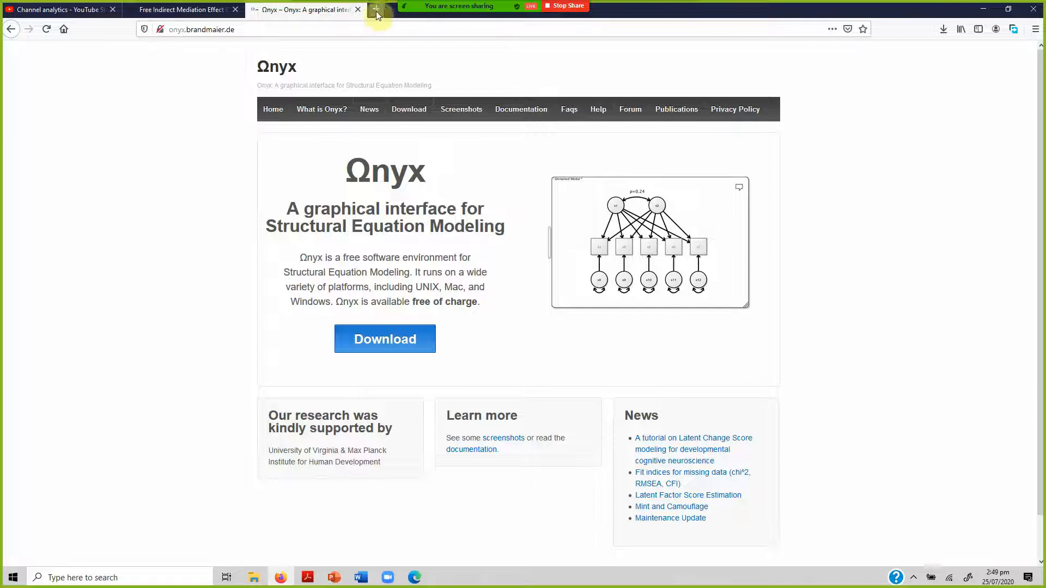
Copy the Onyx website address from Firefox and post it in the YouTube Studio live chat.
left_click(254, 31)
key("ctrl+c")
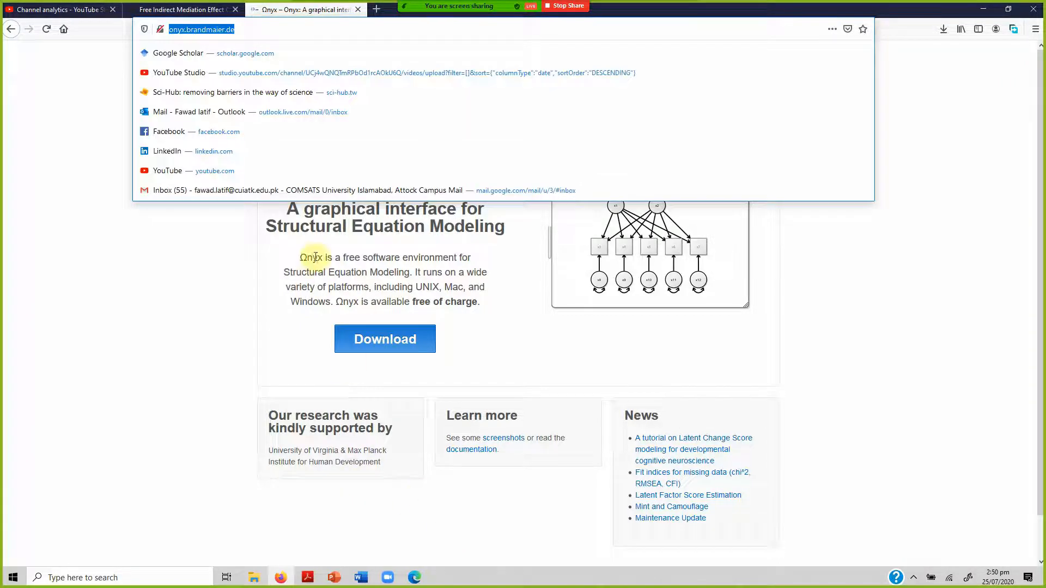
left_click(414, 578)
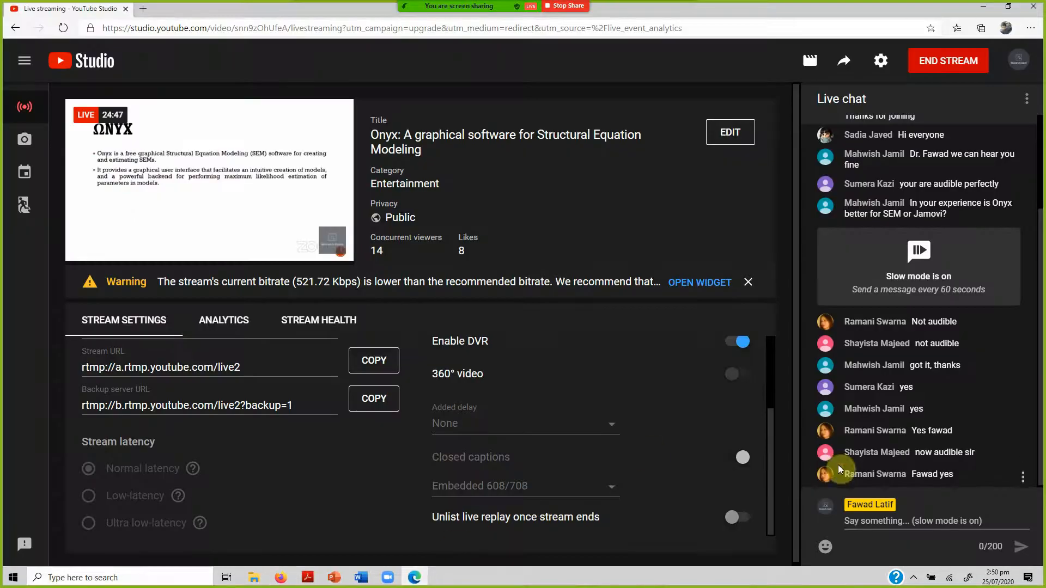
left_click(863, 522)
key("ctrl+v")
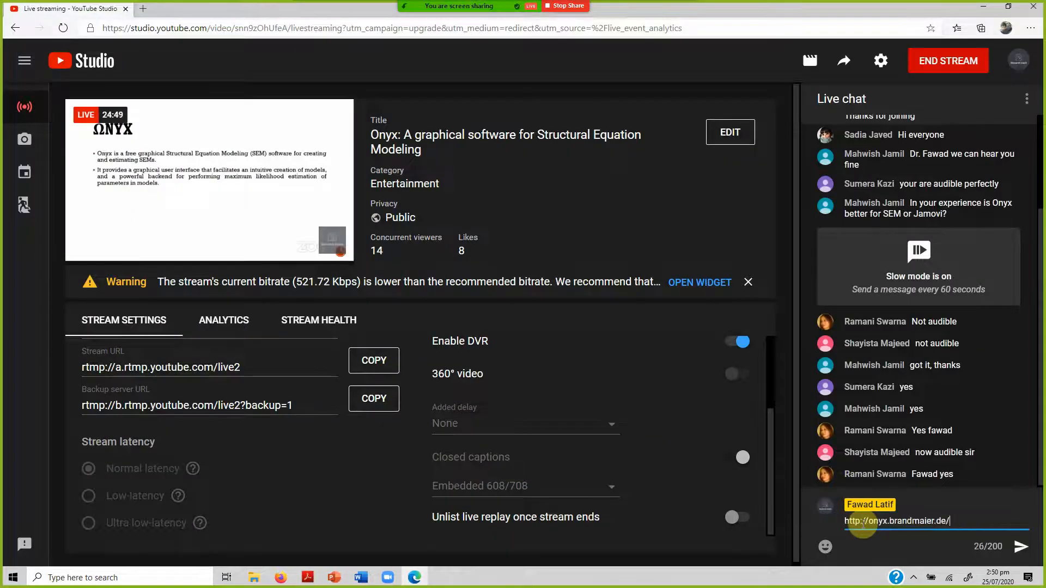
key("Return")
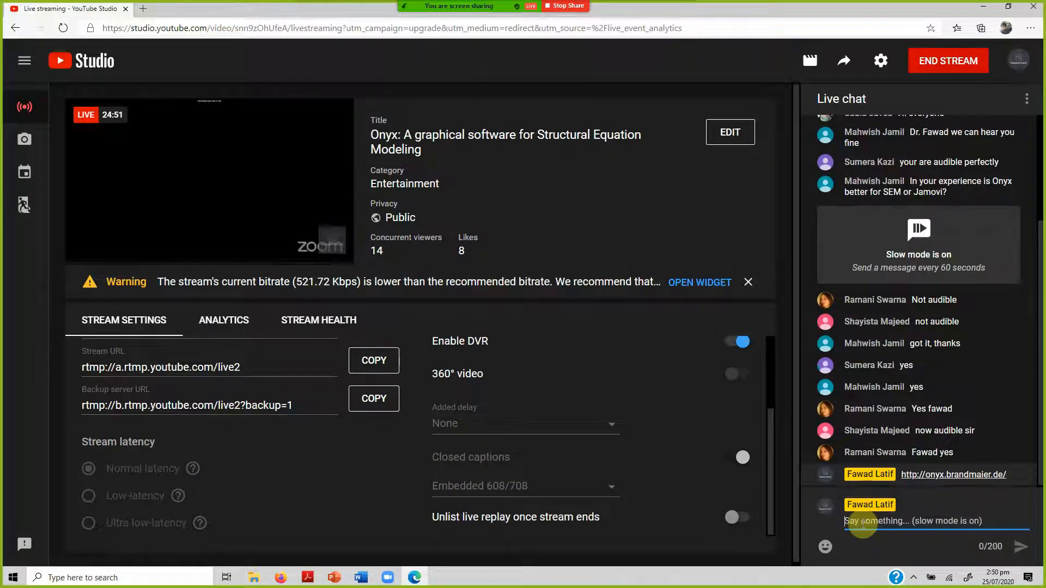
Post the message "Onyx SEM in Google" in the live chat.
type("Onyx ")
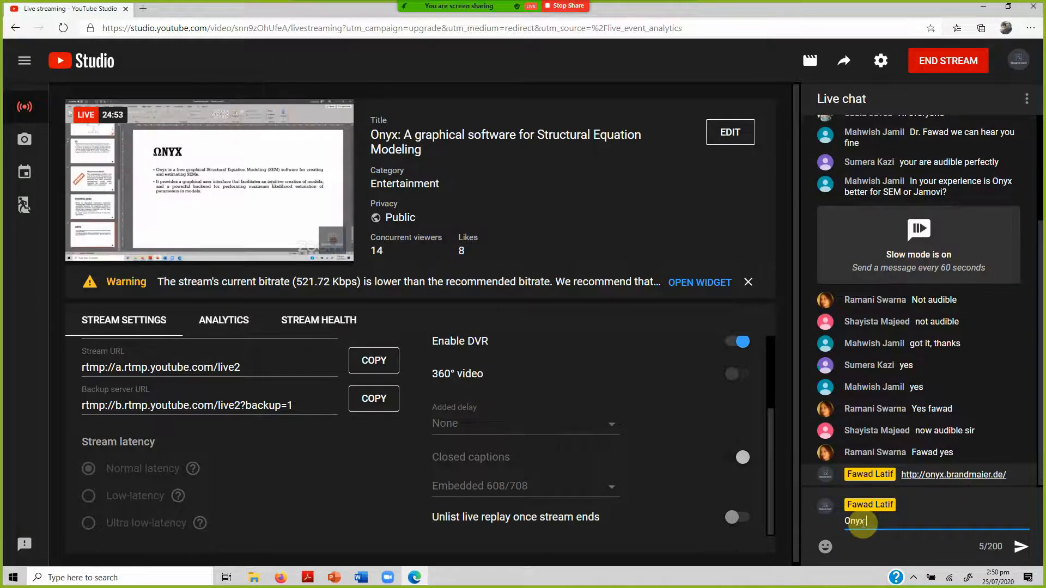
type("SEM in o")
key("BackSpace")
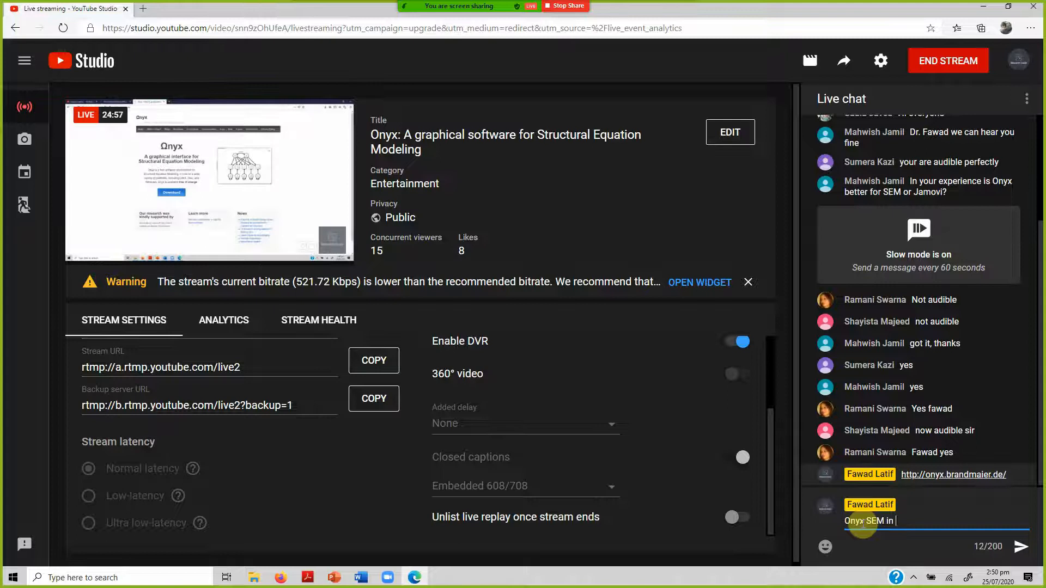
type("Google")
key("Return")
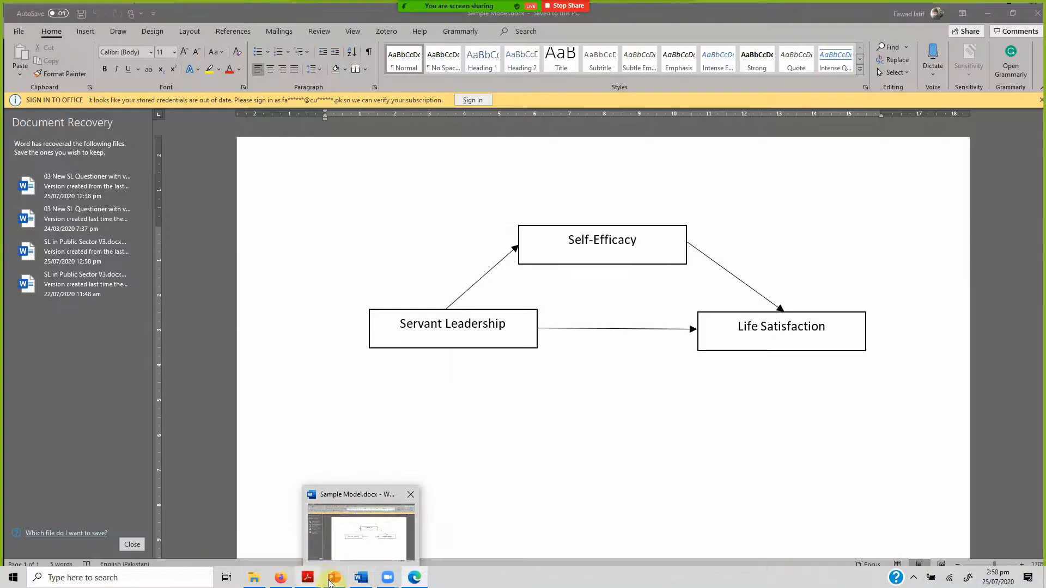
Check the Onyx folder in File Explorer and open the Onyx website's download page in Firefox.
mouse_move(344, 584)
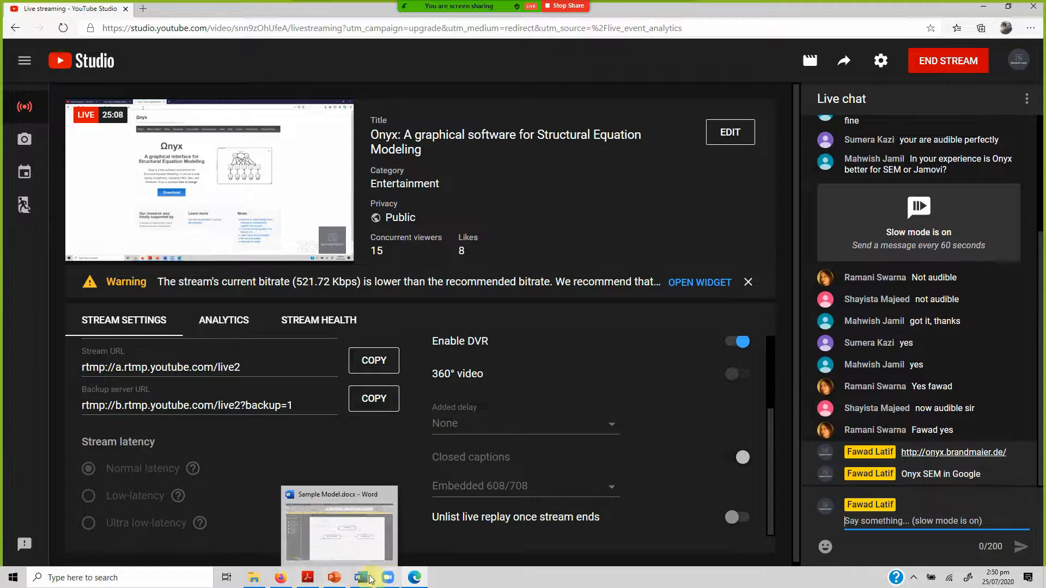
left_click(280, 578)
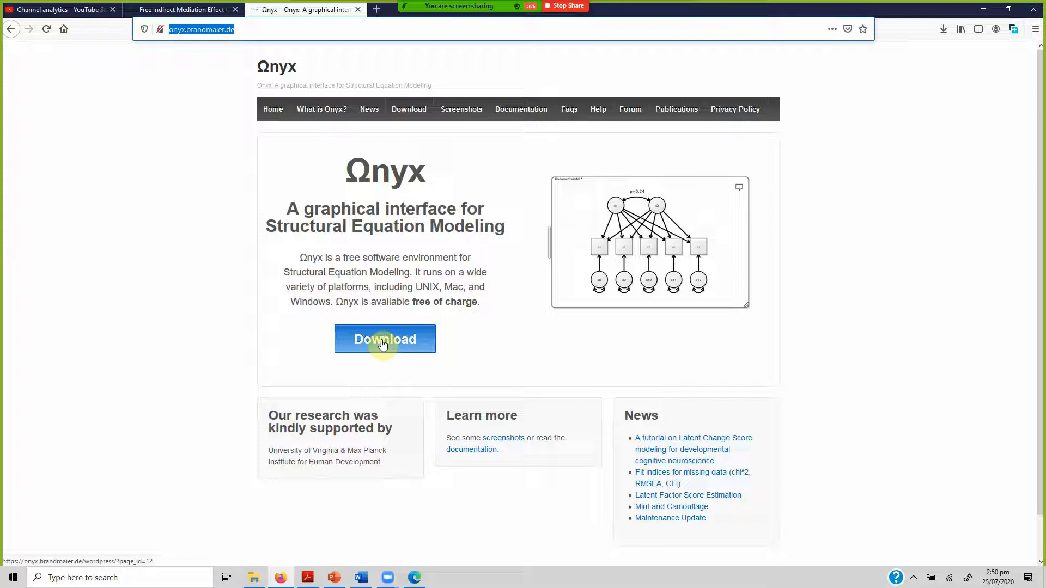
left_click(256, 577)
left_click(322, 425)
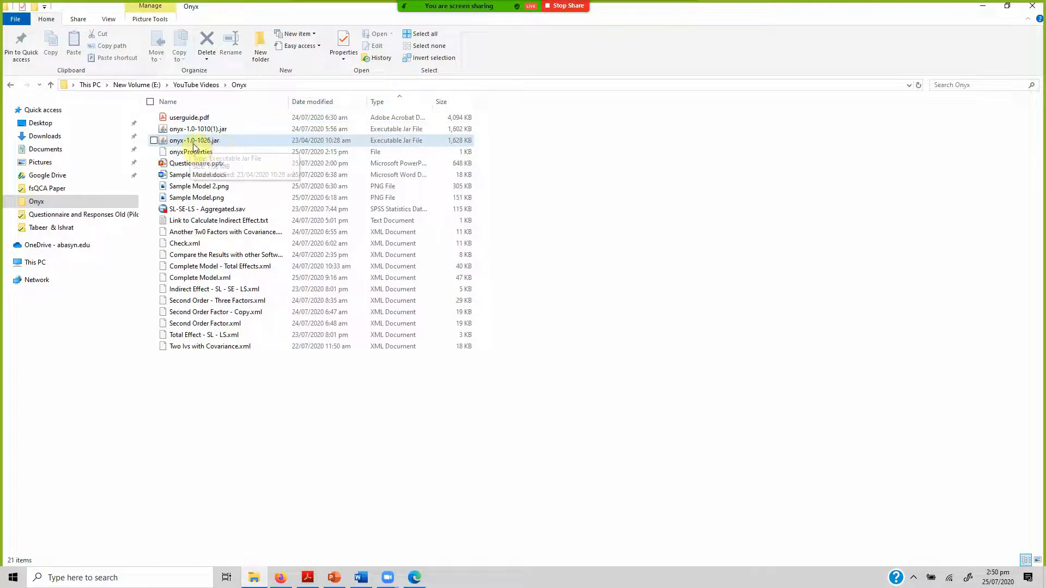
left_click(282, 577)
left_click(374, 339)
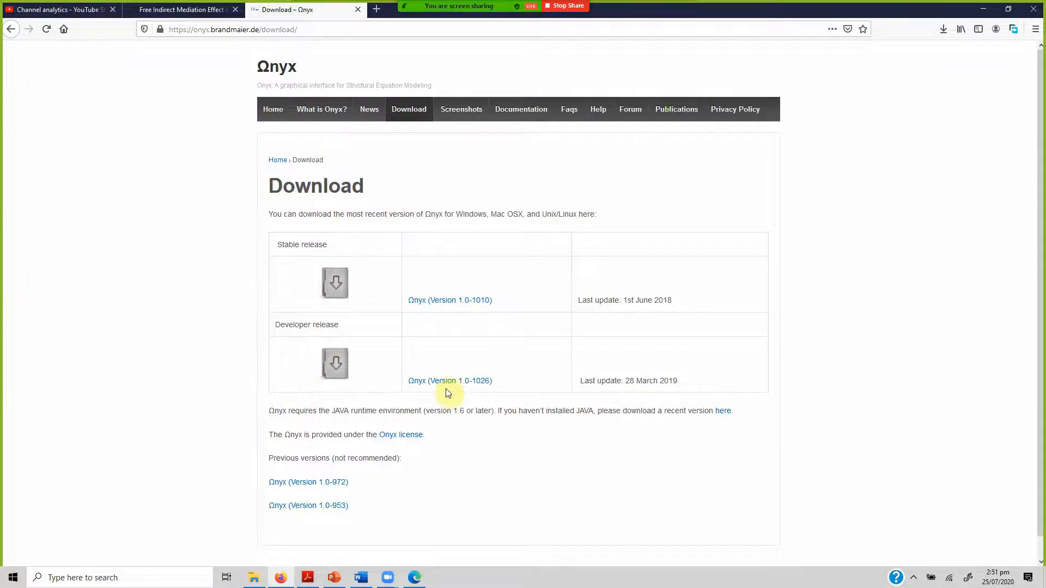
Switch to YouTube Studio, dismiss the stream bitrate warning and show the live stream's analytics.
left_click(417, 579)
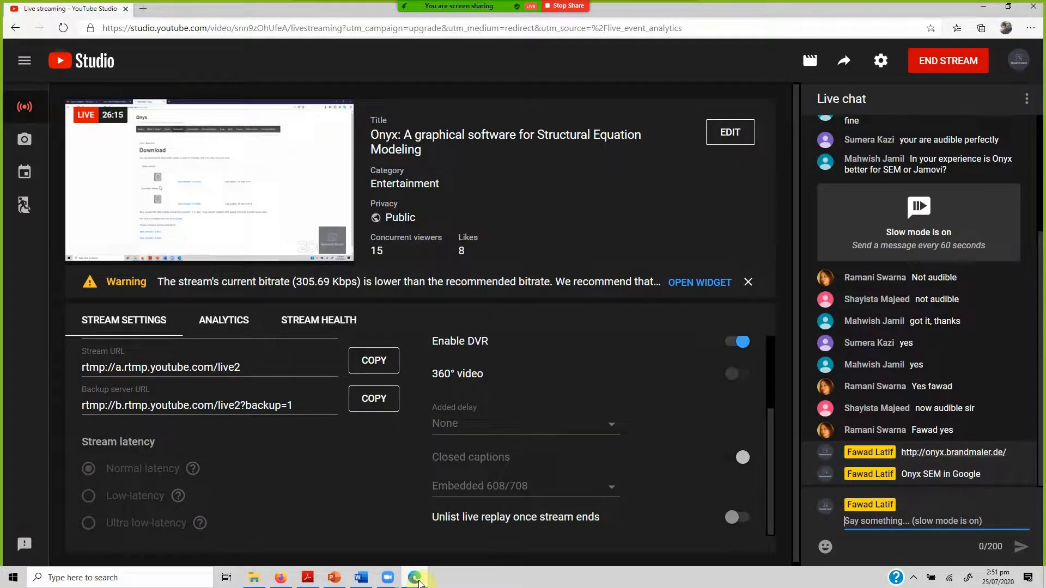
left_click(751, 282)
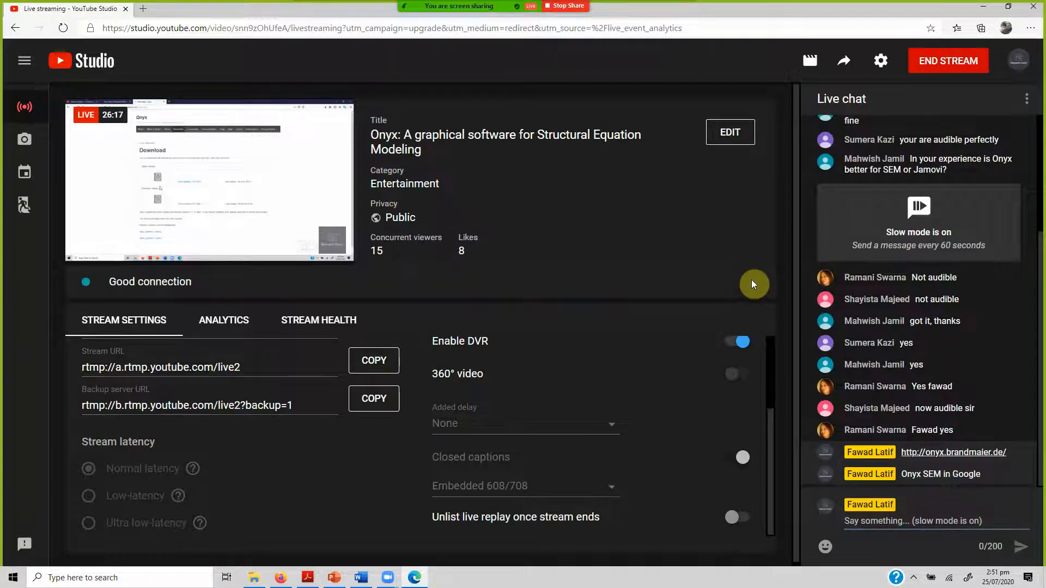
left_click(229, 322)
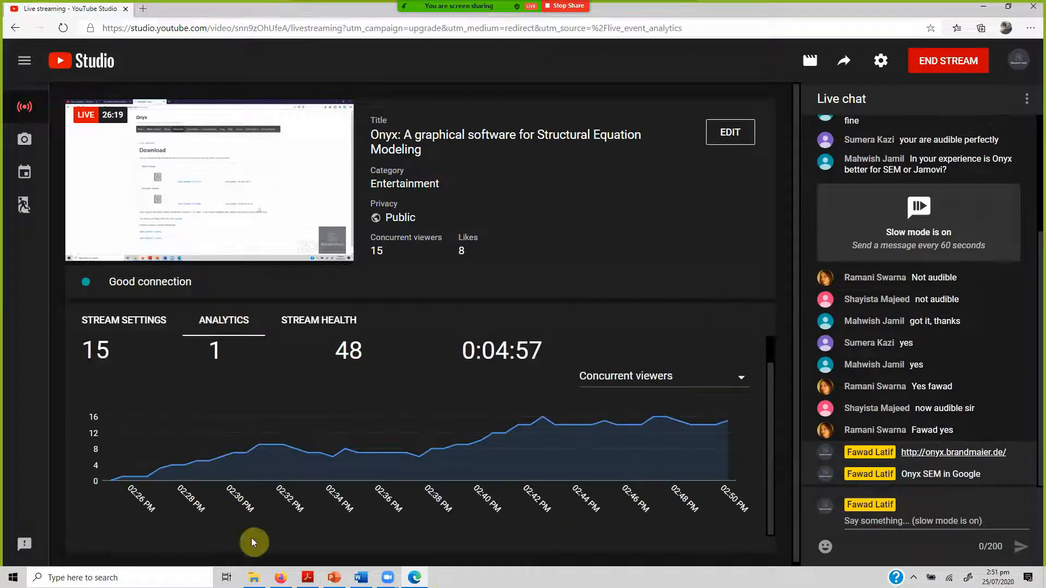
Switch to the Onyx folder in File Explorer and launch onyx-1.0-1026.jar.
left_click(280, 578)
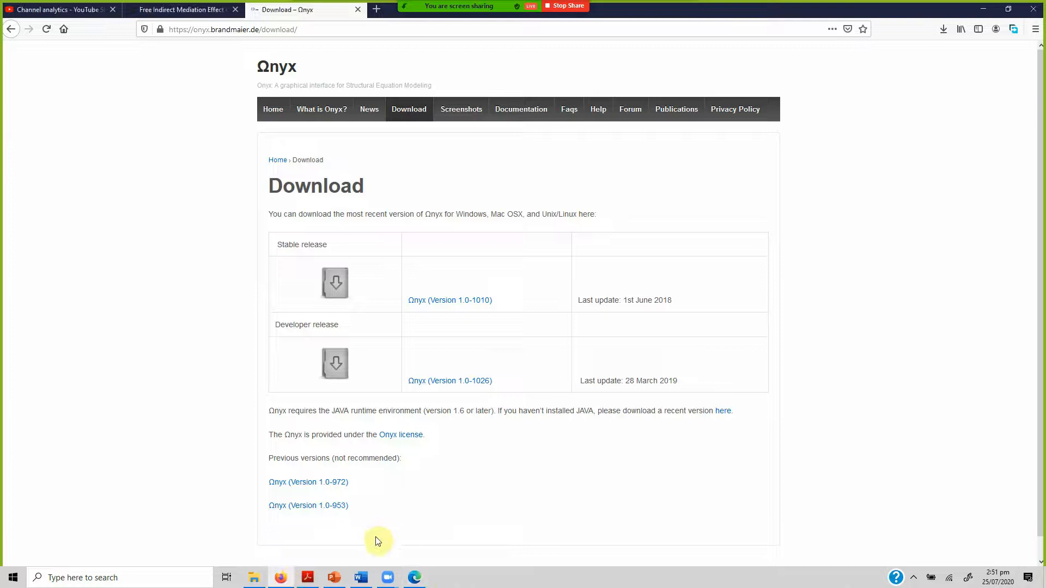
left_click(254, 578)
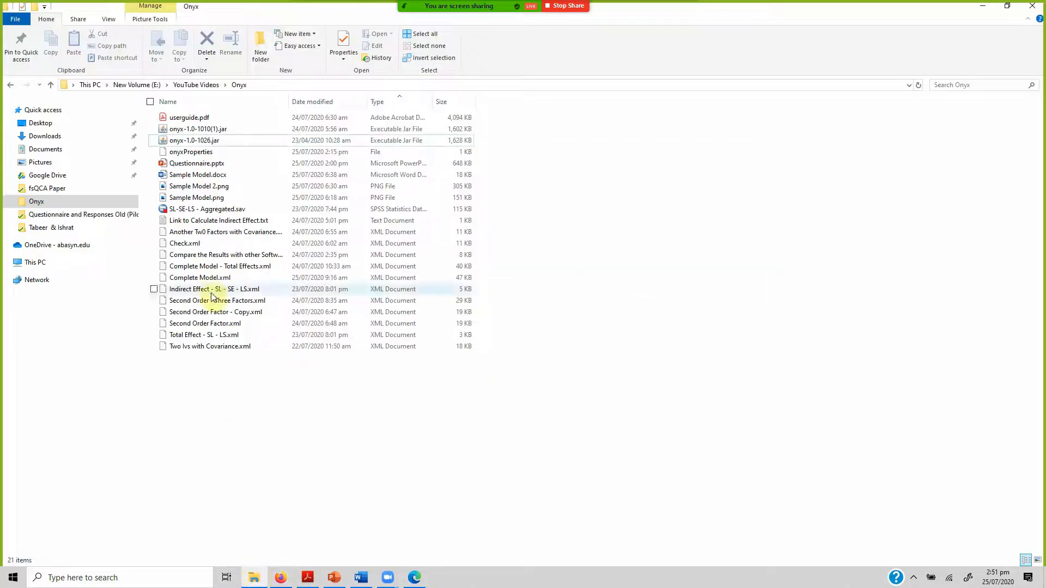
left_click(234, 142)
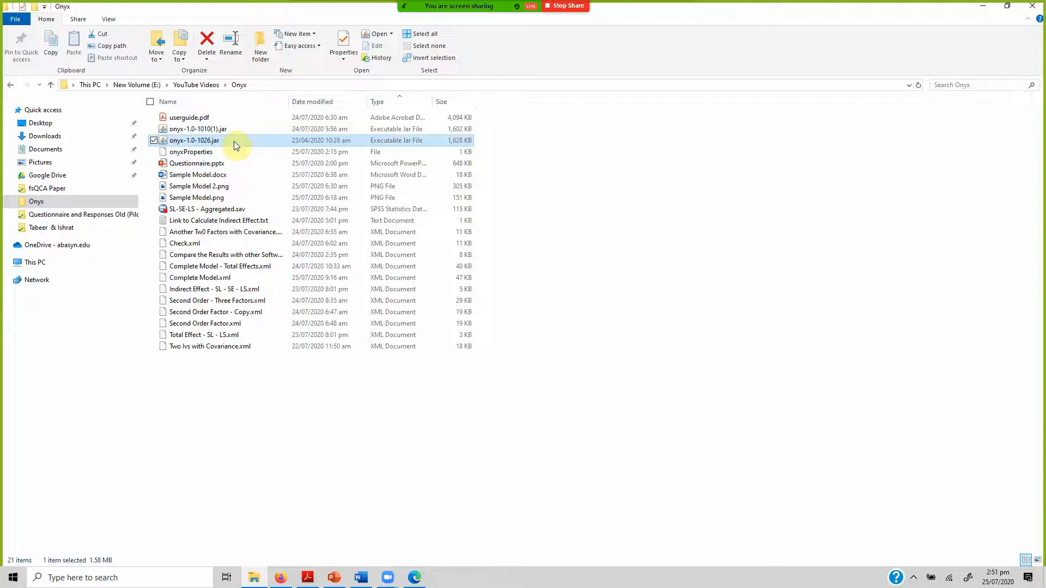
double_click(234, 142)
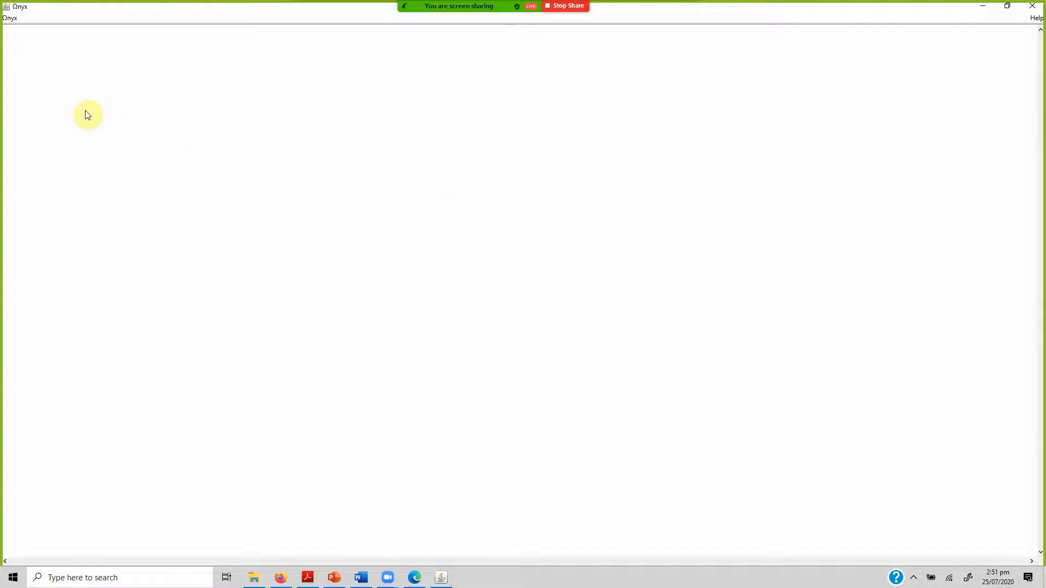
Load the SL-SE-LS - Aggregated.sav dataset onto the Onyx desktop.
left_click(9, 20)
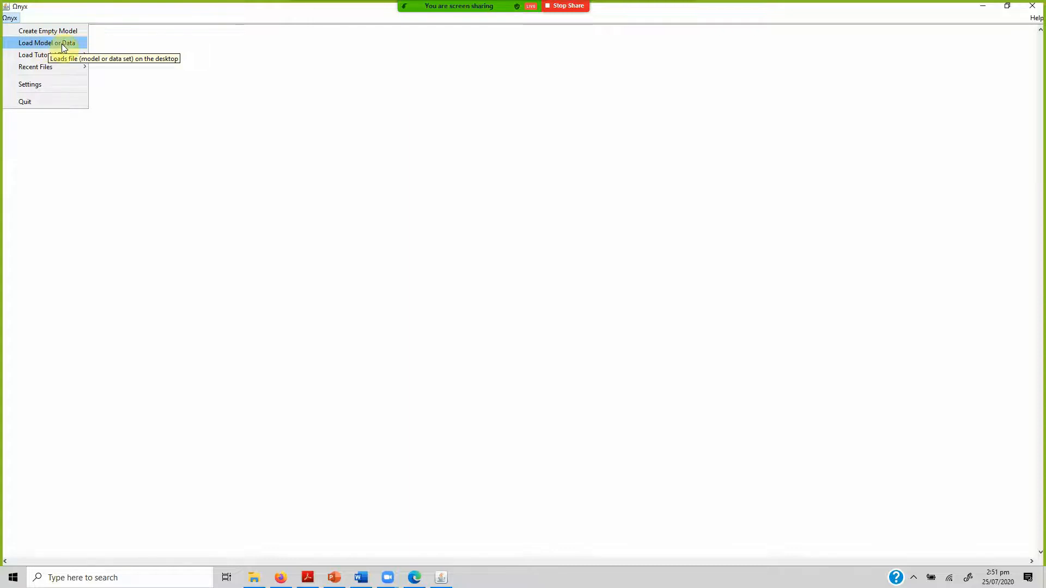
key("Return")
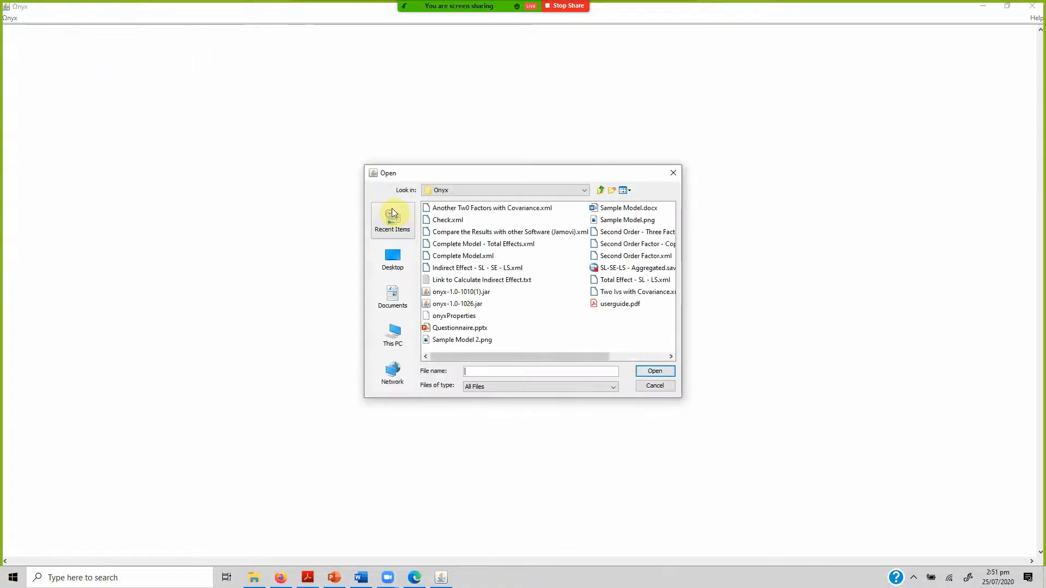
left_click(613, 269)
left_click(656, 372)
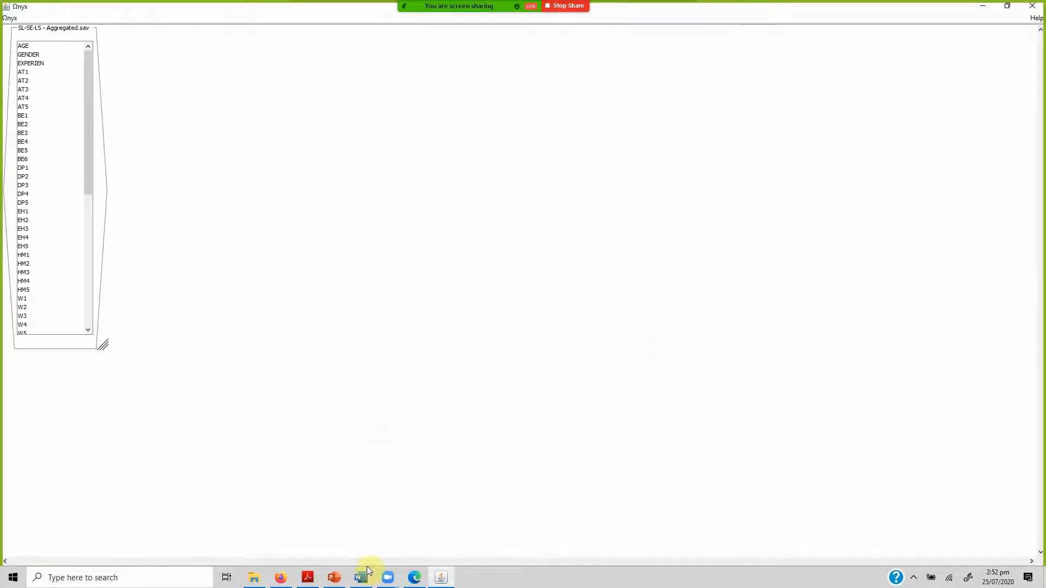
Review the mediation model diagram in Word and return to Onyx to check the loaded dataset's details.
left_click(362, 578)
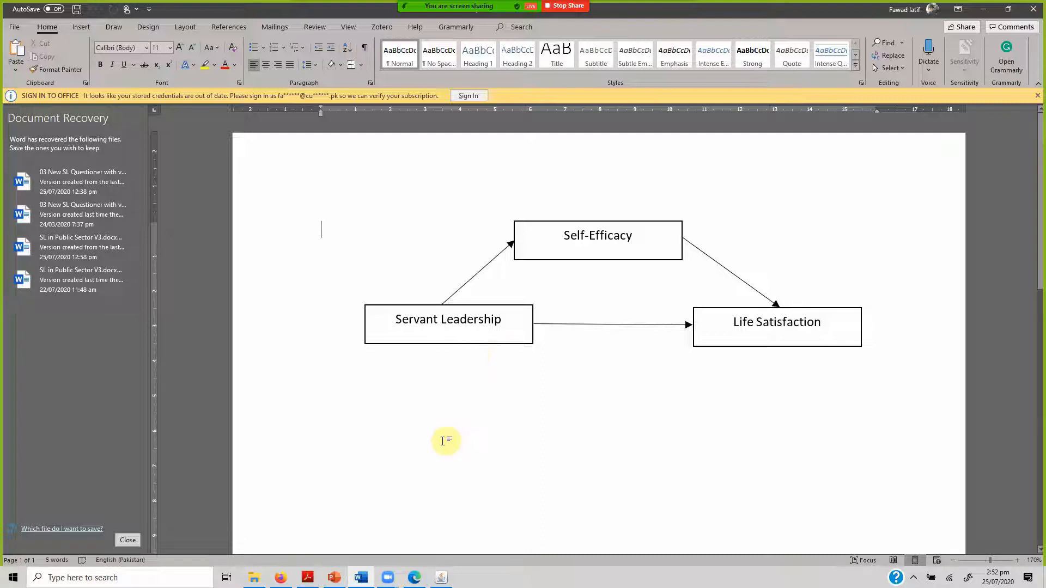
left_click(441, 577)
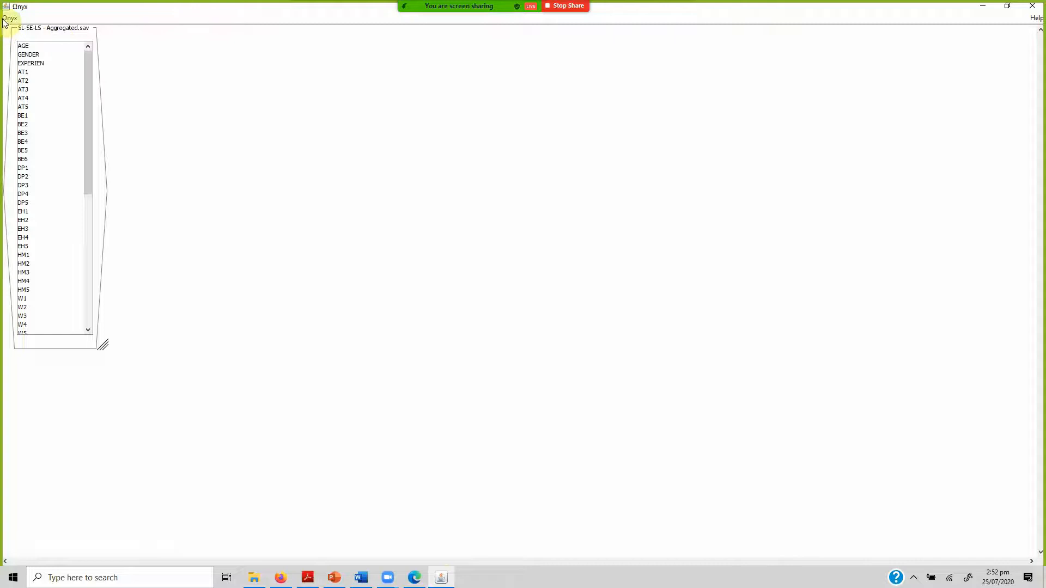
mouse_move(57, 39)
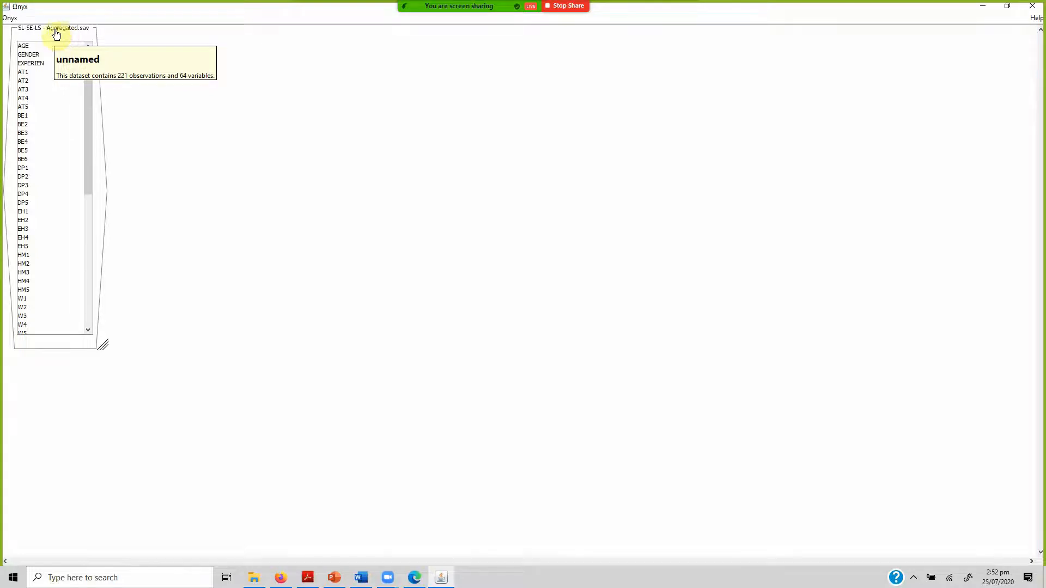
left_click(9, 19)
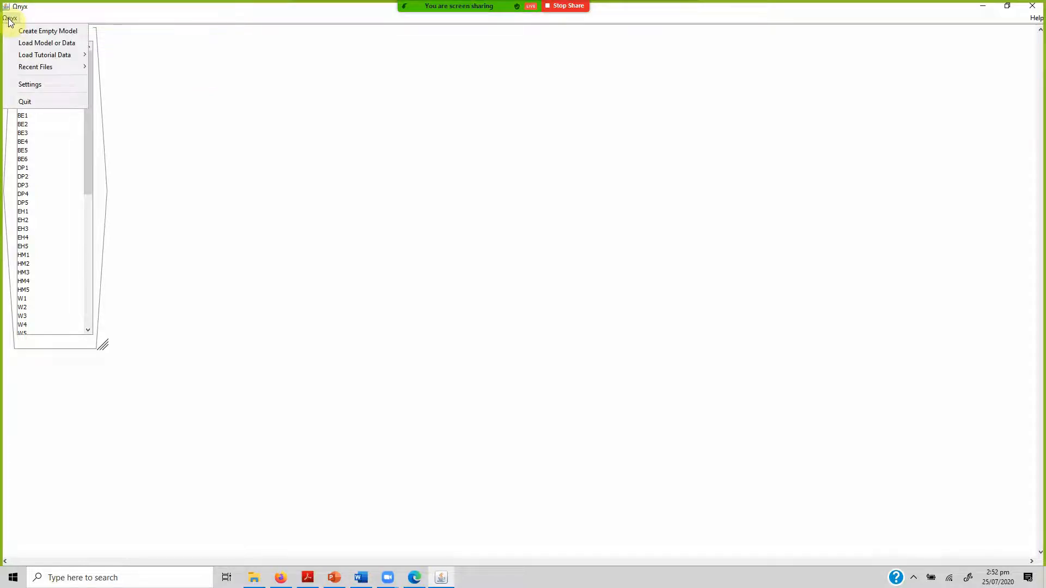
left_click(193, 62)
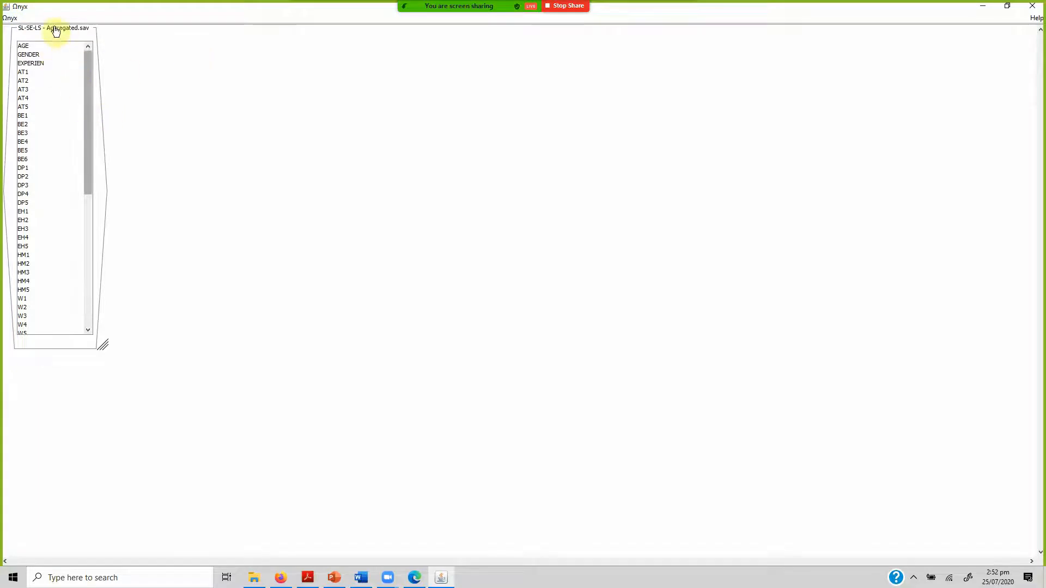
left_click(9, 19)
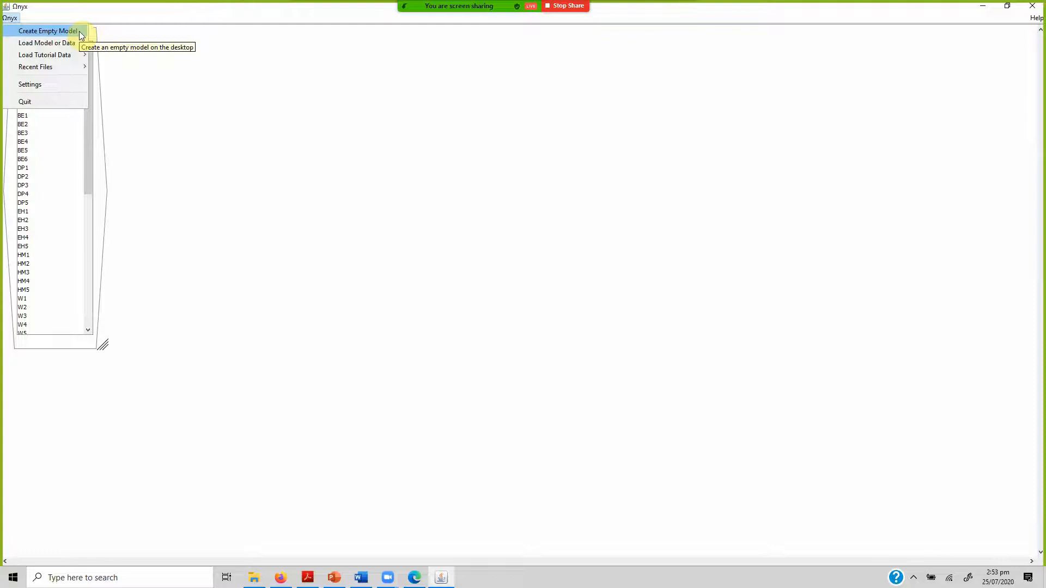
left_click(11, 19)
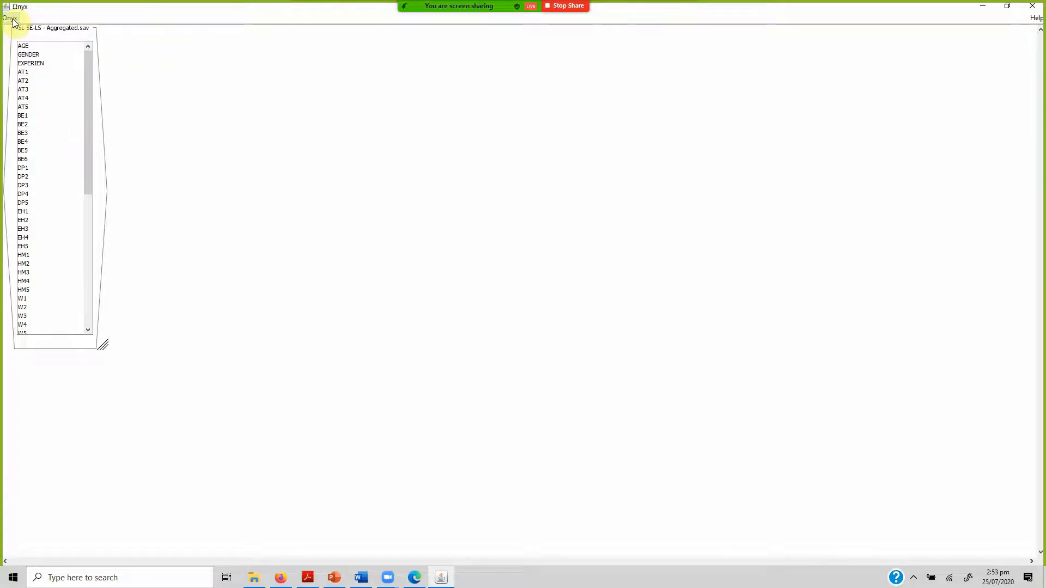
Create an empty model, place it beside the dataset and enlarge its canvas to roughly double the size.
left_click(11, 19)
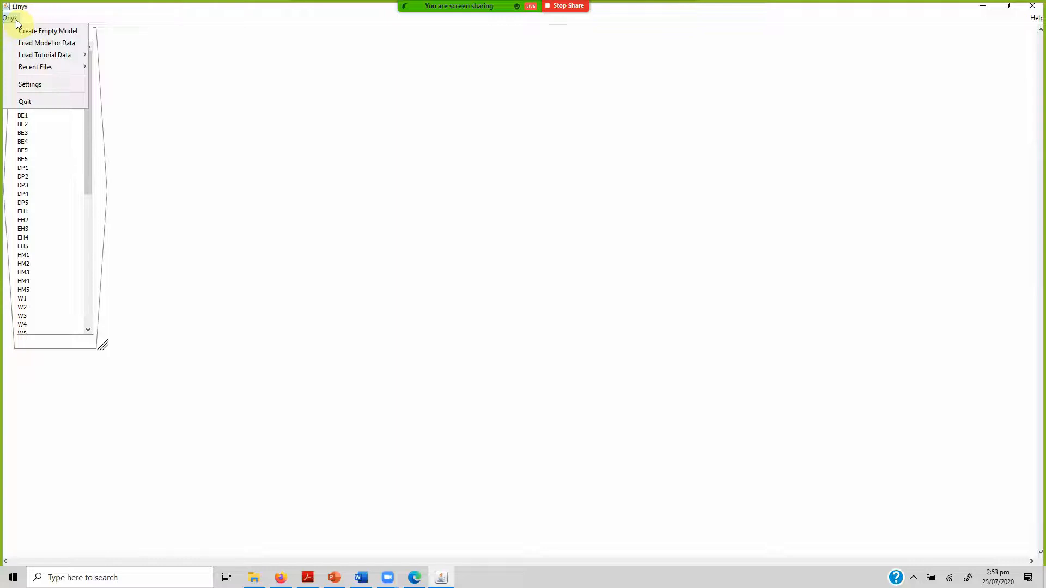
left_click(60, 31)
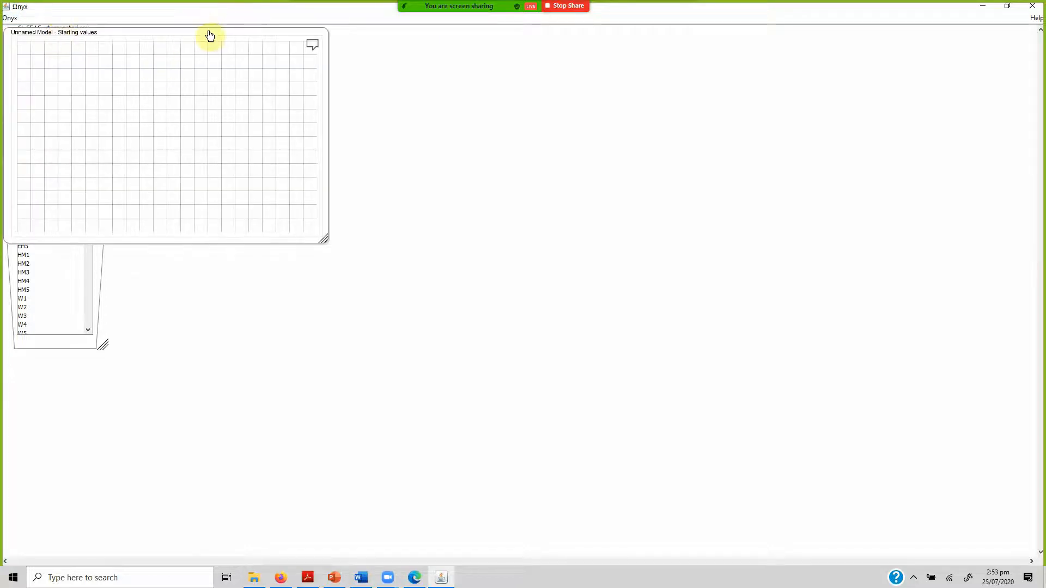
left_click_drag(210, 36, 327, 38)
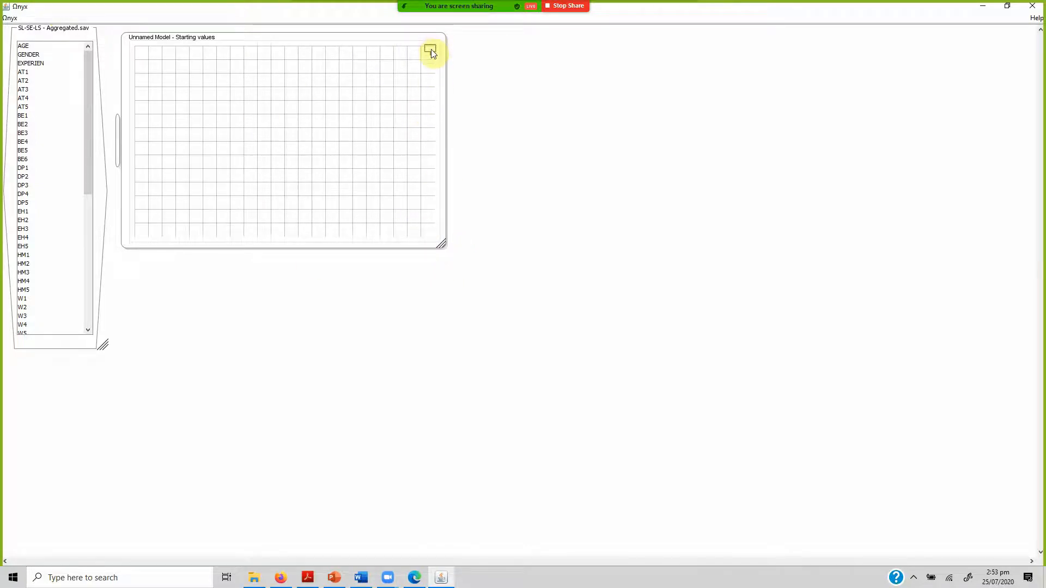
mouse_move(430, 50)
left_click_drag(442, 248, 756, 452)
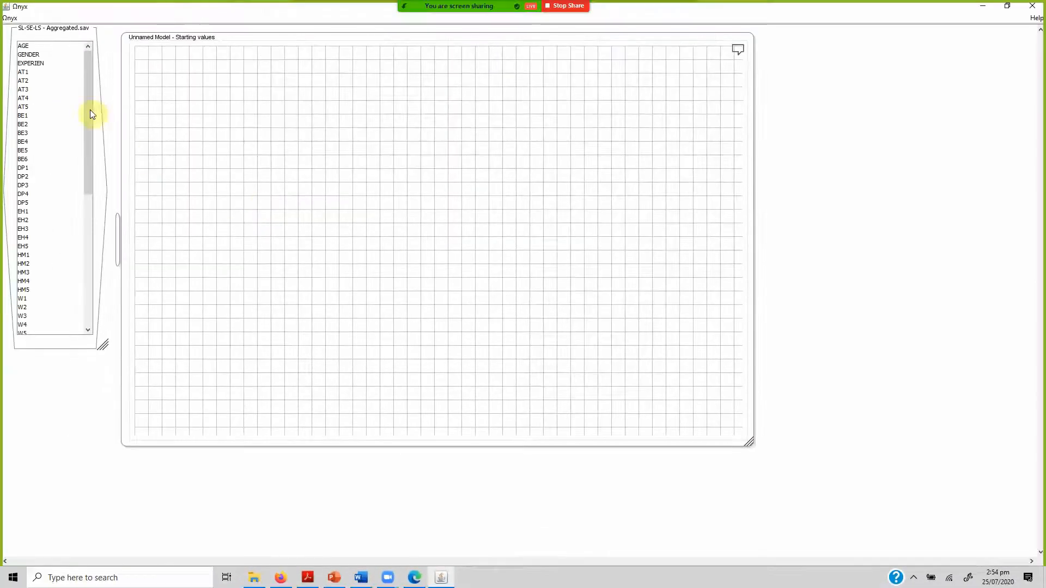
Add the dataset variables AT1 through AT5 to the model as a row of observed variables in the canvas's upper area.
left_click(48, 75)
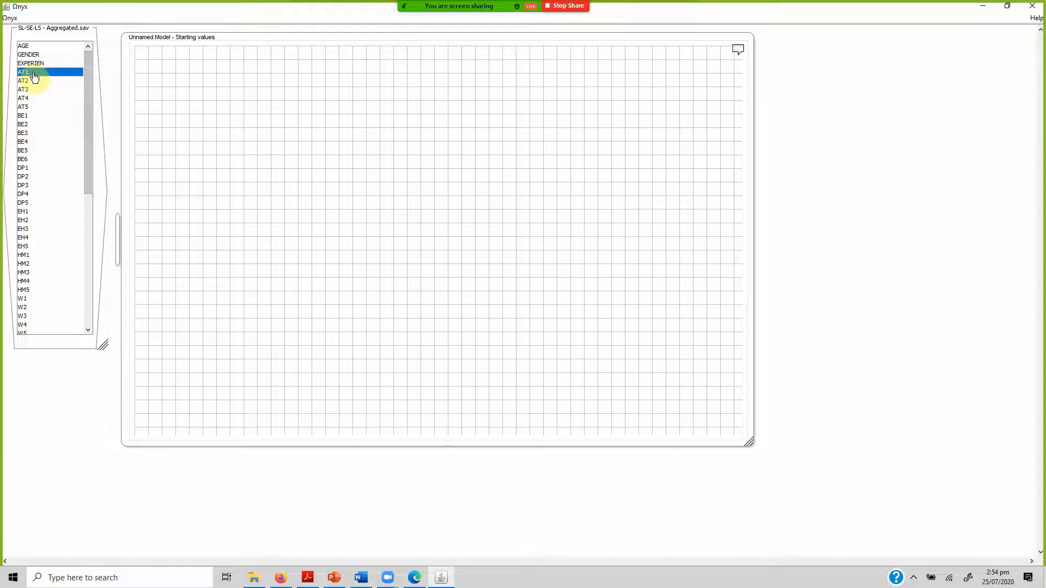
left_click(33, 81, "ctrl")
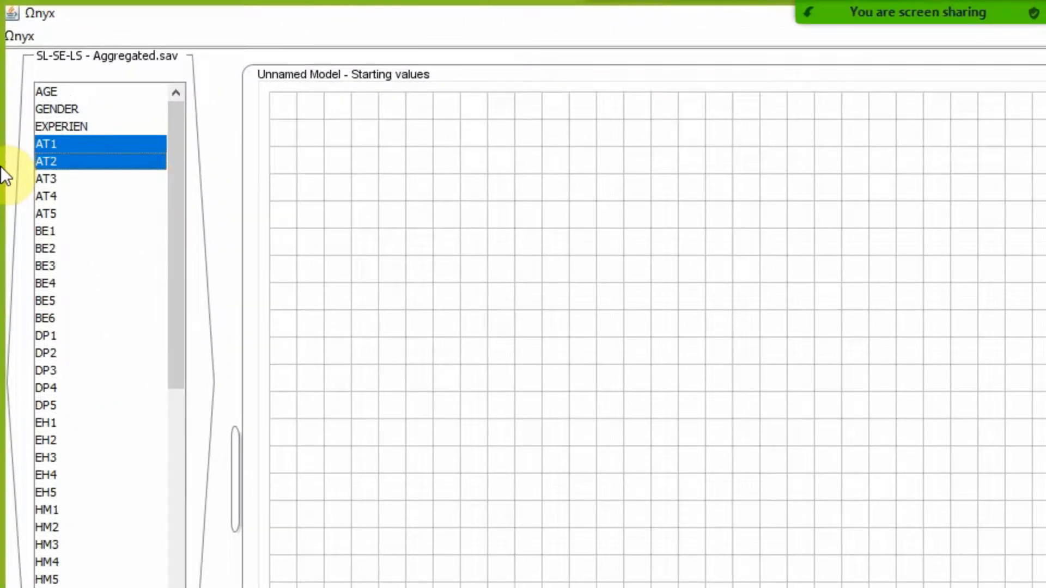
key("shift+Down")
key("shift+Down")
key("shift+Down")
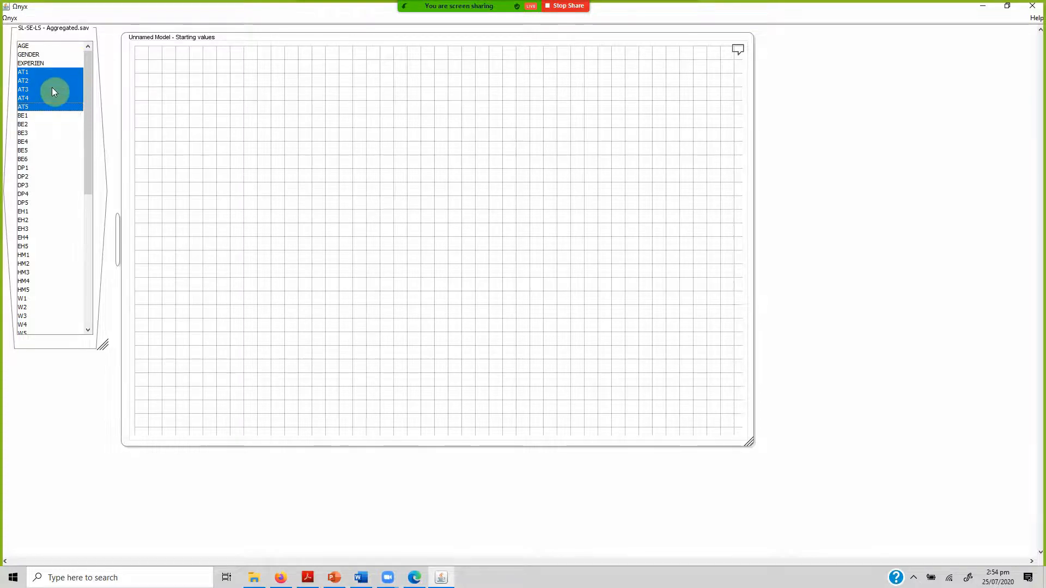
left_click_drag(52, 87, 201, 116)
left_click_drag(294, 147, 297, 148)
left_click_drag(297, 151, 297, 152)
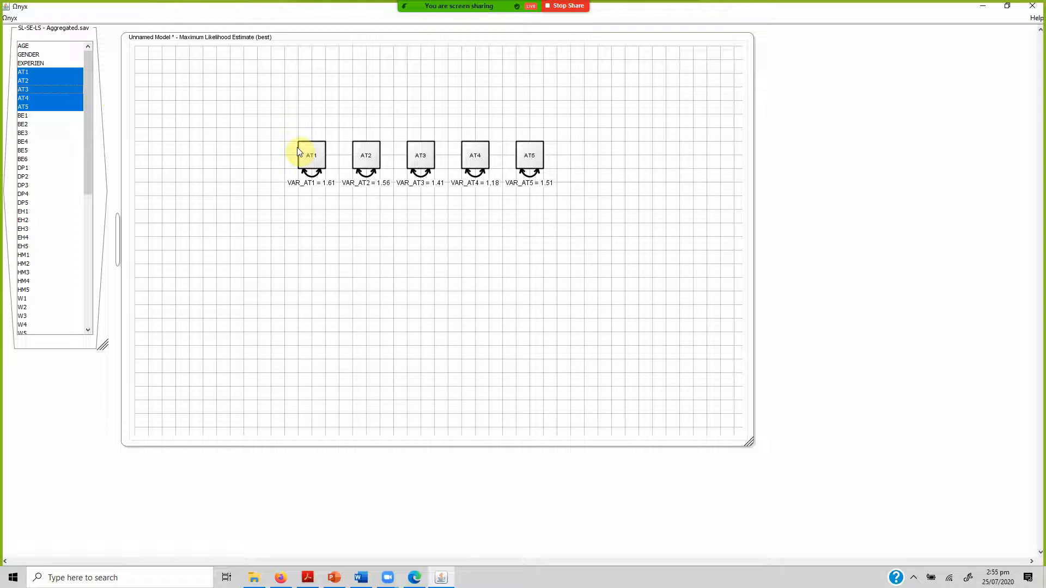
Examine the summary statistics of the observed variables AT1 to AT5 and the estimates on their variance arrows.
left_click(51, 81)
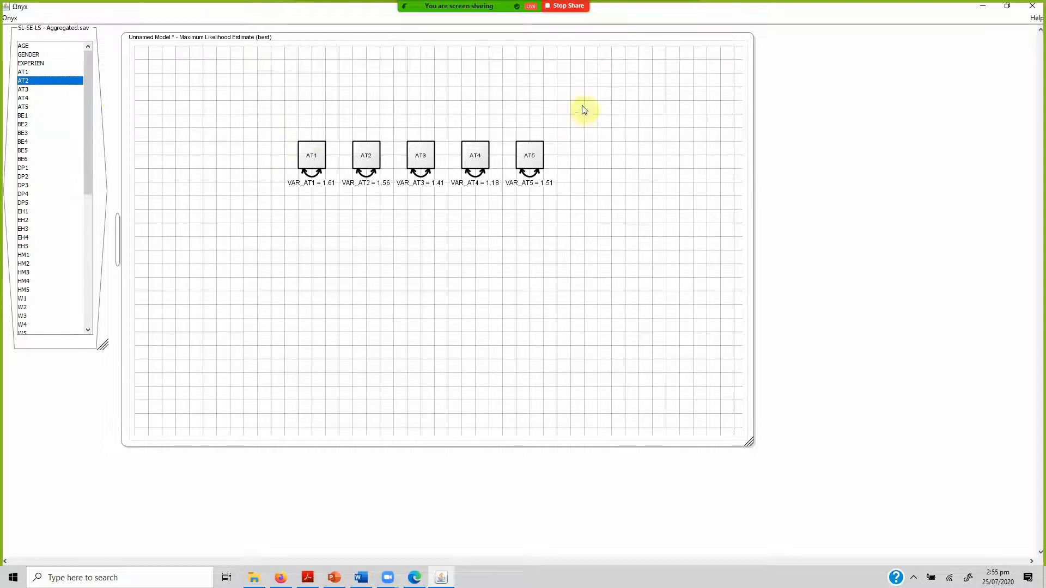
left_click(308, 153)
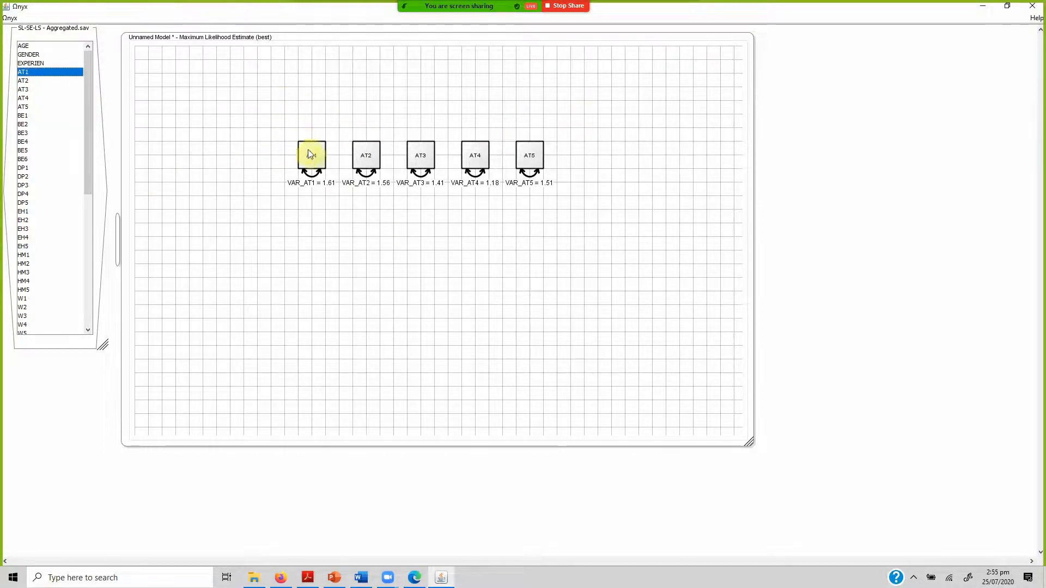
mouse_move(310, 160)
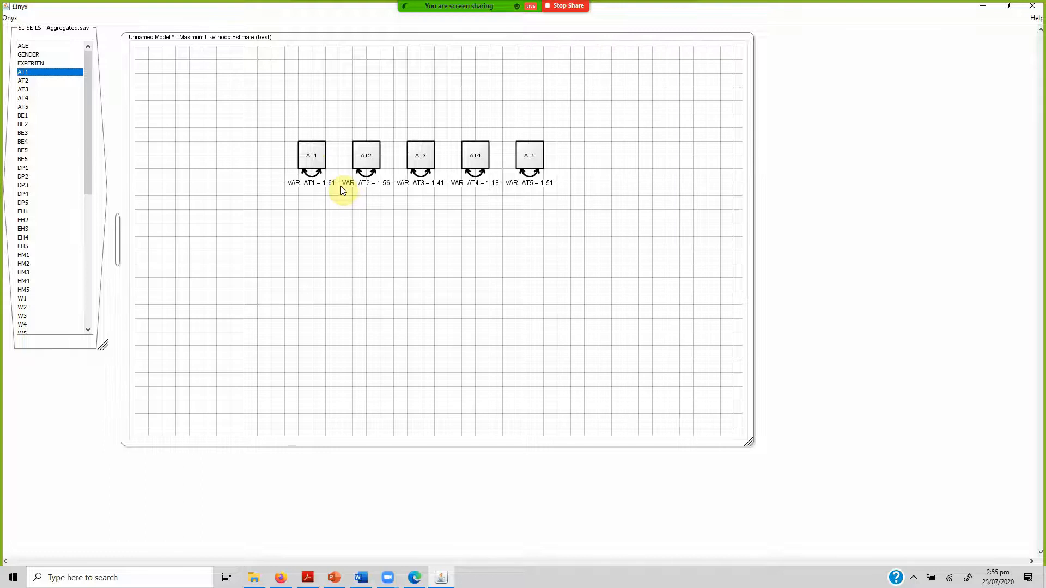
left_click(367, 157)
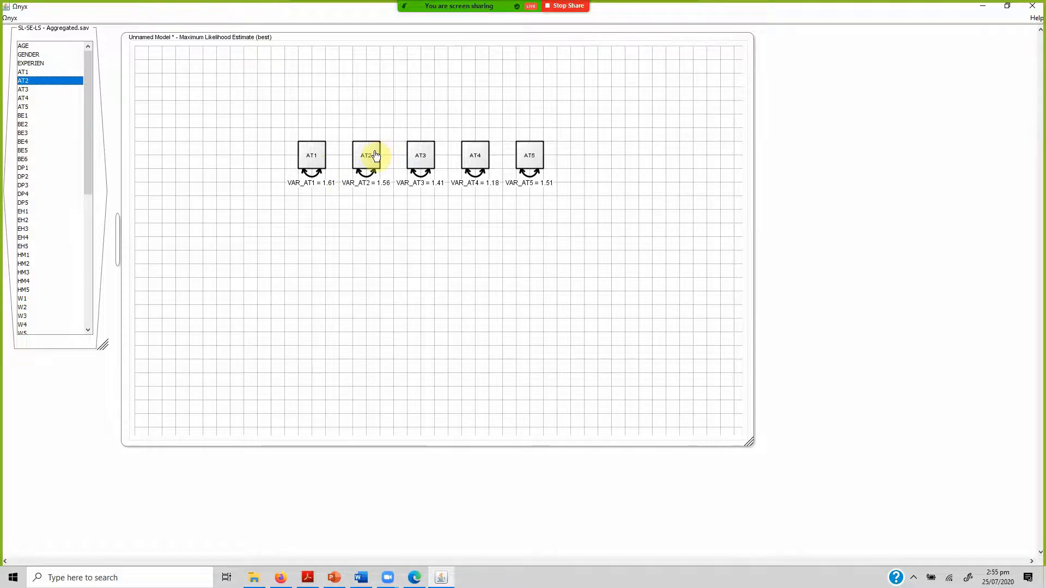
mouse_move(375, 156)
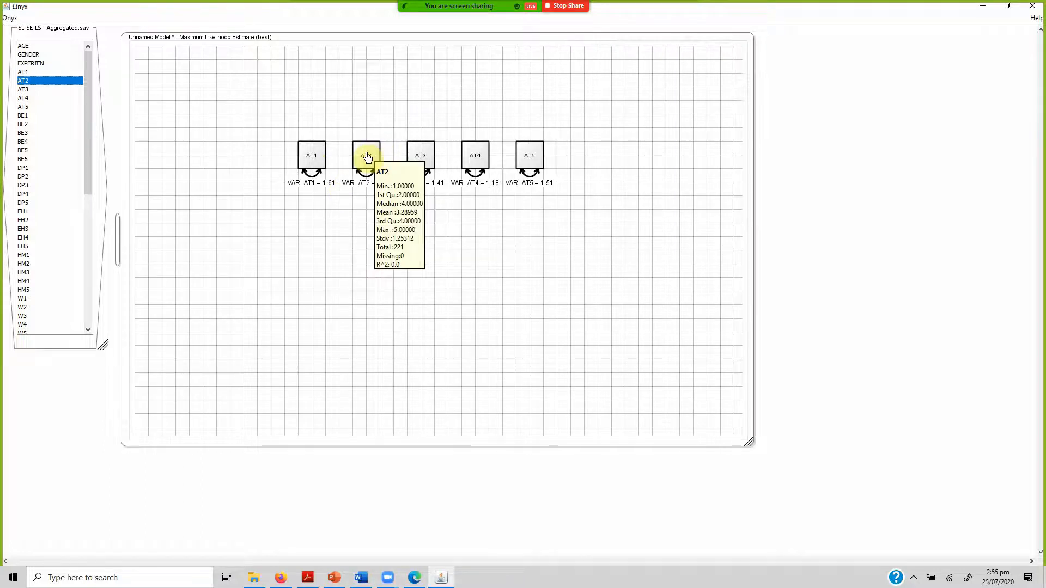
left_click(413, 159)
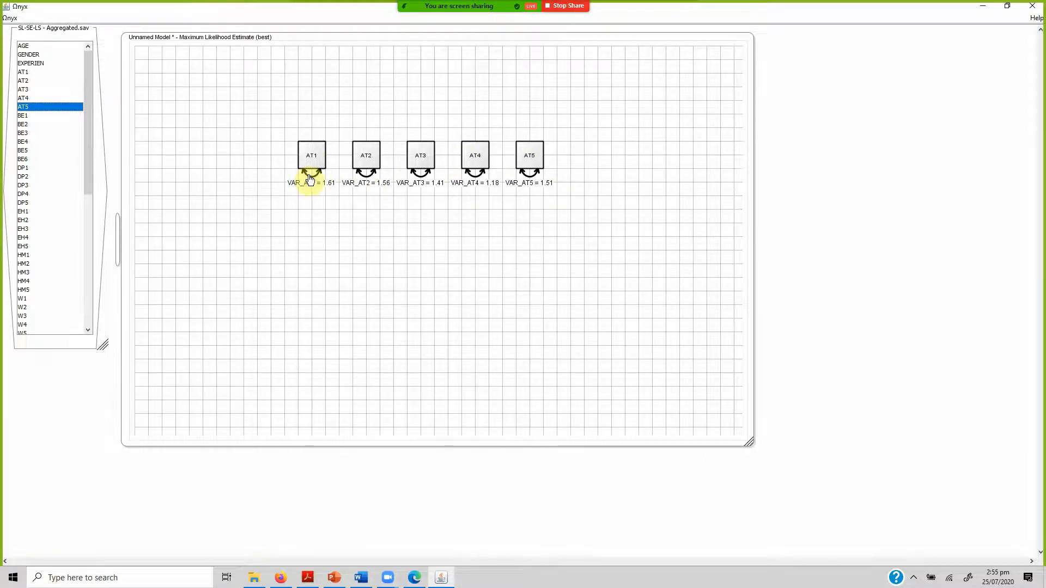
mouse_move(310, 179)
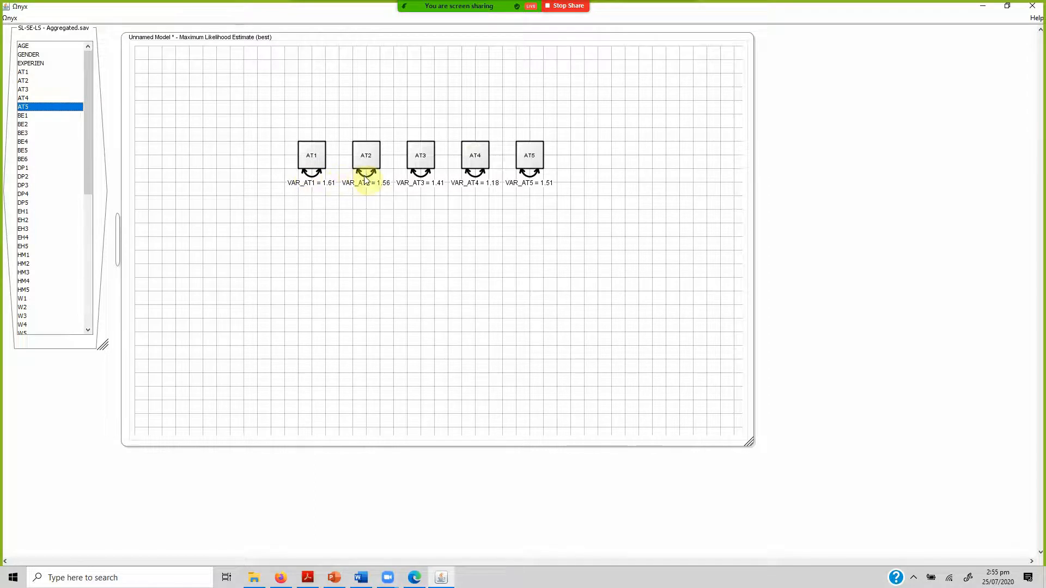
mouse_move(422, 182)
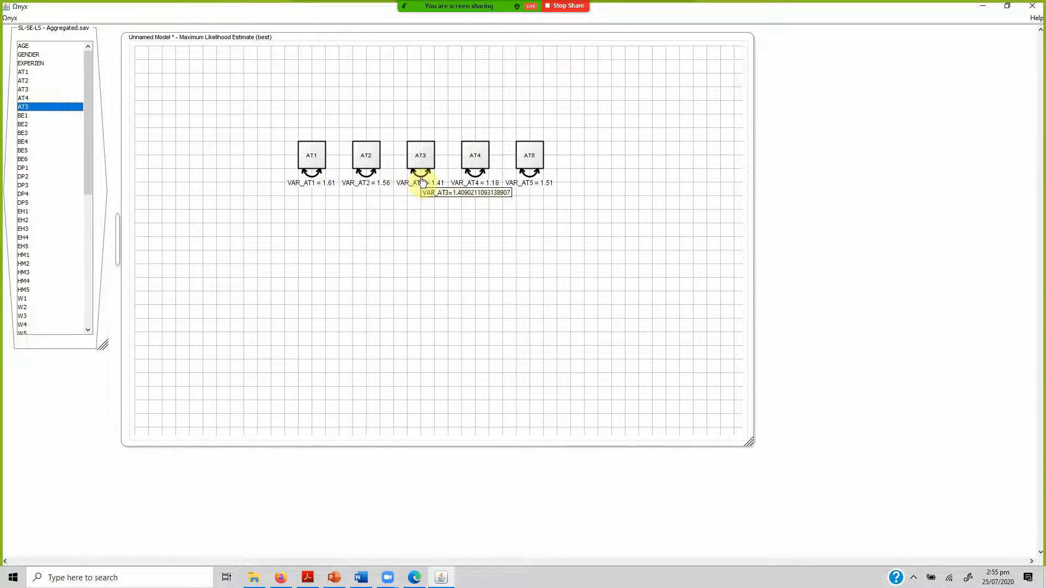
mouse_move(474, 181)
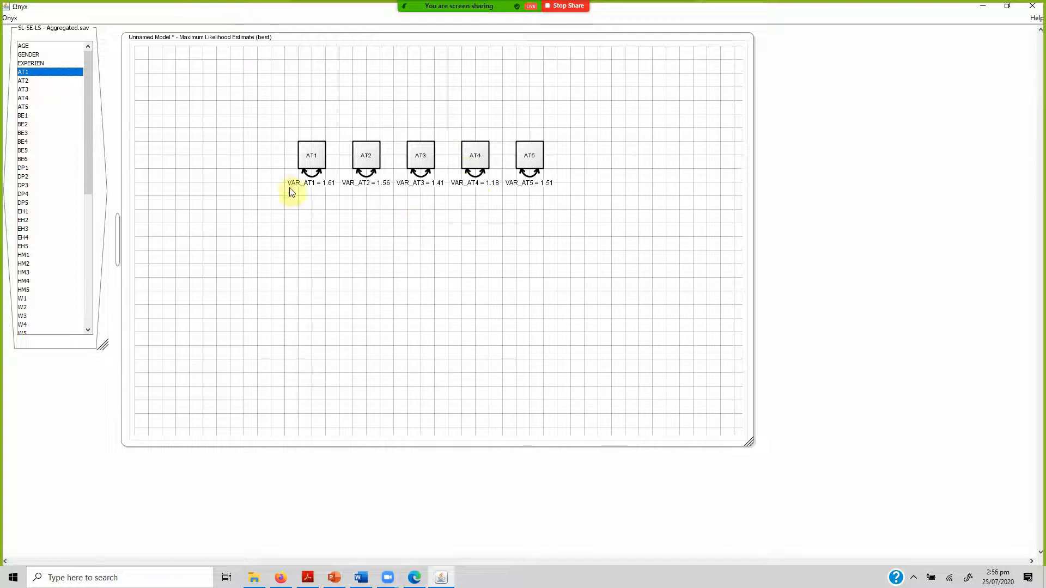
Create a latent variable in the empty area beneath AT3 and shift it slightly towards AT2.
right_click(425, 238)
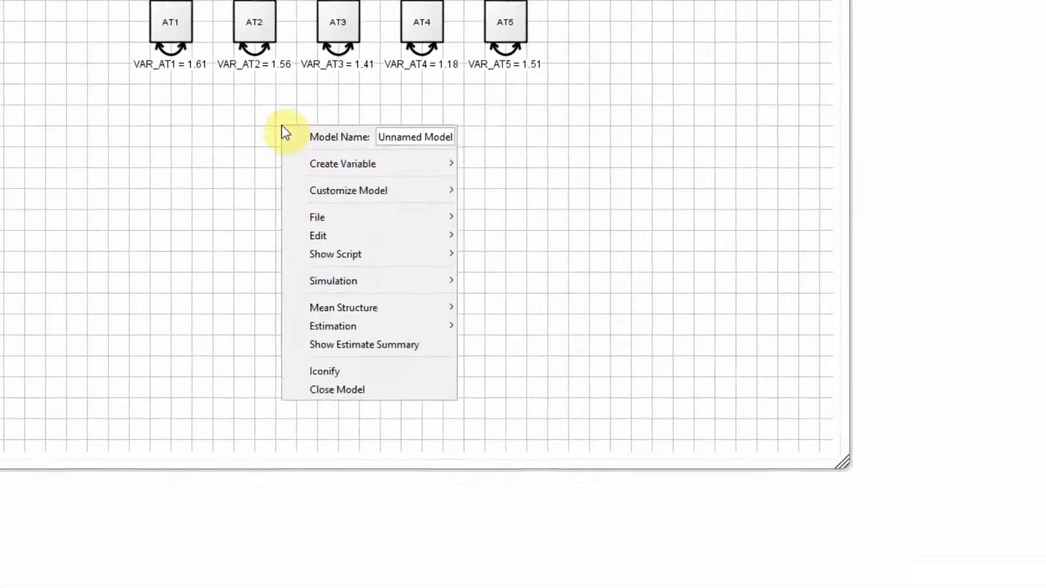
mouse_move(203, 90)
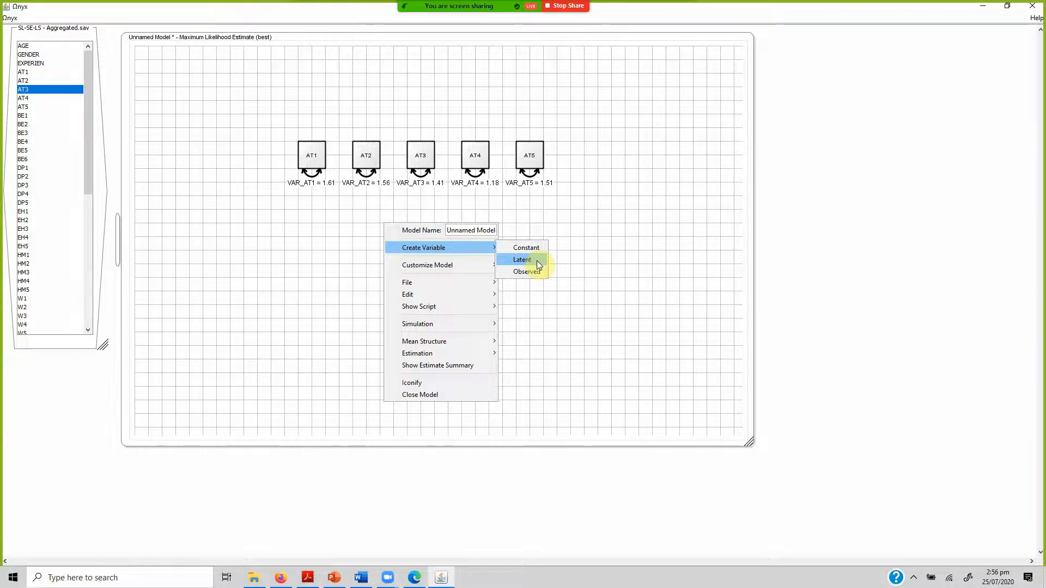
left_click(537, 260)
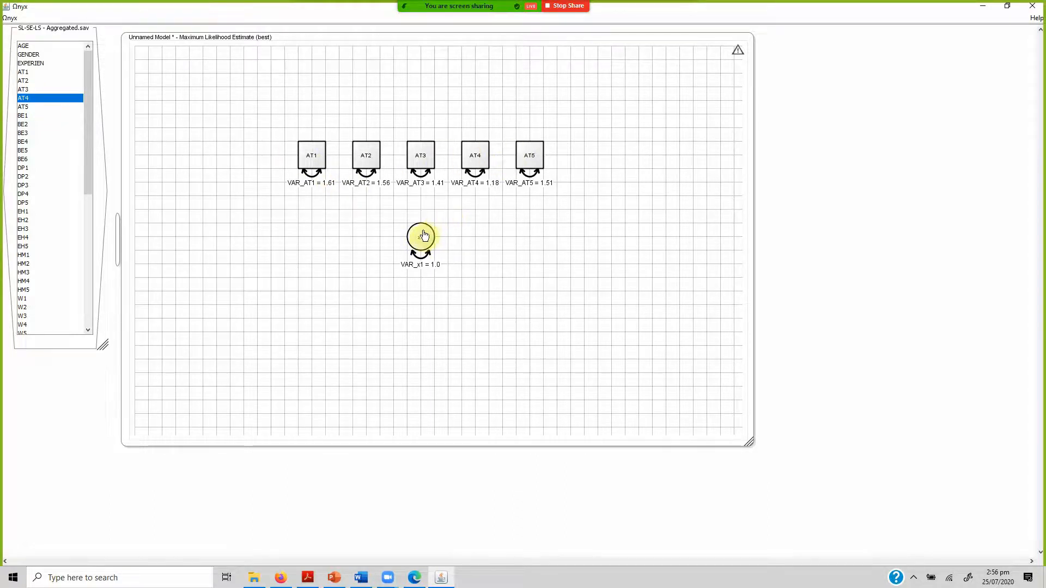
mouse_move(417, 237)
left_mouse_down()
mouse_move(392, 228)
mouse_move(423, 248)
mouse_move(413, 244)
left_mouse_up()
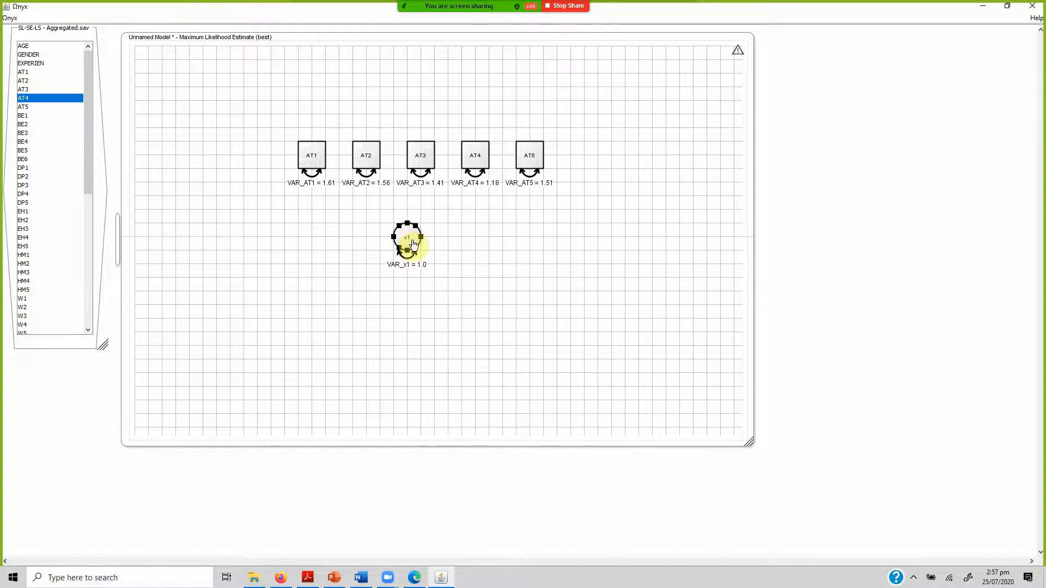
Turn off locking to the grid for the model and position latent x1 freely beneath AT3.
right_click(588, 233)
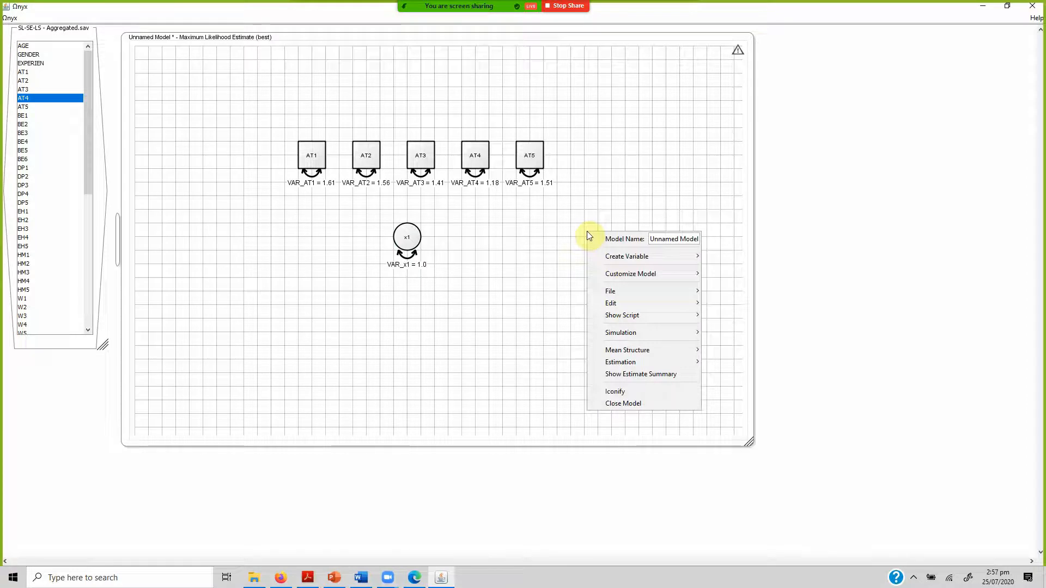
mouse_move(655, 269)
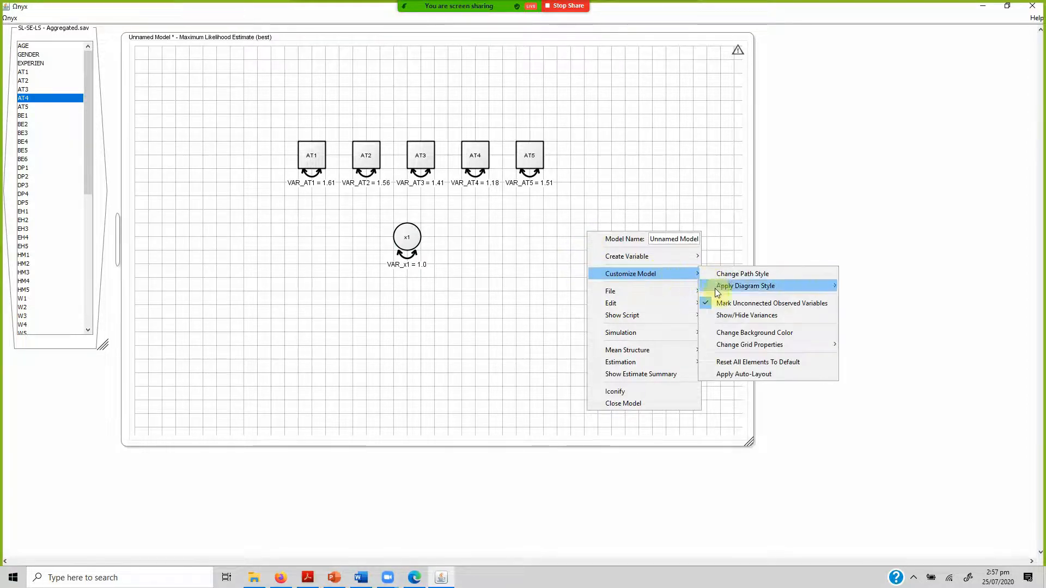
mouse_move(734, 350)
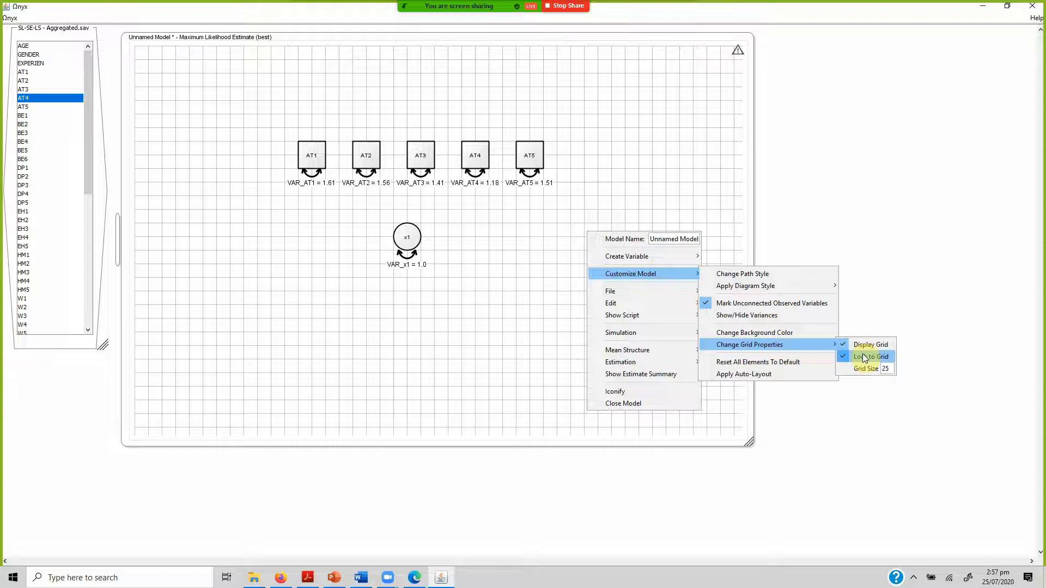
mouse_move(831, 345)
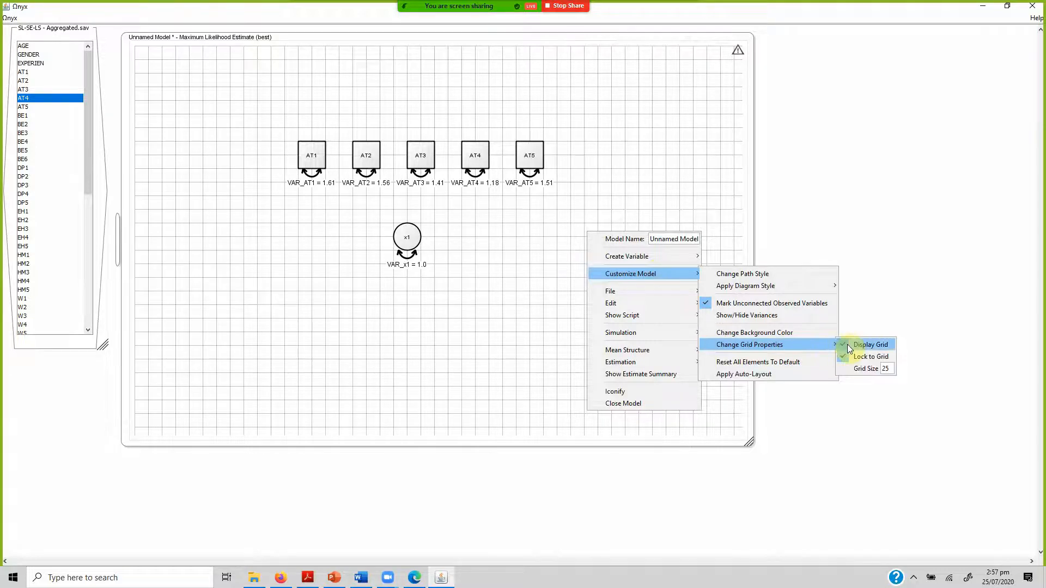
left_click(873, 364)
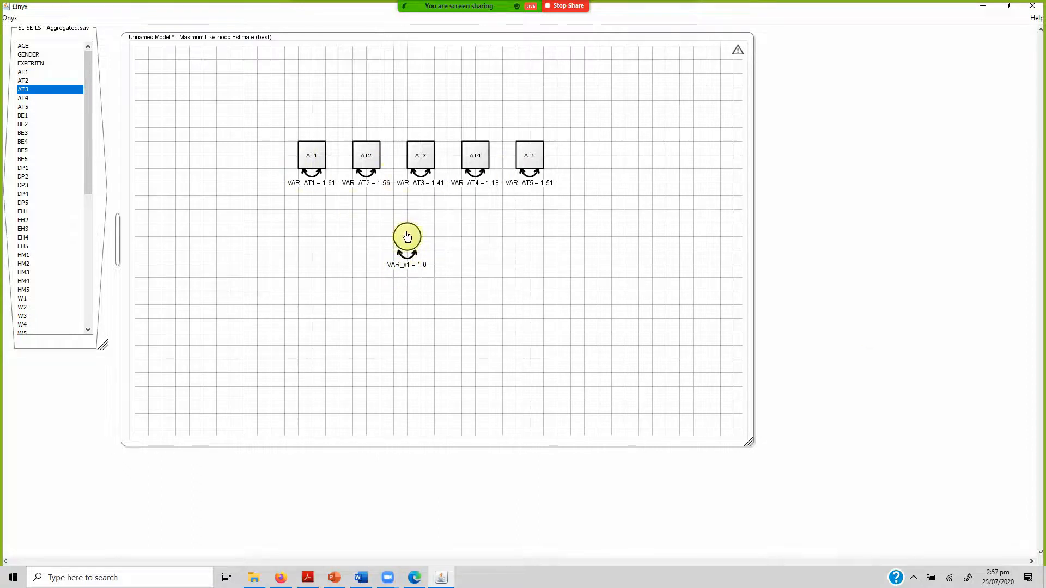
left_click_drag(407, 236, 420, 252)
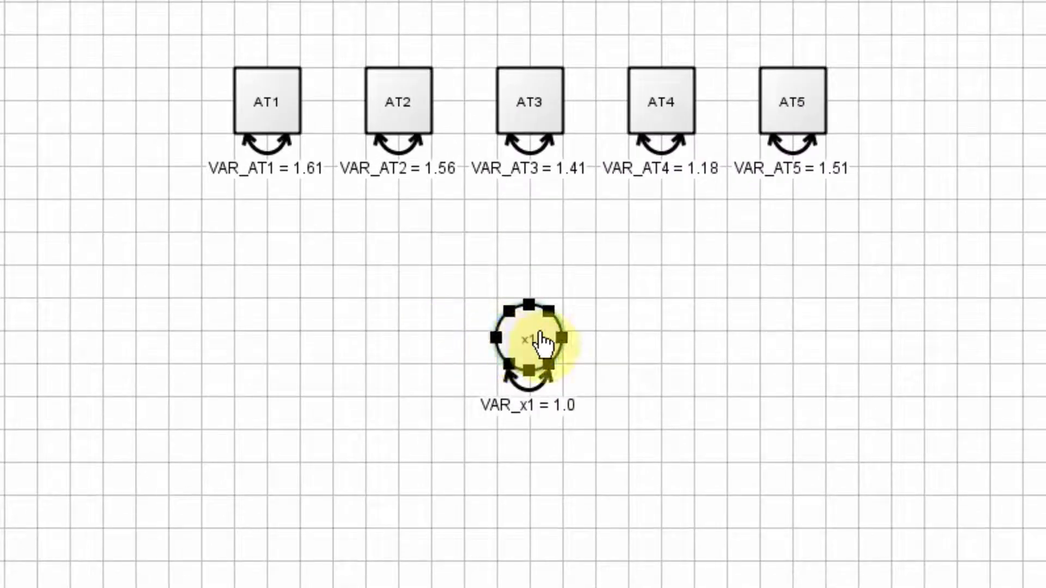
Draw a path from latent x1 to each of AT1 through AT5, leaving x1 farther below the row near AT3.
left_click_drag(540, 341, 267, 103)
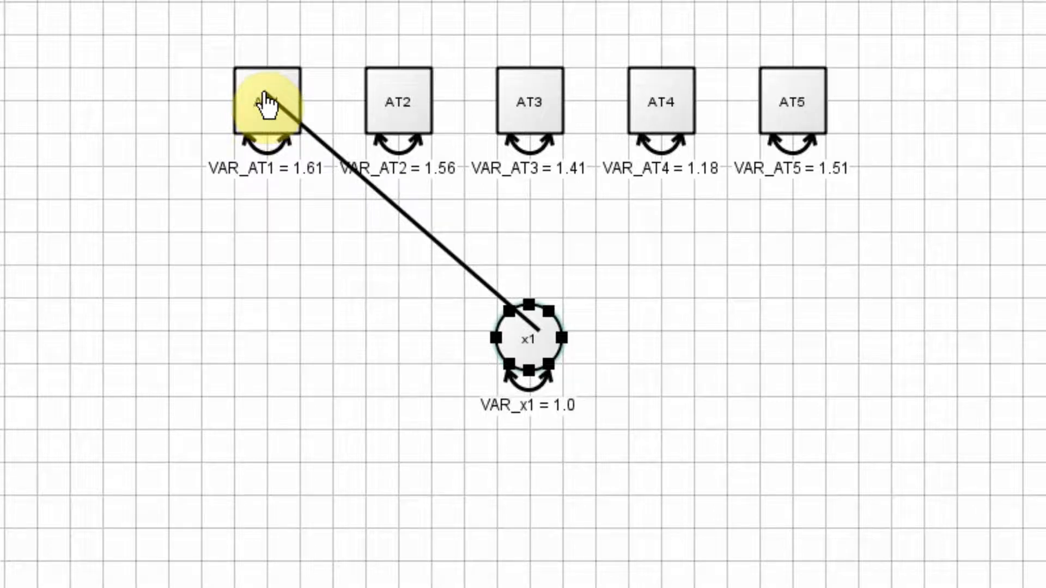
left_click_drag(267, 103, 267, 101)
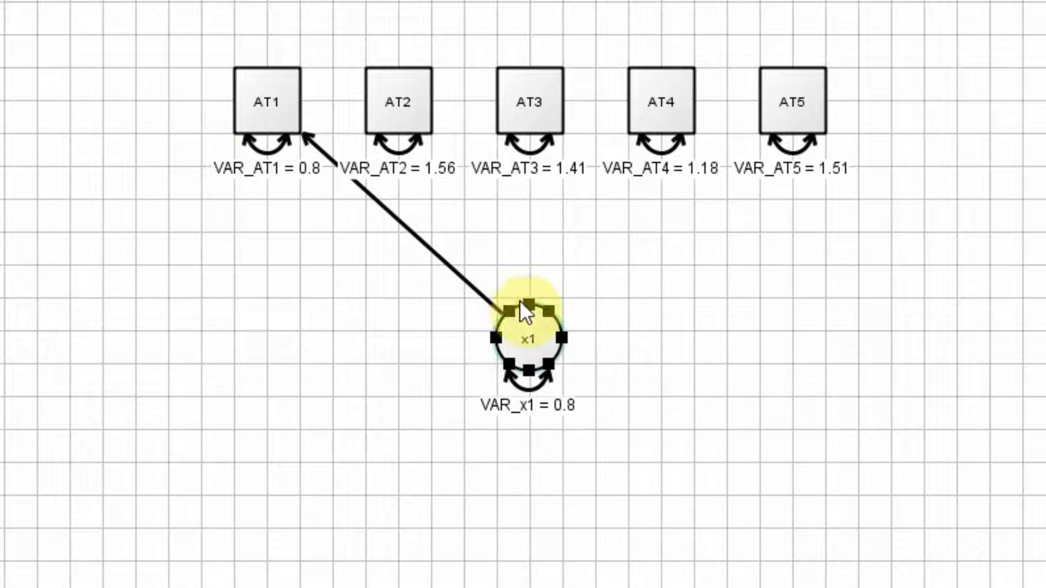
left_click_drag(528, 331, 390, 106)
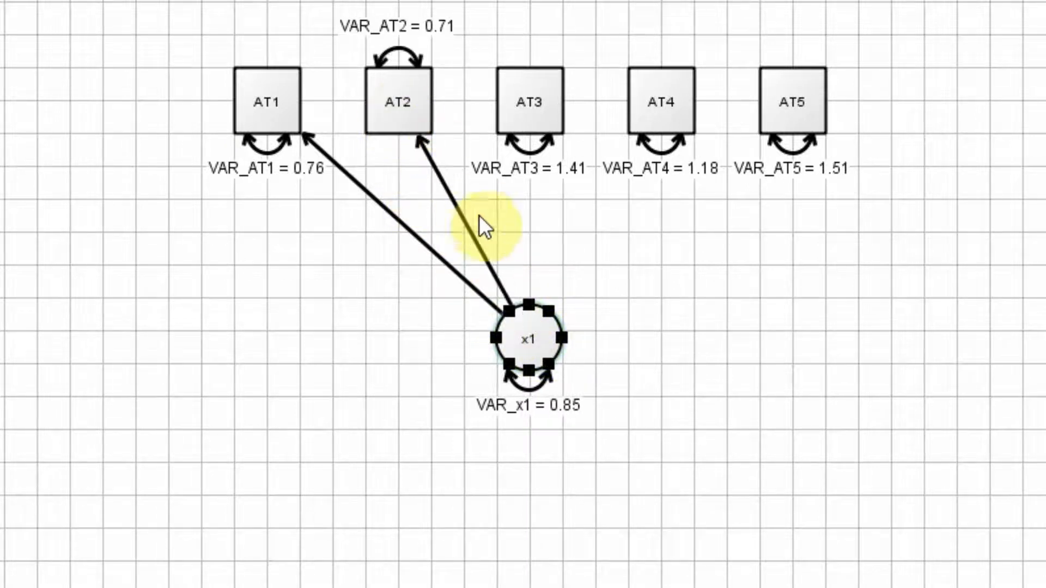
right_click(532, 343)
key("Escape")
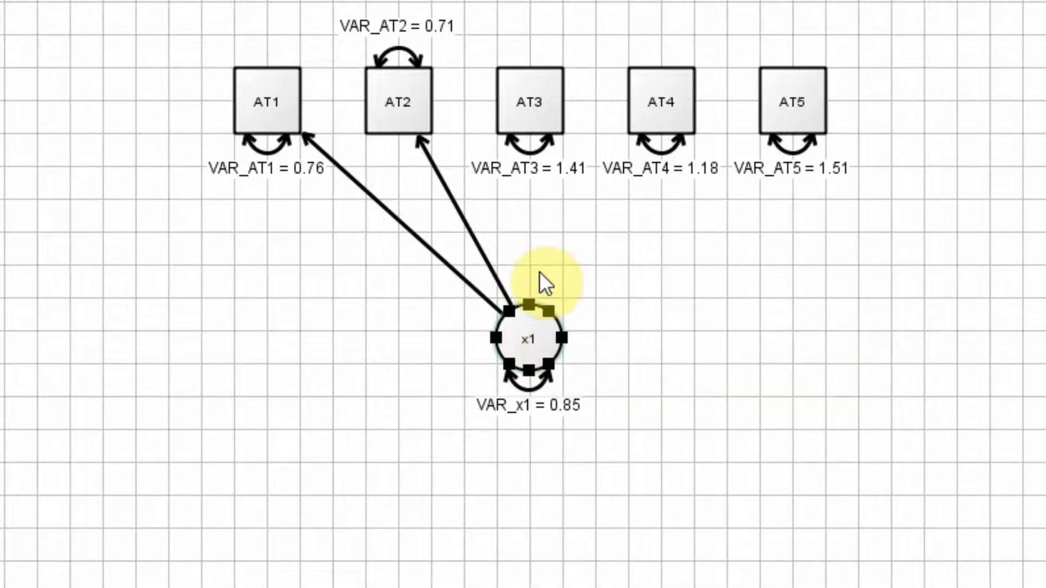
left_click_drag(537, 333, 532, 135)
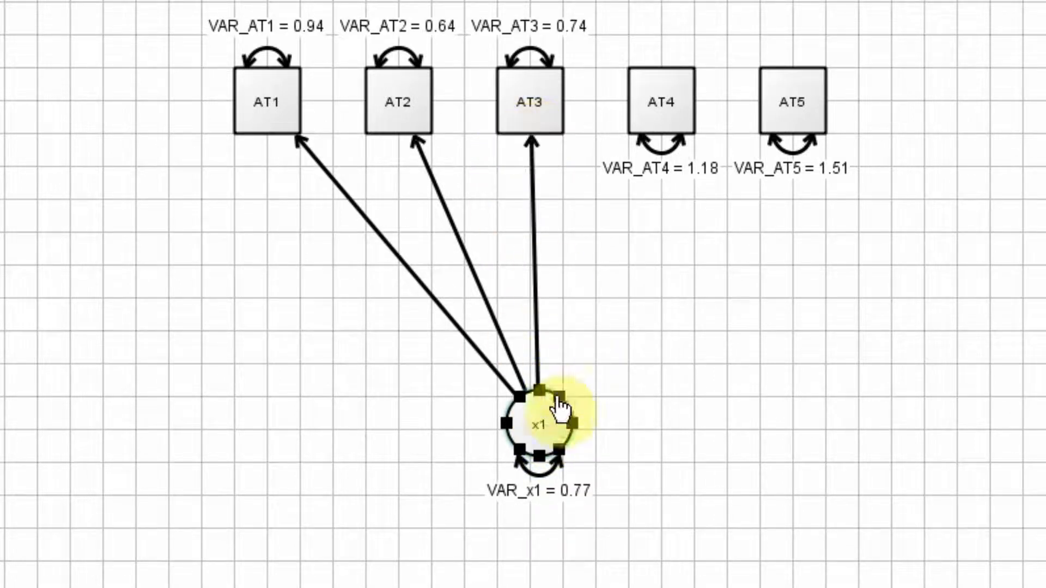
left_click_drag(551, 425, 671, 94)
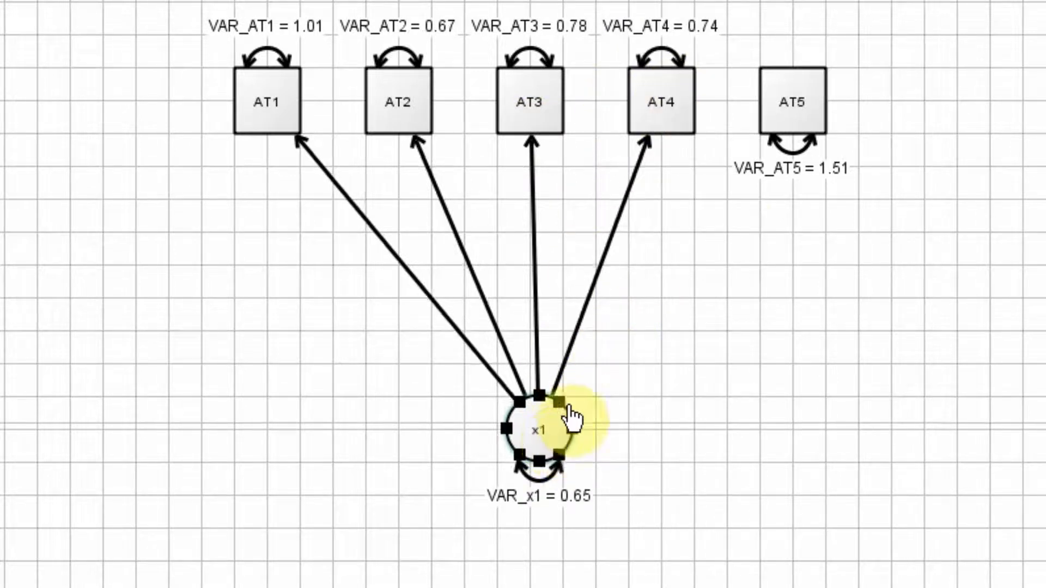
left_click_drag(570, 415, 793, 96)
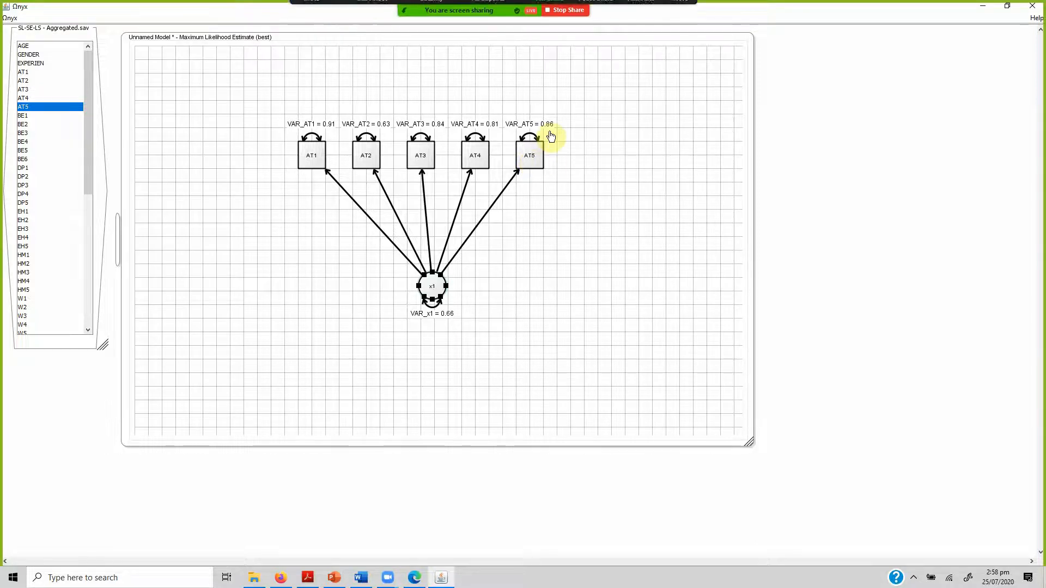
left_click_drag(432, 287, 413, 290)
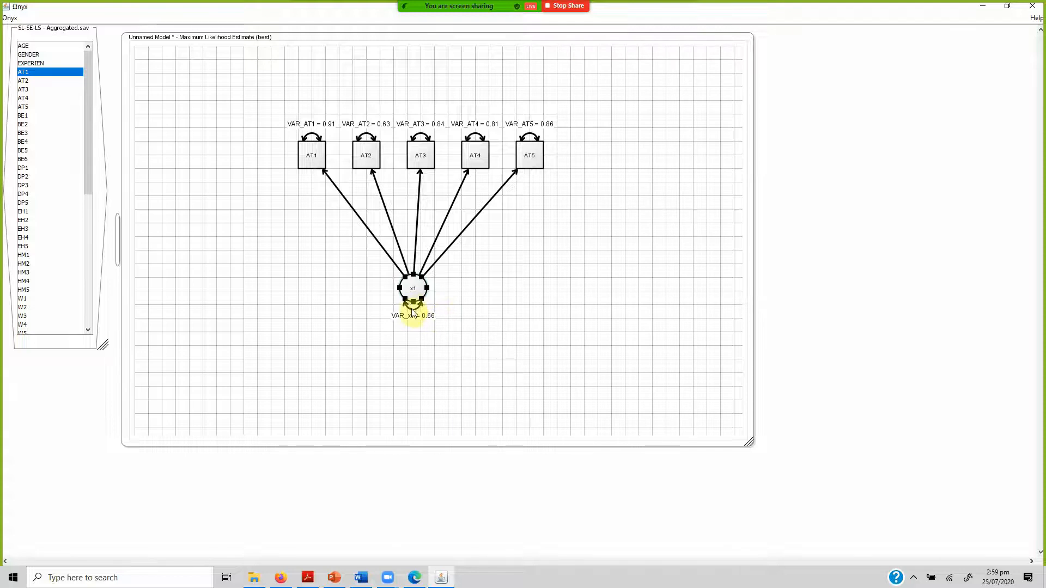
Change the variance of latent x1 from a free to a fixed parameter.
mouse_move(415, 305)
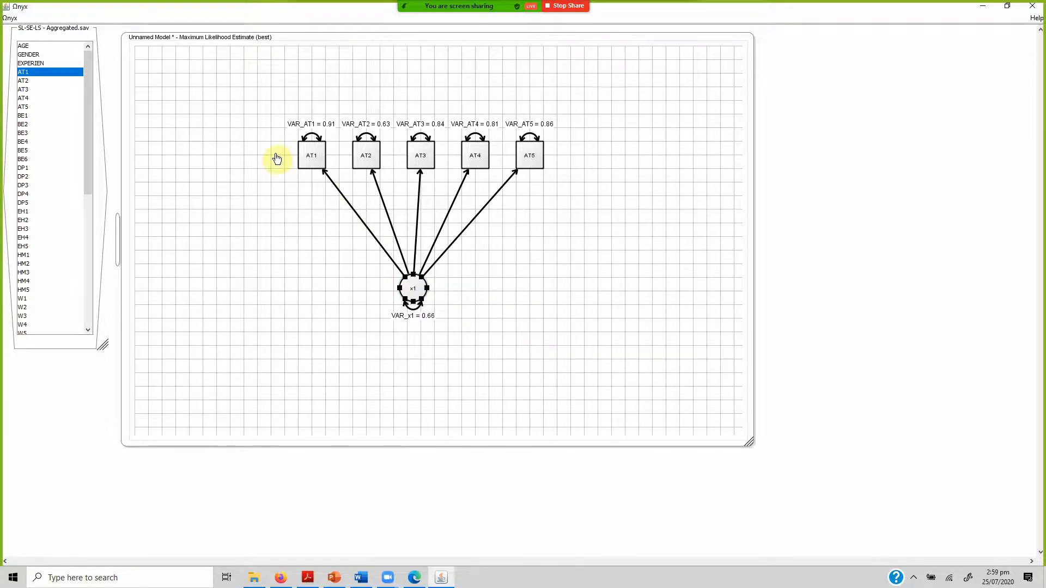
left_click(312, 157)
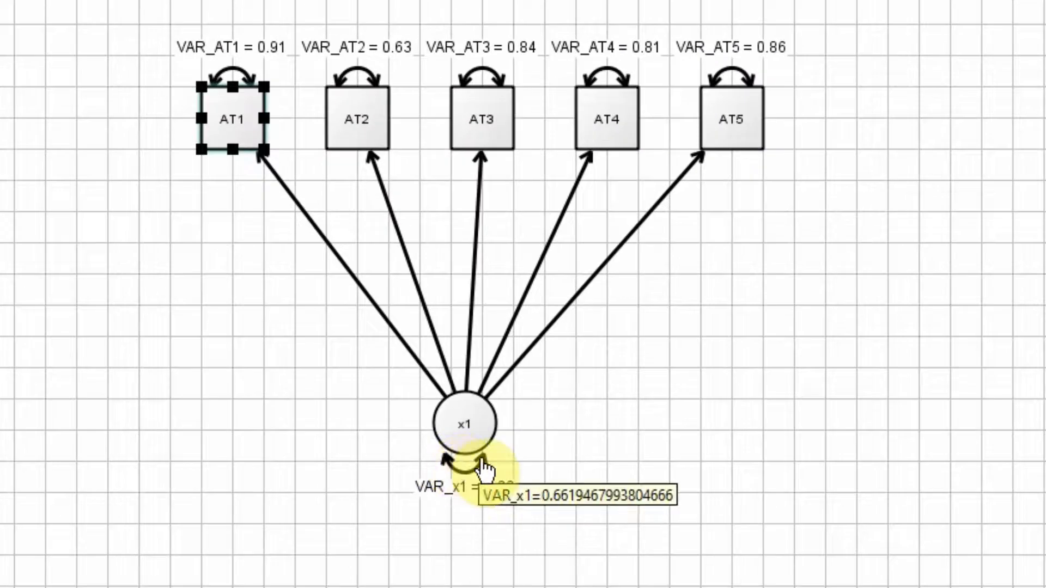
right_click(482, 459)
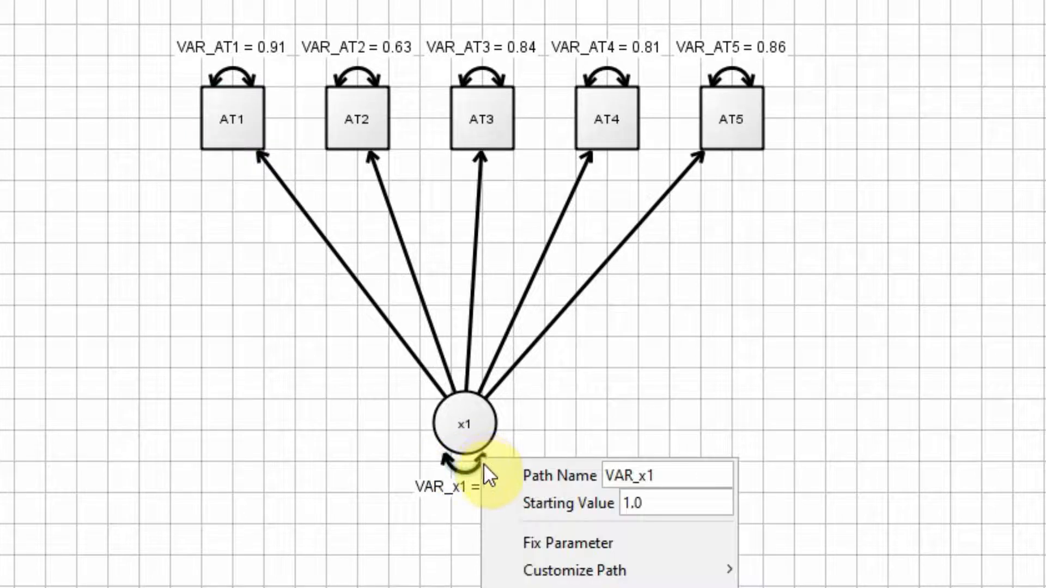
left_click(552, 549)
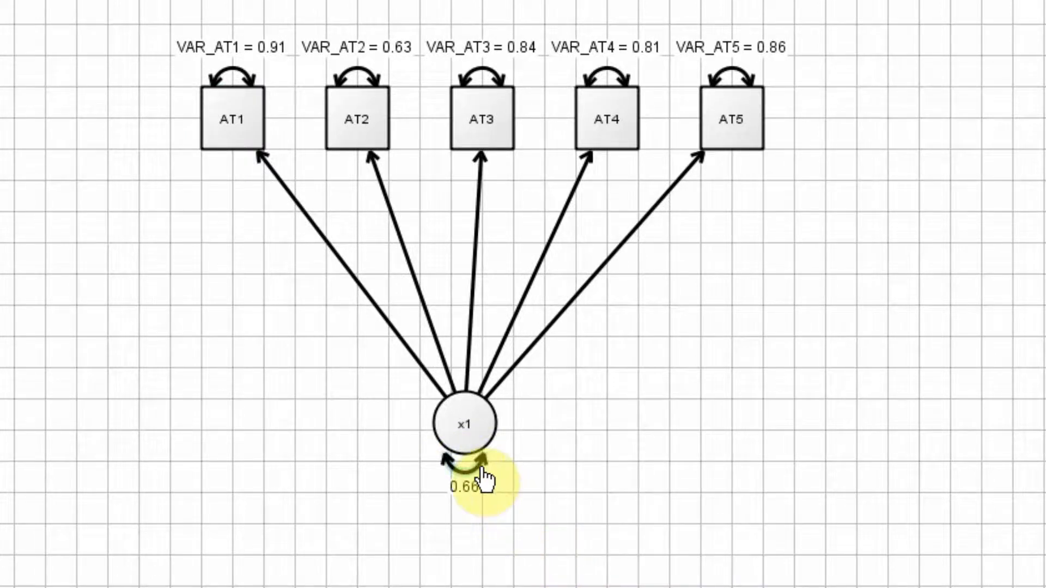
mouse_move(484, 477)
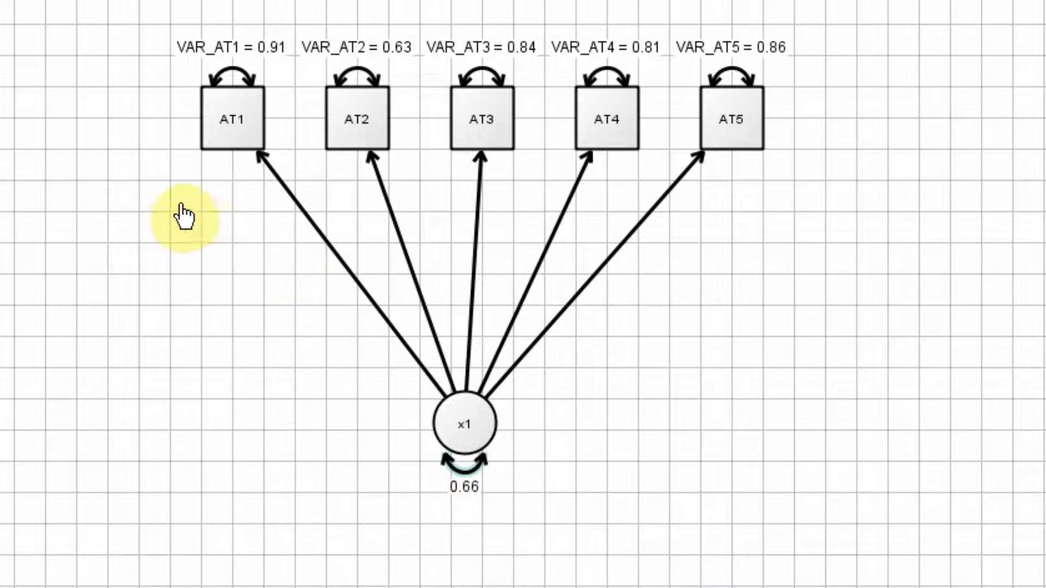
Make the five paths from x1 to AT1 through AT5 free parameters and show their standardized estimates.
left_click_drag(181, 204, 779, 312)
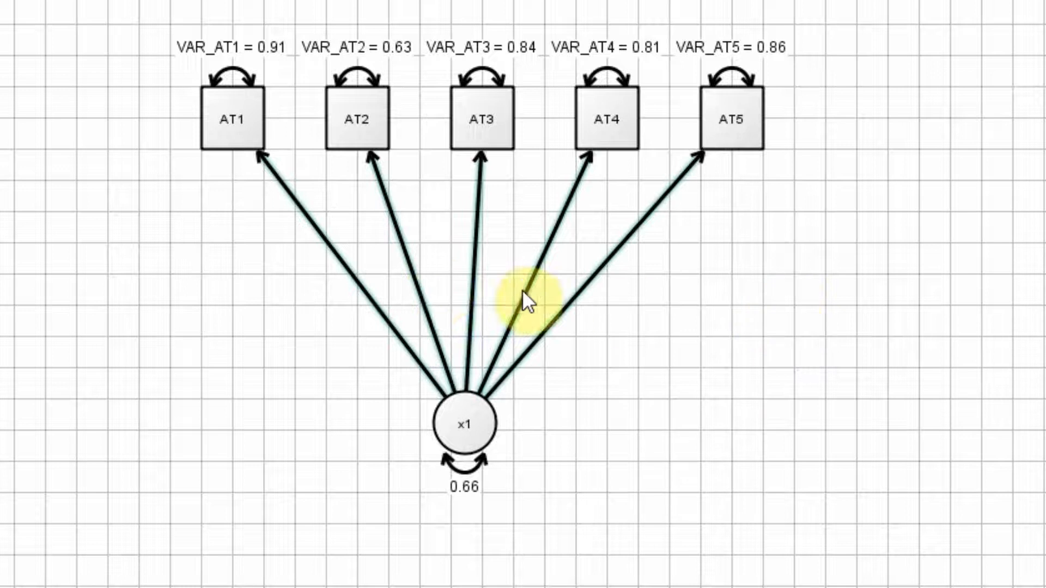
left_click(186, 242)
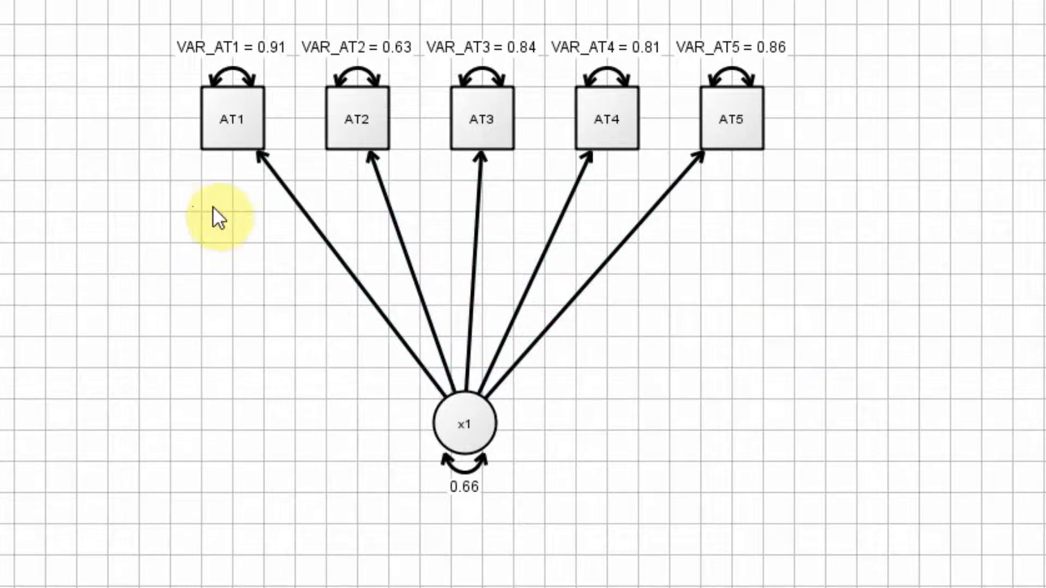
left_click_drag(193, 207, 764, 294)
left_click_drag(585, 243, 588, 245)
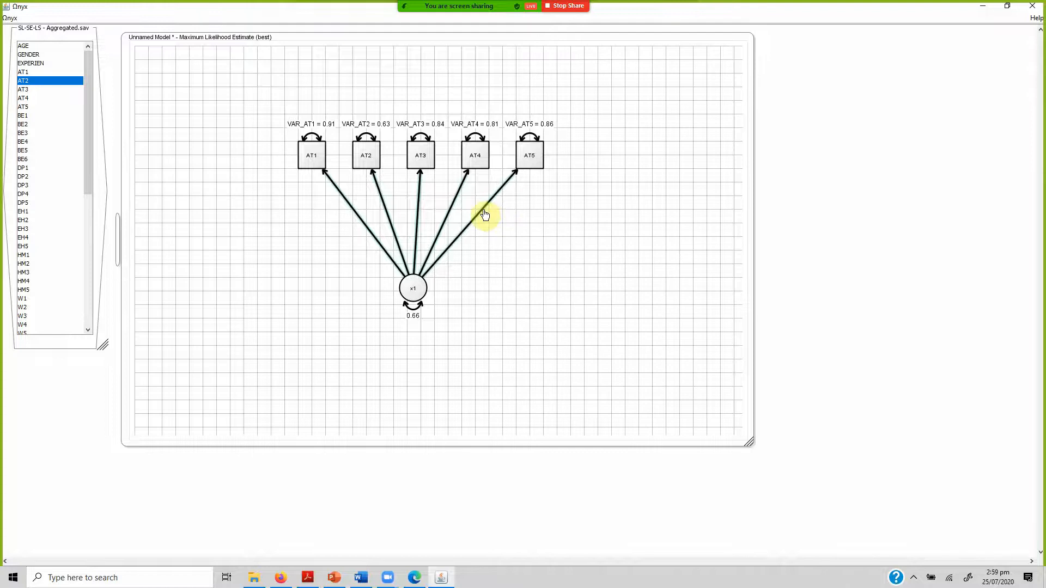
right_click(483, 216)
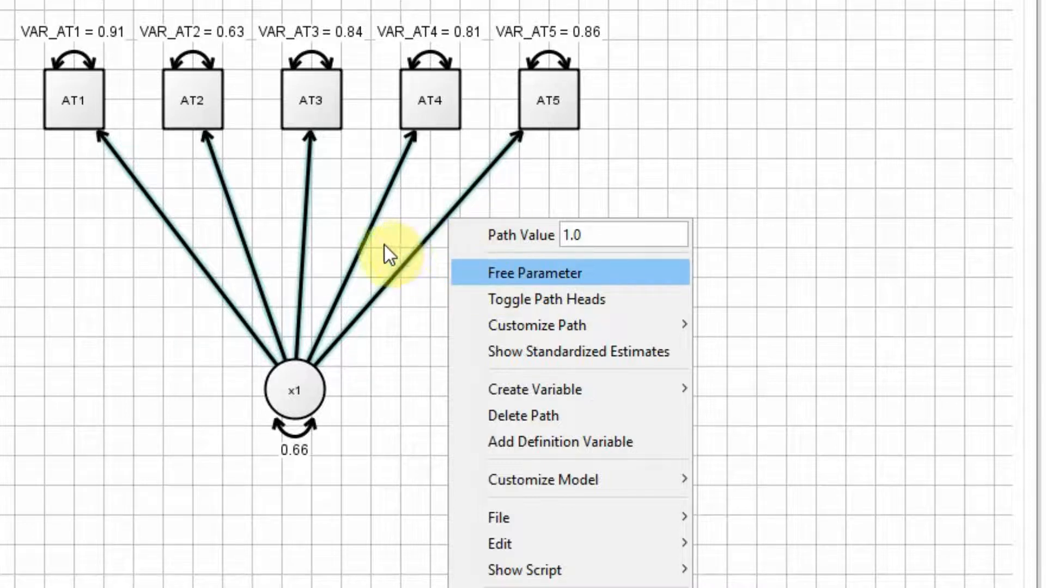
left_click(531, 275)
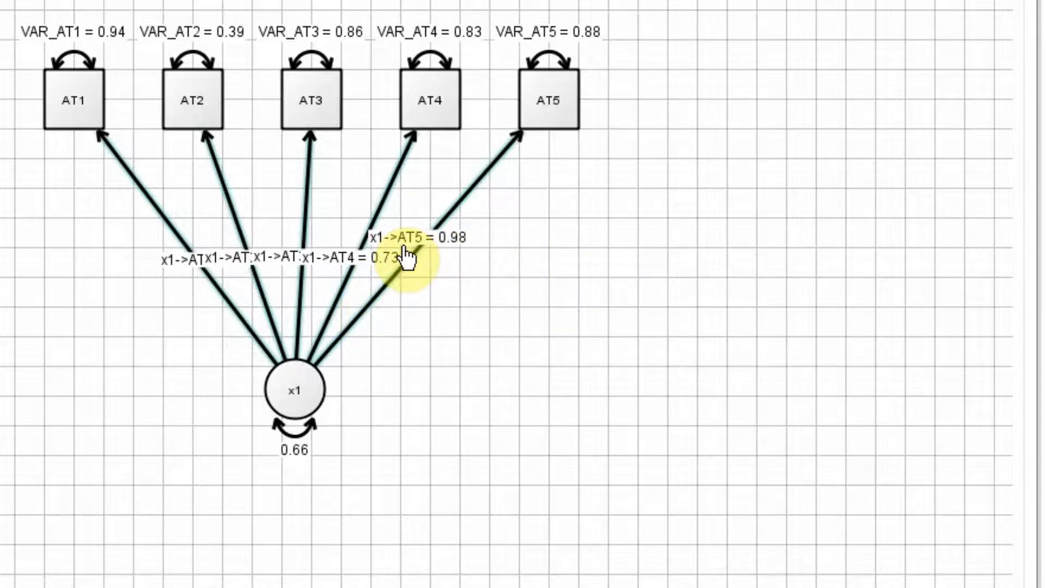
right_click(394, 299)
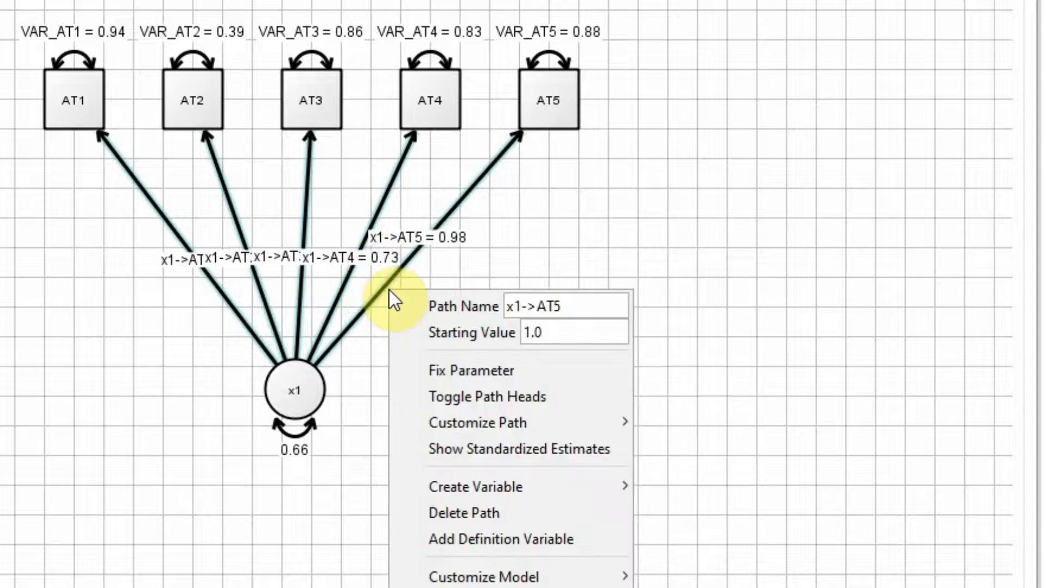
left_click(491, 457)
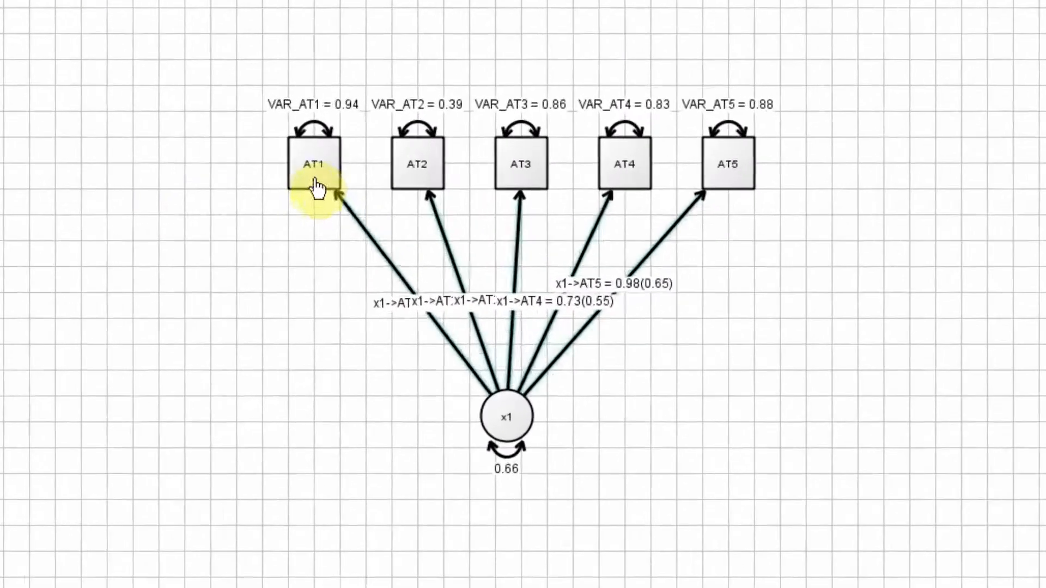
Spread the indicators apart by moving AT1 and AT2 away from AT3 on one side and AT5 away on the other.
left_click_drag(315, 180, 152, 176)
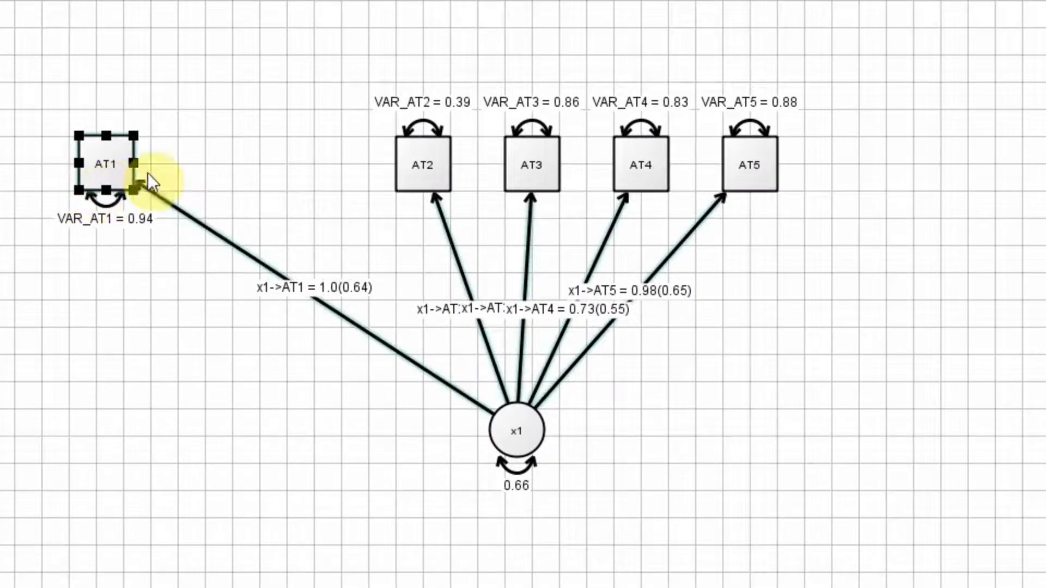
left_click_drag(436, 159, 370, 166)
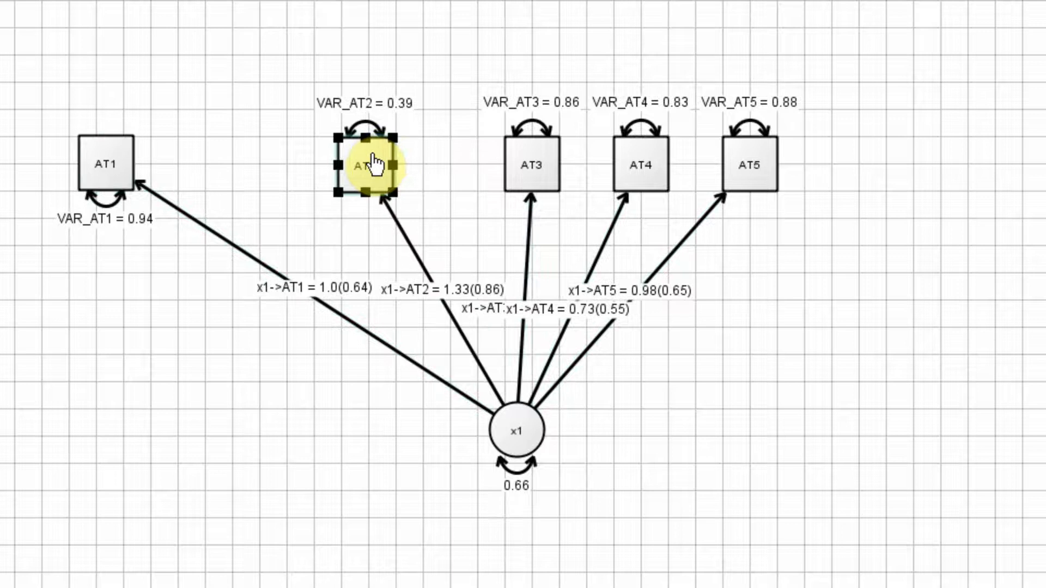
left_click_drag(754, 171, 959, 170)
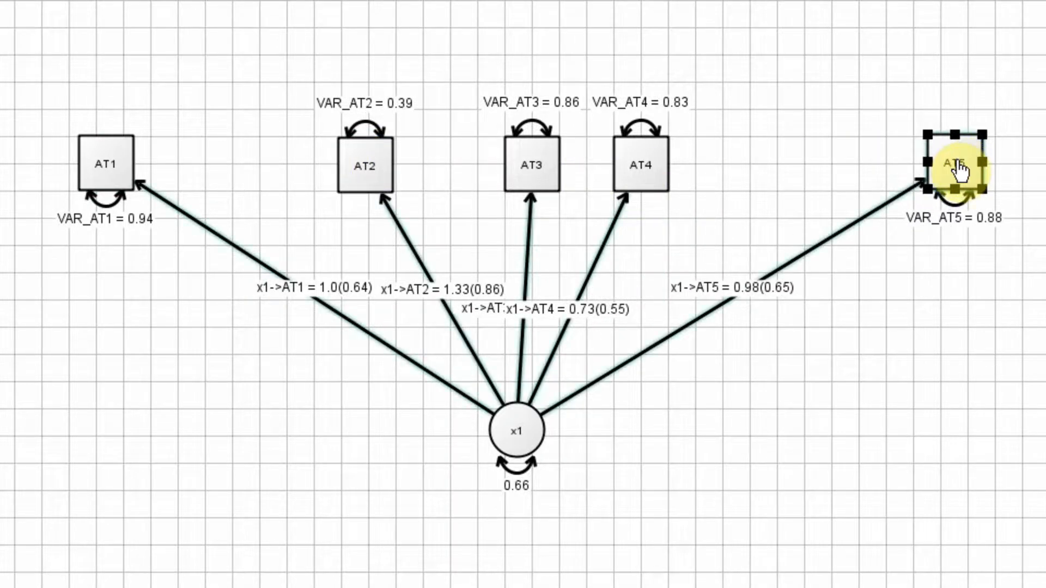
right_click(933, 288)
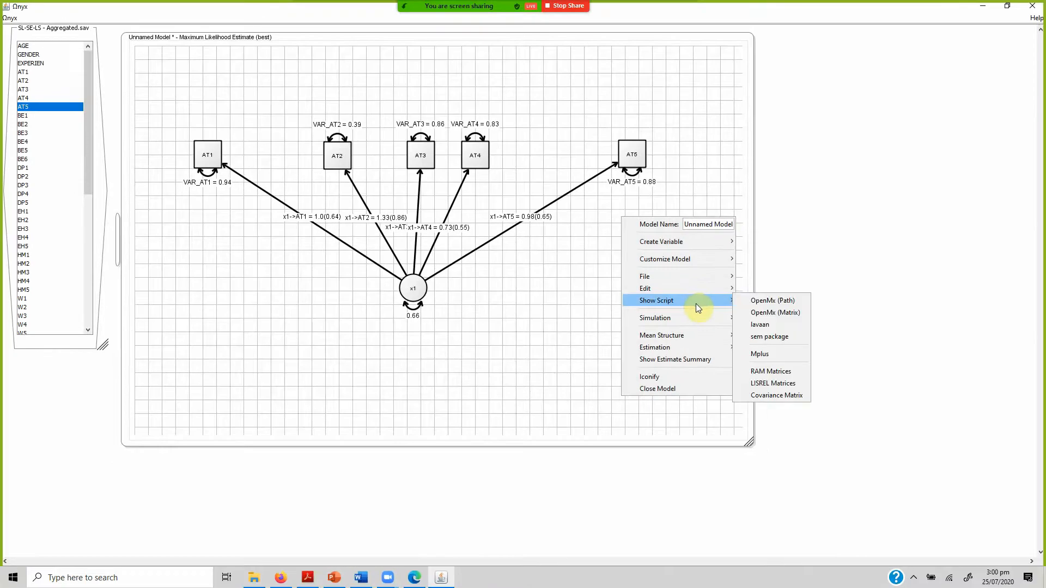
mouse_move(735, 267)
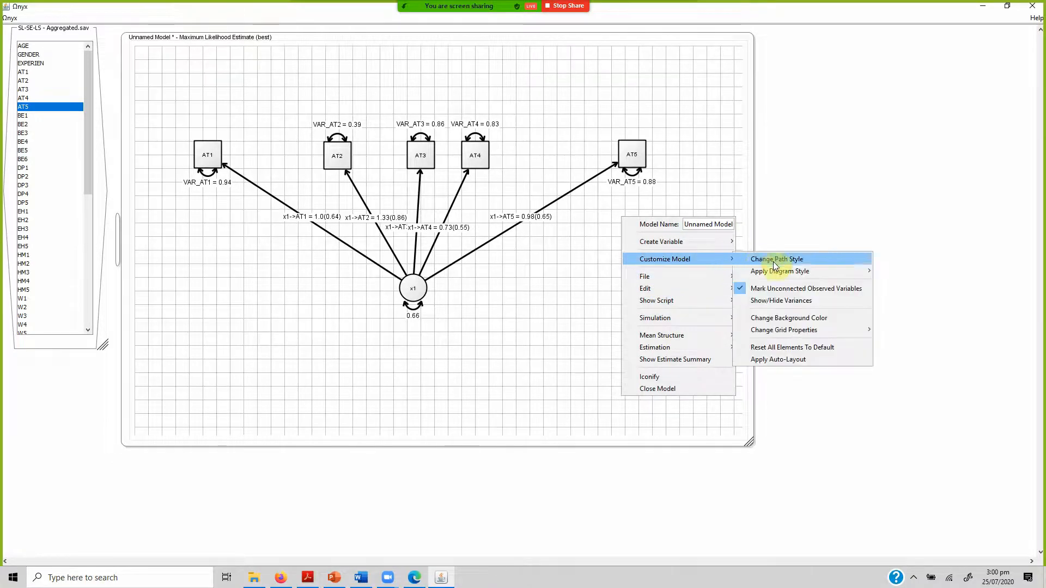
mouse_move(824, 329)
left_click(890, 342)
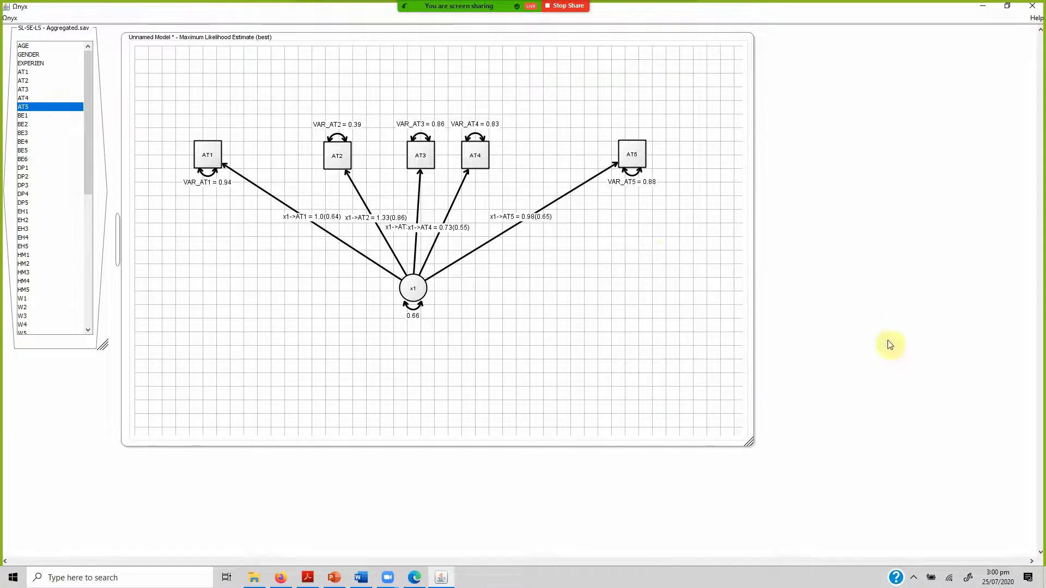
Even out the row by shifting AT5 and AT4 slightly towards each other, and place latent x1 farther below the indicators.
mouse_move(635, 163)
left_mouse_down()
mouse_move(625, 161)
mouse_move(639, 175)
left_mouse_up()
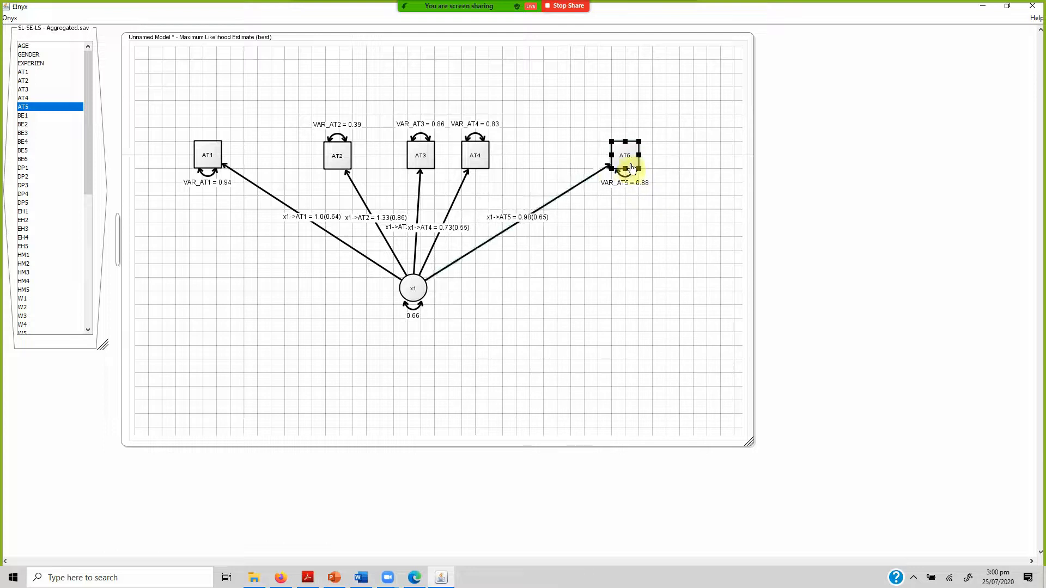
left_click_drag(483, 157, 502, 156)
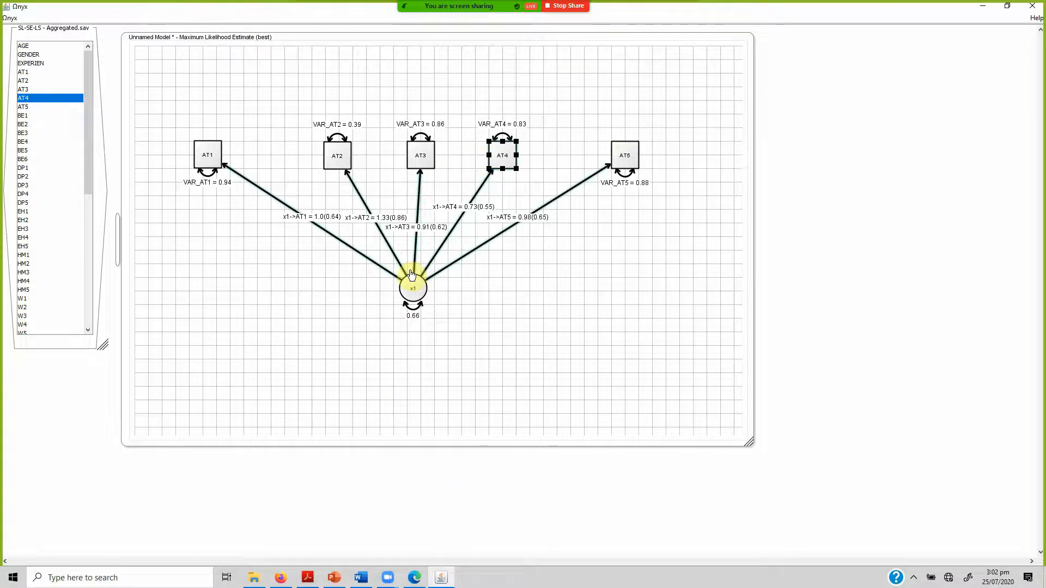
left_click(411, 278)
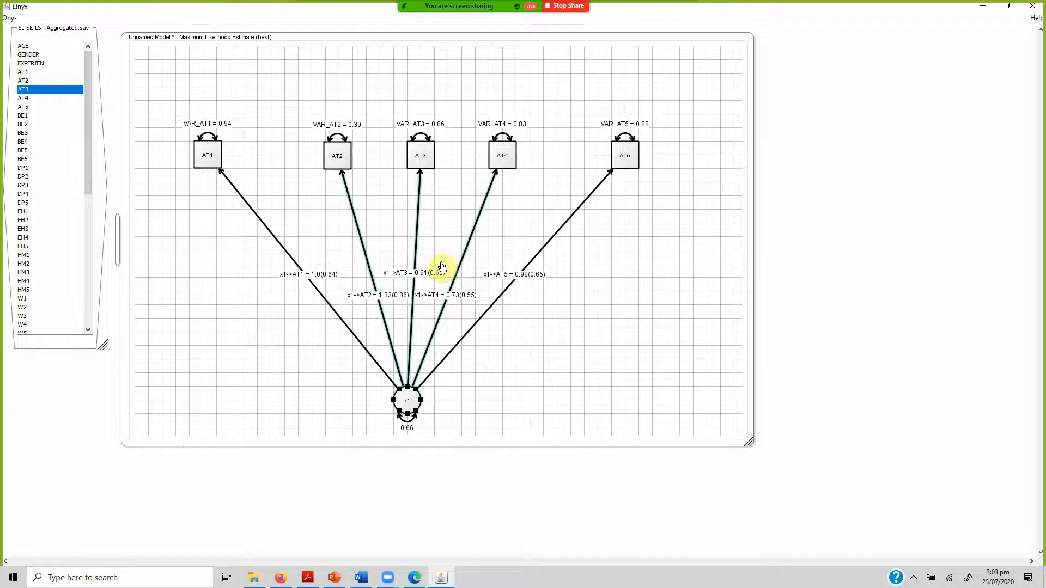
left_click(221, 270)
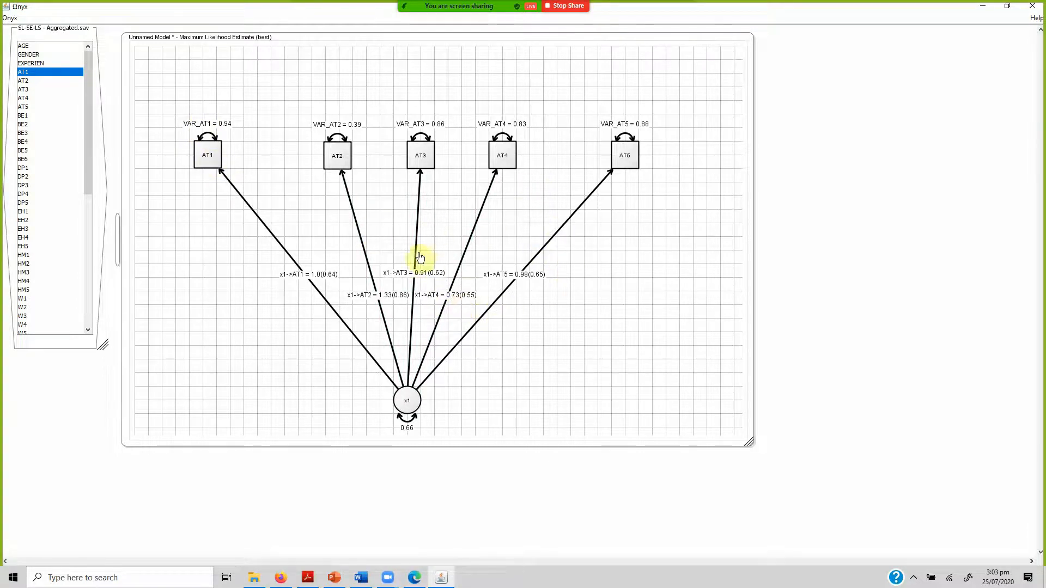
mouse_move(333, 309)
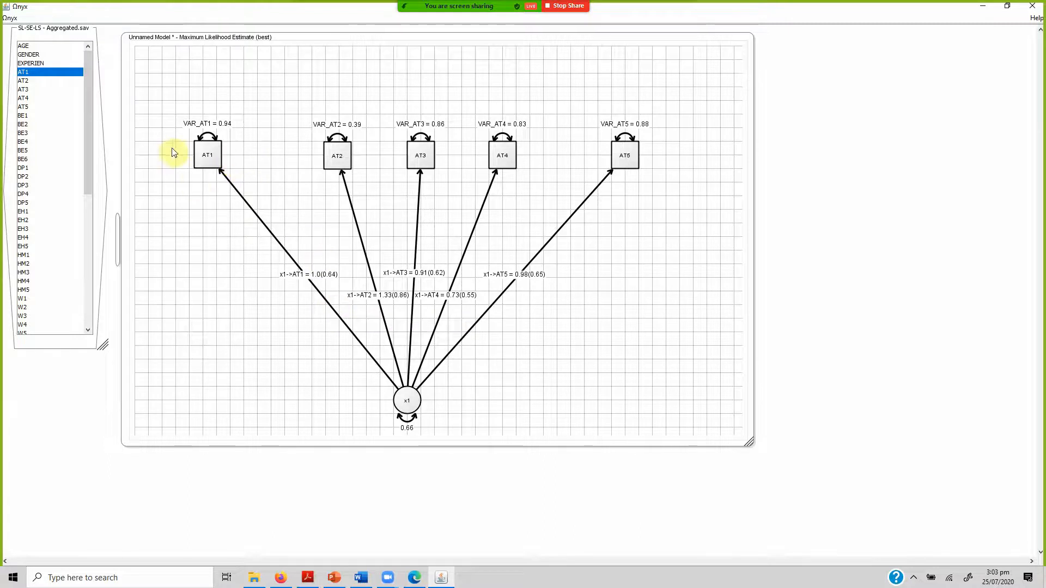
left_click_drag(163, 92, 600, 315)
left_click(645, 296)
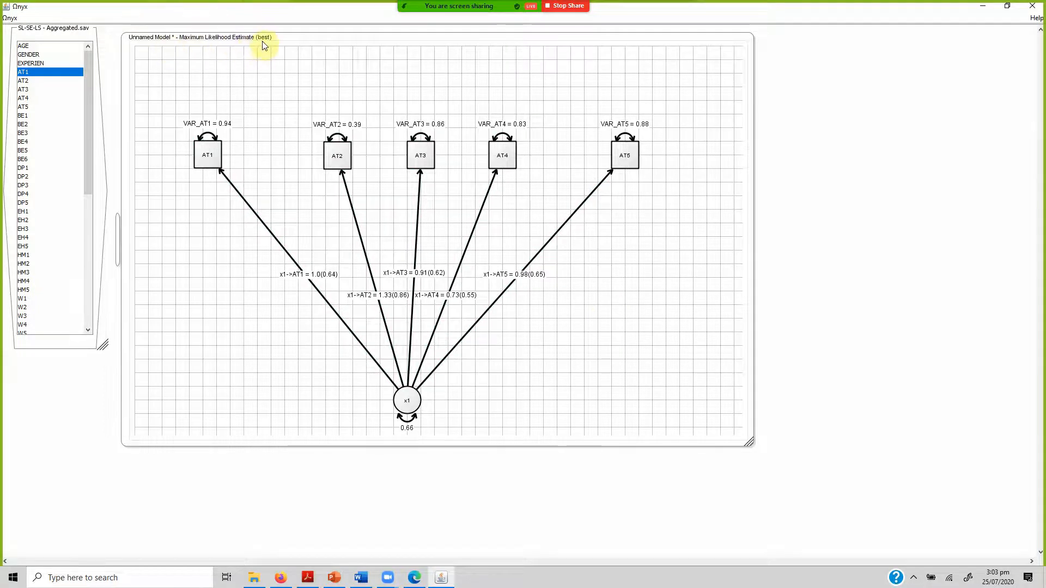
Display the best maximum likelihood estimate for the model.
right_click(666, 323)
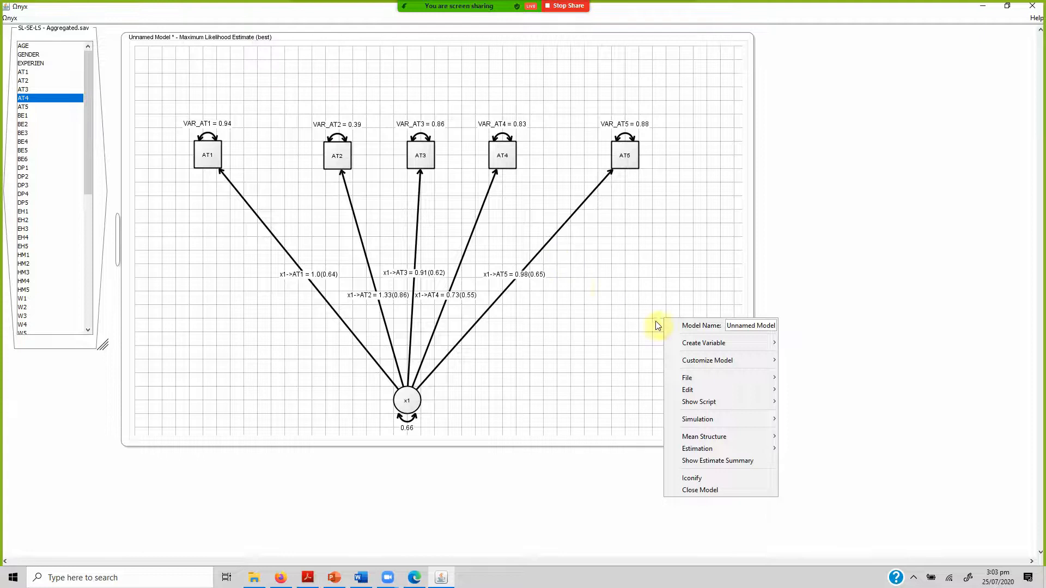
mouse_move(729, 428)
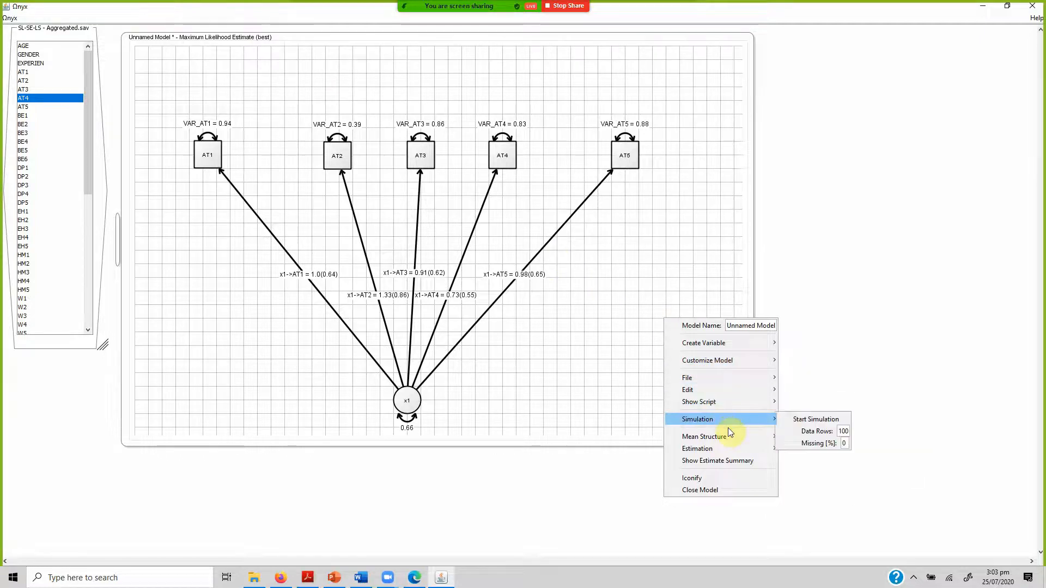
mouse_move(733, 448)
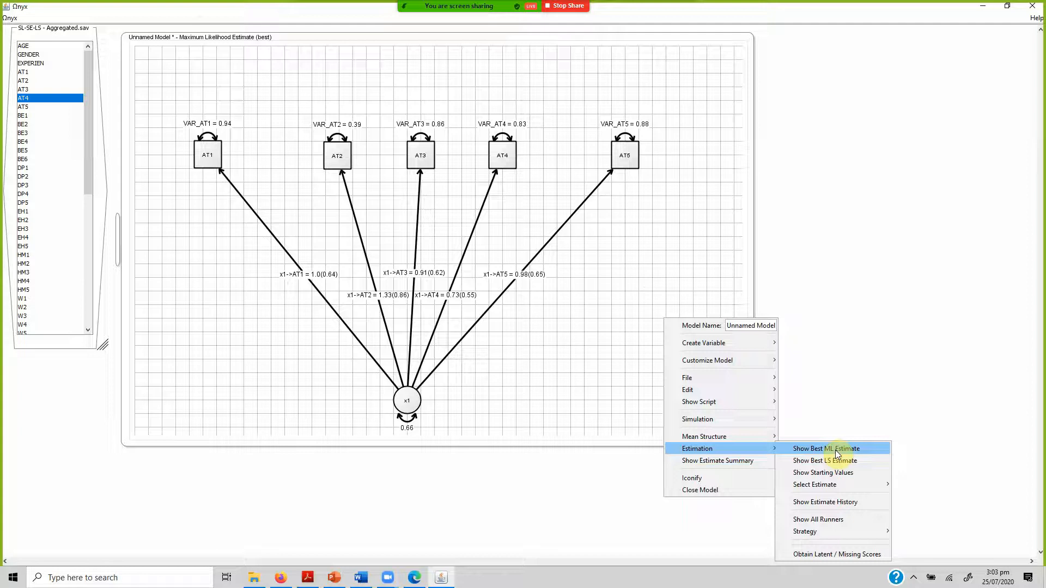
right_click(626, 315)
mouse_move(704, 446)
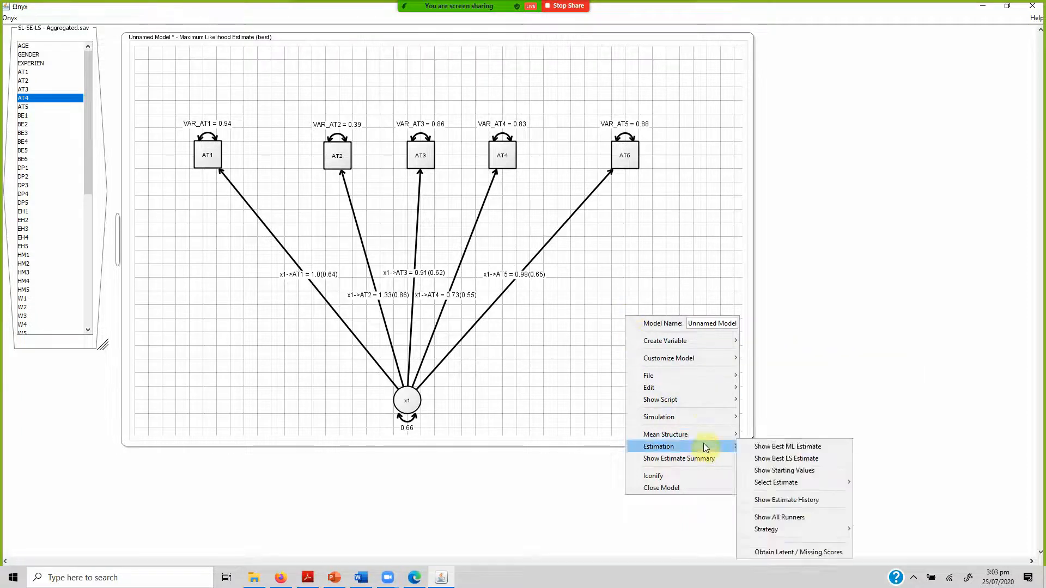
right_click(654, 257)
mouse_move(733, 364)
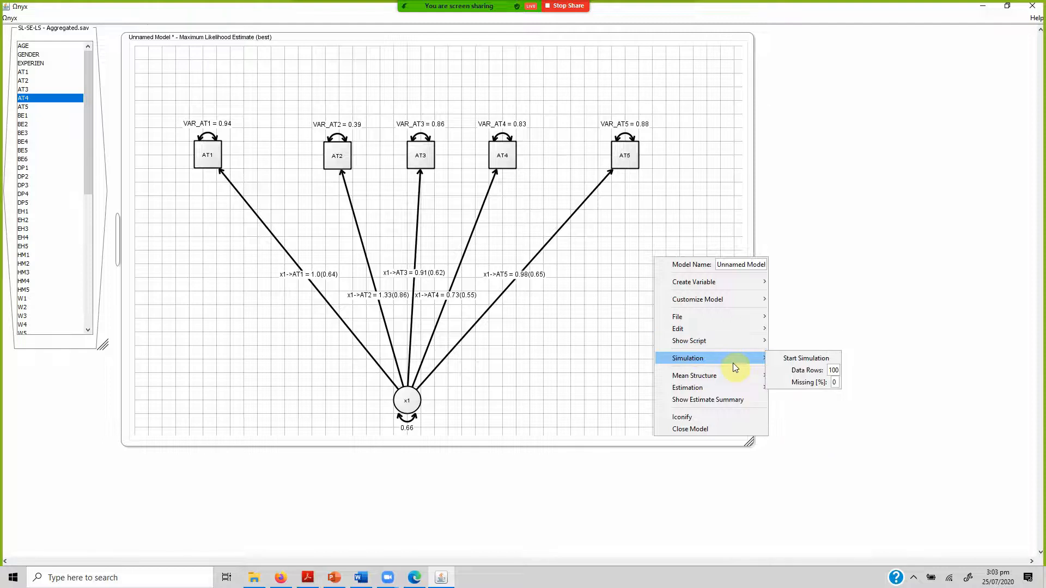
mouse_move(751, 386)
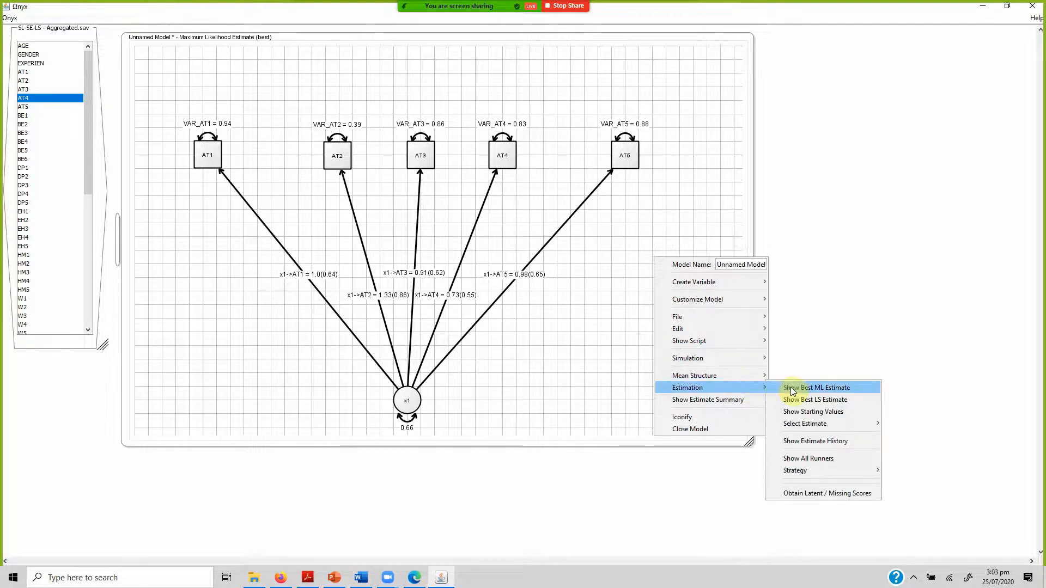
left_click(793, 389)
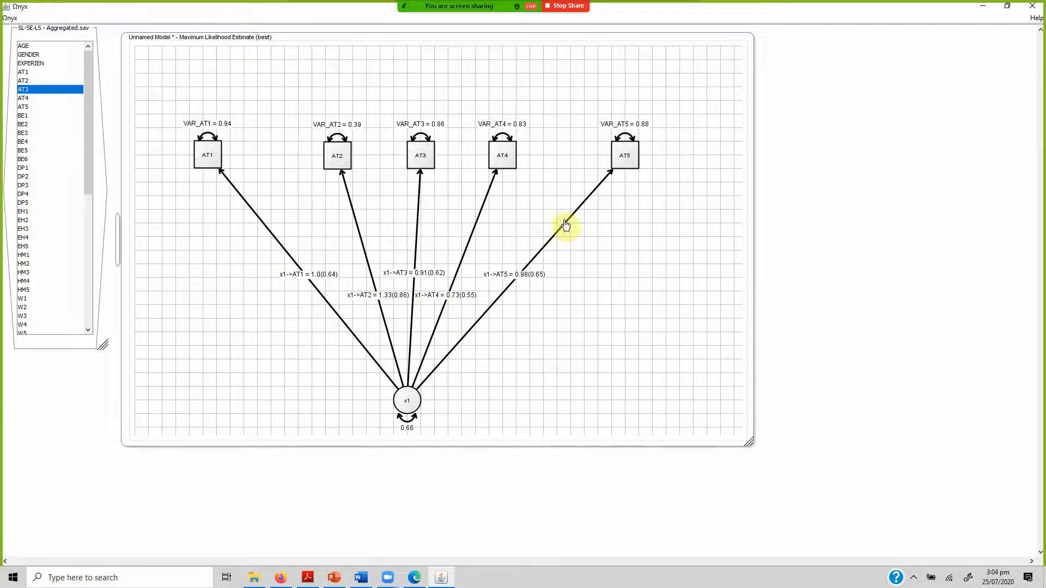
Open the estimate summary of the model.
right_click(630, 266)
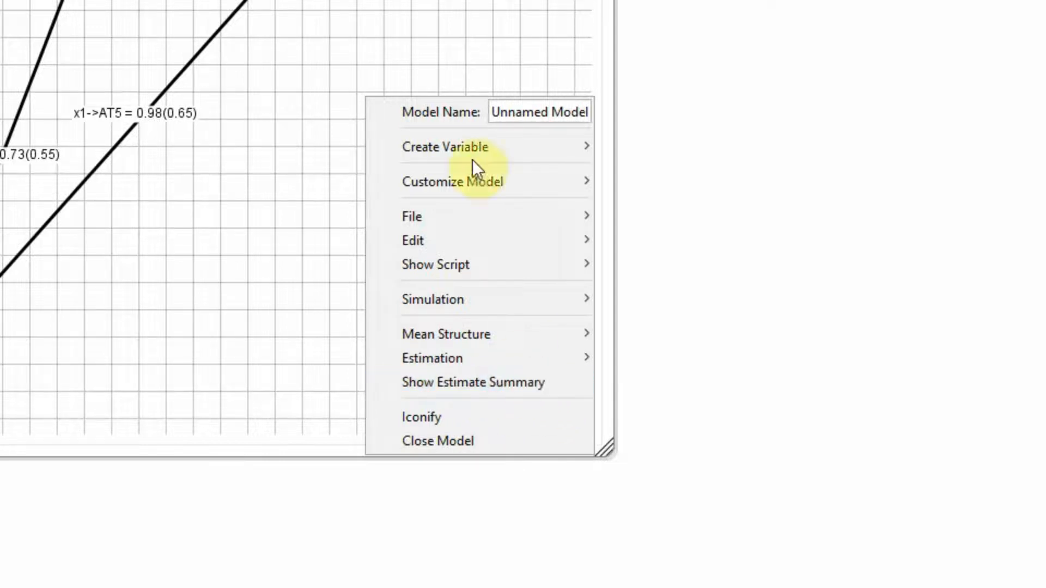
left_click(414, 27)
right_click(414, 28)
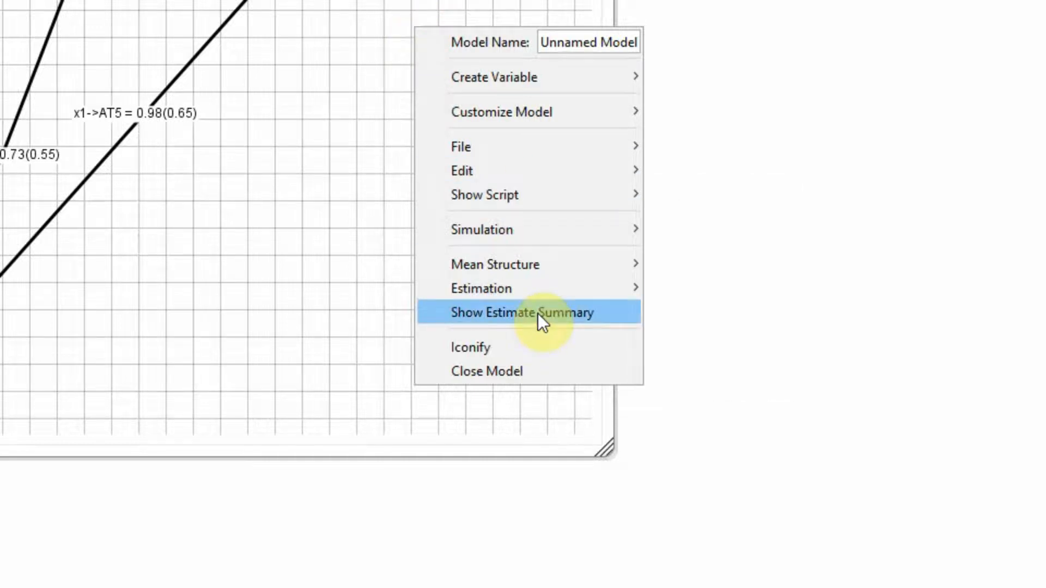
left_click(302, 171)
right_click(302, 171)
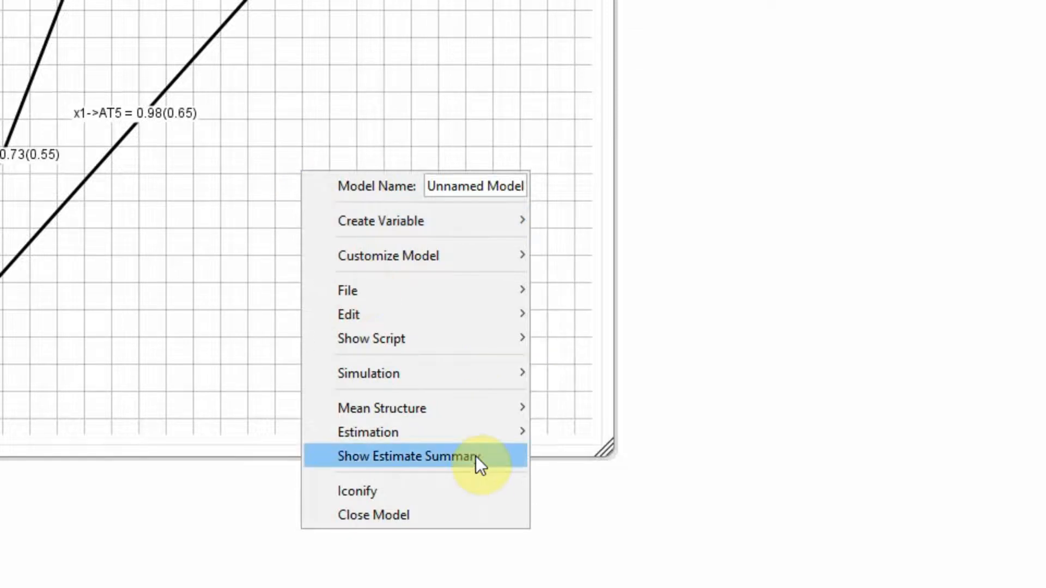
left_click(493, 456)
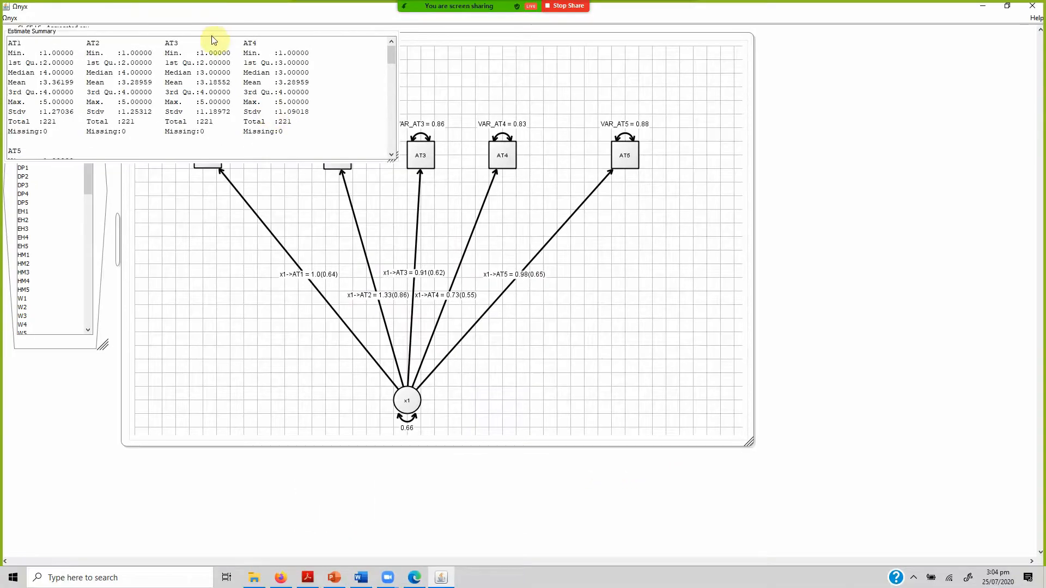
Reposition and enlarge the estimate summary and examine its descriptive statistics, parameter estimates and fit indices.
left_click_drag(211, 33, 340, 113)
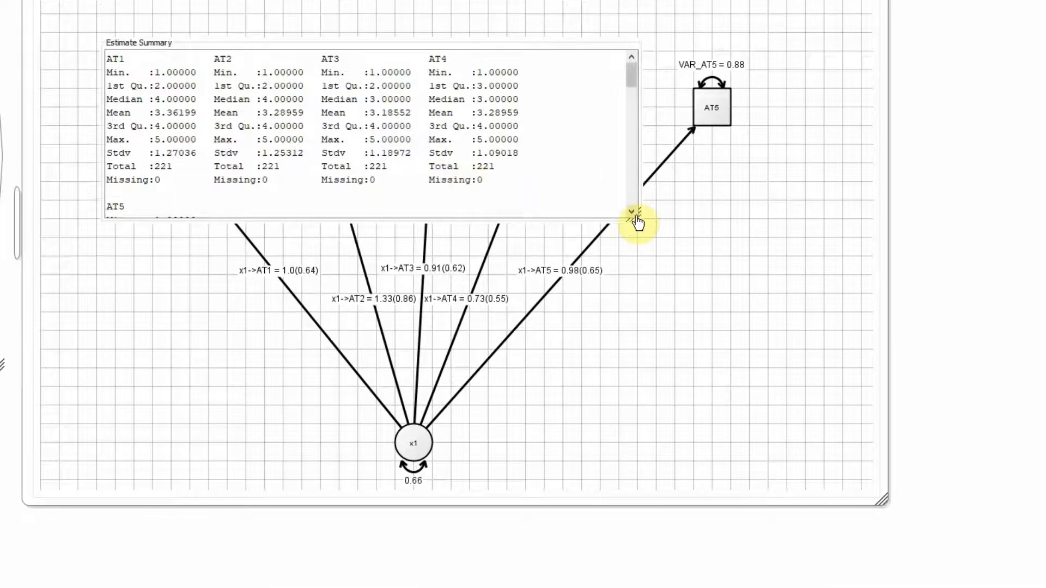
scroll(638, 222, "down", 3)
left_click_drag(636, 217, 909, 519)
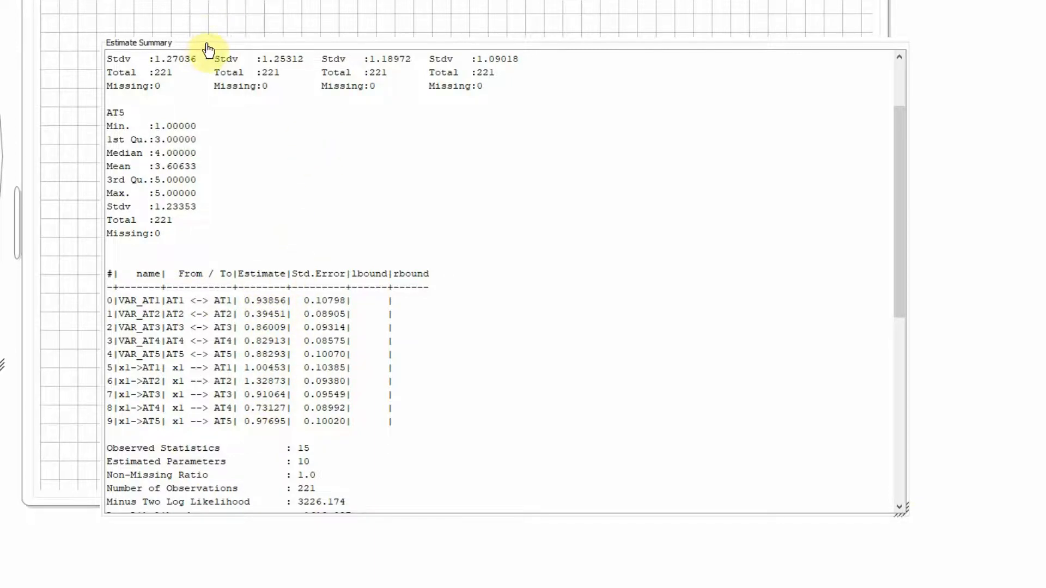
left_click_drag(209, 50, 234, 1)
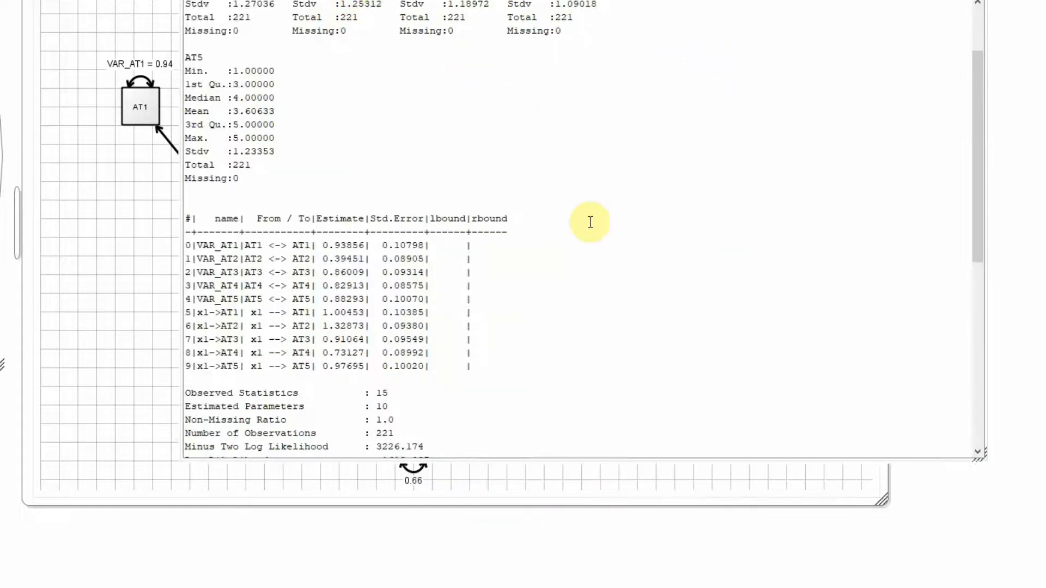
left_click_drag(976, 179, 981, 334)
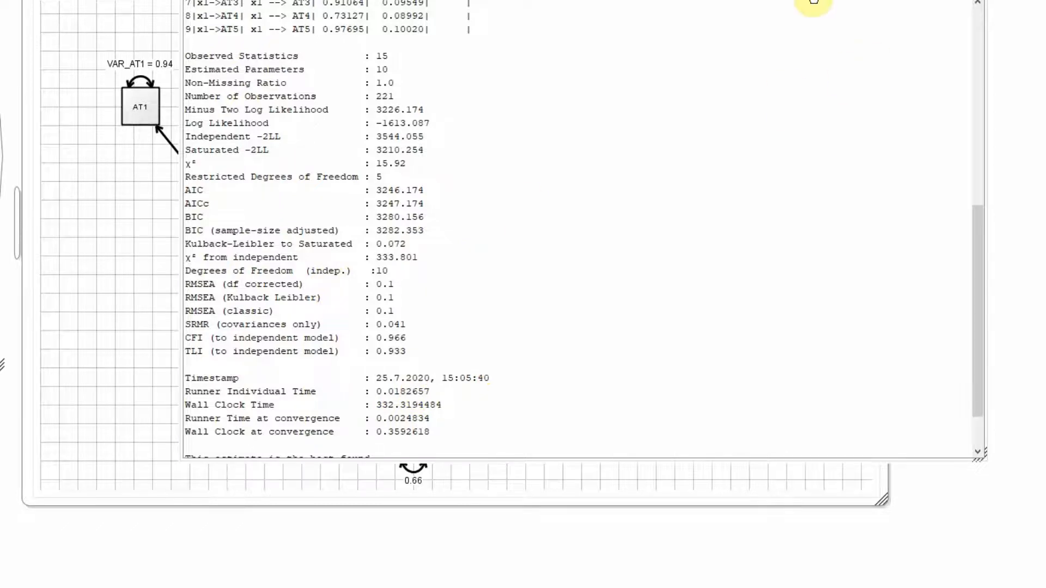
Close the estimate summary and select the AT4 indicator in the model.
right_click(813, 2)
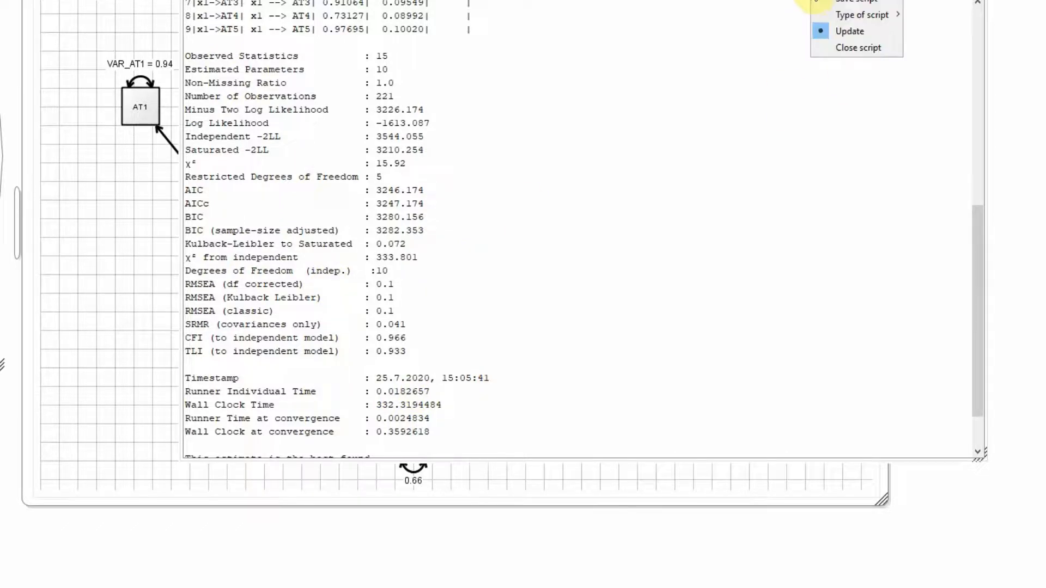
left_click(847, 48)
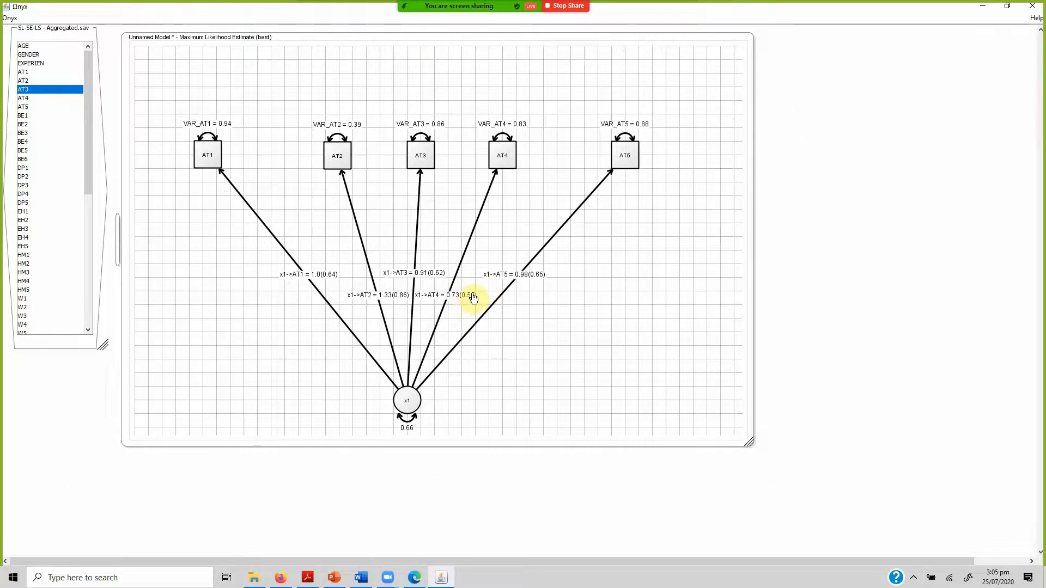
mouse_move(502, 165)
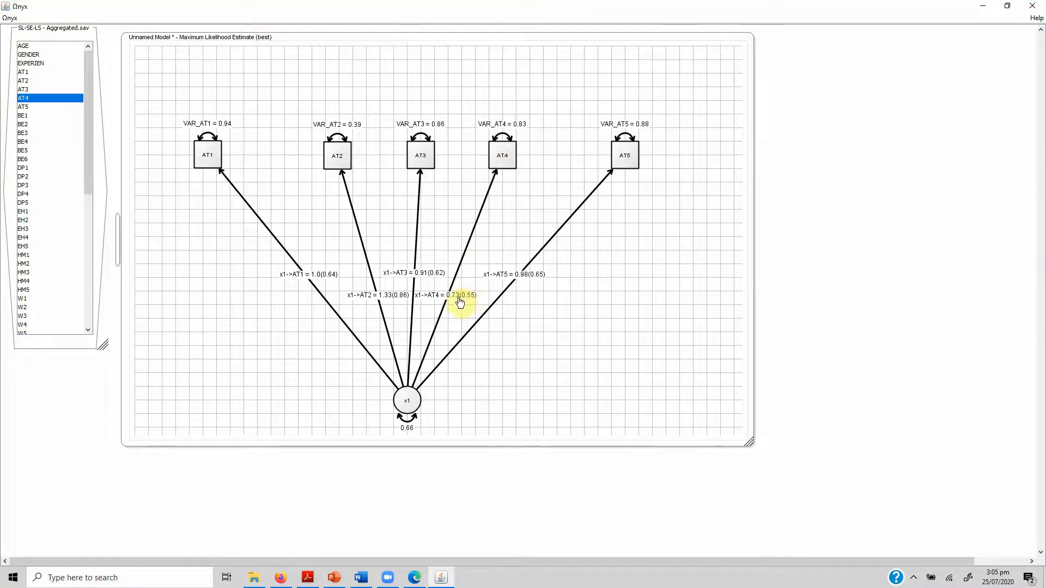
left_click(501, 160)
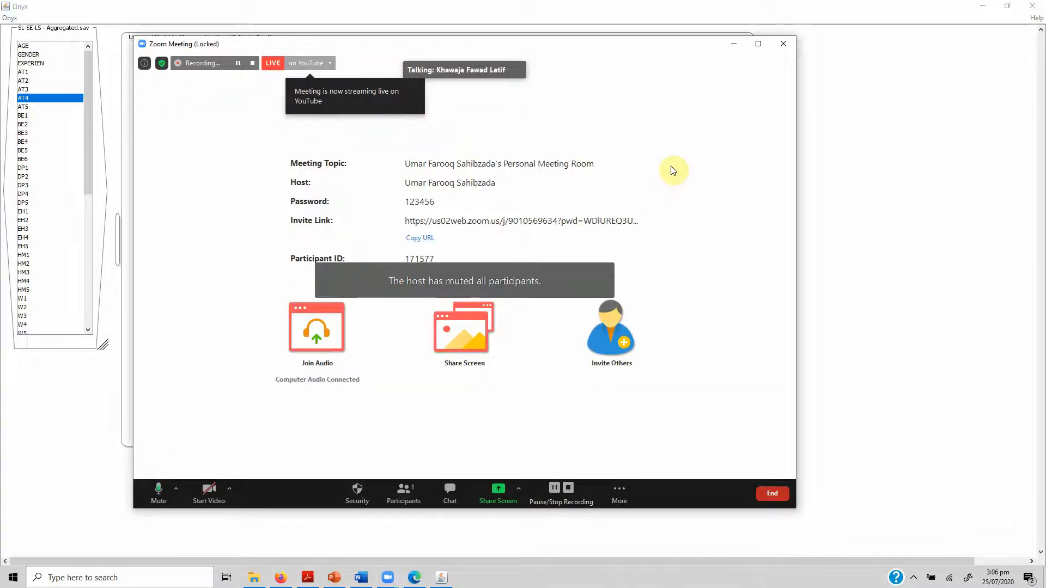
Switch to the Zoom meeting, stop its recording and share the Onyx window.
left_click(568, 488)
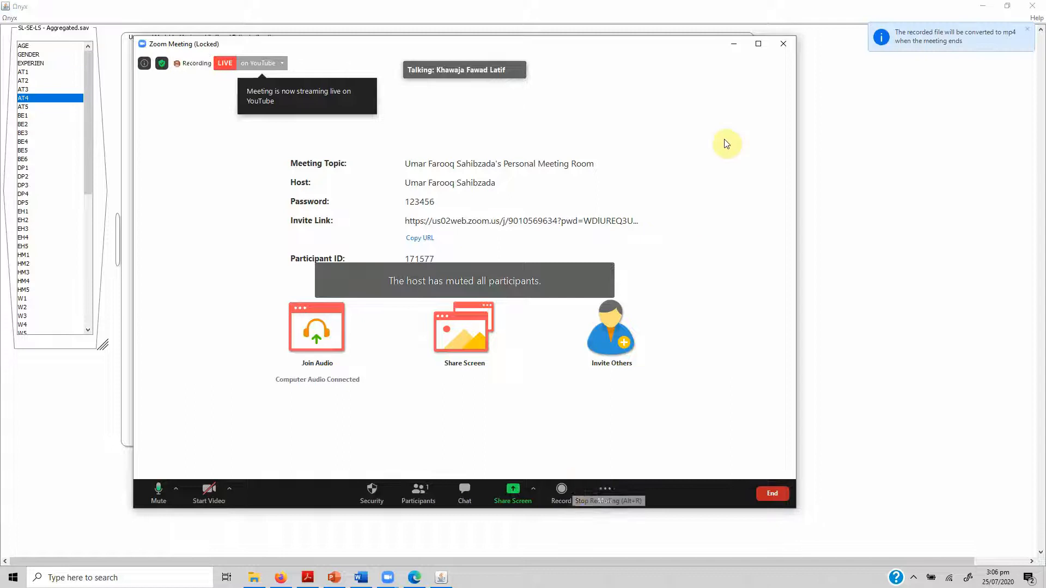
left_click(525, 493)
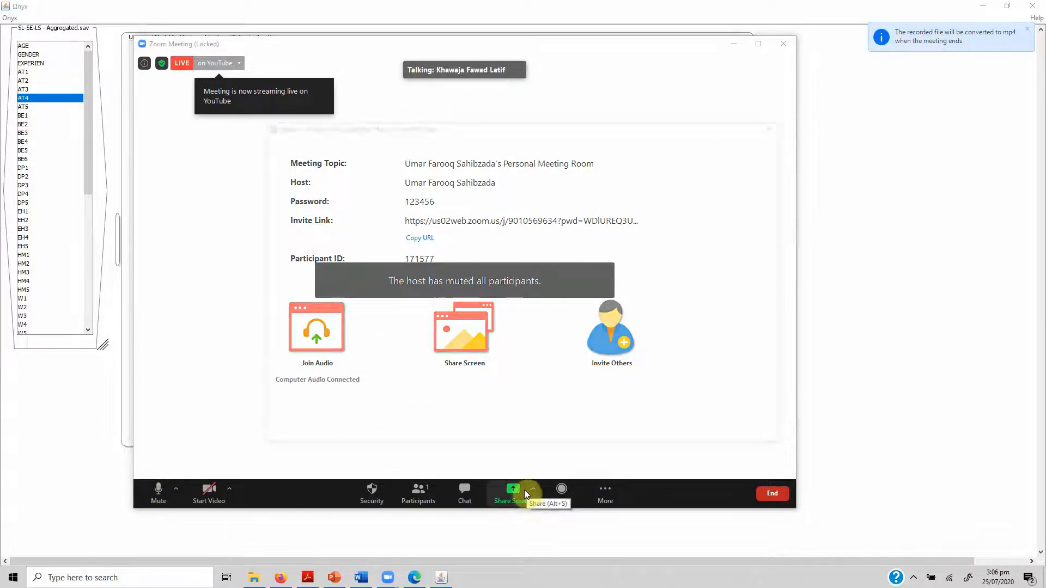
left_click(302, 284)
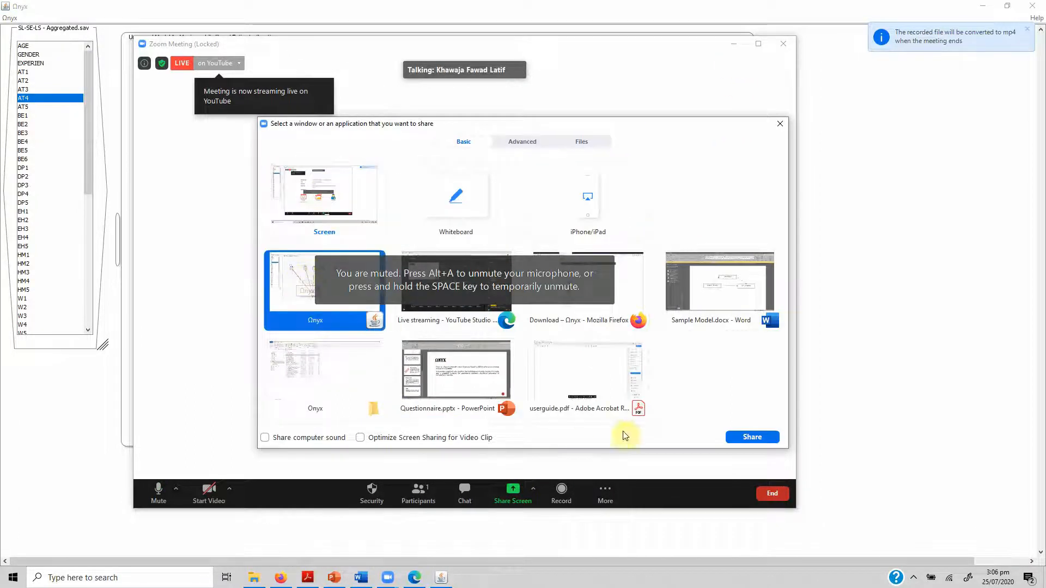
left_click(753, 437)
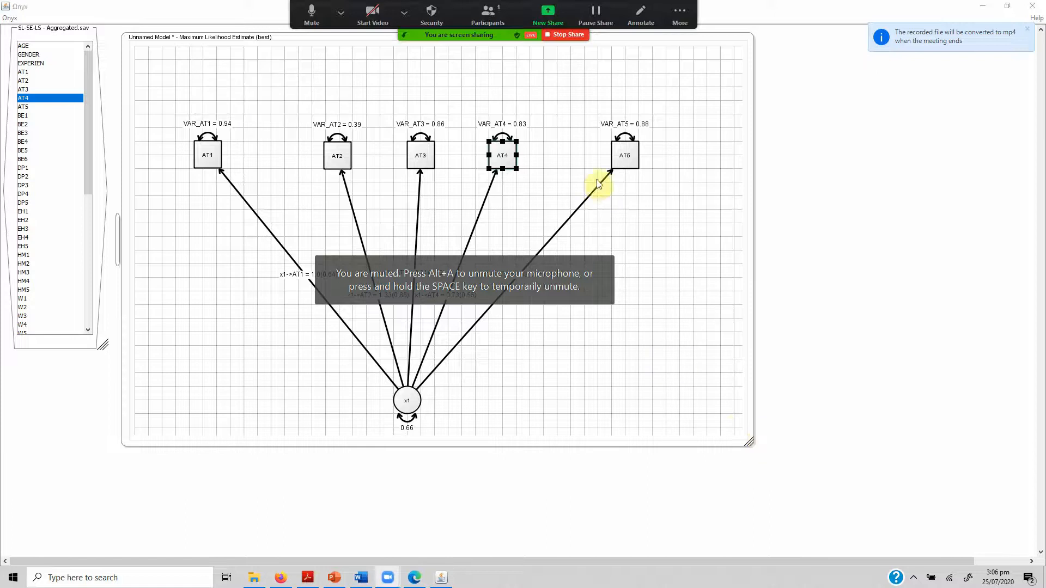
Delete the AT4 indicator from the model.
left_click(339, 486)
mouse_move(506, 145)
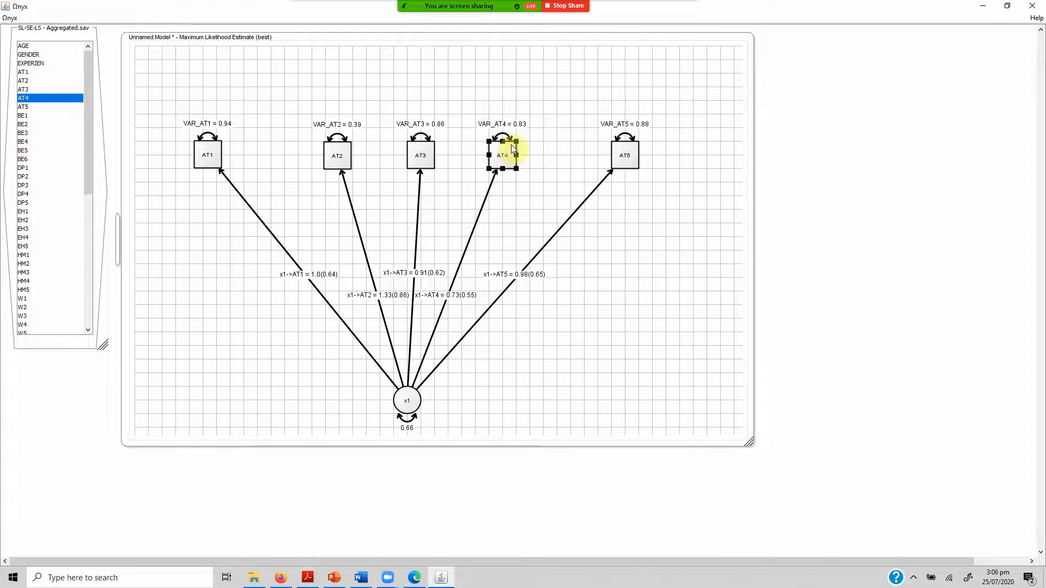
key("Delete")
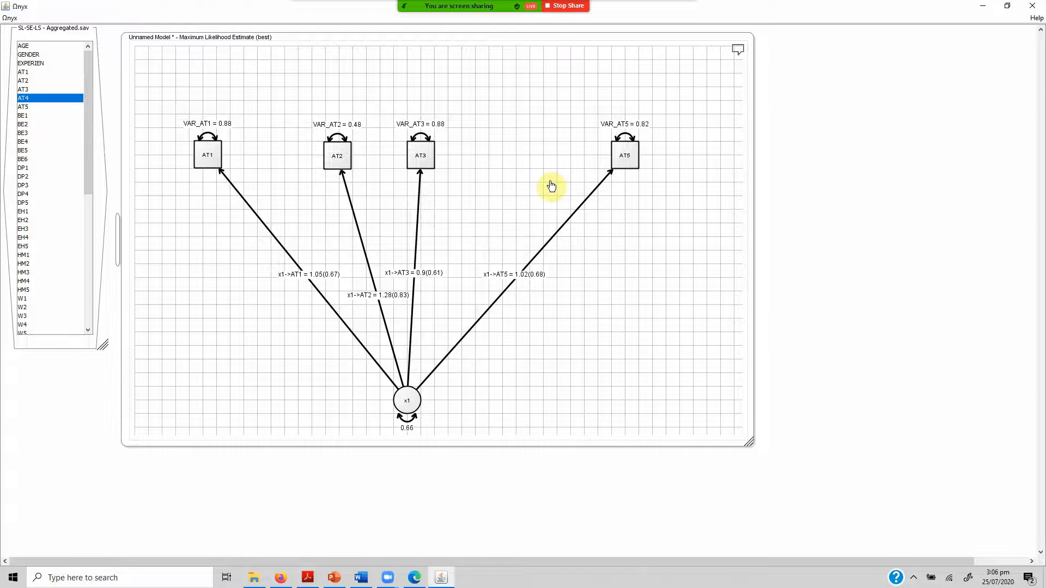
Open the estimate summary of the model without AT4, examine its fit indices and convergence notes, and close it.
right_click(185, 291)
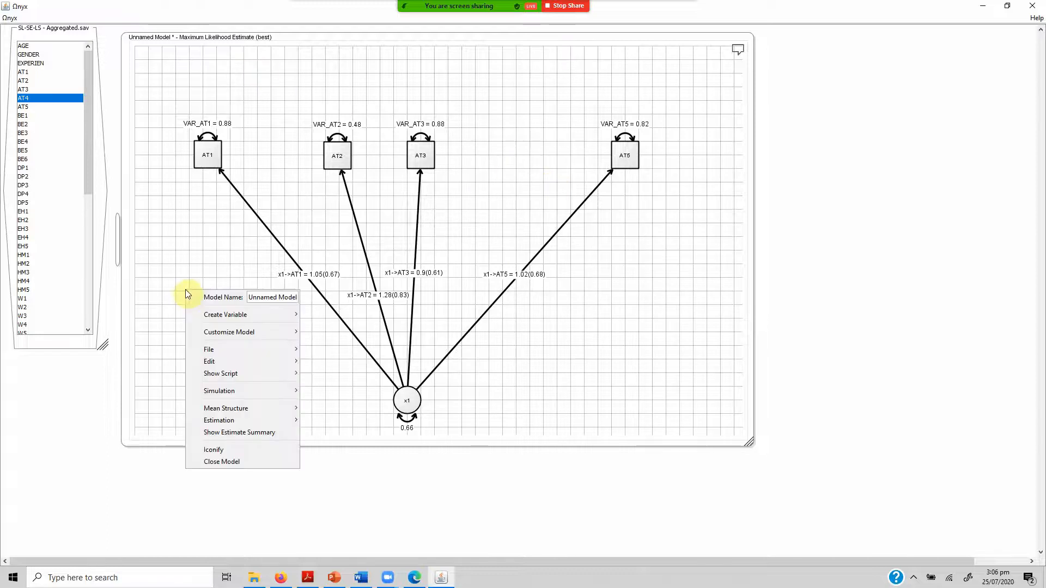
left_click(286, 433)
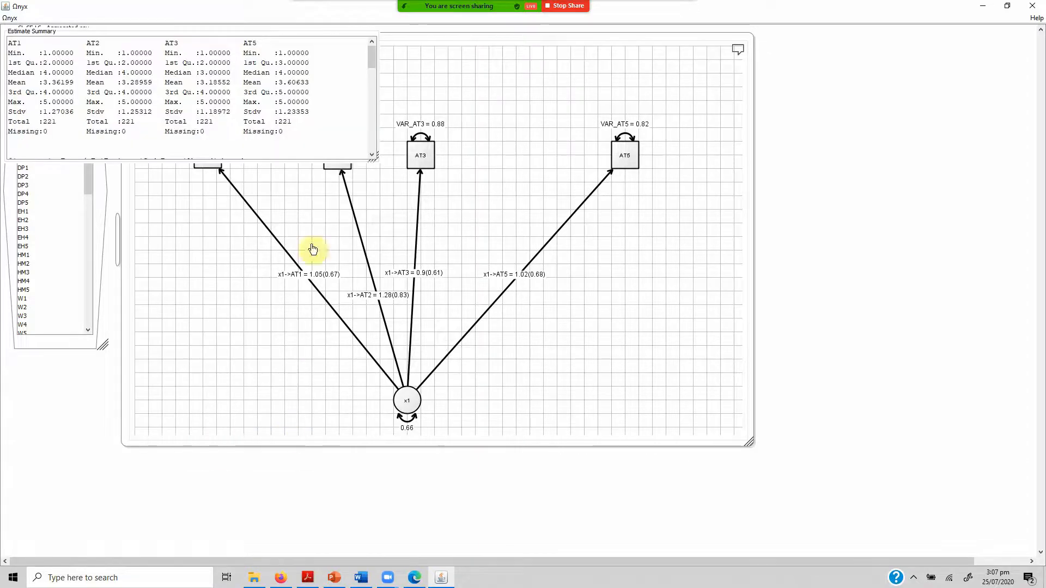
left_click_drag(372, 61, 374, 135)
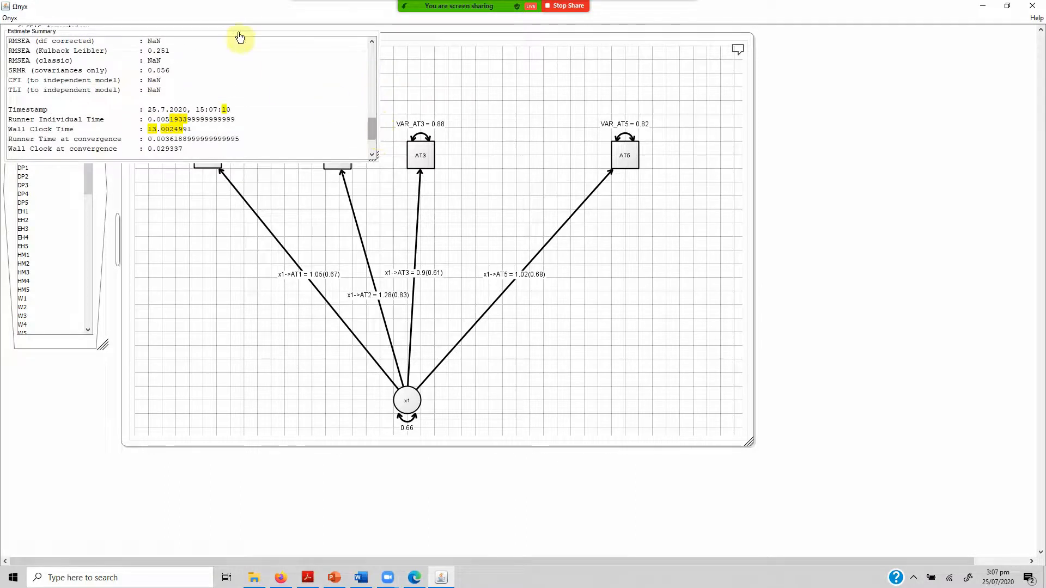
left_click_drag(205, 34, 292, 137)
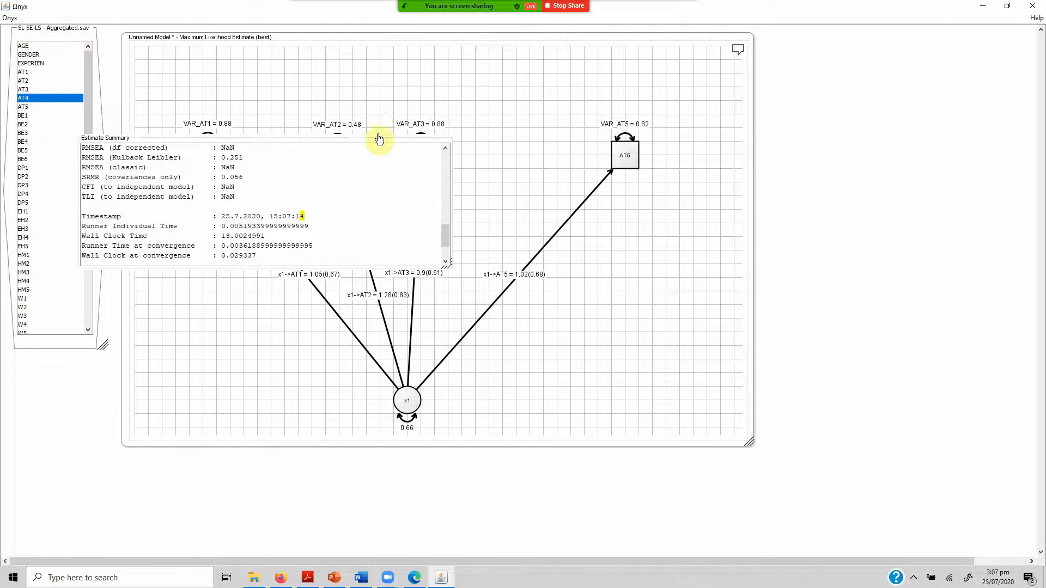
right_click(423, 146)
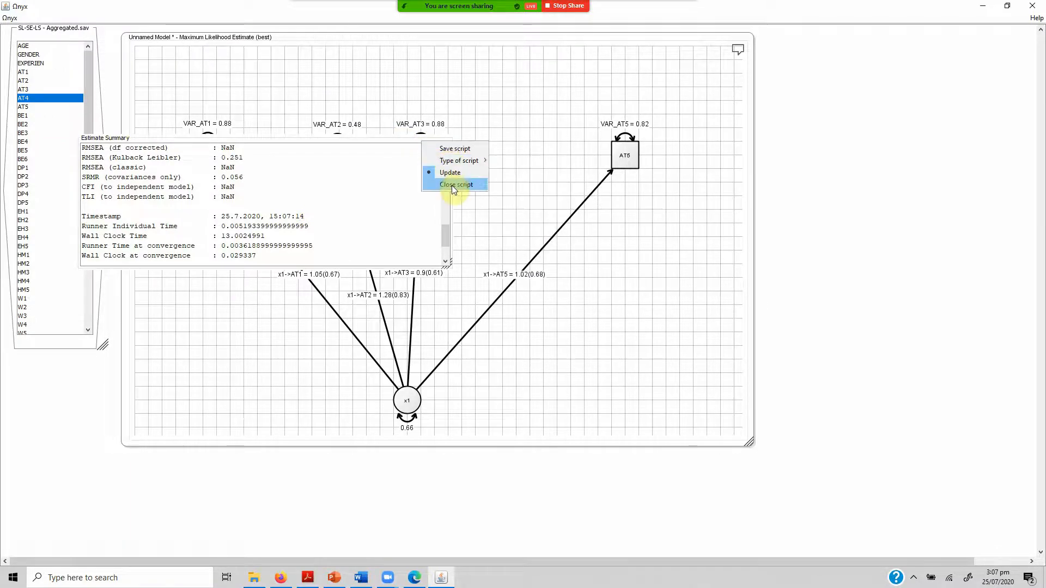
left_click(214, 212)
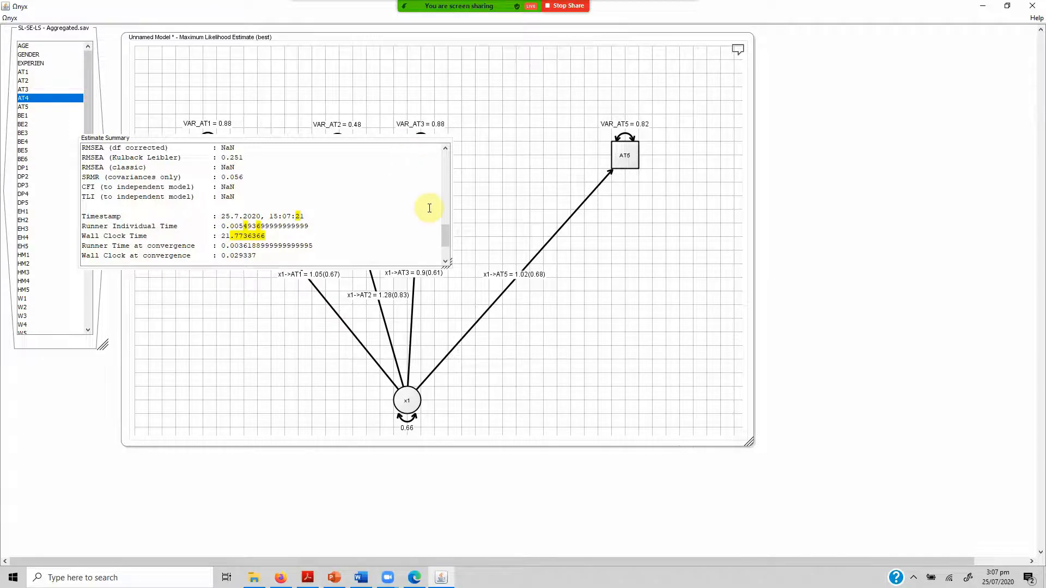
left_click_drag(447, 228, 446, 251)
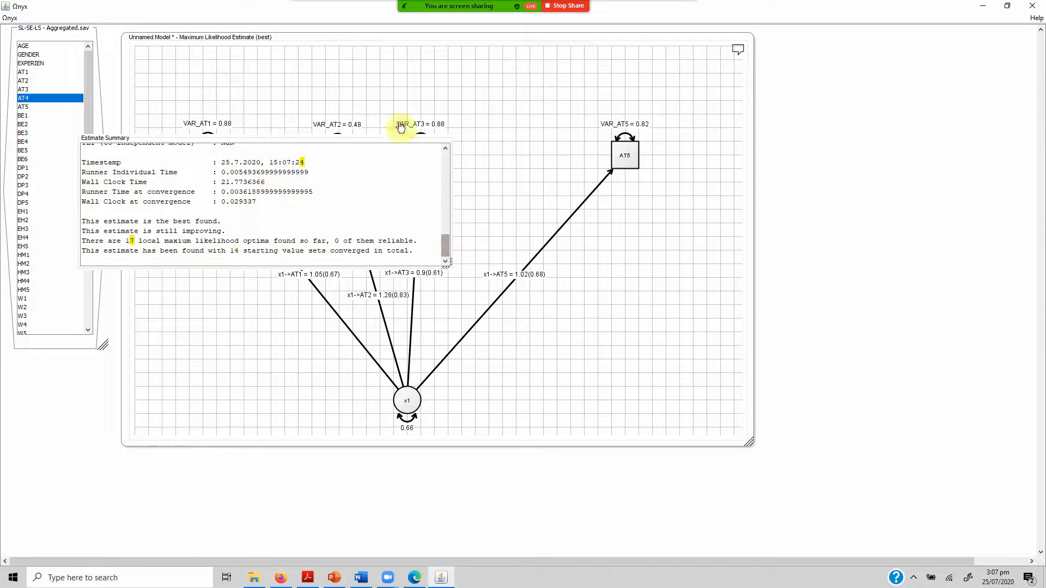
right_click(416, 145)
left_click(439, 186)
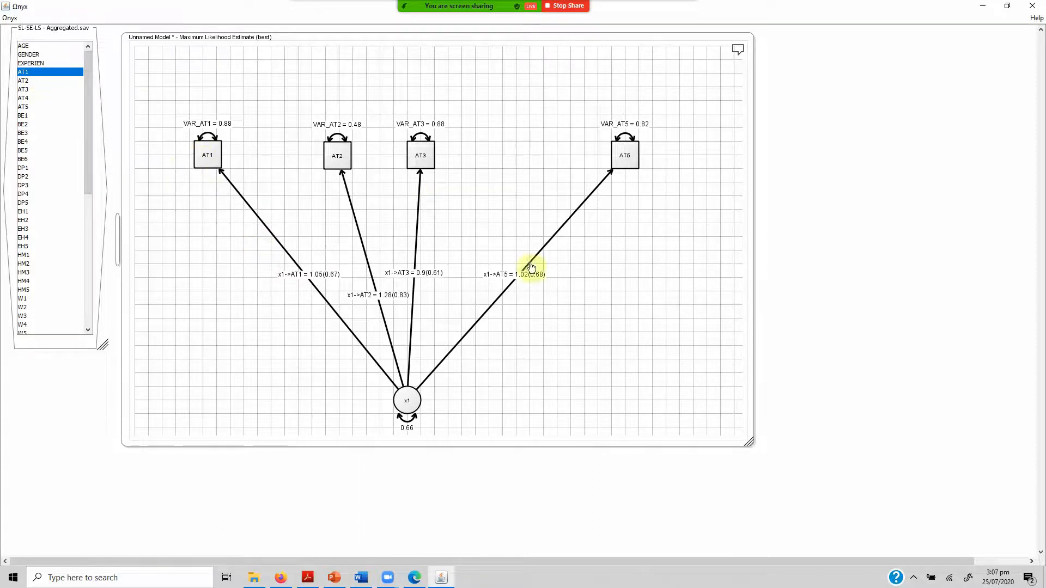
Send the SL-SE-LS - Aggregated.sav data set to the unnamed model.
right_click(65, 346)
mouse_move(101, 362)
left_click(253, 361)
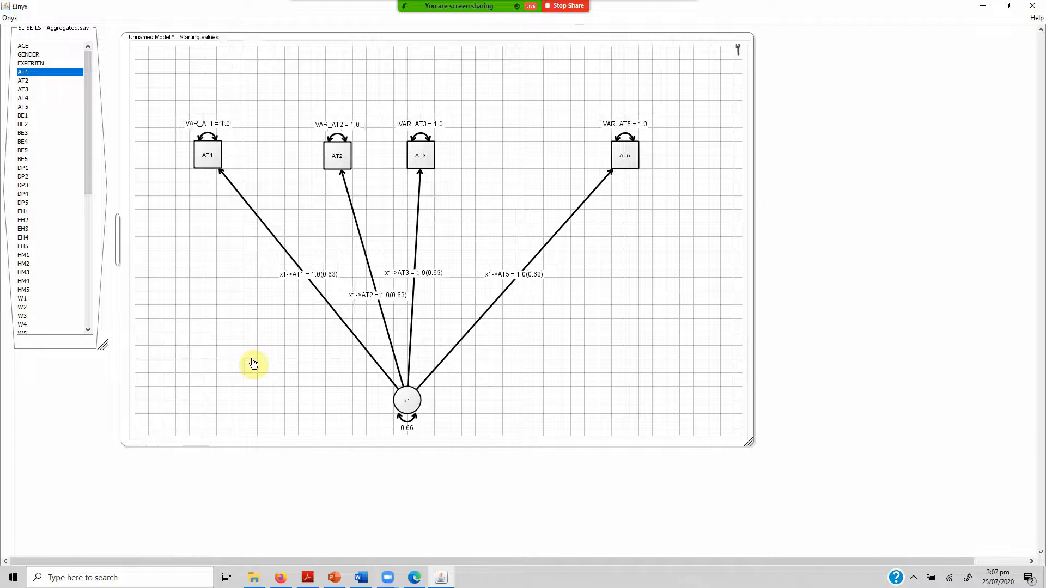
Reopen the estimate summary, examine the RMSEA, SRMR, CFI and TLI indices, and move the summary clear of the indicators.
right_click(212, 309)
left_click(273, 448)
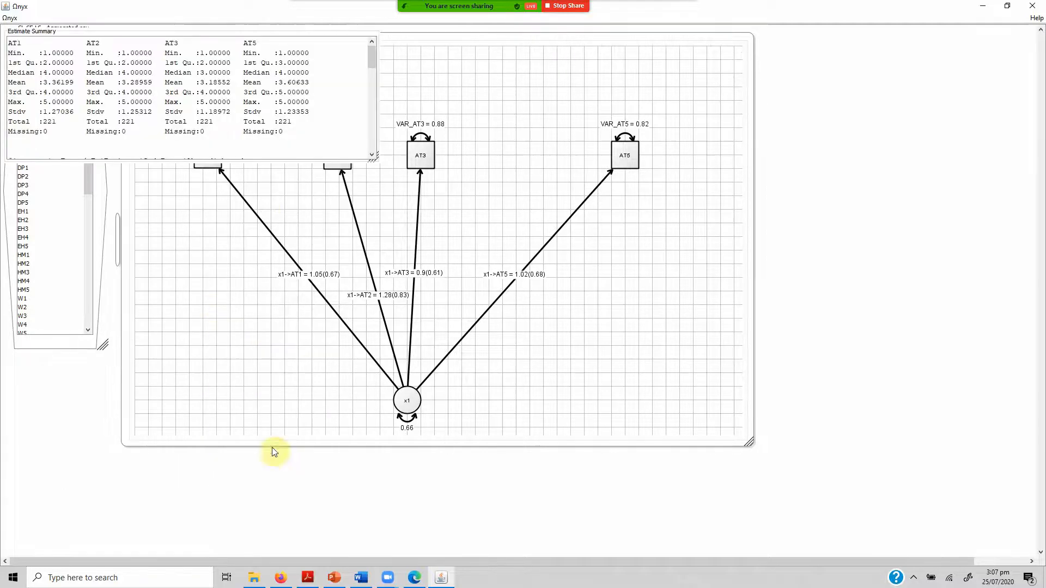
left_click_drag(375, 65, 375, 131)
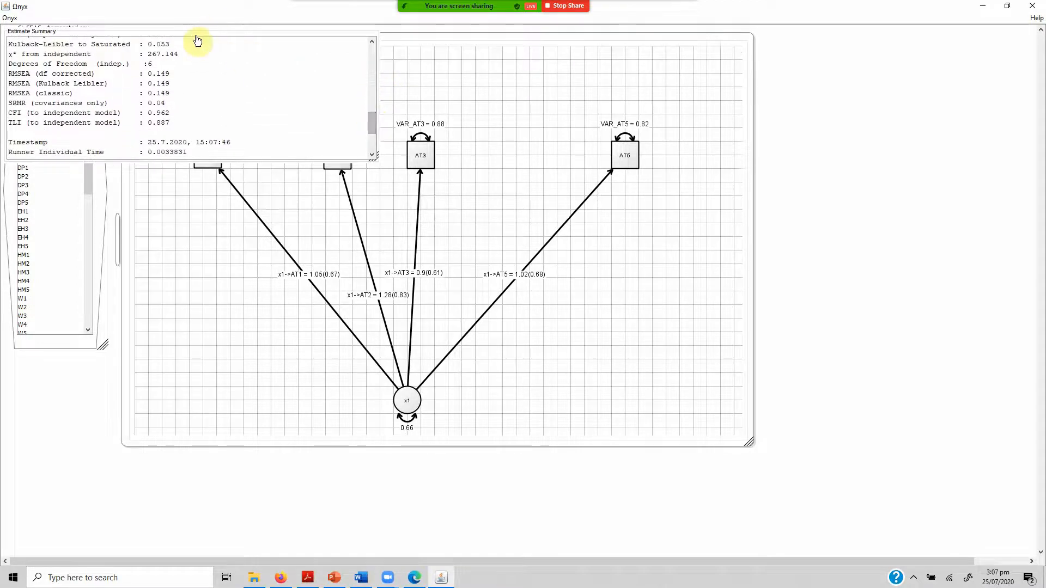
left_click_drag(198, 38, 708, 297)
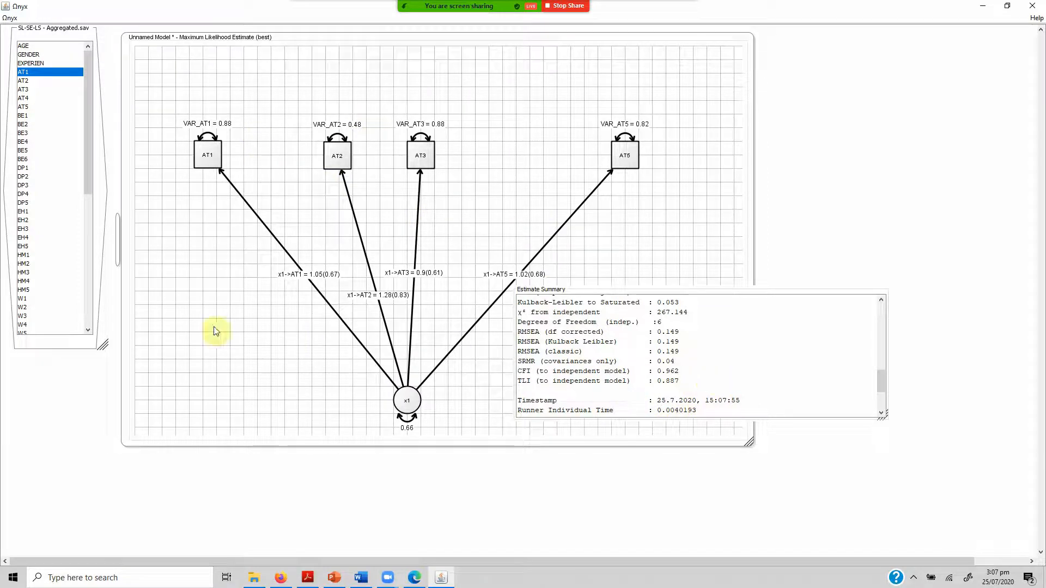
Resend the full data set to the unnamed model while the estimate summary stays open.
right_click(66, 344)
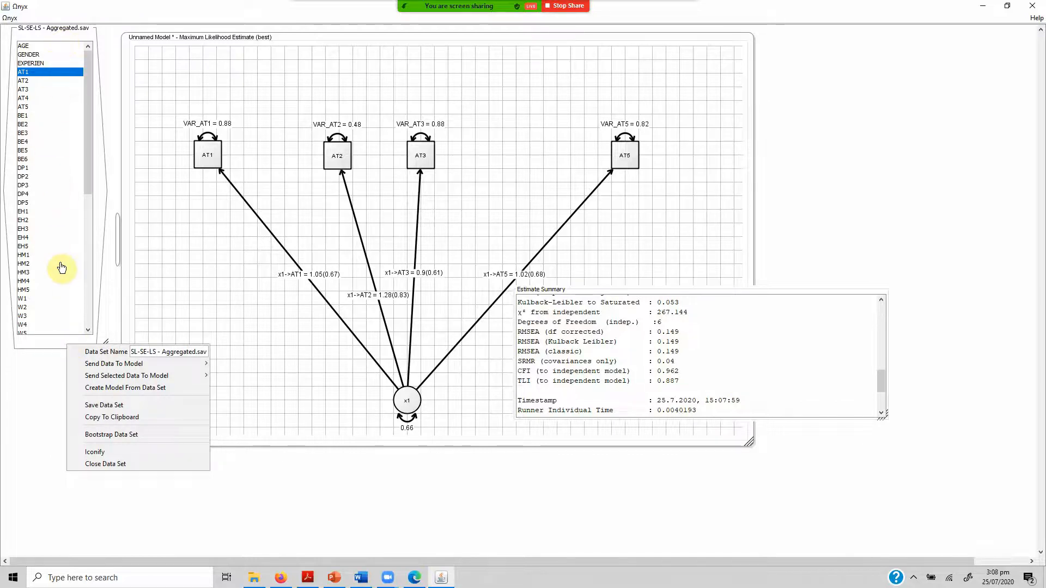
mouse_move(175, 364)
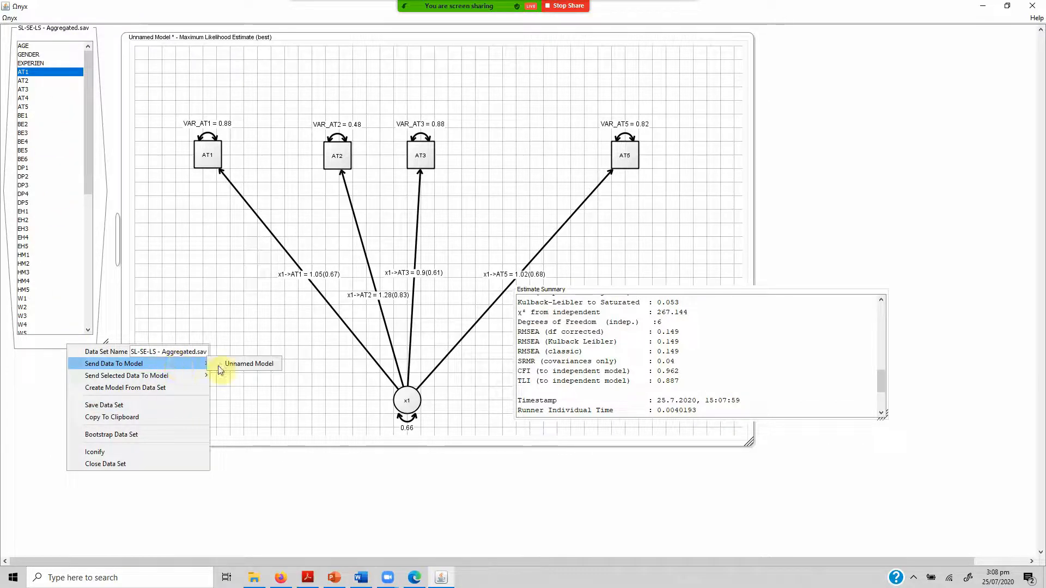
left_click(246, 365)
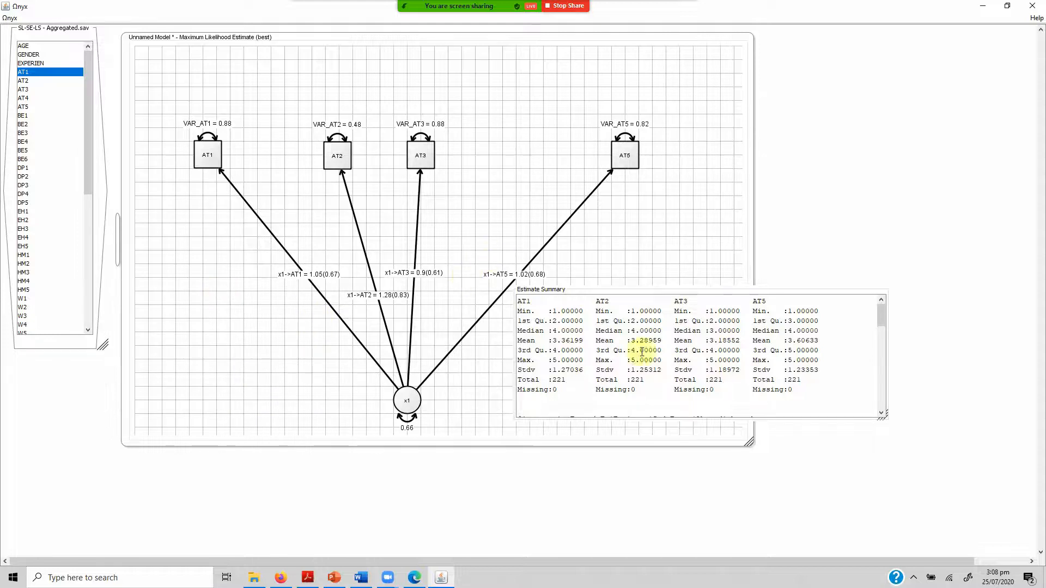
Examine the fit indices in the updated estimate summary and close it.
left_click_drag(884, 313, 887, 378)
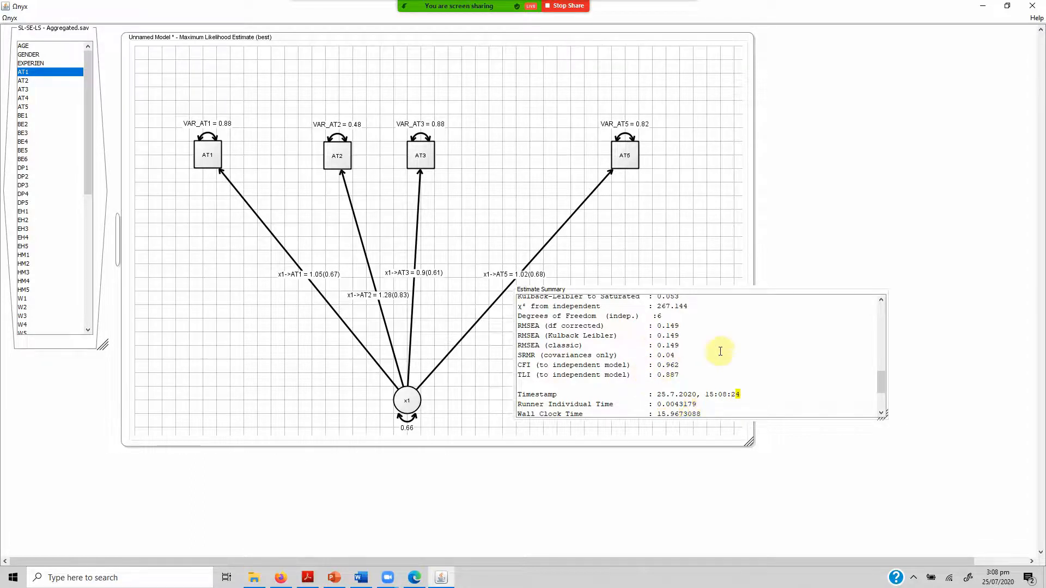
right_click(809, 294)
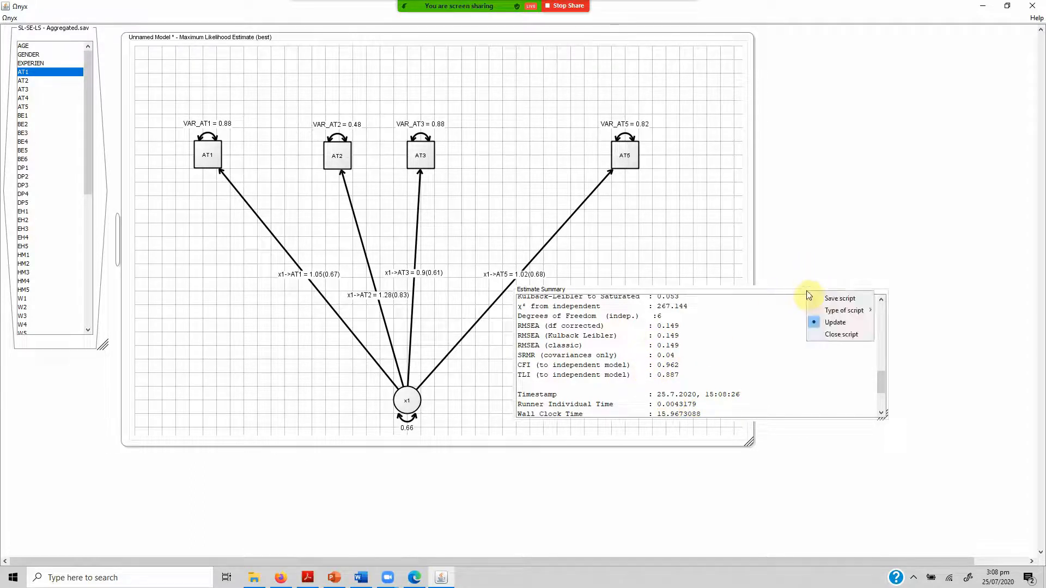
left_click(829, 335)
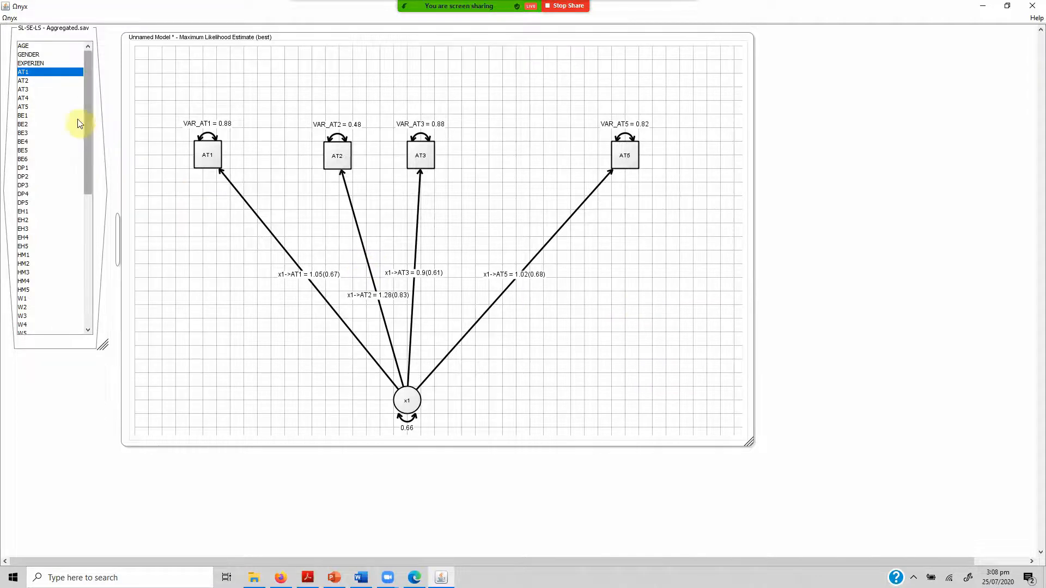
Place variable AT4 from the data set back into the indicator row between AT3 and AT5.
left_click_drag(32, 98, 411, 163)
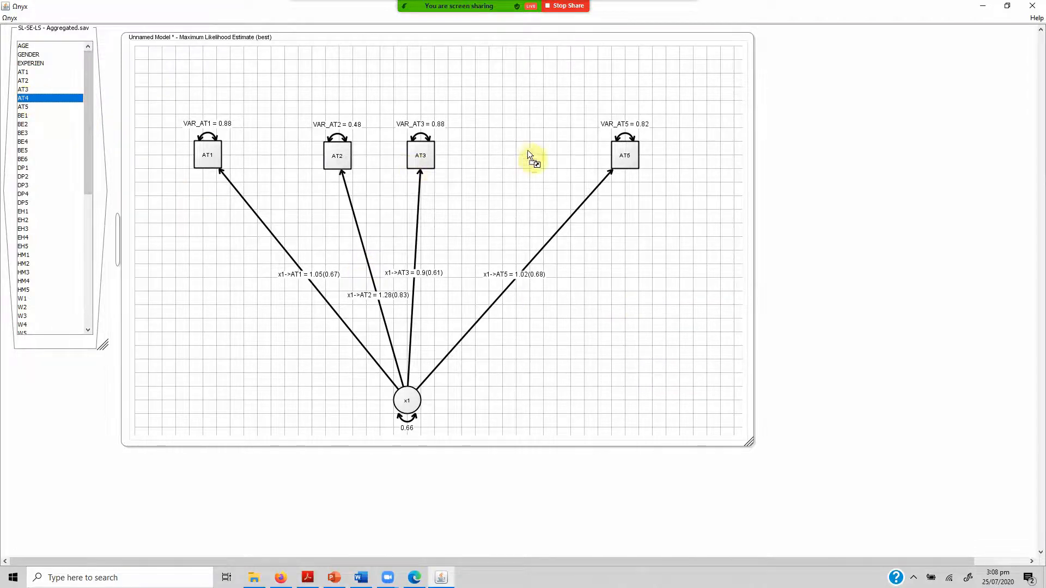
left_click_drag(528, 154, 519, 162)
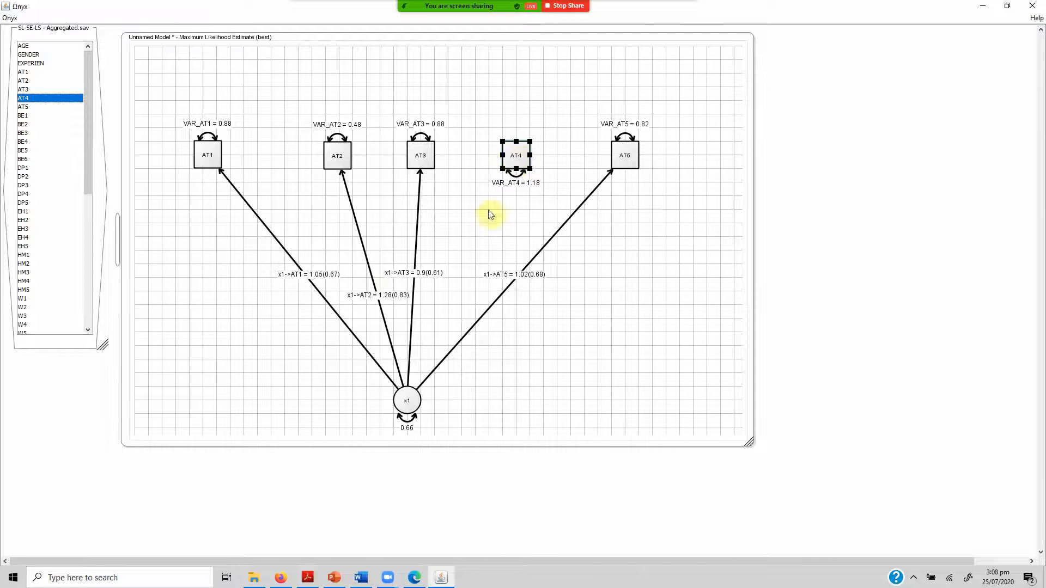
Add a regression path from latent x1 to AT4 and make its loading a free parameter.
right_click(411, 400)
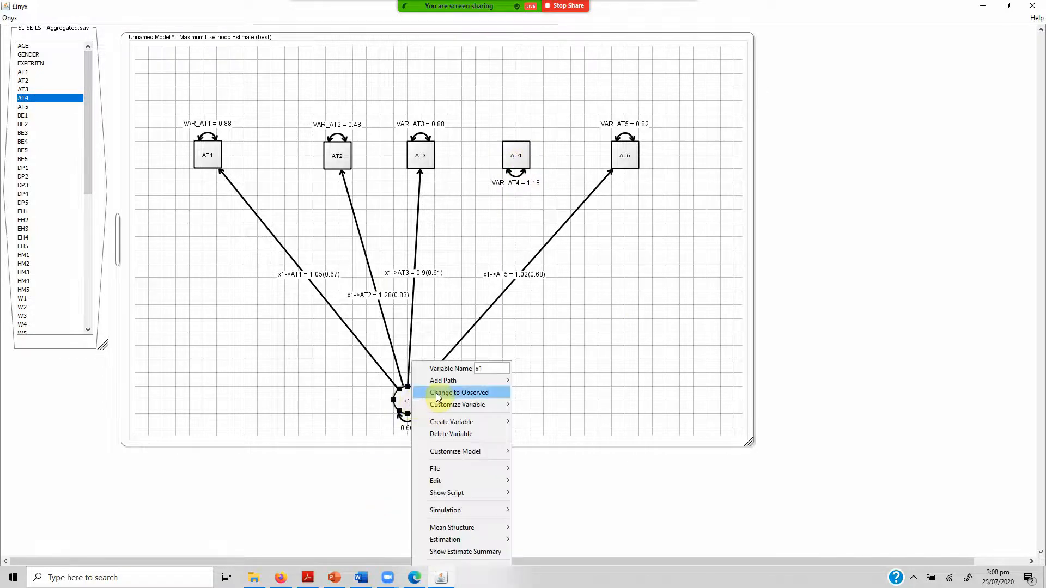
mouse_move(494, 383)
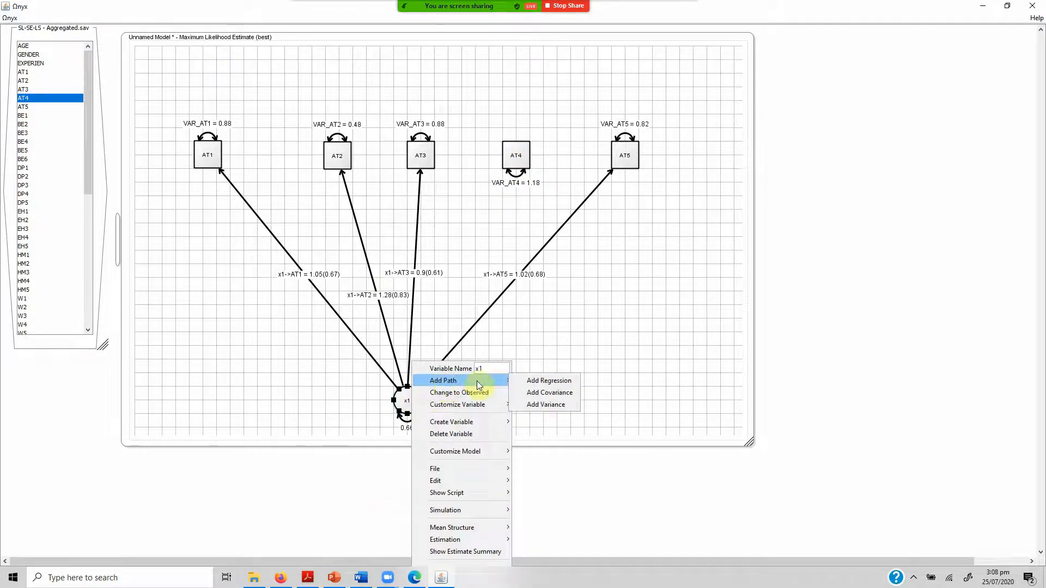
left_click(525, 384)
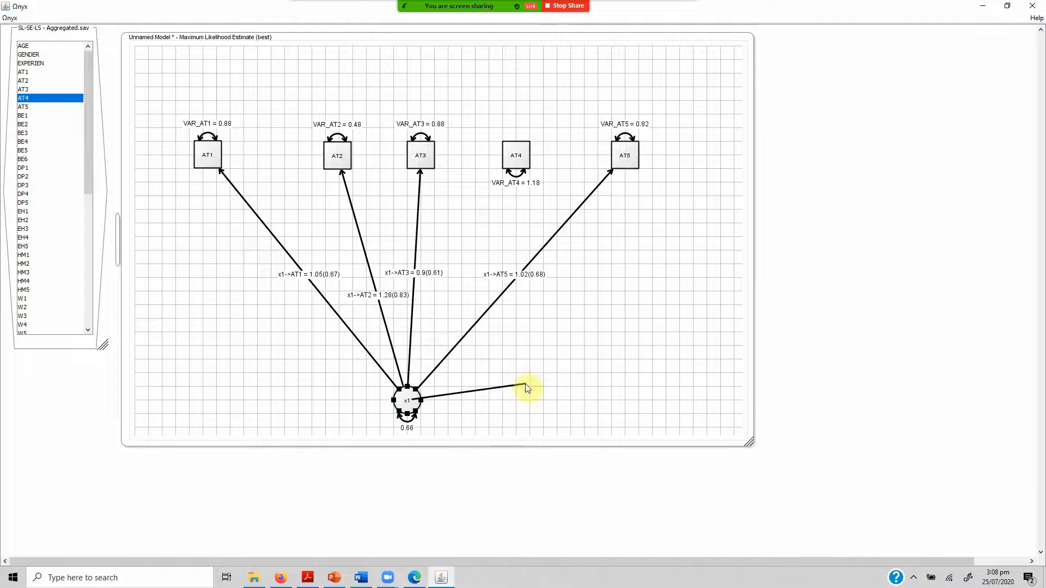
left_click(512, 166)
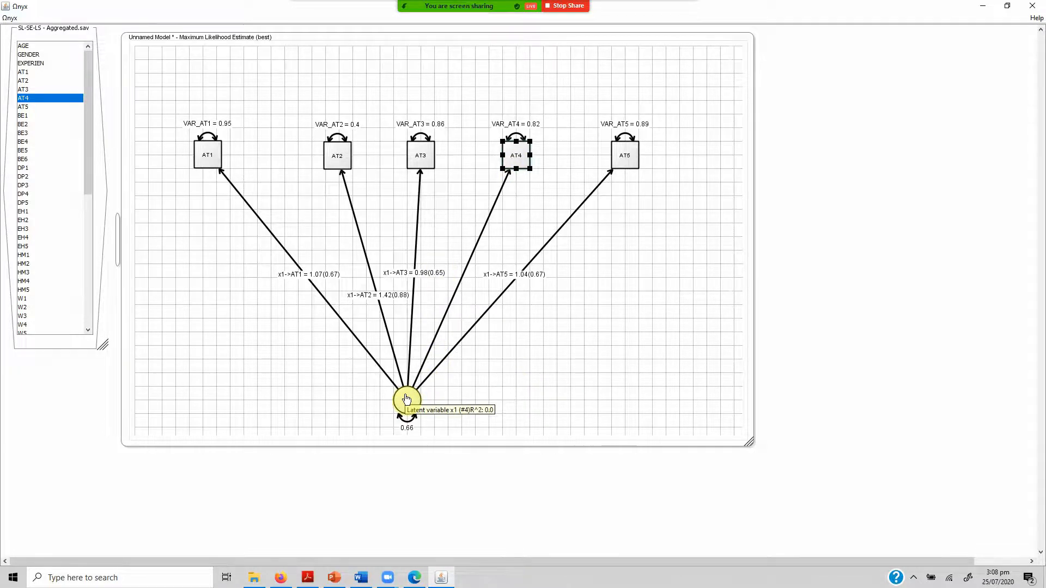
right_click(492, 211)
left_click(512, 234)
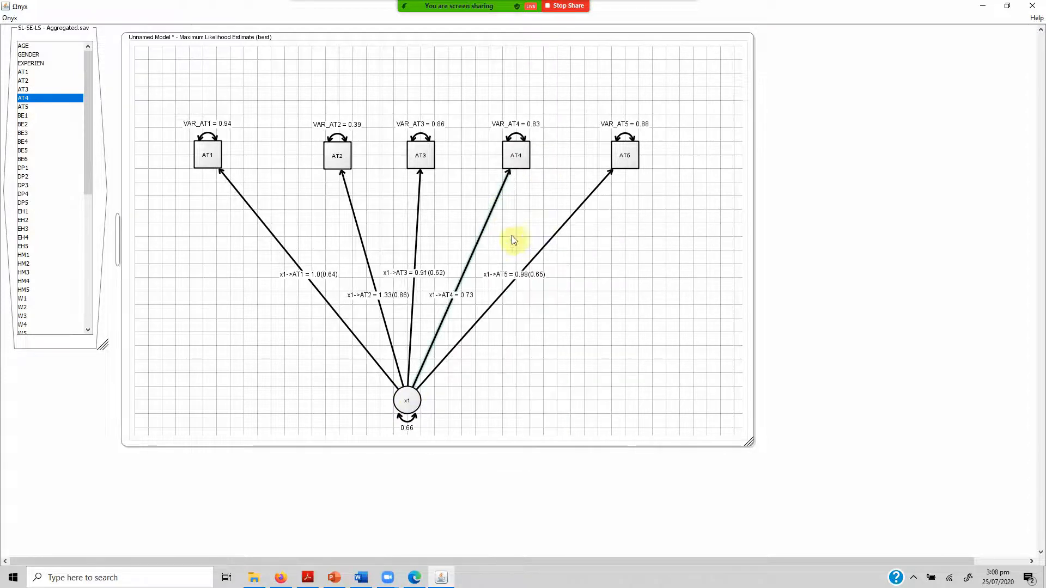
Show the standardized estimate on the path from x1 to AT4 and shift the whole diagram toward the canvas's upper edge.
right_click(485, 236)
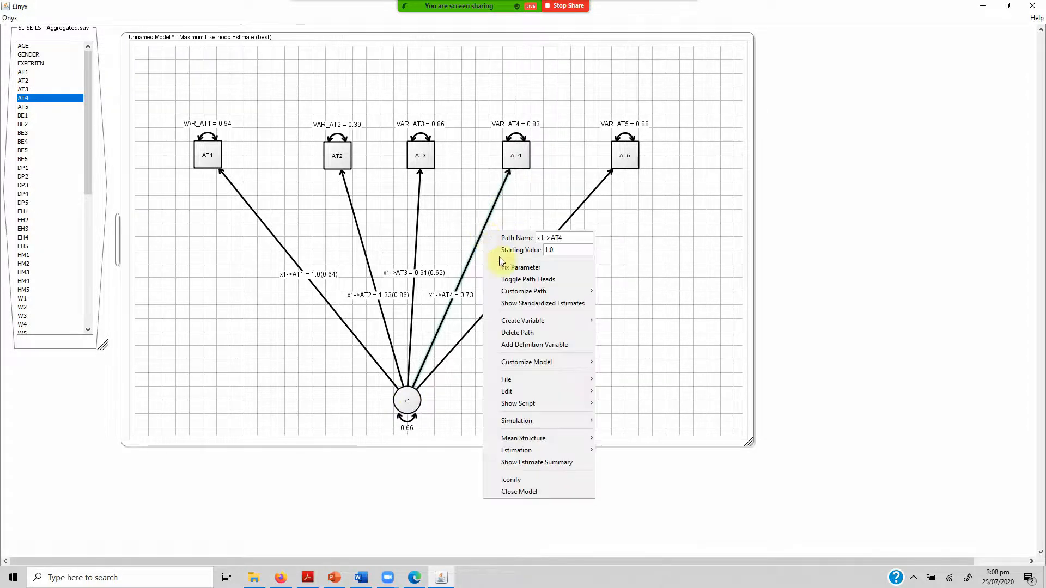
left_click(529, 304)
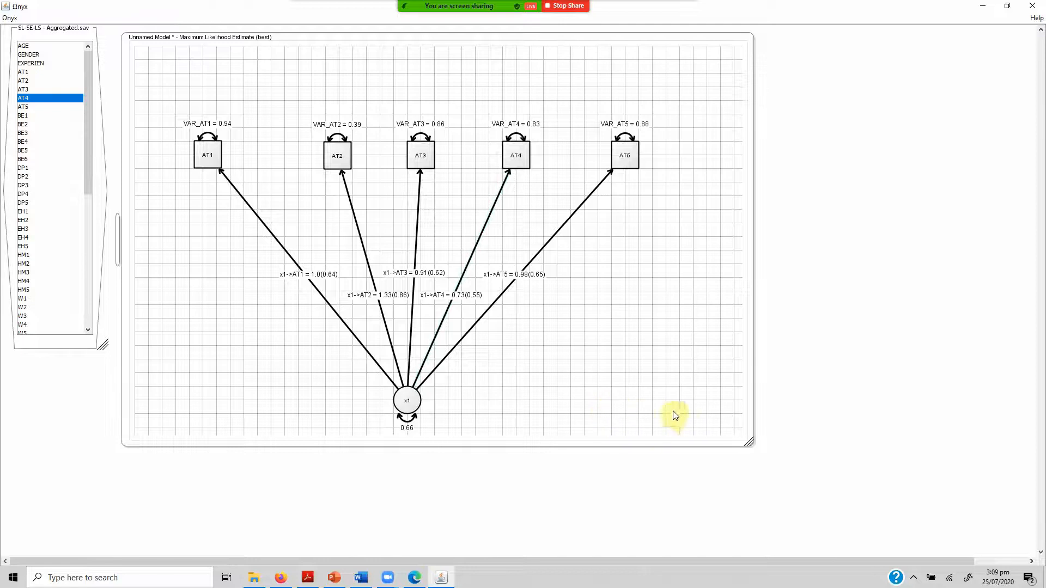
left_click_drag(685, 420, 167, 115)
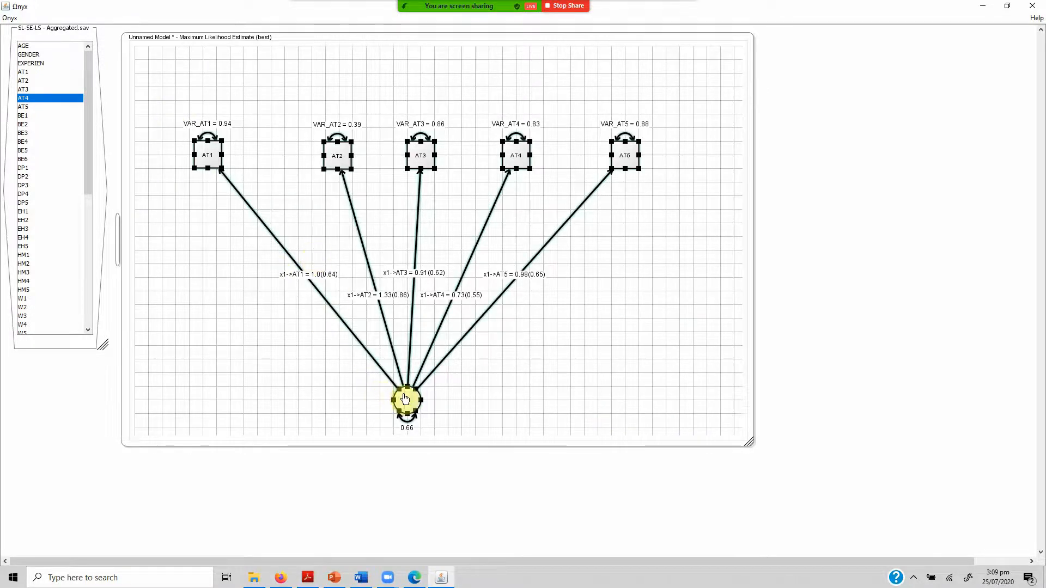
left_click_drag(416, 416, 373, 243)
left_click(646, 351)
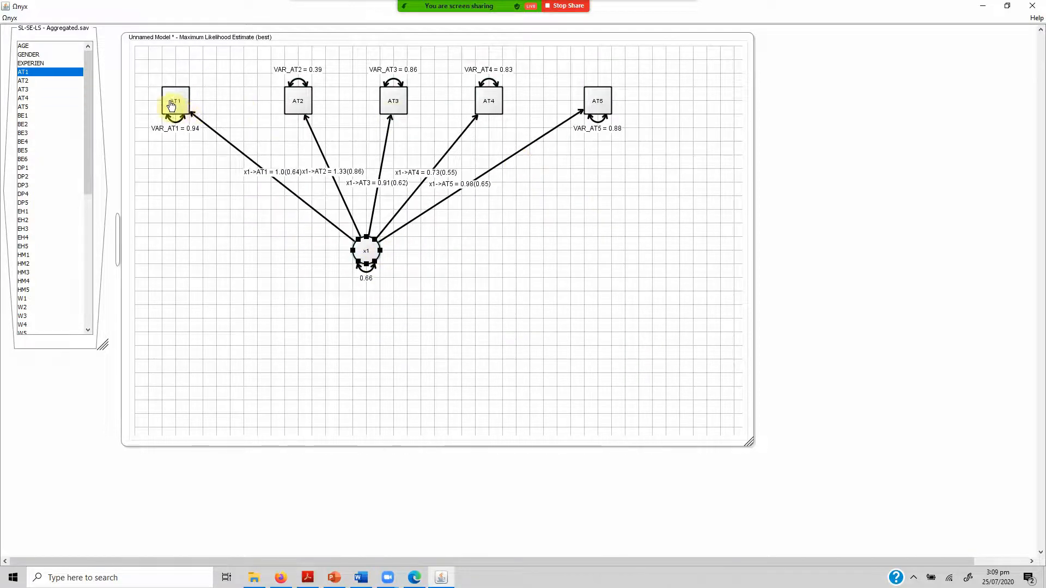
Rearrange indicators AT1 to AT4 into a vertical column along the canvas's left edge, in order from AT1 downward.
left_click_drag(171, 106, 173, 82)
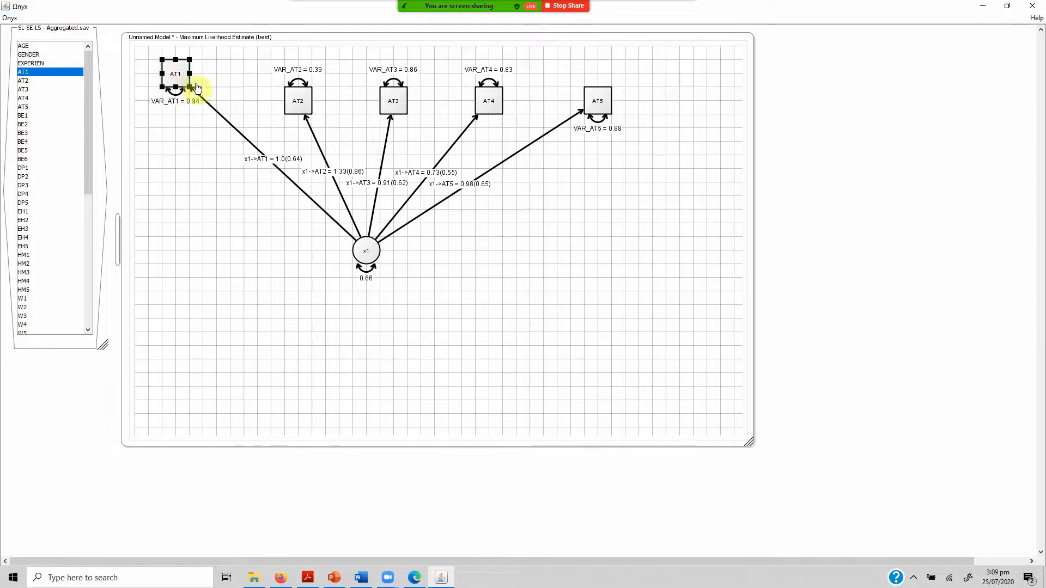
left_click_drag(297, 100, 182, 136)
left_click_drag(411, 91, 179, 186)
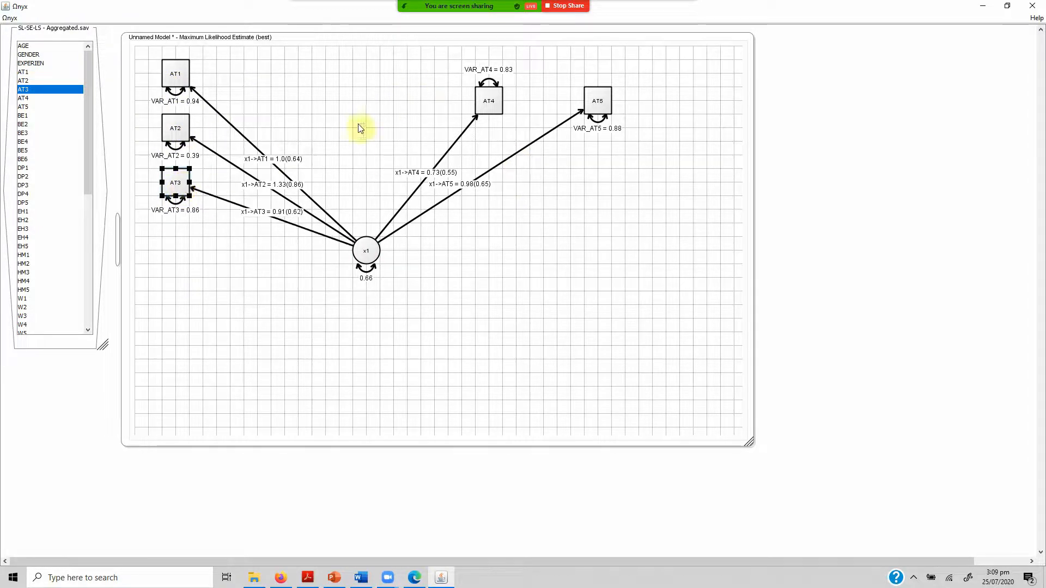
left_click_drag(489, 102, 186, 259)
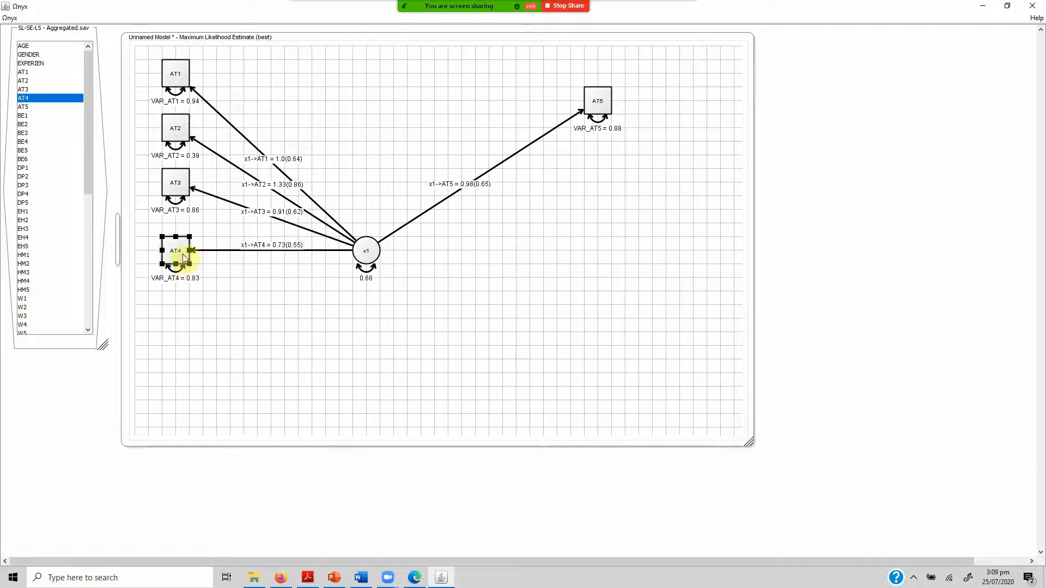
left_click_drag(588, 93, 237, 120)
Tighten the indicator column by moving AT2, AT3 and AT4 up to even, closer spacing beneath AT1.
left_click_drag(173, 134, 173, 121)
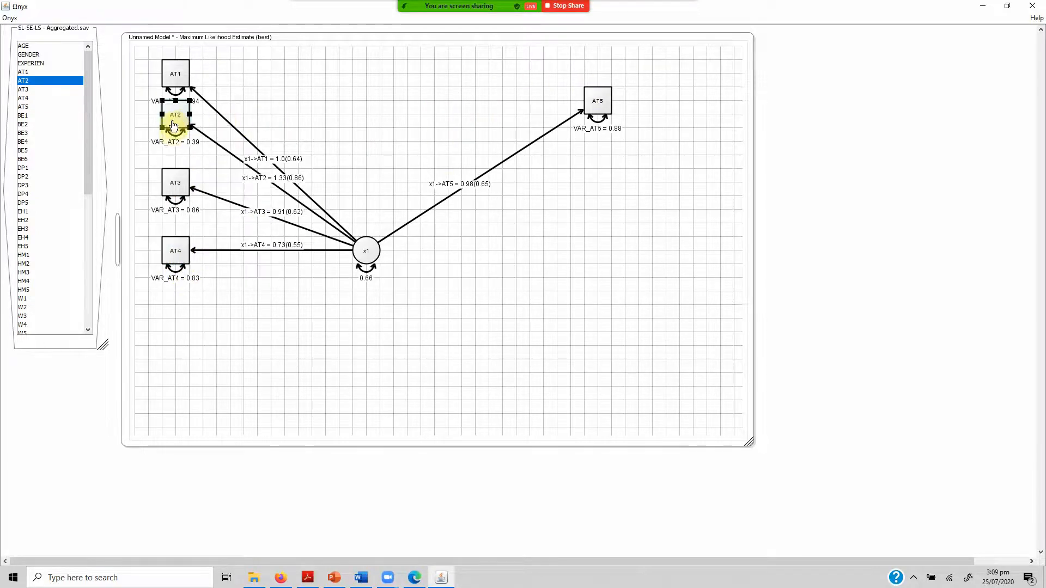
left_click_drag(174, 188, 175, 158)
left_click_drag(177, 255, 178, 202)
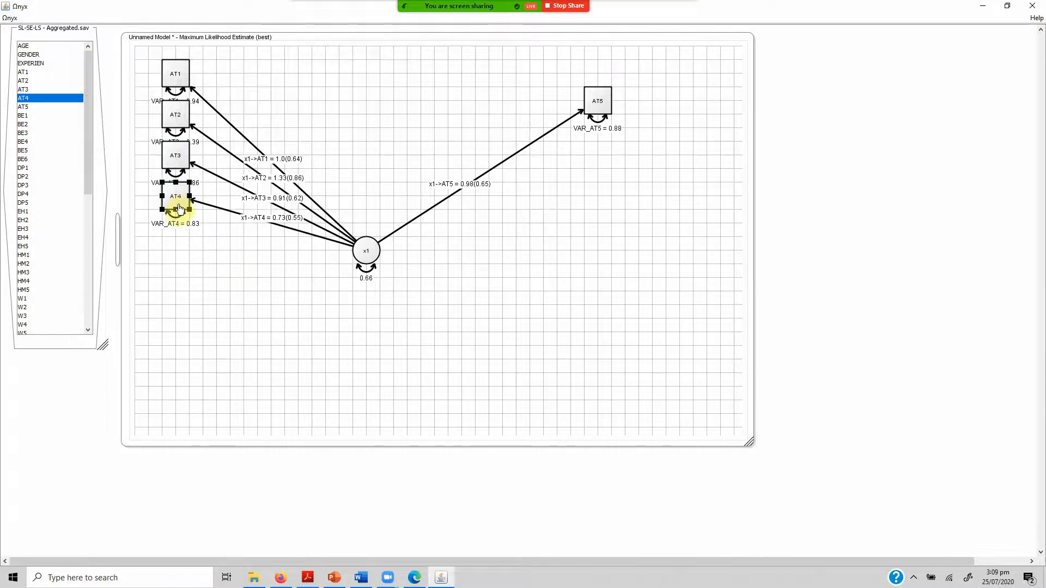
Place AT5 beneath AT4 in the column and move latent x1 level with AT3, to the right of the indicators.
left_click_drag(592, 94, 306, 162)
left_click_drag(232, 205, 174, 236)
left_click_drag(371, 247, 344, 151)
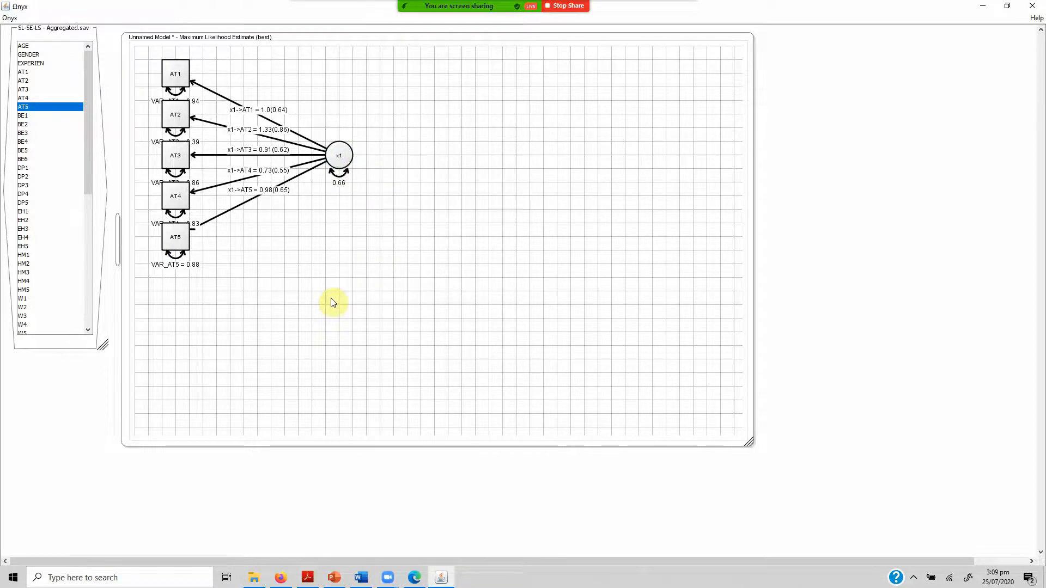
Add variables DP1 to DP5 from the data set to the model with DP1 below AT5, and enlarge the model frame.
left_click(34, 168)
key("shift+Down")
key("shift+Down")
key("shift+Down")
key("shift+Down")
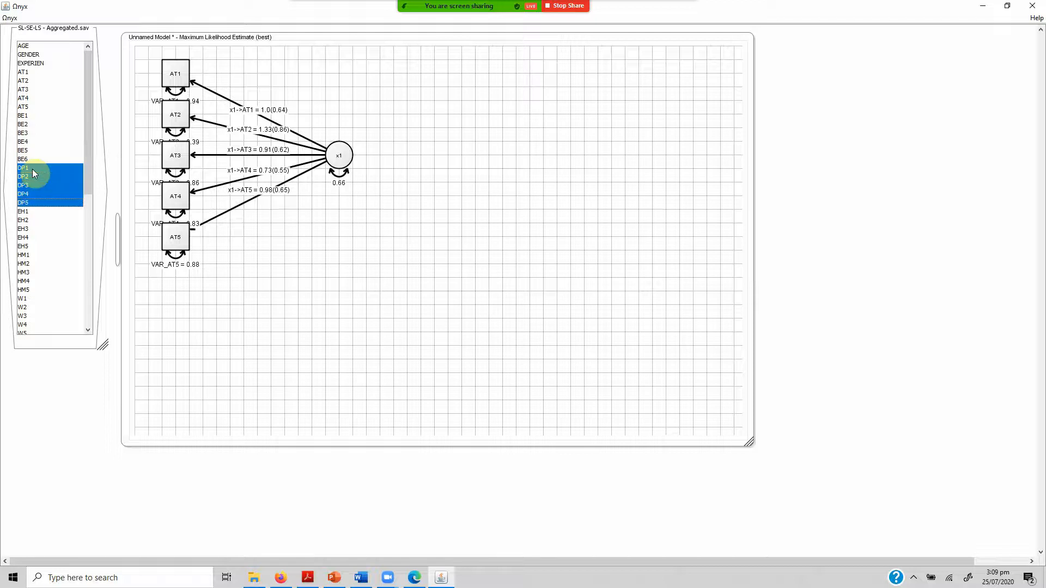
left_click_drag(32, 170, 171, 299)
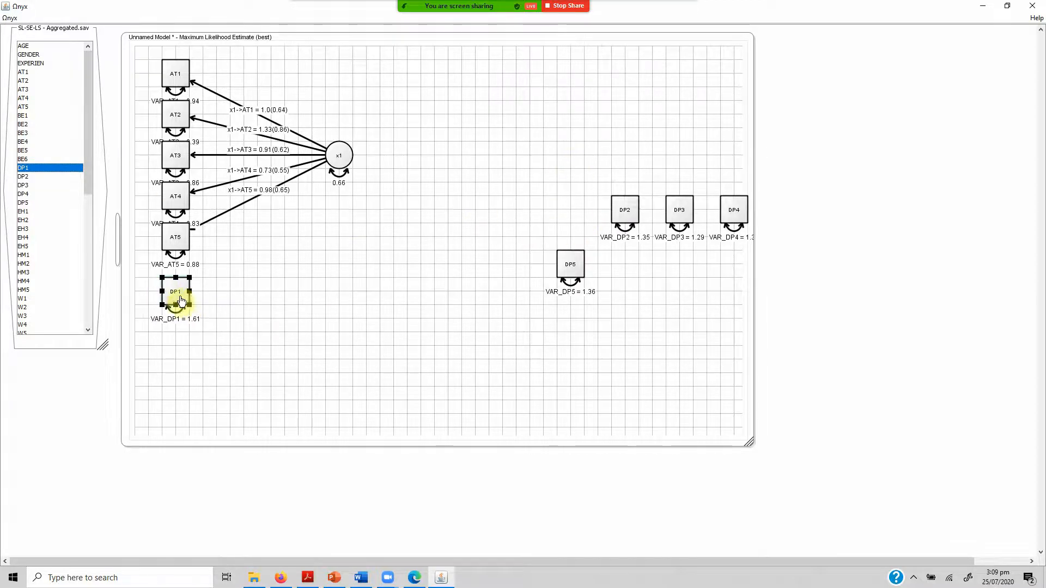
left_click_drag(748, 442, 858, 533)
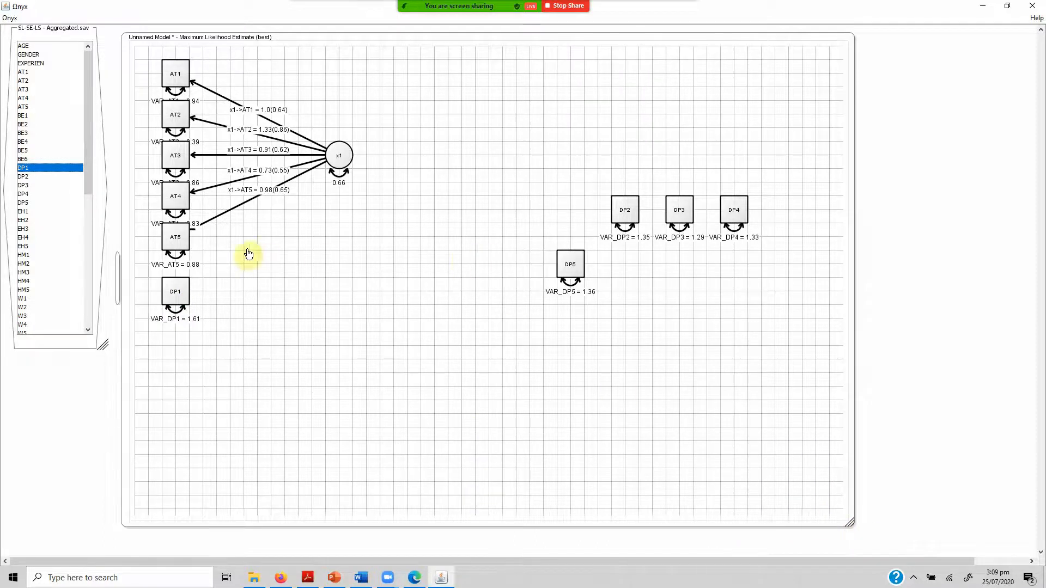
Lengthen the data set's variable list and select the variables from AT1 through W7.
left_click(27, 72)
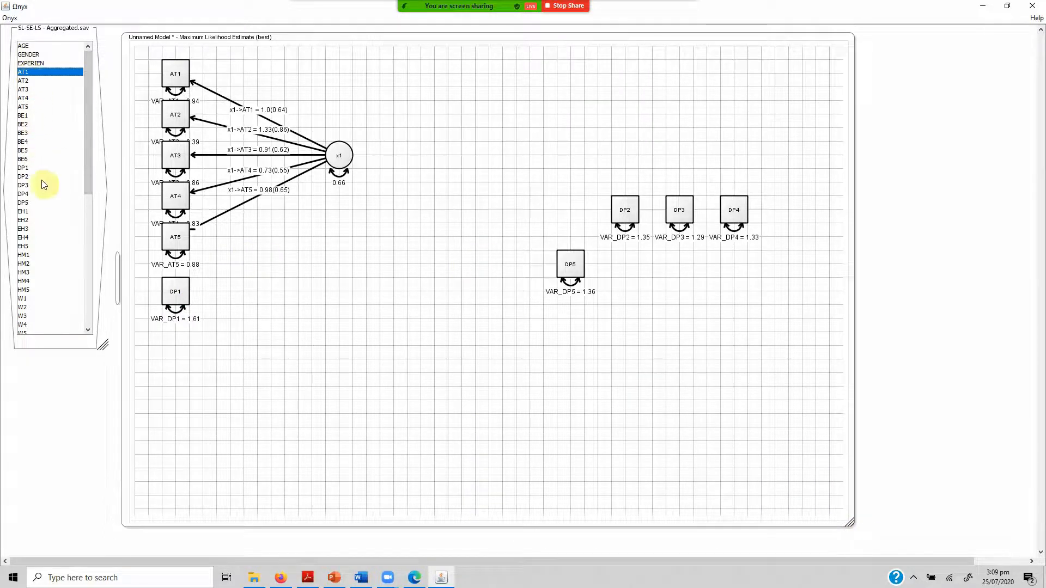
left_click_drag(103, 346, 103, 496)
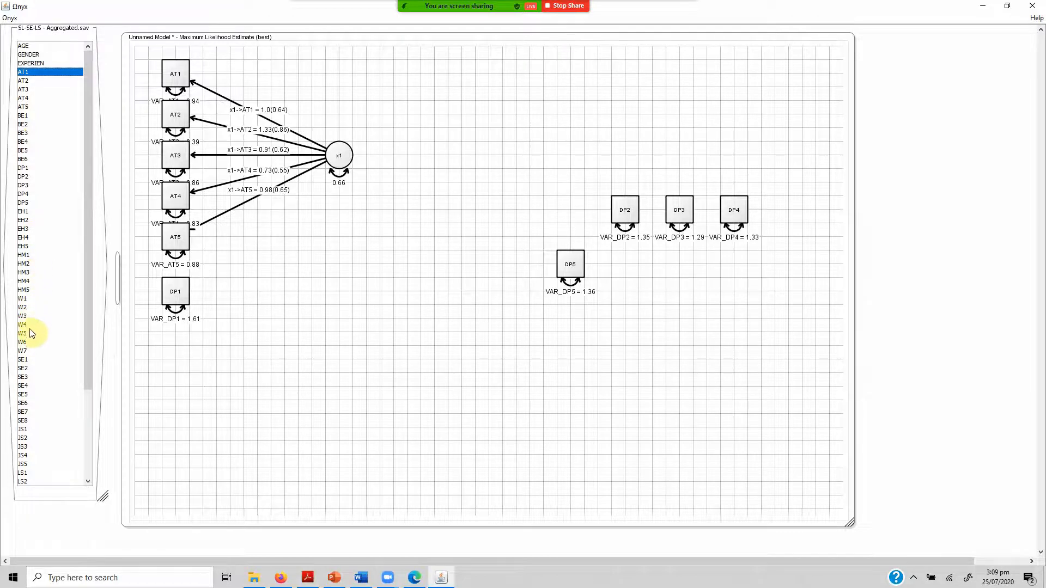
left_click(29, 359, "shift")
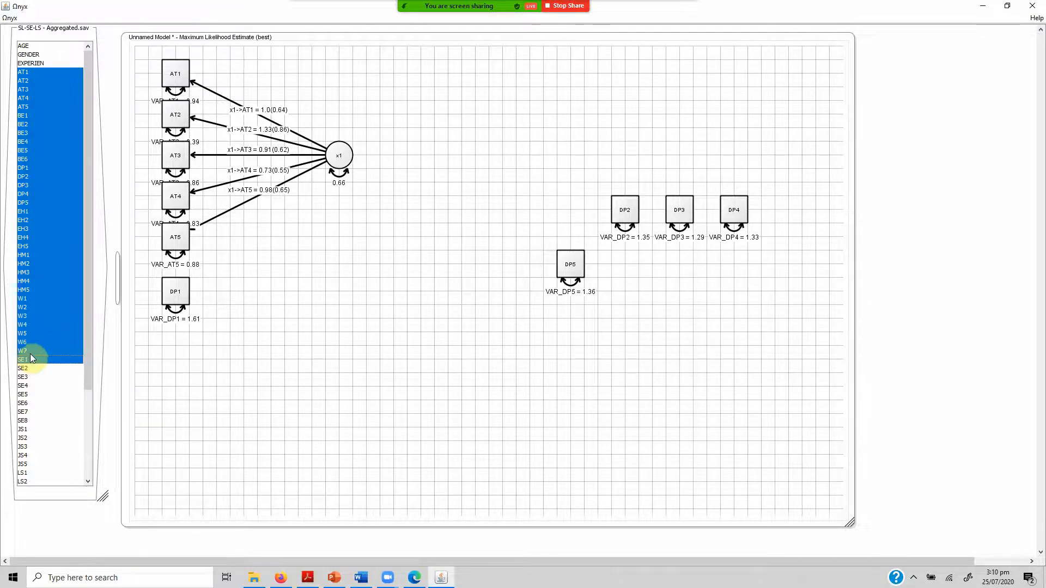
left_click(33, 351, "shift")
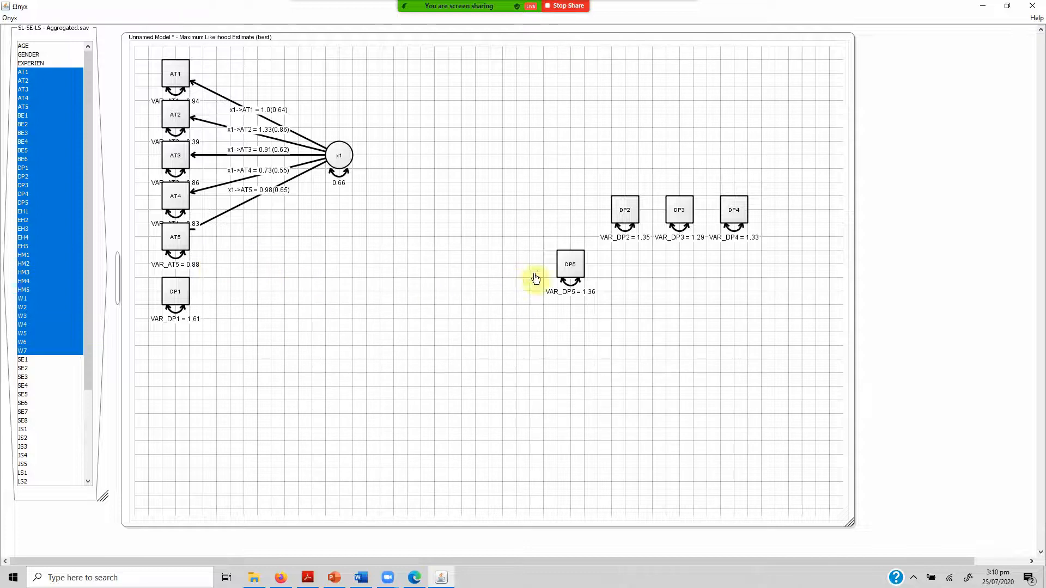
Stack DP2, DP3, DP4 and DP5 directly beneath DP1 in the indicator column.
left_click_drag(627, 211, 185, 318)
left_click_drag(693, 206, 182, 348)
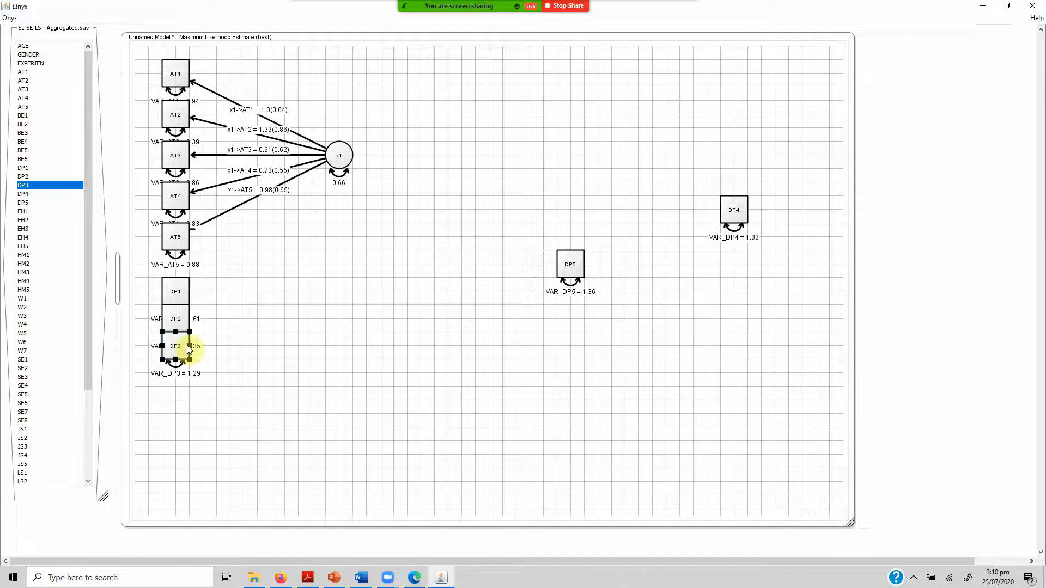
left_click_drag(731, 210, 183, 389)
left_click_drag(567, 267, 176, 407)
left_click(356, 302)
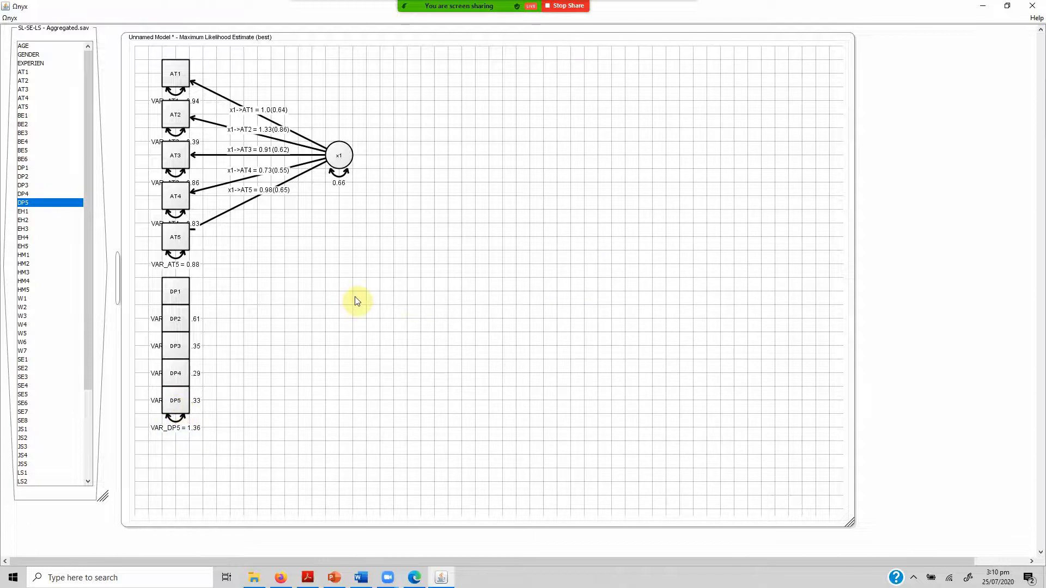
Rename latent variable x1 as AT.
left_click(338, 157)
right_click(337, 153)
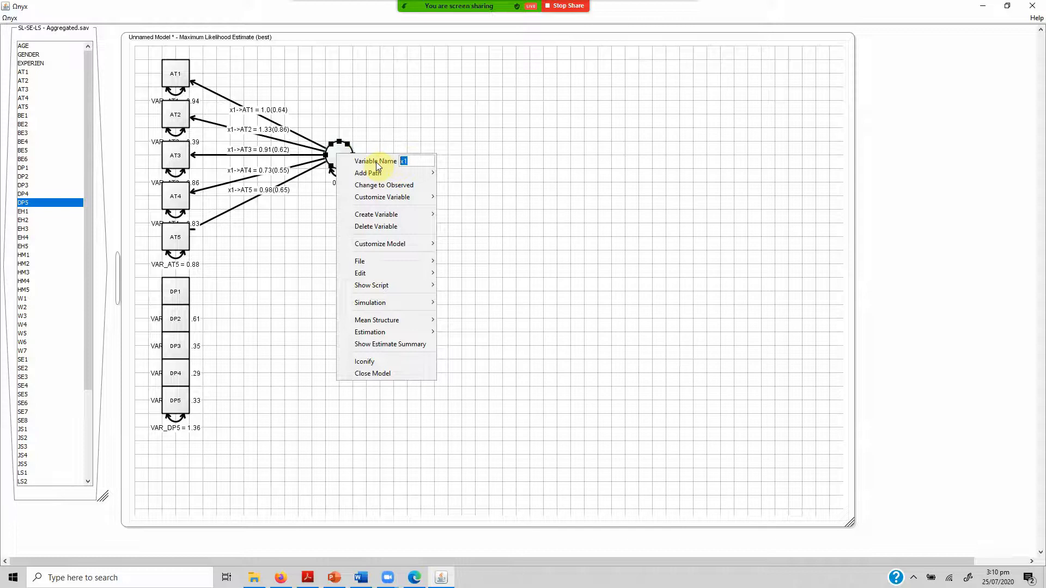
type("AT")
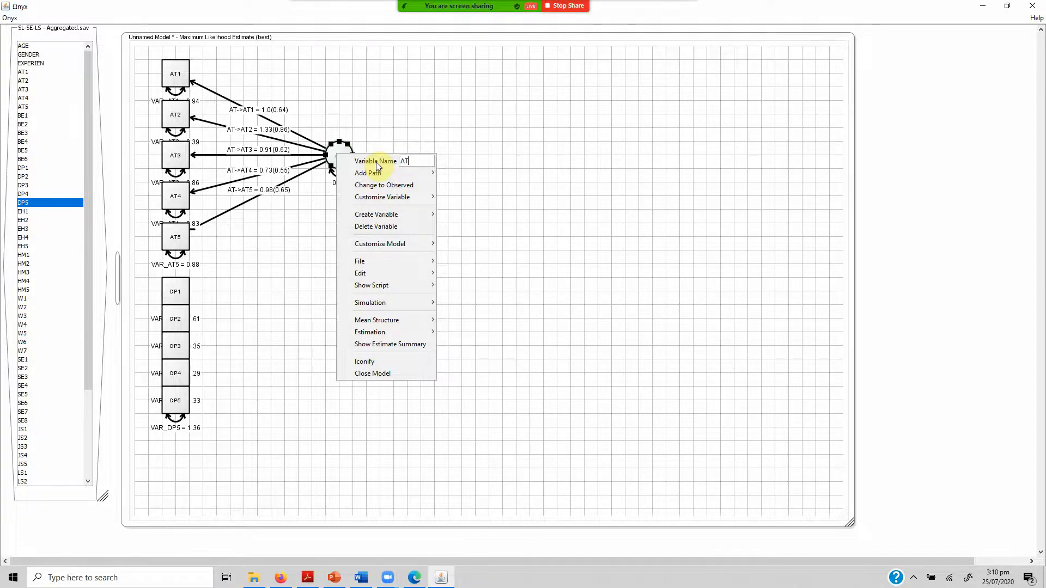
left_click(294, 275)
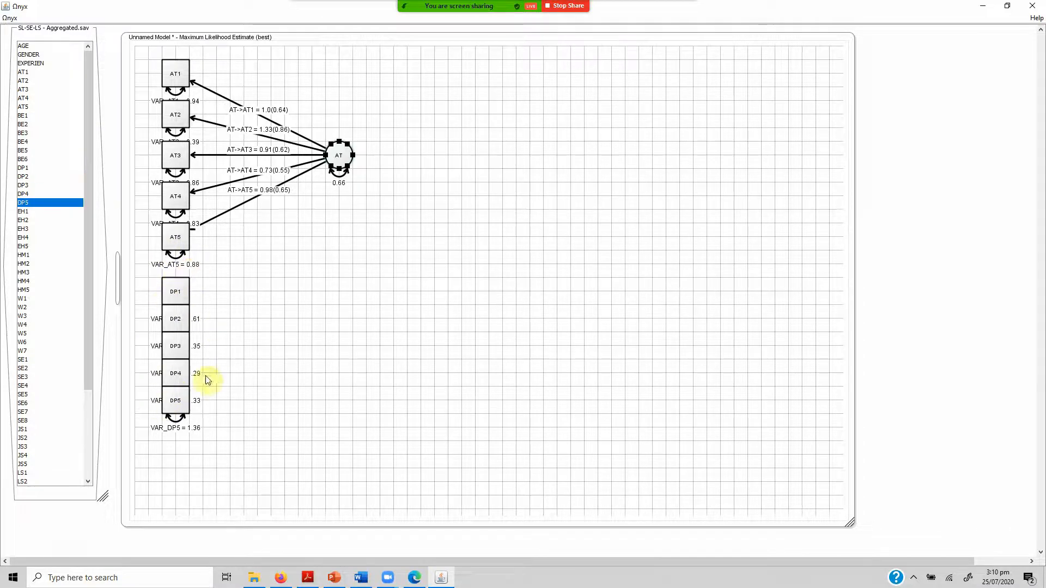
Create a latent variable to the right of the DP indicators and fix its variance parameter.
right_click(330, 347)
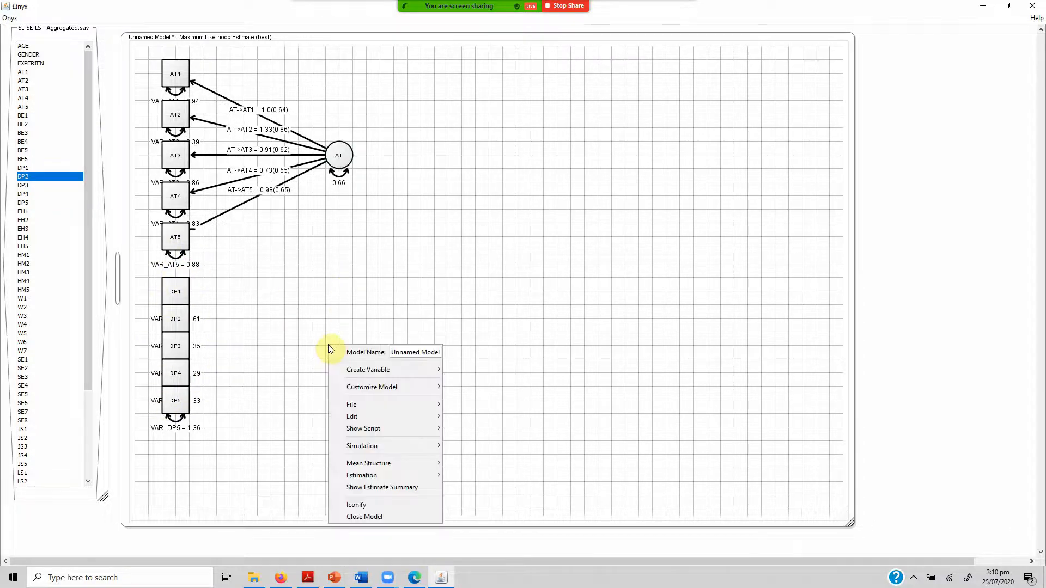
mouse_move(430, 370)
left_click(466, 381)
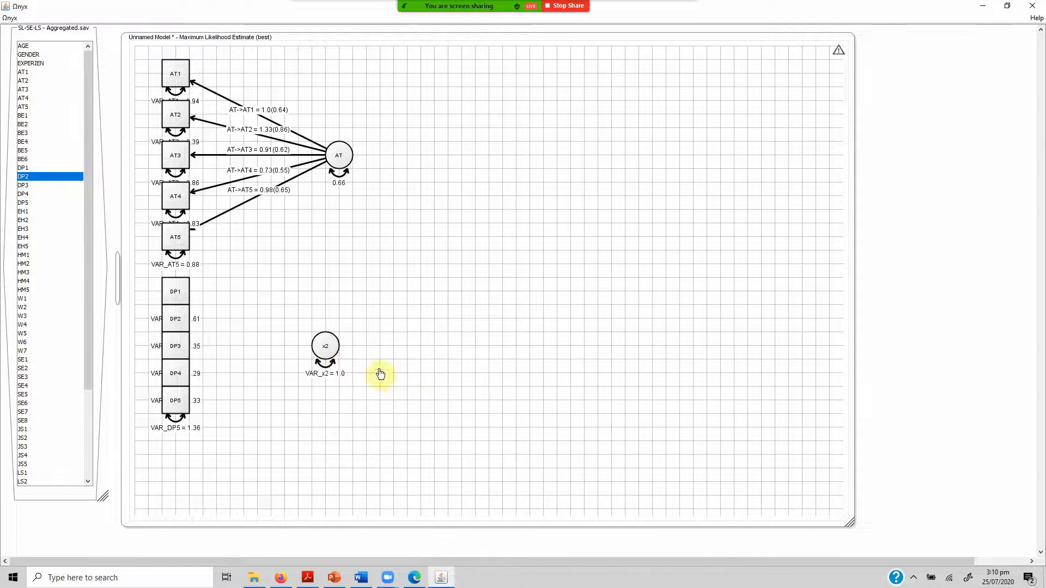
right_click(324, 370)
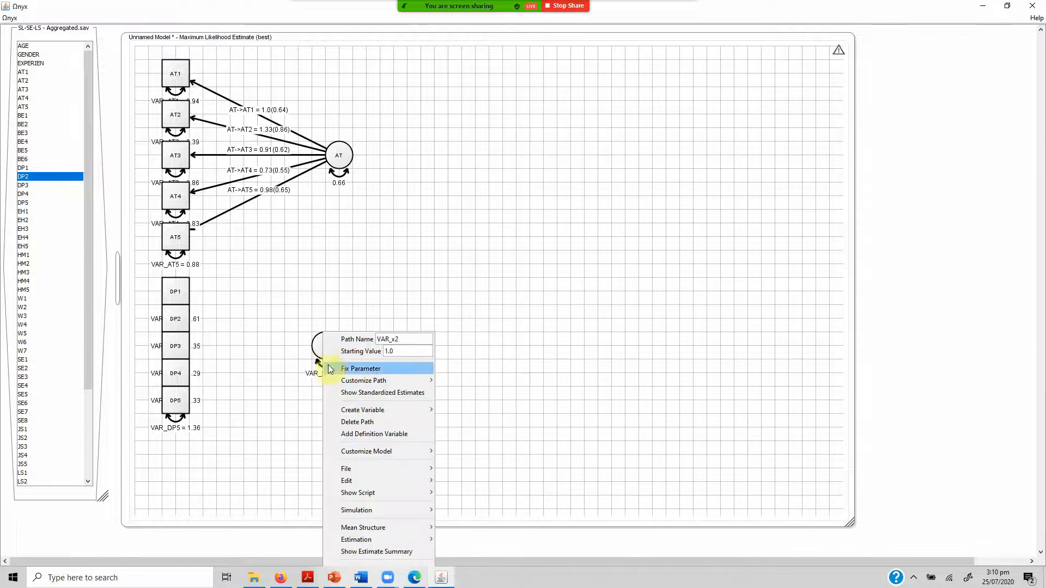
left_click(355, 371)
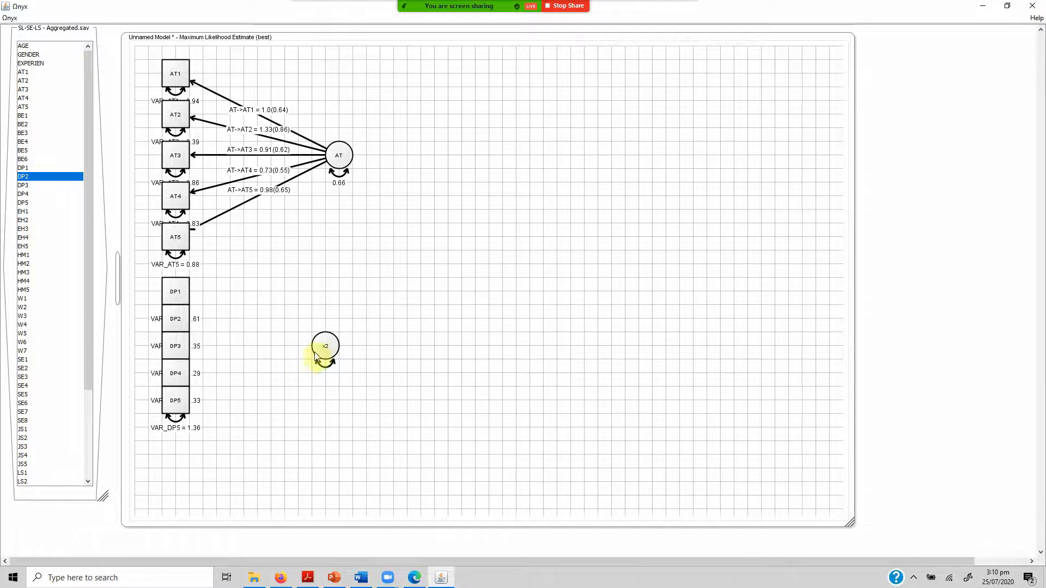
Add regression paths from latent x2 to each of DP1 to DP5, moving x2 slightly farther from the indicators.
left_click_drag(320, 351, 184, 297)
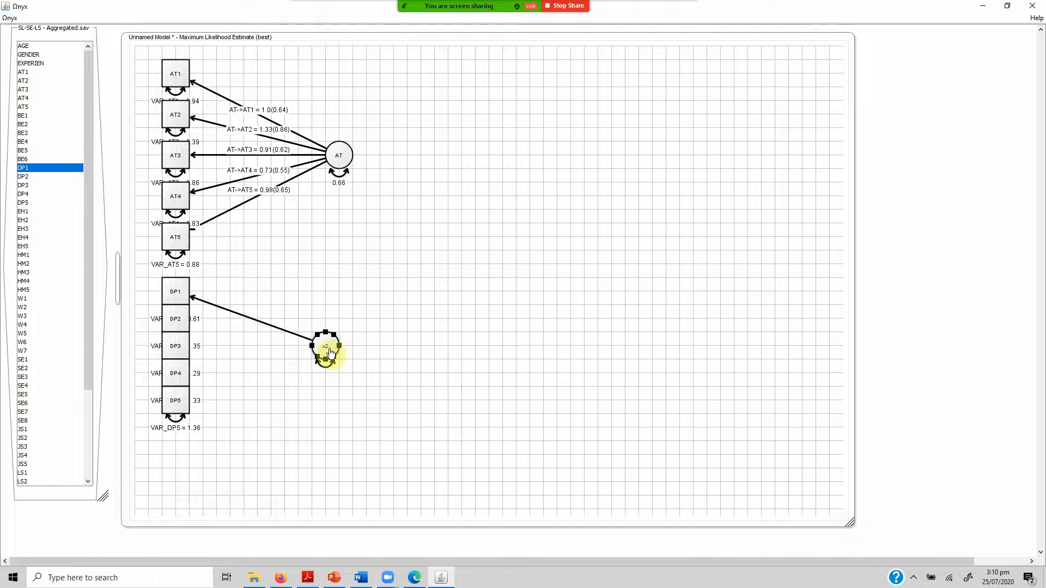
left_click_drag(331, 353, 361, 360)
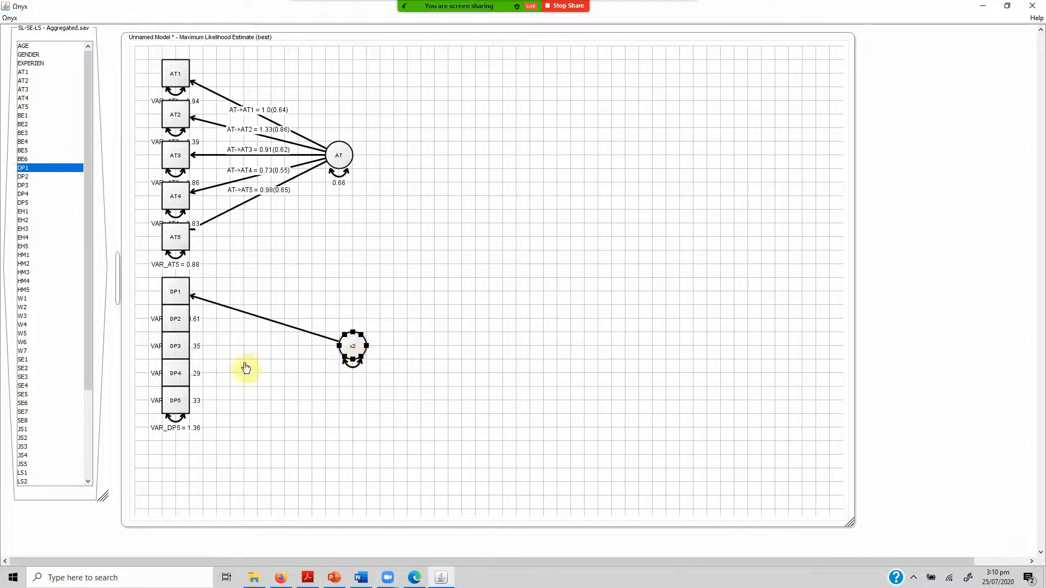
left_click_drag(360, 350, 177, 320)
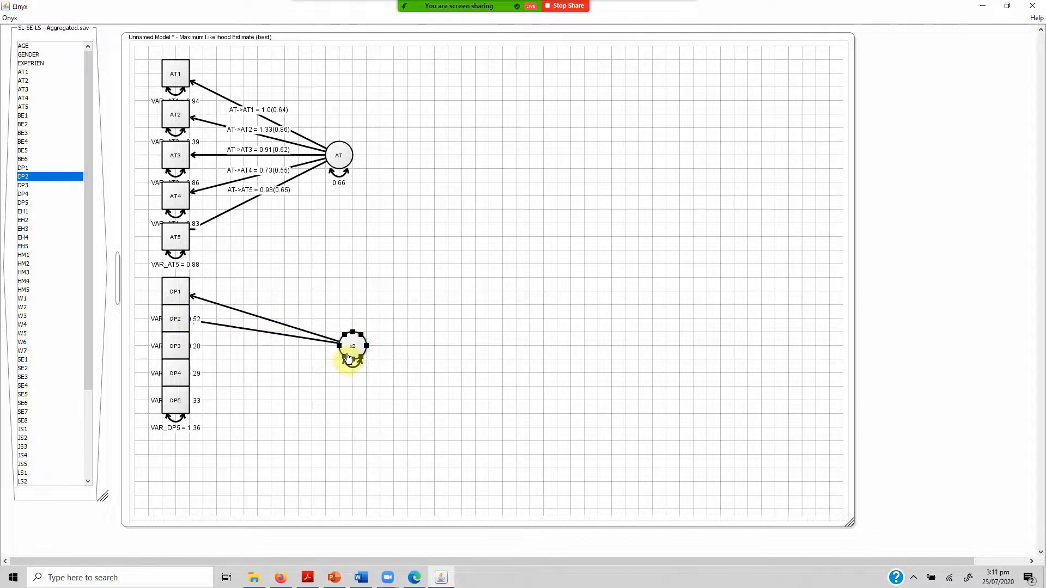
left_click_drag(349, 358, 176, 346)
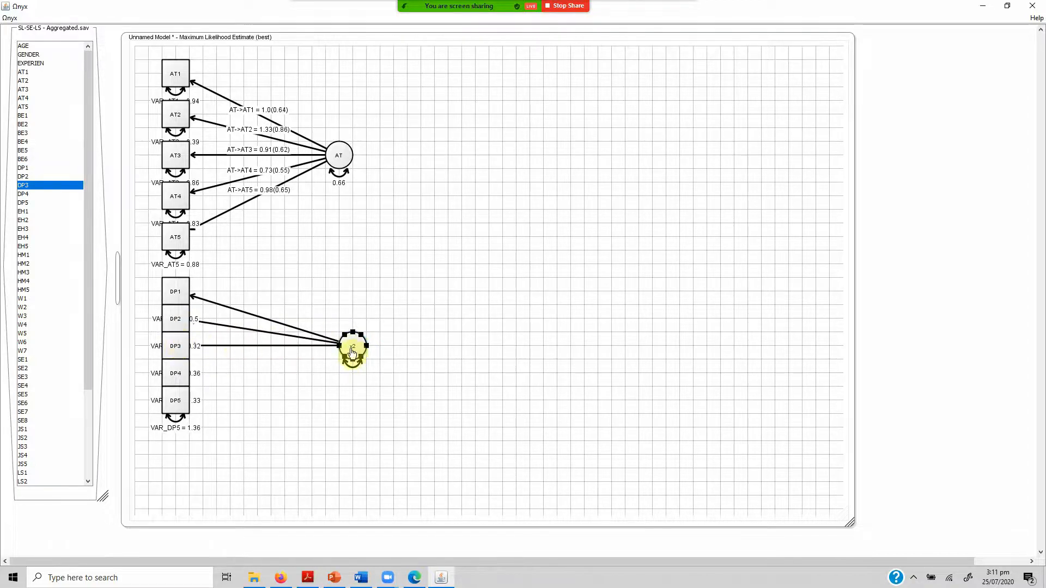
left_click_drag(352, 354, 176, 373)
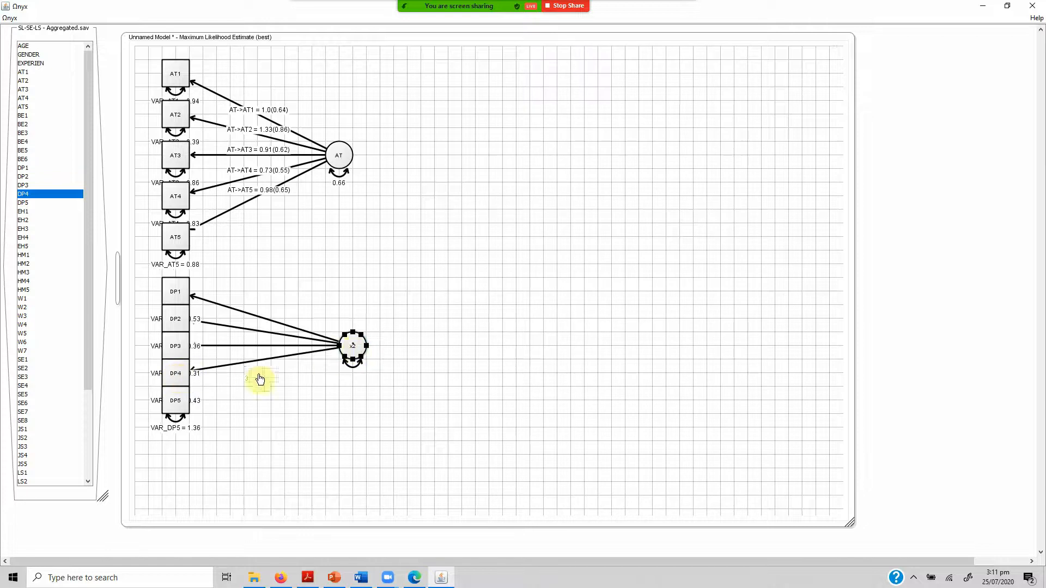
left_click_drag(352, 355, 182, 401)
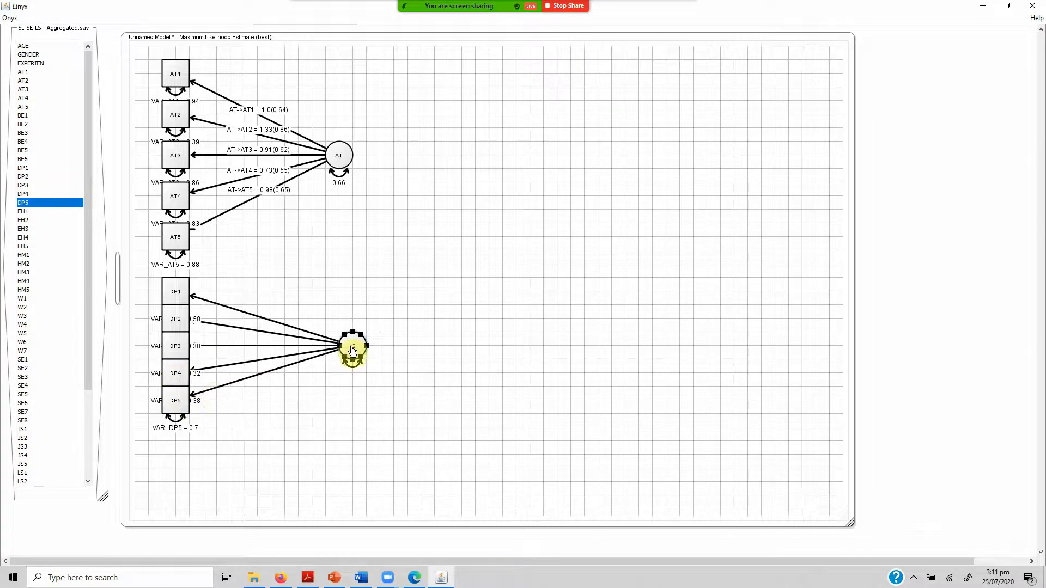
Rename latent variable x2 as DP.
right_click(353, 352)
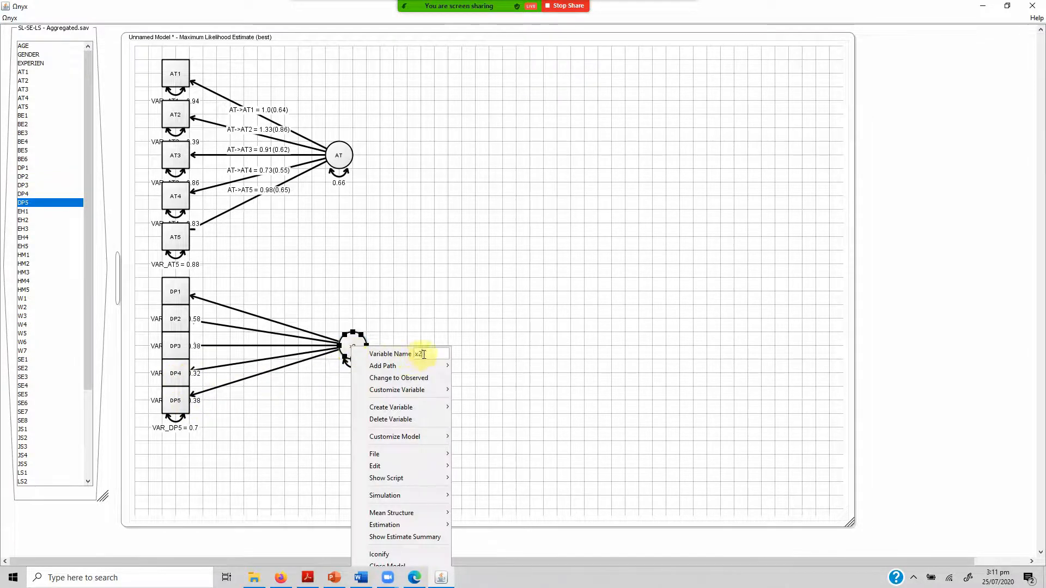
type("DP")
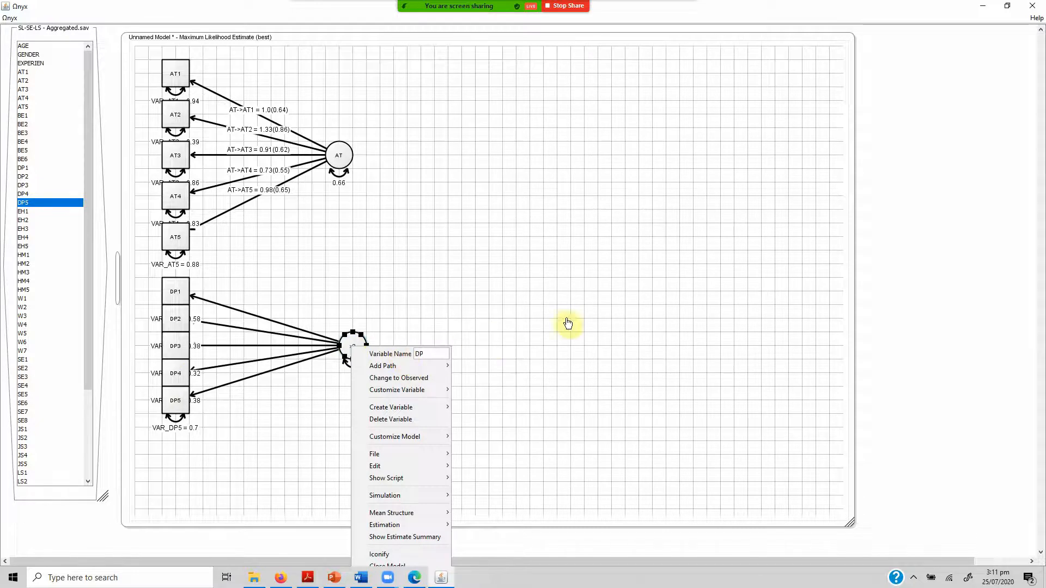
key("Return")
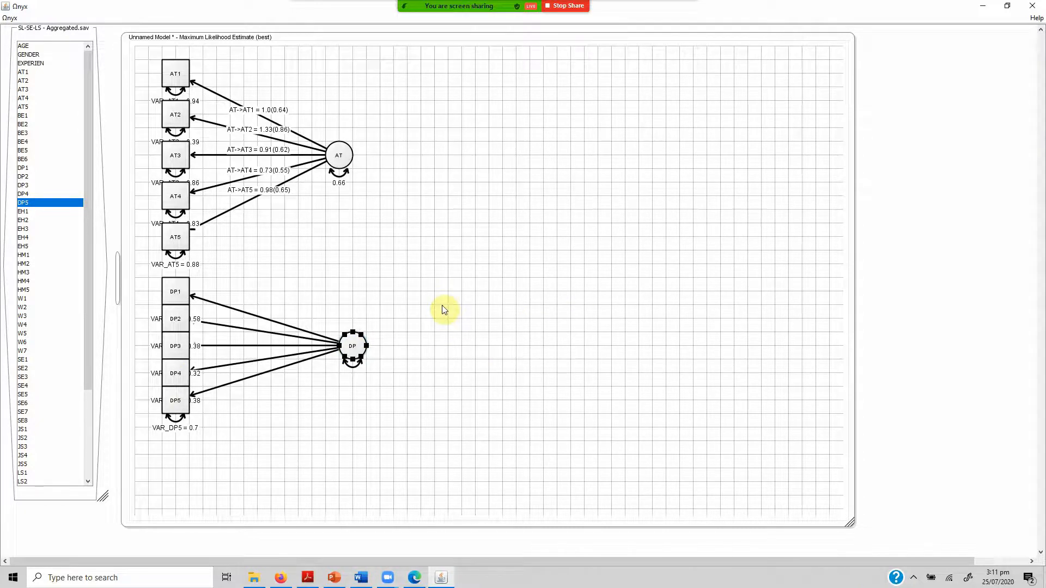
Stack the AT1 to AT5 indicators directly beneath one another in a compact column.
mouse_move(174, 84)
left_mouse_down()
mouse_move(174, 99)
mouse_move(187, 99)
left_mouse_up()
left_click_drag(175, 154, 174, 142)
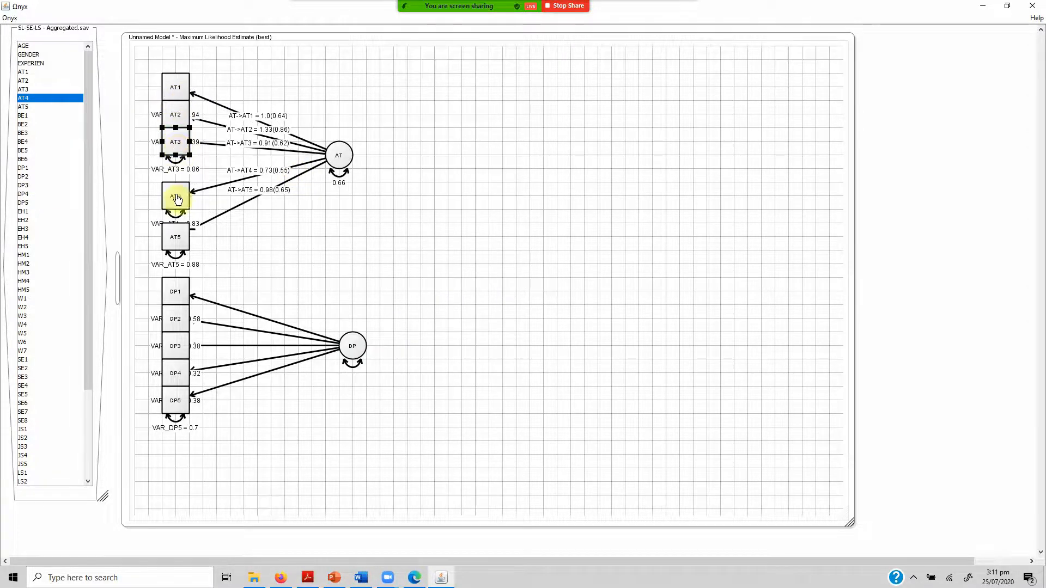
left_click_drag(178, 200, 178, 172)
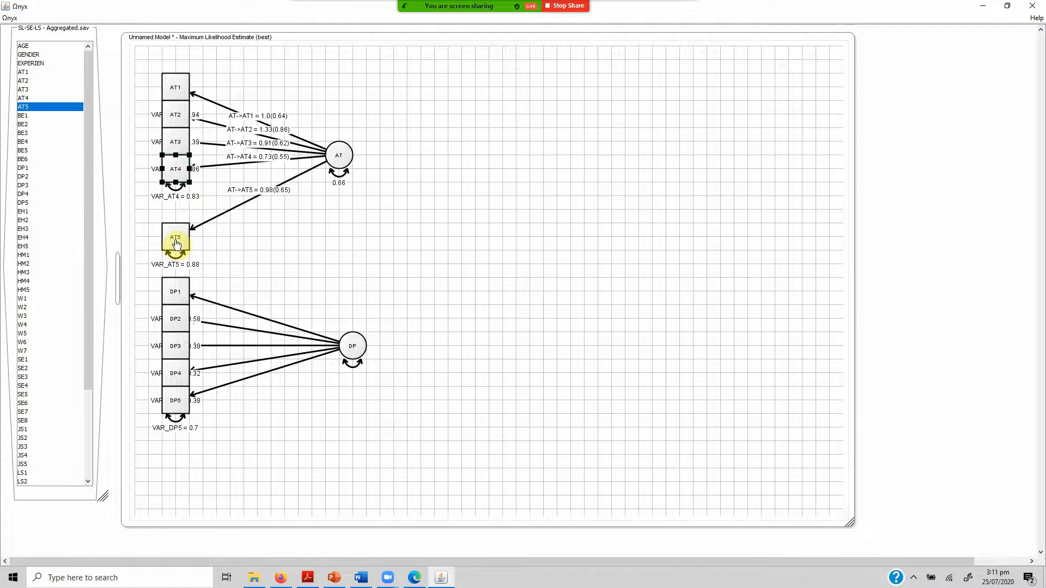
left_click_drag(176, 243, 176, 203)
left_click(426, 308)
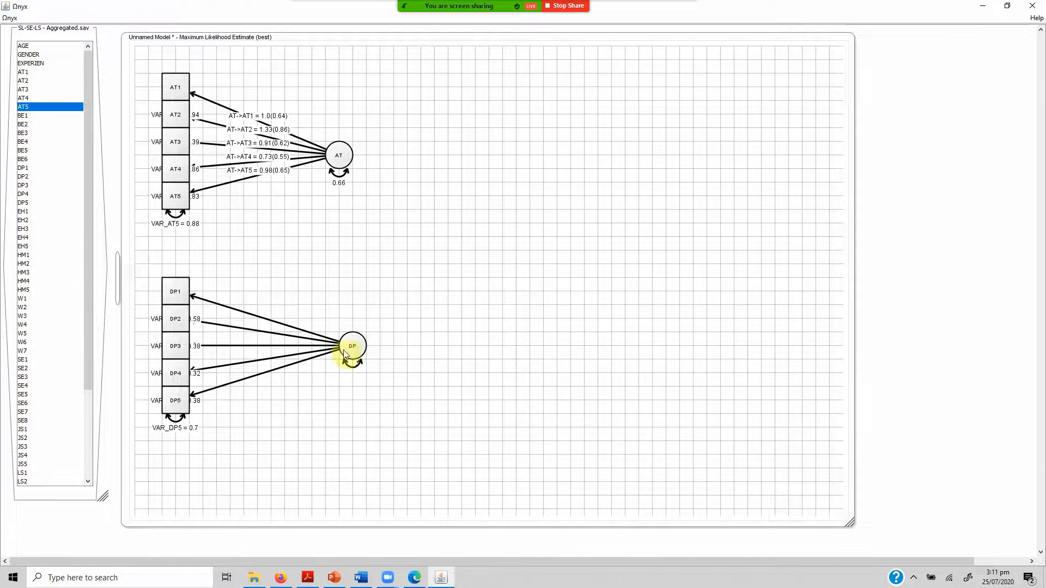
Move the DP and AT latent variables slightly up and closer to their indicators, aligning the two vertically.
left_click_drag(360, 363, 334, 350)
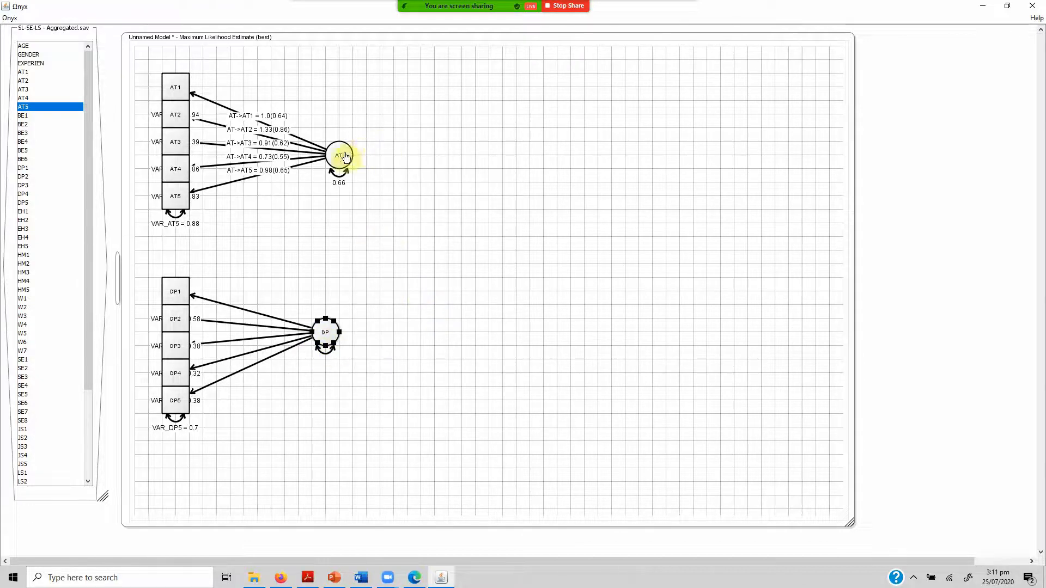
mouse_move(341, 156)
left_mouse_down()
mouse_move(334, 140)
mouse_move(341, 149)
left_mouse_up()
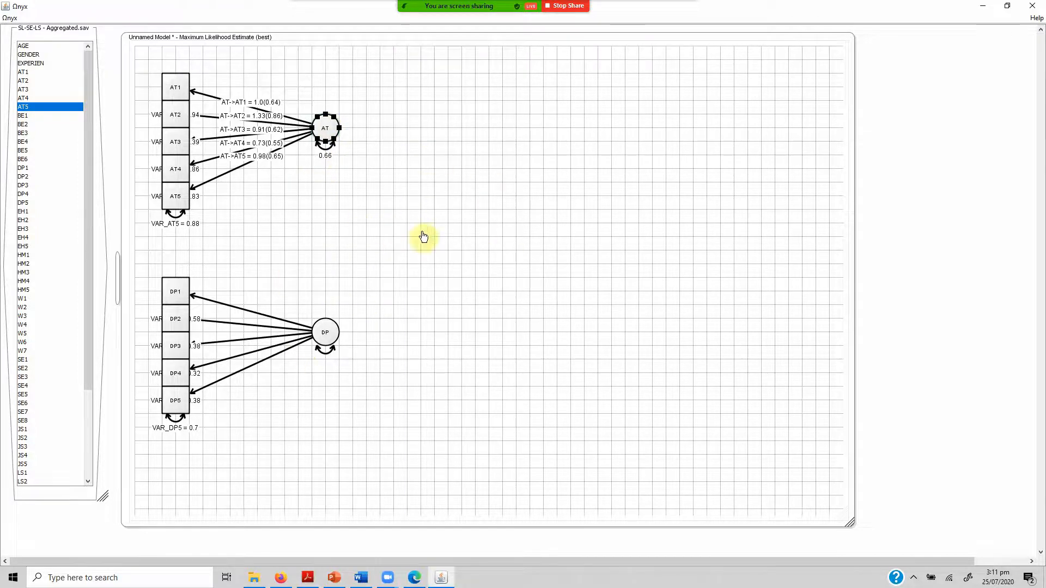
left_click(445, 236)
Open the model's estimate summary and examine the RMSEA, SRMR, CFI and TLI fit indices.
right_click(444, 236)
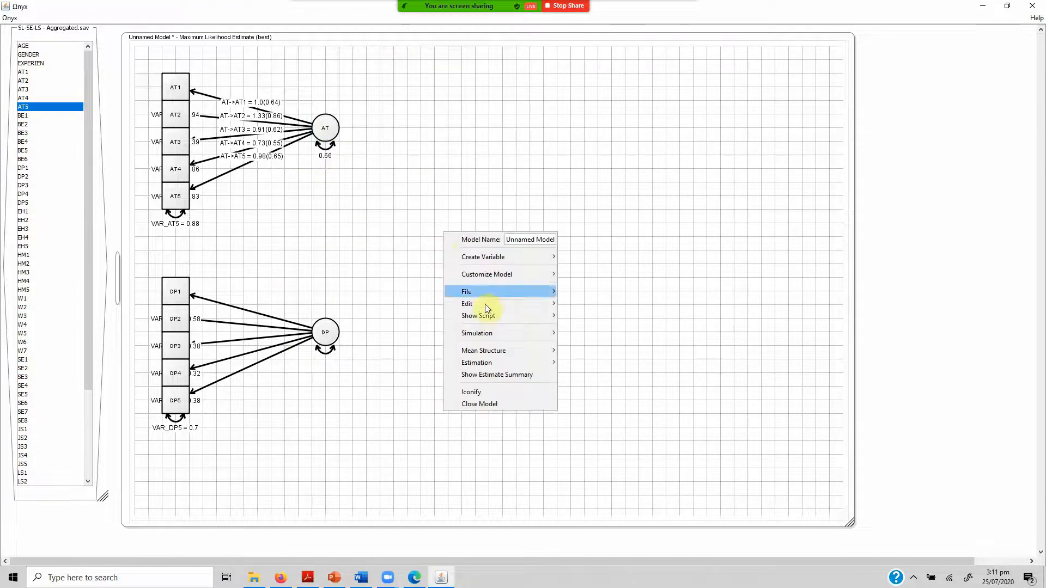
left_click(520, 375)
left_click_drag(376, 53, 376, 132)
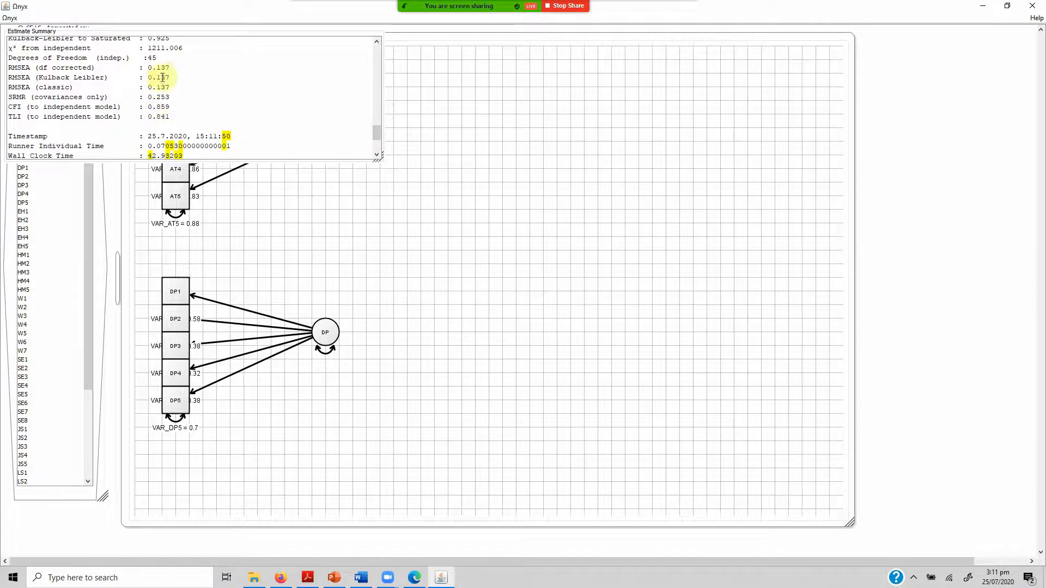
left_click_drag(146, 107, 172, 97)
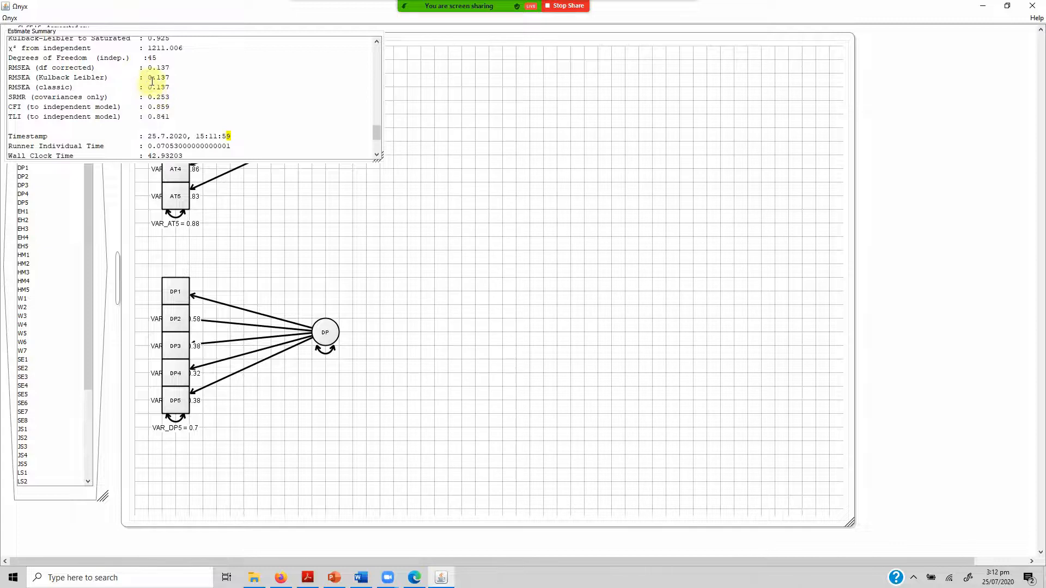
left_click(502, 226)
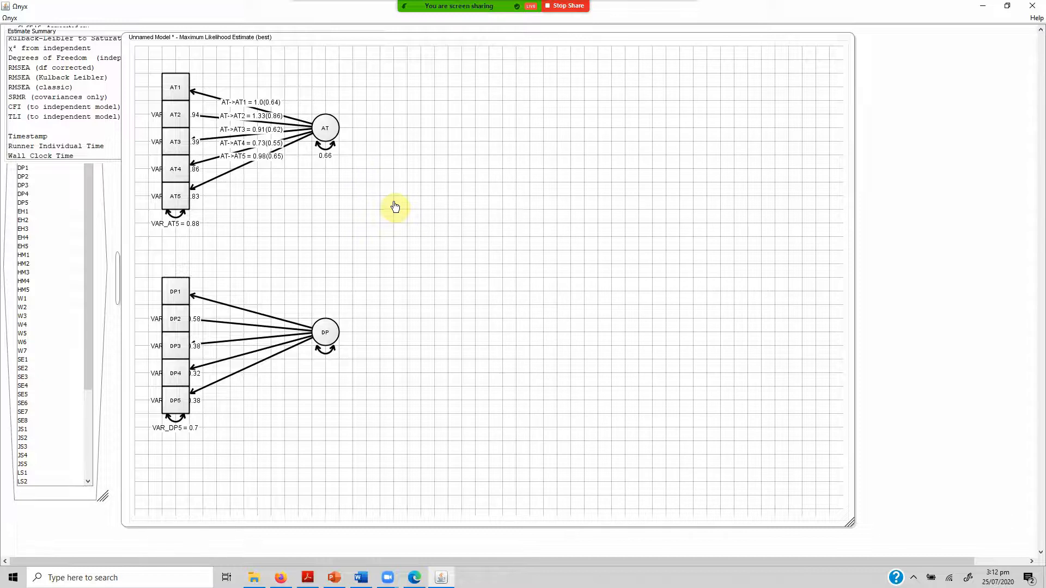
left_click(49, 177)
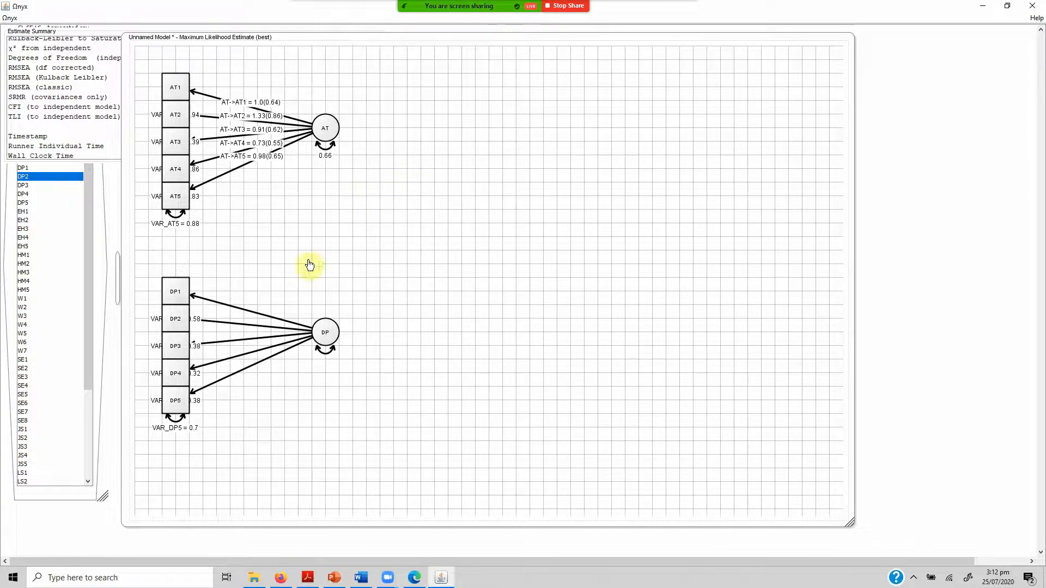
Add a covariance path between the latent variables AT and DP.
right_click(326, 130)
mouse_move(368, 148)
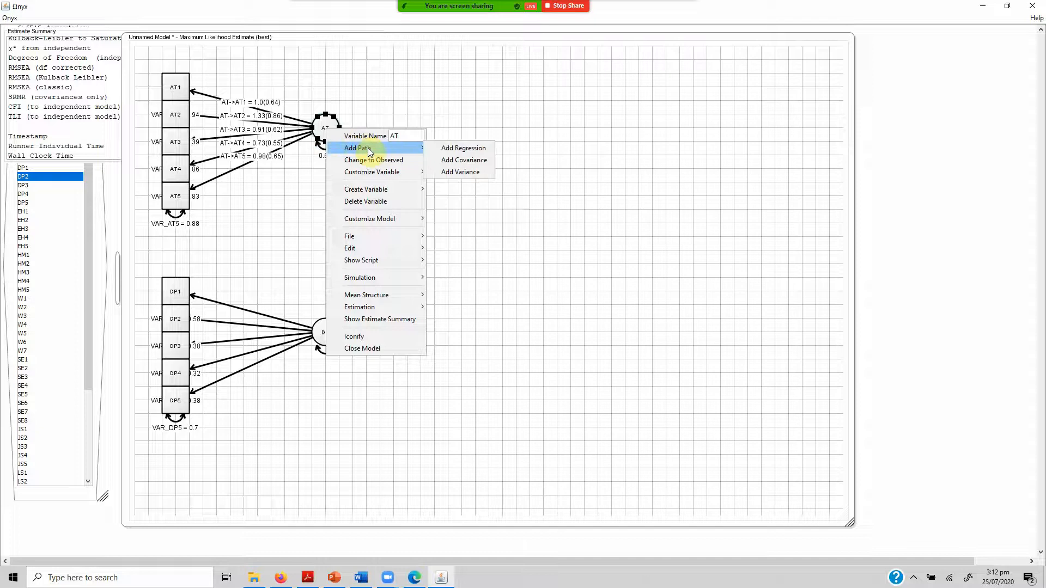
left_click(465, 160)
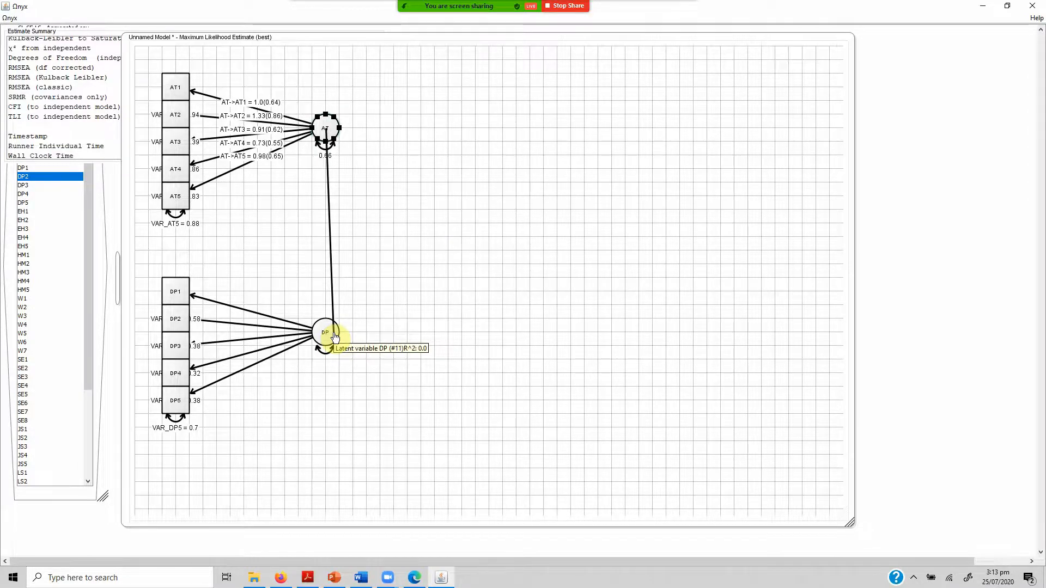
left_click(334, 337)
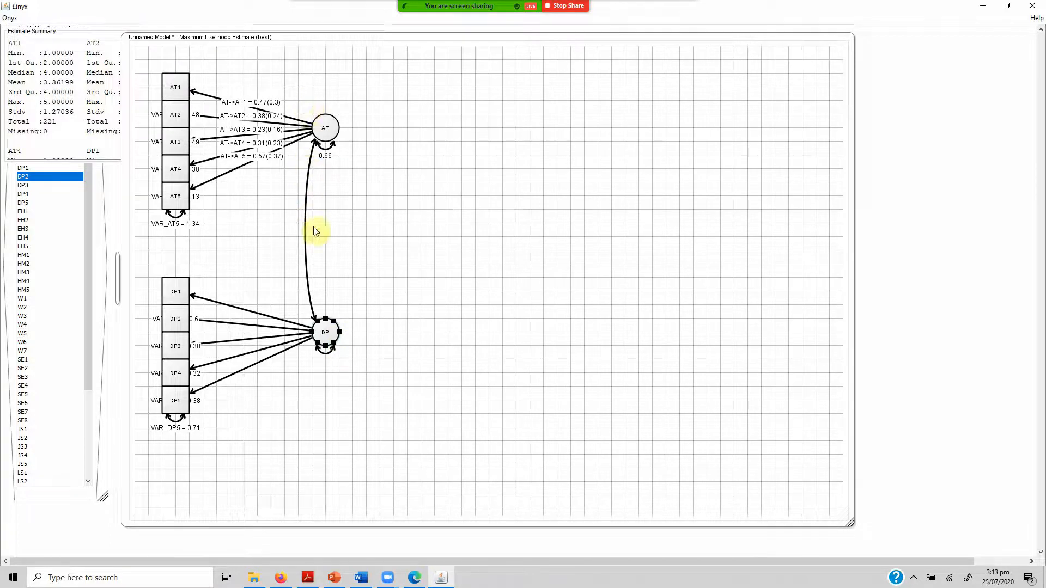
Check the fit indices in the estimate summary for the model with the AT–DP covariance, and close the summary.
left_click(70, 64)
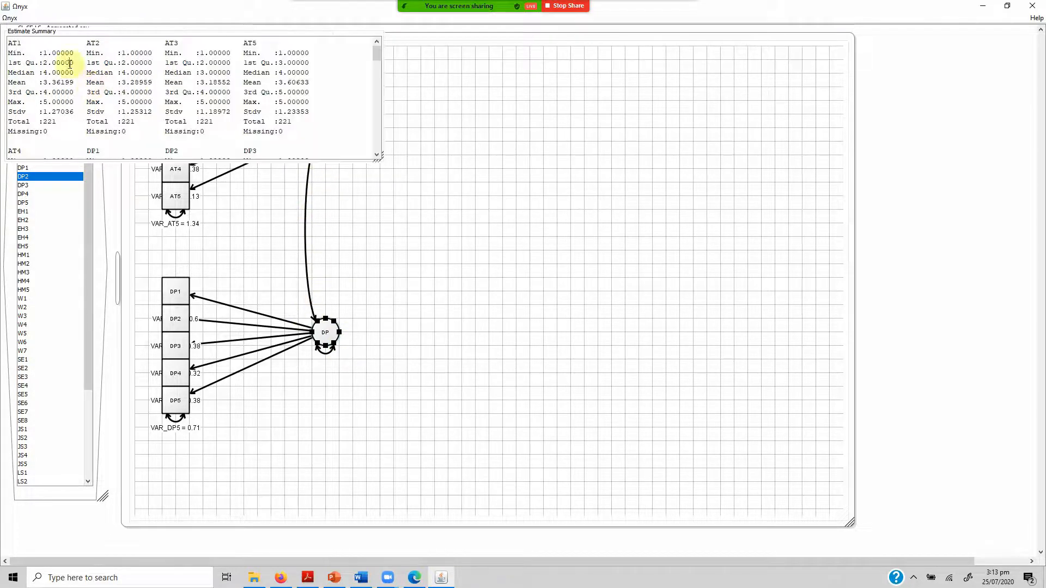
left_click_drag(376, 52, 378, 133)
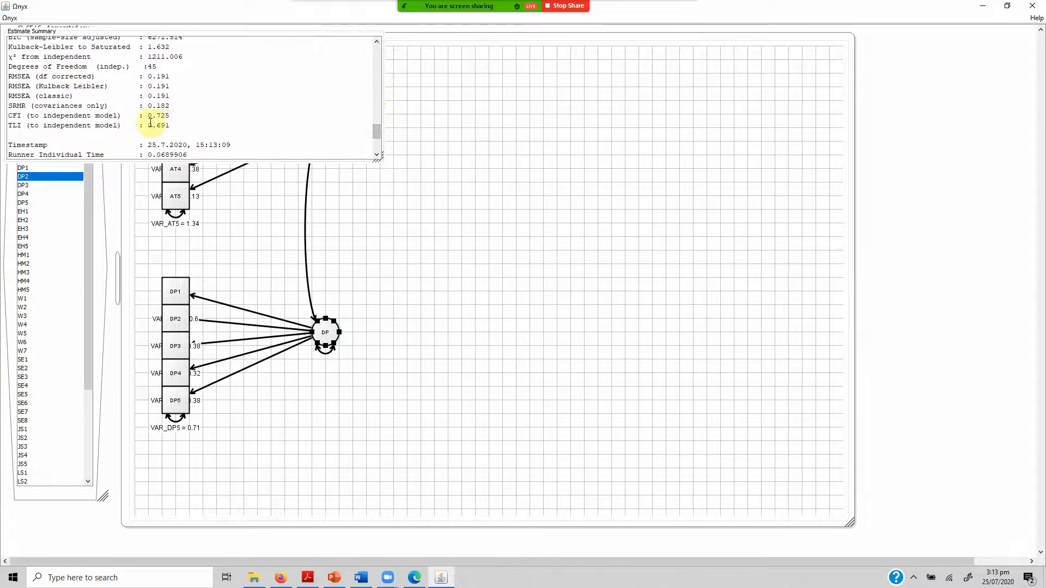
right_click(360, 37)
left_click(385, 73)
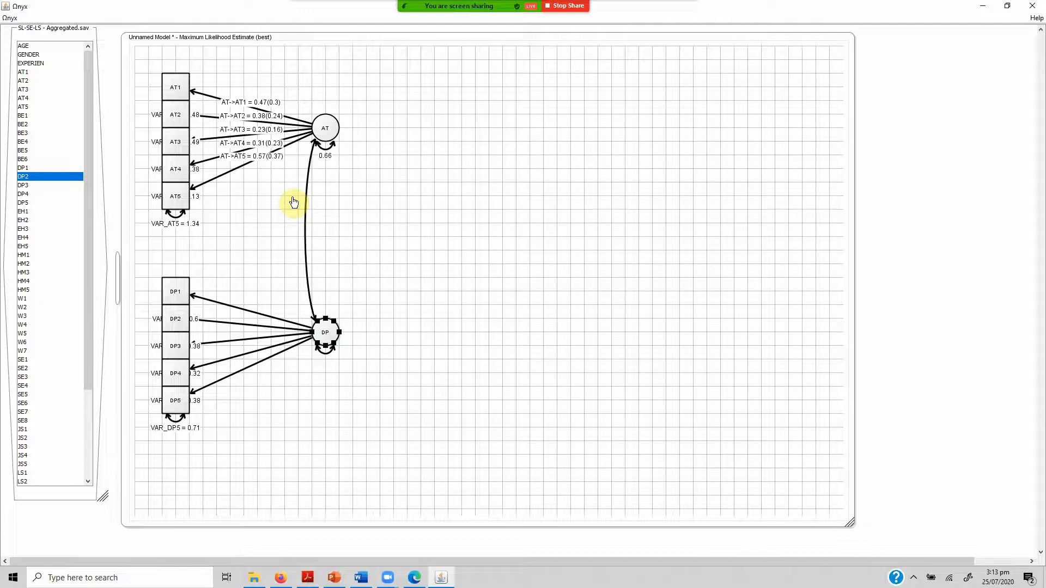
Send the SL-SE-LS - Aggregated.sav data to the model again.
right_click(65, 488)
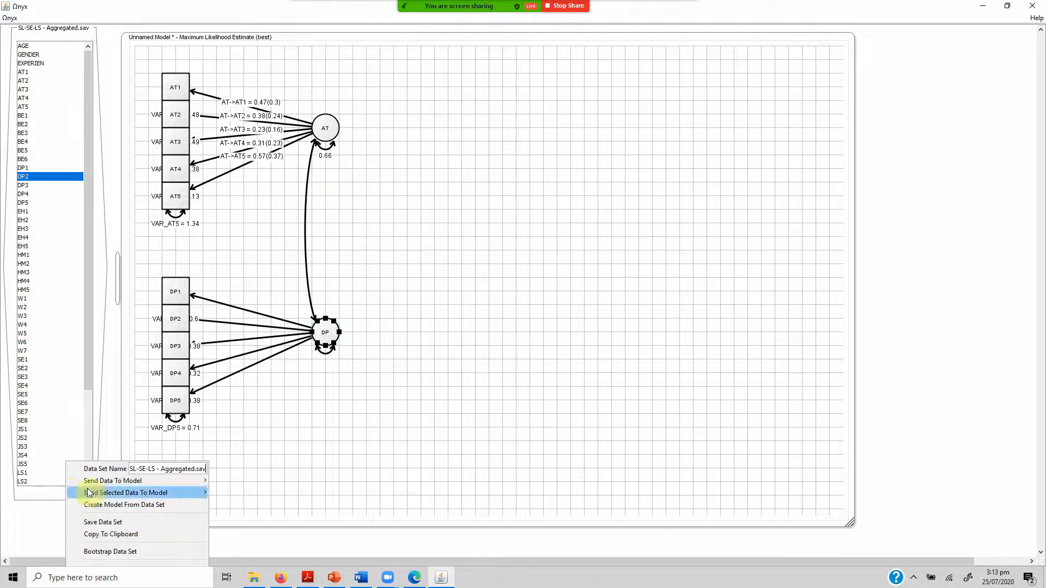
mouse_move(177, 480)
left_click(245, 480)
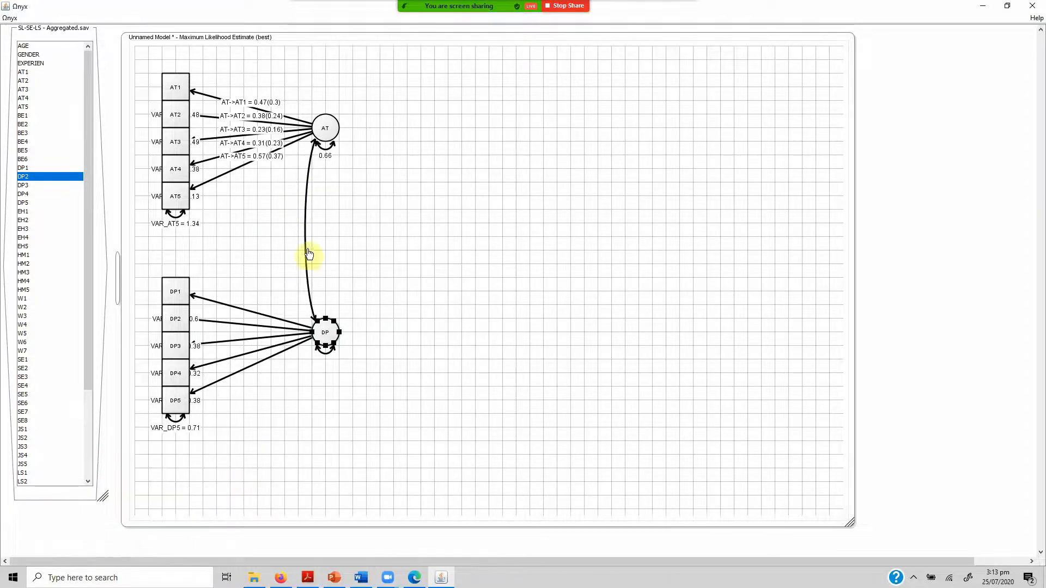
Free the parameters of all five regression paths from DP to DP1 through DP5 together.
left_click(244, 292)
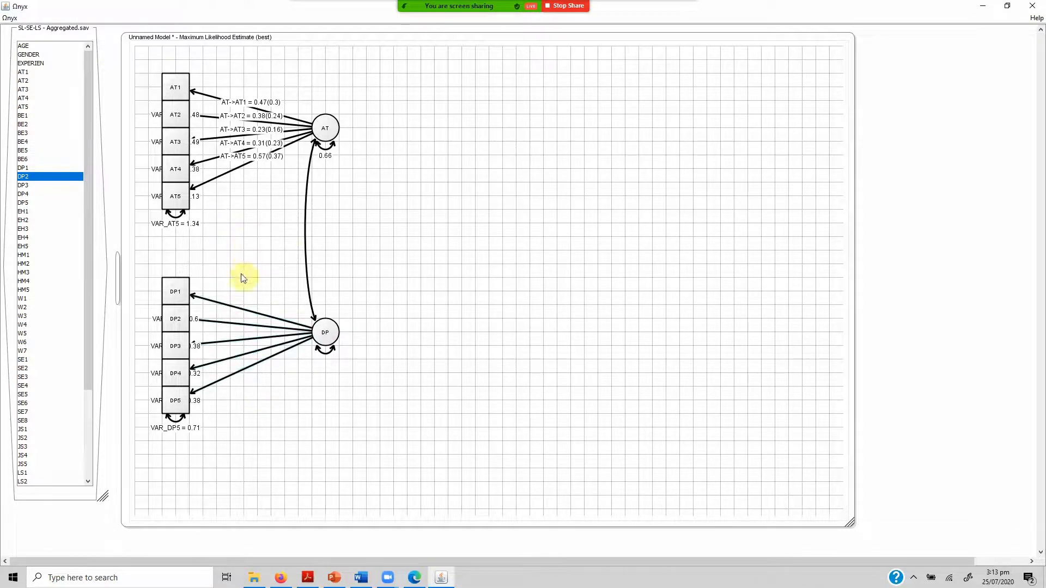
left_click_drag(242, 275, 254, 398)
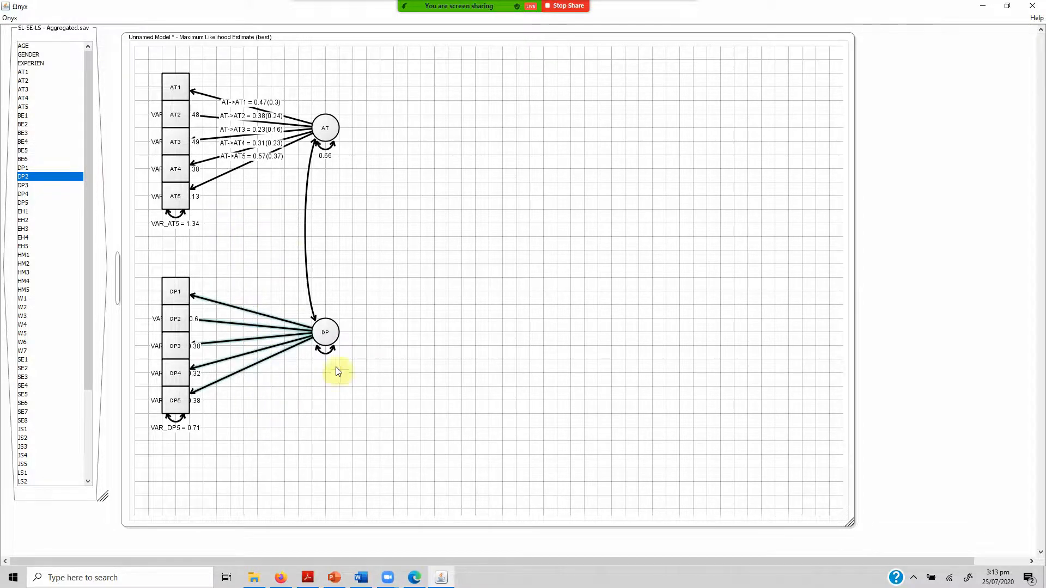
right_click(235, 304)
left_click(221, 415)
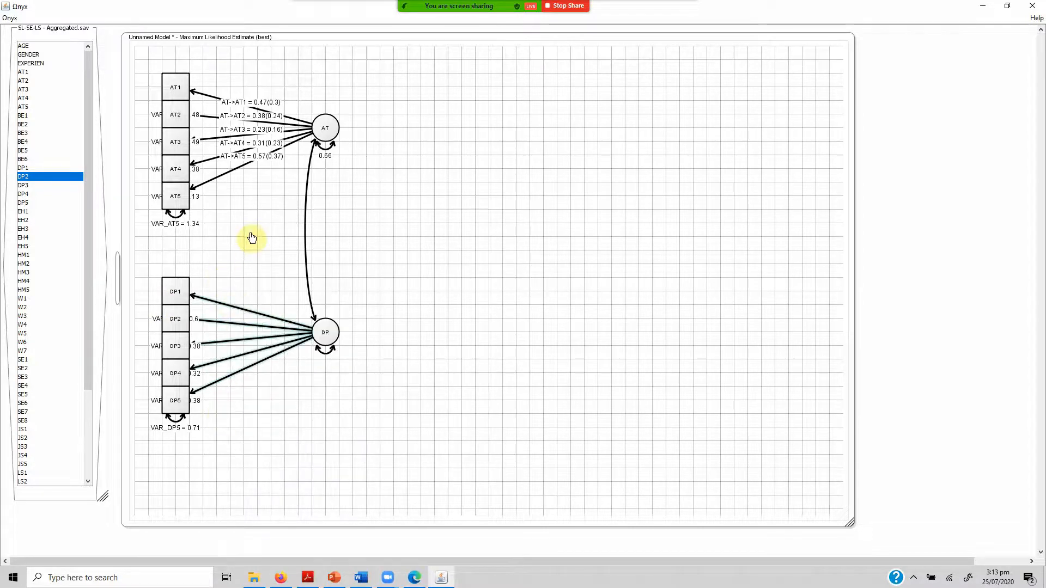
left_click_drag(245, 253, 262, 439)
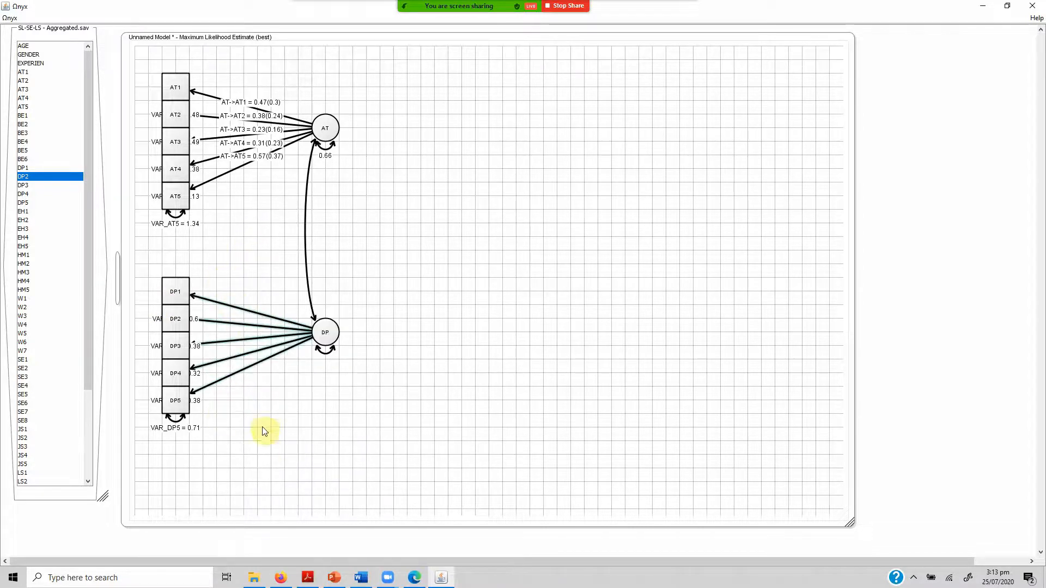
right_click(258, 366)
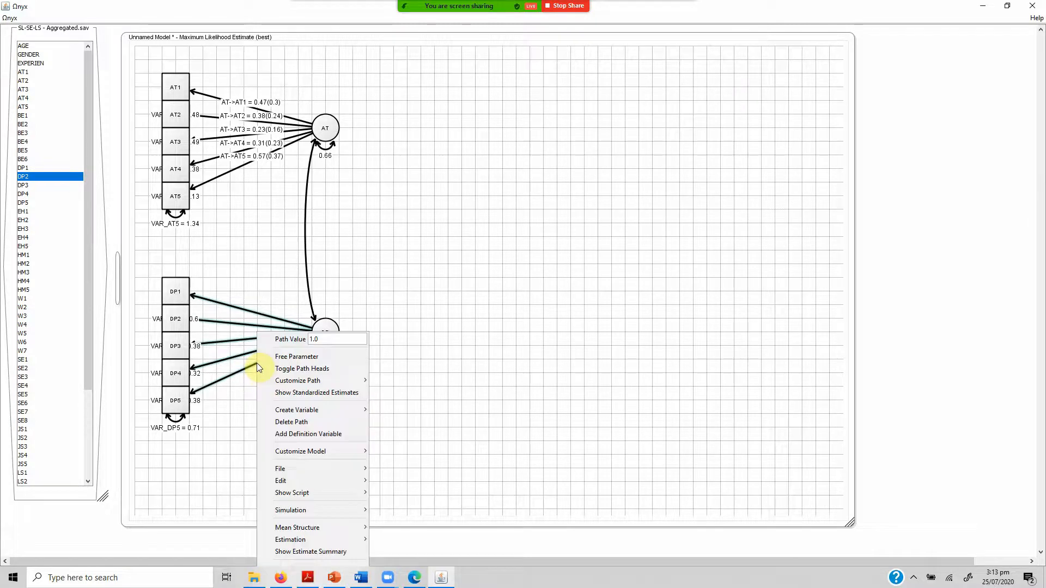
left_click(296, 357)
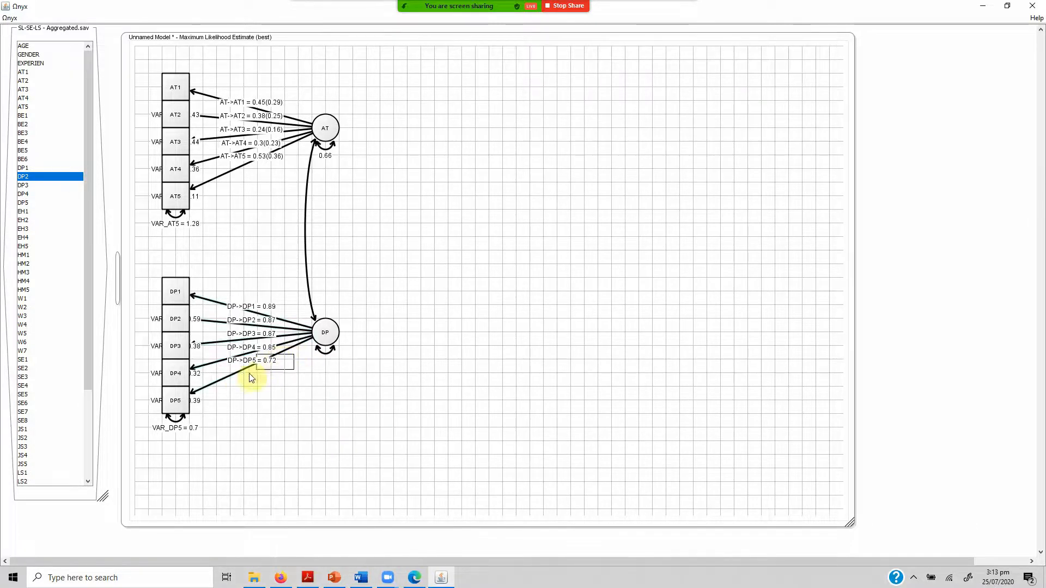
Show standardized estimates on all five paths from DP to its indicators.
left_click_drag(229, 263, 253, 441)
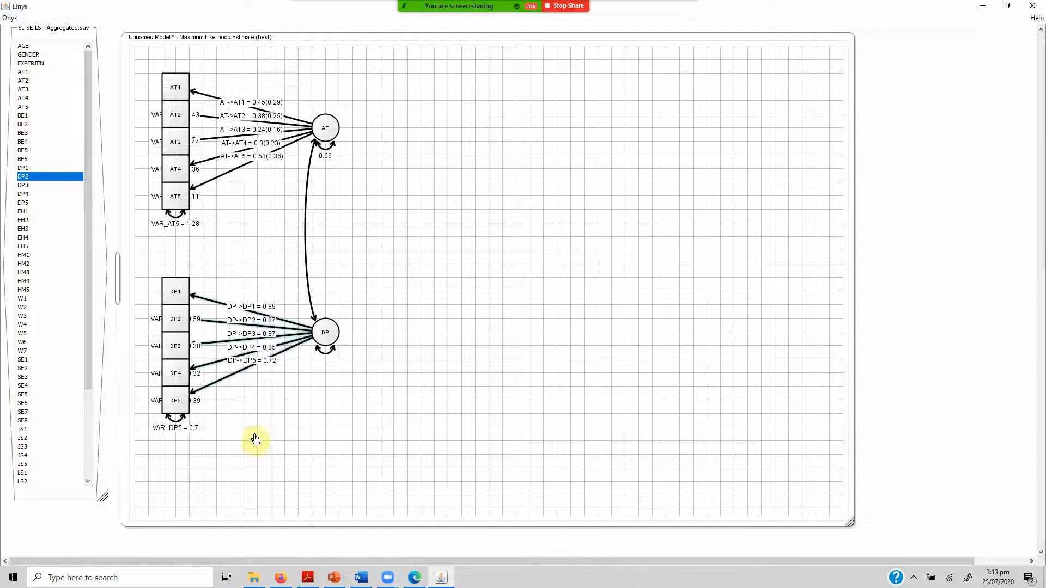
right_click(229, 380)
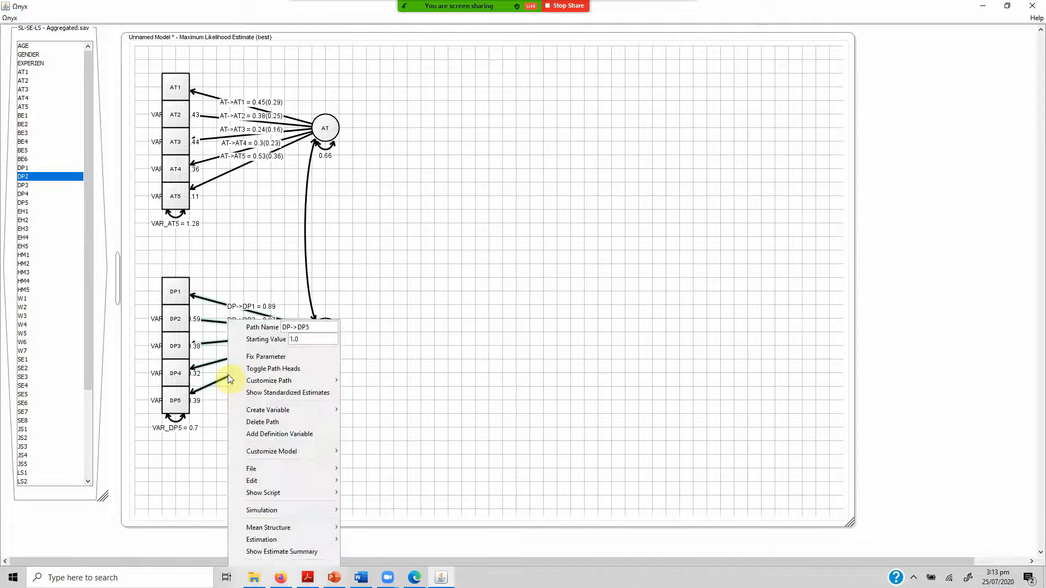
left_click(274, 393)
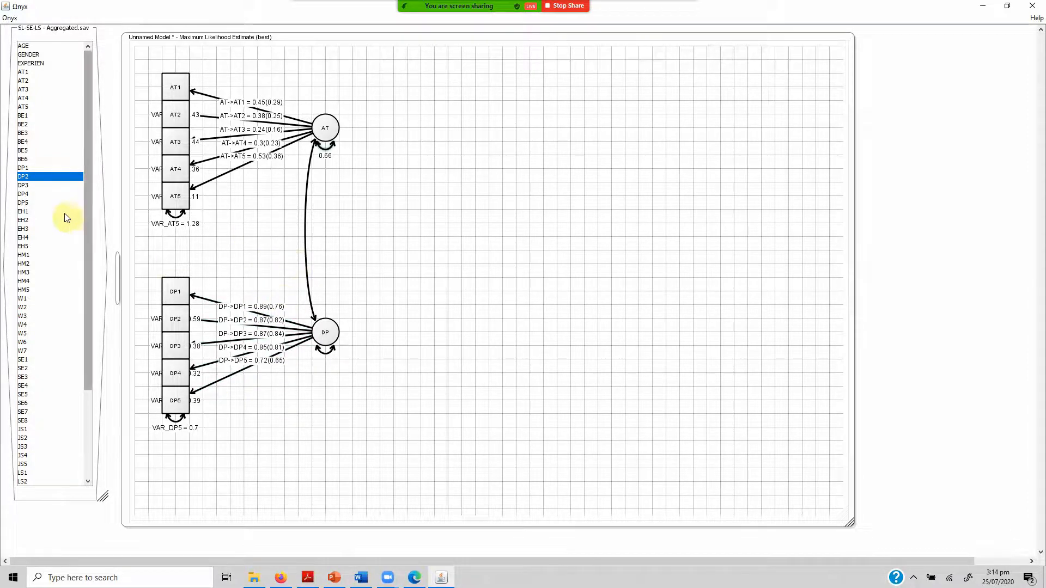
Add the variables EH1 to EH5 from the dataset to the empty area right of the AT factor.
left_click(43, 211)
key("shift+Down")
key("shift+Down")
key("shift+Down")
key("shift+Down")
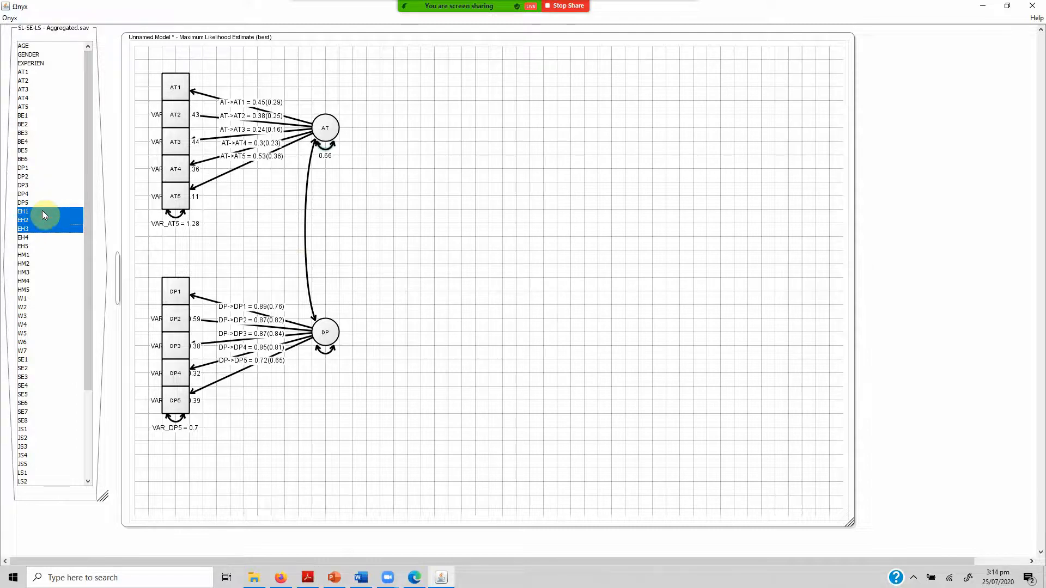
left_click_drag(47, 215, 413, 186)
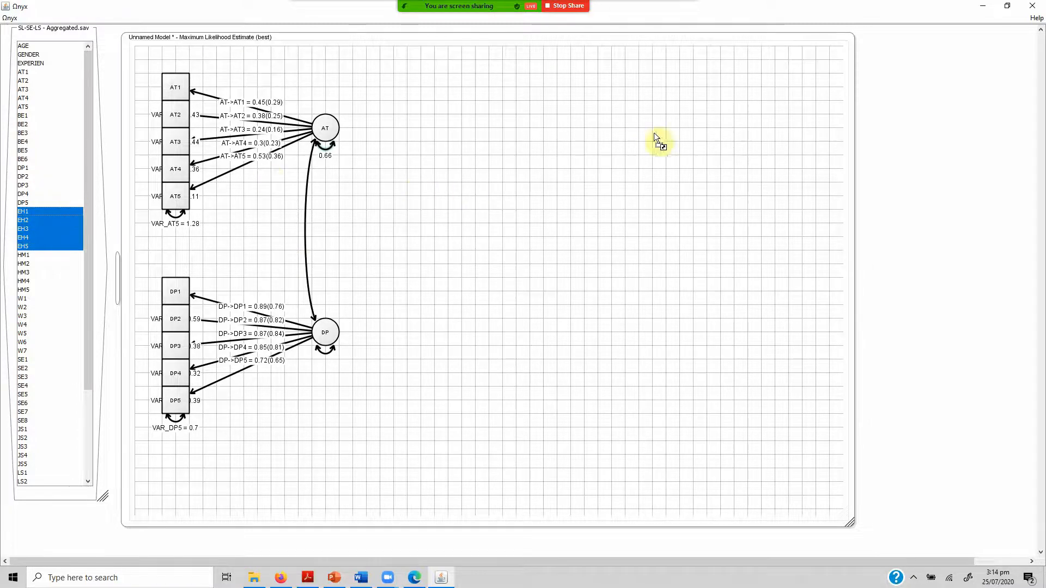
left_click_drag(654, 133, 645, 135)
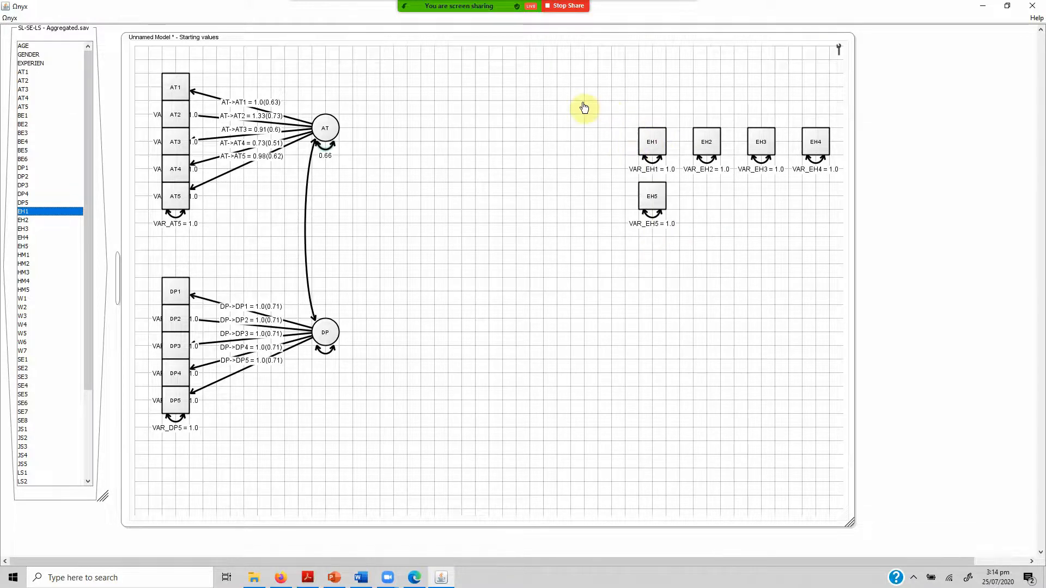
Arrange EH1 to EH5 in one horizontal row, moving the first four left and placing EH5 after EH4.
left_click_drag(584, 107, 832, 181)
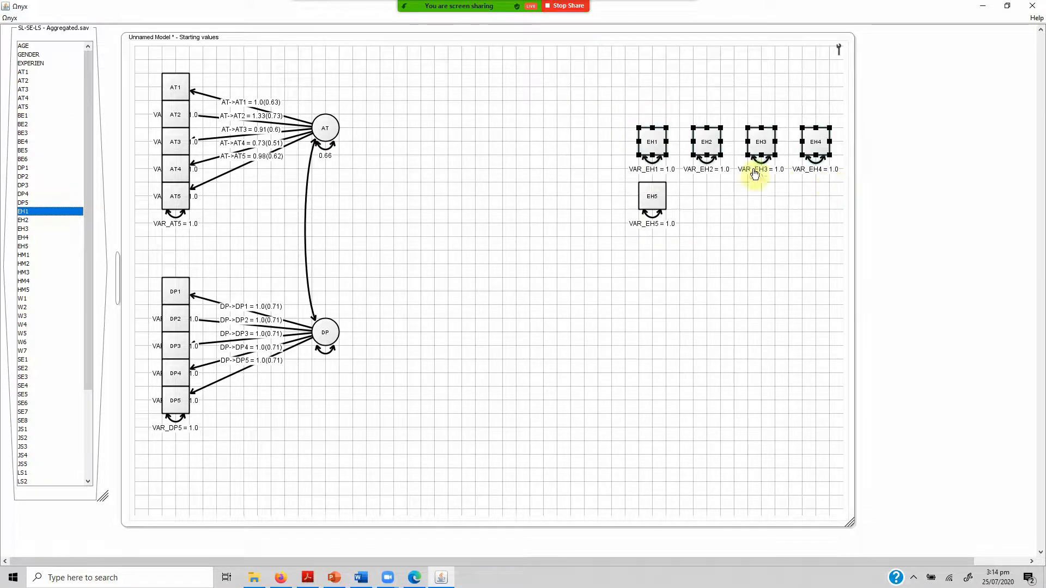
left_click_drag(655, 148, 519, 148)
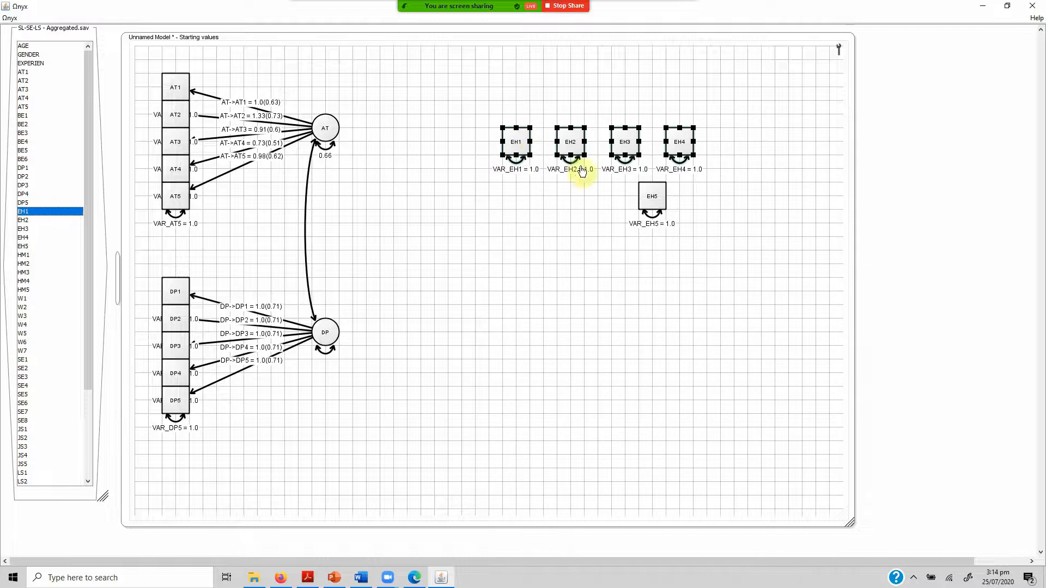
left_click_drag(660, 206, 745, 153)
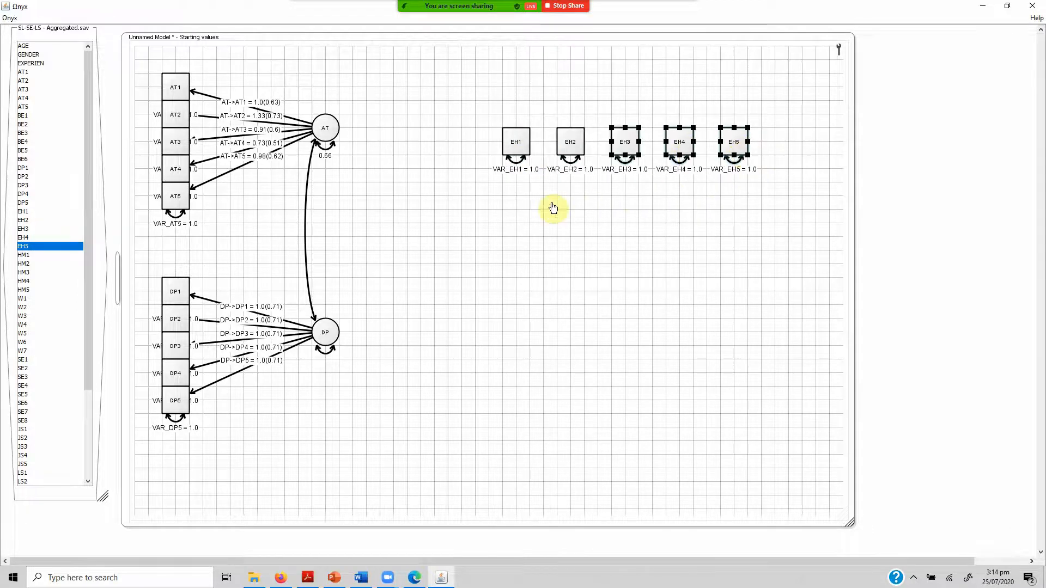
Create a new latent variable and place it centrally below the row of EH1 to EH5.
left_click(600, 219)
right_click(597, 215)
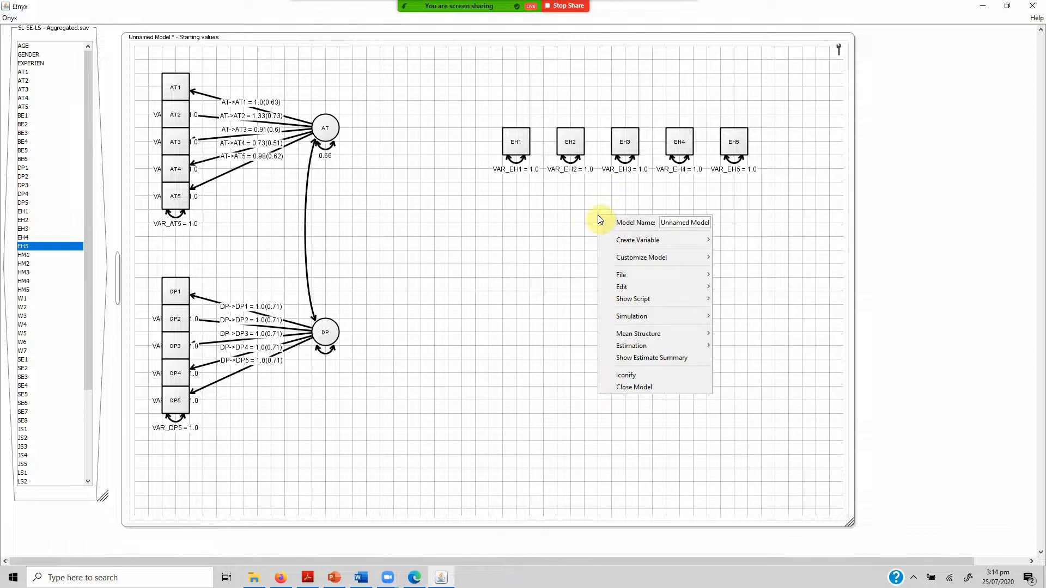
mouse_move(631, 242)
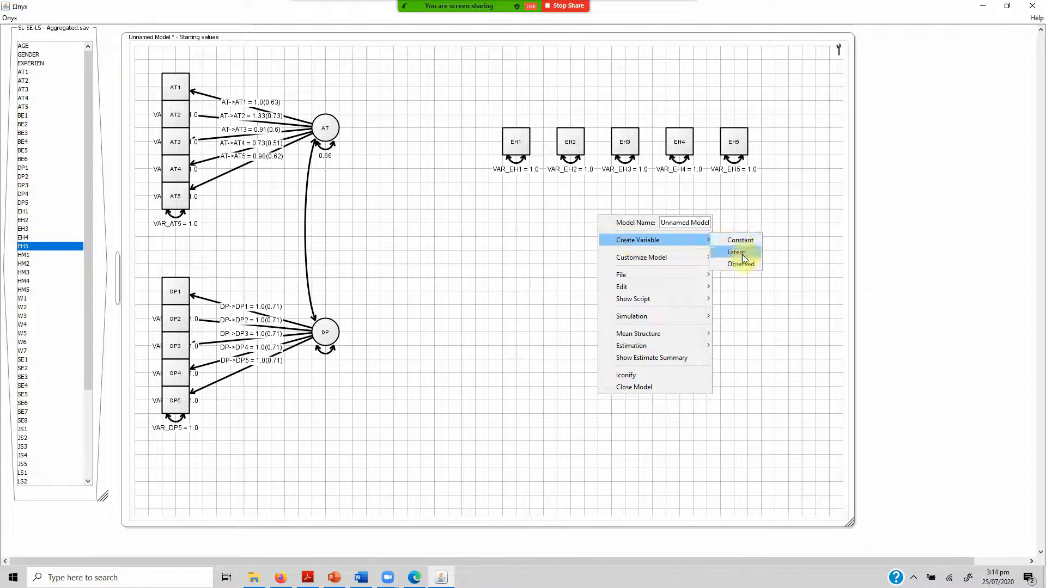
left_click(742, 254)
left_click_drag(599, 220, 640, 274)
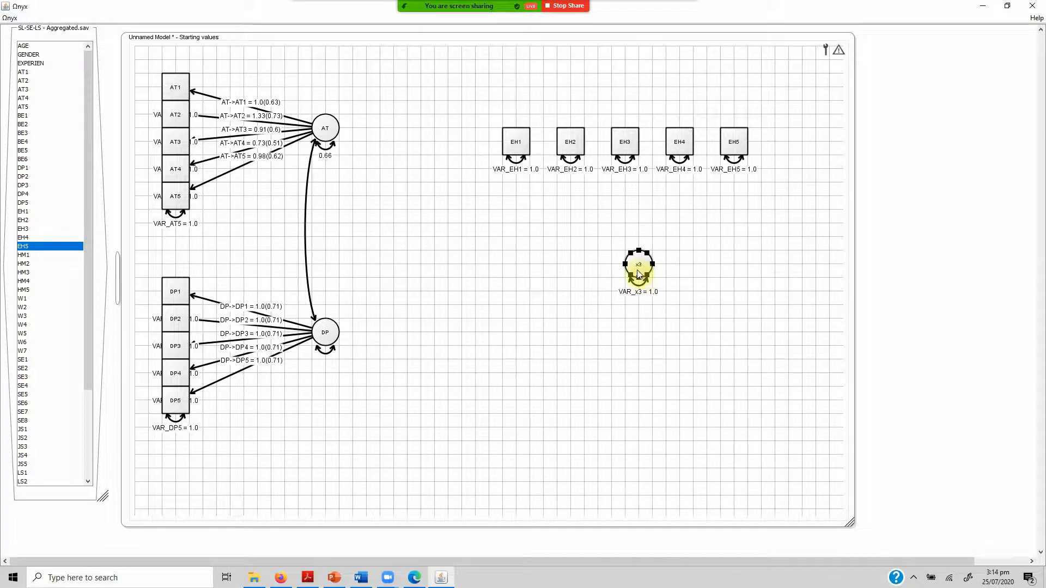
Fix the variance parameter of the new latent variable below the EH indicators.
left_click(639, 287)
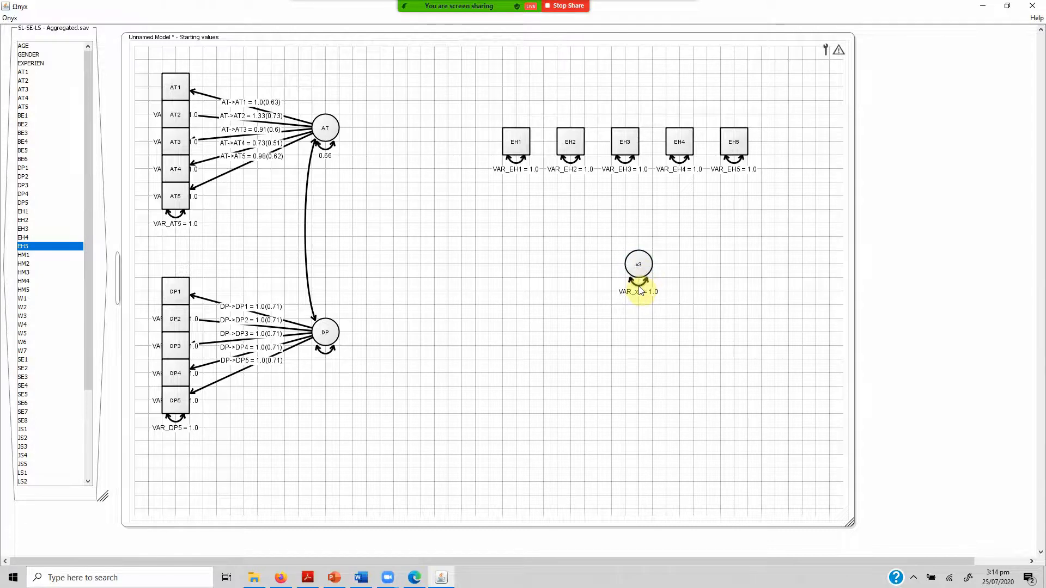
right_click(641, 291)
left_click(669, 324)
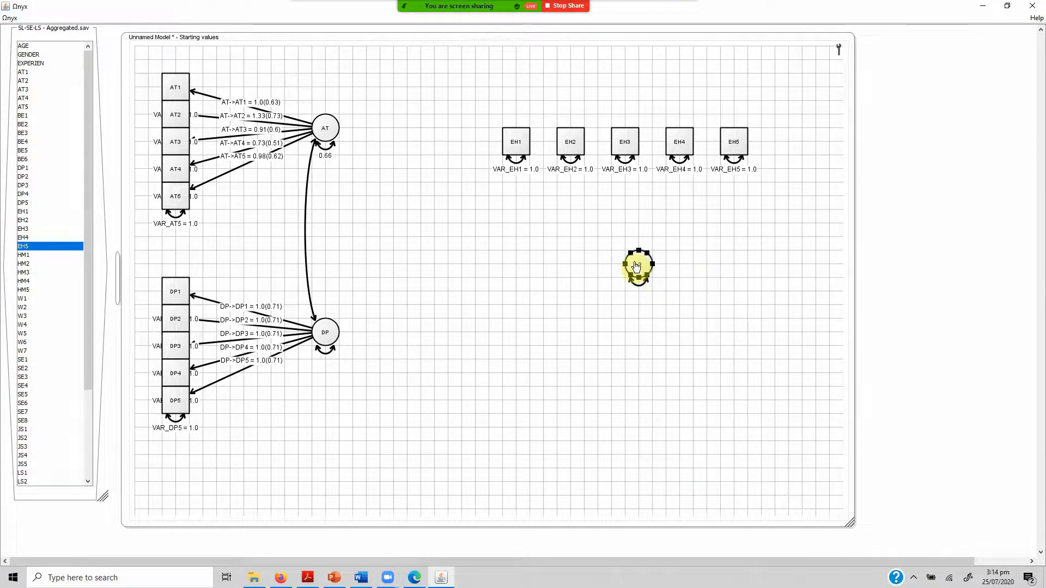
Draw regression paths from the new latent variable to each of the indicators EH1, EH2, EH3, EH4 and EH5.
left_click_drag(637, 267, 517, 144)
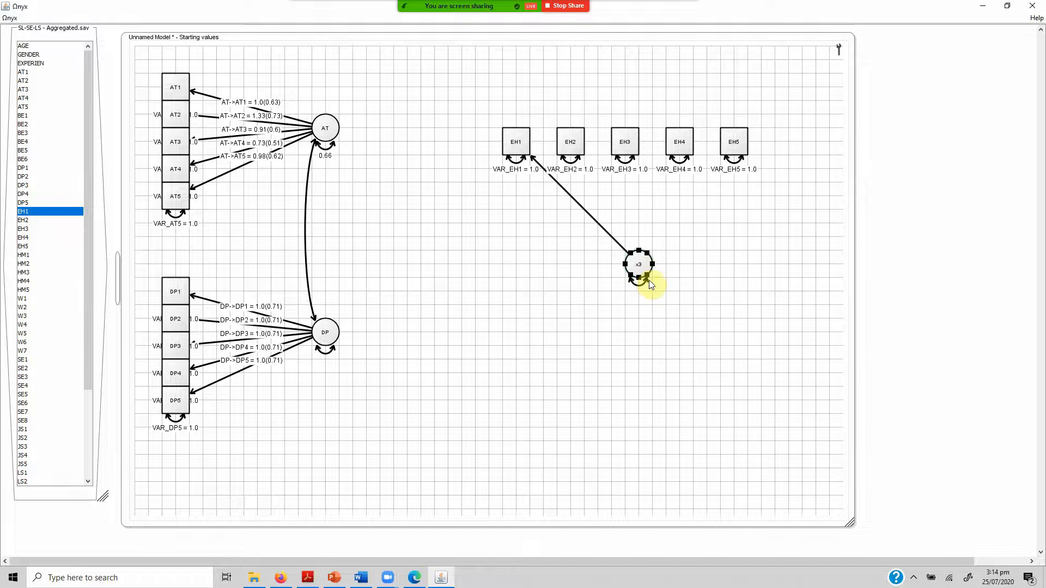
left_click_drag(639, 267, 567, 140)
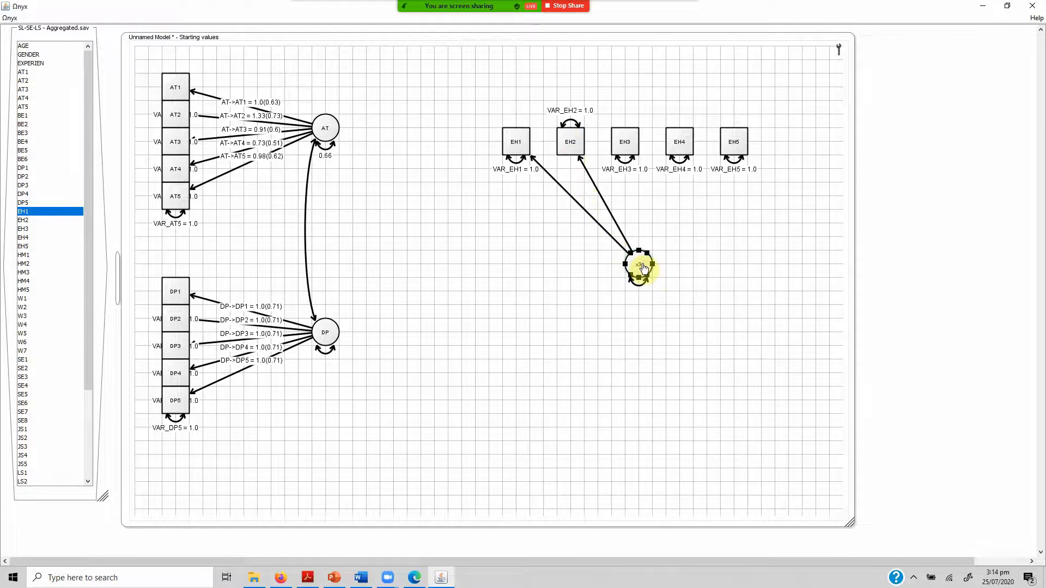
left_click_drag(644, 267, 626, 152)
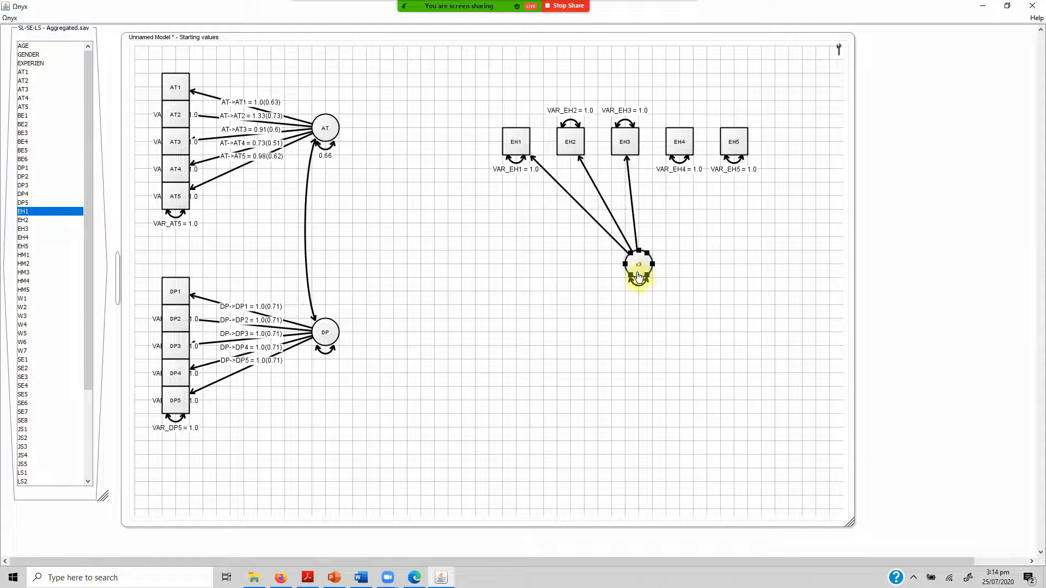
left_click_drag(644, 272, 680, 146)
left_click_drag(645, 273, 734, 150)
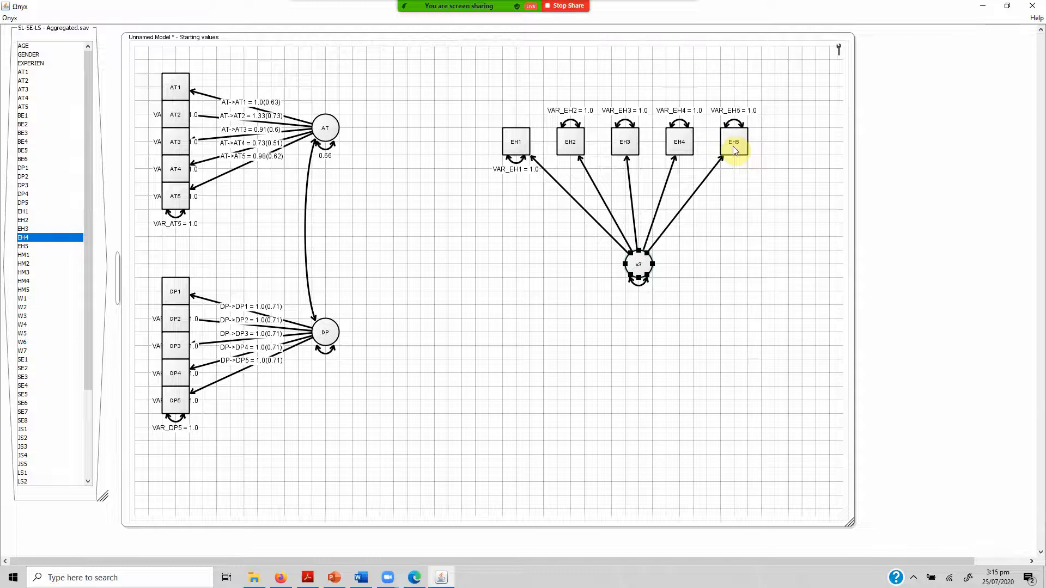
Free the parameters of all five paths to EH1 through EH5 together and show their standardized estimates.
left_click_drag(730, 187, 549, 213)
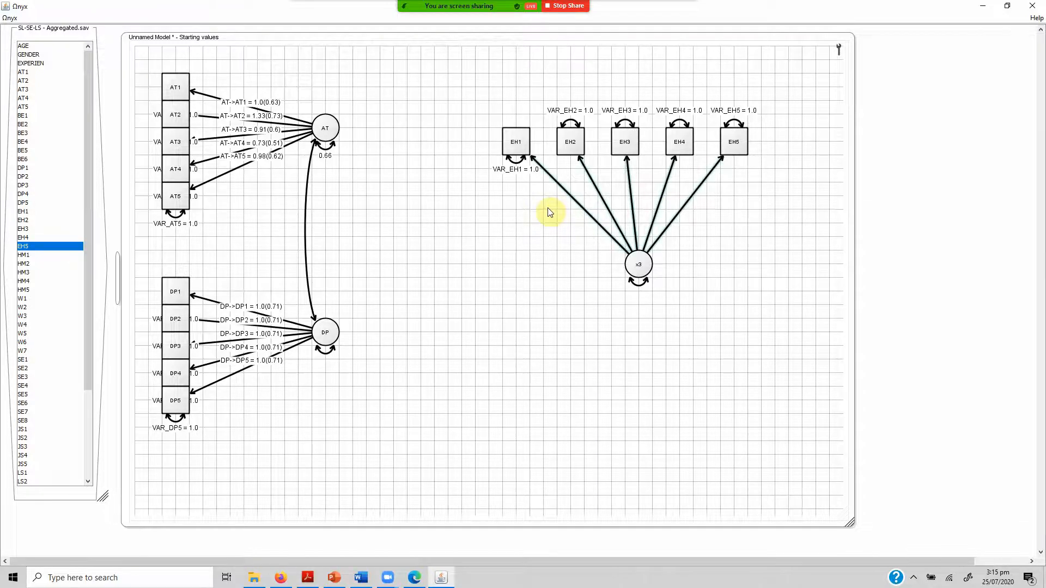
right_click(582, 209)
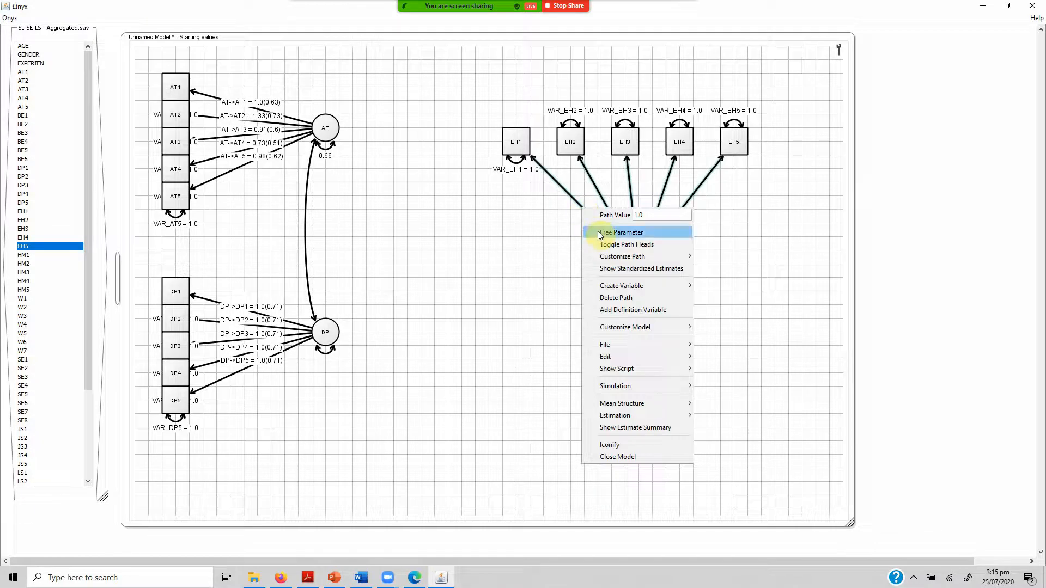
left_click(597, 231)
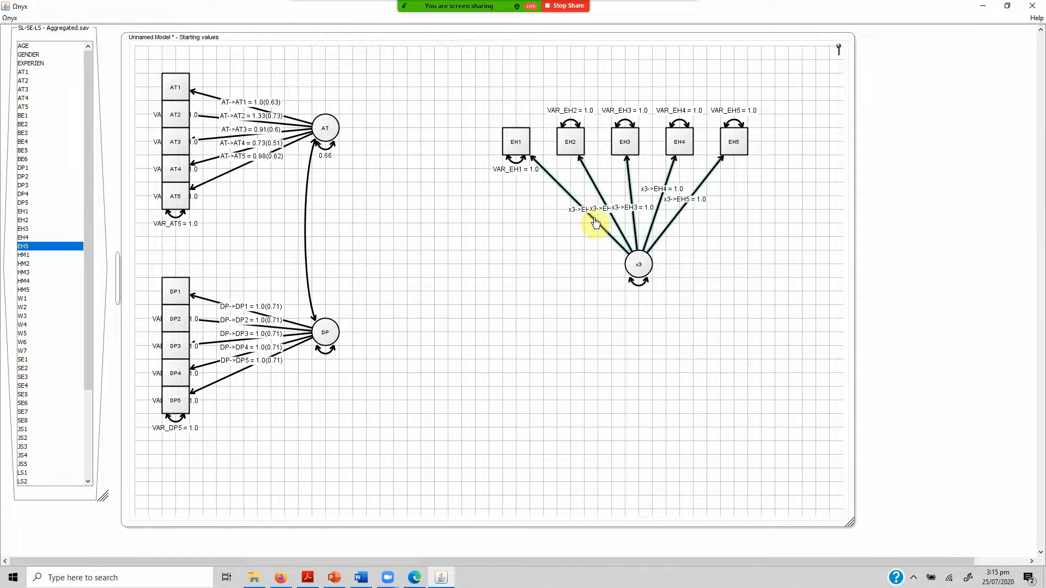
right_click(595, 218)
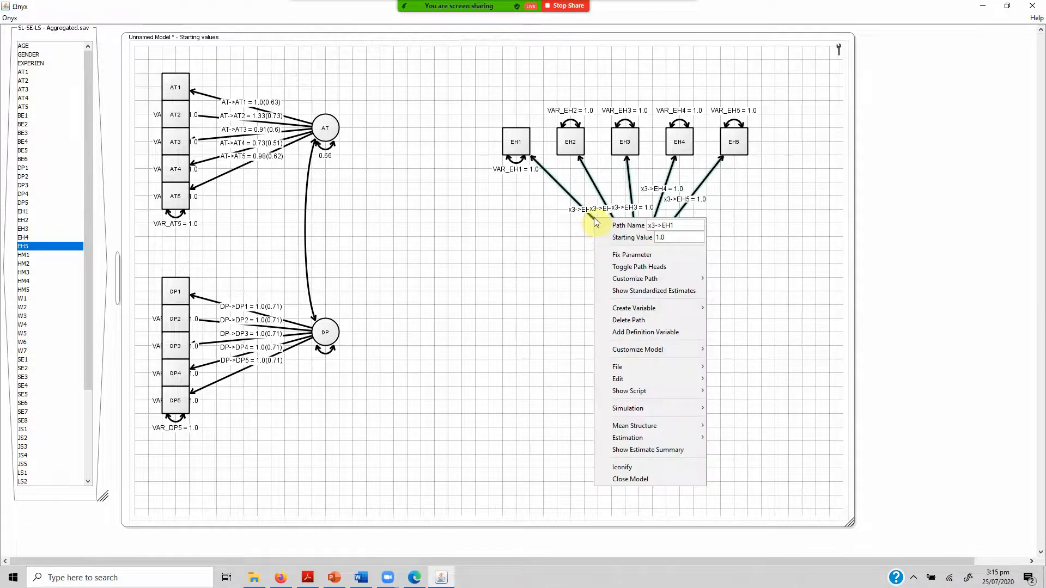
left_click(632, 291)
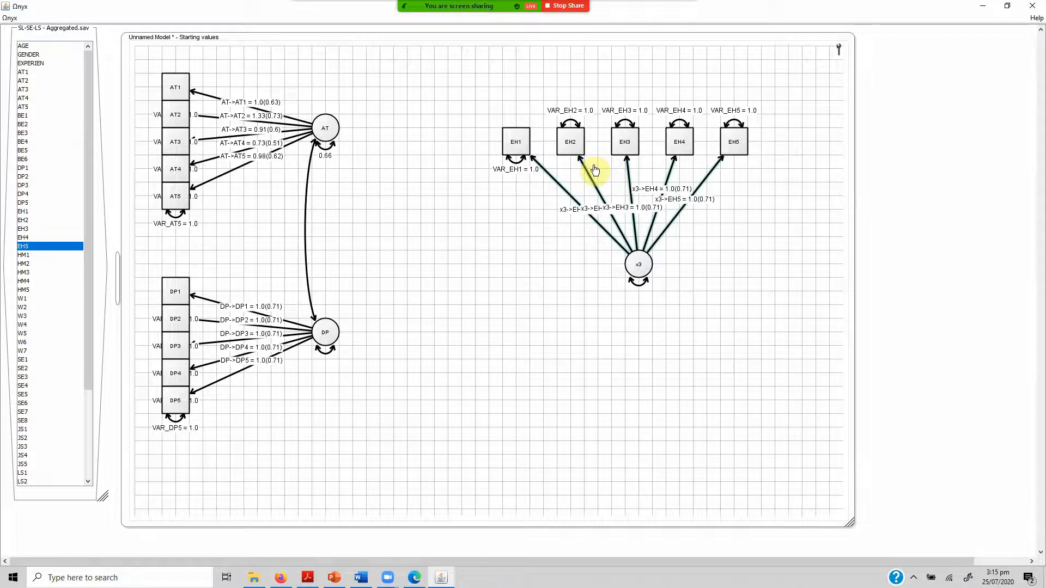
Rename the latent variable below the EH indicators as EH.
right_click(638, 266)
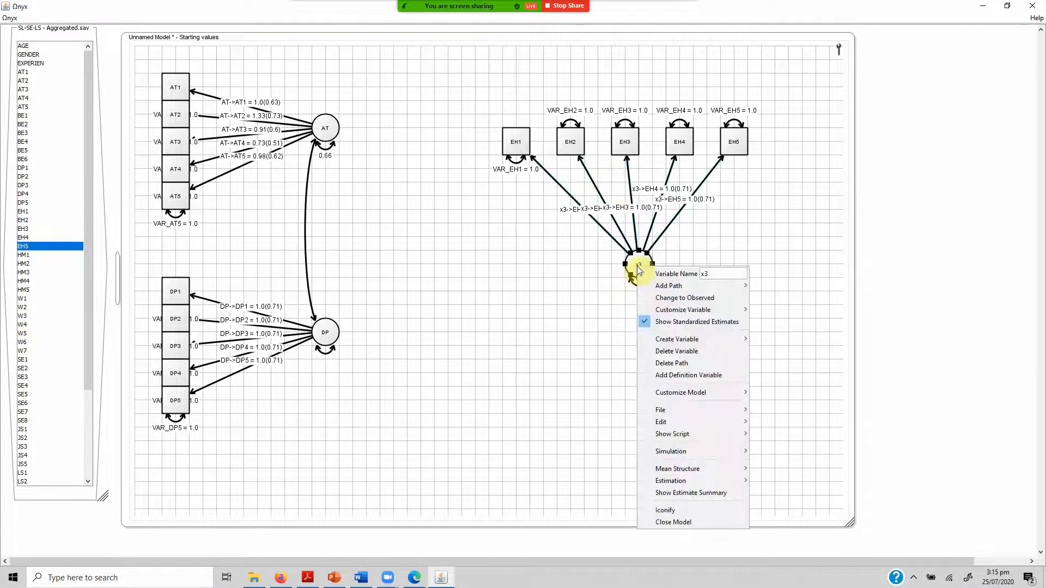
left_click(717, 275)
key("BackSpace")
key("BackSpace")
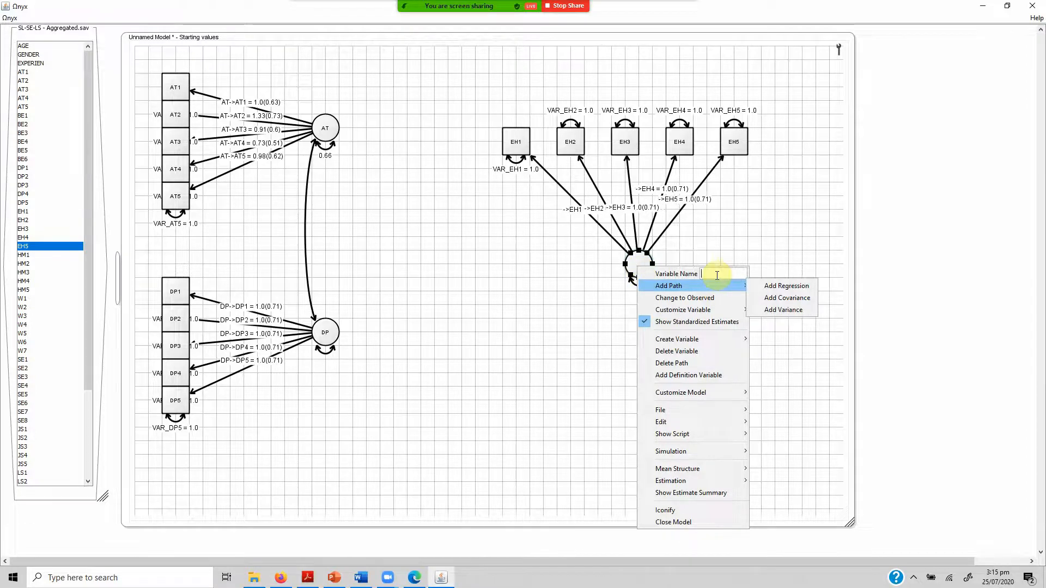
type("EH")
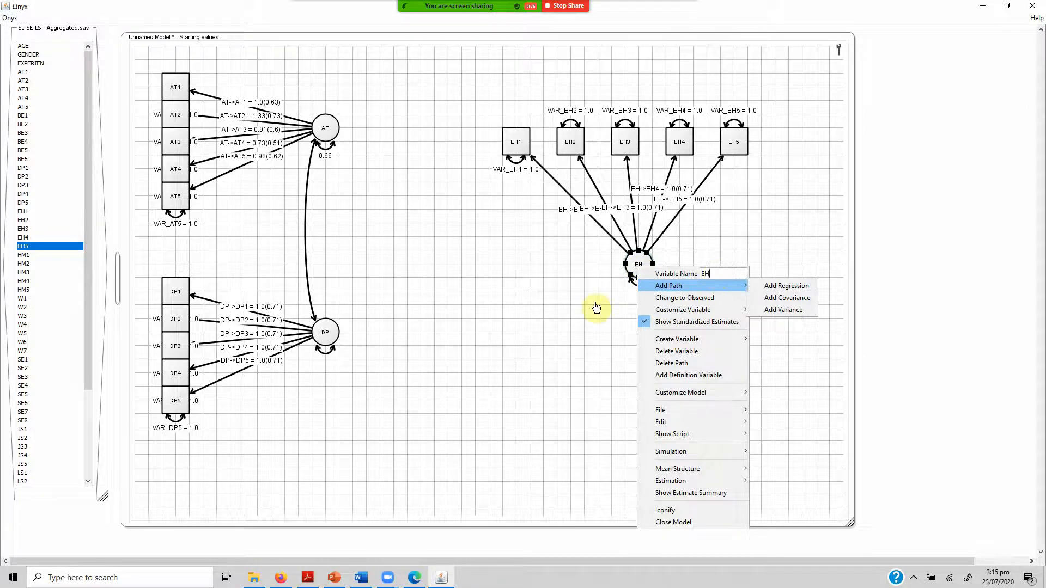
left_click(557, 269)
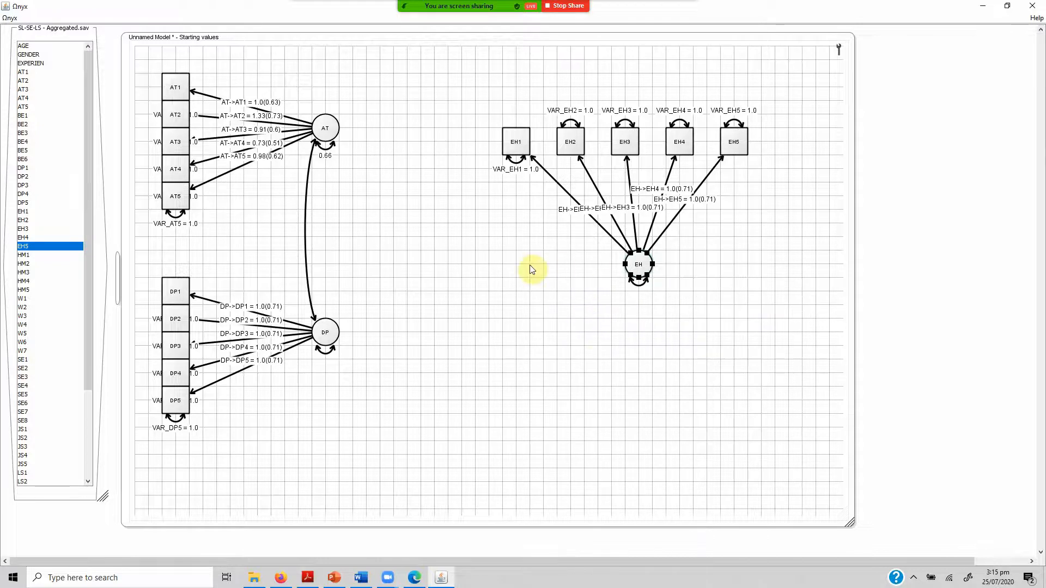
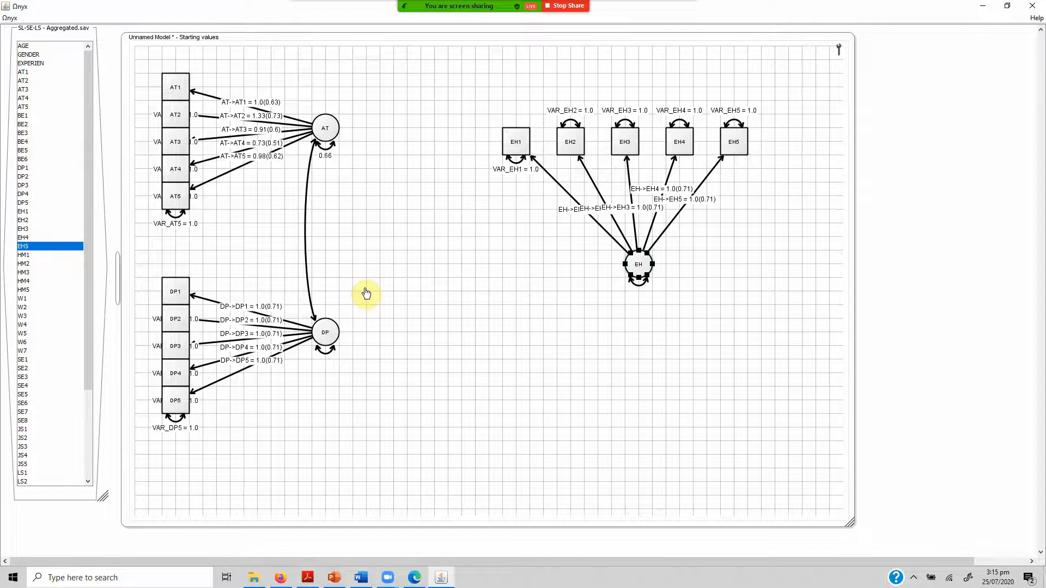
Add covariance paths from the EH latent variable to the AT and DP latent variables.
right_click(632, 269)
mouse_move(690, 286)
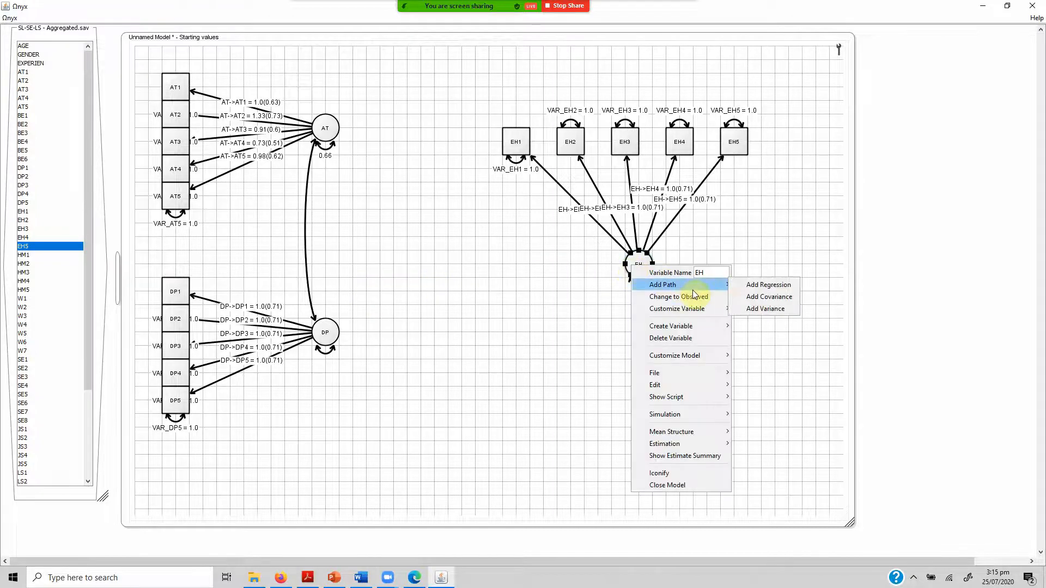
left_click(747, 296)
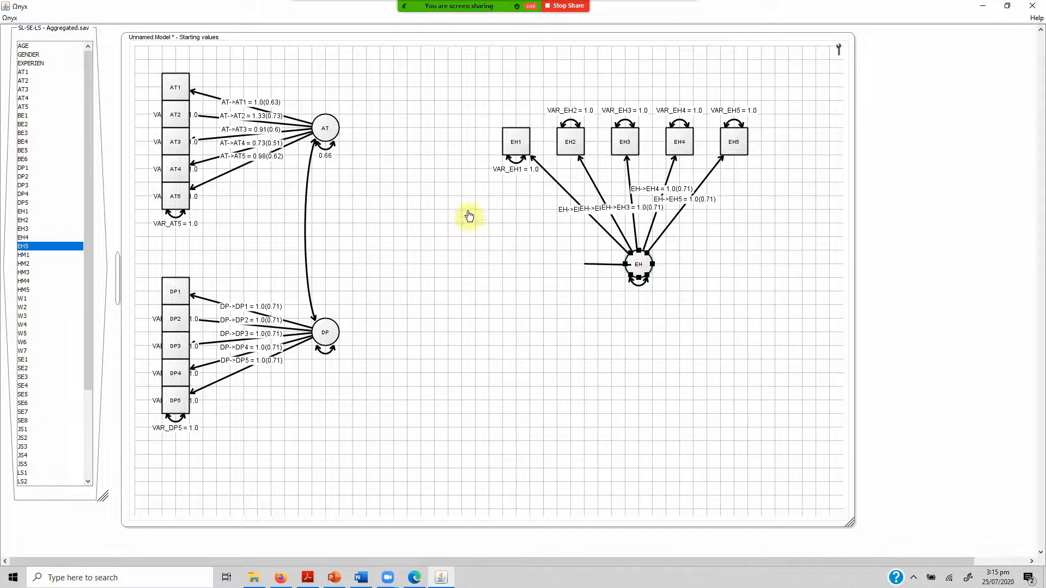
left_click(327, 135)
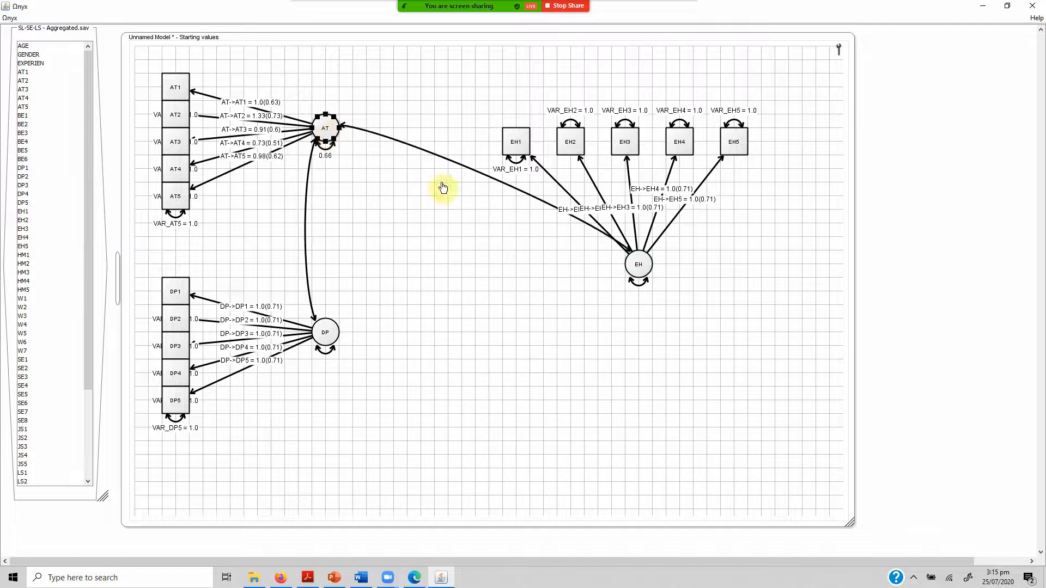
right_click(642, 273)
mouse_move(671, 288)
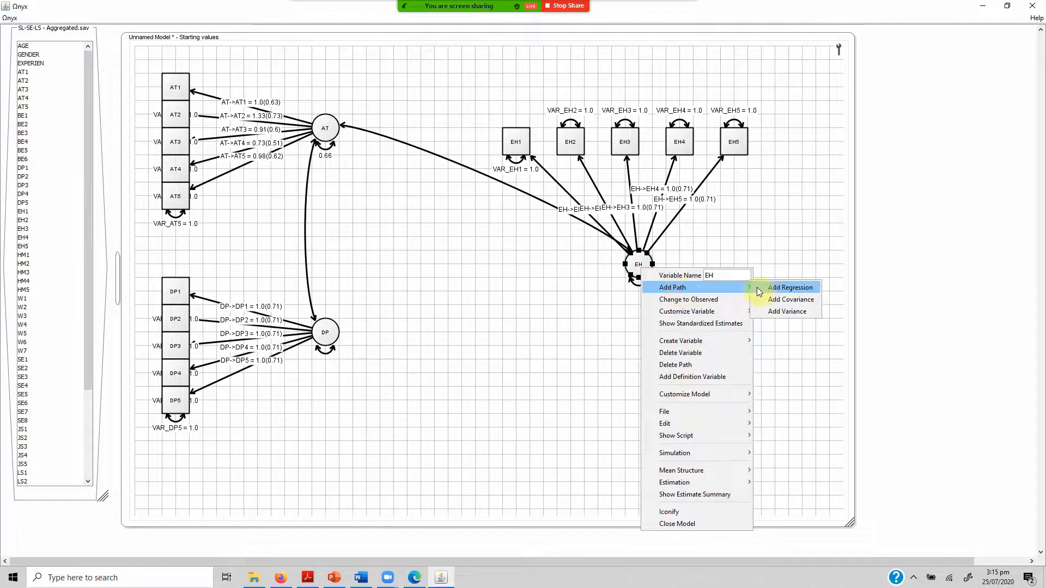
left_click(766, 300)
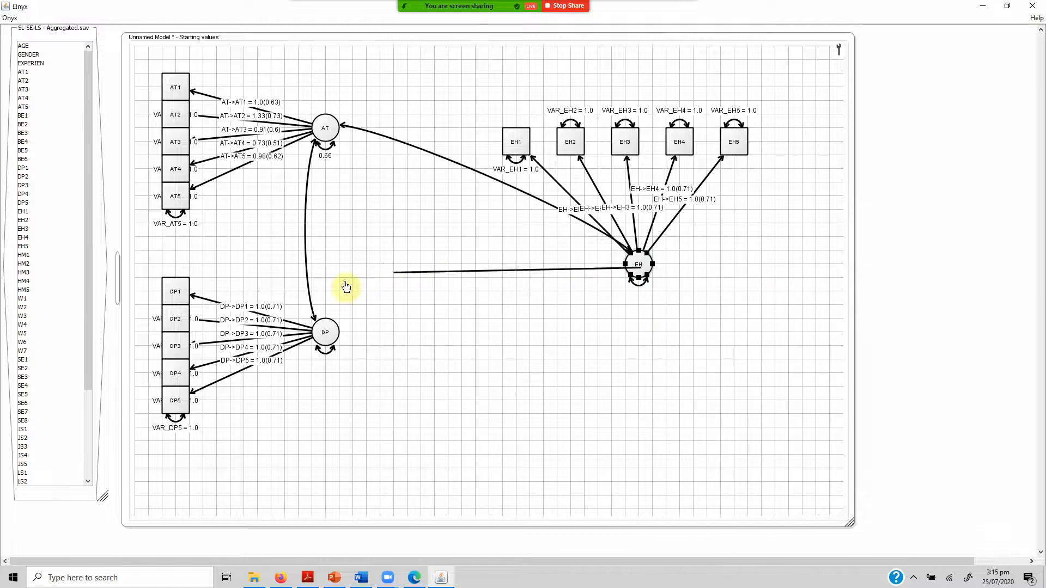
left_click(321, 334)
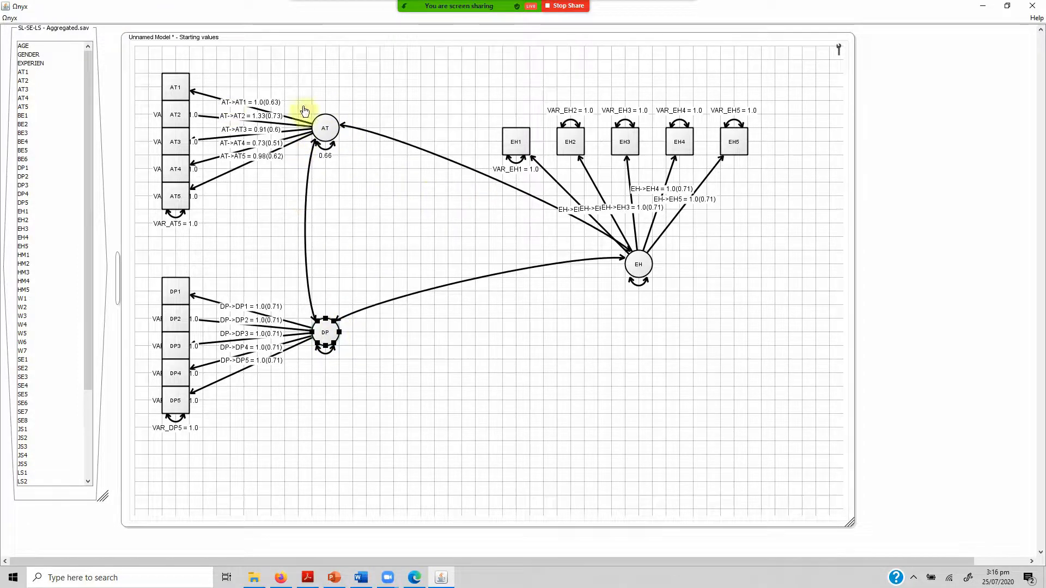
Move the AT factor with its indicators to the upper-left corner of the model and the DP factor group directly beneath it.
left_click_drag(144, 56, 357, 251)
left_click_drag(327, 137, 312, 114)
left_click(334, 388)
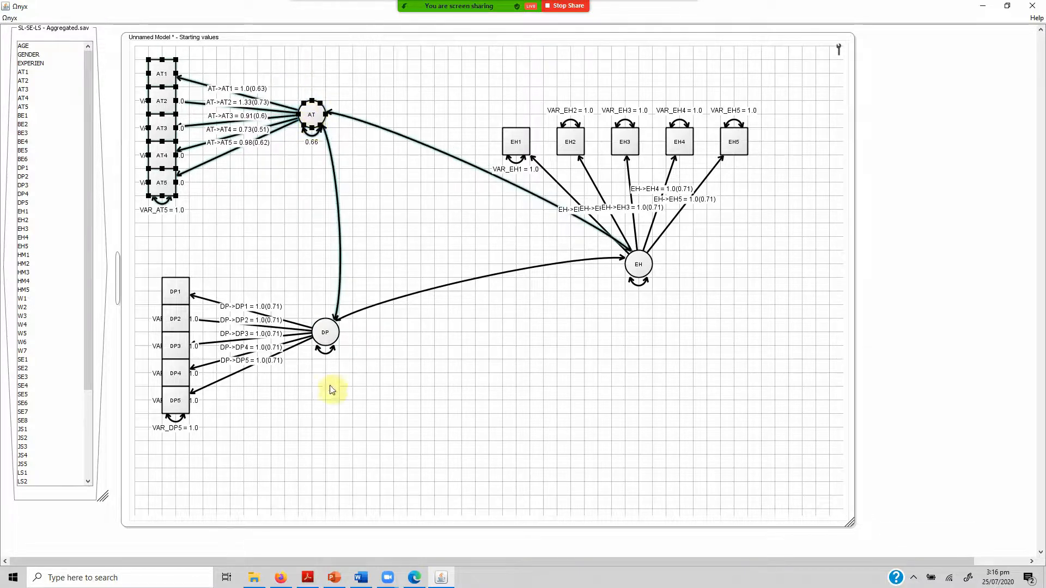
left_click_drag(327, 334, 331, 358)
left_click_drag(145, 267, 354, 453)
left_click_drag(321, 352, 306, 284)
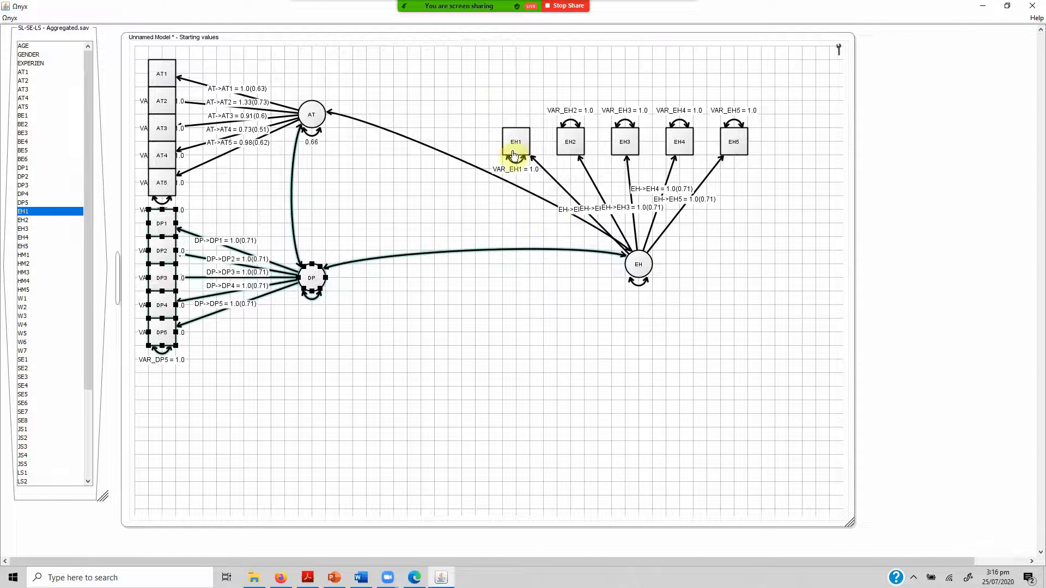
Pack the indicators EH1 to EH5 side by side in a row and move the whole EH factor group below the DP factor.
left_click_drag(517, 146, 544, 148)
left_click_drag(625, 144, 599, 145)
left_click_drag(678, 144, 625, 146)
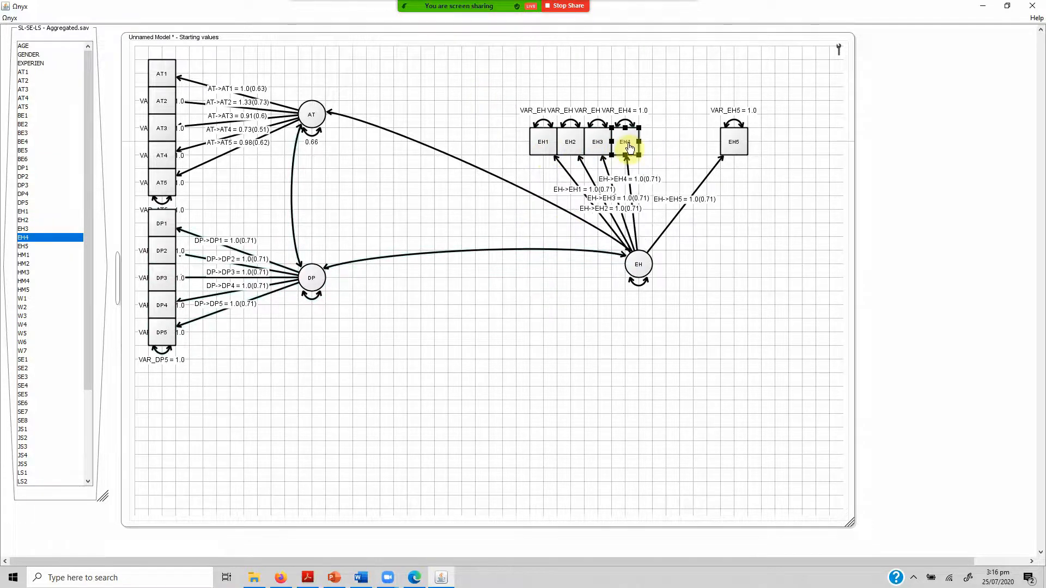
left_click_drag(742, 155, 661, 145)
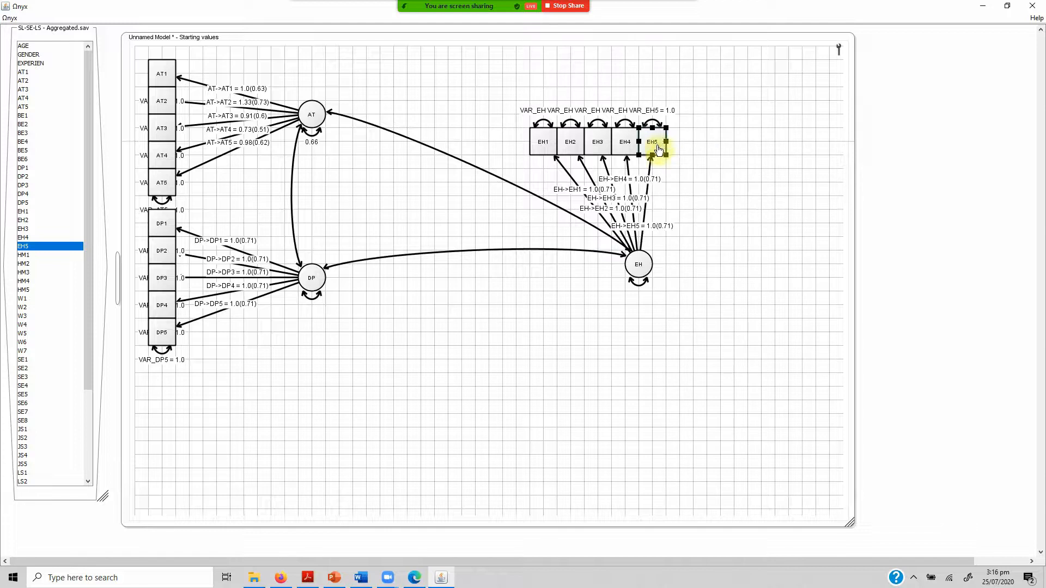
left_click_drag(502, 89, 685, 329)
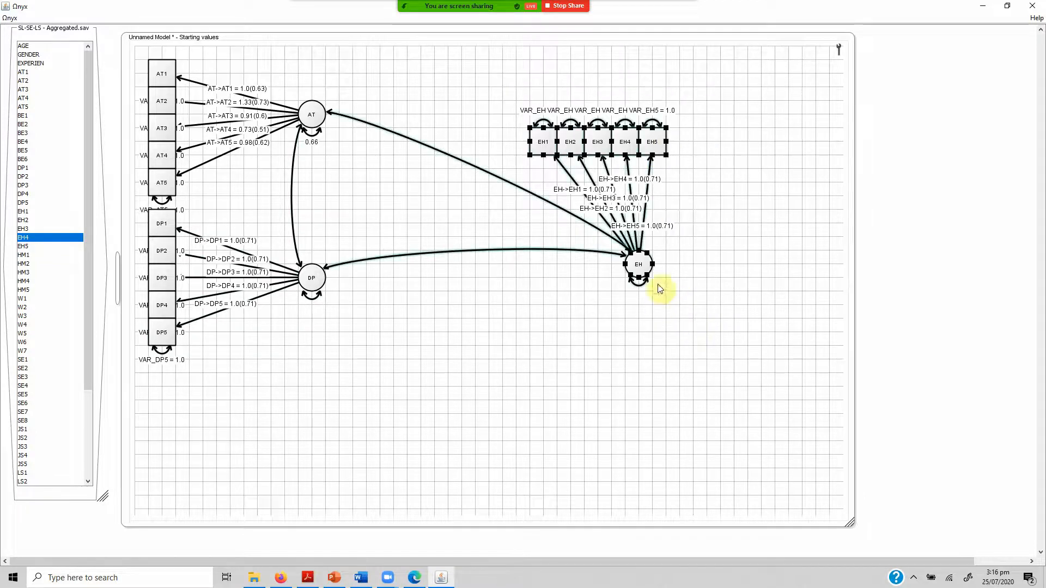
left_click_drag(648, 295, 401, 485)
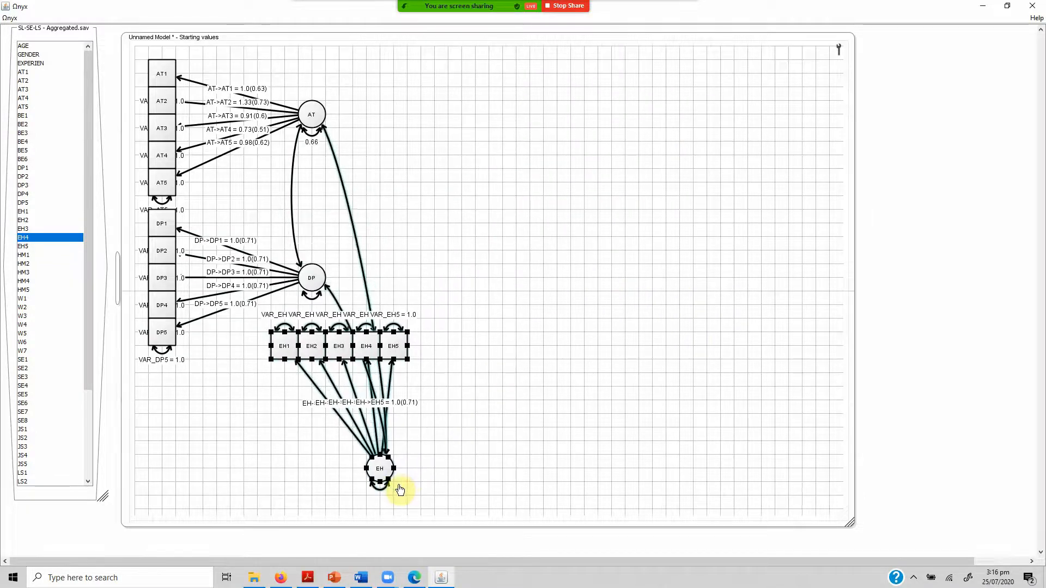
Stack the indicators EH1 to EH5 in a column directly below the DP indicators.
left_click(388, 358)
left_click(447, 321)
left_click_drag(463, 316, 265, 430)
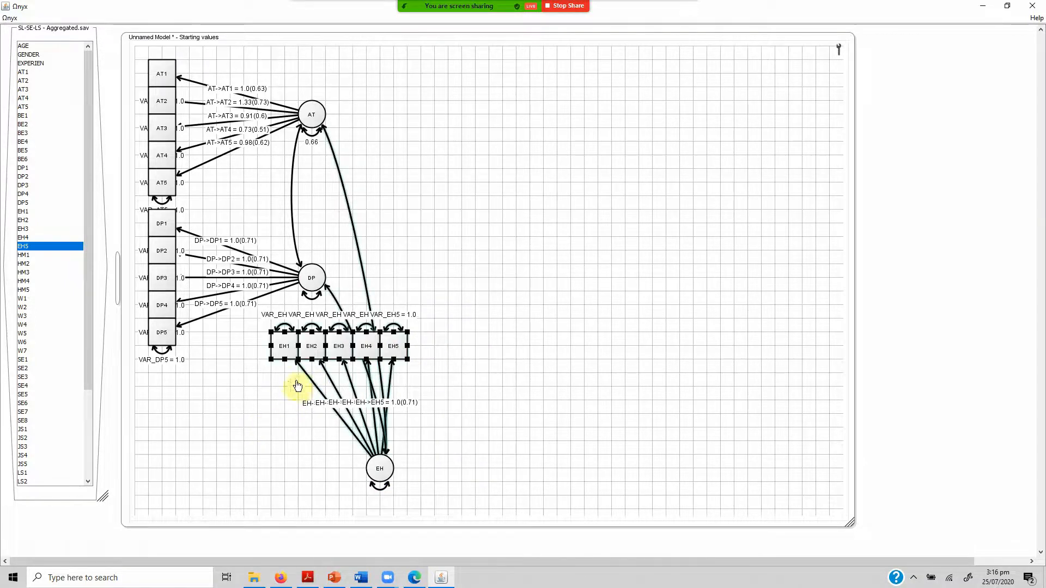
left_click_drag(285, 350, 161, 377)
left_click(181, 455)
left_click_drag(199, 486, 160, 429)
left_click_drag(247, 485, 162, 456)
left_click_drag(262, 486, 158, 486)
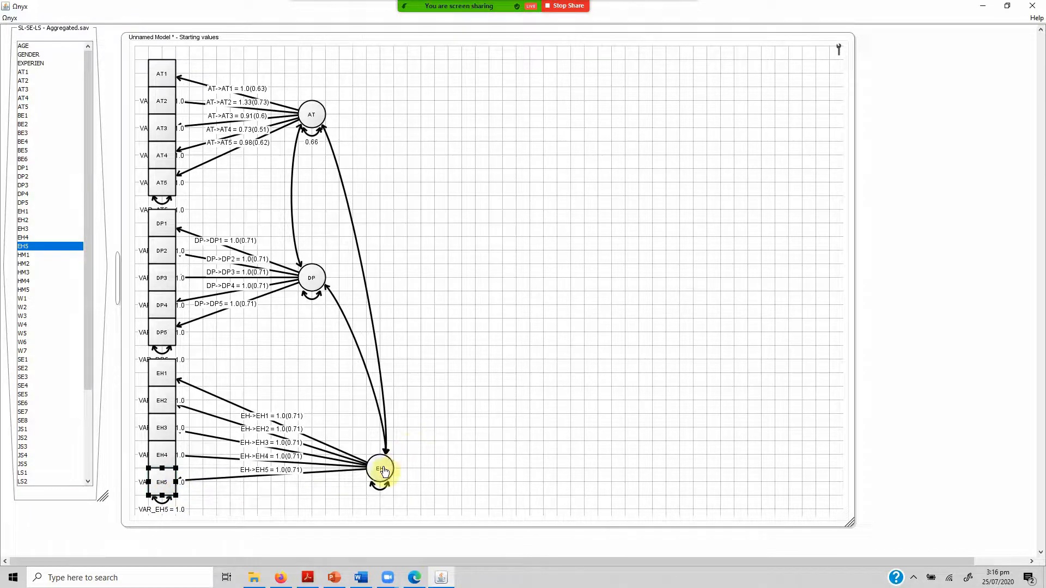
Line up the EH latent variable beneath AT and shift the DP latent variable slightly closer to its indicators.
left_click_drag(383, 471, 322, 433)
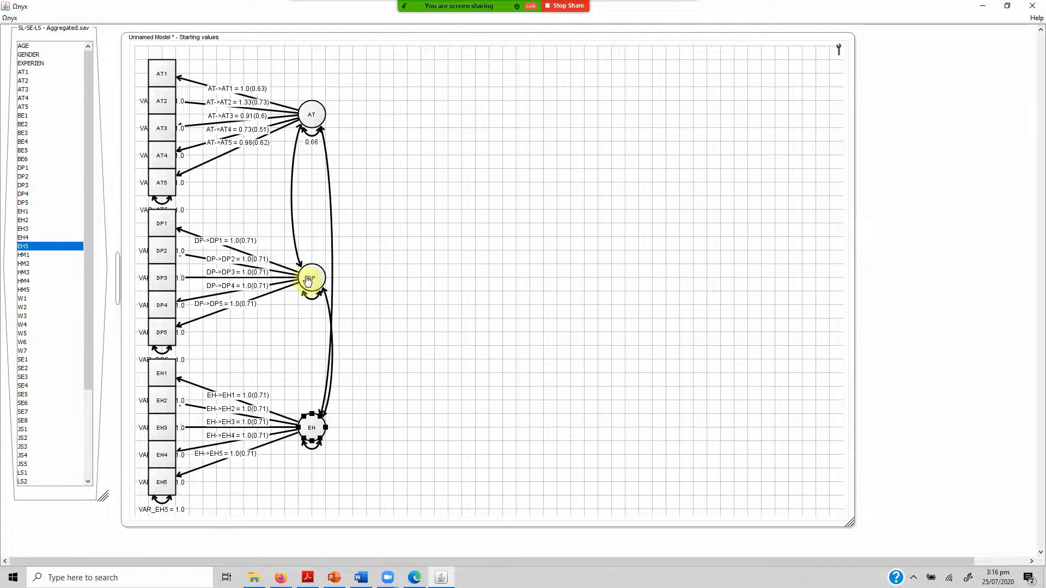
left_click_drag(307, 281, 332, 281)
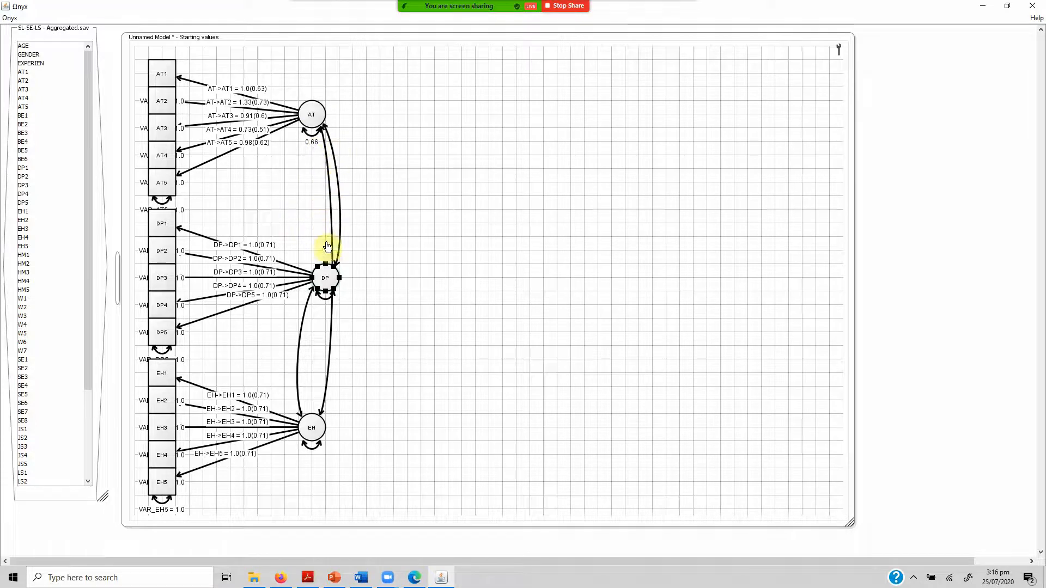
left_click_drag(326, 284, 300, 283)
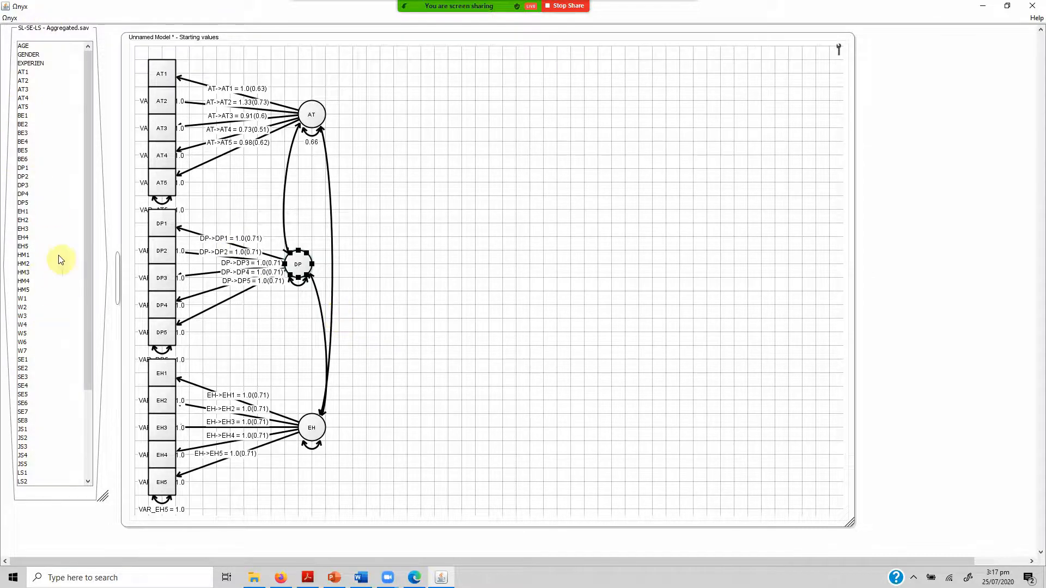
Show the model's estimate summary and request its best ML estimate.
left_click_drag(22, 177, 518, 279)
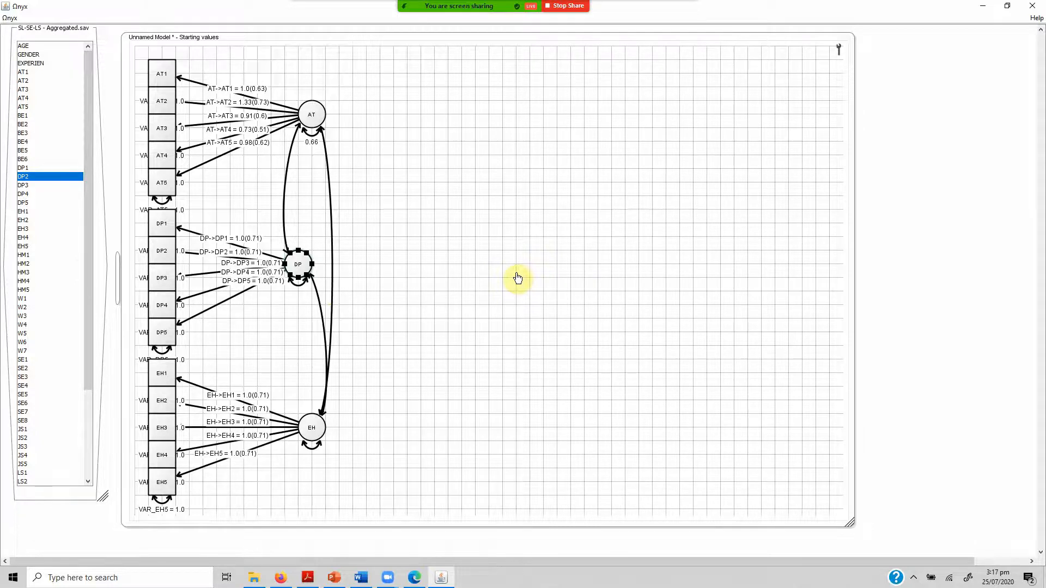
right_click(517, 274)
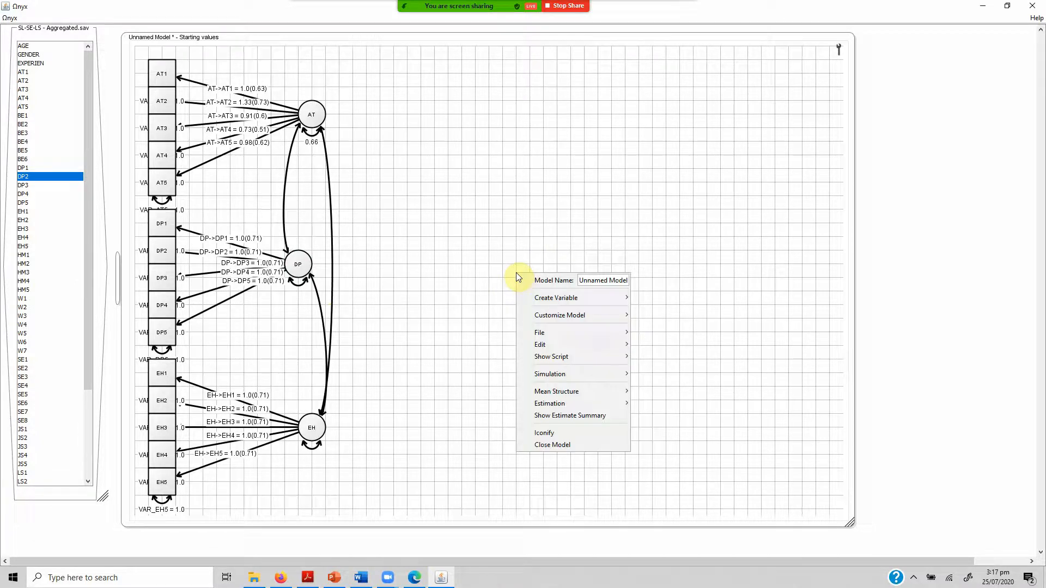
left_click(599, 417)
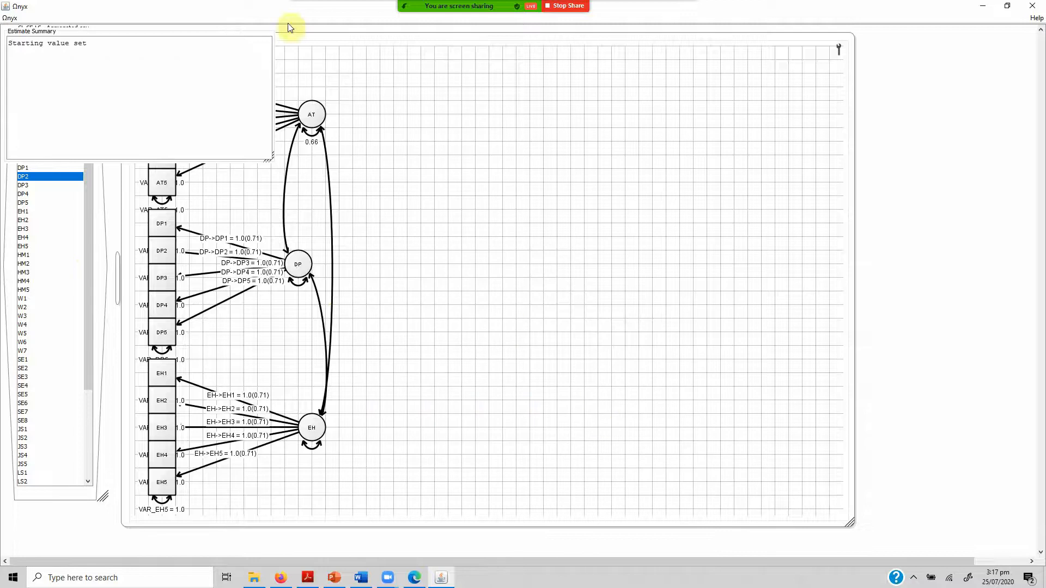
right_click(466, 216)
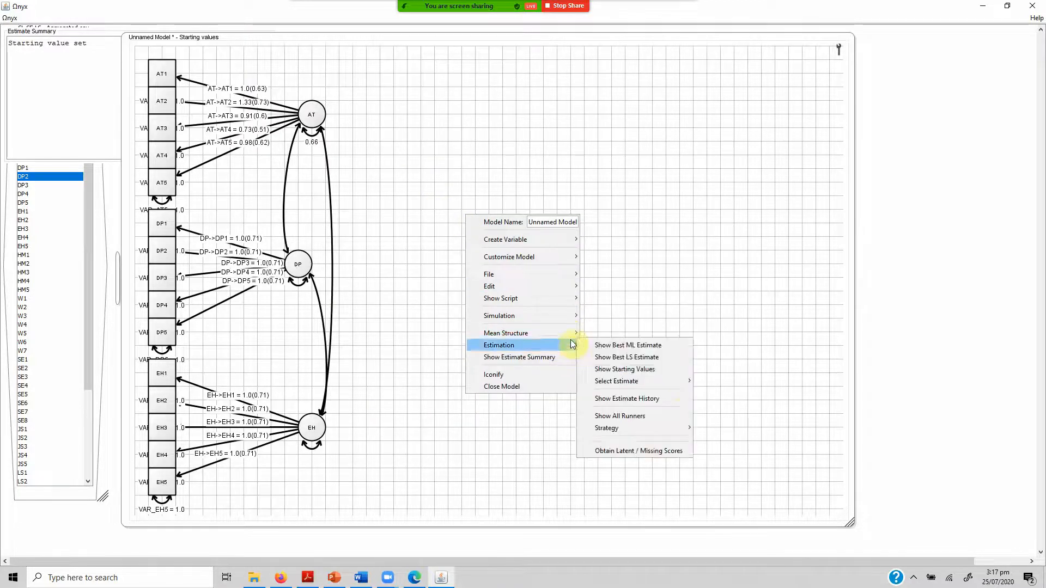
left_click(602, 346)
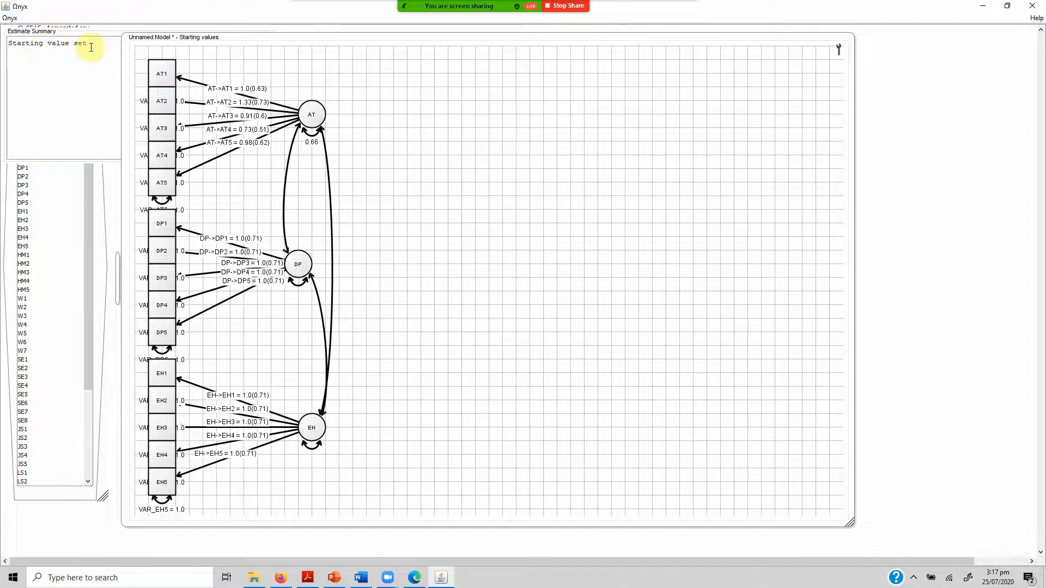
Send the SL-SE-LS - Aggregated.sav data to the unnamed model and check the model's estimation status.
right_click(66, 496)
mouse_move(159, 478)
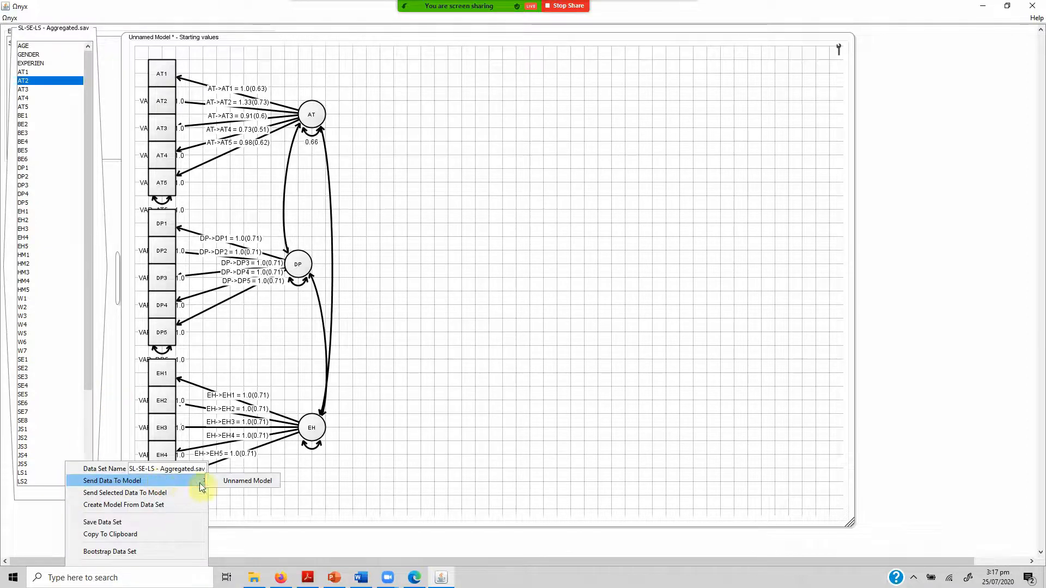
left_click(224, 484)
left_click(42, 185)
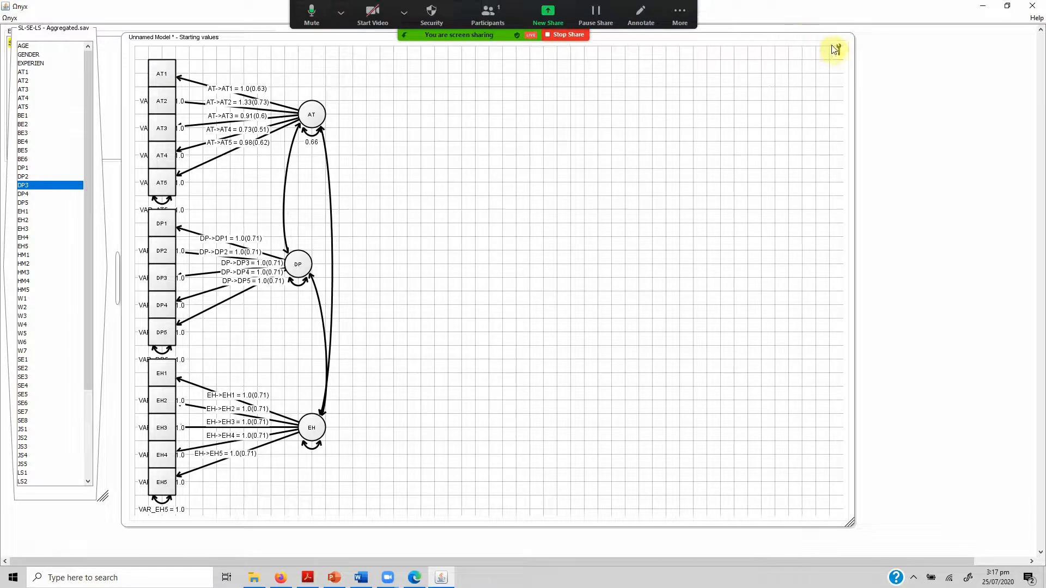
mouse_move(841, 55)
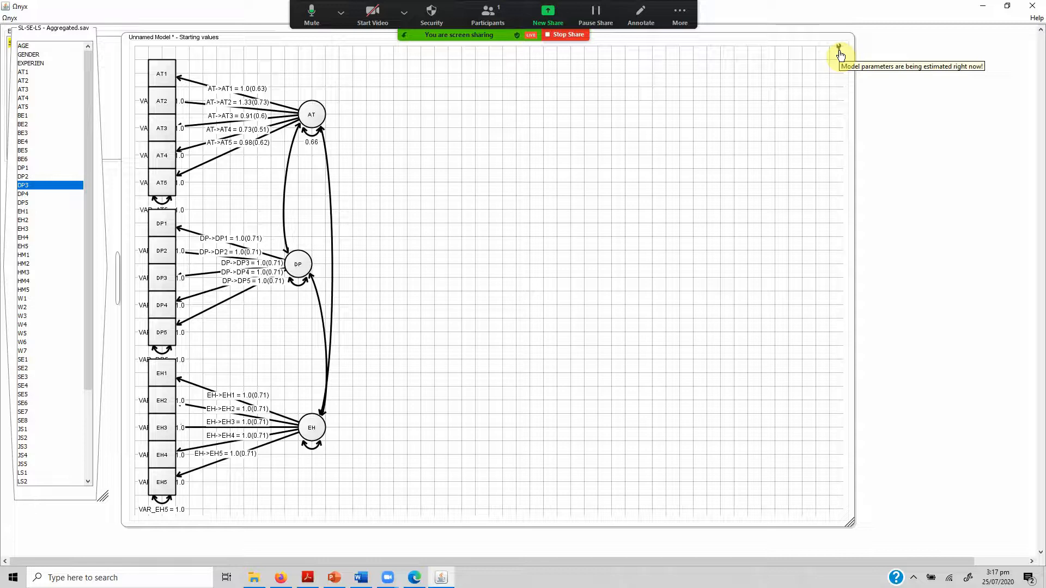
left_click(168, 413)
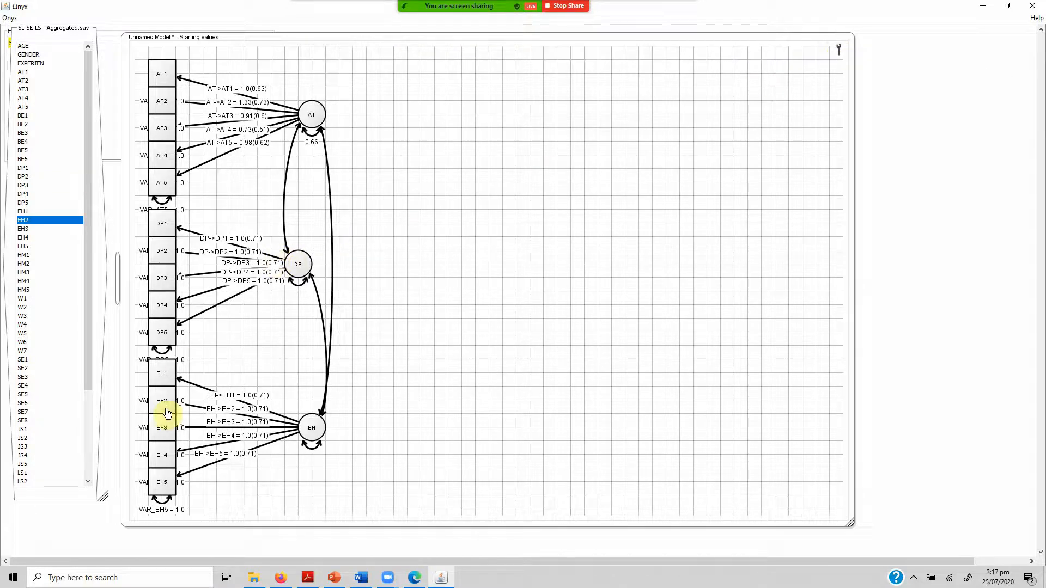
mouse_move(168, 414)
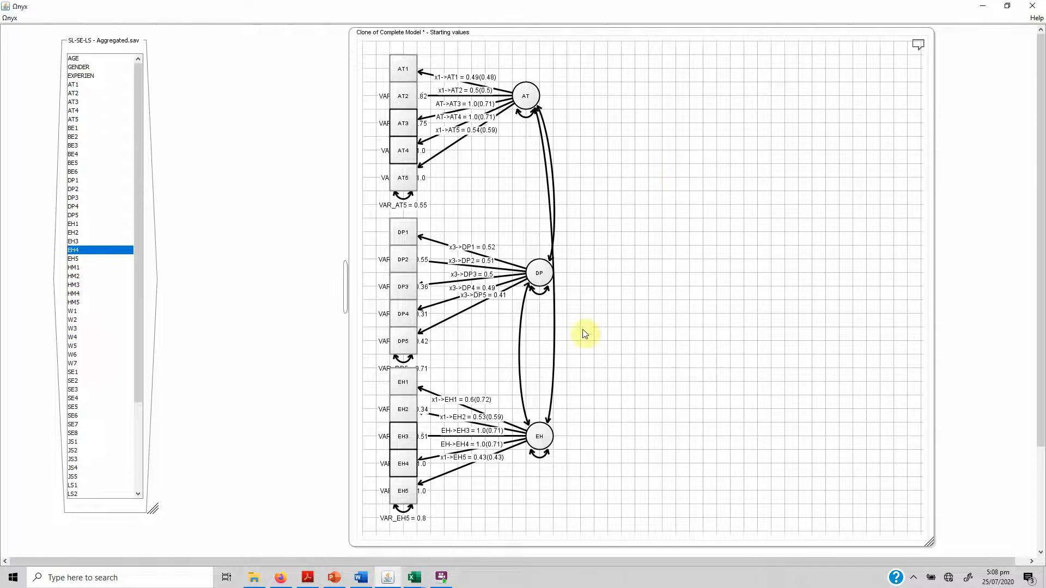
Free the covariance parameters between DP and EH, AT and EH, and AT and DP in the cloned complete model.
right_click(520, 346)
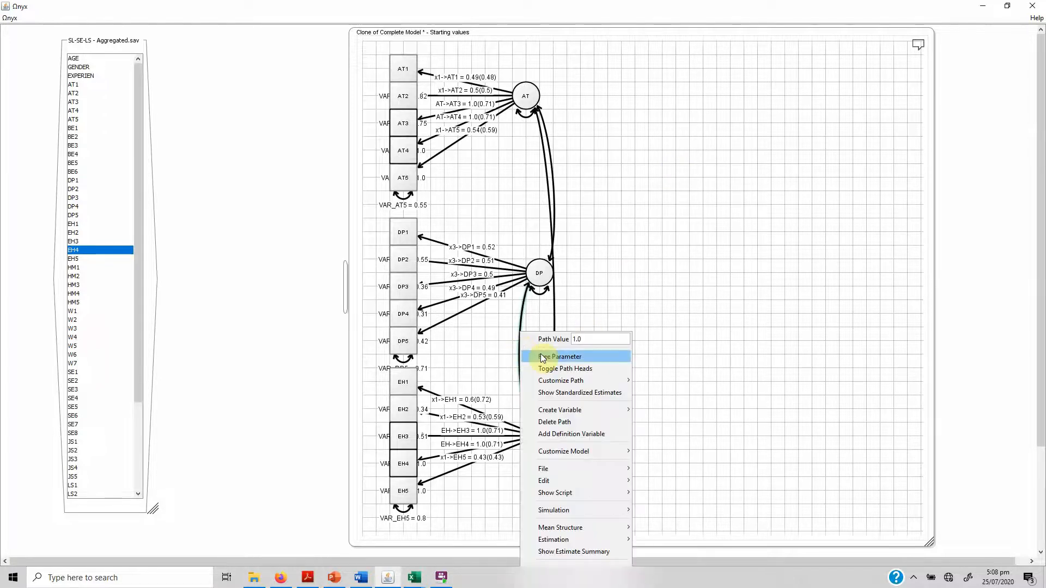
left_click(541, 357)
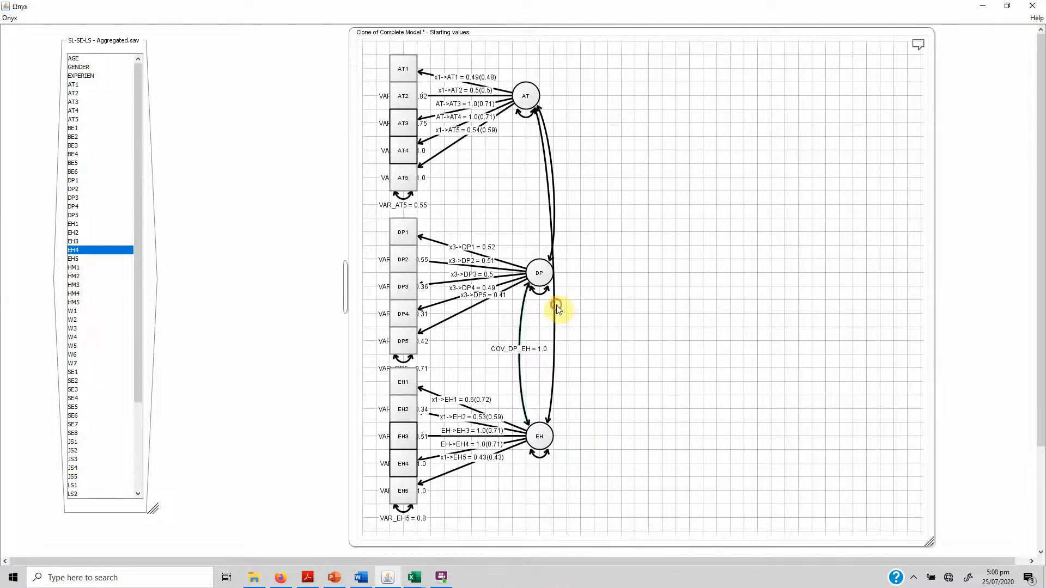
right_click(554, 306)
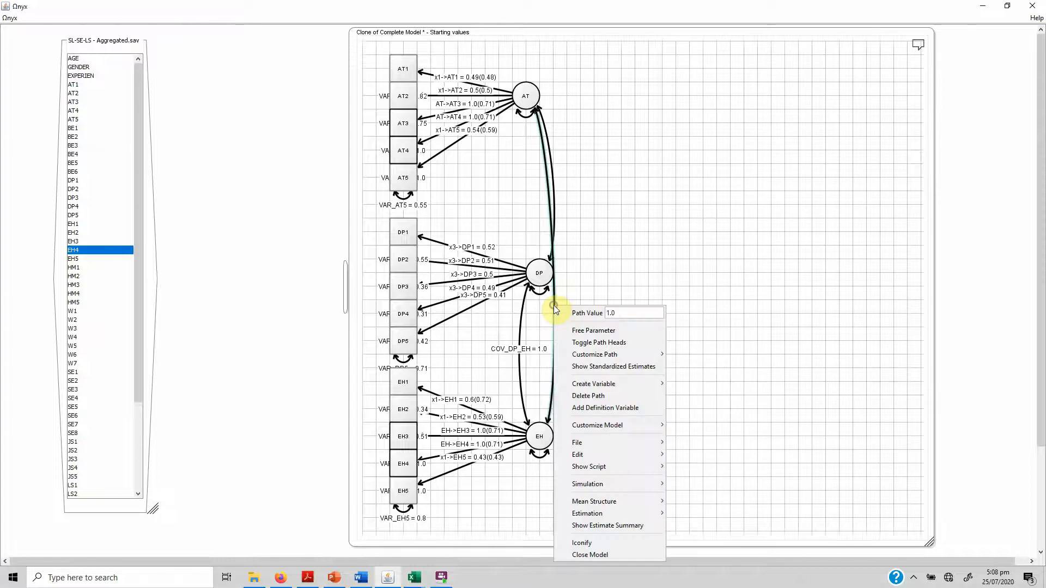
left_click(580, 329)
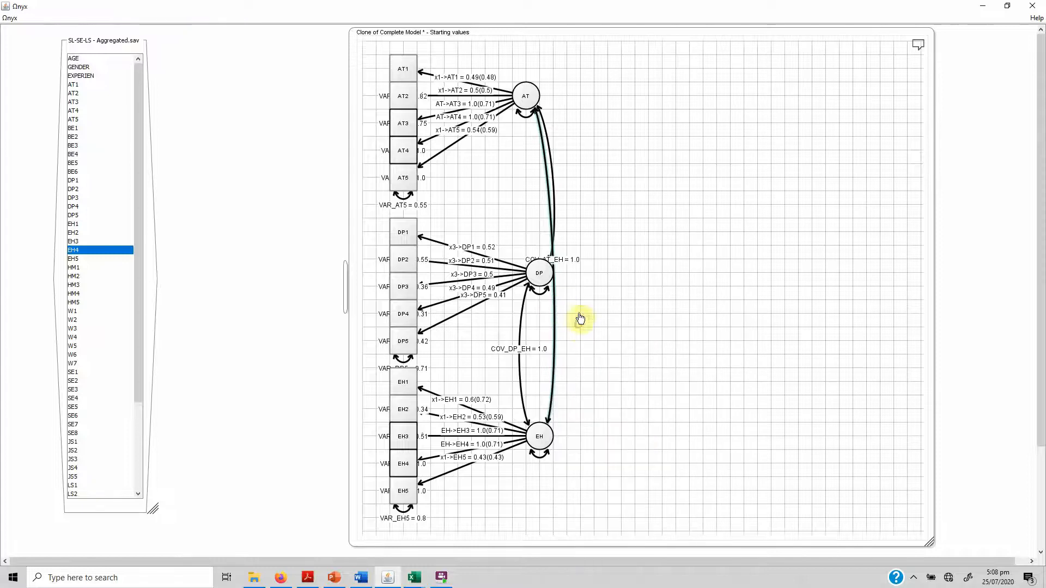
right_click(554, 173)
left_click(585, 195)
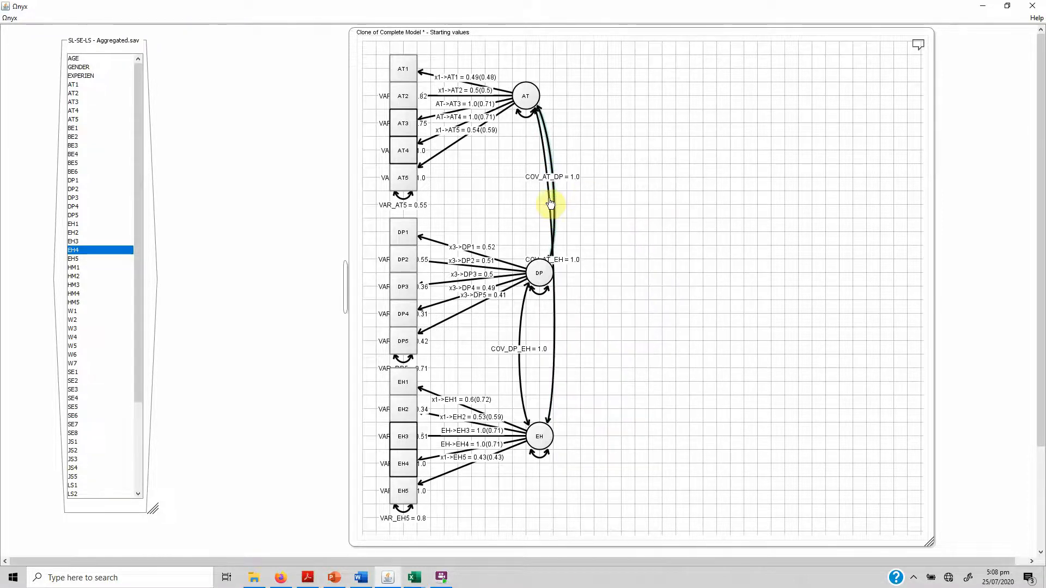
Show standardized estimates on the AT–EH and DP–EH covariance paths and leave the AT–EH covariance as a free parameter.
right_click(550, 203)
left_click(573, 231)
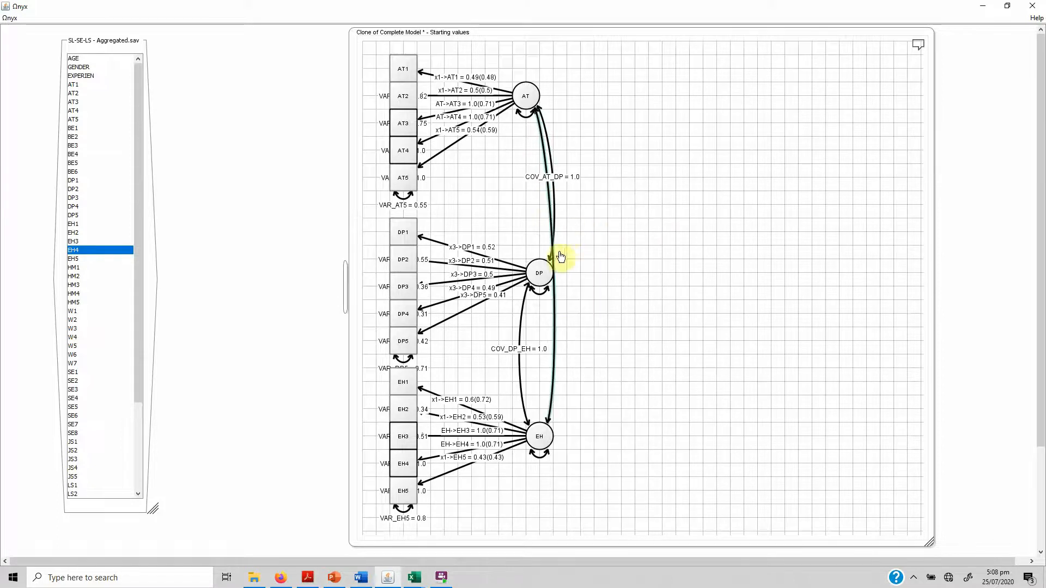
right_click(556, 309)
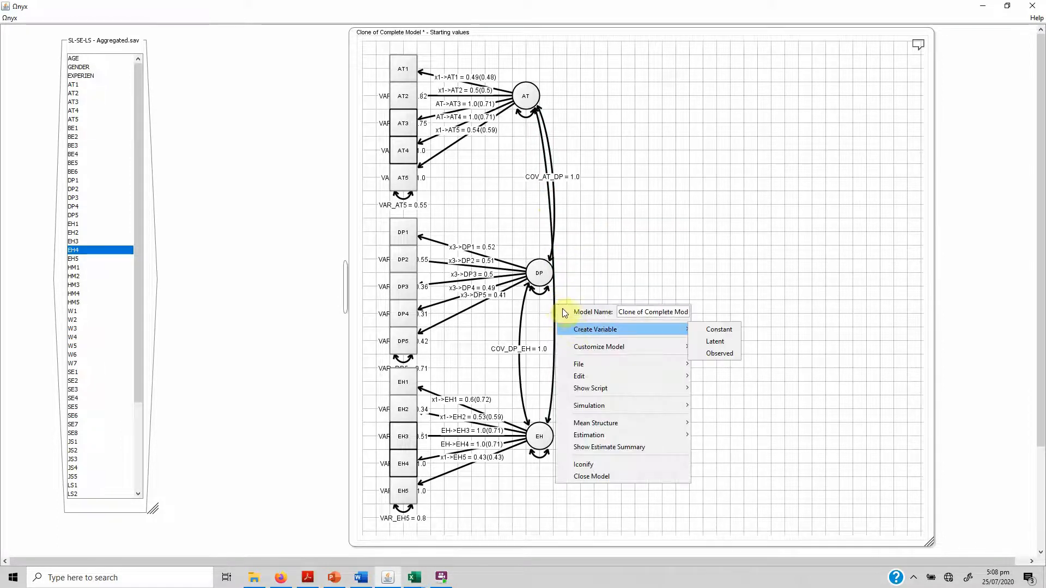
left_click(553, 297)
right_click(554, 299)
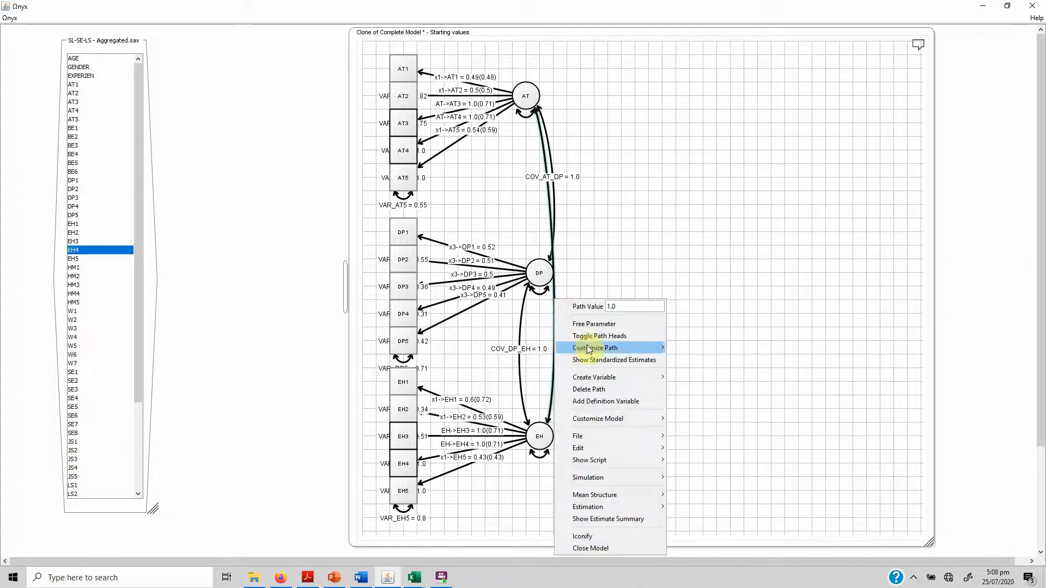
left_click(593, 359)
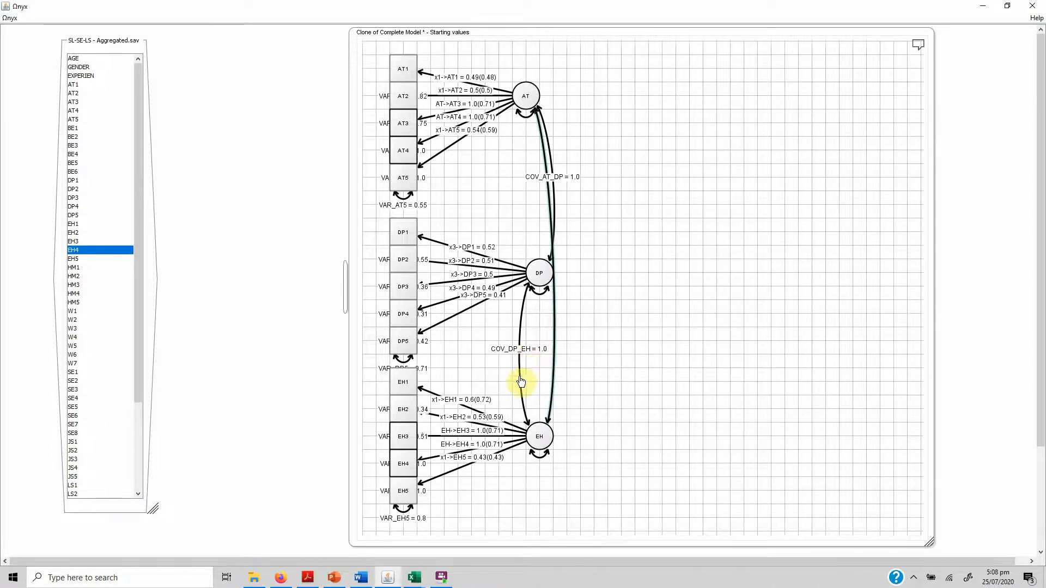
right_click(519, 378)
left_click(567, 327)
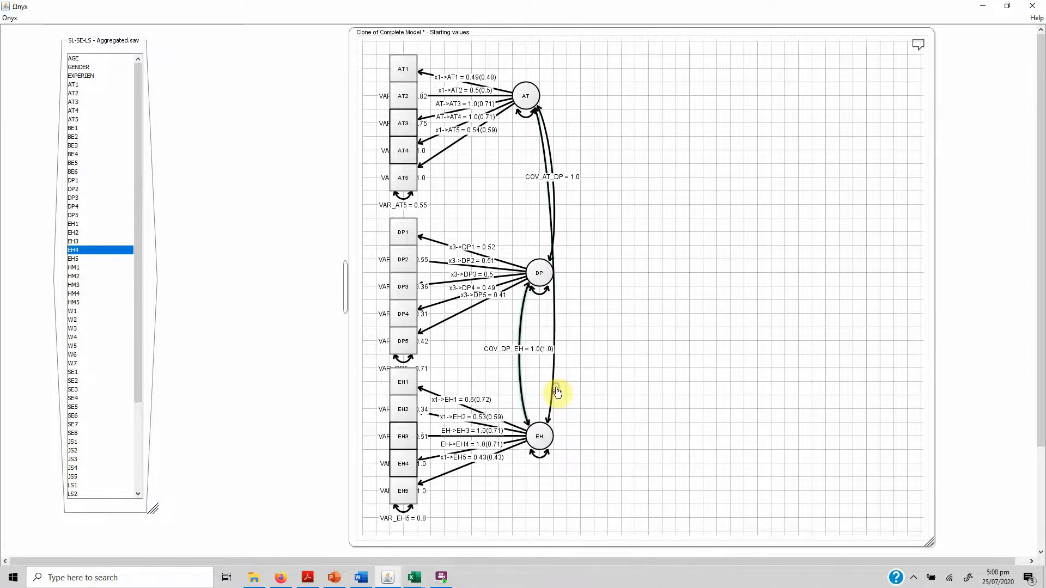
right_click(554, 318)
left_click(588, 347)
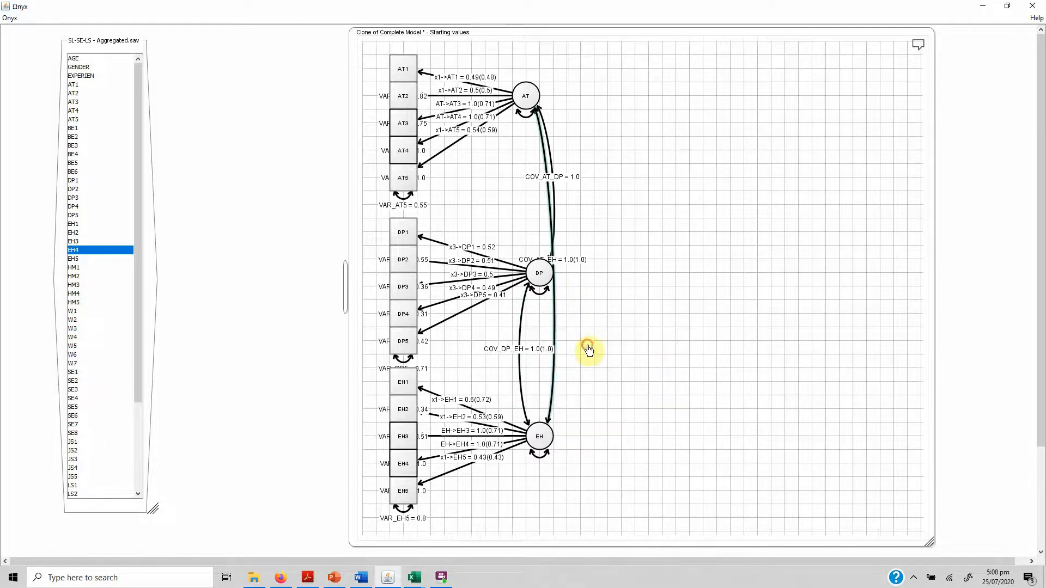
Try to move the DP latent variable closer to its indicators, clear of the AT–EH covariance path.
right_click(551, 152)
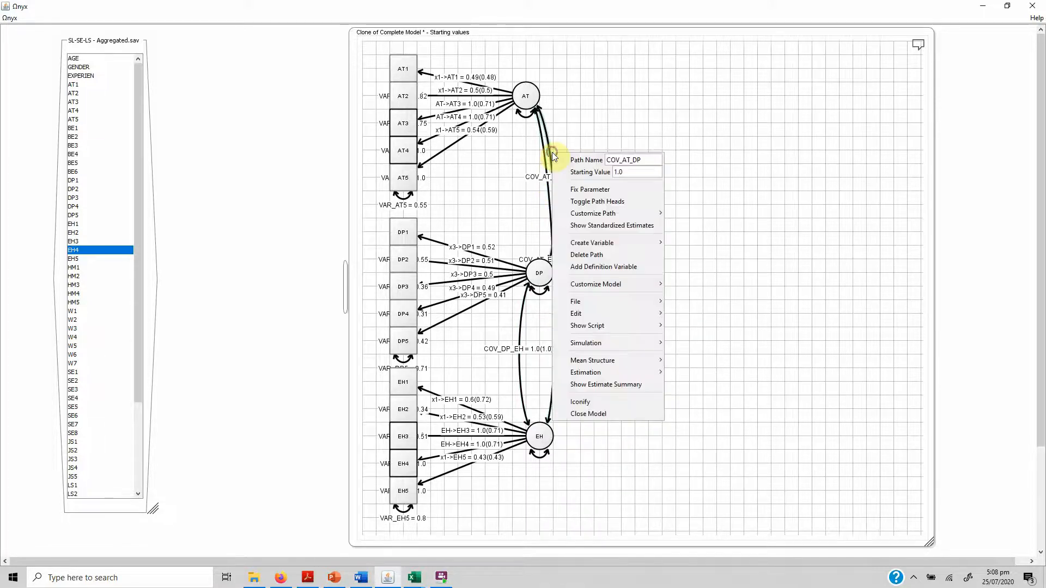
left_click(542, 187)
left_click_drag(542, 275, 492, 289)
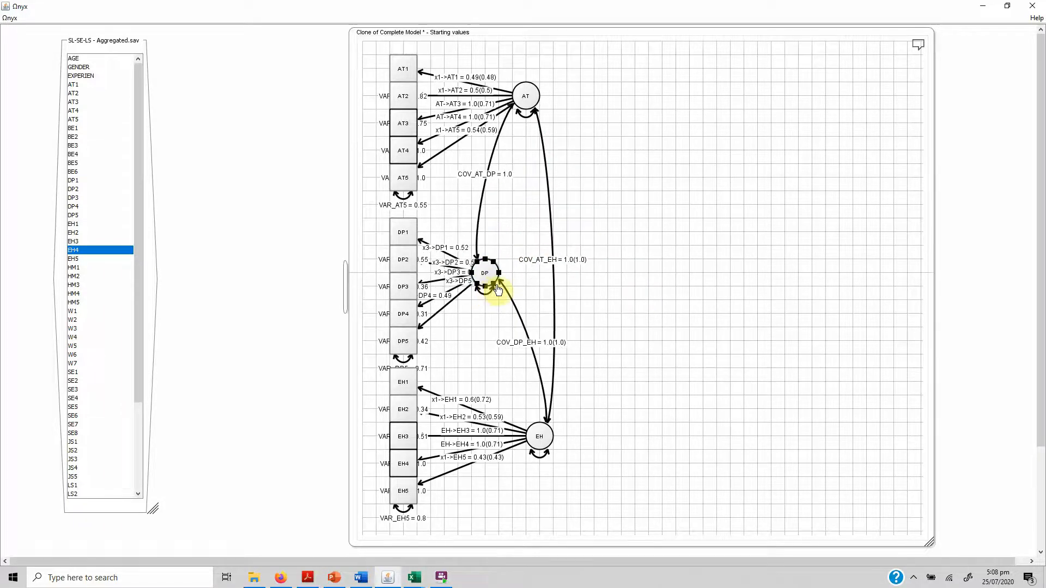
left_click(654, 257)
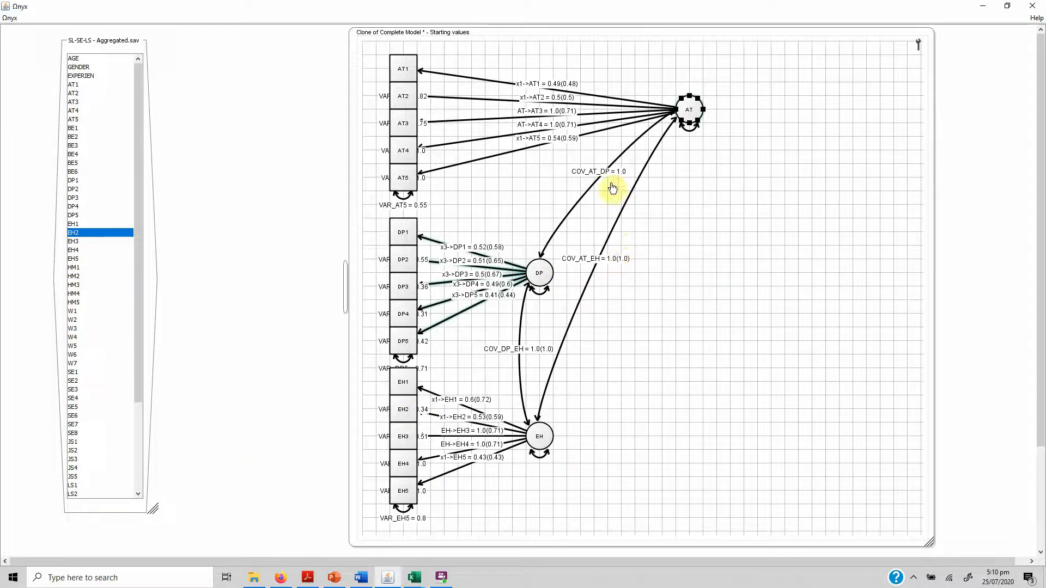
Delete the EH3 and EH4 indicators from the cloned model.
left_click(406, 446)
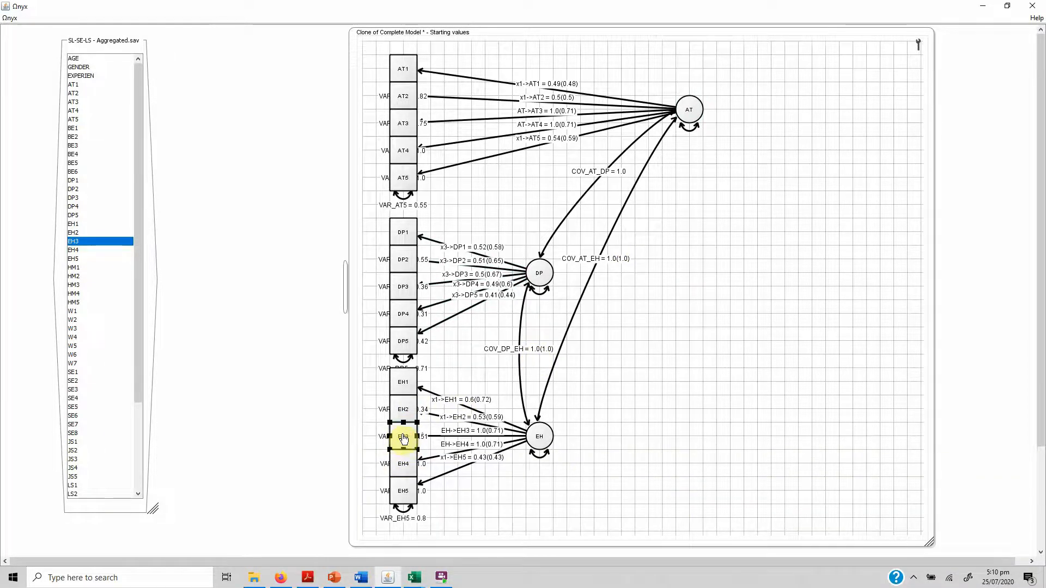
mouse_move(403, 440)
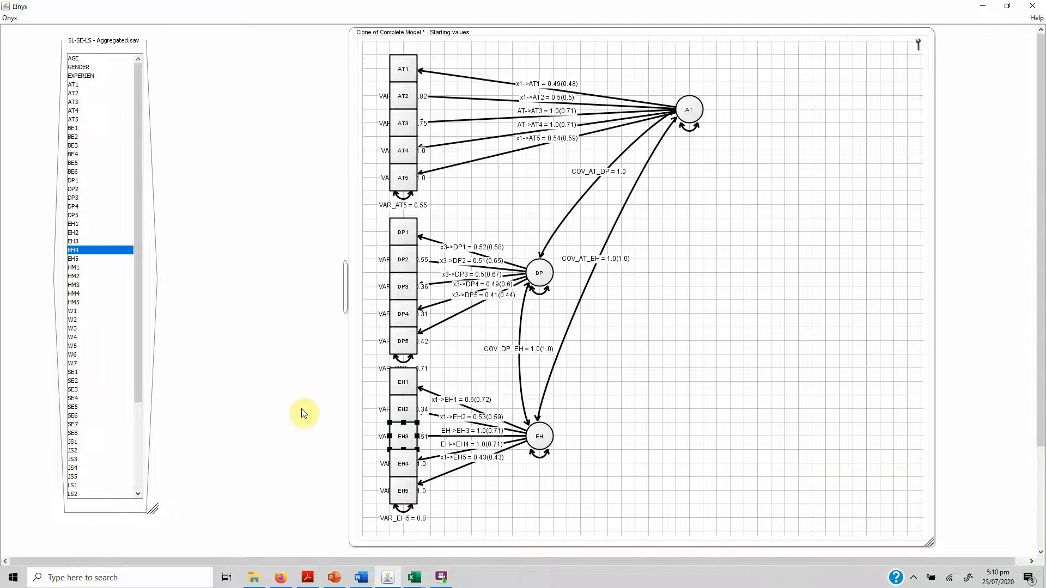
key("Delete")
left_click(408, 455)
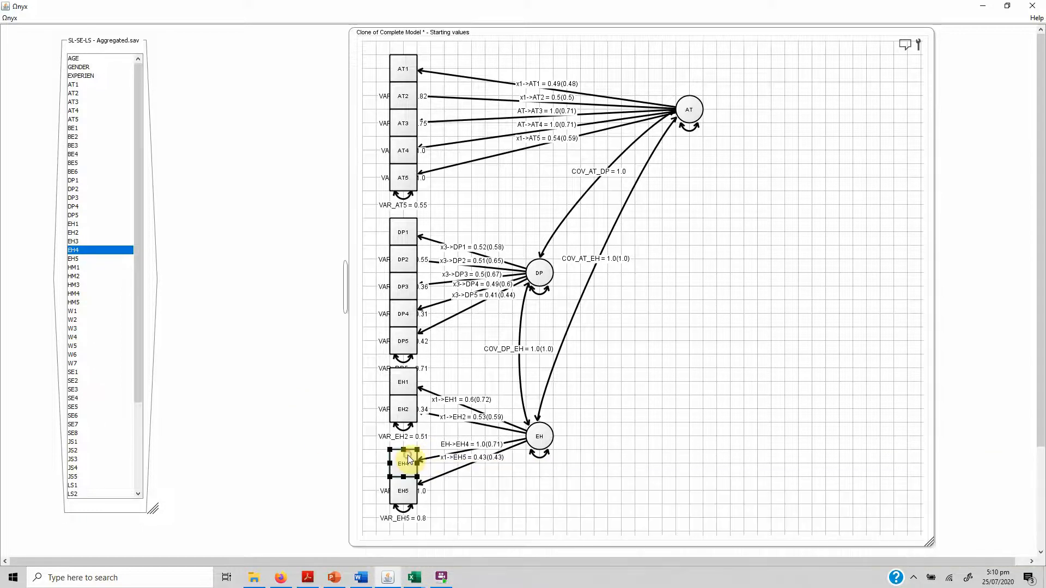
key("Delete")
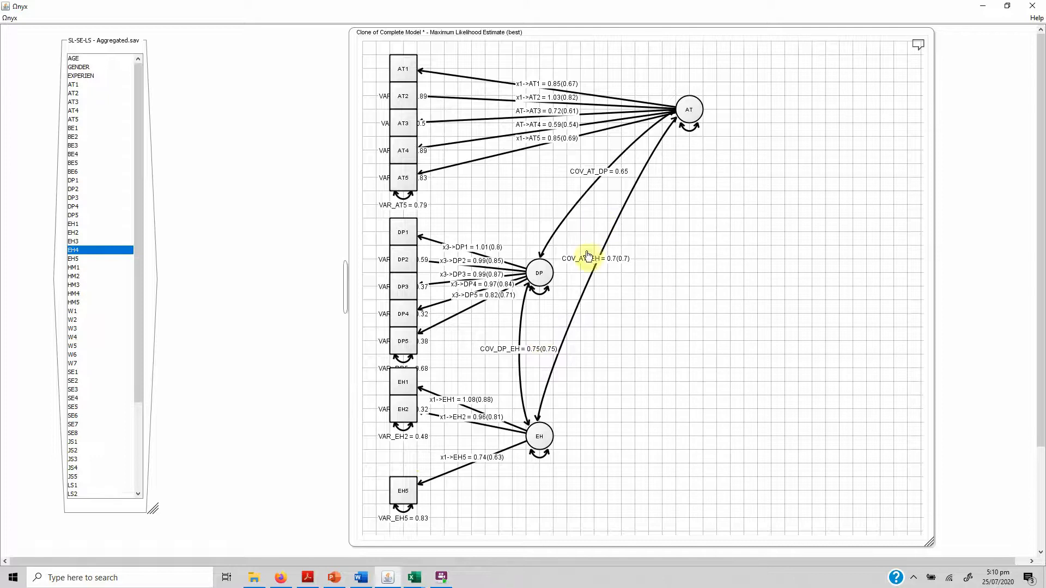
Look through the estimation options of the cloned model without choosing any.
right_click(655, 329)
mouse_move(744, 454)
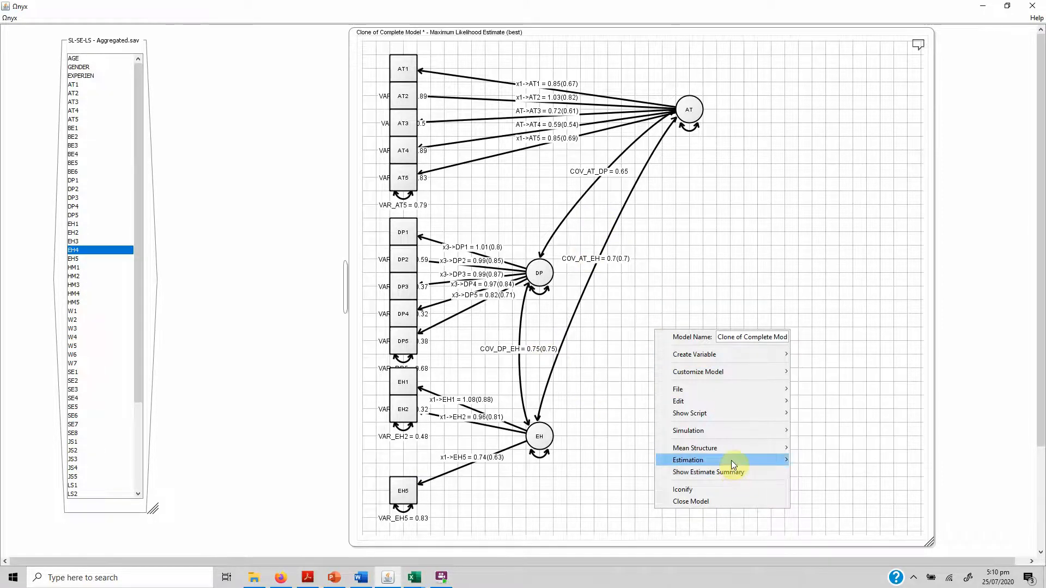
mouse_move(777, 461)
left_click(827, 355)
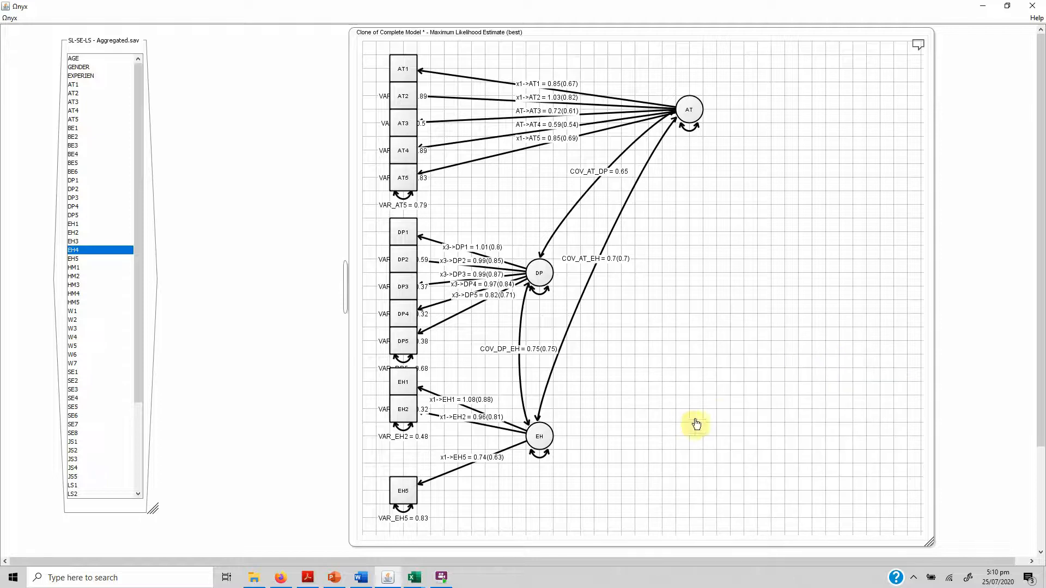
right_click(728, 309)
mouse_move(827, 426)
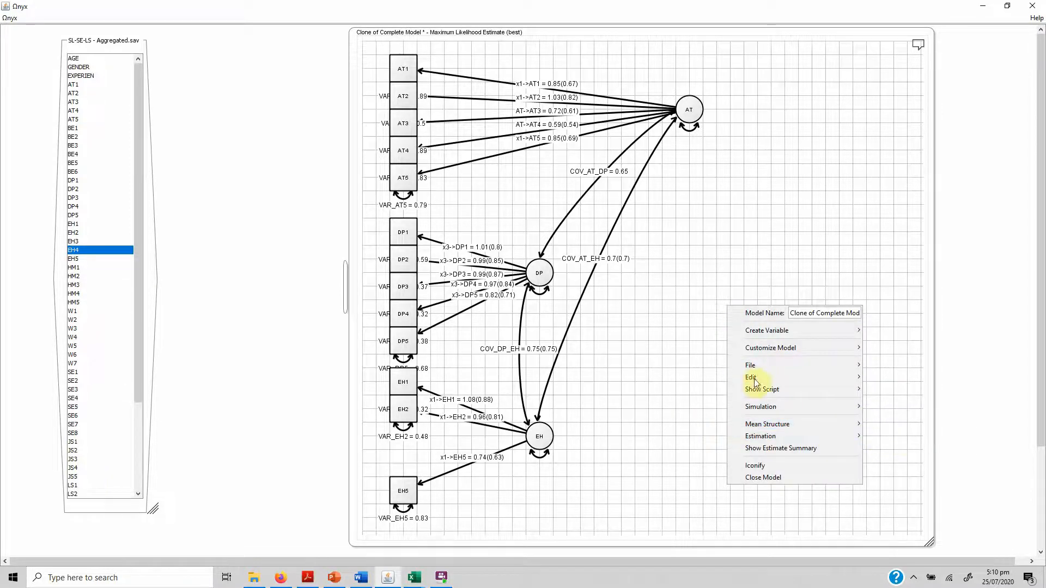
left_click(674, 327)
Send the SL-SE-LS - Aggregated.sav data to Clone of Complete Model.
right_click(95, 498)
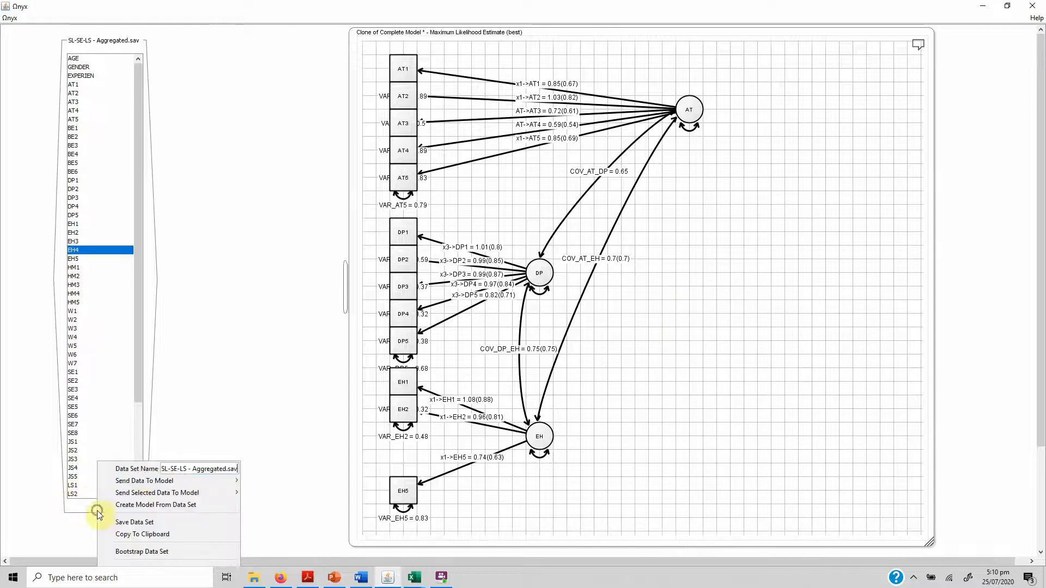
mouse_move(154, 482)
left_click(278, 481)
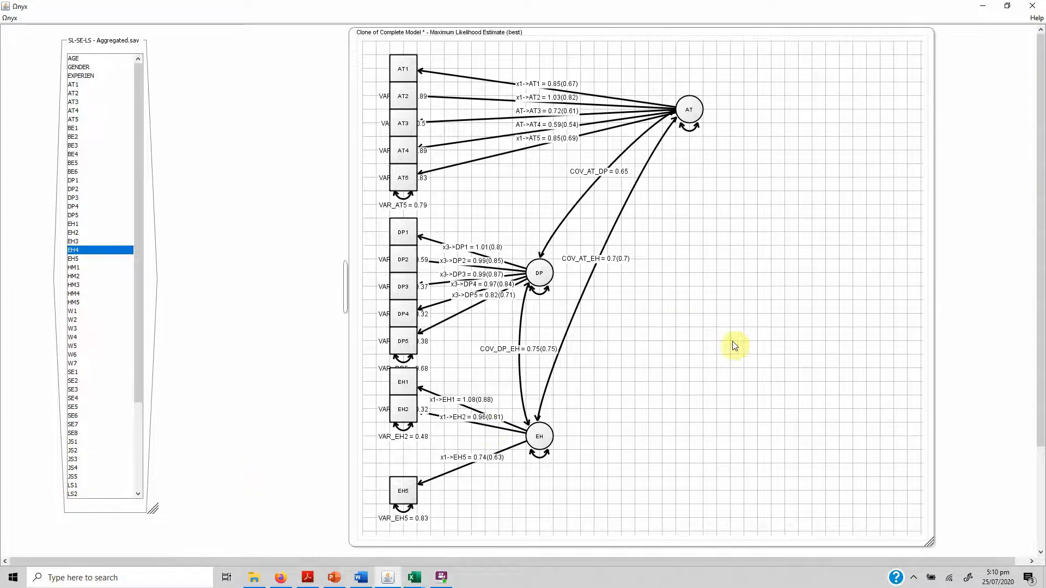
left_click(106, 511)
right_click(106, 513)
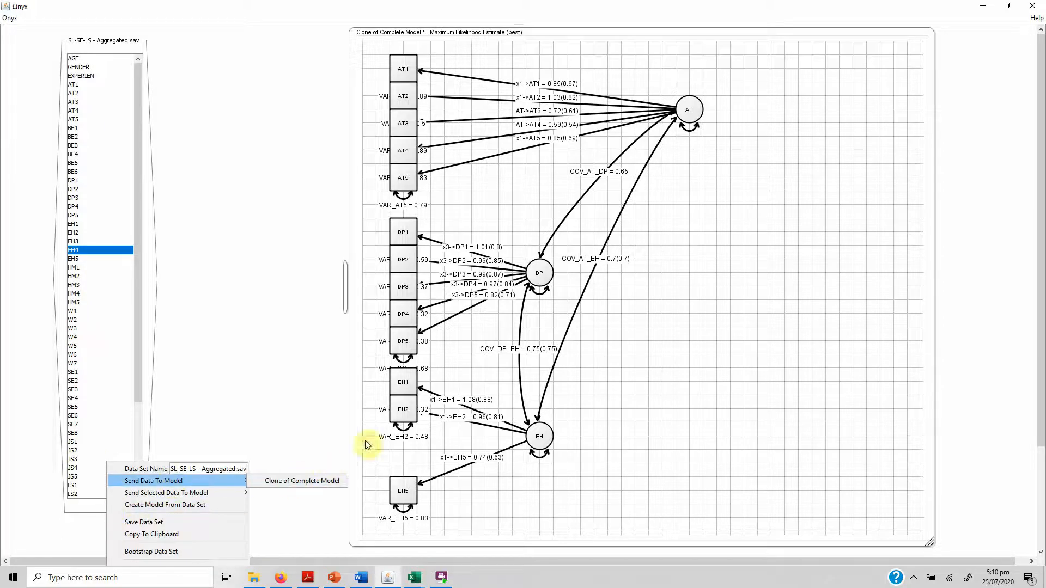
left_click(642, 327)
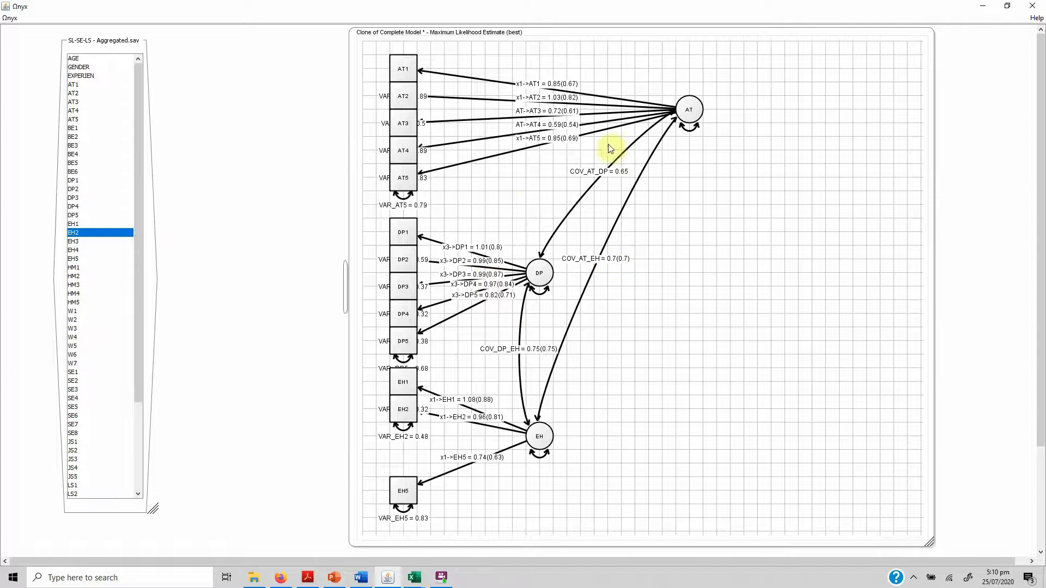
Delete all variables and paths from the unnamed model and close its Estimate Summary.
left_click_drag(378, 55, 129, 525)
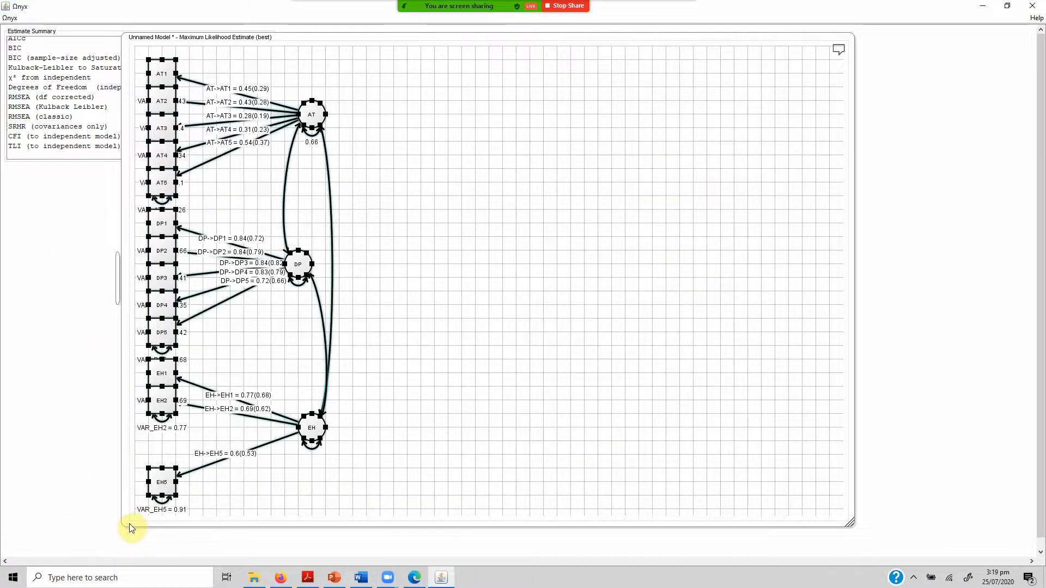
key("Delete")
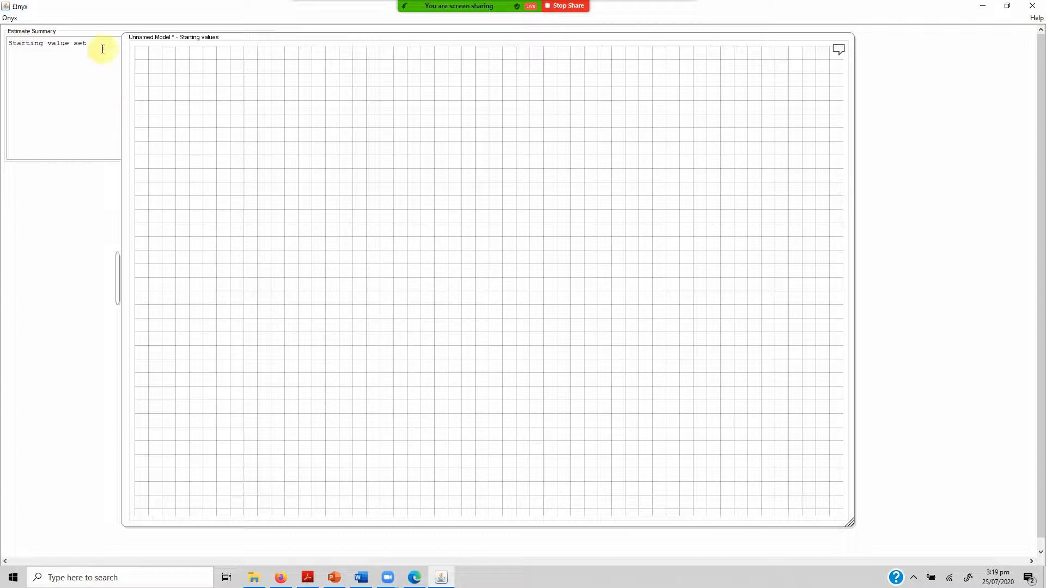
left_click_drag(98, 36, 229, 115)
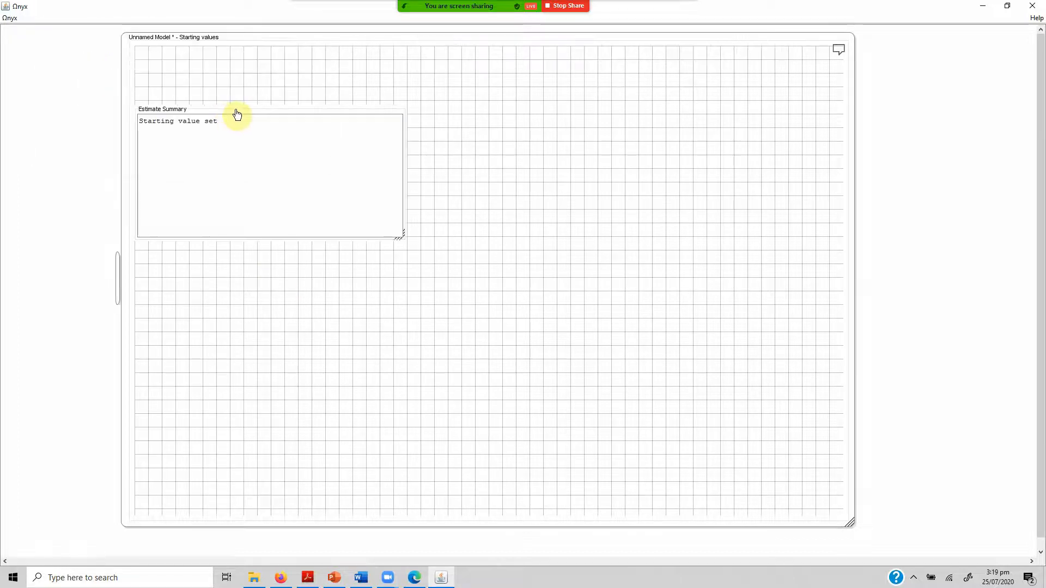
right_click(237, 114)
left_click(272, 152)
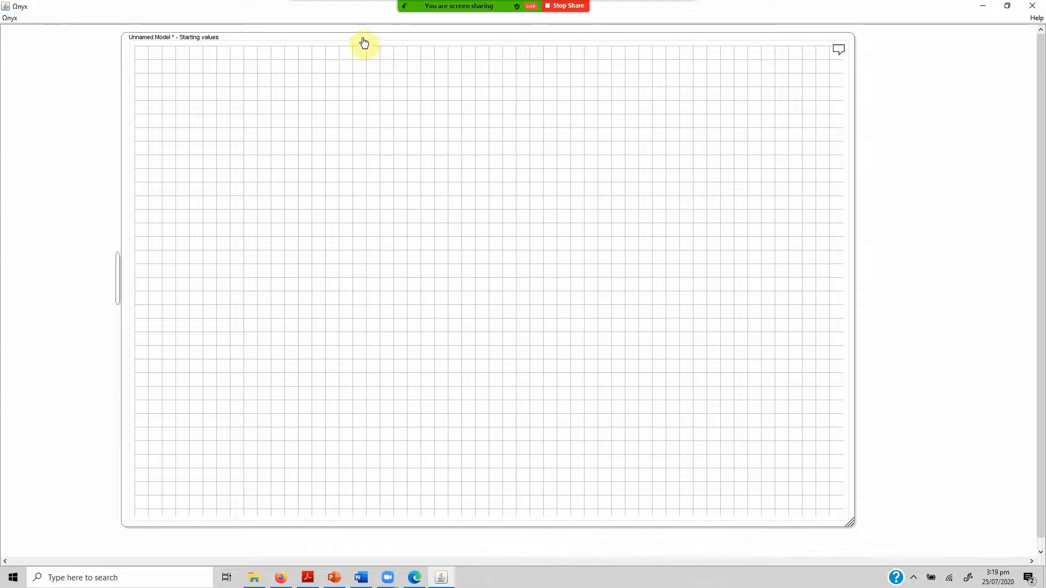
Arrange the SL-SE-LS - Aggregated.sav dataset and the empty model side by side, with the dataset before the model.
left_click_drag(364, 42, 495, 76)
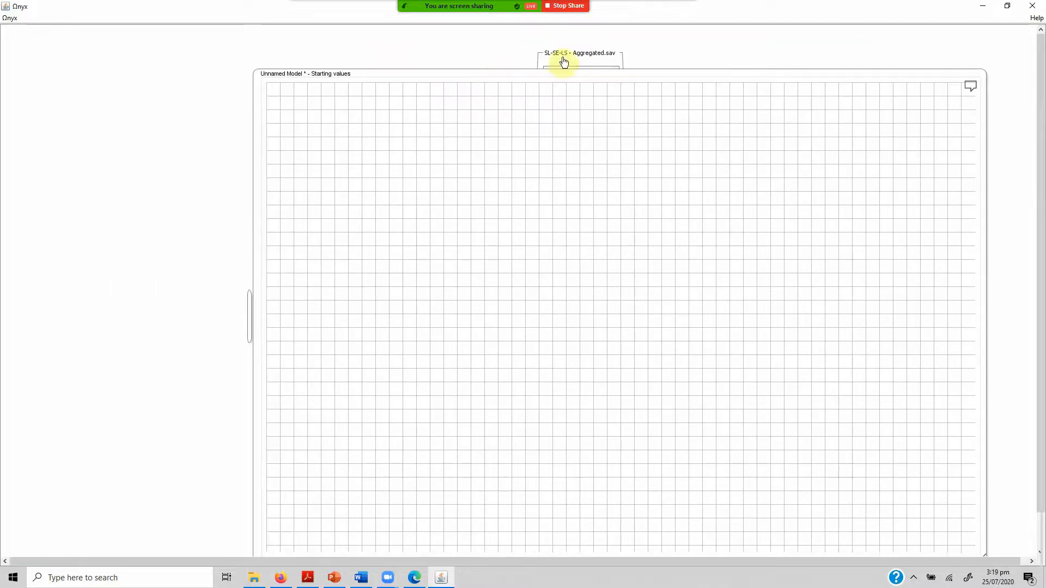
left_click_drag(564, 62, 78, 61)
left_click_drag(295, 67, 267, 49)
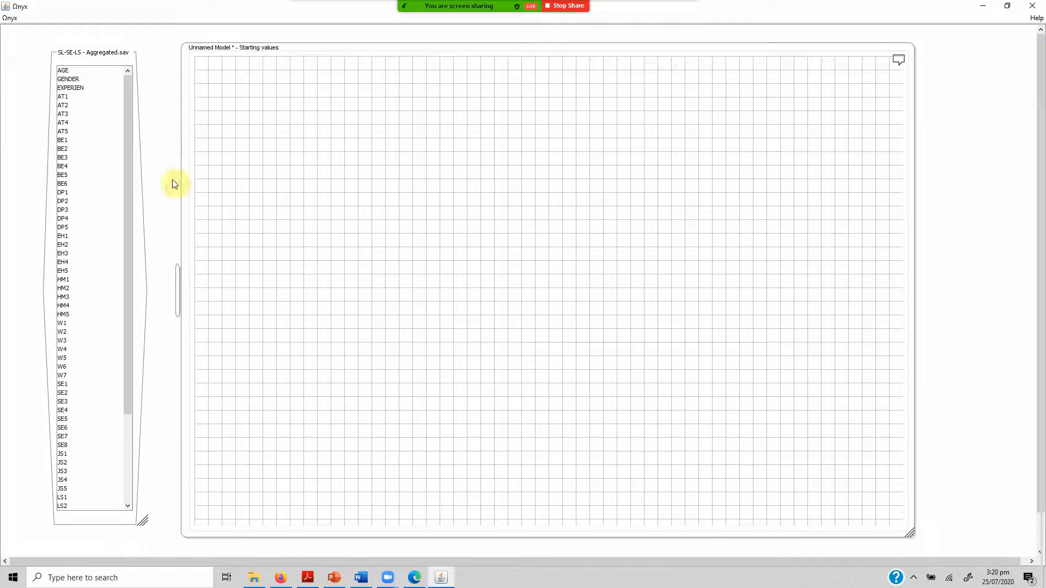
Add the aggregated variables SL and LS from the dataset to the empty model, side by side.
left_click_drag(130, 256, 123, 392)
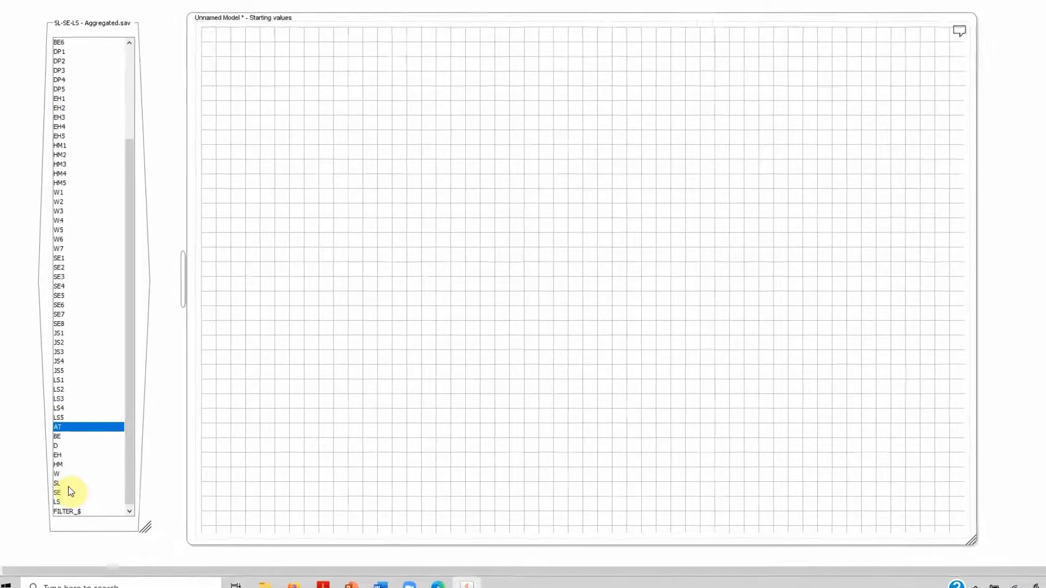
left_click(65, 481)
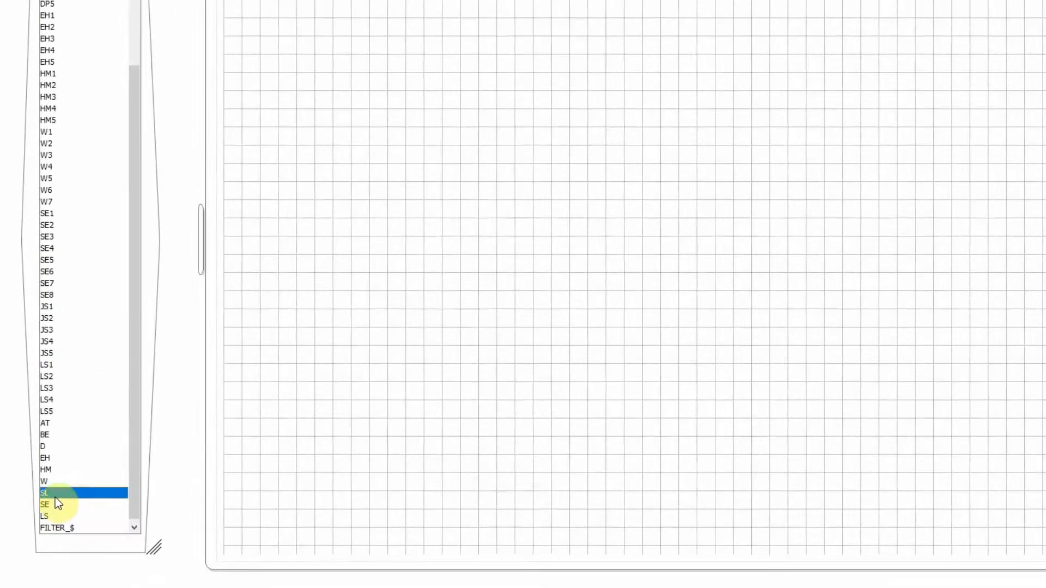
left_click_drag(536, 263, 513, 113)
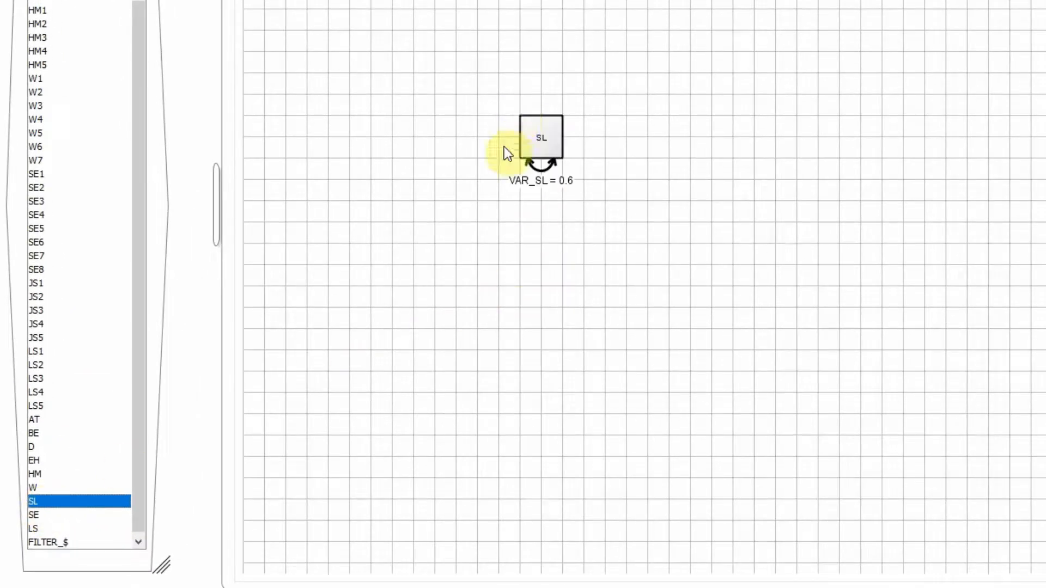
left_click_drag(43, 515, 753, 240)
left_click(54, 530)
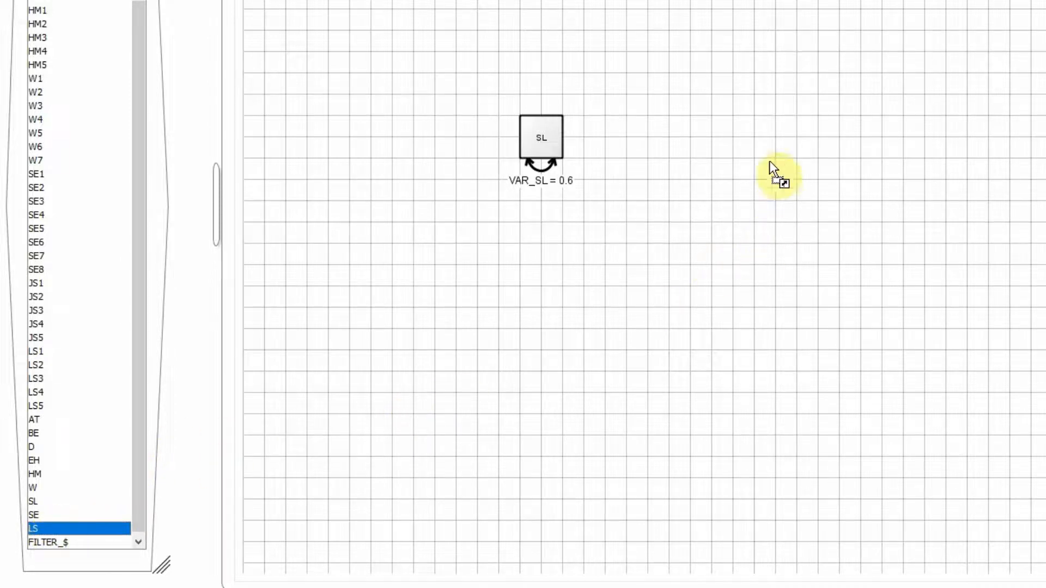
left_click_drag(769, 161, 773, 159)
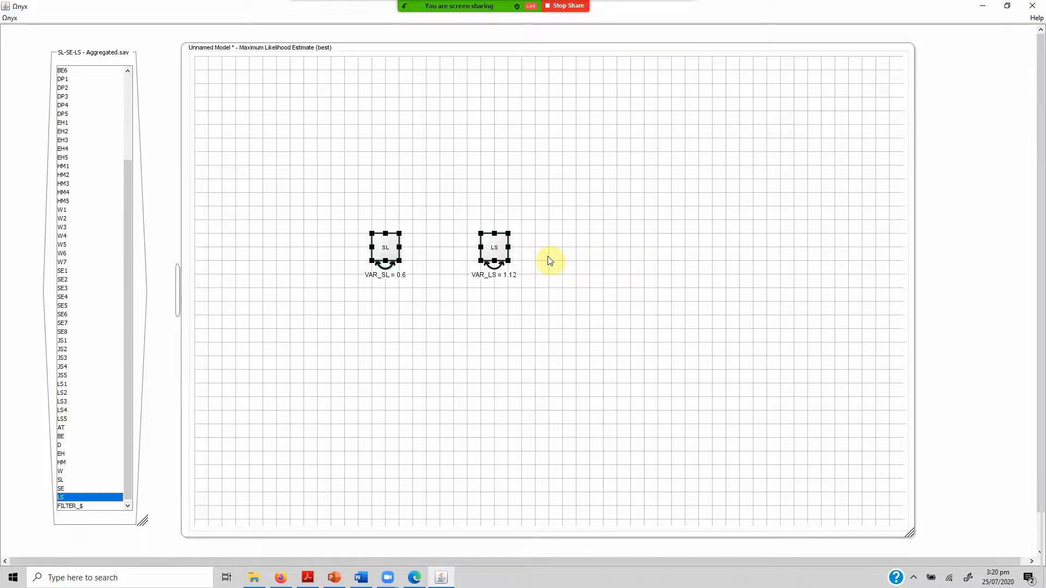
left_click(433, 366)
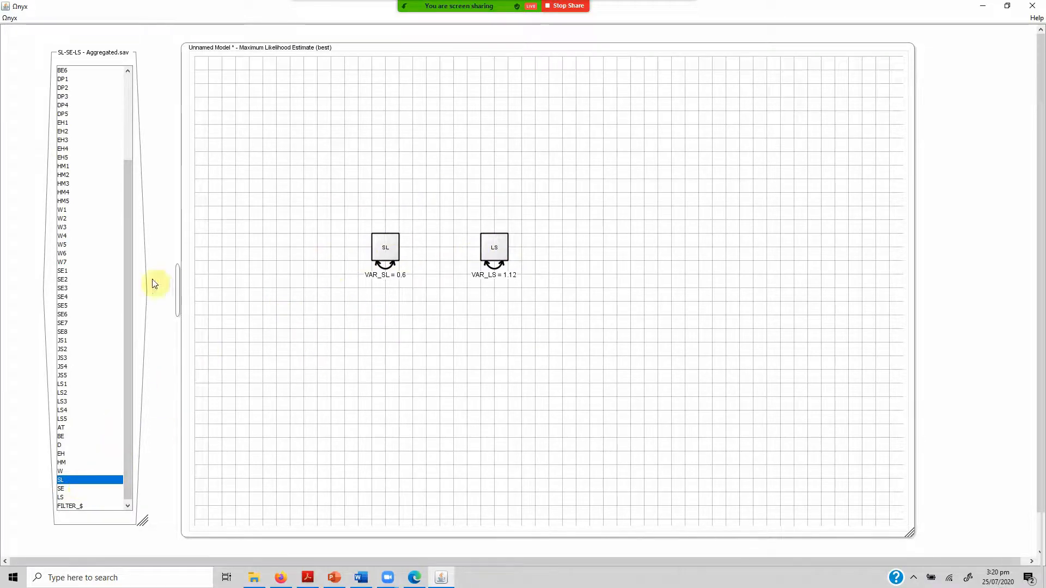
Select the items AT1 through W7 in the SL-SE-LS - Aggregated.sav variable list.
left_click_drag(129, 275, 138, 199)
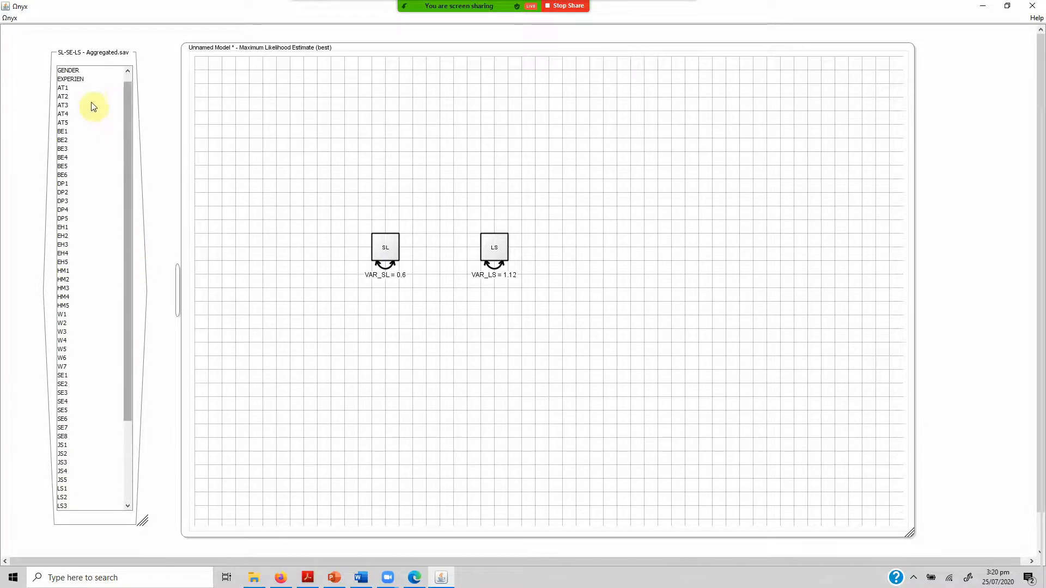
left_click(91, 88)
key("shift+Down")
key("shift+Down")
key("shift+Down")
key("shift+Down")
key("shift+Down")
key("shift+Down")
key("shift+Down")
key("shift+Down")
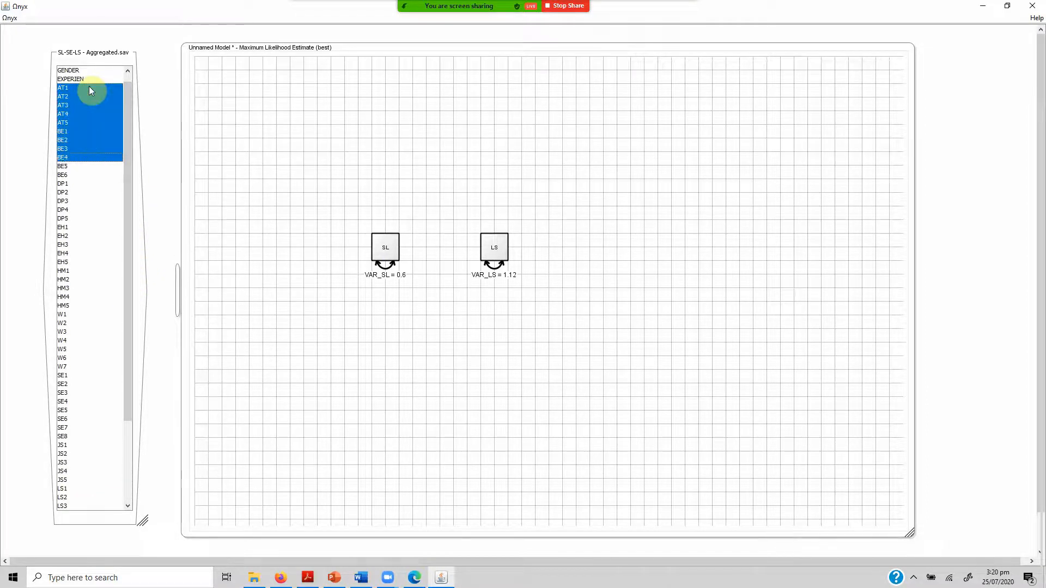
key("shift+Down")
key("shift+Down")
key("shift+Down")
key("shift+Down")
key("shift+Down")
key("shift+Down")
key("shift+Down")
key("shift+Down")
key("shift+Down")
key("shift+Down")
key("shift+Down")
key("shift+Down")
key("shift+Down")
key("shift+Down")
key("shift+Down")
key("shift+Down")
key("shift+Down")
key("shift+Down")
key("shift+Down")
key("shift+Down")
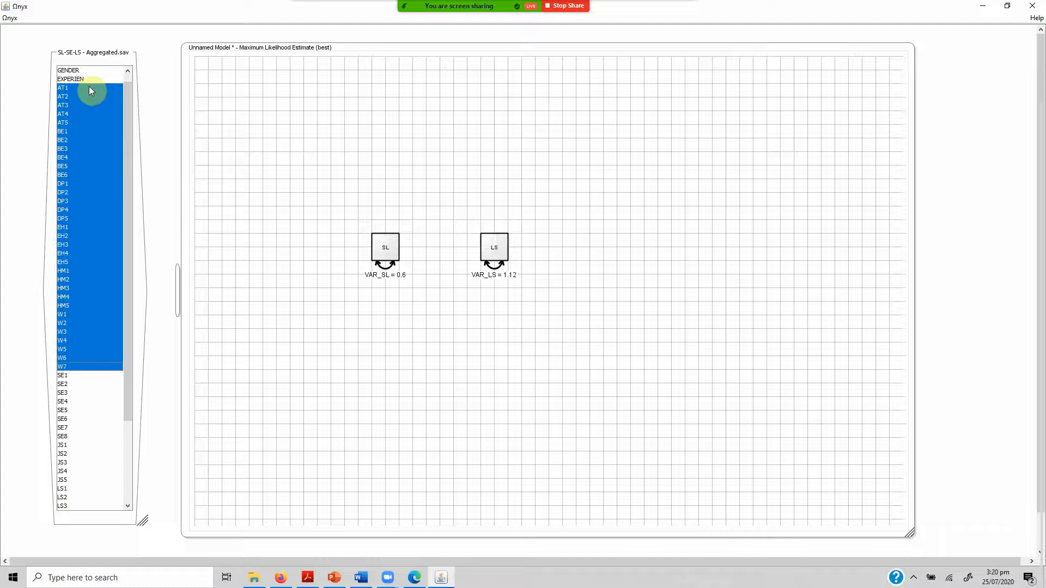
Select the items LS1 through LS5 in the dataset's variable list.
left_click_drag(130, 220, 127, 302)
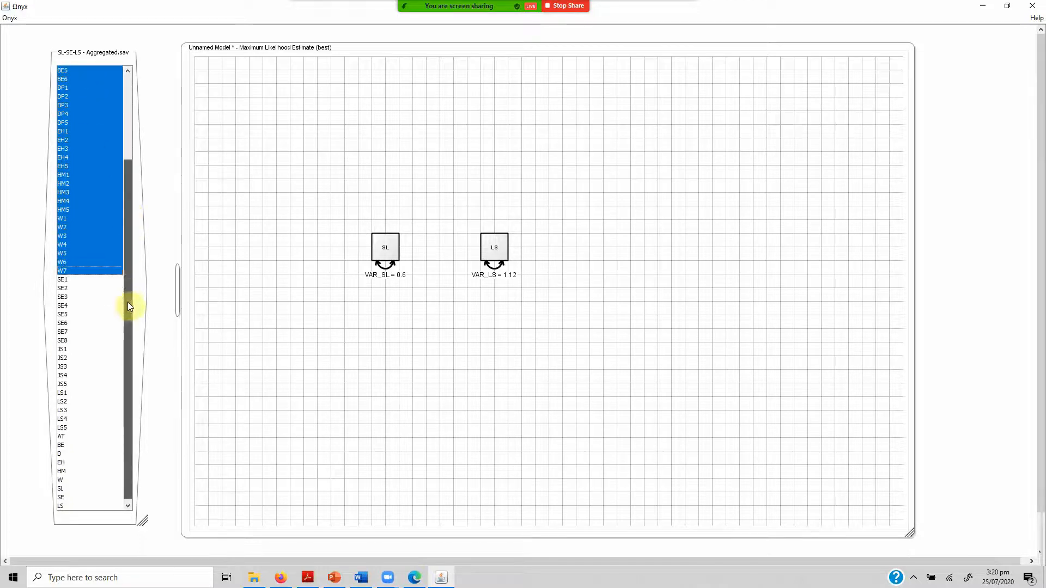
left_click(67, 383)
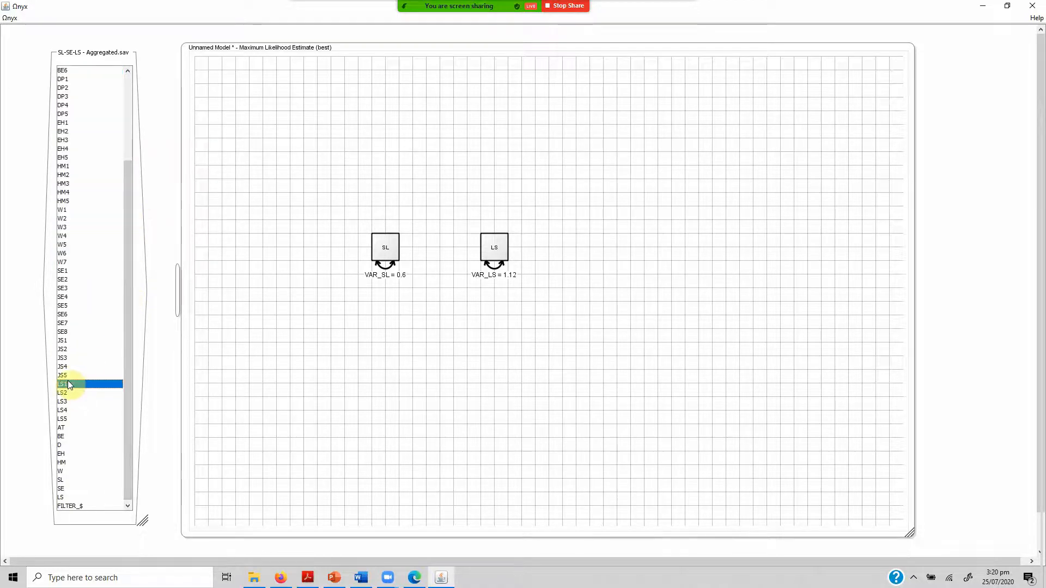
key("shift+Down")
key("shift+Down")
key("shift+Down")
key("shift+Down")
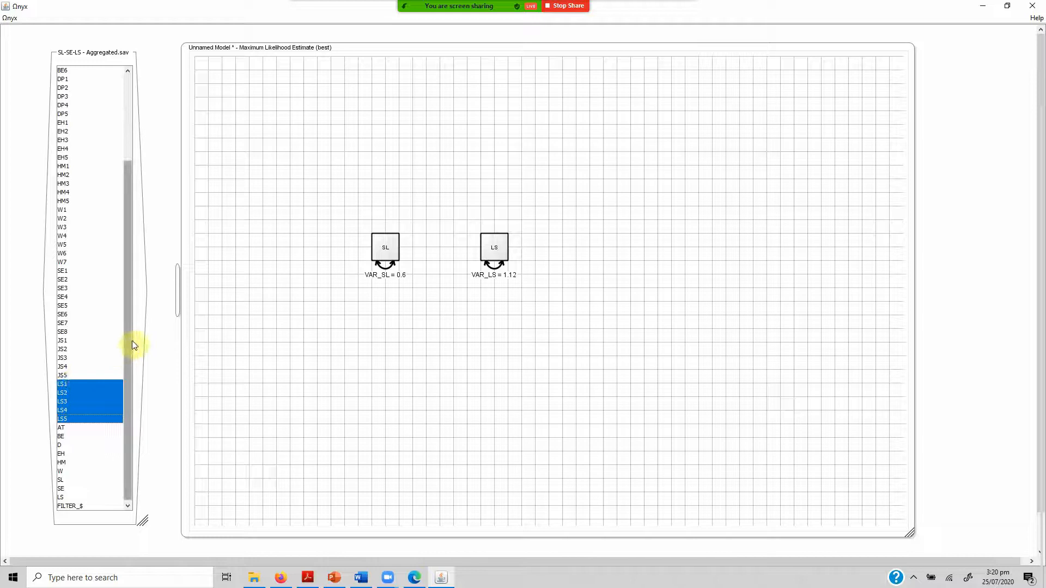
Return to the start of the variable list and reselect the item range AT1 through W7.
left_click_drag(133, 343, 131, 236)
left_click(76, 97)
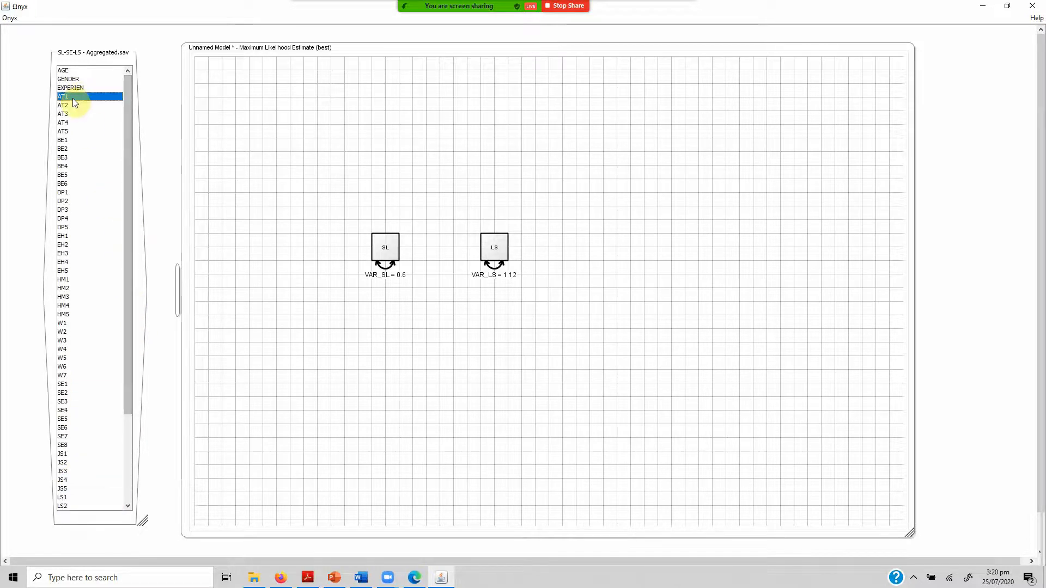
key("shift+Down")
key("shift+Down")
key("shift+Down")
key("shift+Down")
key("shift+Down")
key("shift+Down")
key("shift+Down")
key("shift+Down")
key("shift+Down")
key("shift+Down")
key("shift+Down")
key("shift+Down")
key("shift+Down")
key("shift+Down")
key("shift+Down")
key("shift+Down")
key("shift+Down")
key("shift+Down")
key("shift+Down")
key("shift+Down")
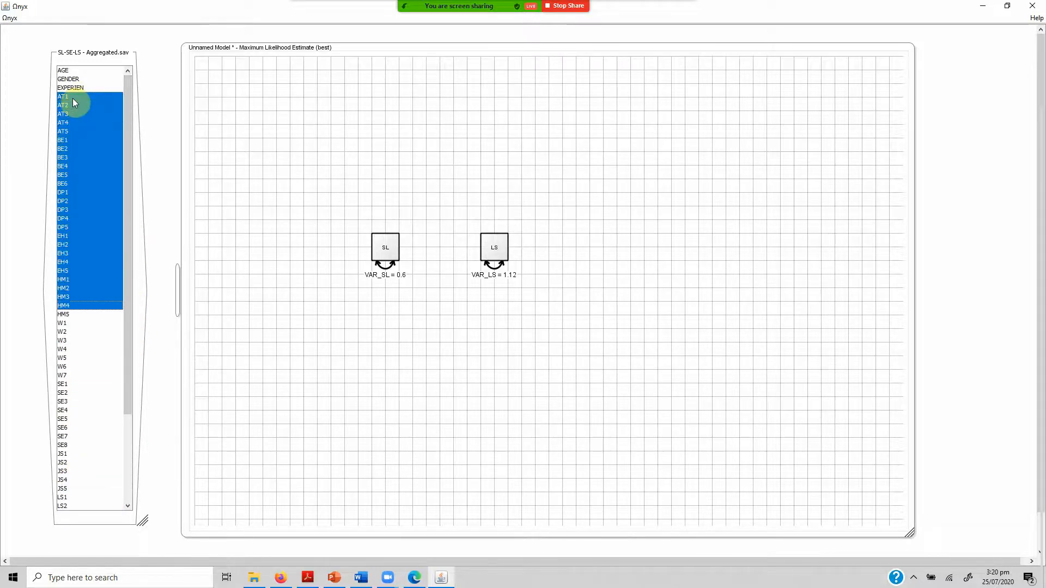
key("shift+Down")
key("shift+Down")
key("shift+Down")
key("shift+Down")
key("shift+Down")
key("shift+Down")
key("shift+Down")
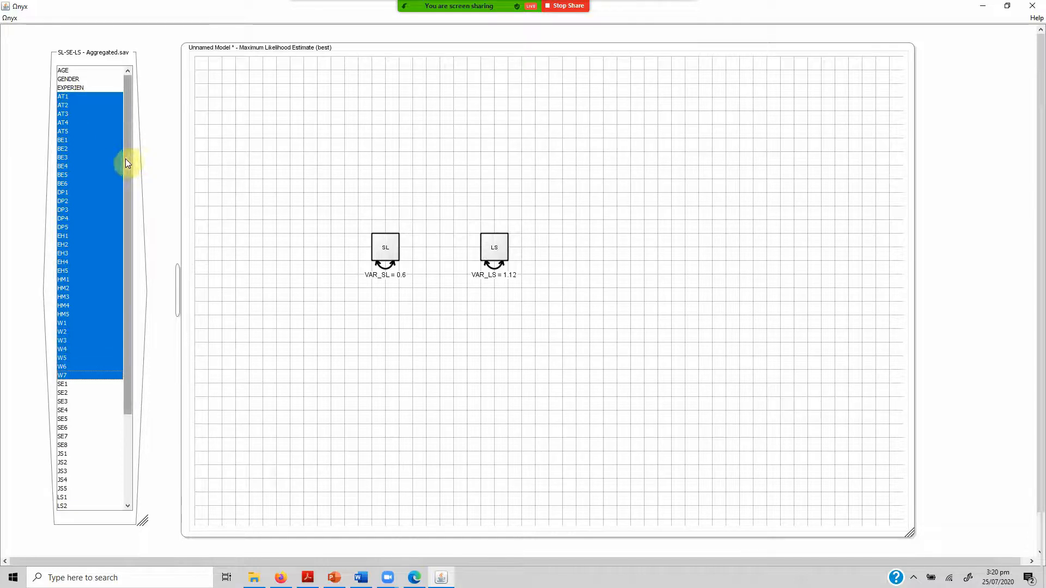
Point out the items LS1 through LS5 in the dataset, followed by the aggregated variables SL and LS.
left_click_drag(125, 159, 128, 251)
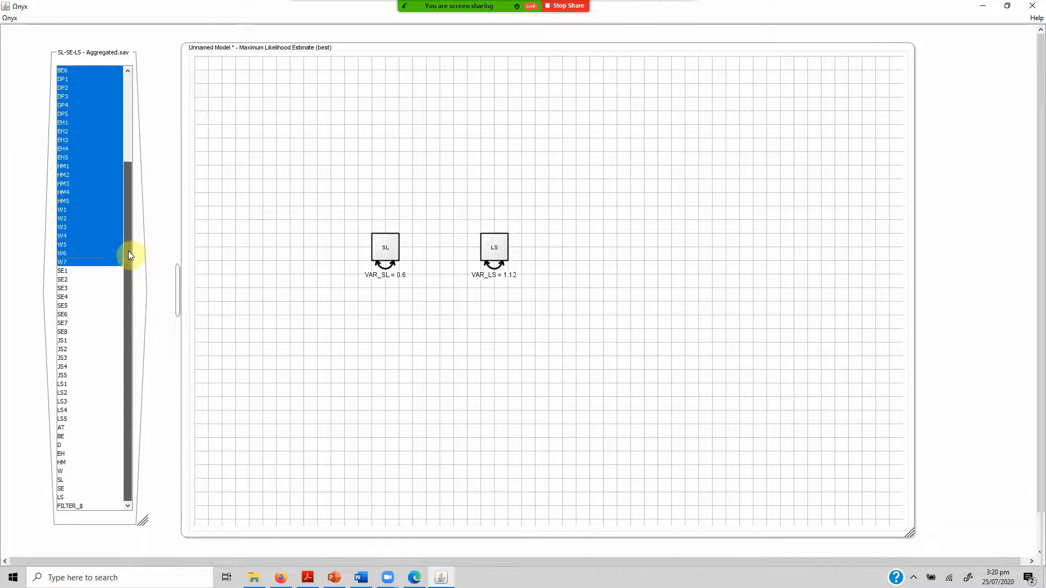
left_click(80, 385)
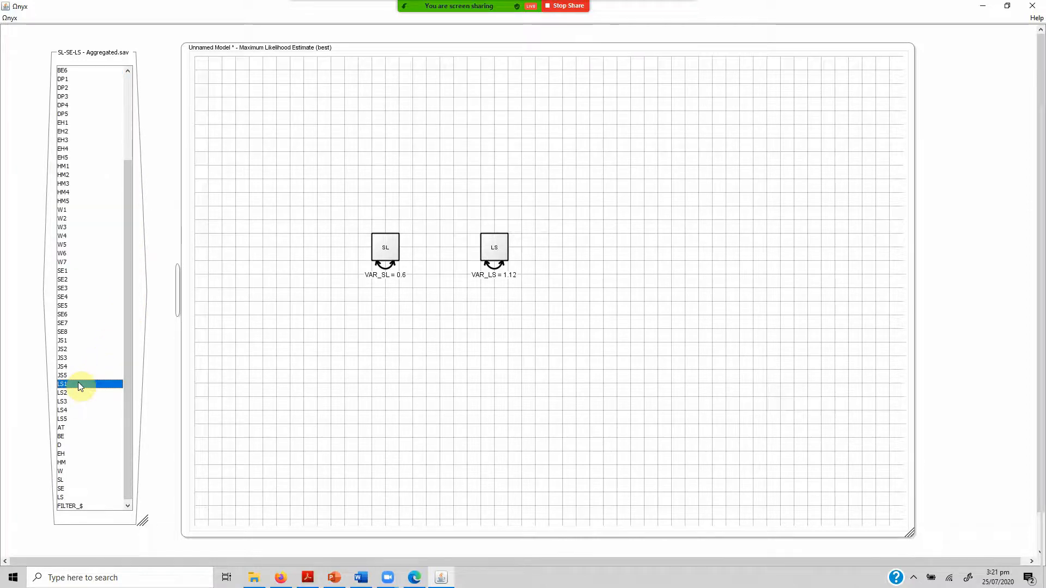
key("shift+Down")
key("shift+Down")
key("shift+Down")
key("shift+Down")
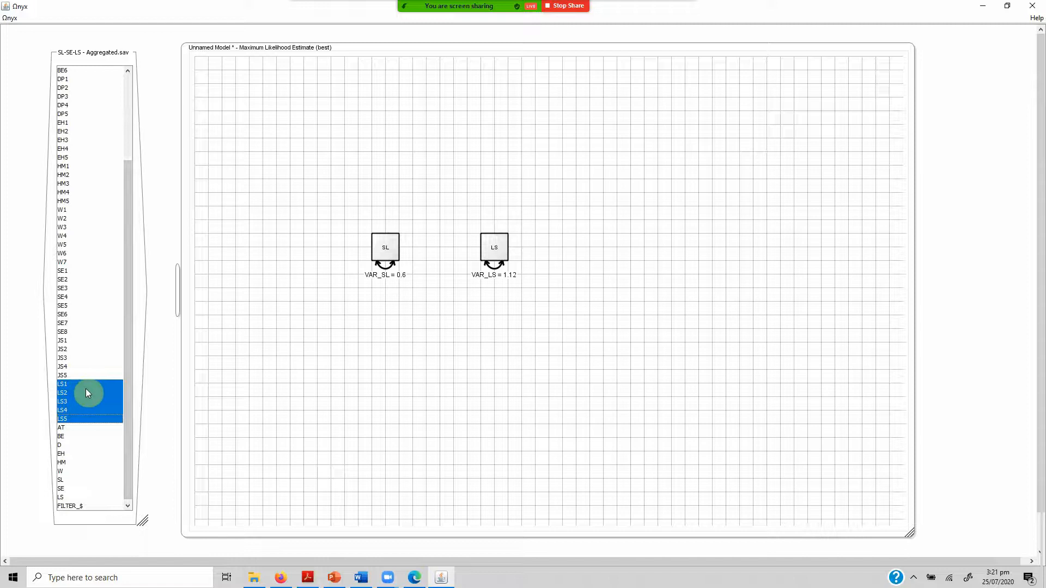
left_click(74, 482)
left_click(66, 496)
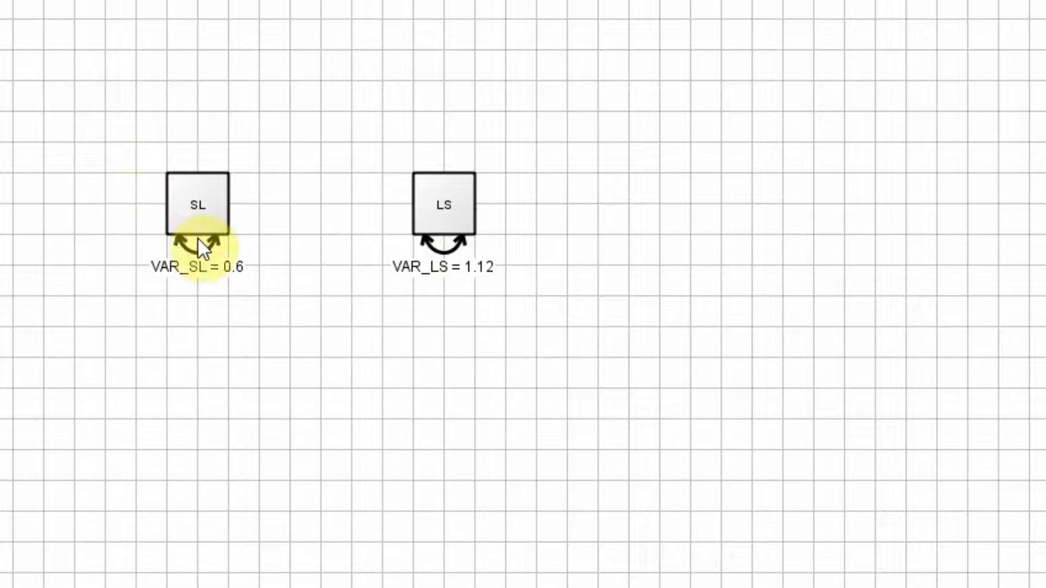
Draw a regression path from SL to LS in the unnamed model.
mouse_move(439, 207)
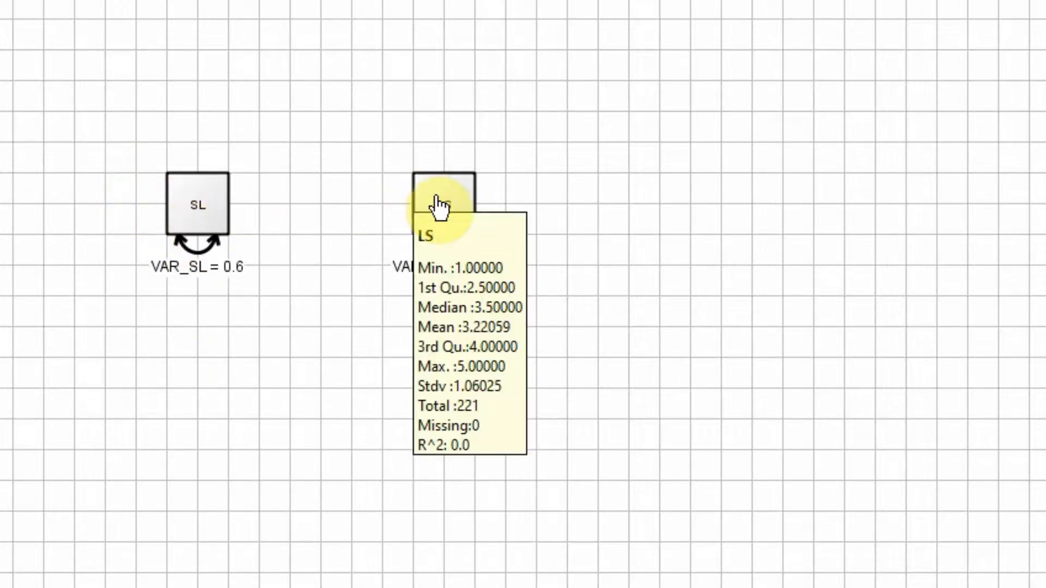
left_click(199, 210)
right_click(198, 210)
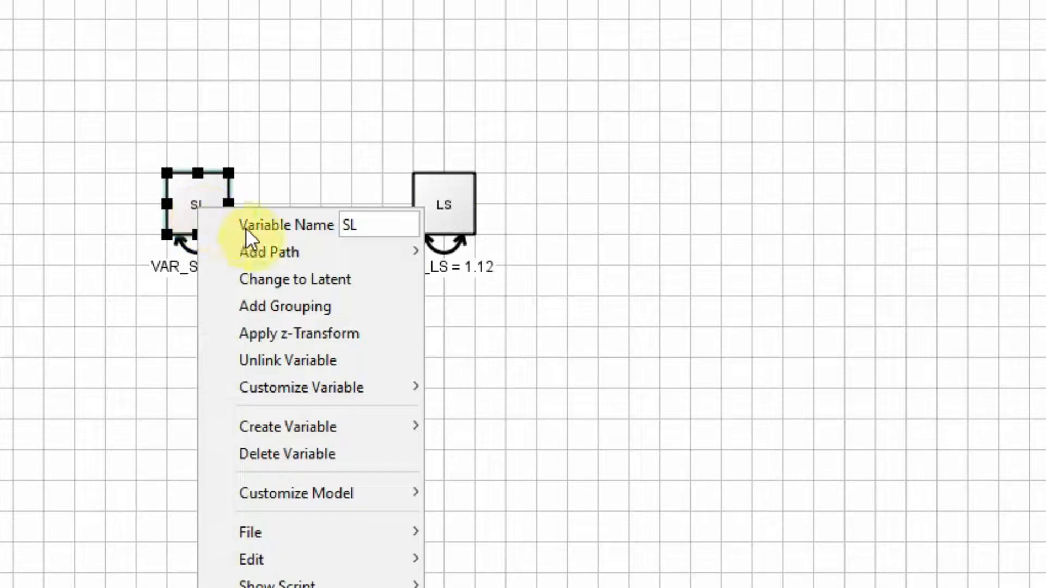
mouse_move(285, 251)
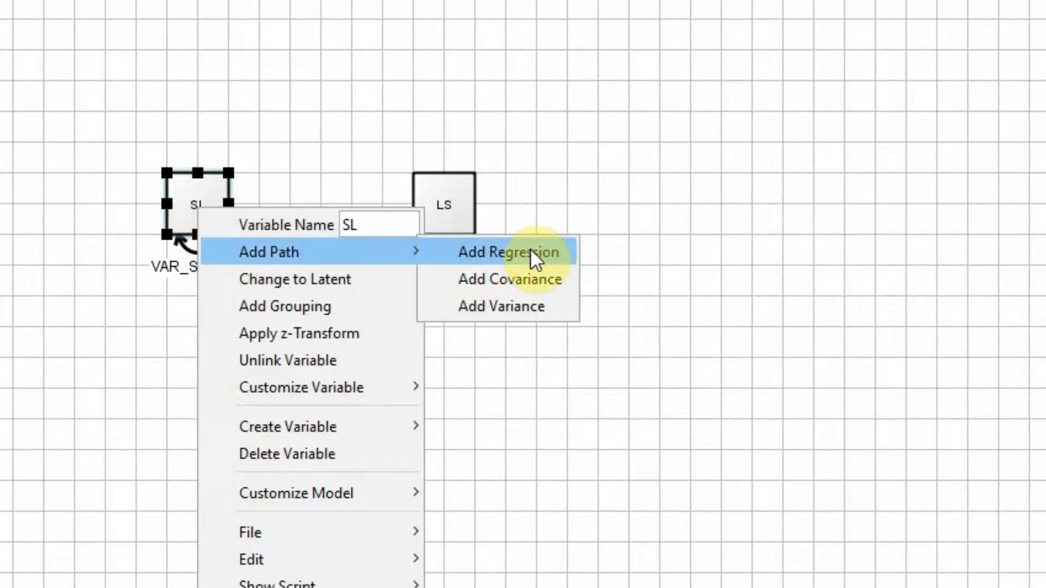
left_click(38, 430)
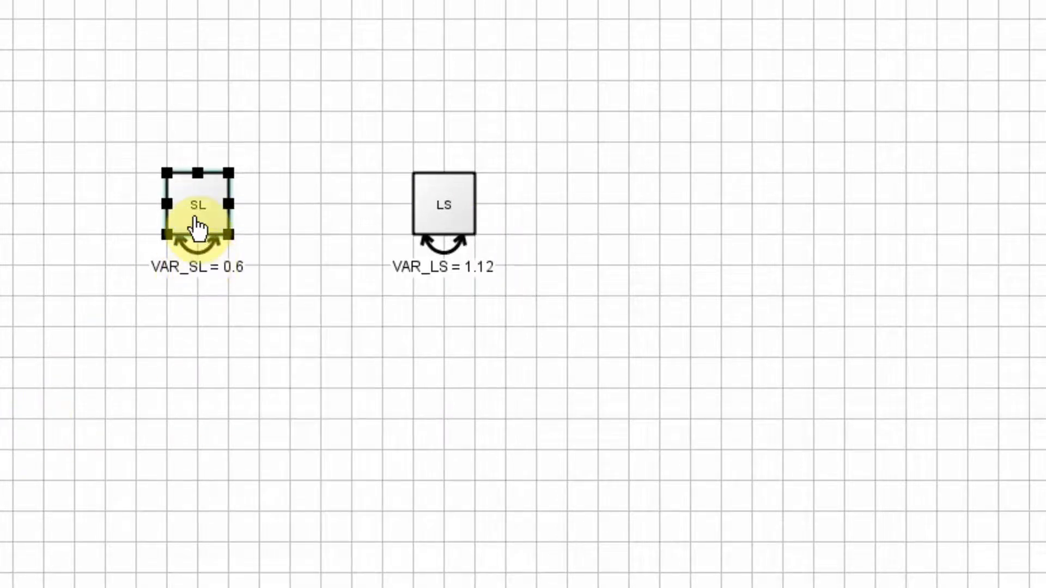
left_click_drag(199, 226, 450, 203)
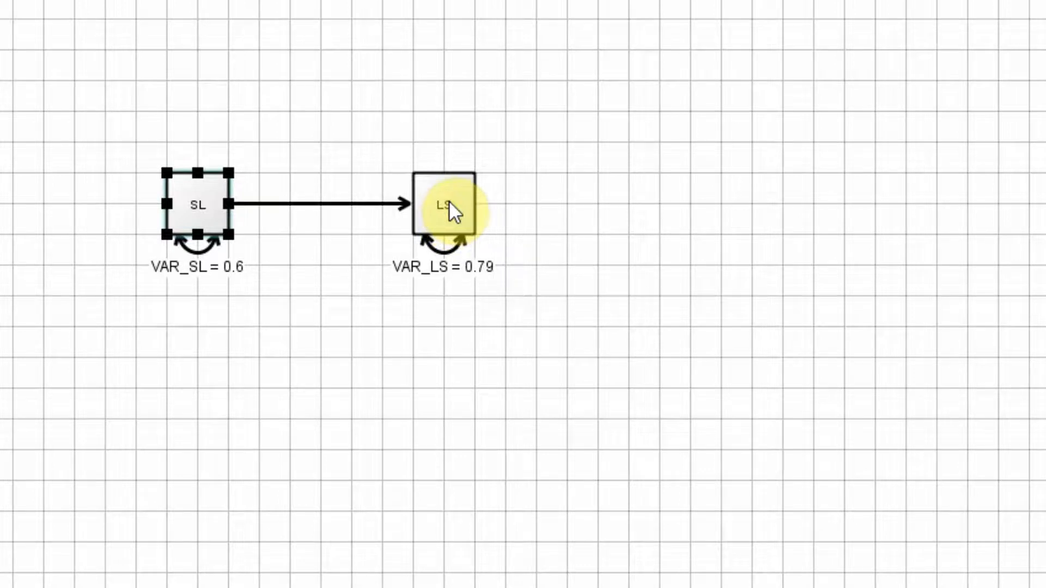
Make the SL-to-LS path a free parameter and show its standardized estimate.
right_click(387, 202)
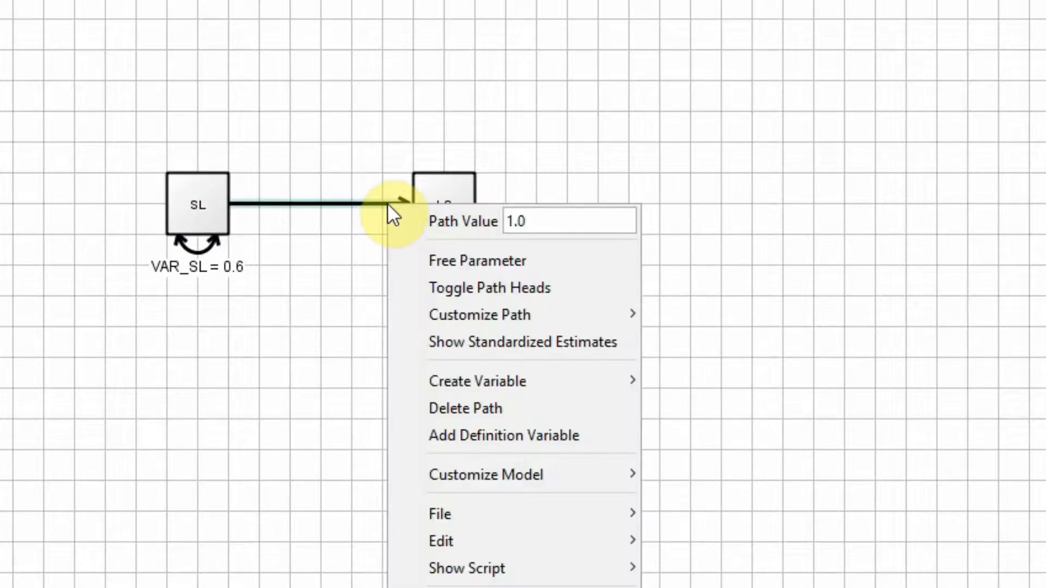
left_click(433, 262)
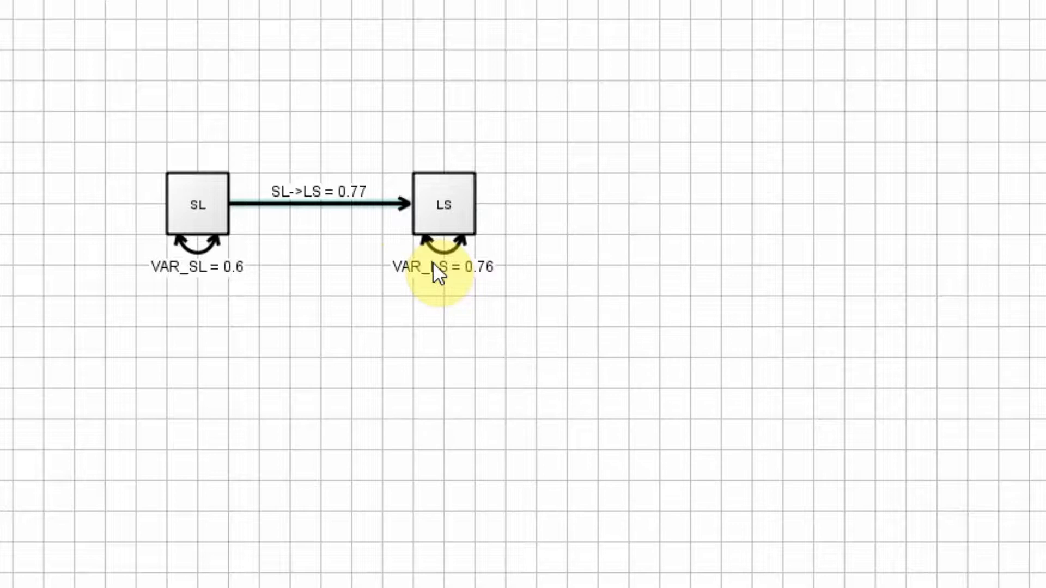
right_click(381, 202)
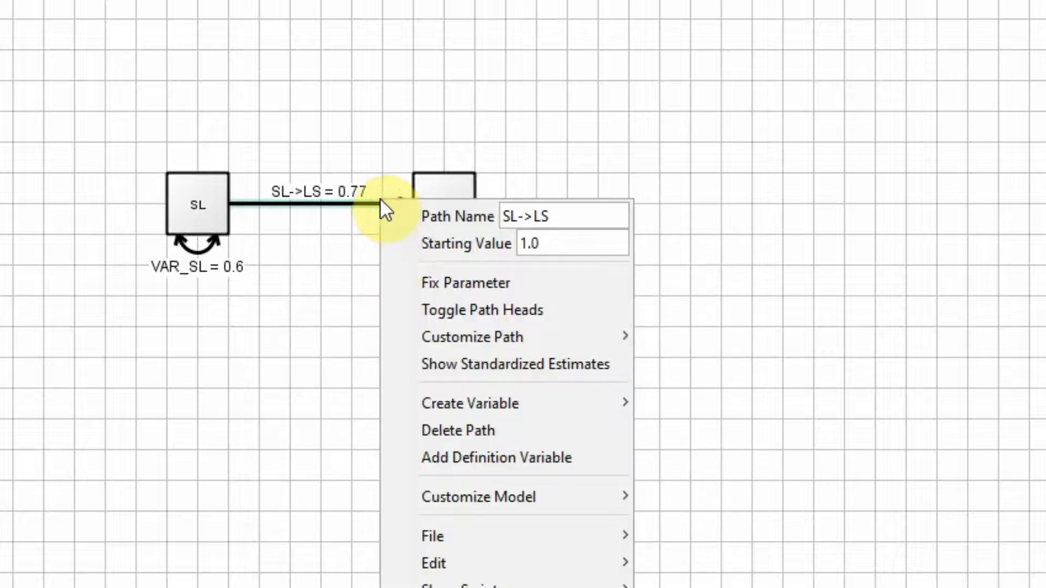
left_click(454, 364)
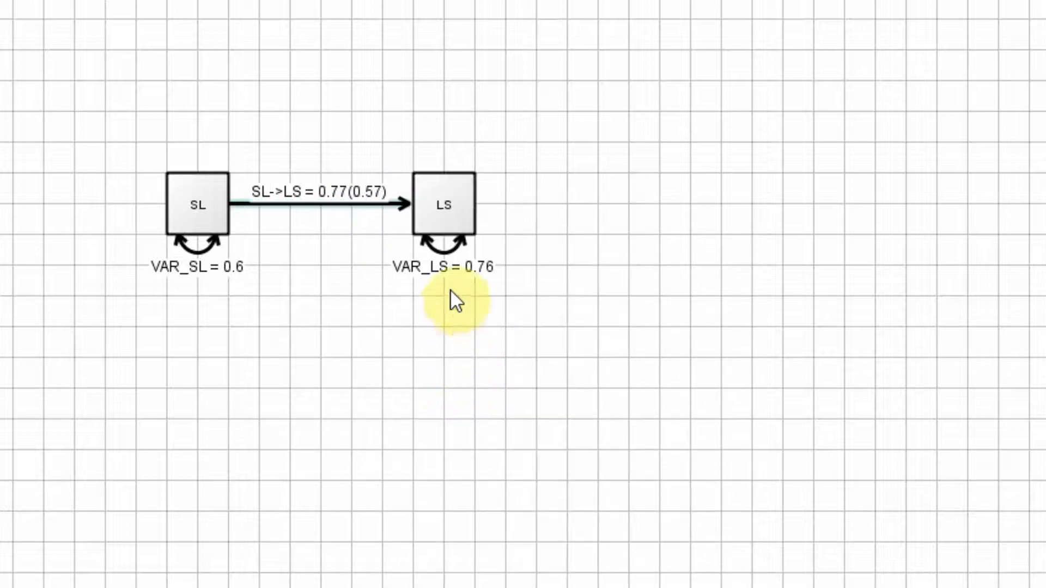
Move LS horizontally farther away from SL and delete the variance path of LS.
left_click_drag(443, 205, 578, 229)
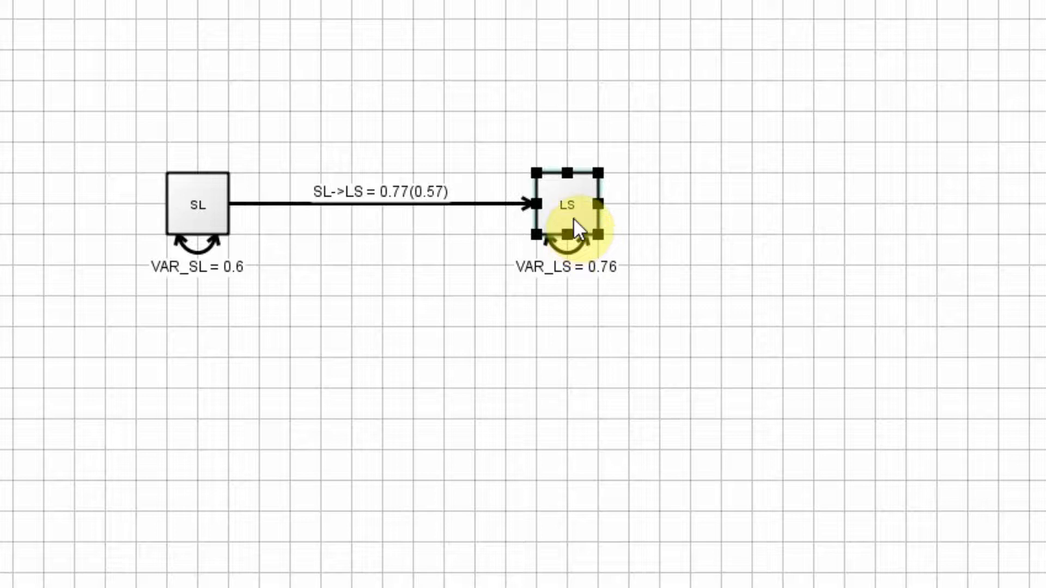
left_click(526, 499)
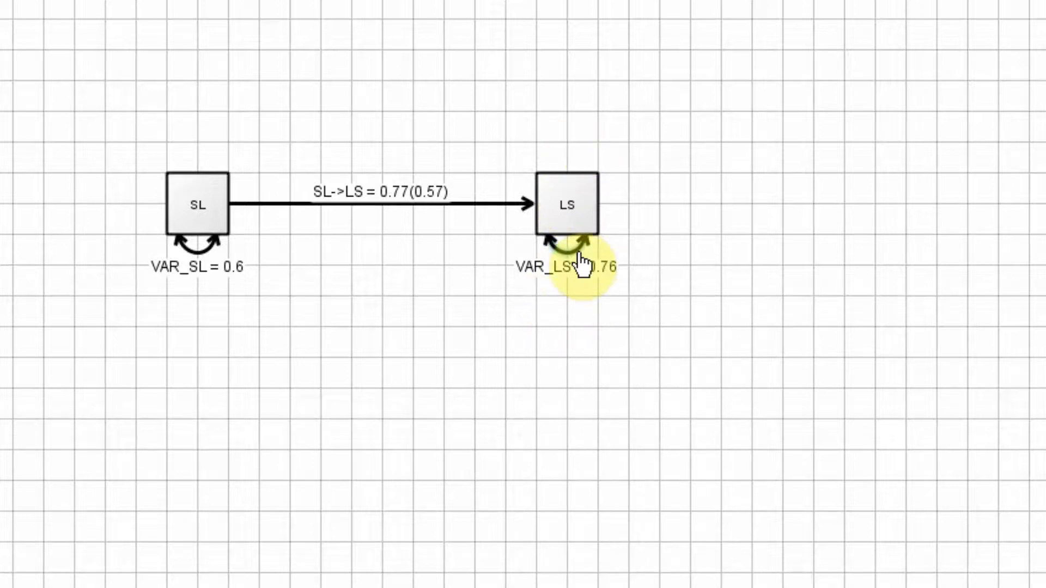
mouse_move(582, 254)
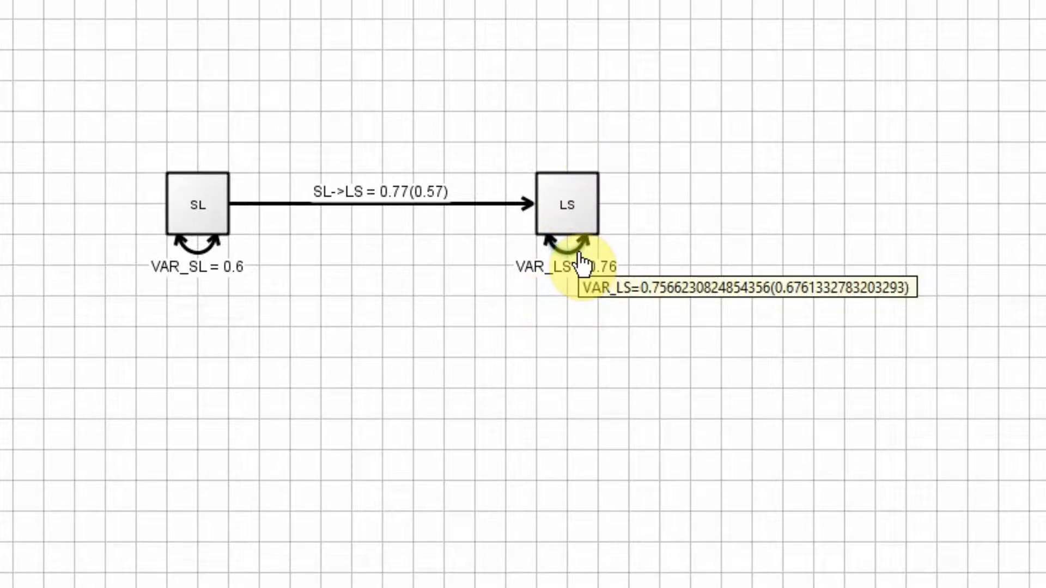
key("Delete")
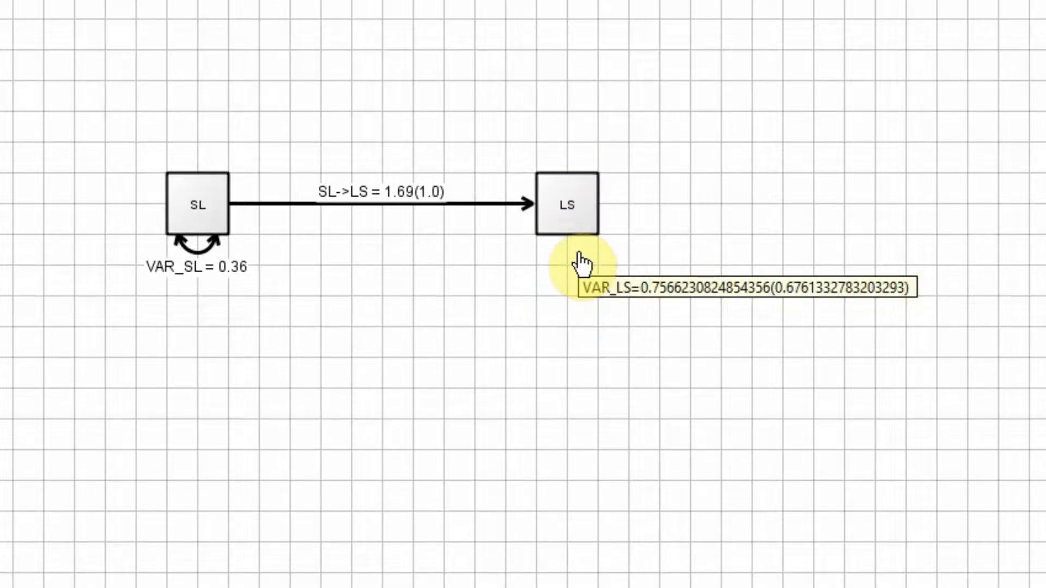
Create a latent variable on the far side of LS, level with it, and fix its variance parameter.
right_click(857, 184)
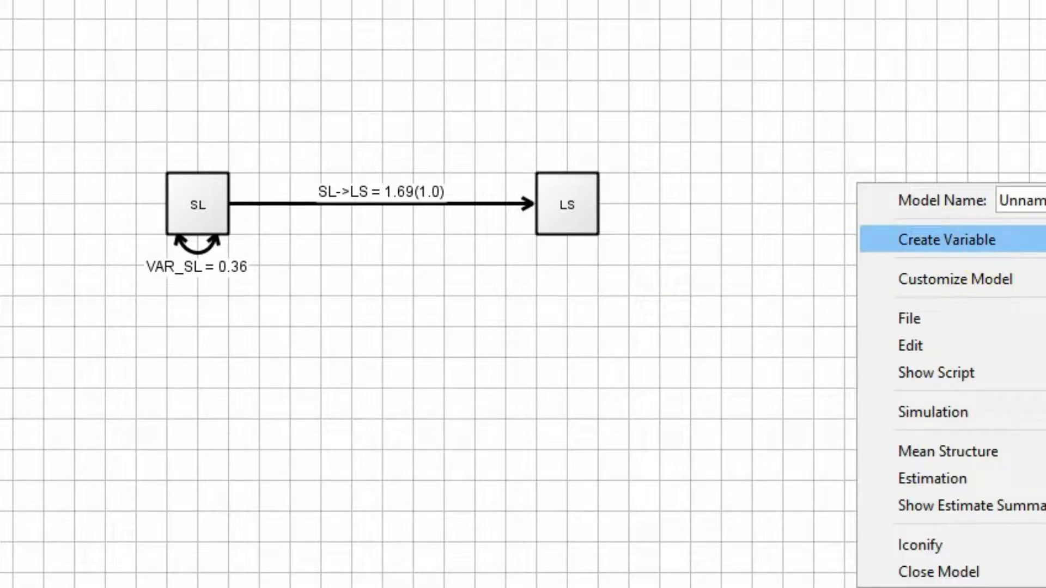
left_click(927, 240)
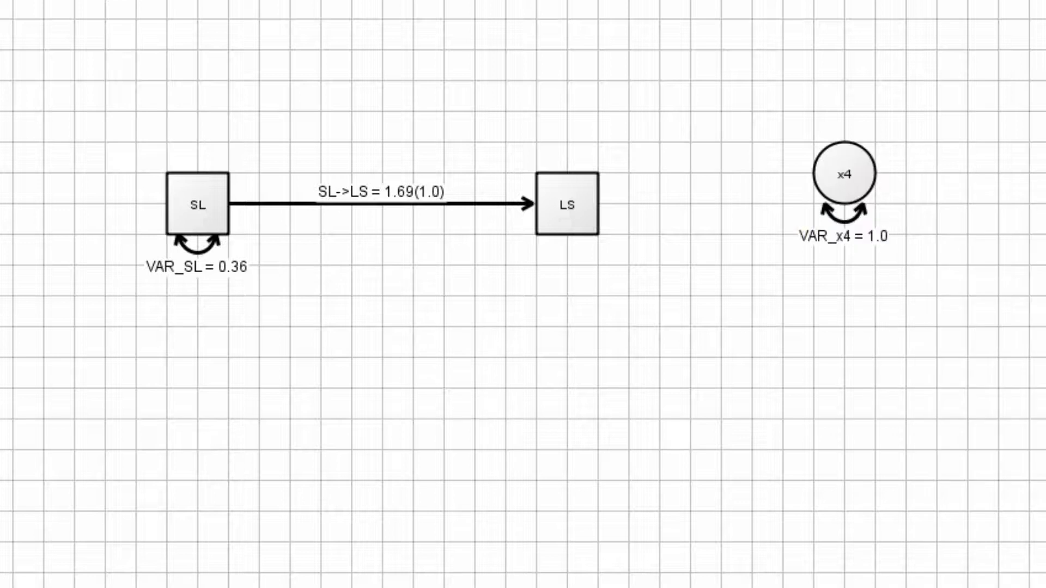
left_click(828, 229)
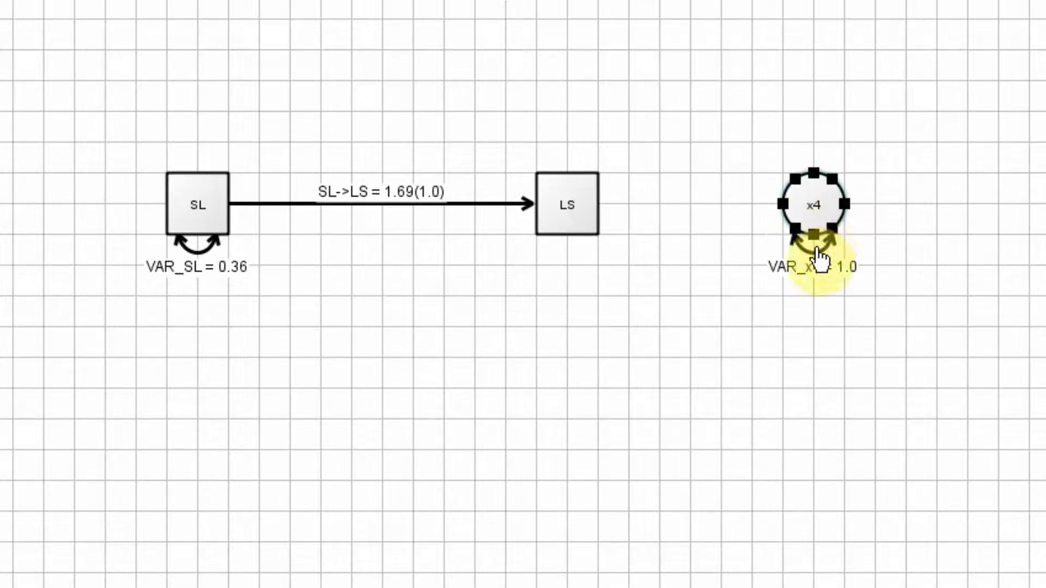
left_click(816, 248)
right_click(817, 247)
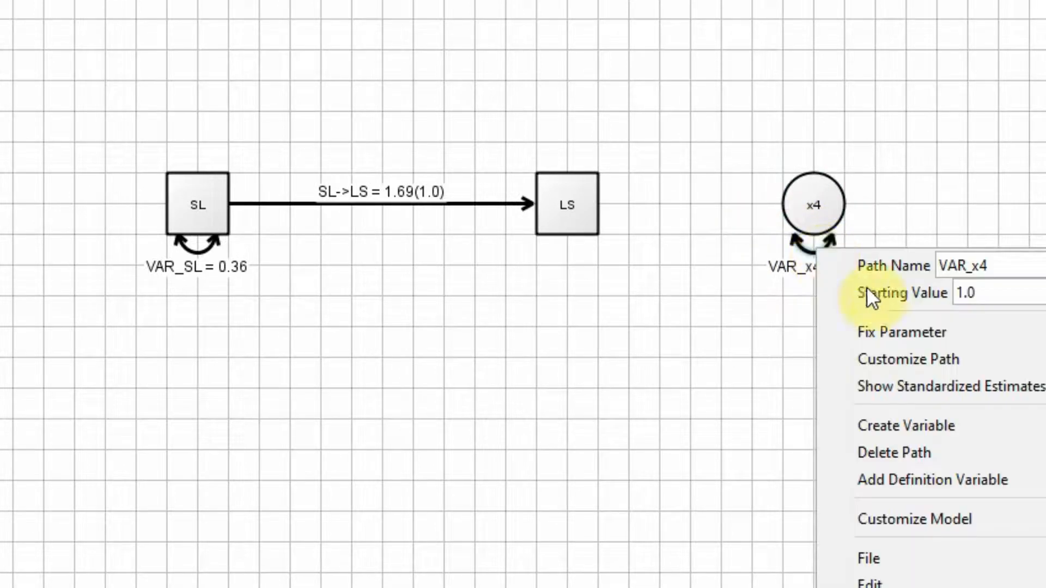
left_click(899, 332)
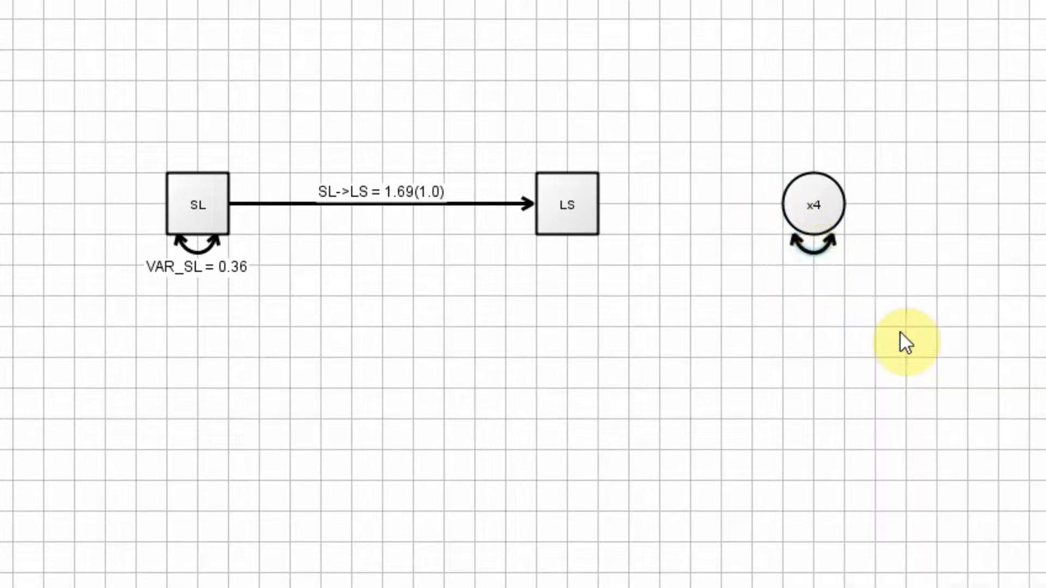
Draw a path from the latent variable x4 to LS.
left_click(808, 223)
right_click(809, 223)
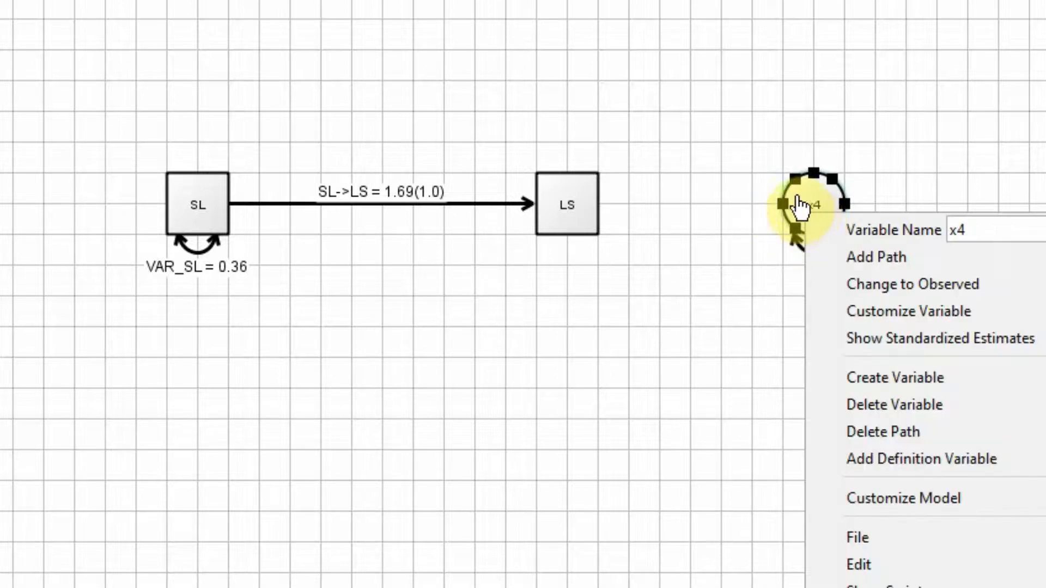
key("Escape")
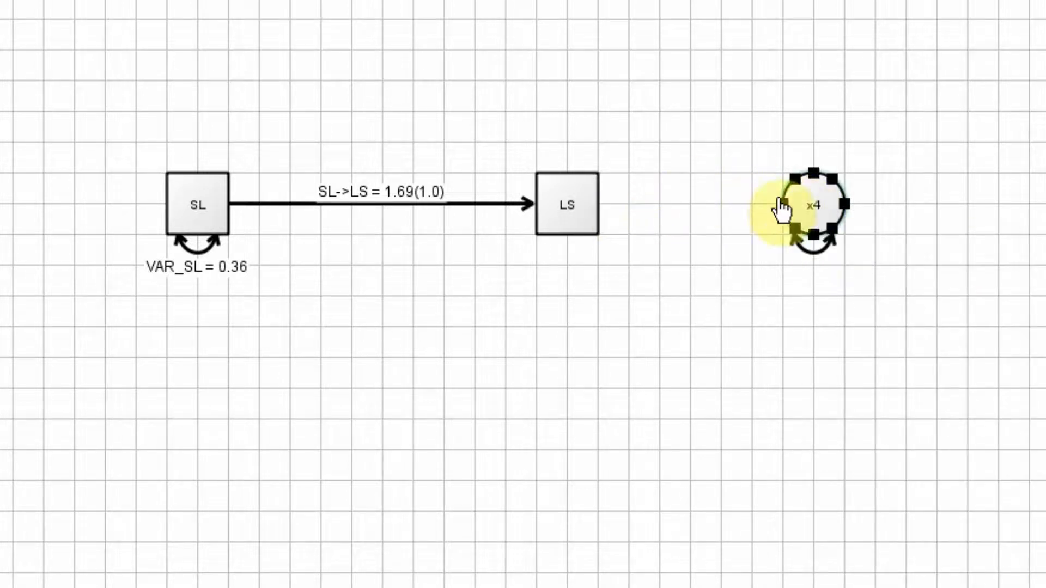
left_click_drag(809, 222, 593, 203)
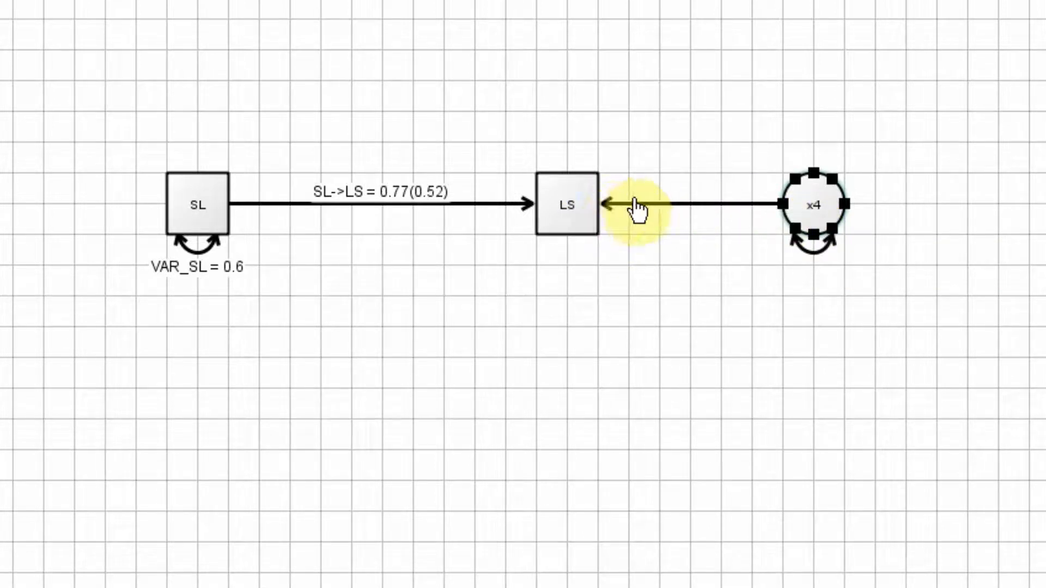
Make the x4-to-LS path a free parameter and show its standardized estimate.
right_click(658, 203)
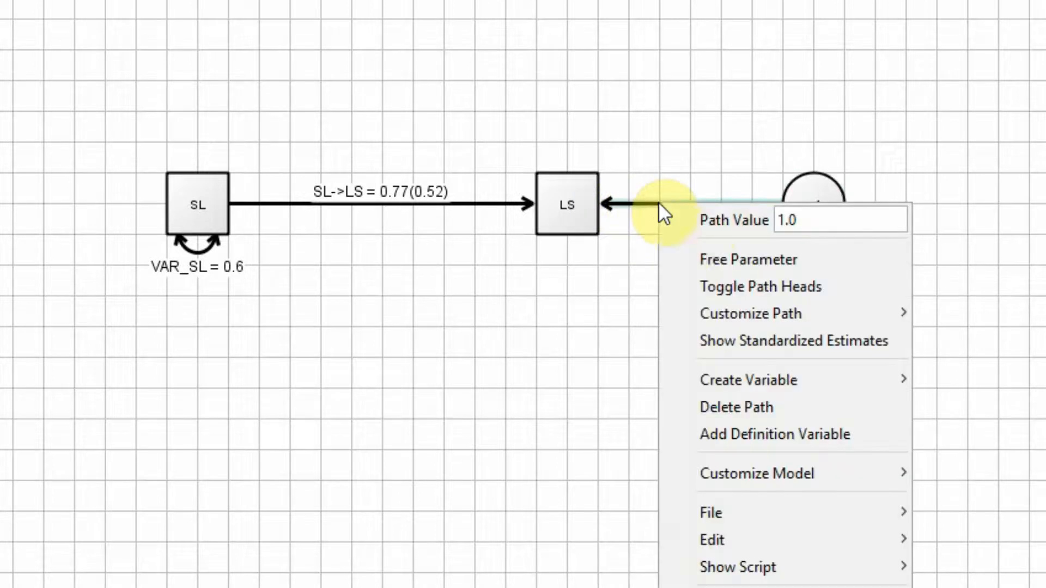
left_click(731, 253)
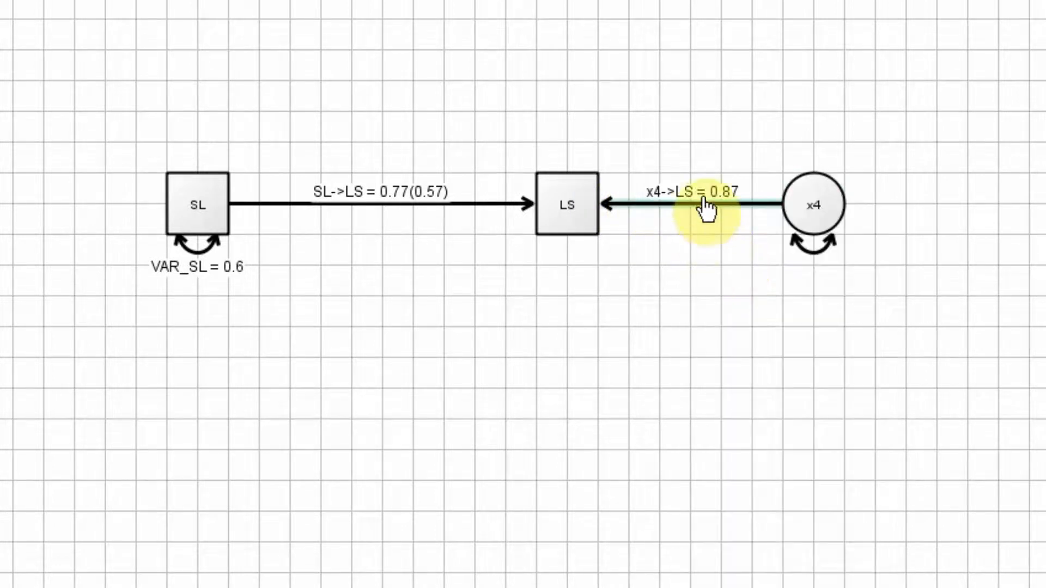
right_click(704, 200)
left_click(806, 364)
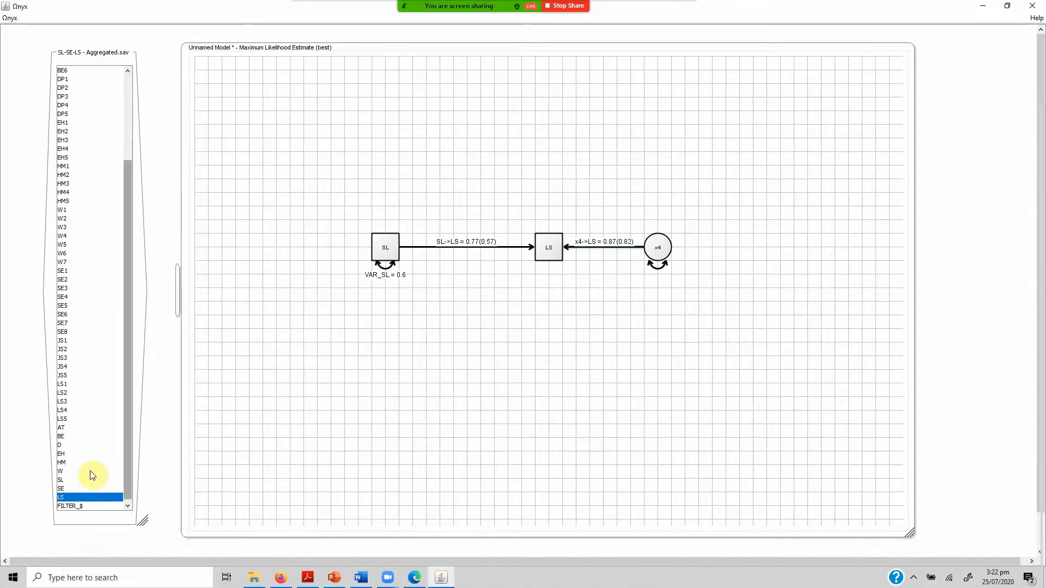
Add the SE variable from the dataset above the SL-to-LS path and place a new latent variable above it.
left_click(60, 488)
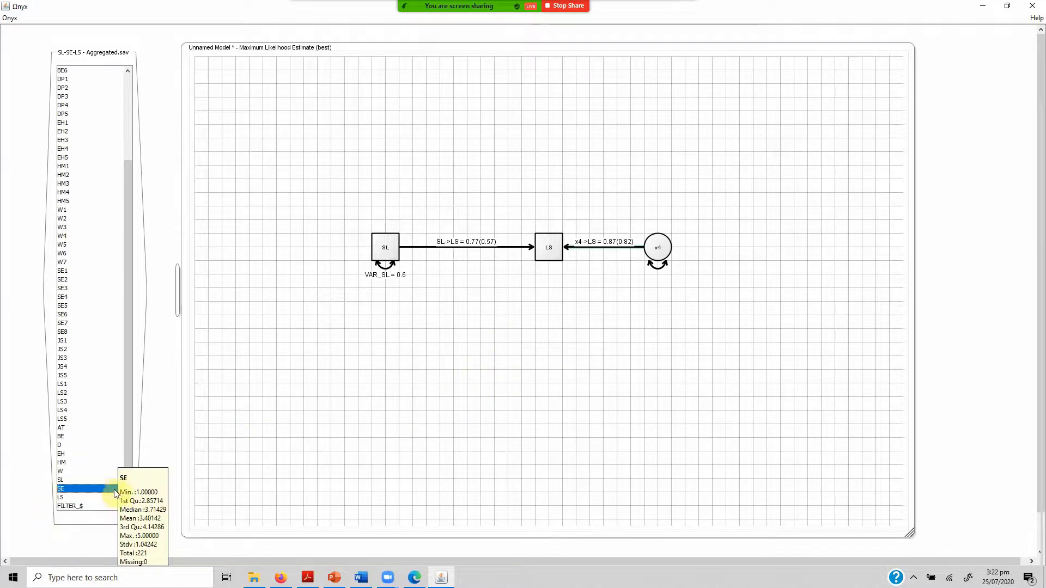
left_click_drag(107, 493, 464, 186)
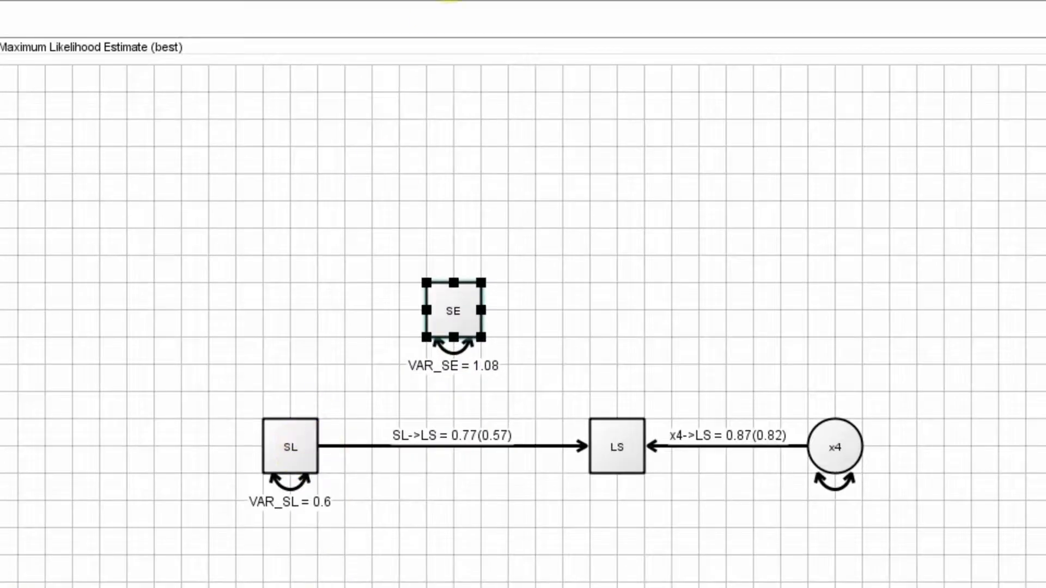
right_click(462, 103)
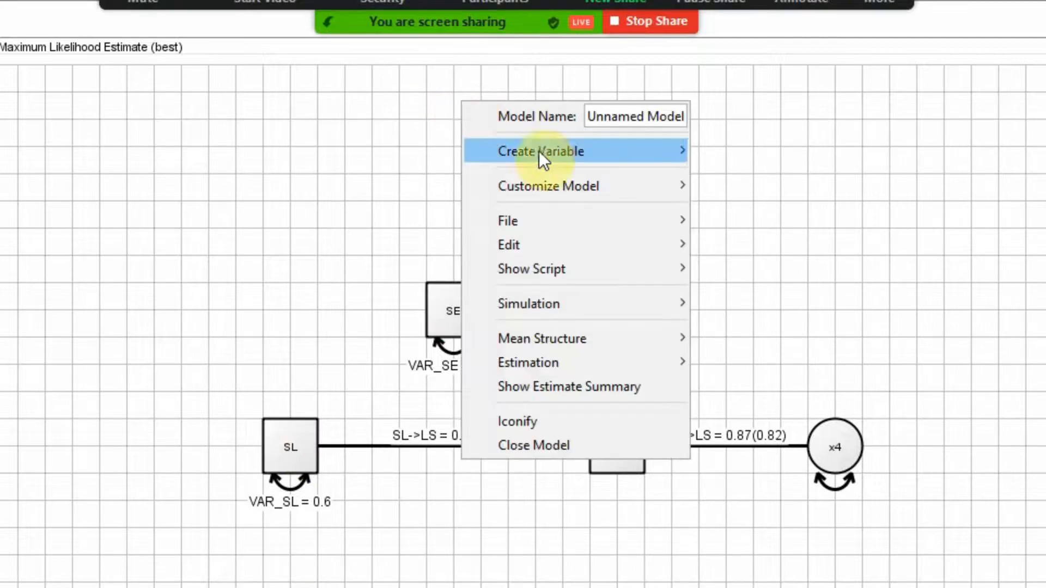
mouse_move(610, 151)
left_click(731, 175)
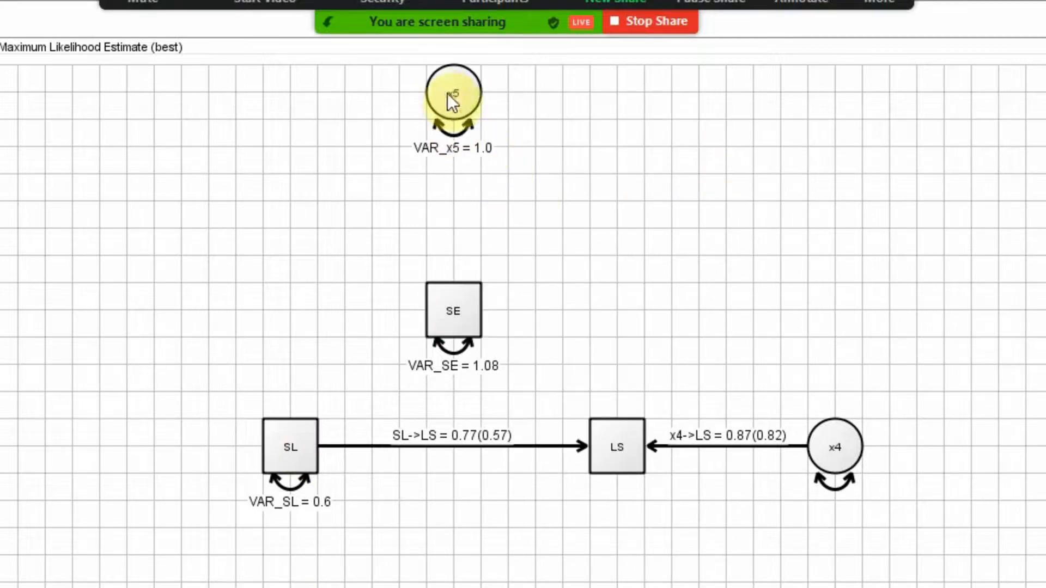
left_click_drag(451, 96, 450, 161)
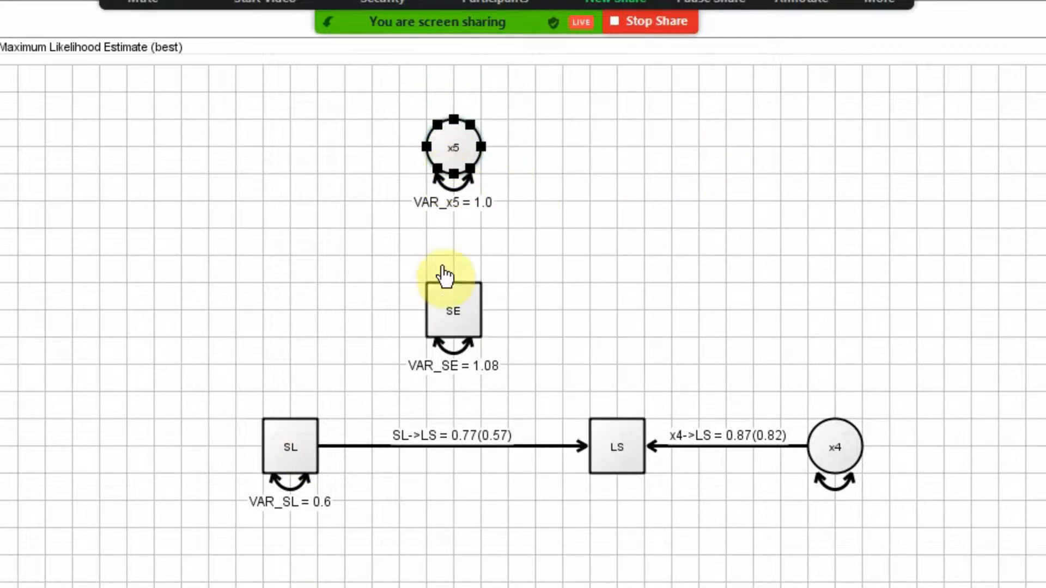
Delete the variance path of SE and draw a path from the latent variable x5 to SE.
left_click(462, 348)
key("Delete")
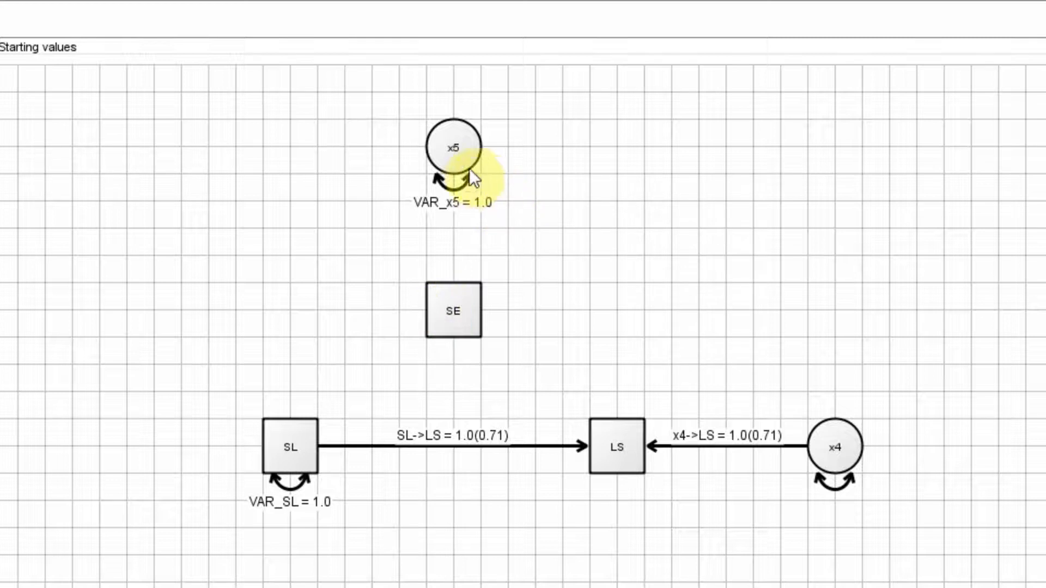
left_click_drag(467, 179, 463, 322)
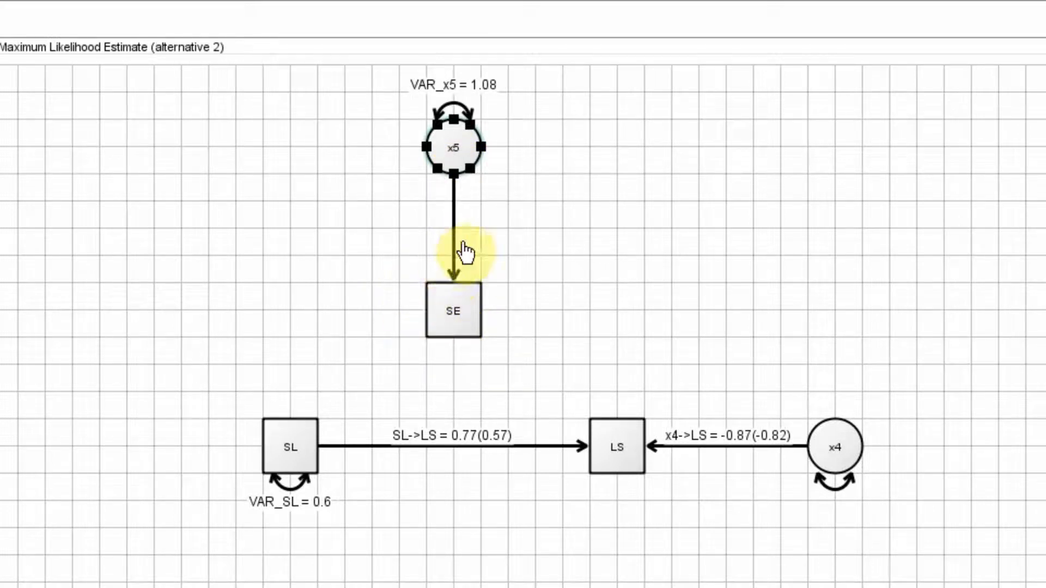
Draw regression paths from SL to SE and from SE to LS.
left_click_drag(284, 442, 437, 321)
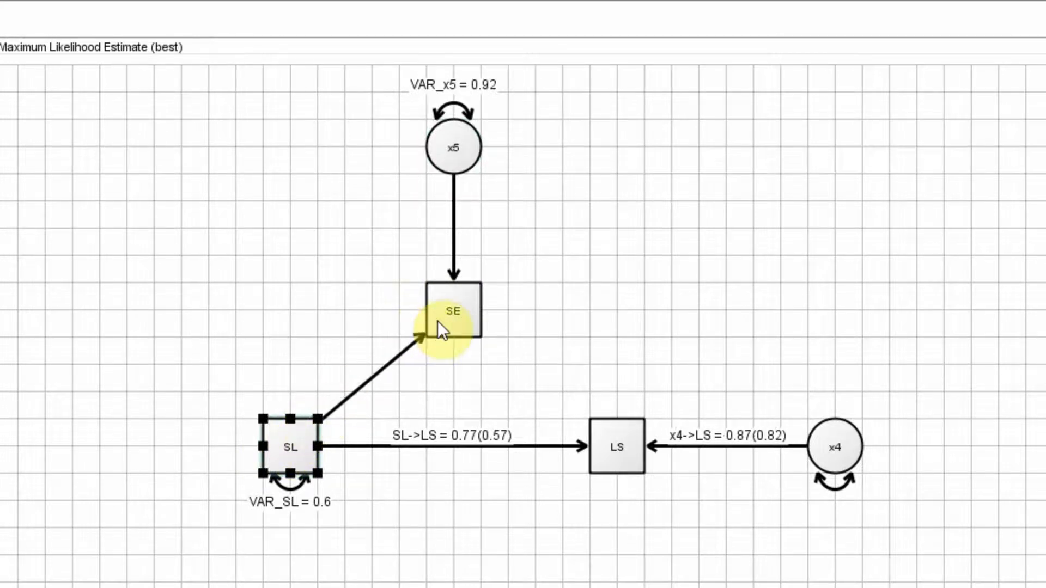
left_click(469, 316)
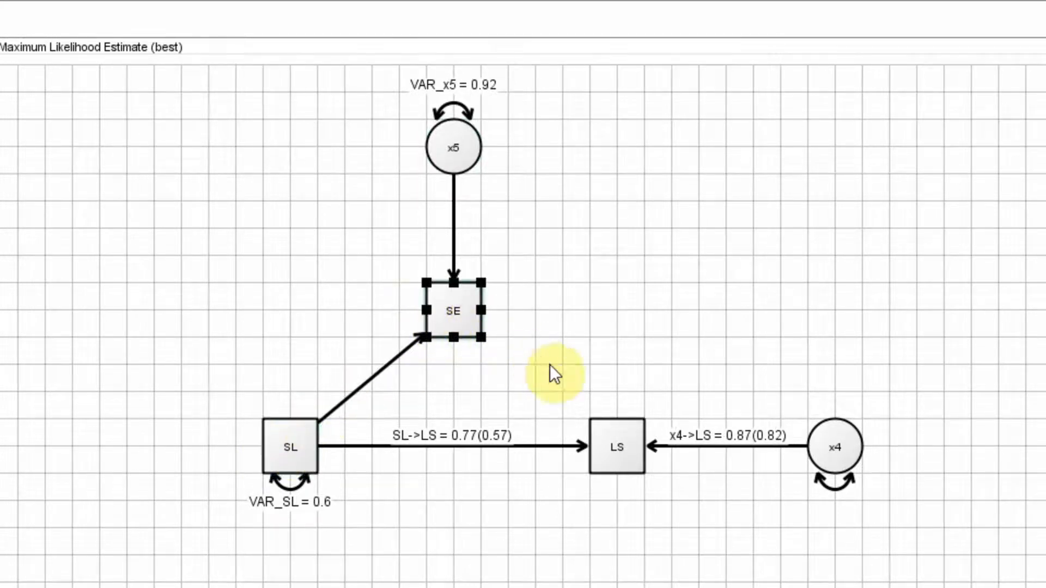
left_click(580, 403)
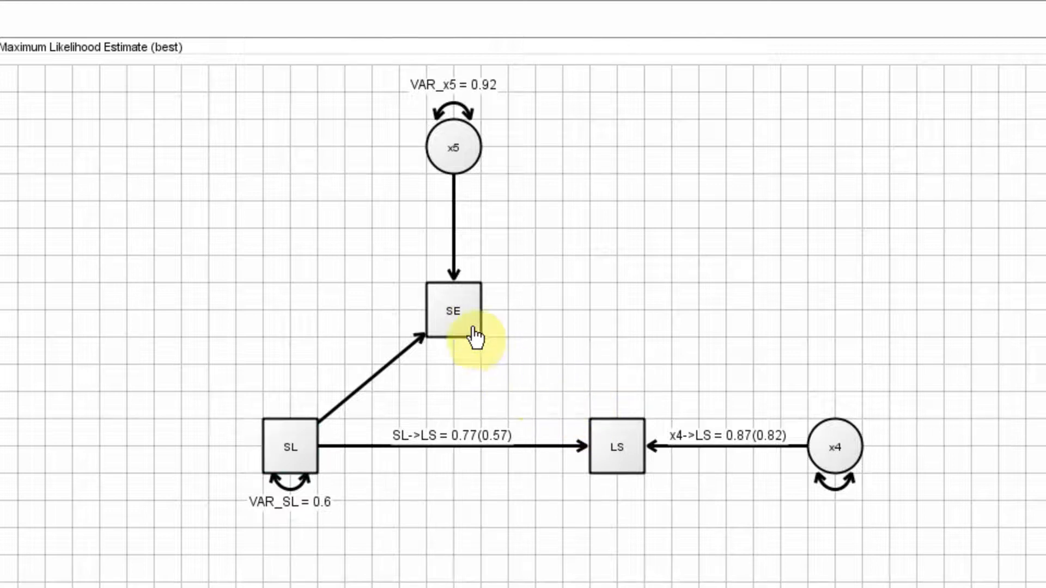
left_click_drag(476, 334, 610, 438)
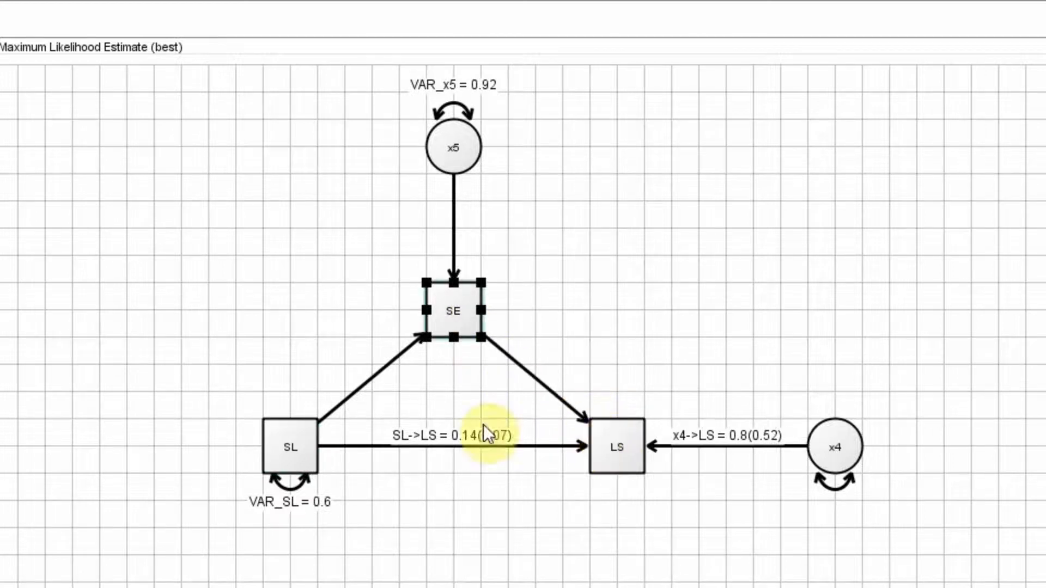
Make the SL-to-SE path a free parameter and show its standardized estimate.
left_click(383, 382)
right_click(379, 374)
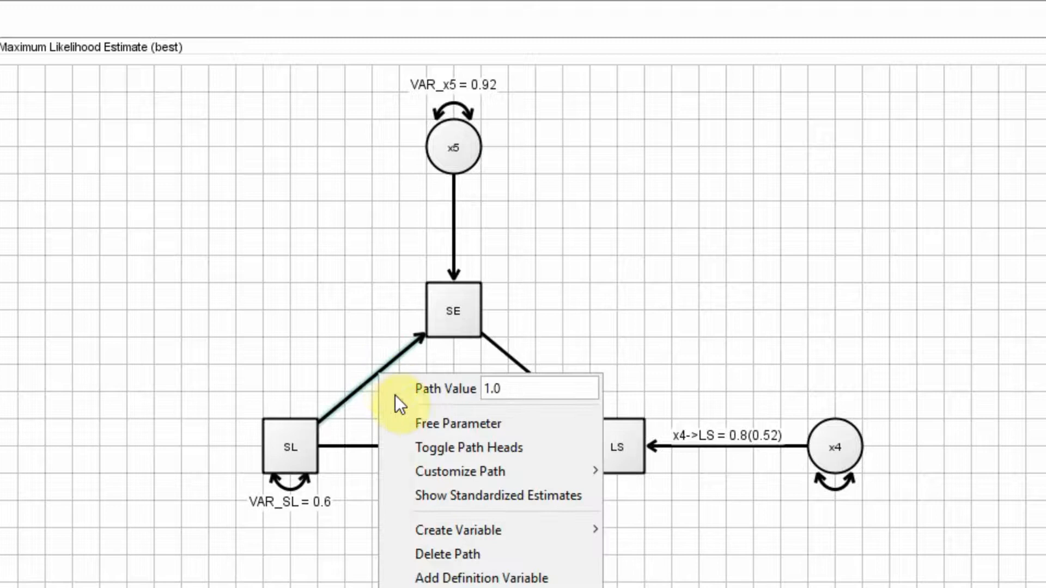
left_click(415, 419)
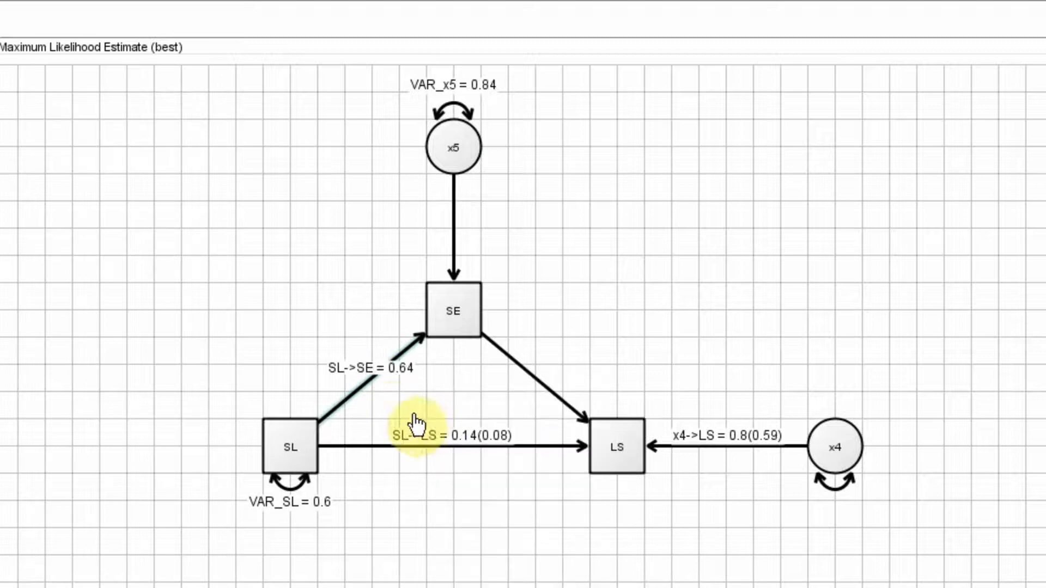
right_click(358, 384)
left_click(384, 531)
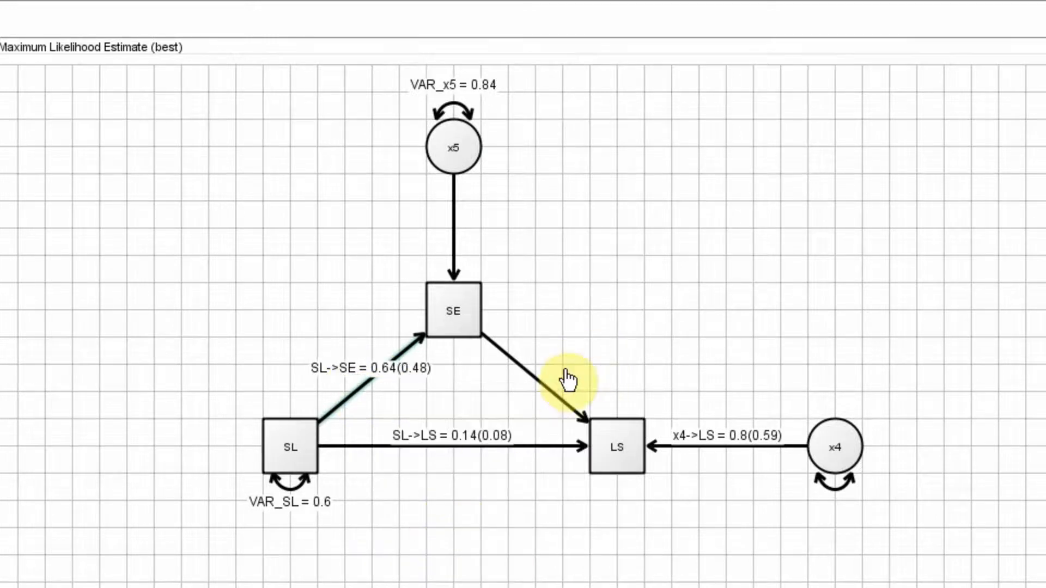
Make the SE-to-LS path a free parameter and show its standardized estimate.
right_click(541, 385)
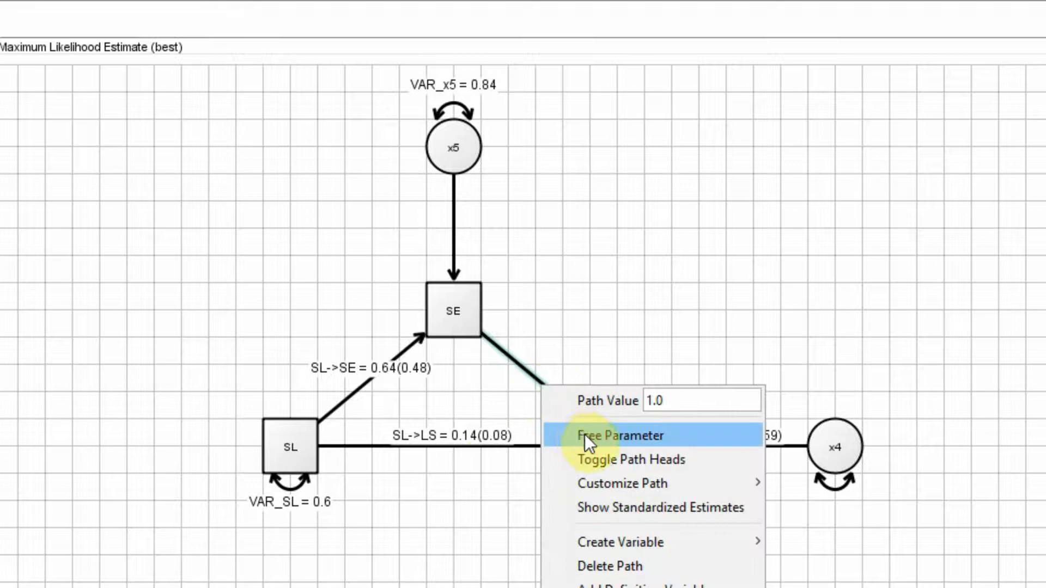
left_click(584, 435)
right_click(541, 385)
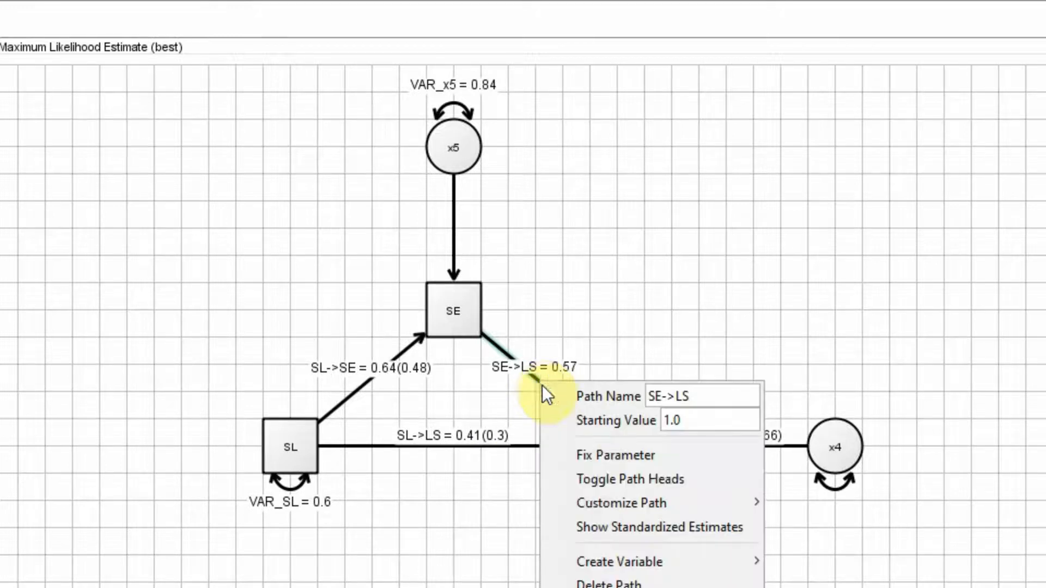
left_click(596, 522)
double_click(594, 515)
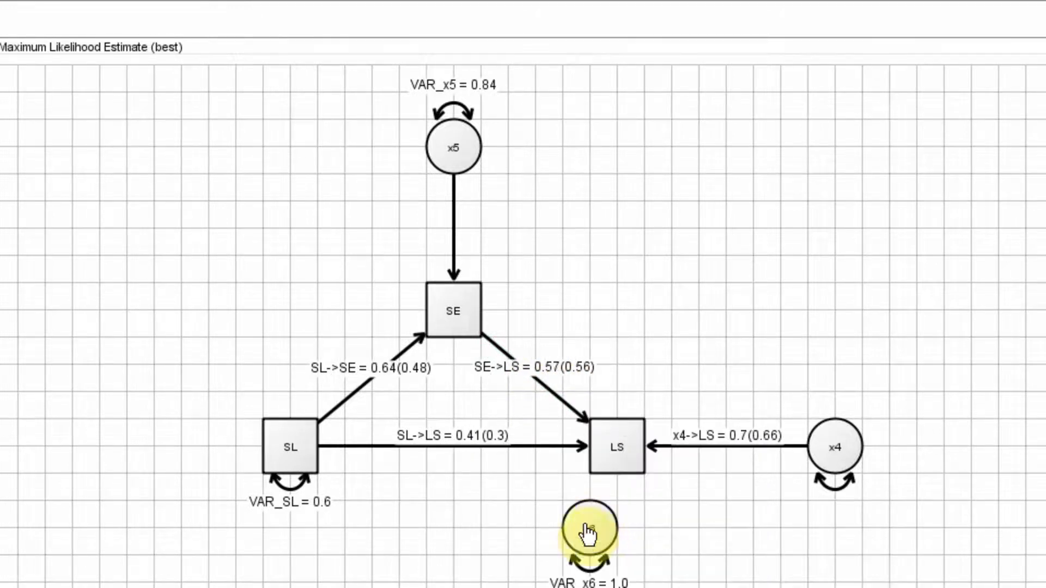
left_click(582, 536)
key("Delete")
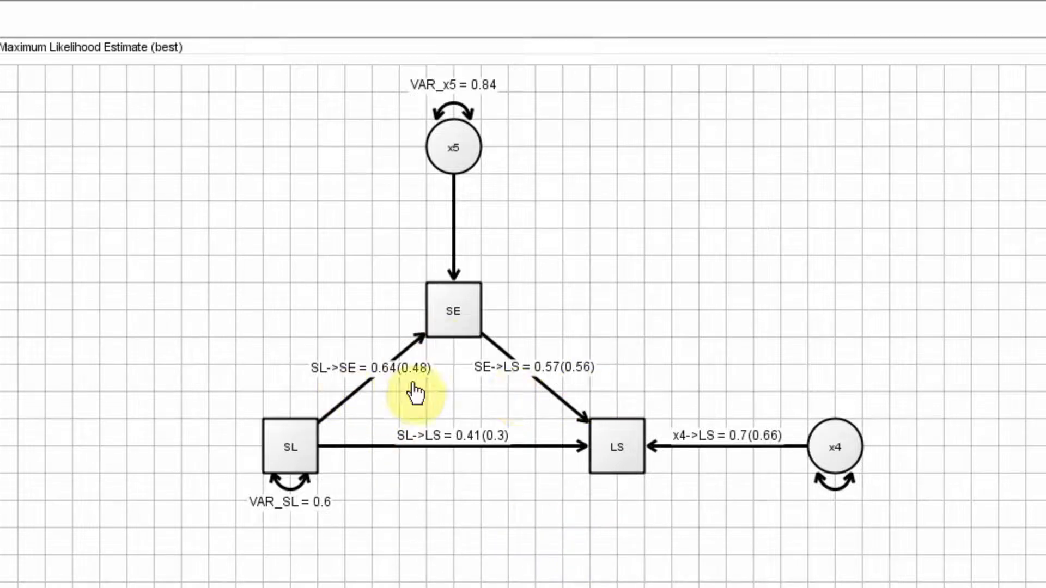
Make the x5-to-SE path a free parameter and open the model's table of parameter estimates.
right_click(455, 194)
left_click(491, 234)
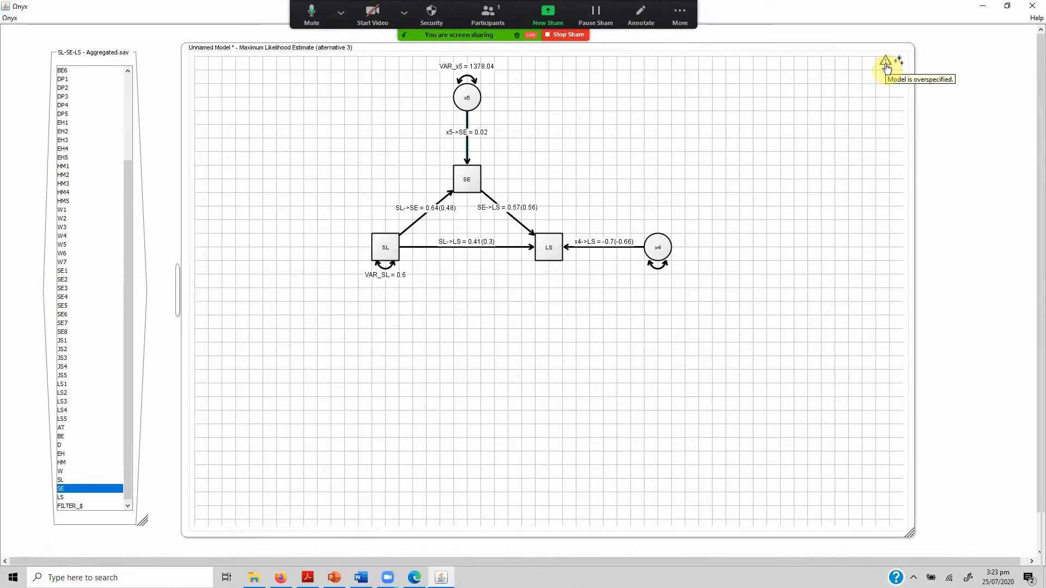
left_click(178, 294)
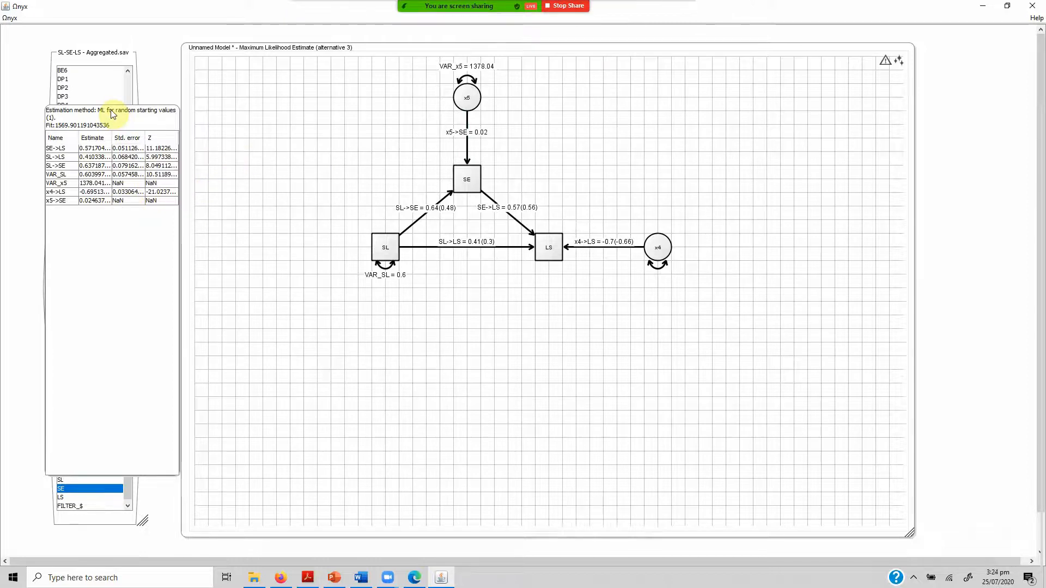
right_click(124, 298)
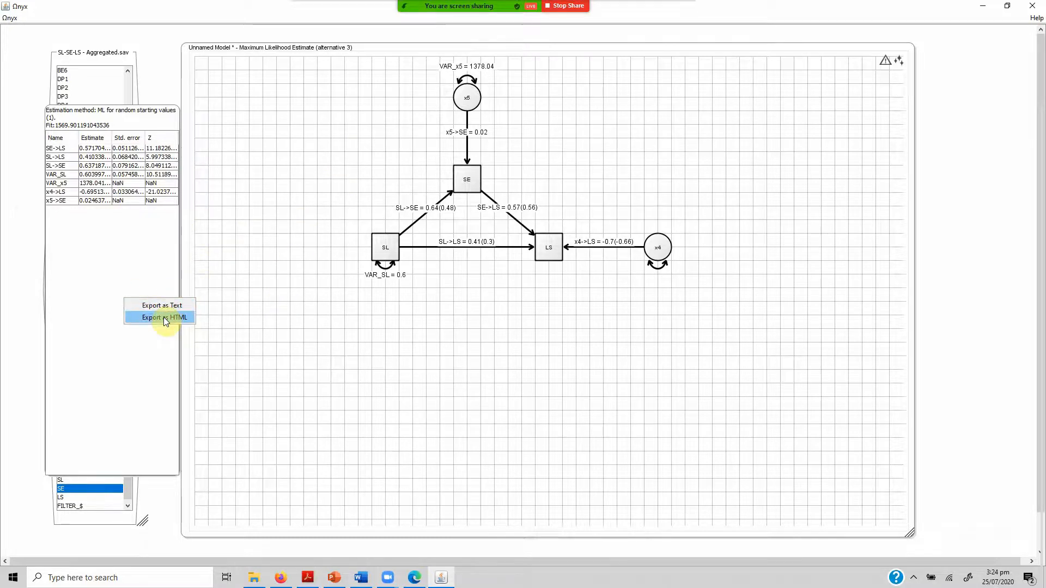
left_click(147, 255)
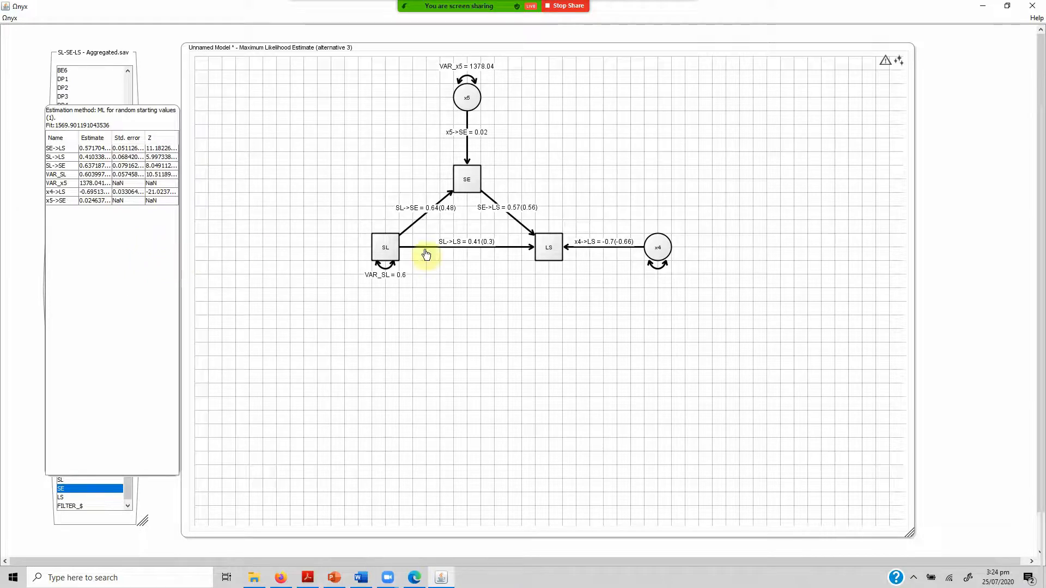
Fix the variance parameter of the latent variable x5.
right_click(657, 271)
left_click(581, 296)
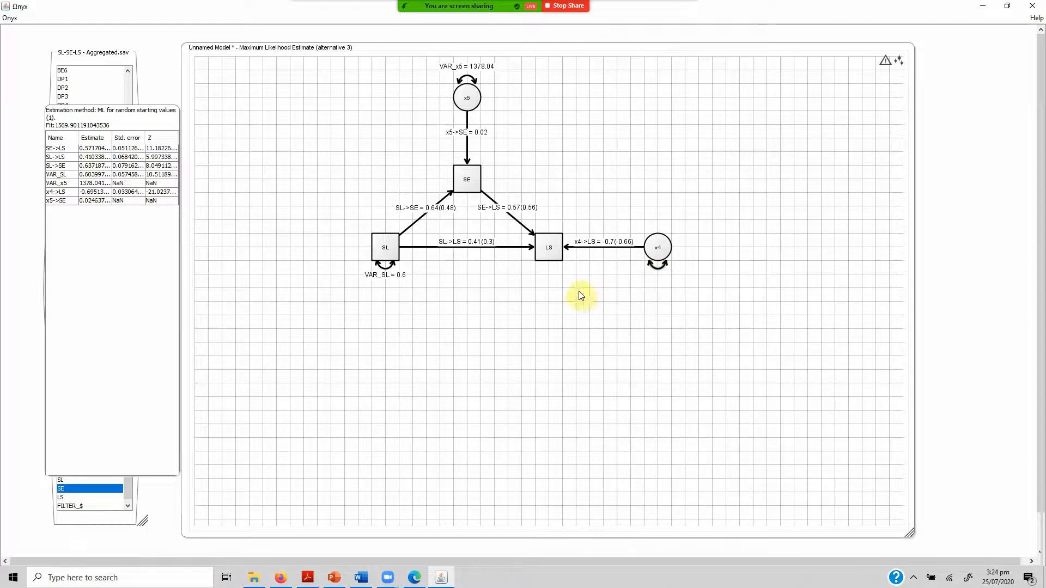
right_click(469, 80)
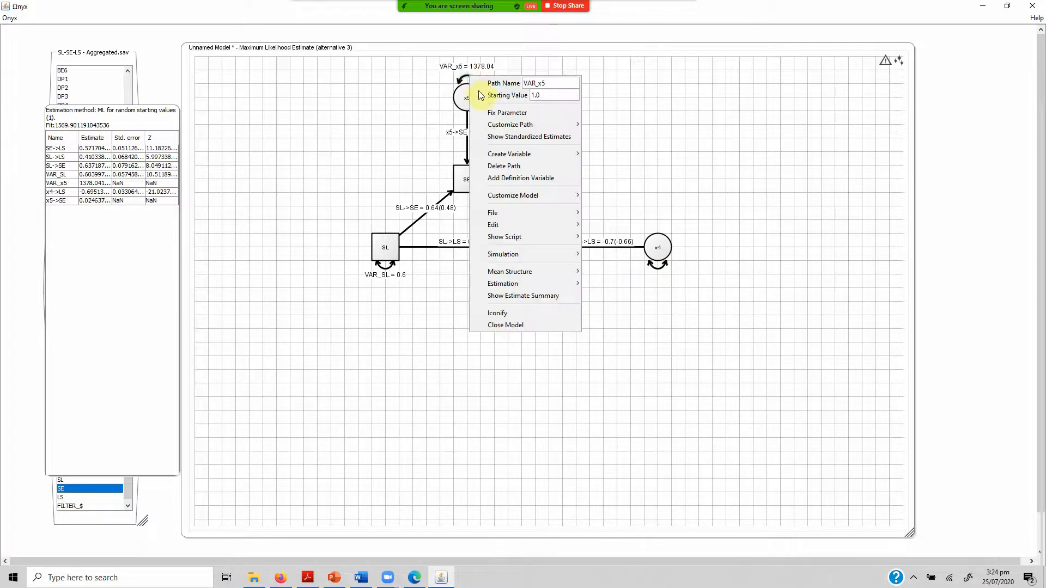
left_click(491, 115)
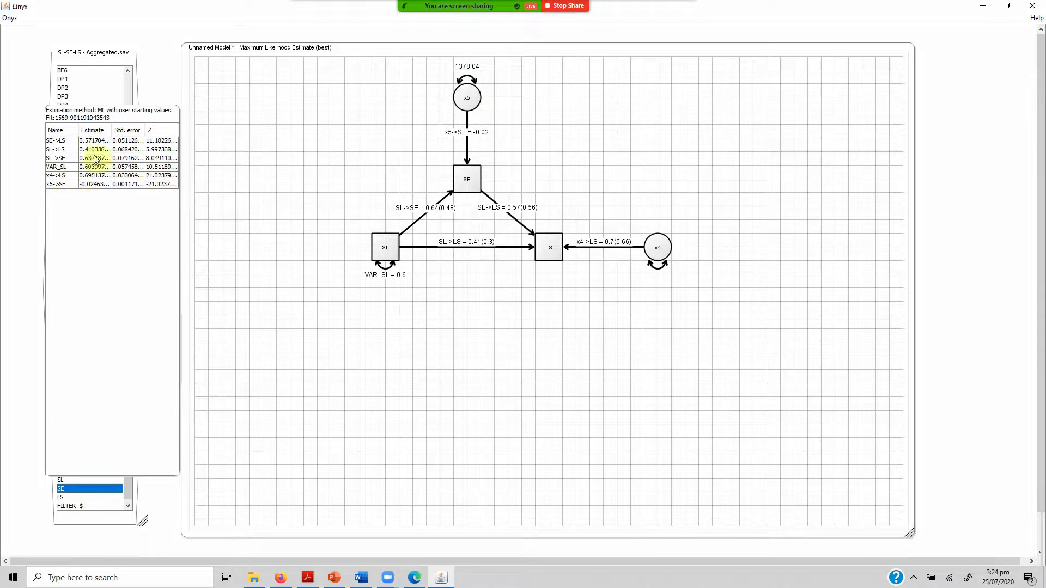
left_click(391, 251)
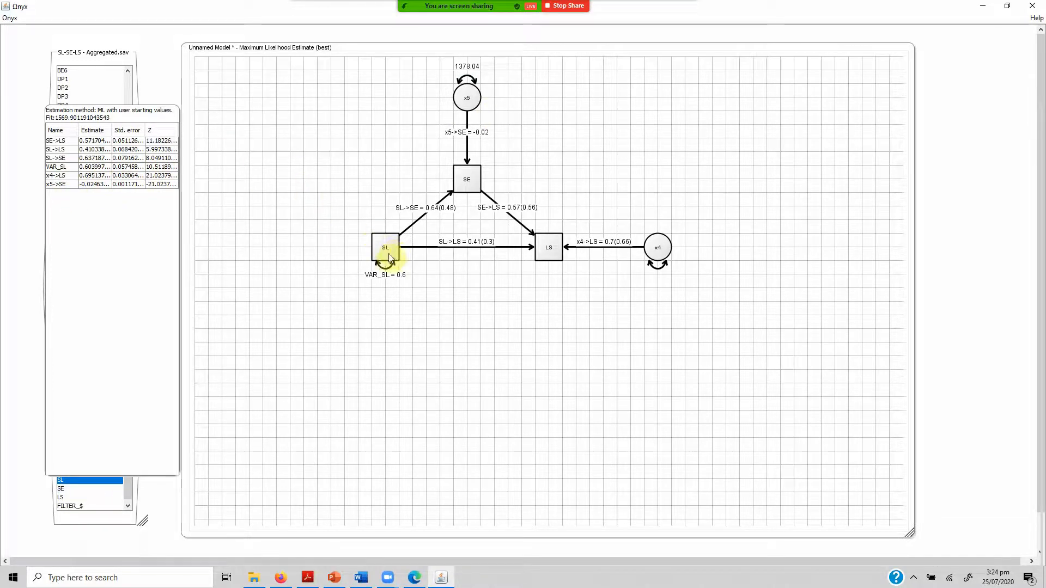
left_click(467, 180)
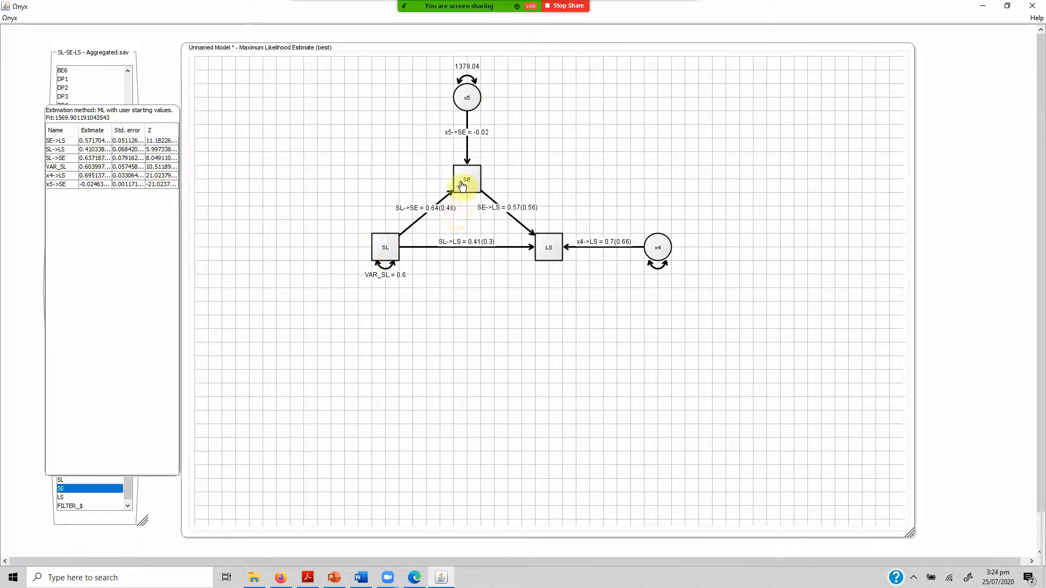
left_click(386, 252)
left_click(549, 260)
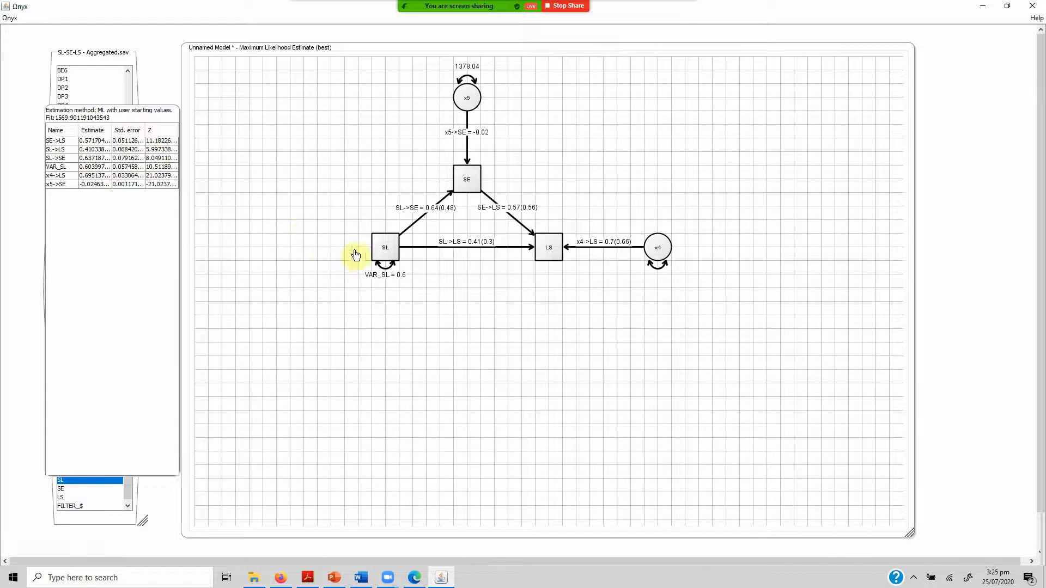
left_click(387, 256)
right_click(548, 253)
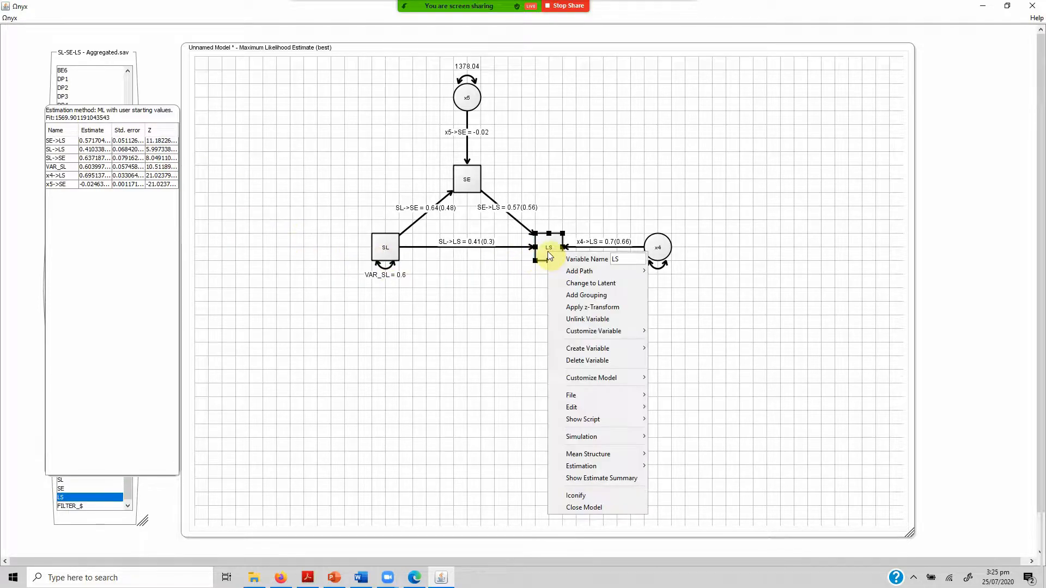
left_click(480, 273)
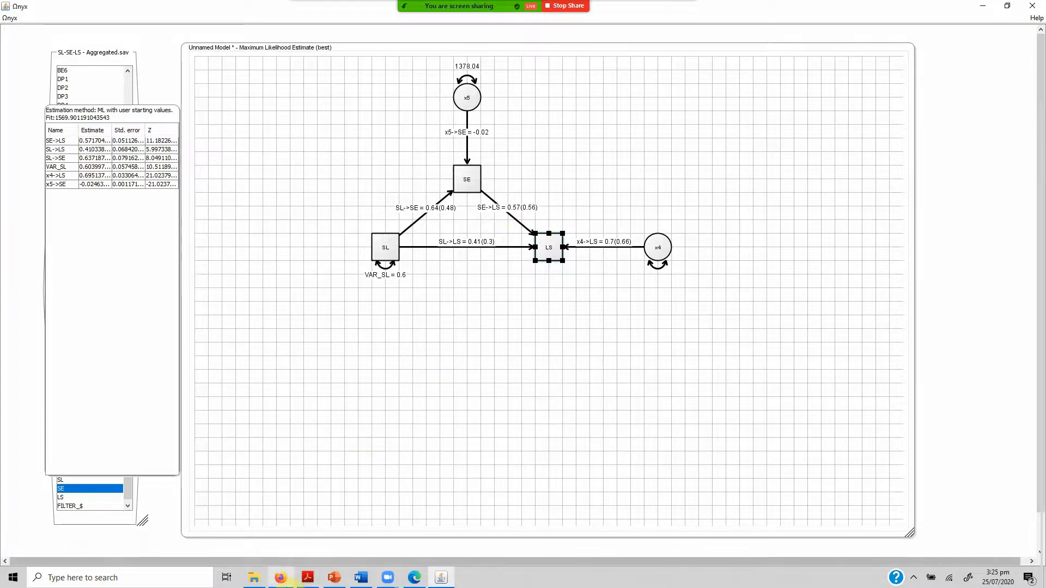
Switch to Firefox, show the Indirect Mediation Effect Confidence Interval Calculator page and select its web address for copying.
left_click(281, 579)
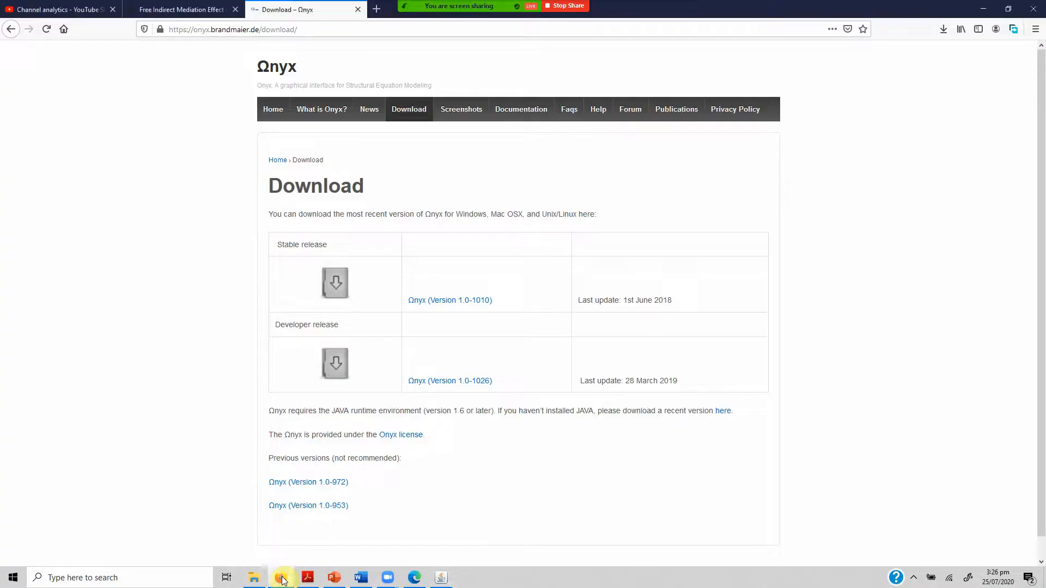
left_click(172, 12)
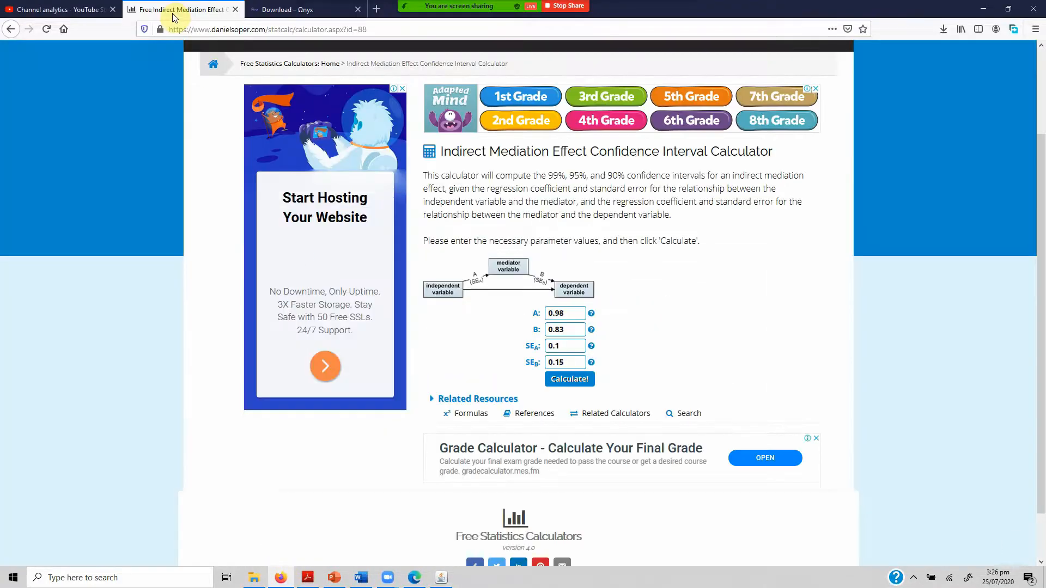
left_click(249, 31)
left_click(249, 31)
key("ctrl+c")
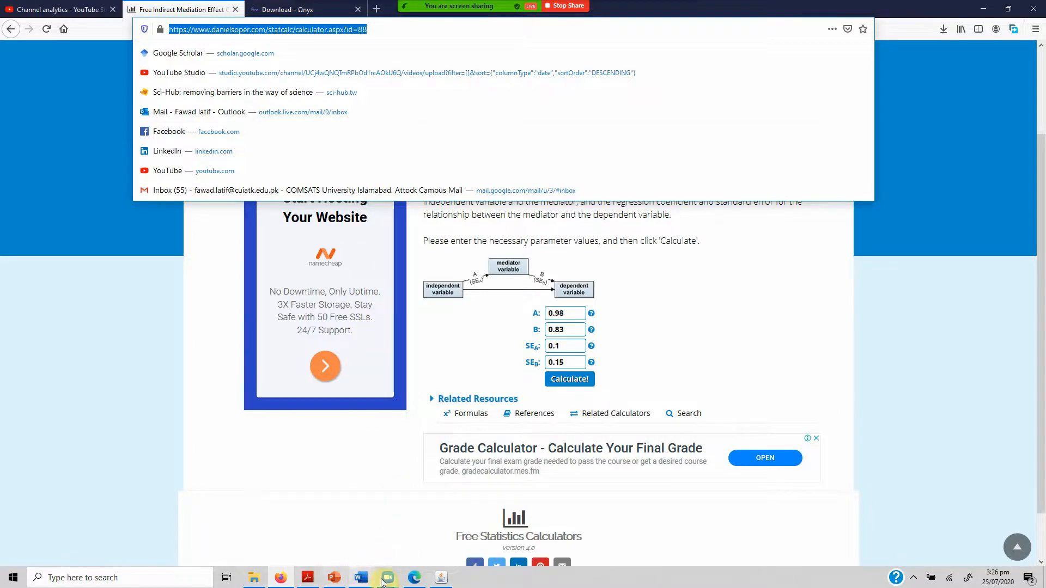
Switch to YouTube Studio in Edge and post the calculator's web address in the stream's live chat.
left_click(424, 578)
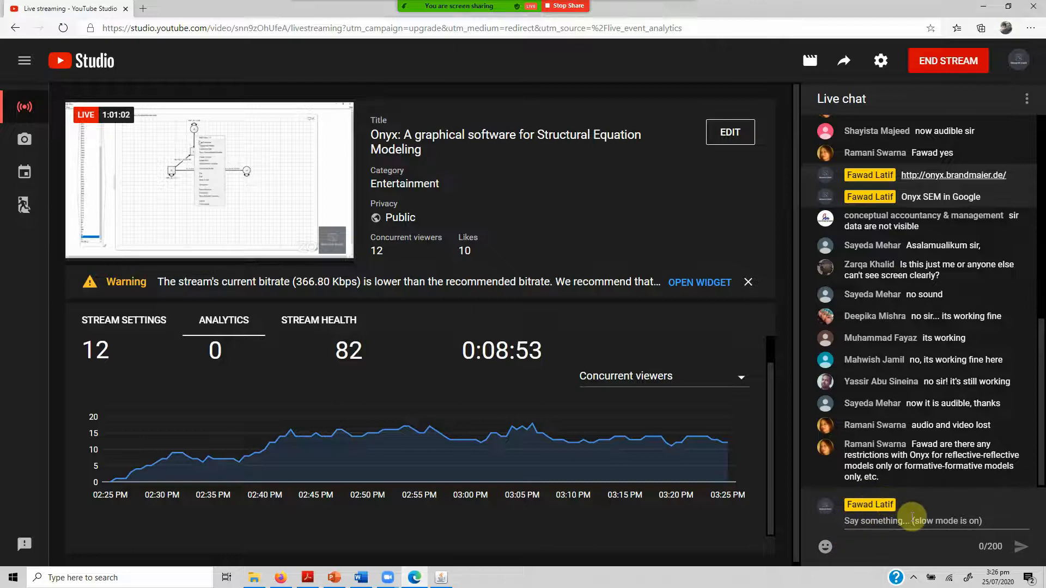
left_click(897, 524)
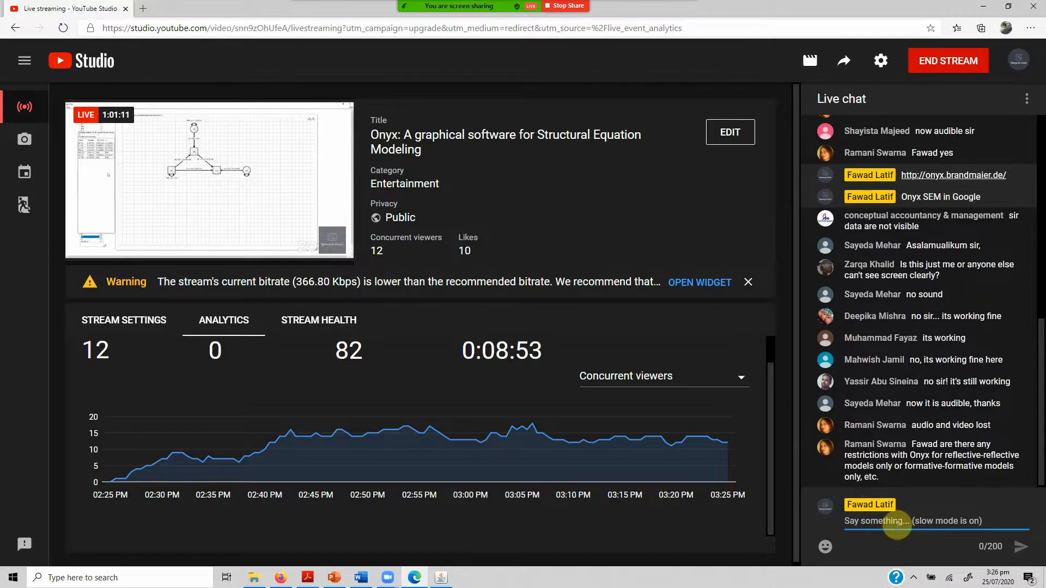
key("ctrl+v")
key("Return")
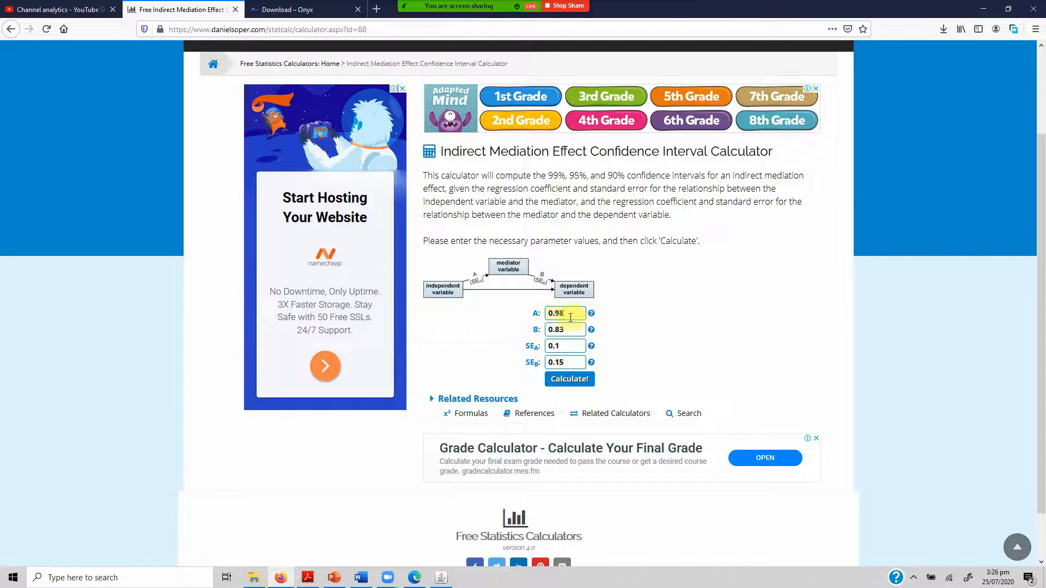
Look up the standardized SL-to-SE and SE-to-LS estimates in Onyx and set the calculator's A to 0.48 and B to 0.56.
left_click_drag(547, 313, 582, 320)
double_click(564, 343)
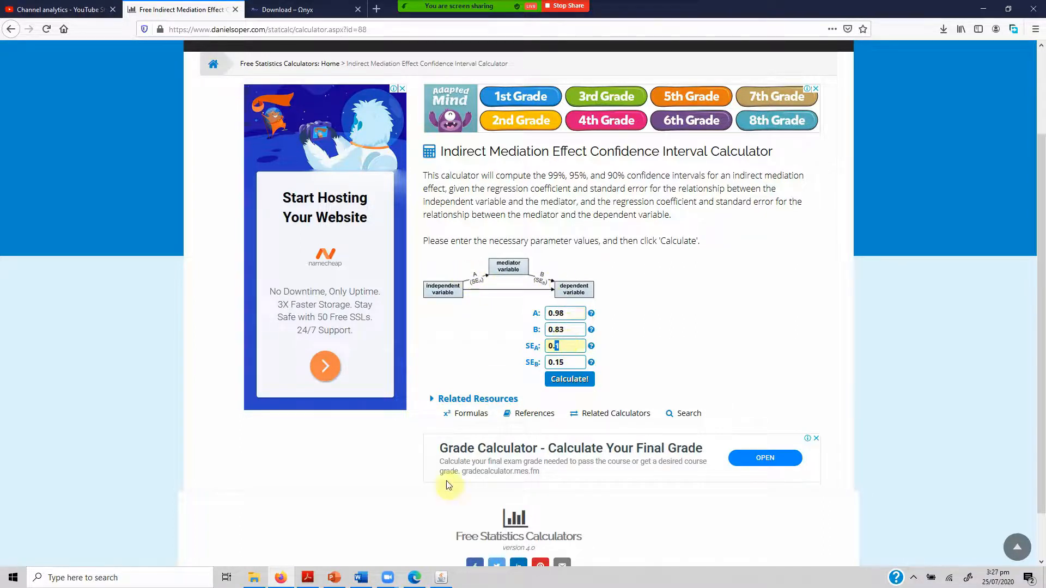
left_click(442, 577)
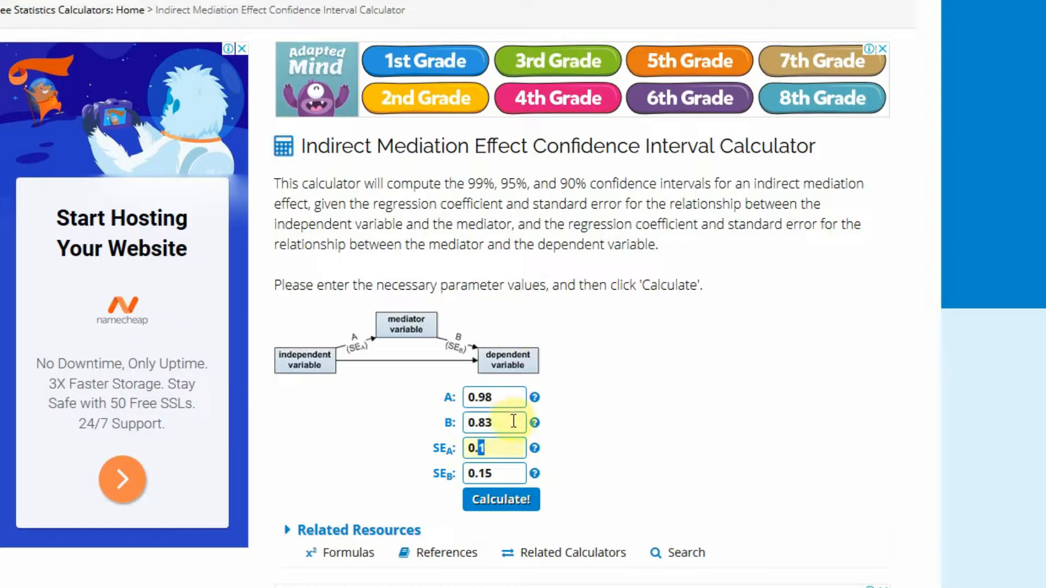
left_click(504, 400)
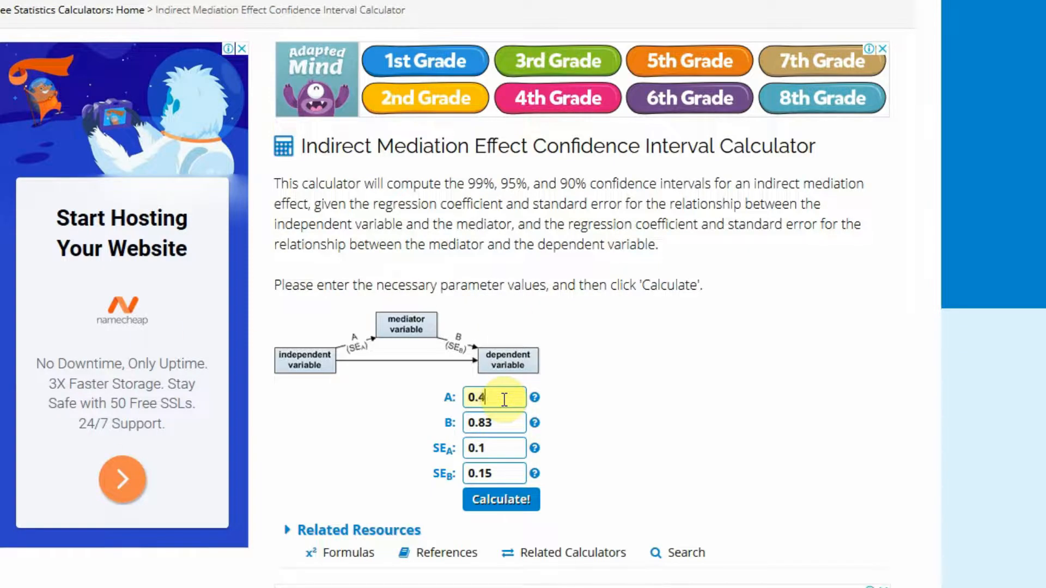
left_click(498, 423)
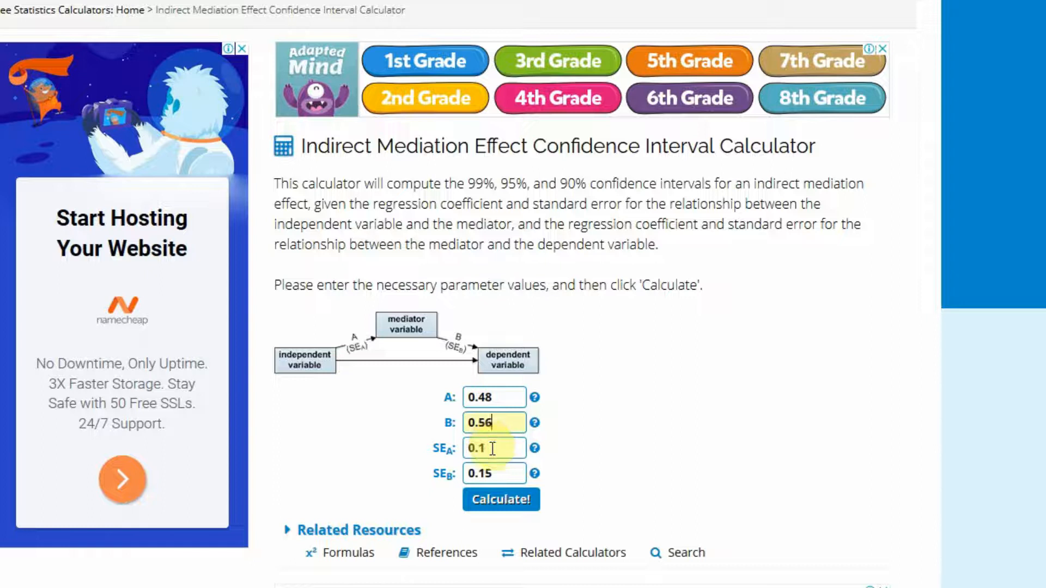
Look up both paths' standard errors in Onyx and set the calculator's SEA to 0.07 and SEB to 0.05.
left_click(492, 448)
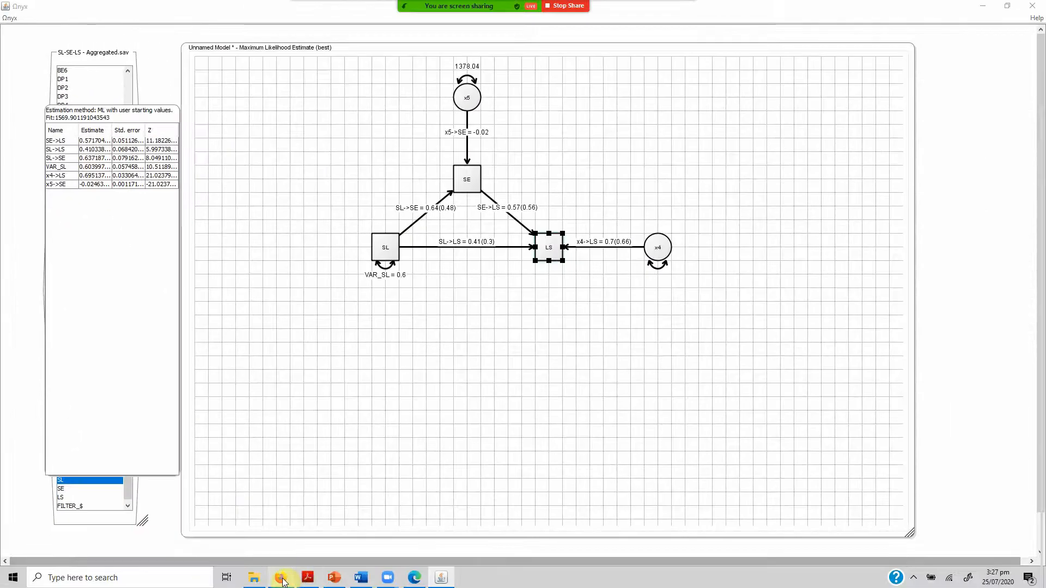
left_click(281, 579)
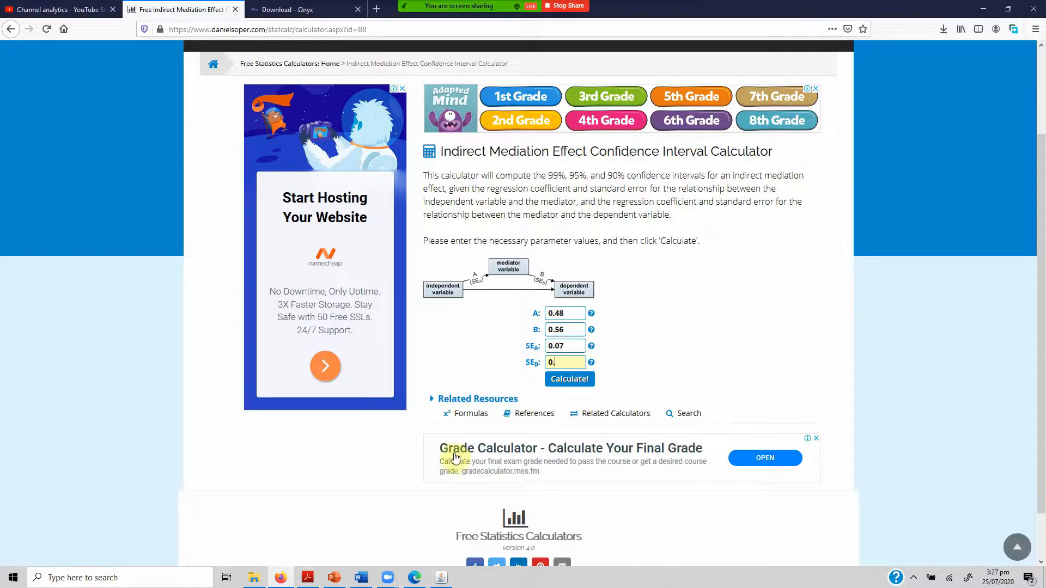
left_click(441, 577)
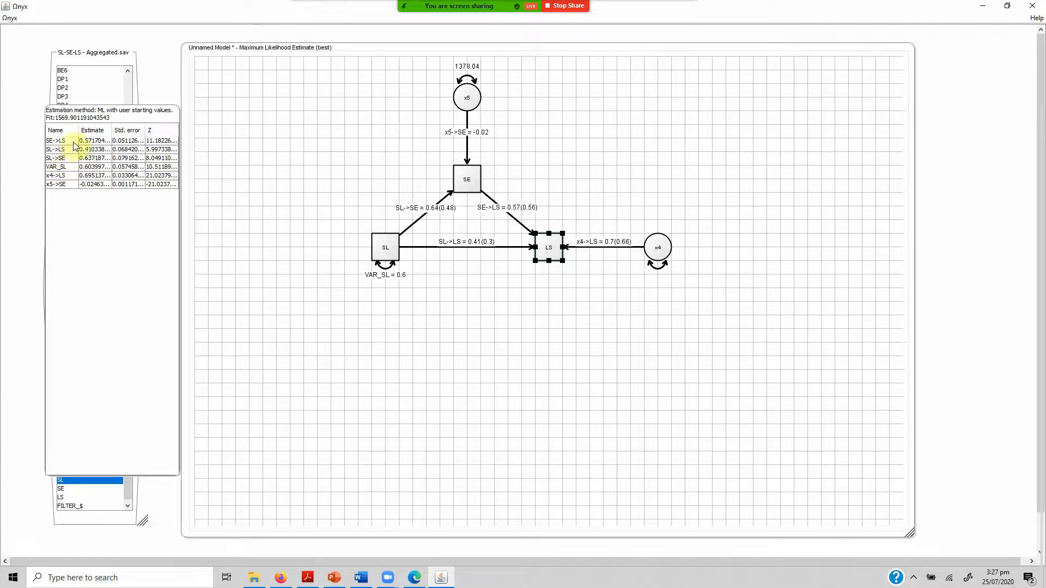
left_click(281, 579)
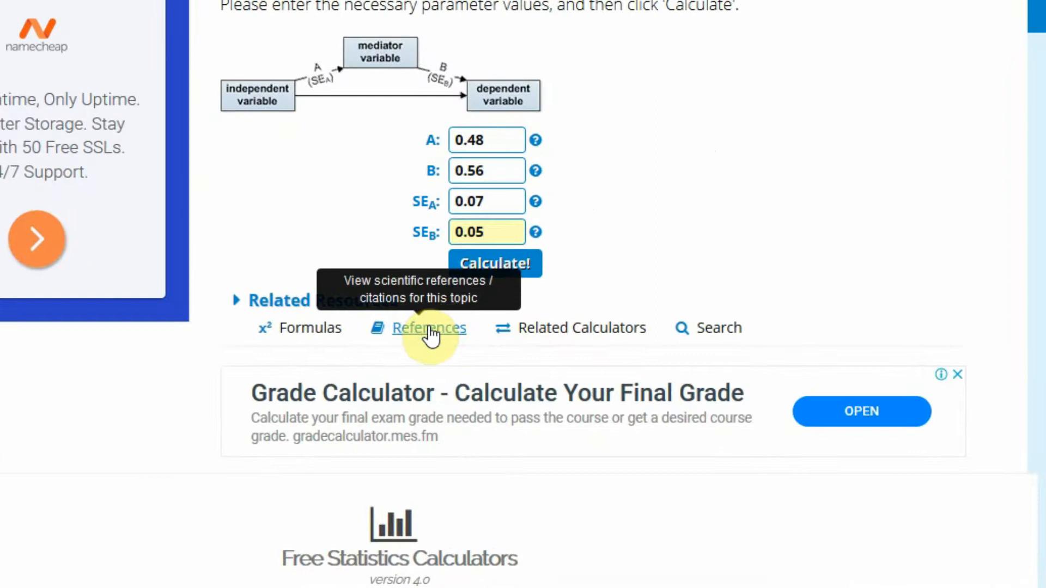
Calculate the indirect effect and highlight the 95% confidence interval in the results.
left_click(487, 267)
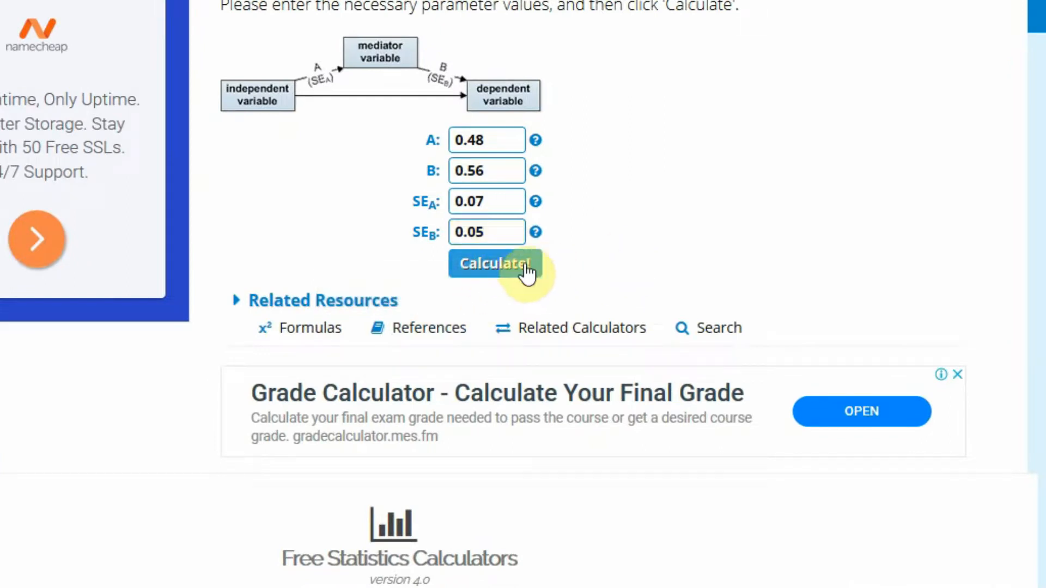
left_click(473, 266)
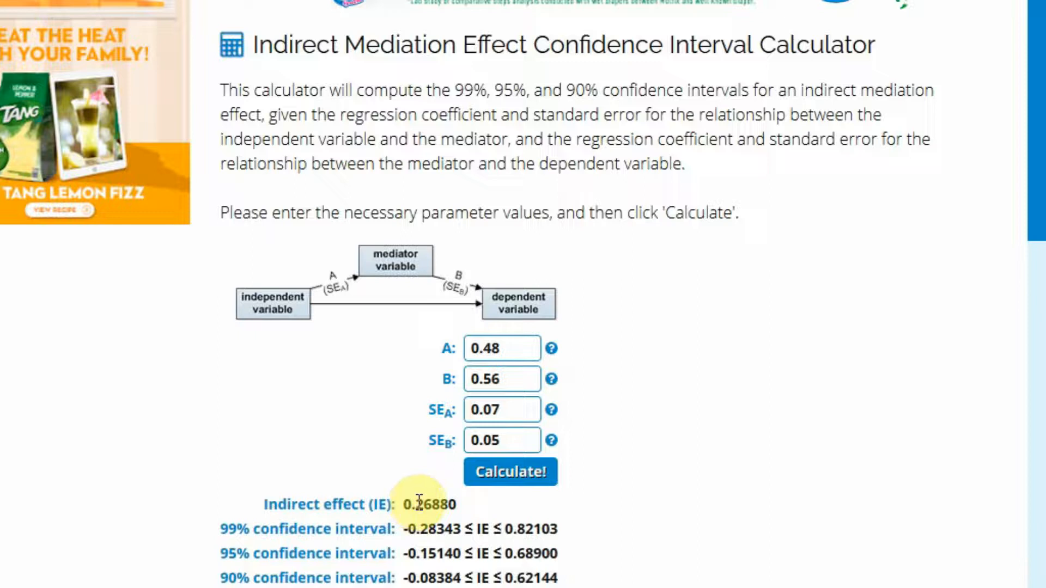
scroll(479, 347, "down", 4)
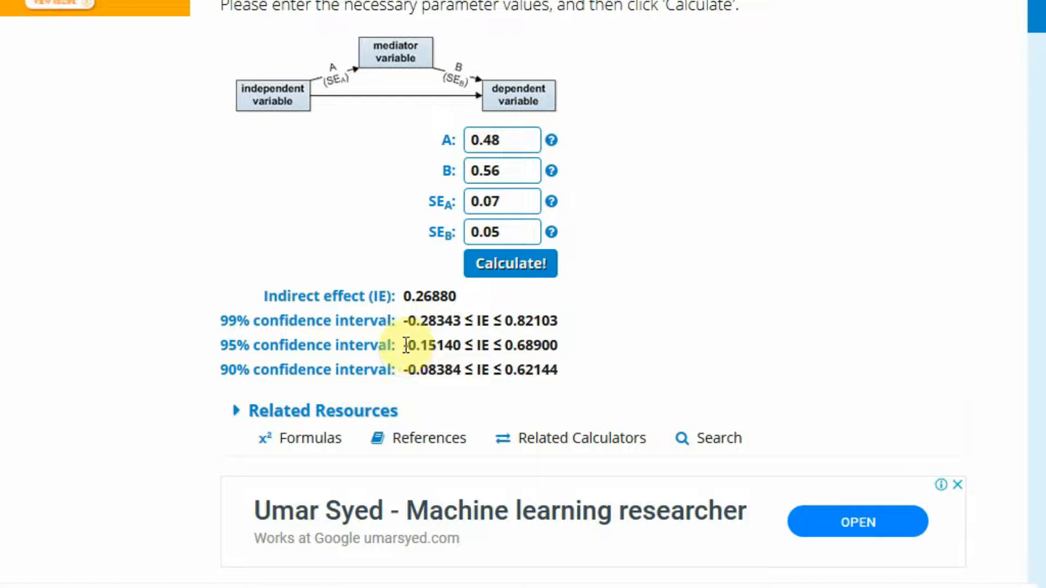
mouse_move(403, 345)
left_mouse_down()
mouse_move(570, 344)
mouse_move(406, 345)
left_mouse_up()
left_click(566, 344)
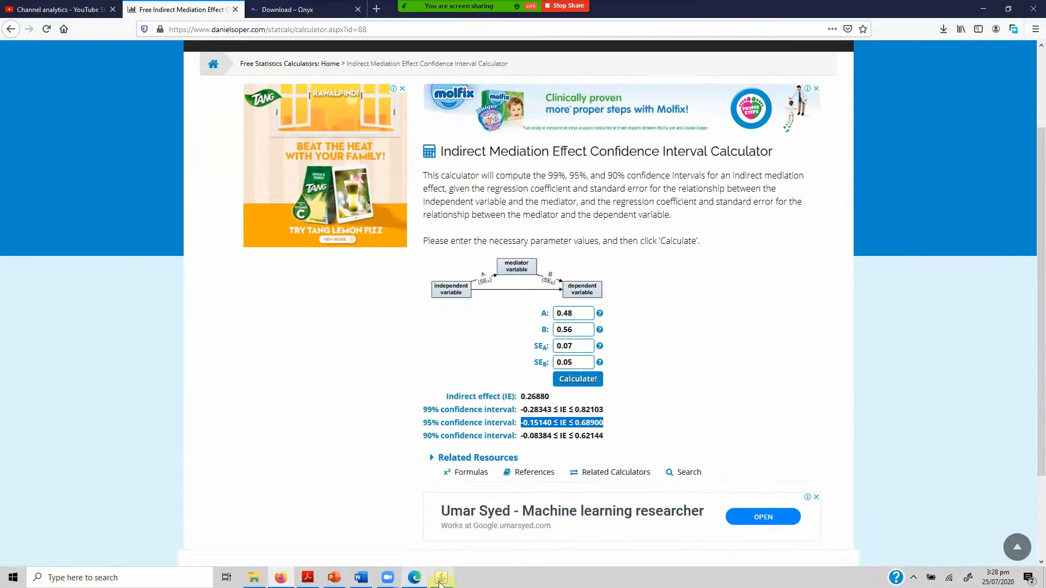
Compare the path estimates of the mediation model in Onyx with the inputs and confidence intervals in the Firefox calculator.
left_click(441, 579)
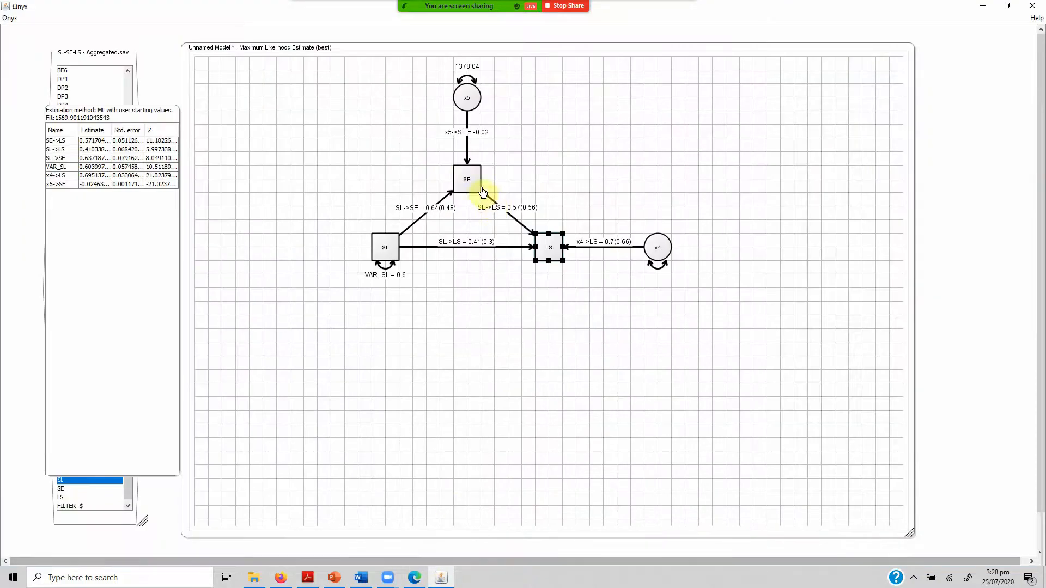
mouse_move(468, 187)
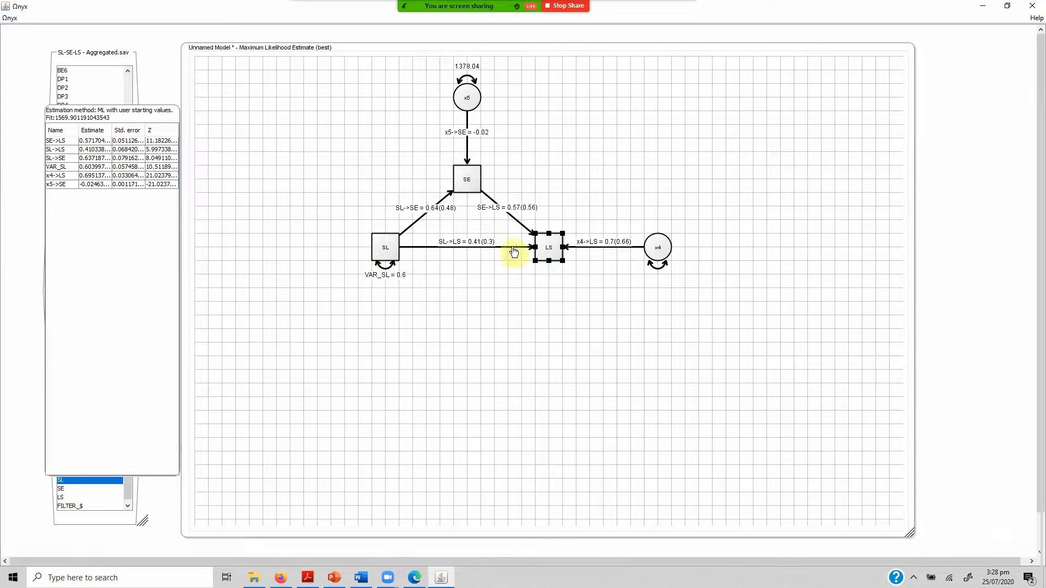
mouse_move(543, 260)
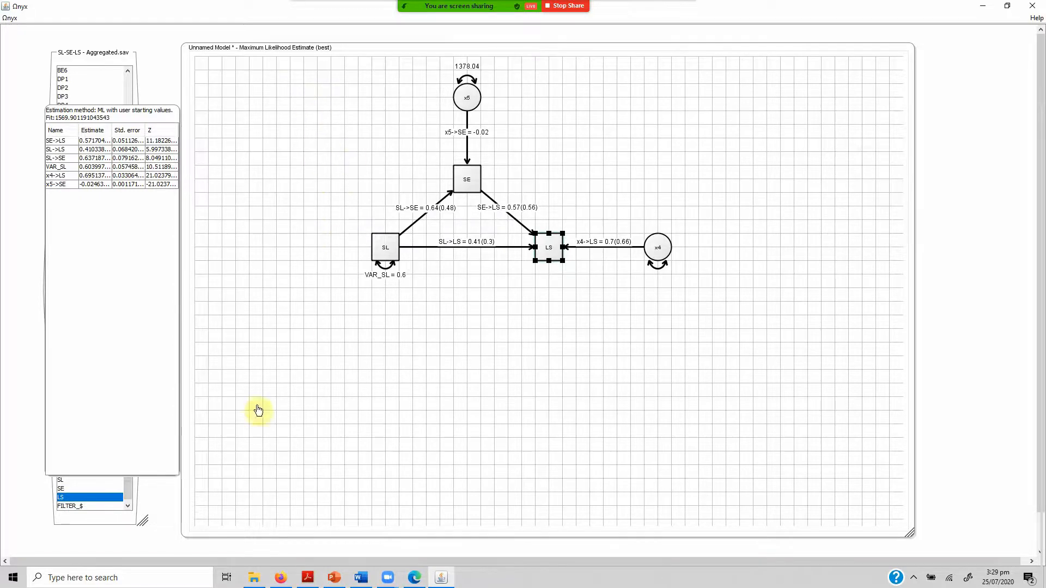
left_click(277, 581)
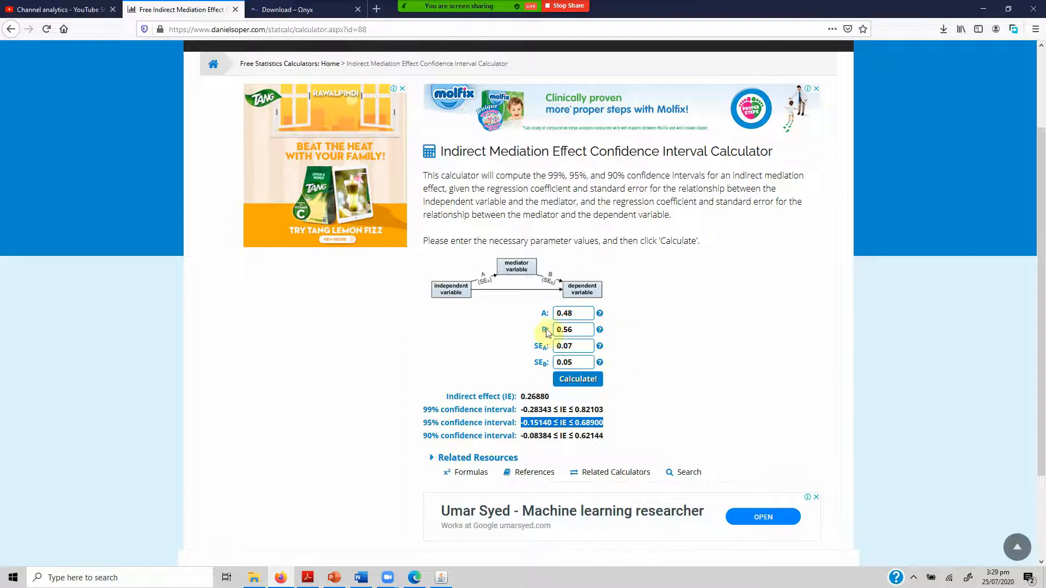
left_click(339, 358)
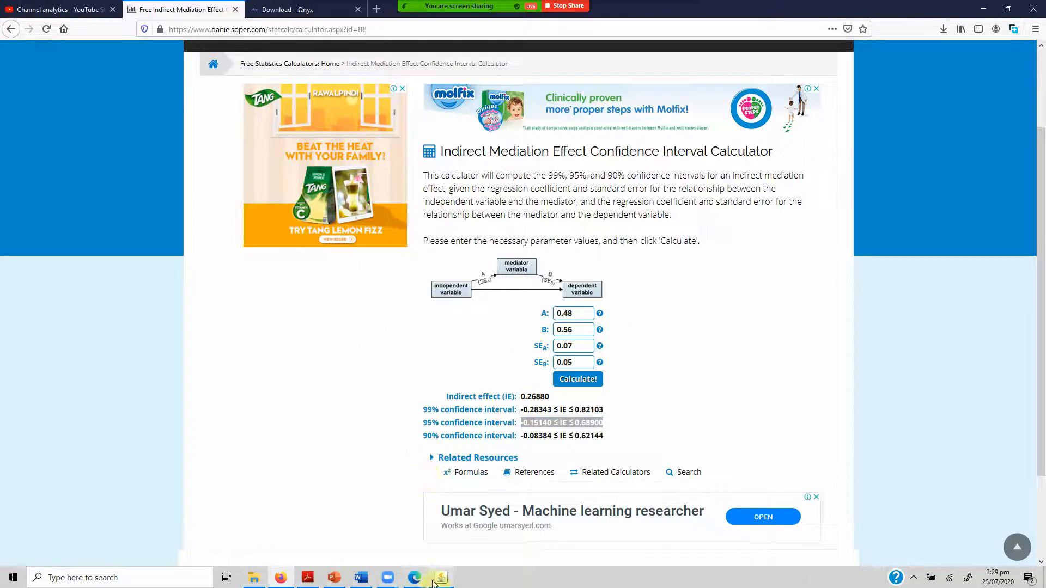
mouse_move(436, 580)
left_click(439, 548)
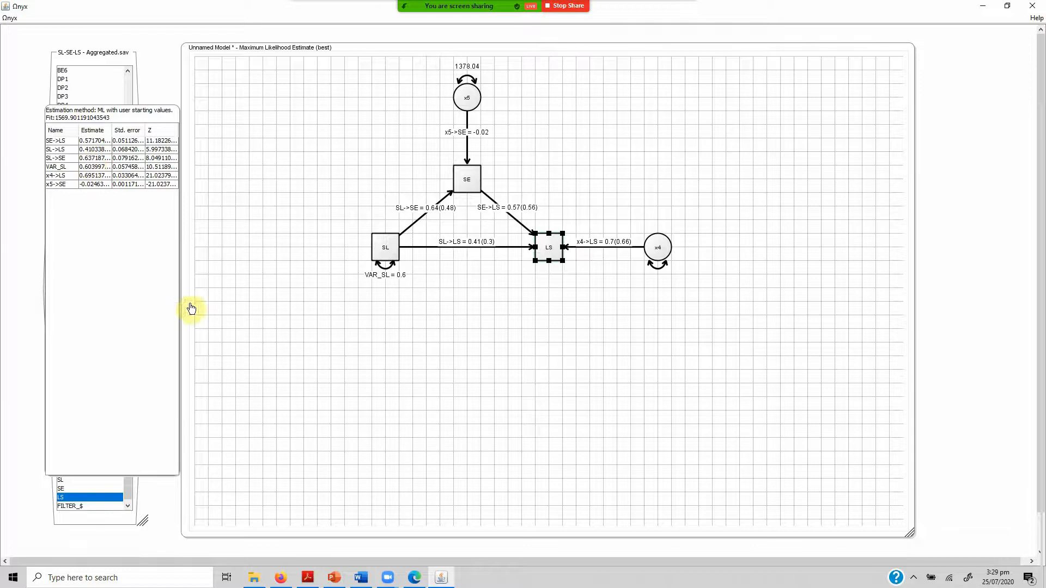
Switch to the Firefox calculator, set A to 0.64 and B to 0.57, and recalculate the indirect effect.
left_click(280, 577)
left_click(585, 315)
key("BackSpace")
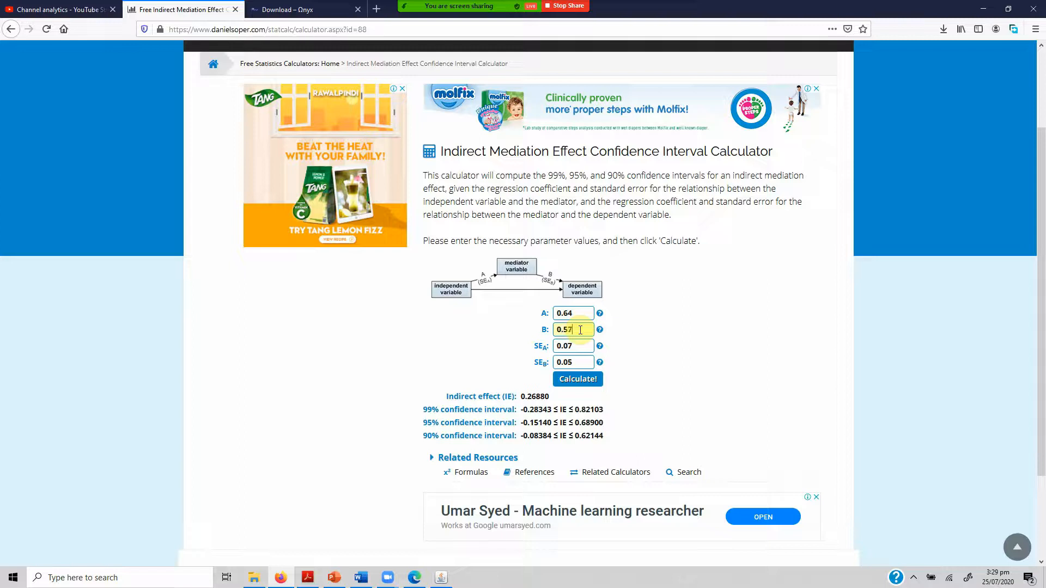
left_click(578, 380)
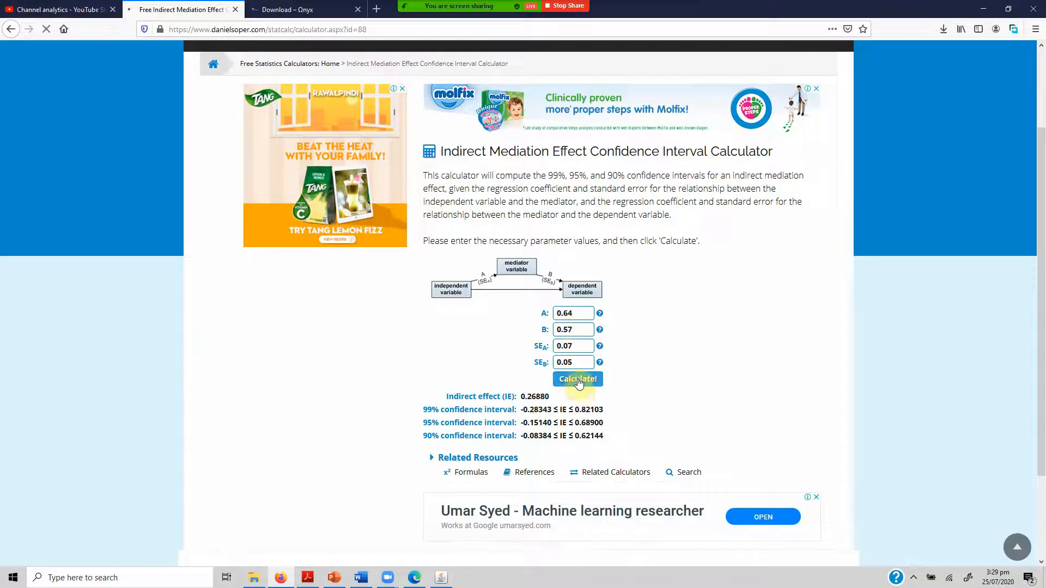
Check the recalculated indirect effect and confidence intervals in Firefox against the path coefficients of the Onyx model.
left_click(441, 577)
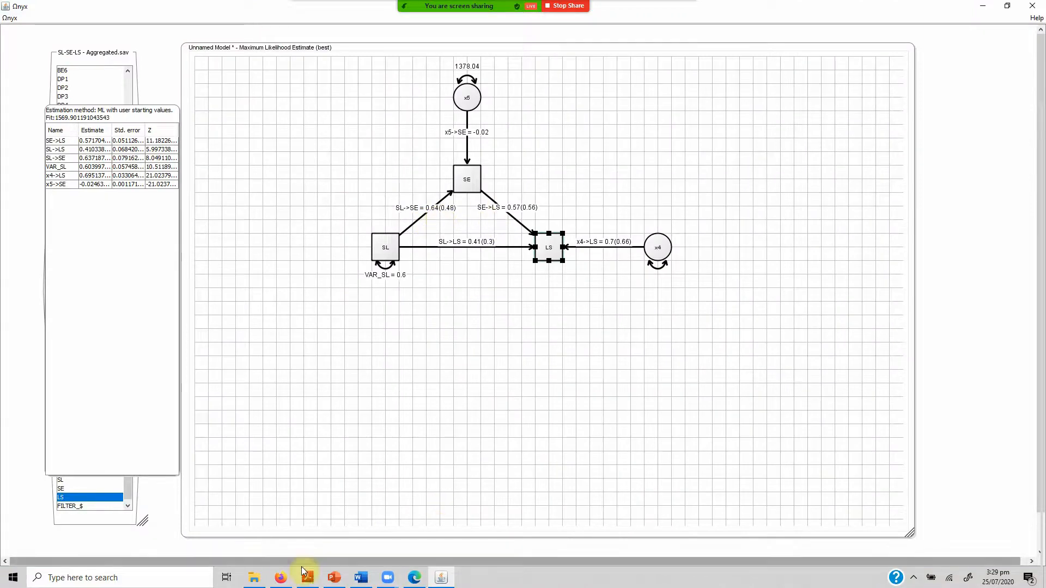
left_click(281, 578)
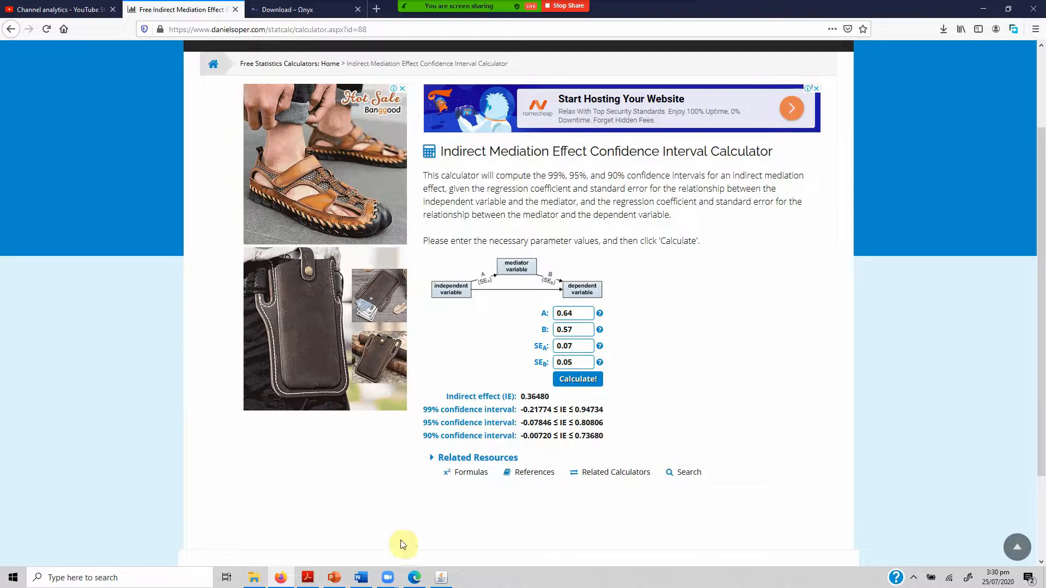
left_click(442, 578)
left_click(552, 255)
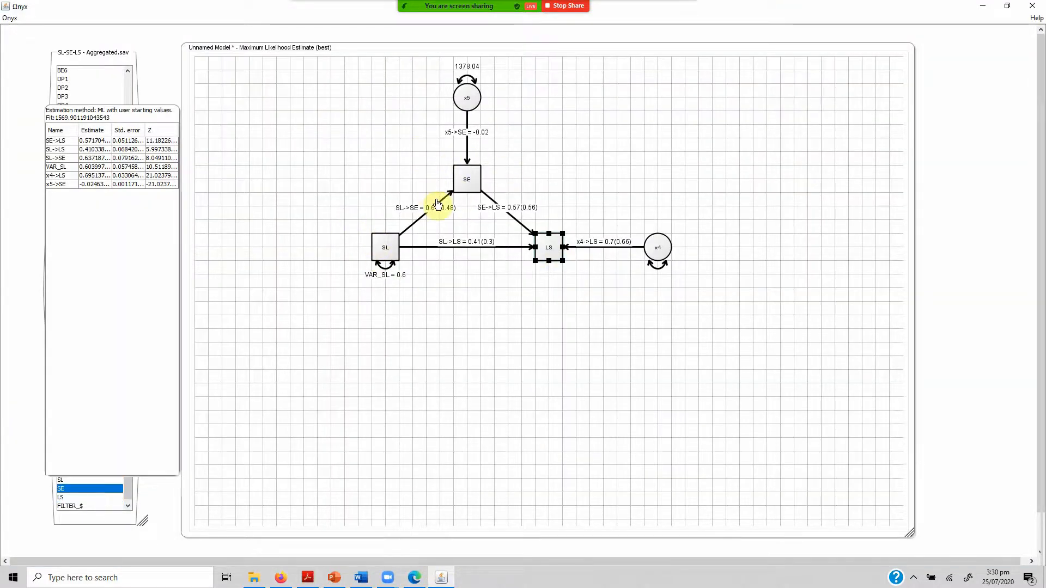
mouse_move(467, 192)
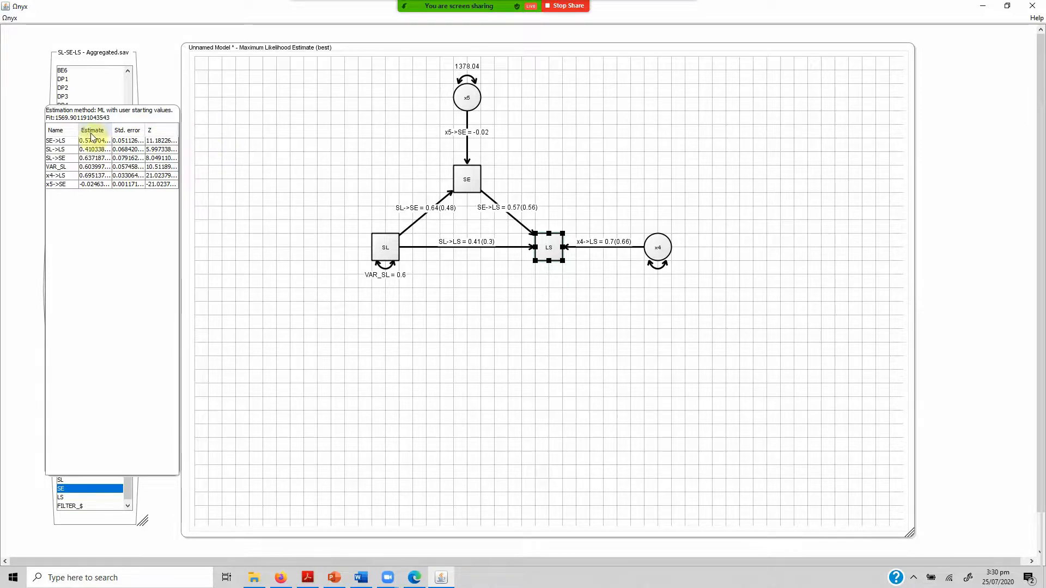
Delete the whole mediation model from the canvas and bring up the beginning of the SL-SE-LS - Aggregated.sav variable list.
left_click_drag(344, 61, 719, 354)
key("Delete")
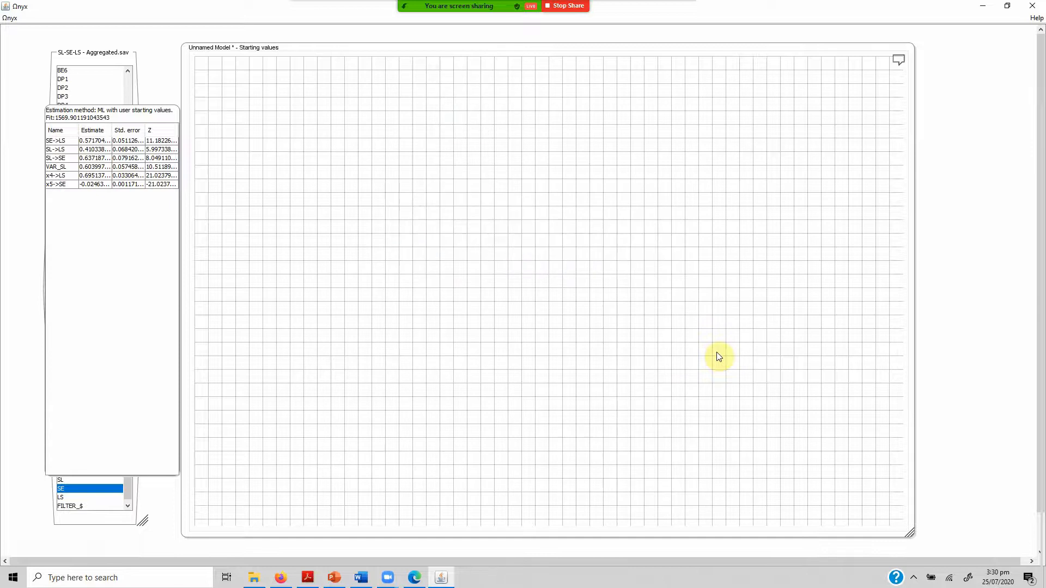
mouse_move(66, 57)
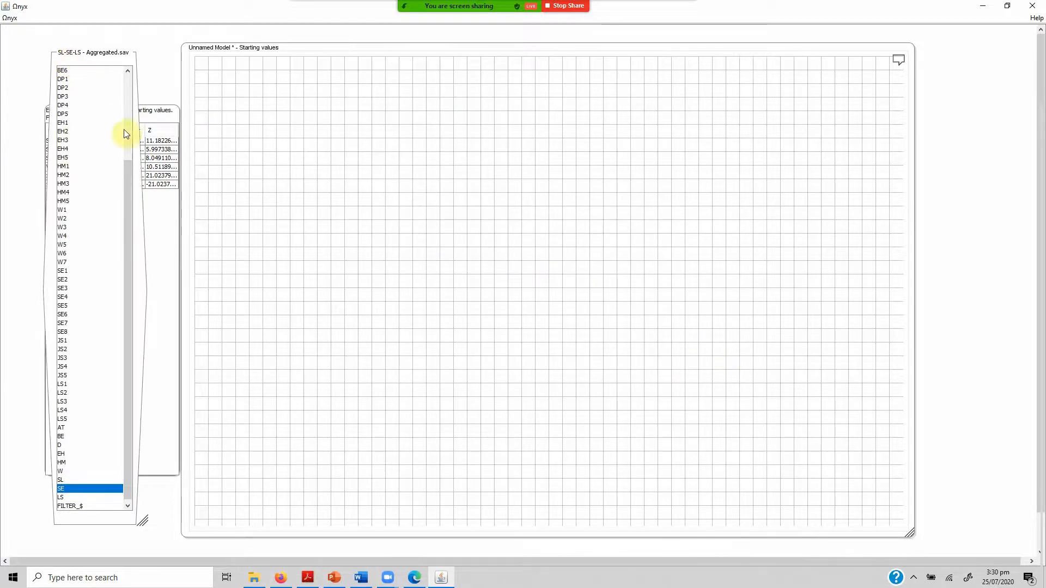
left_click_drag(133, 173, 138, 86)
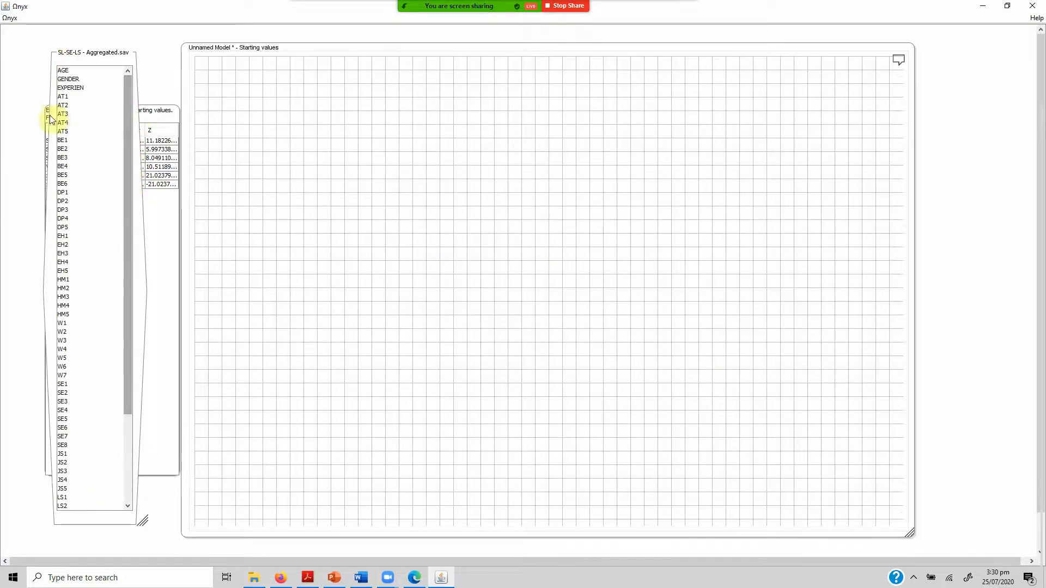
Select the variables DP1 through DP5 in the dataset list and add them to the empty model.
left_click(68, 96)
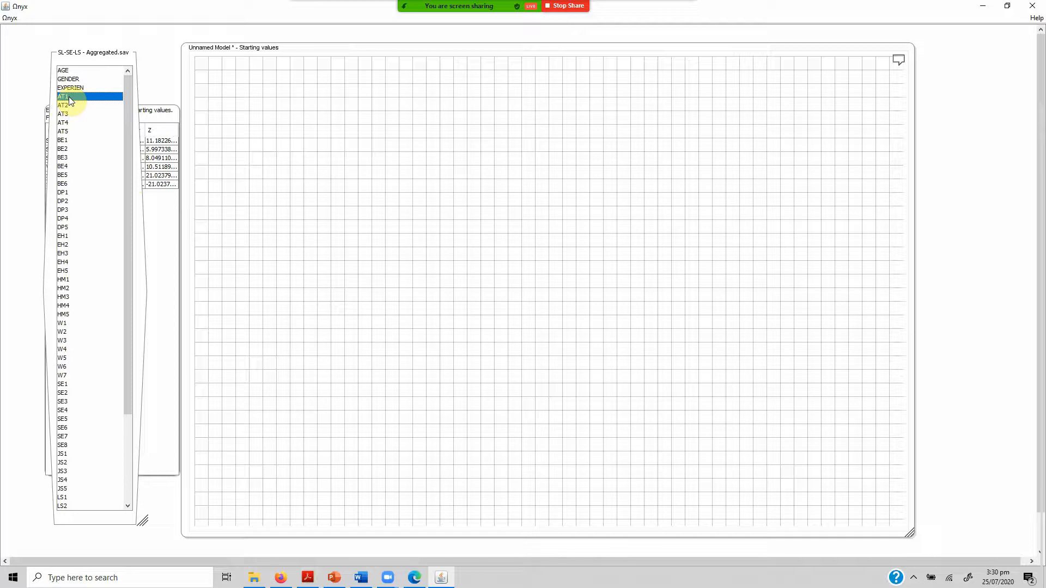
key("Down")
key("Down")
key("Down")
key("Down")
key("Down")
key("Down")
key("Down")
key("Down")
key("Down")
key("Down")
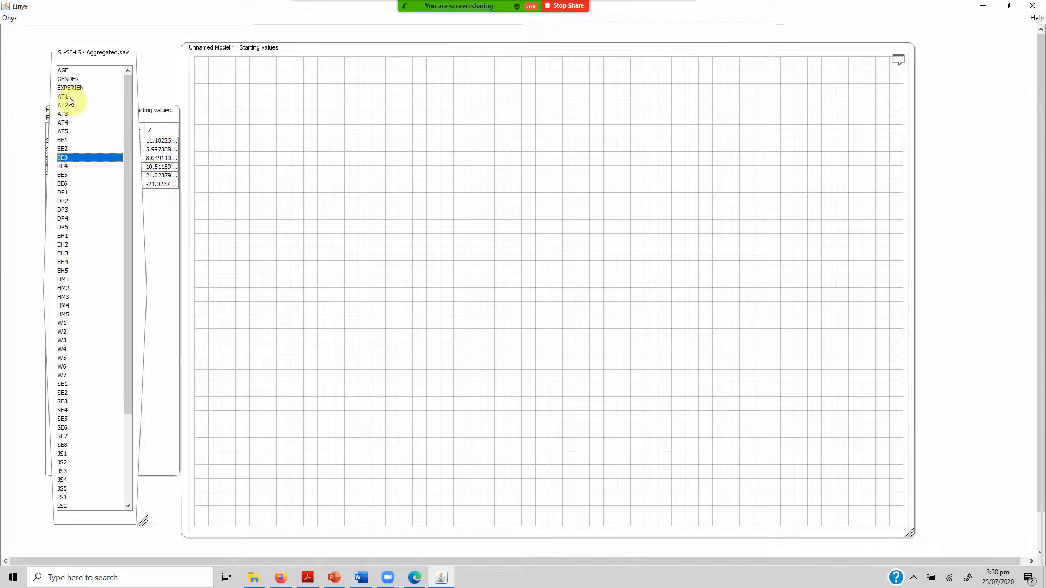
key("Down")
key("shift+Down")
key("shift+Down")
key("shift+Down")
key("shift+Down")
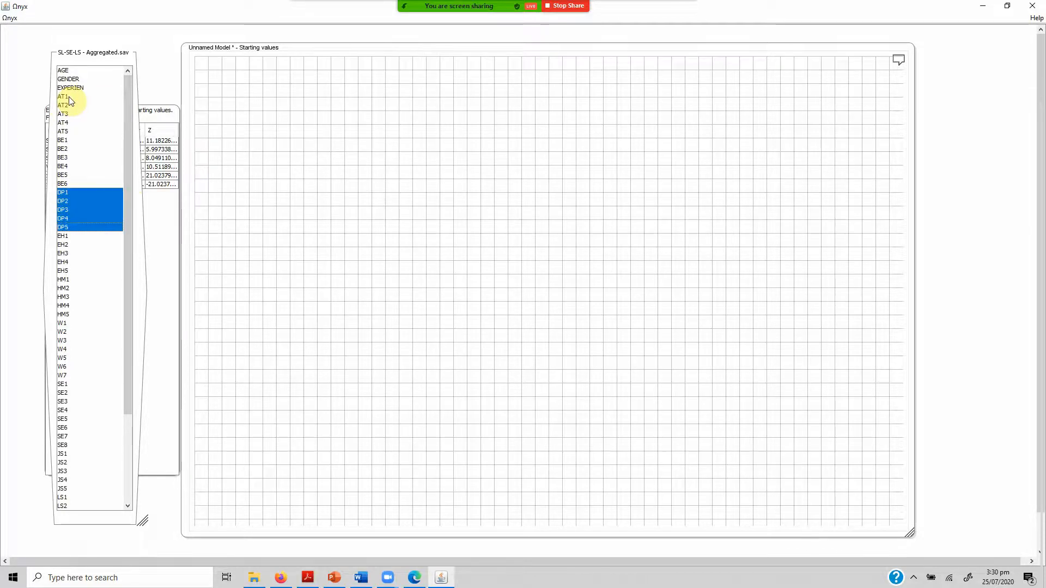
left_click_drag(96, 214, 248, 88)
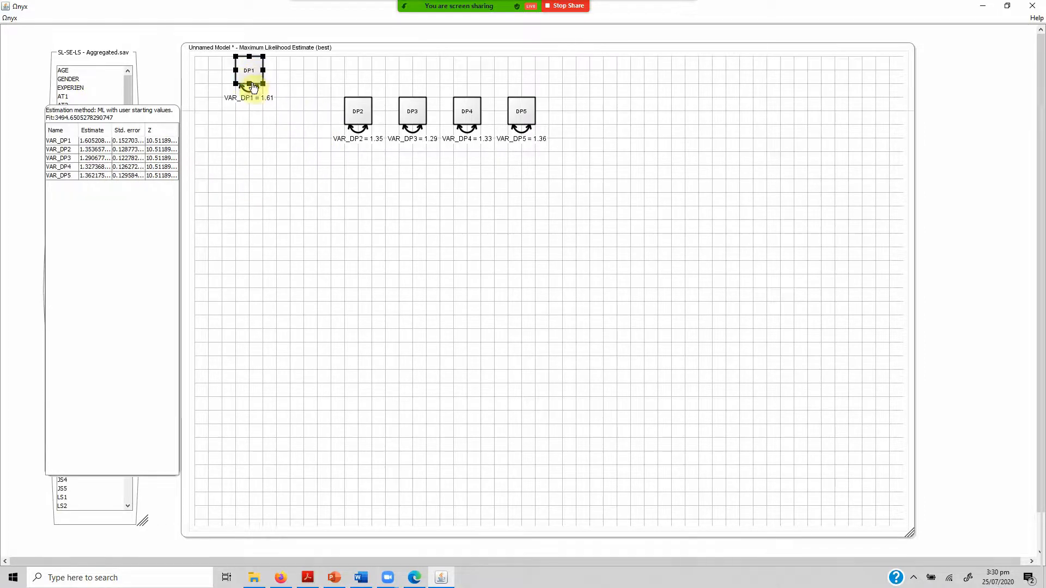
Stack the observed variables DP1 to DP5 in one vertical column near the canvas's upper-left corner.
key("ctrl+a")
left_click_drag(308, 135, 262, 126)
left_click(289, 148)
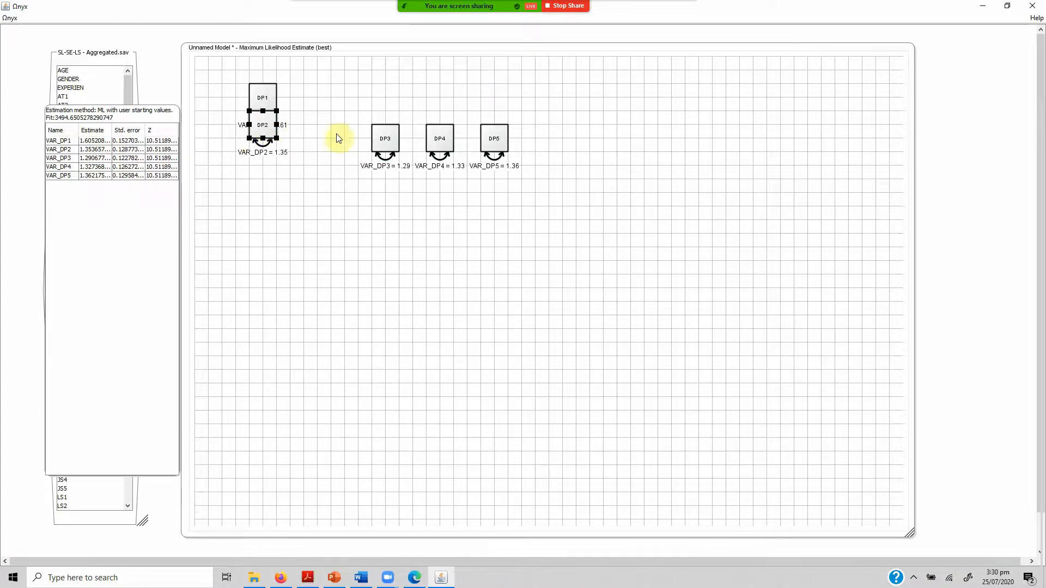
left_click_drag(375, 140, 253, 155)
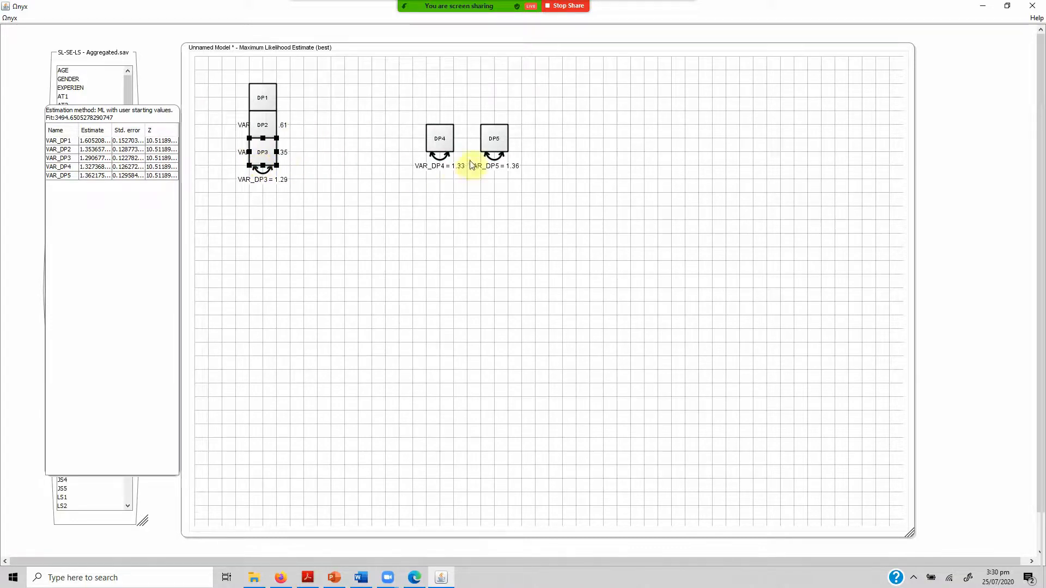
left_click_drag(449, 144, 271, 185)
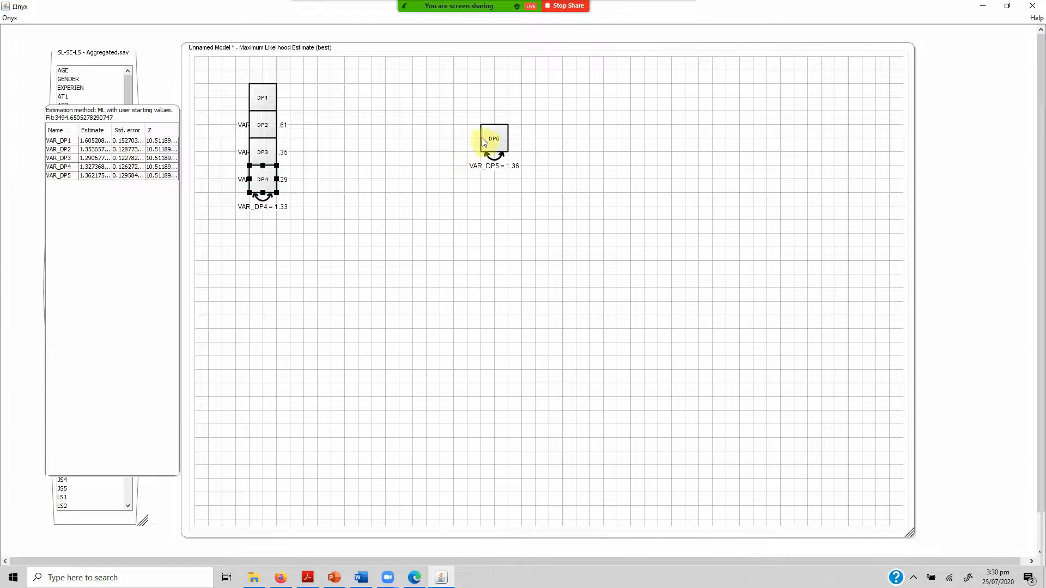
left_click_drag(482, 138, 262, 208)
left_click(362, 300)
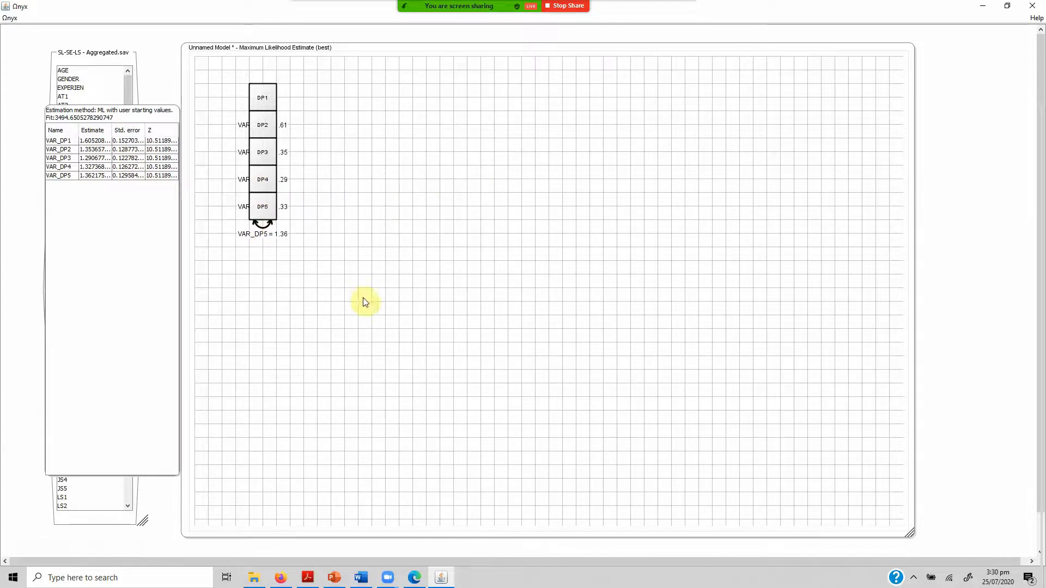
Create a latent variable beside the DP column and fix its variance at 1.0.
right_click(359, 148)
mouse_move(414, 171)
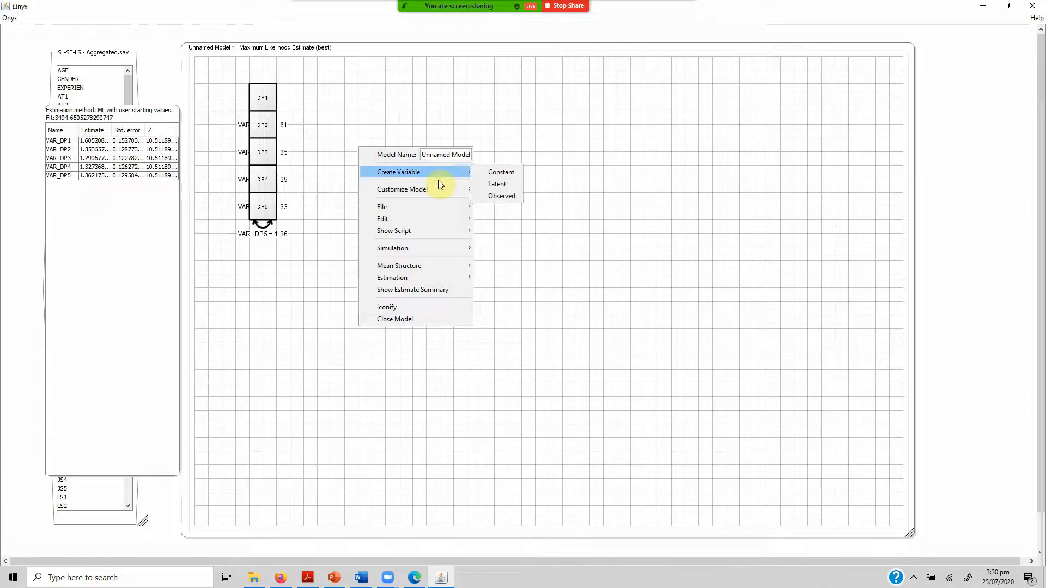
left_click(498, 182)
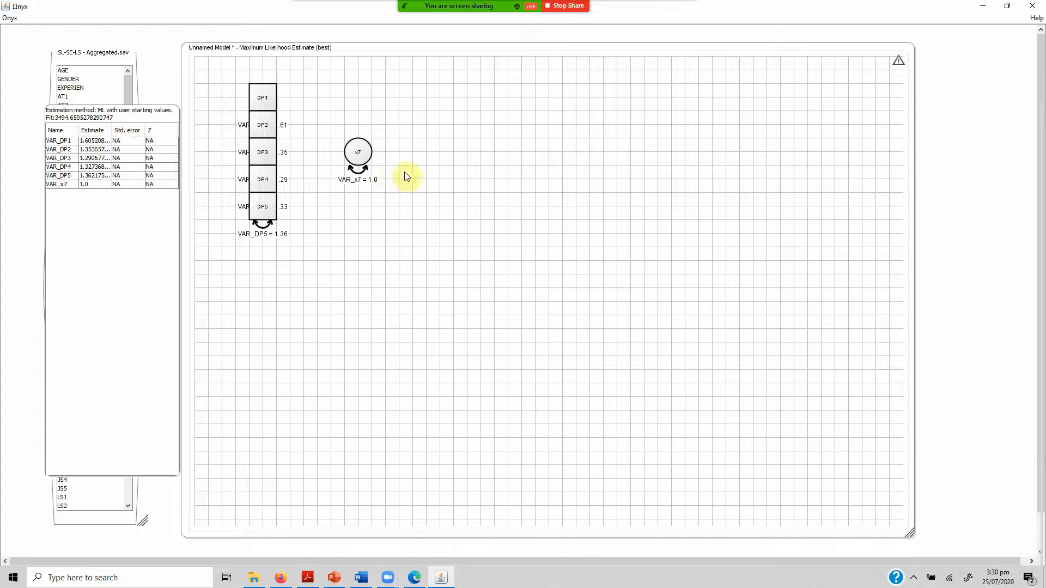
right_click(362, 172)
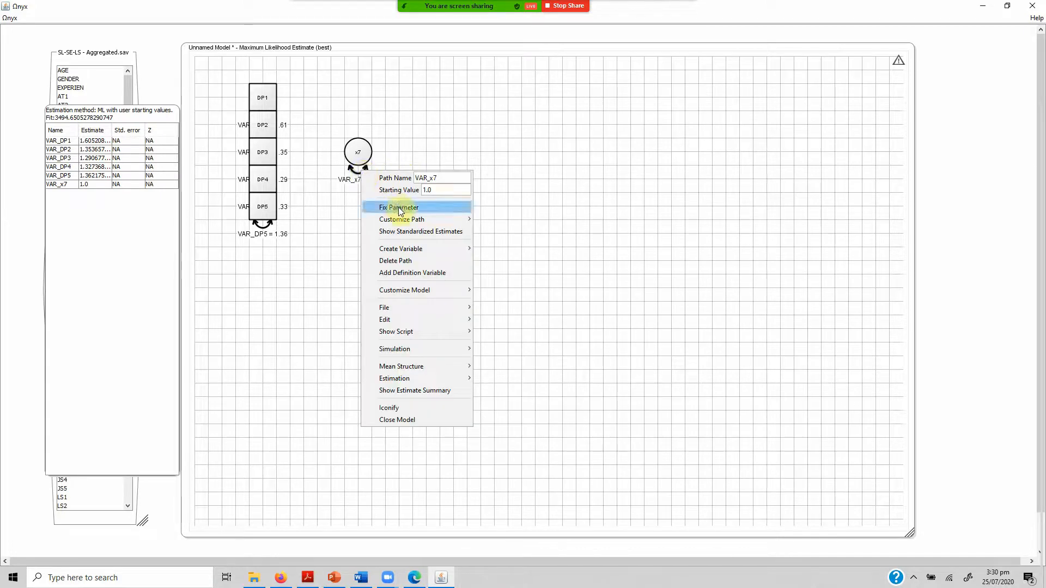
left_click(399, 208)
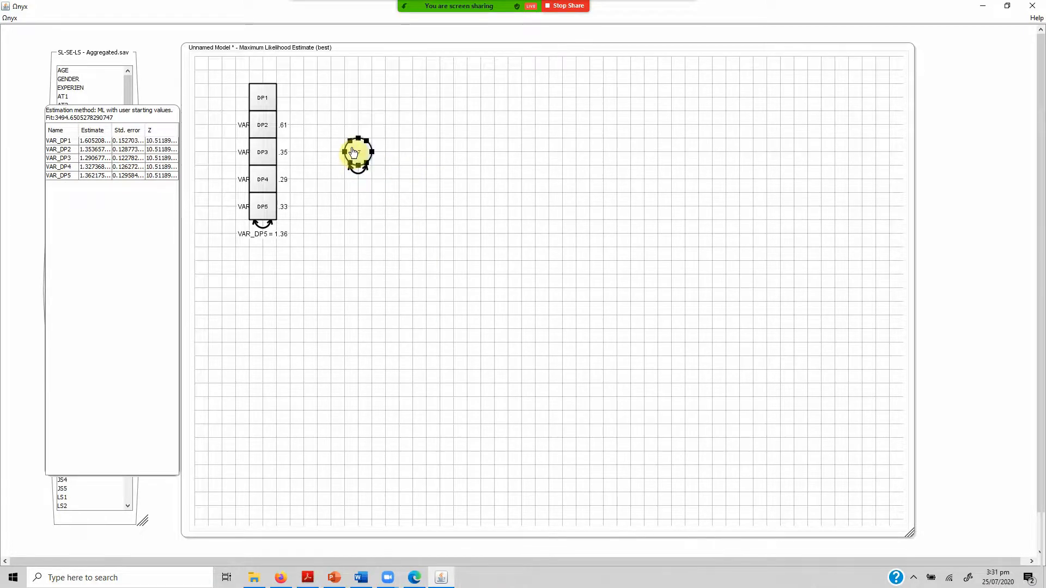
Draw a path from the latent variable to each of the indicators DP1, DP2, DP3, DP4 and DP5.
left_click_drag(354, 153, 270, 102)
left_click_drag(361, 155, 278, 134)
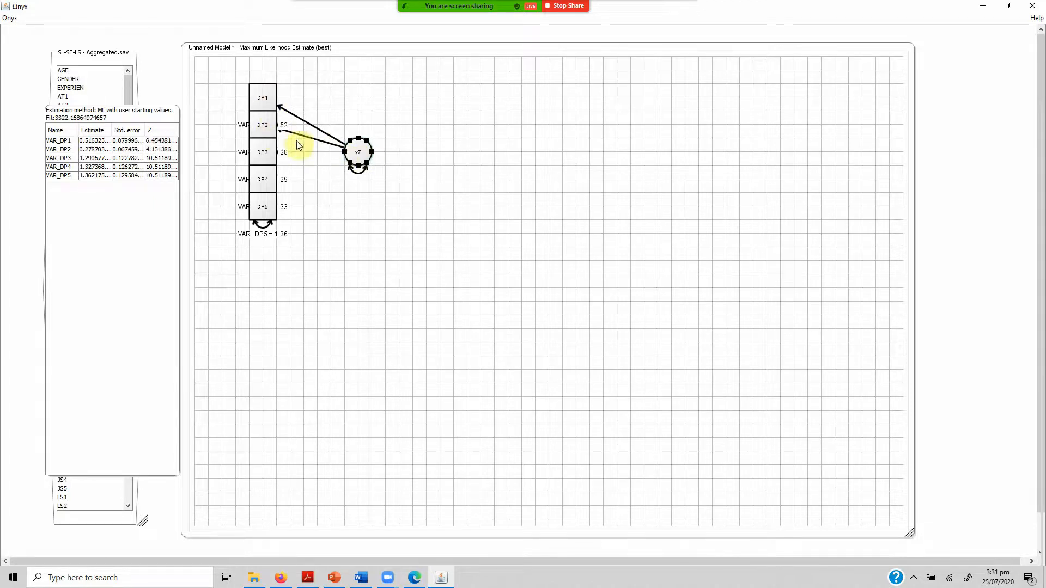
left_click_drag(356, 154, 266, 149)
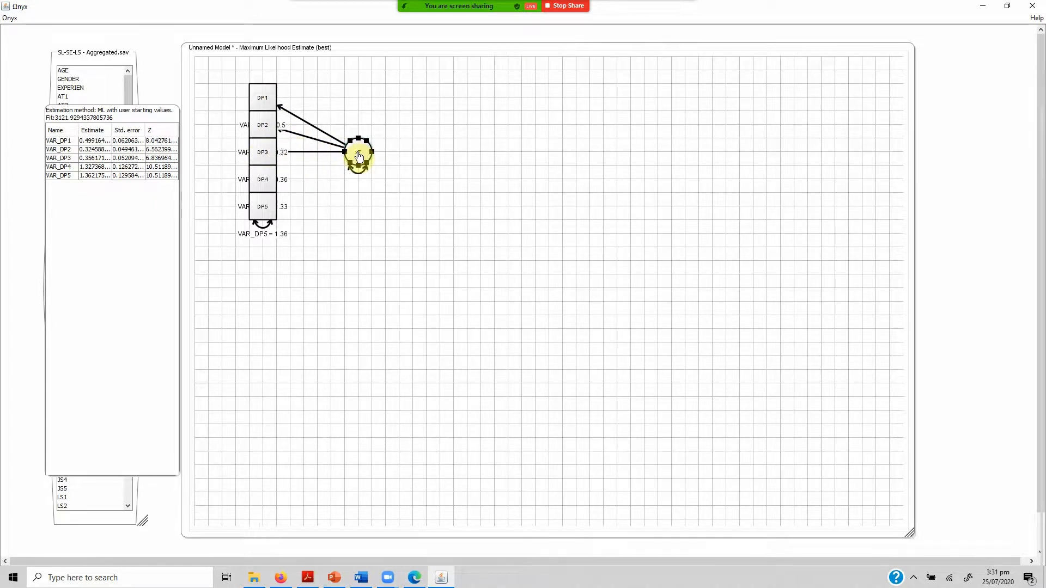
left_click_drag(359, 157, 273, 175)
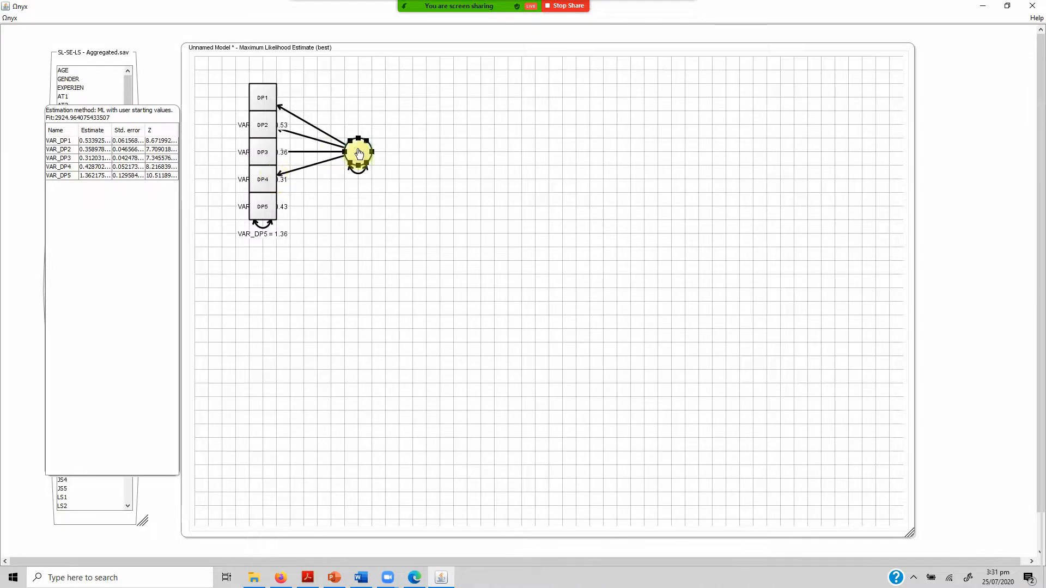
left_click_drag(359, 155, 262, 214)
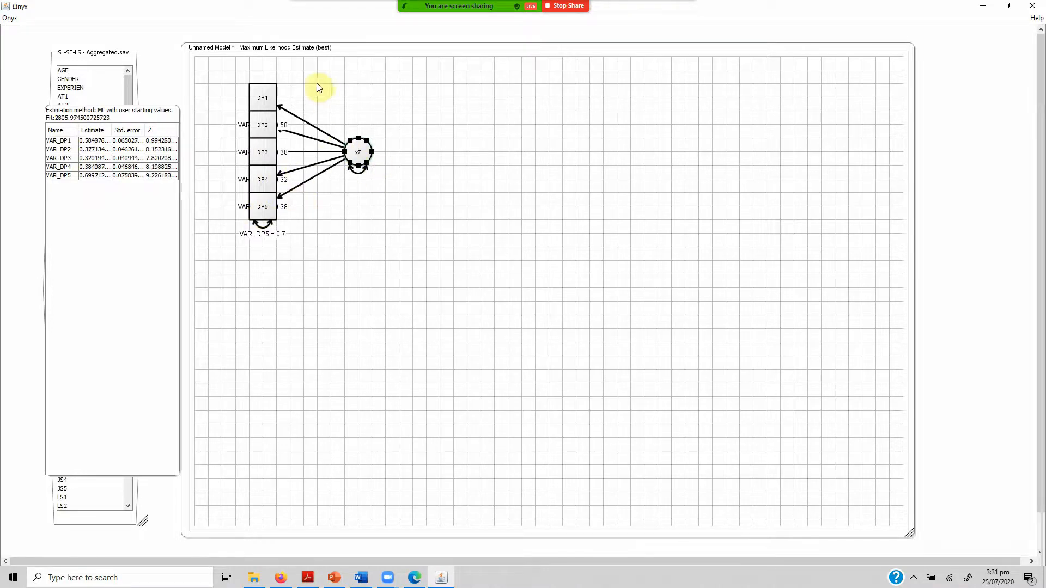
Free the five loading paths to the DP indicators together and show their standardized estimates.
left_click_drag(309, 85, 327, 250)
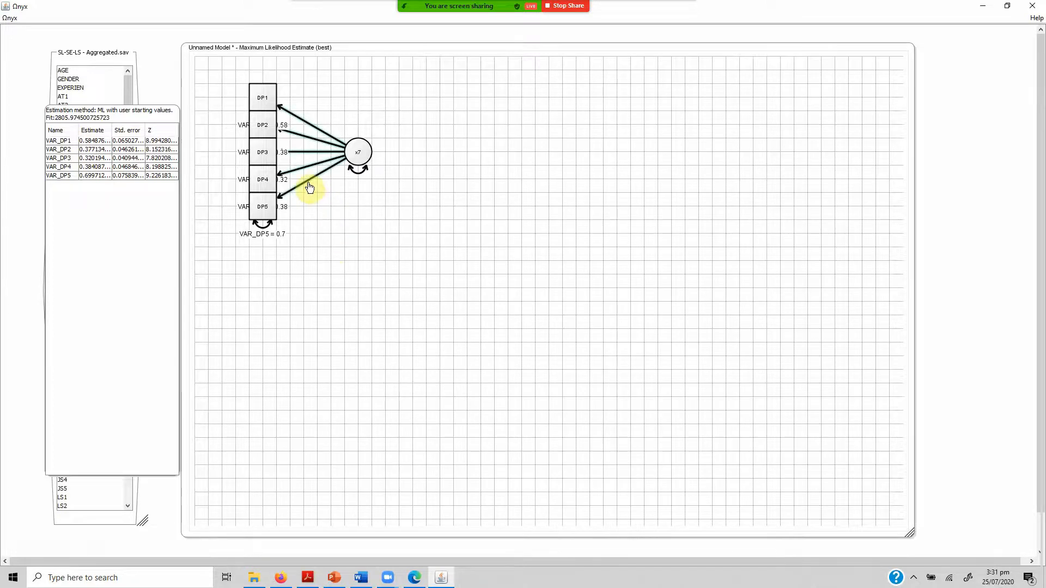
right_click(308, 184)
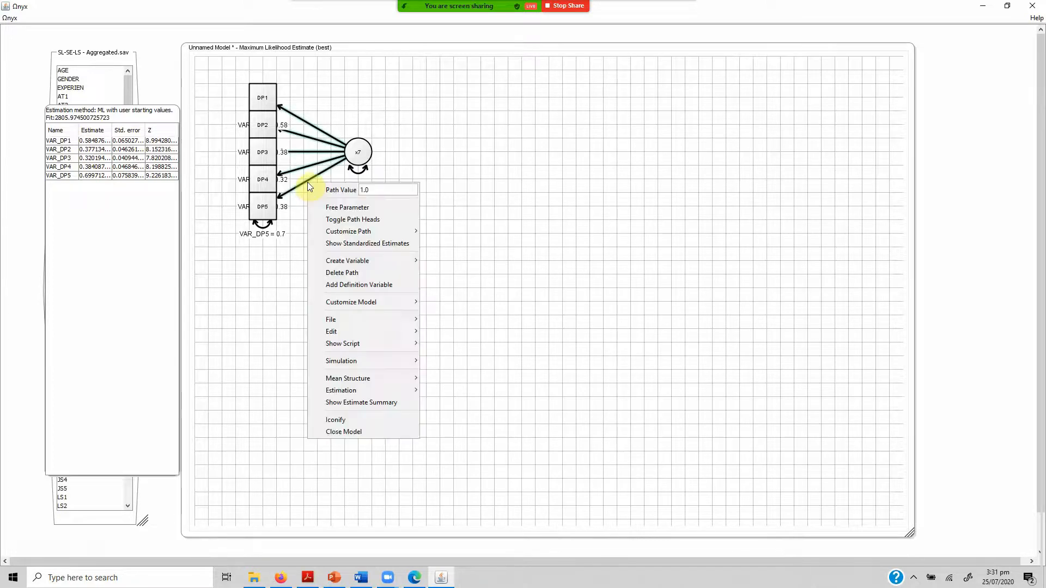
left_click(345, 212)
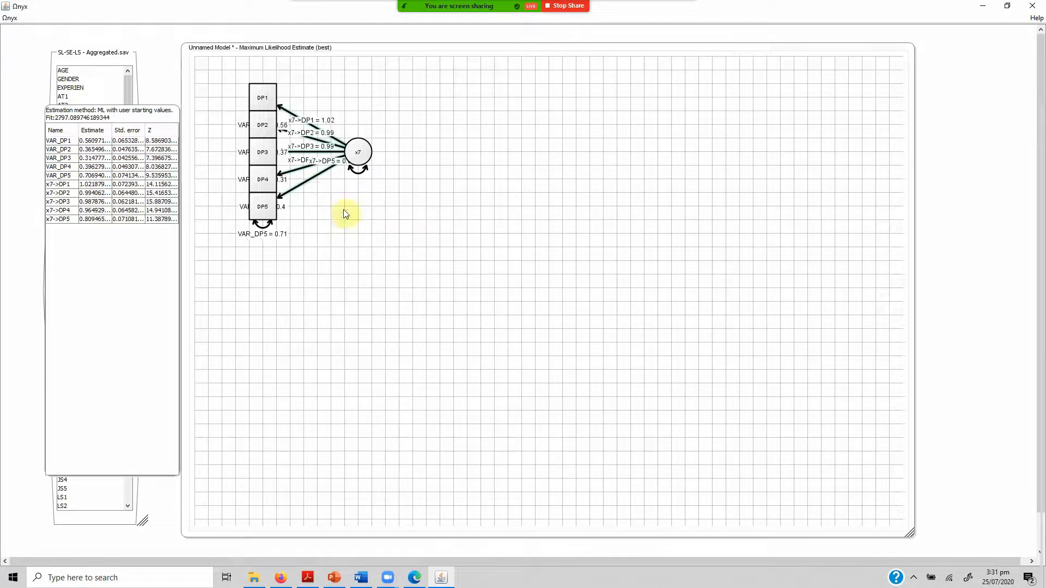
right_click(301, 187)
left_click(361, 257)
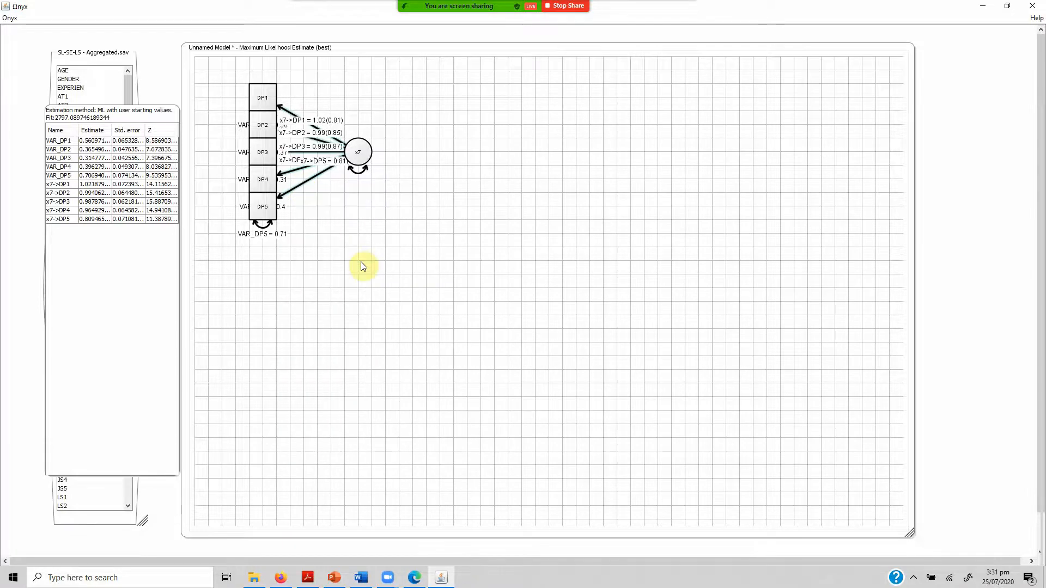
Move the DP latent variable farther away from its indicators to space out the loading labels.
left_click(361, 154)
left_click_drag(396, 159, 437, 159)
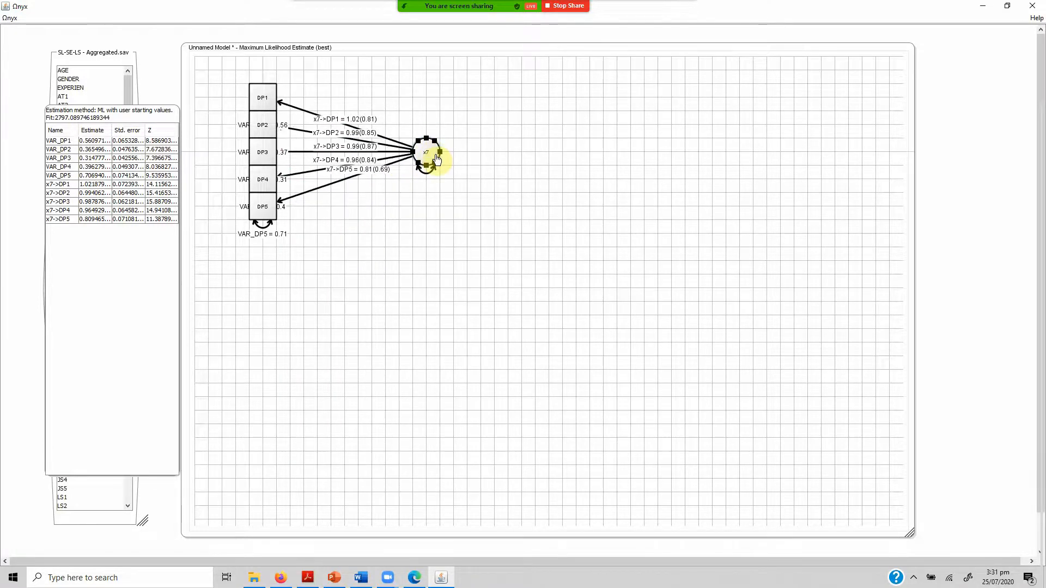
left_click(395, 217)
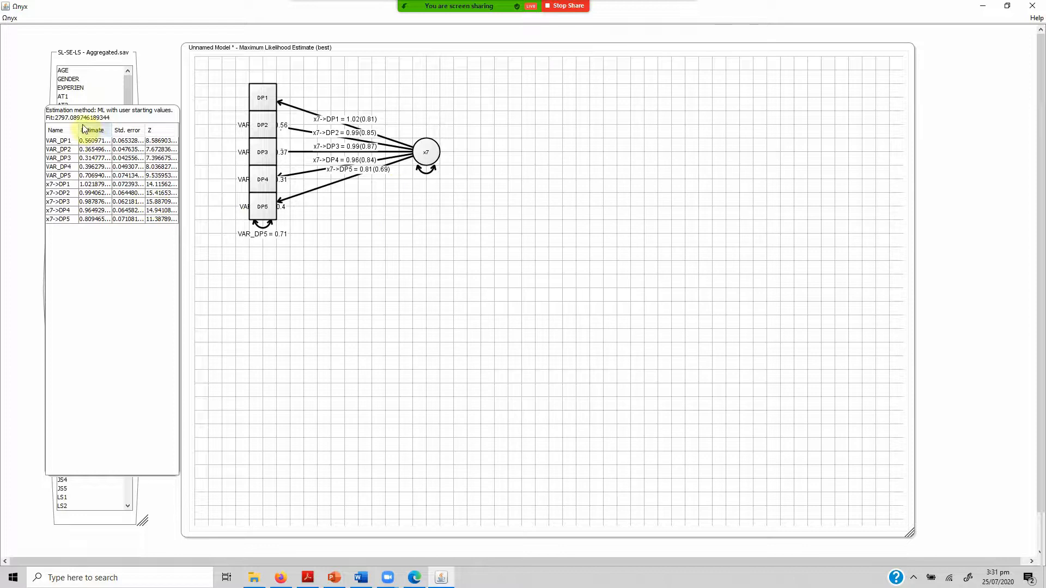
Collapse the estimates table and add the variables EH1 through EH5 to the model, placing EH1 below the DP column.
right_click(59, 113)
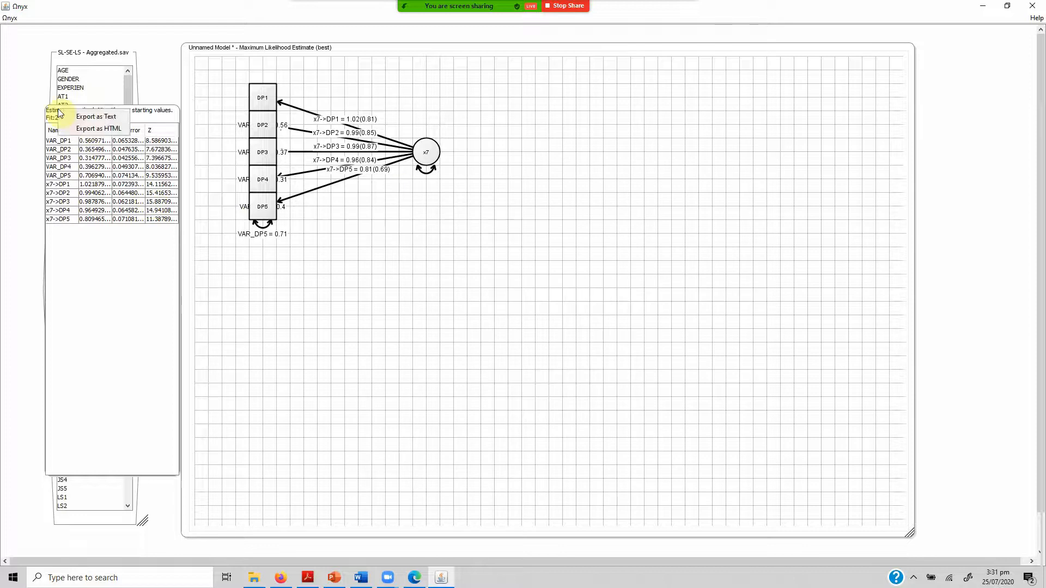
left_click(59, 113)
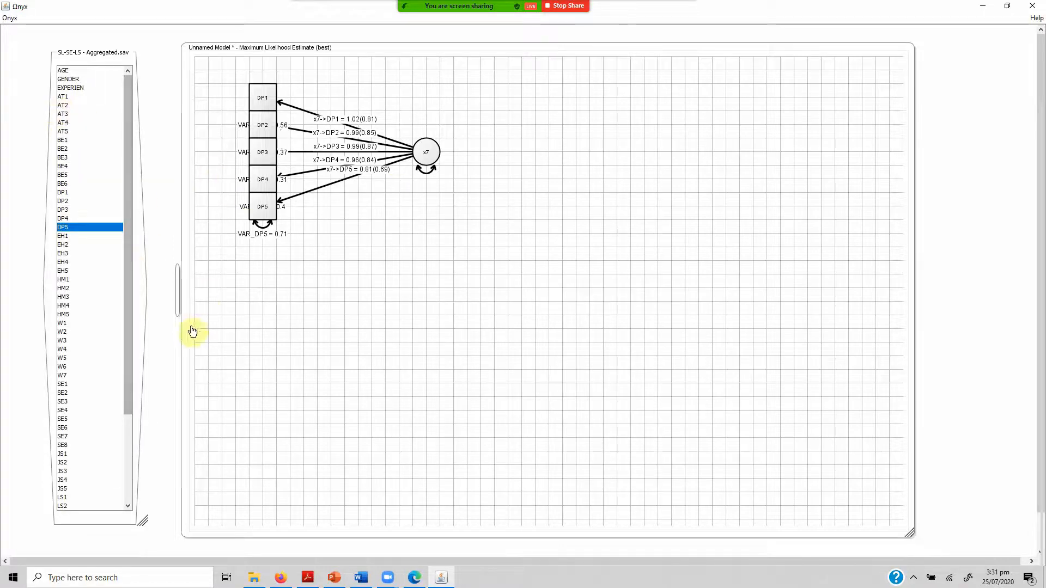
left_click(178, 295)
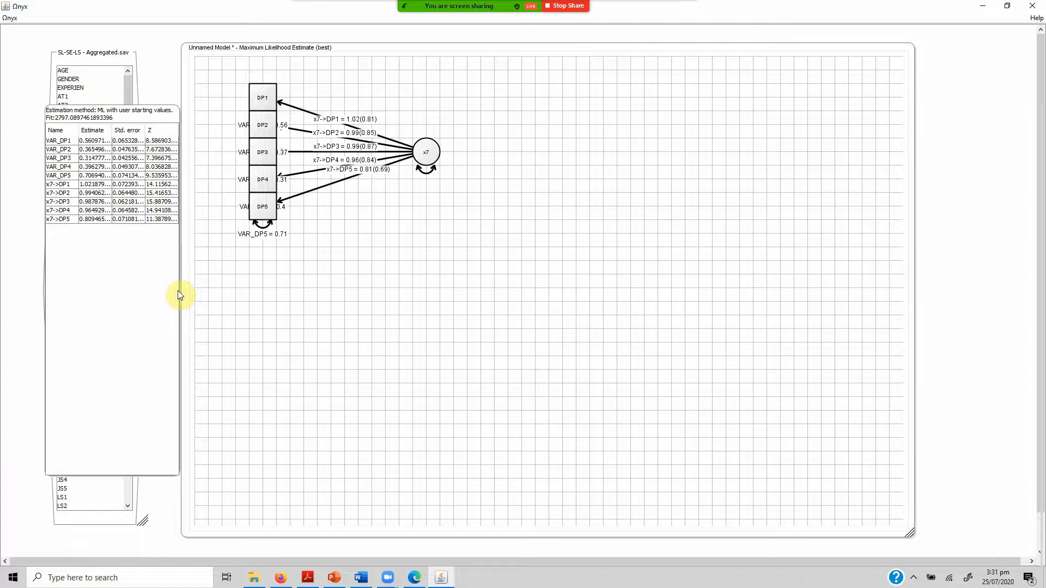
left_click(92, 113)
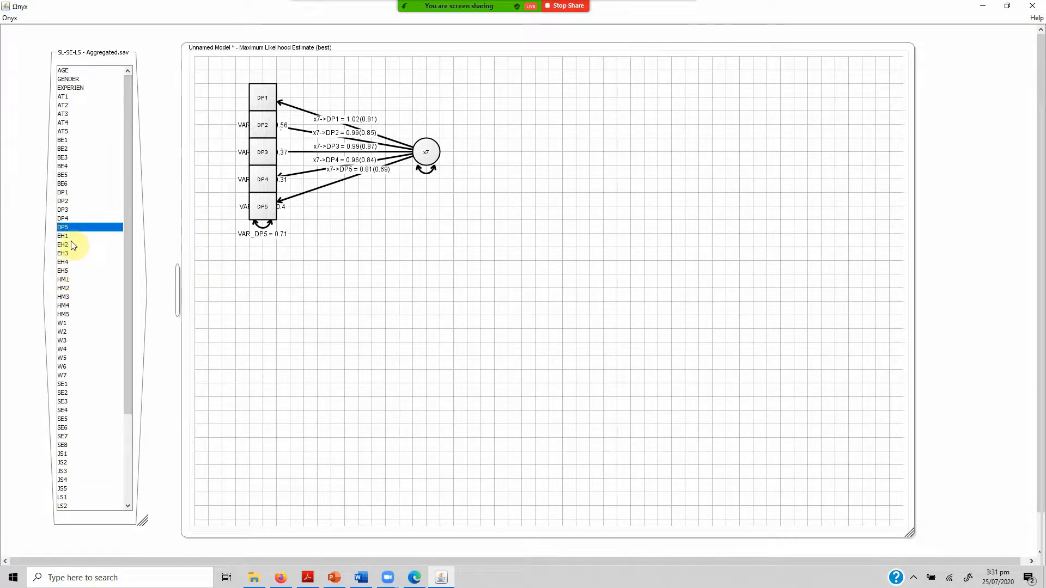
key("shift+Down")
key("shift+Down")
key("shift+Down")
key("shift+Down")
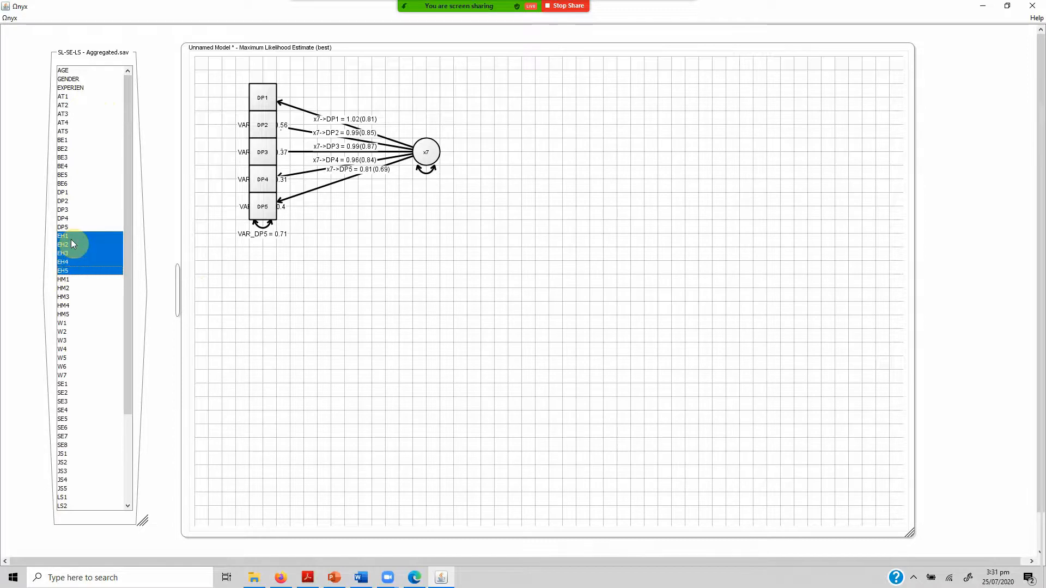
left_click_drag(342, 265, 274, 270)
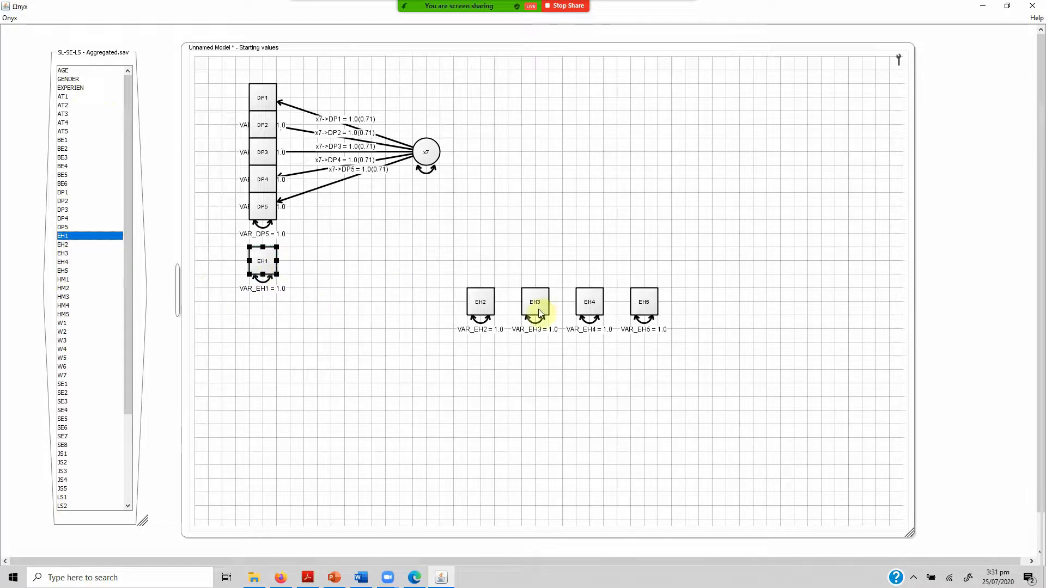
Stack EH2, EH3, EH4 and EH5 in order directly beneath EH1.
left_click_drag(483, 304, 283, 304)
left_click_drag(536, 300, 262, 321)
left_click_drag(601, 314, 274, 354)
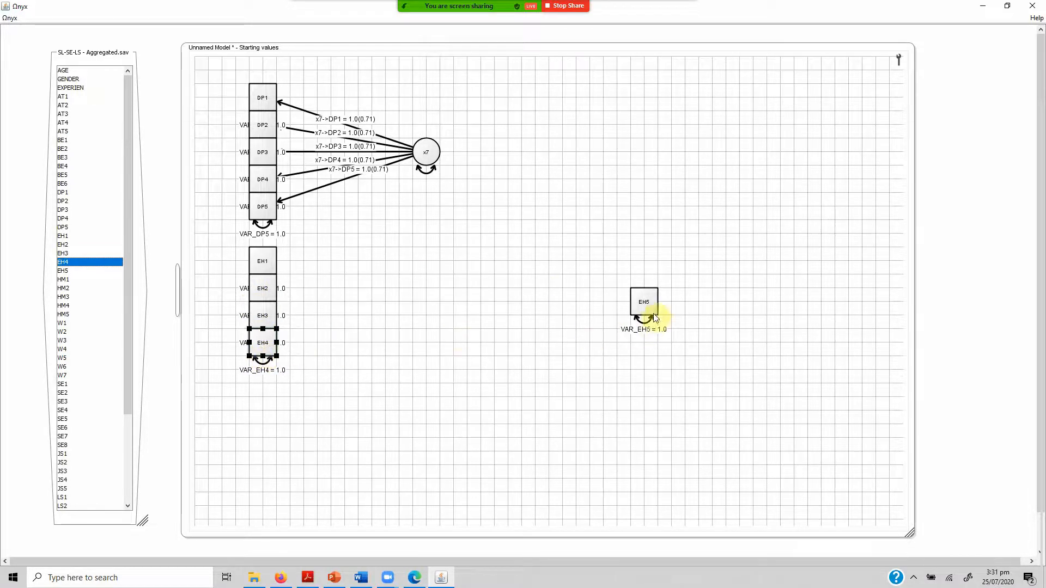
left_click_drag(654, 318, 277, 374)
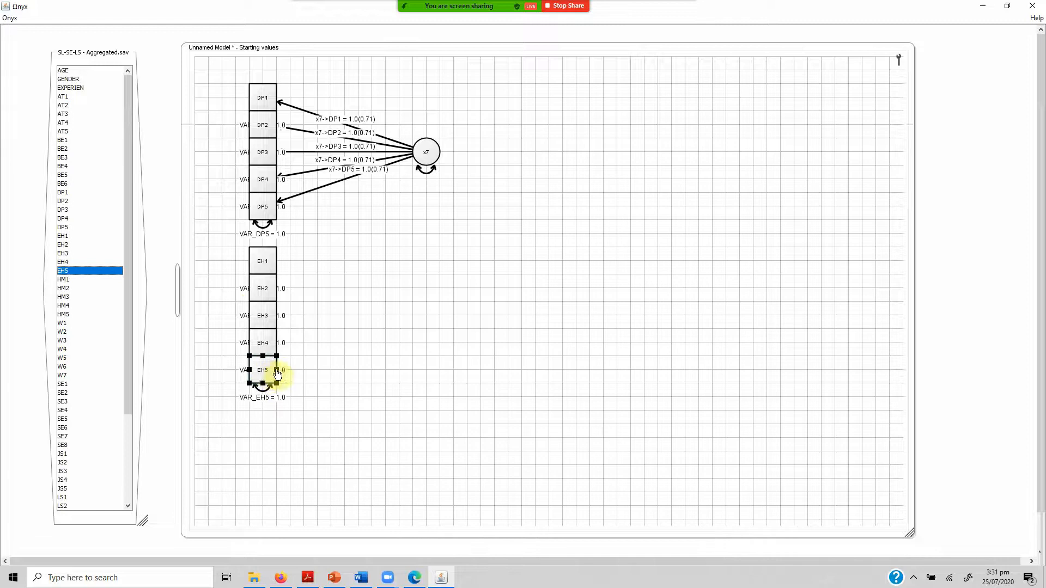
Create a second latent variable on the empty canvas beside the EH column.
right_click(437, 304)
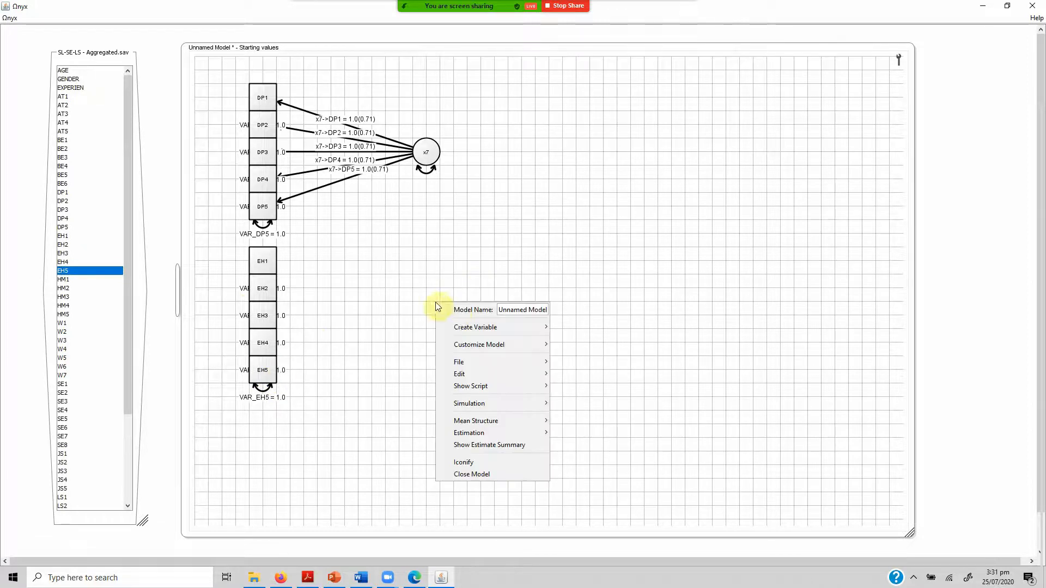
mouse_move(480, 327)
left_click(577, 340)
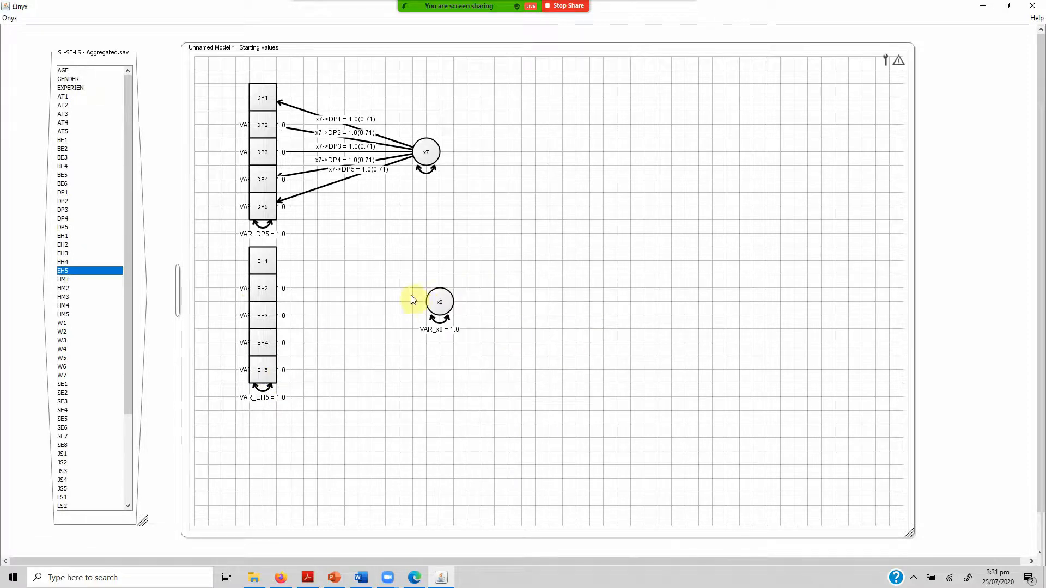
Draw paths from the second latent variable to EH1 through EH5 and fix its variance at 1.0.
mouse_move(445, 306)
left_mouse_down()
mouse_move(402, 308)
mouse_move(270, 264)
left_mouse_up()
left_click_drag(399, 301, 267, 294)
left_click_drag(400, 303, 272, 321)
left_click_drag(402, 308, 286, 342)
left_click_drag(404, 301, 263, 374)
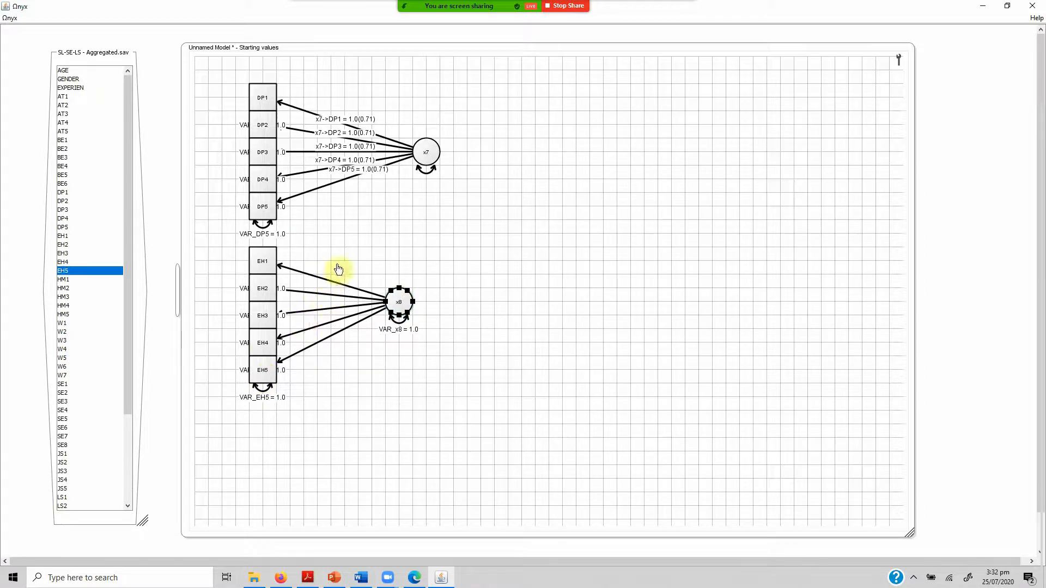
right_click(401, 328)
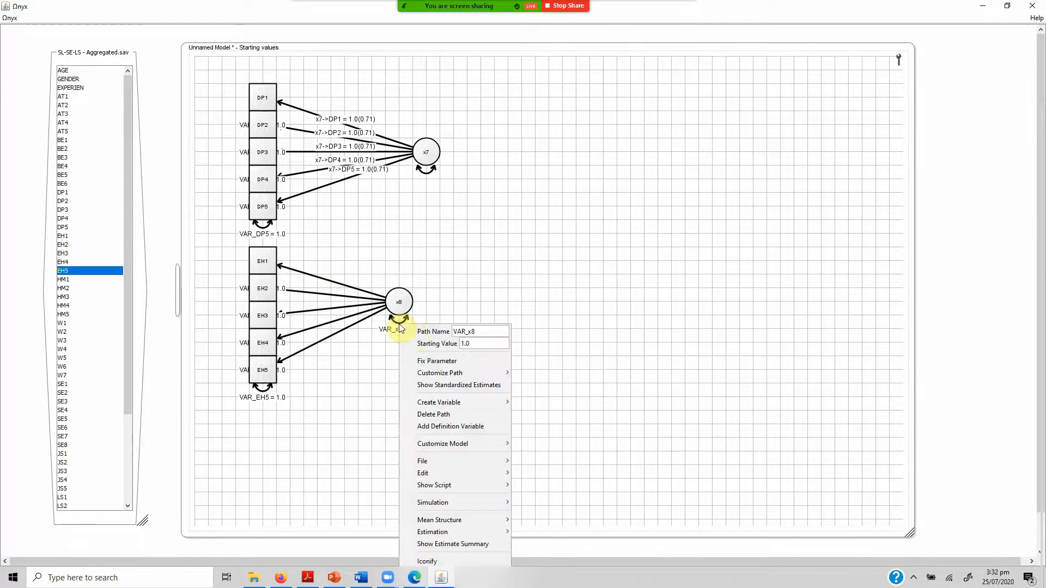
left_click(450, 363)
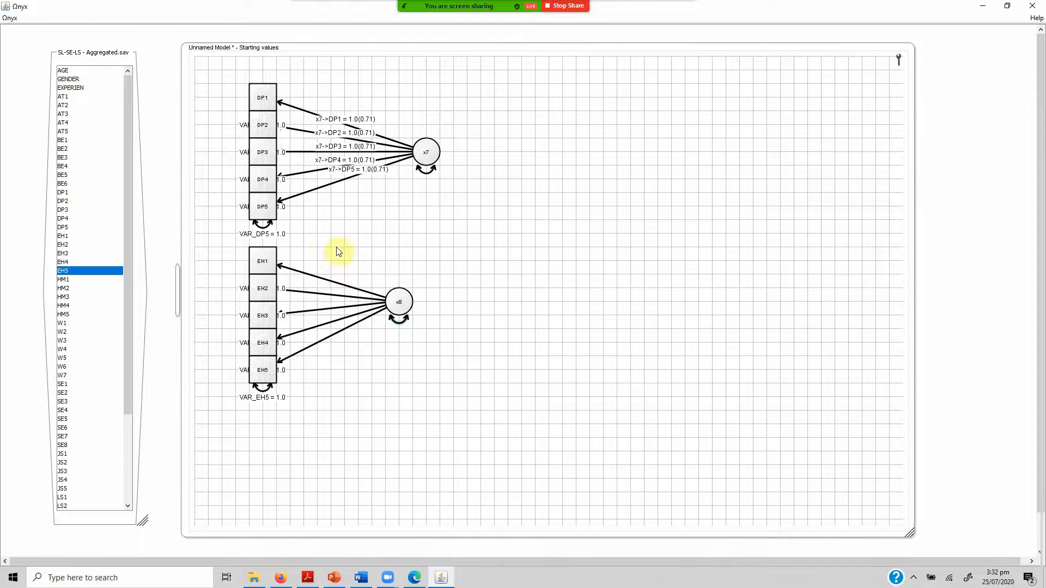
Free the five paths from x8 to EH1 through EH5 with standardized estimates shown, and align x8 beneath x7.
left_click_drag(322, 235, 341, 417)
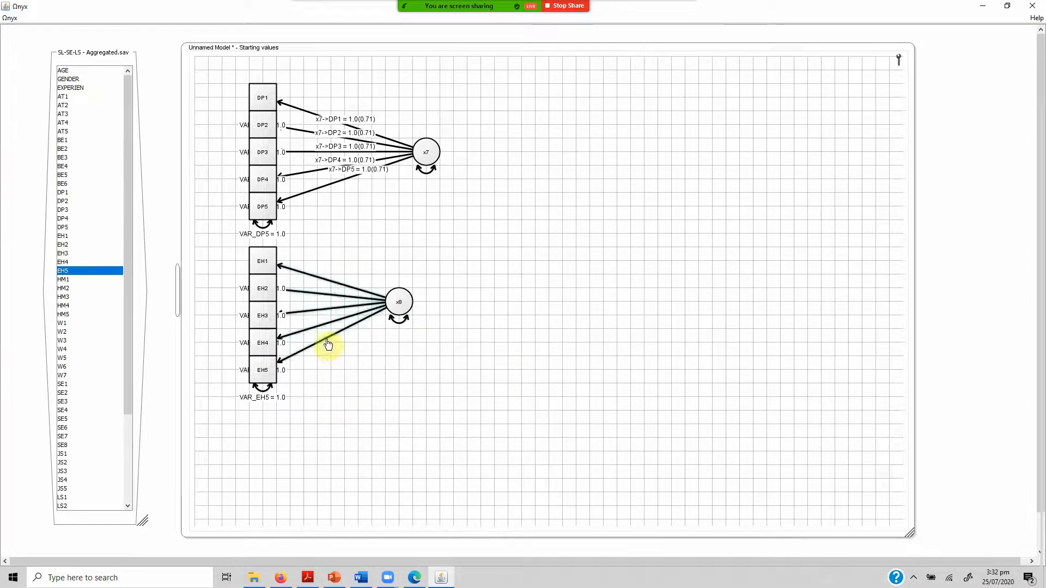
right_click(328, 342)
left_click(360, 357)
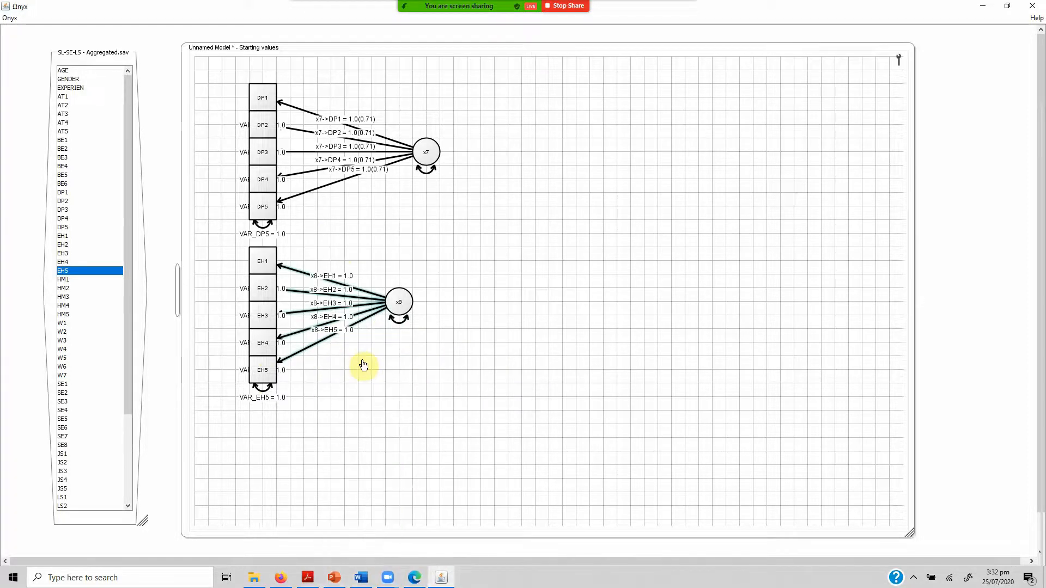
right_click(316, 349)
left_click(368, 391)
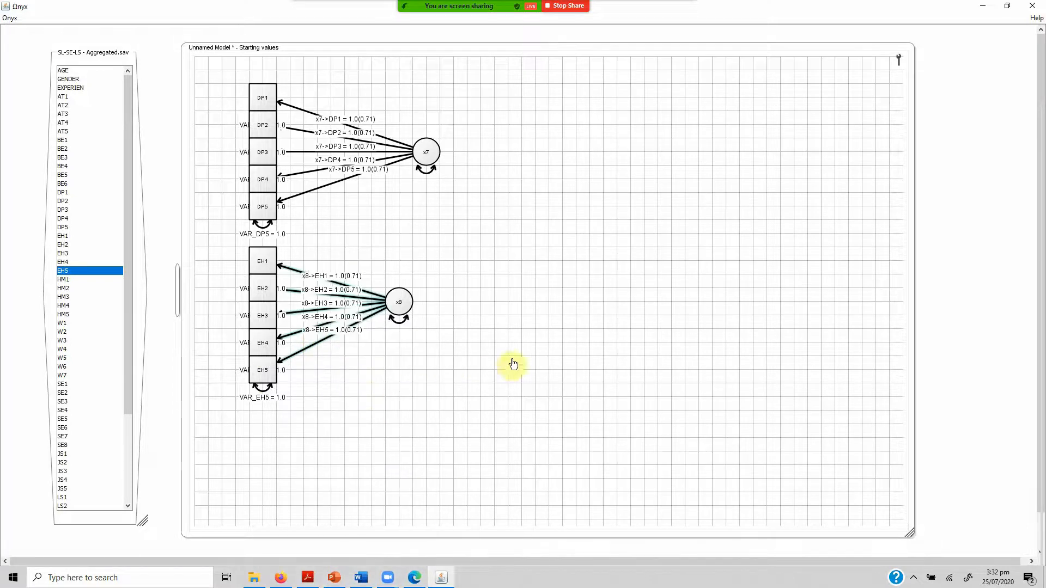
left_click_drag(402, 308, 439, 334)
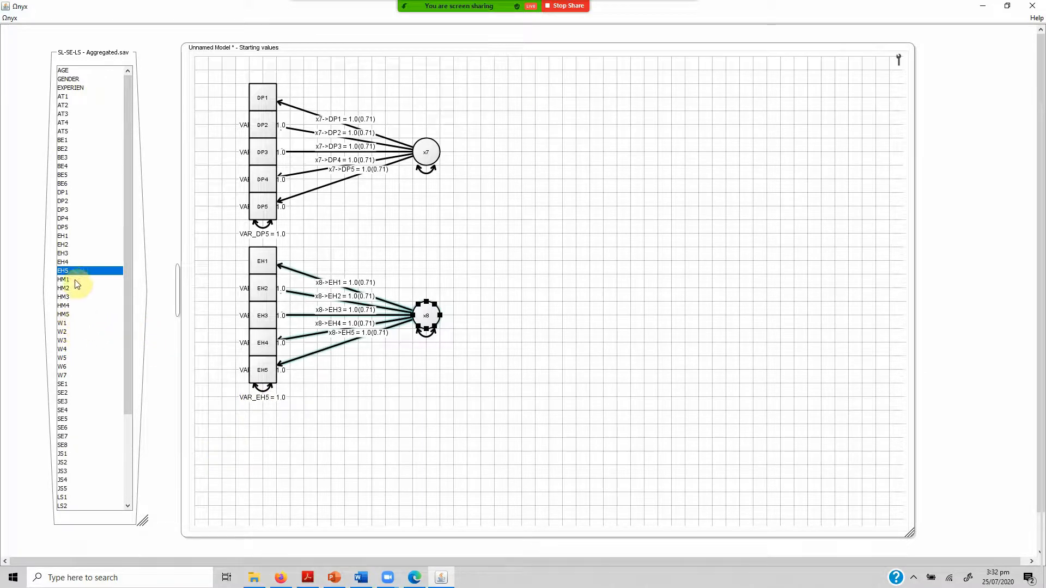
Add the variables HM1 through HM5 to the model on the empty canvas area beside the EH factor.
key("shift+Down")
key("shift+Down")
key("shift+Down")
key("shift+Down")
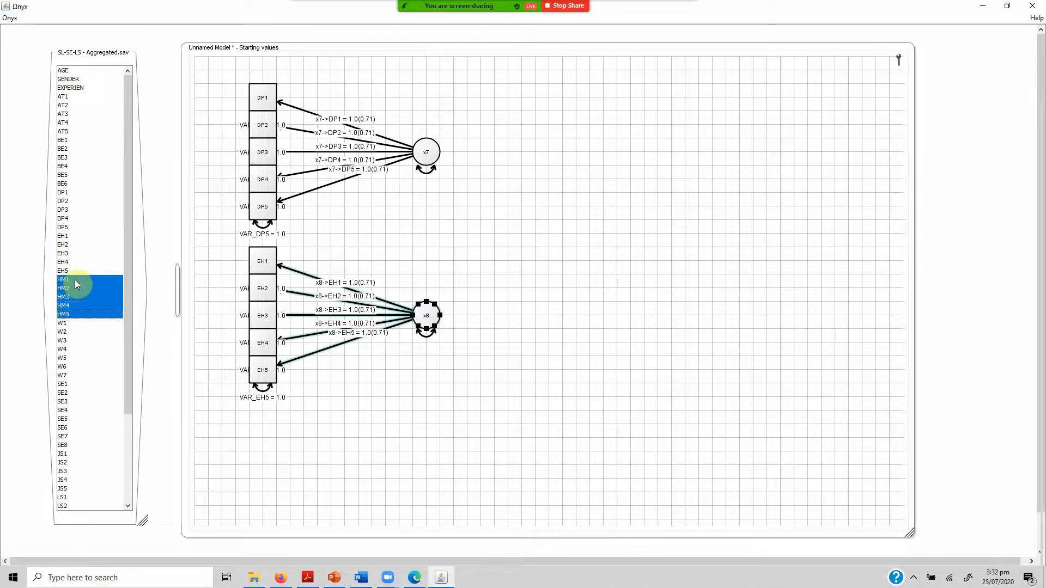
left_click_drag(548, 367, 551, 366)
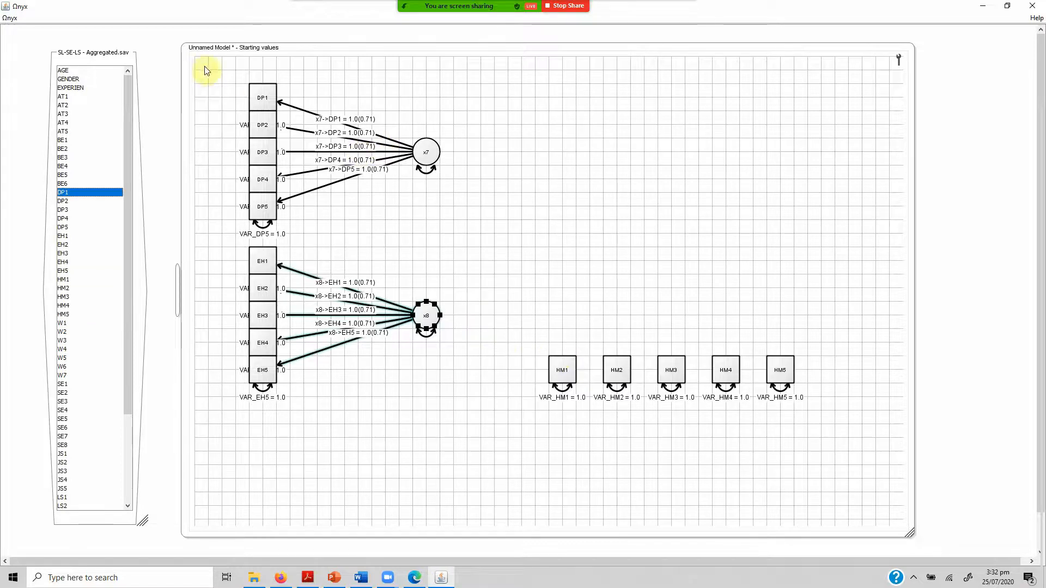
Shift the DP items with x7, and the EH items with x8, toward the upper-left corner of the canvas.
left_click_drag(205, 70, 460, 251)
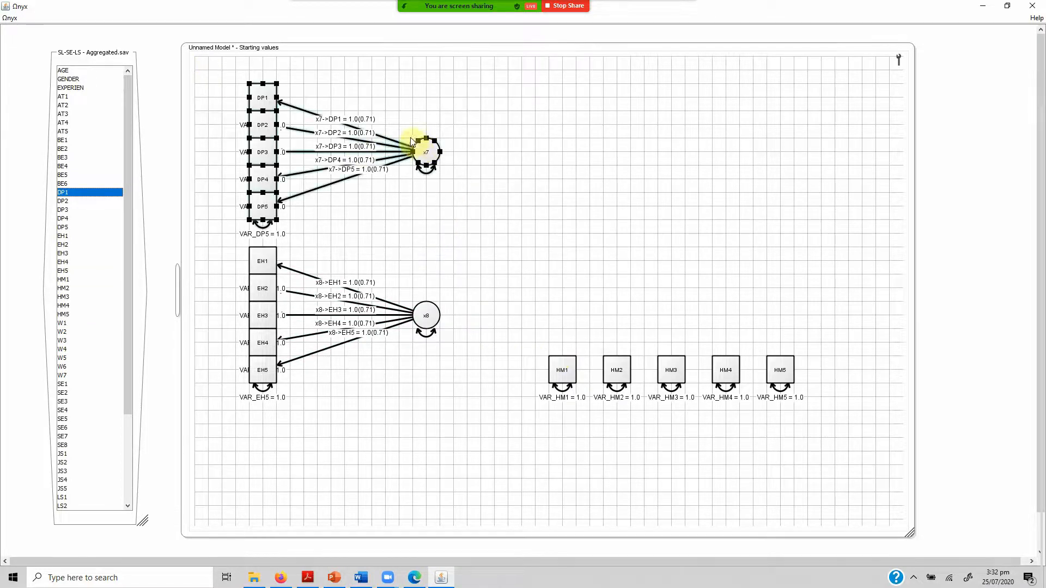
left_click_drag(411, 140, 371, 127)
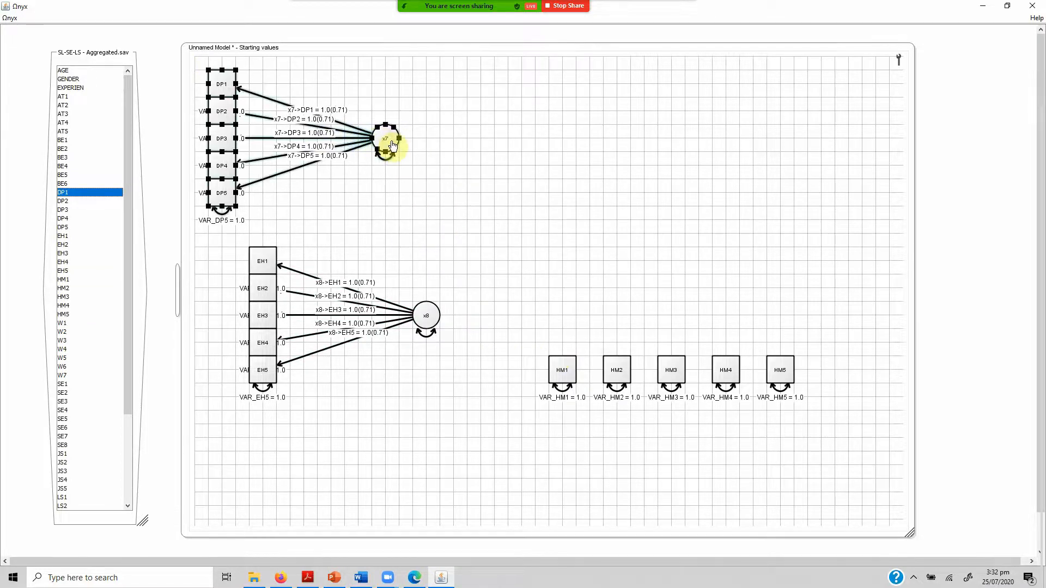
left_click(232, 203)
left_click_drag(218, 239, 456, 405)
left_click_drag(436, 330, 395, 318)
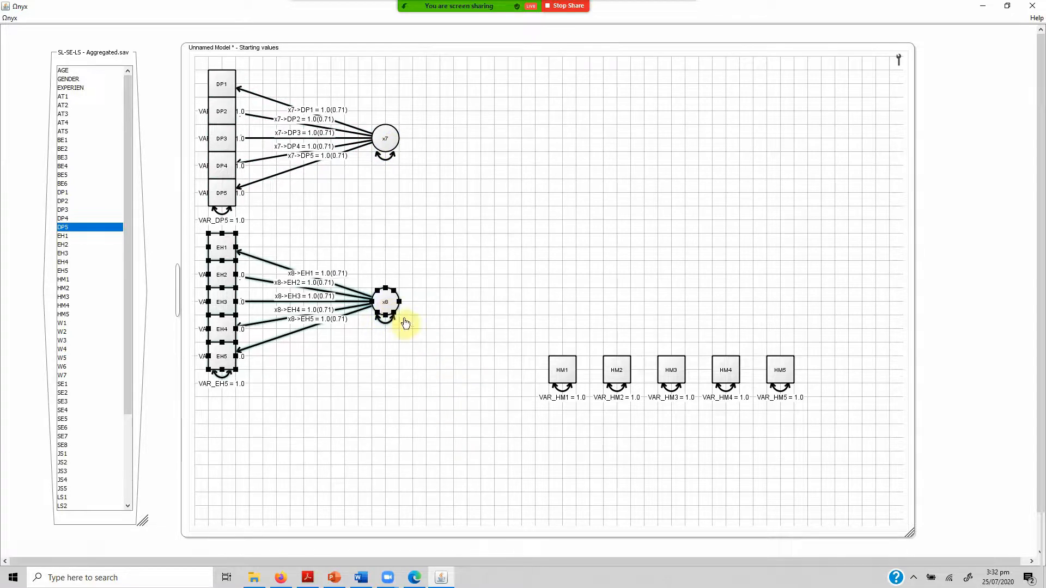
Place HM1 below the EH column, and raise and enlarge the model frame to gain room beneath it.
left_click_drag(563, 367, 229, 410)
left_click(387, 305, "shift")
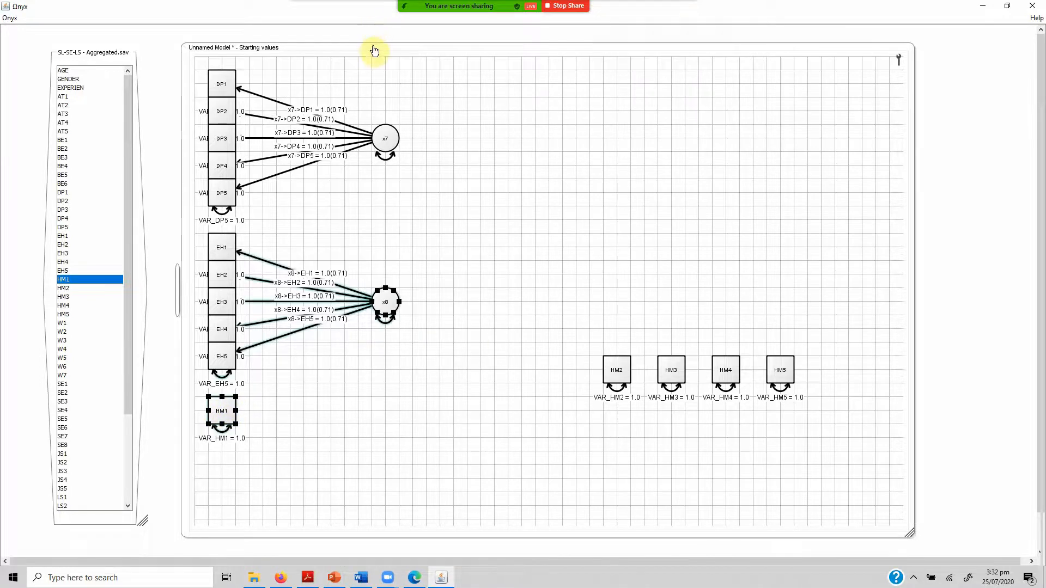
left_click_drag(374, 51, 374, 37)
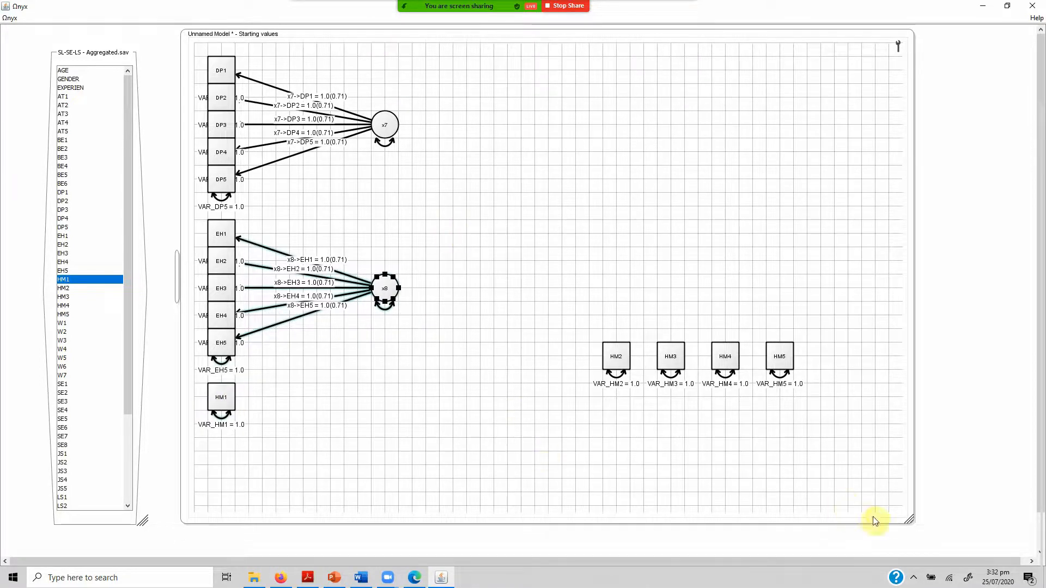
left_click_drag(909, 521, 941, 542)
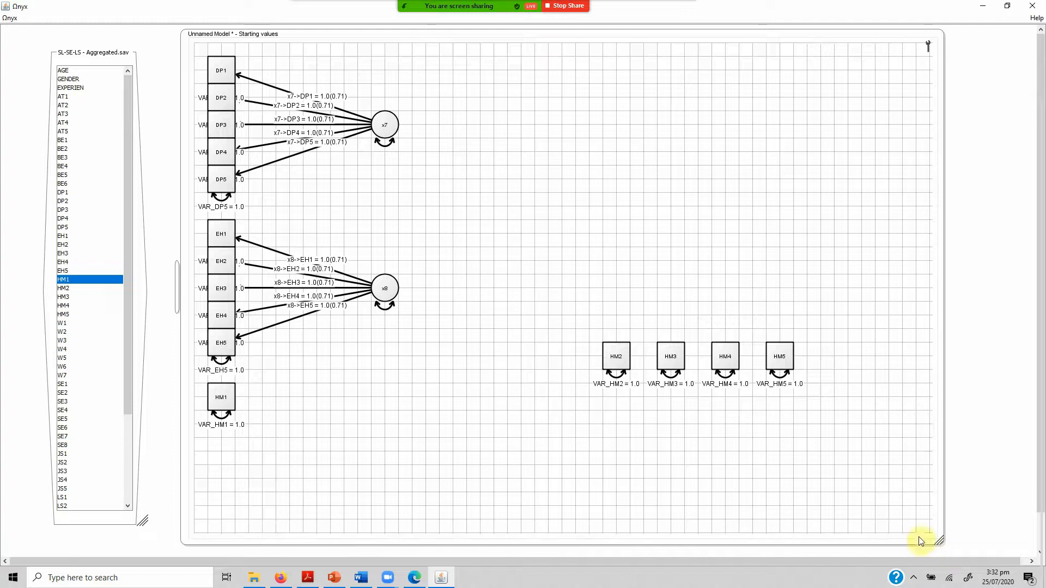
Stack HM2, HM3, HM4 and HM5 in order directly beneath HM1.
left_click_drag(621, 364, 231, 438)
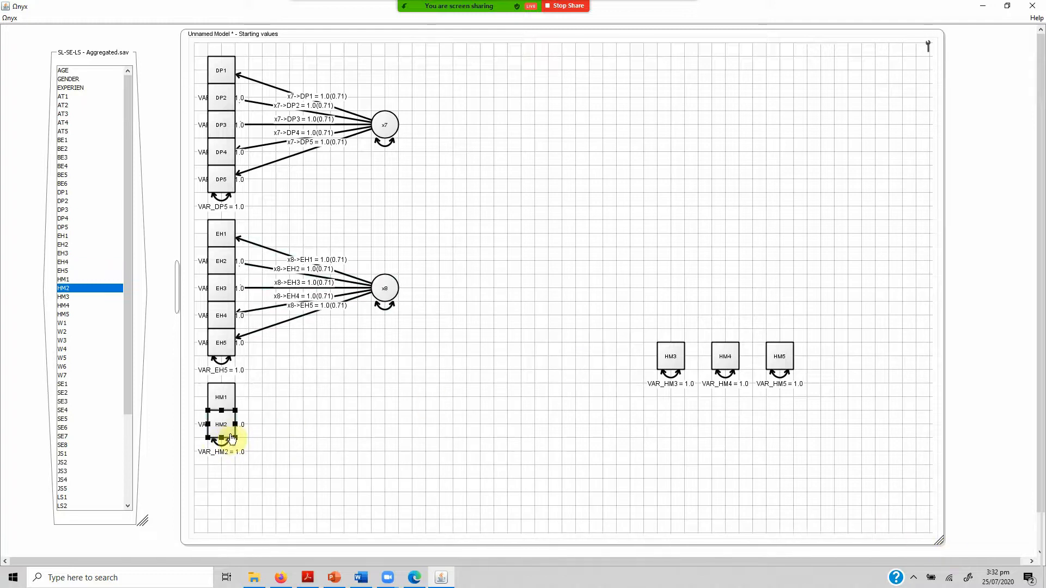
left_click_drag(671, 356, 228, 452)
left_click(725, 360)
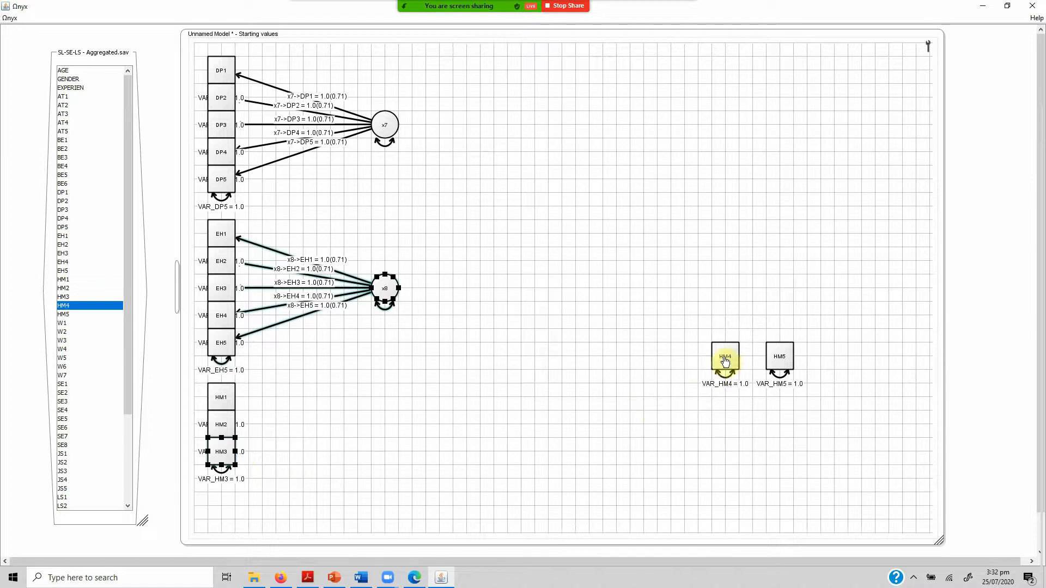
left_click_drag(726, 360, 225, 481)
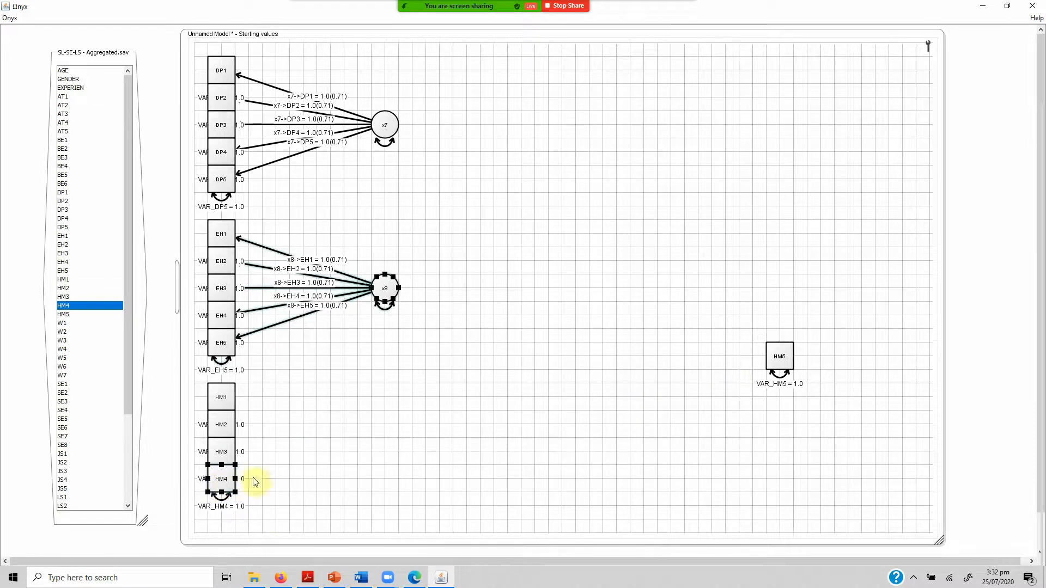
left_click_drag(779, 354, 226, 503)
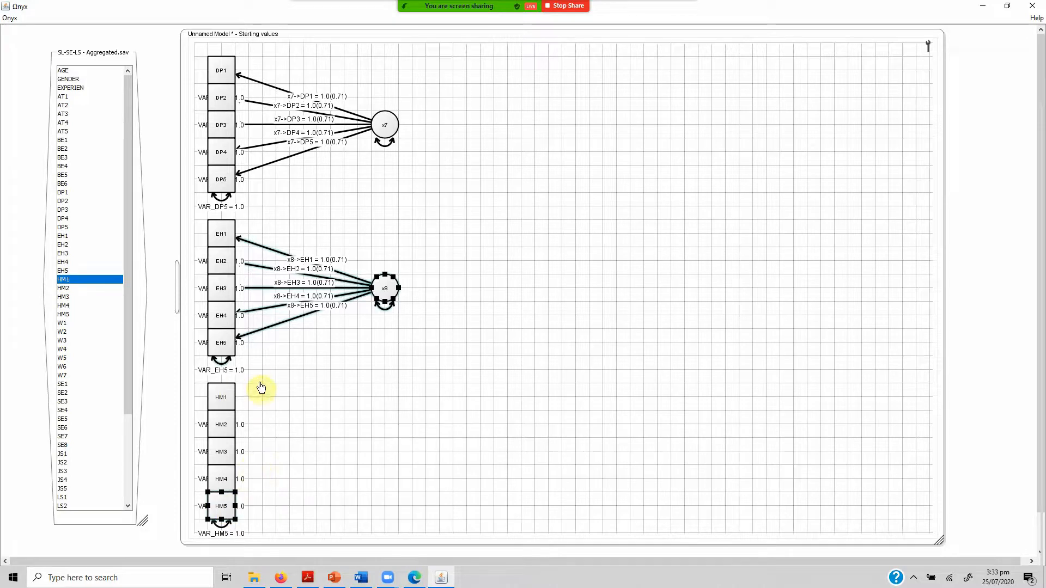
left_click_drag(261, 388, 206, 509)
mouse_move(214, 463)
left_mouse_down()
mouse_move(215, 452)
mouse_move(219, 459)
left_mouse_up()
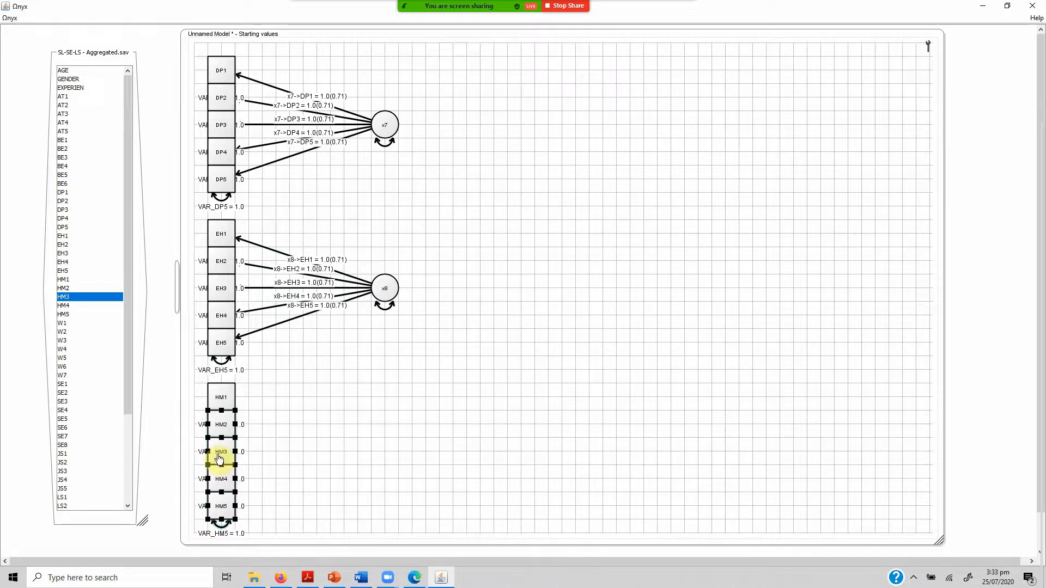
left_click(296, 441)
Create a third latent variable on the empty canvas beside the HM column.
right_click(357, 450)
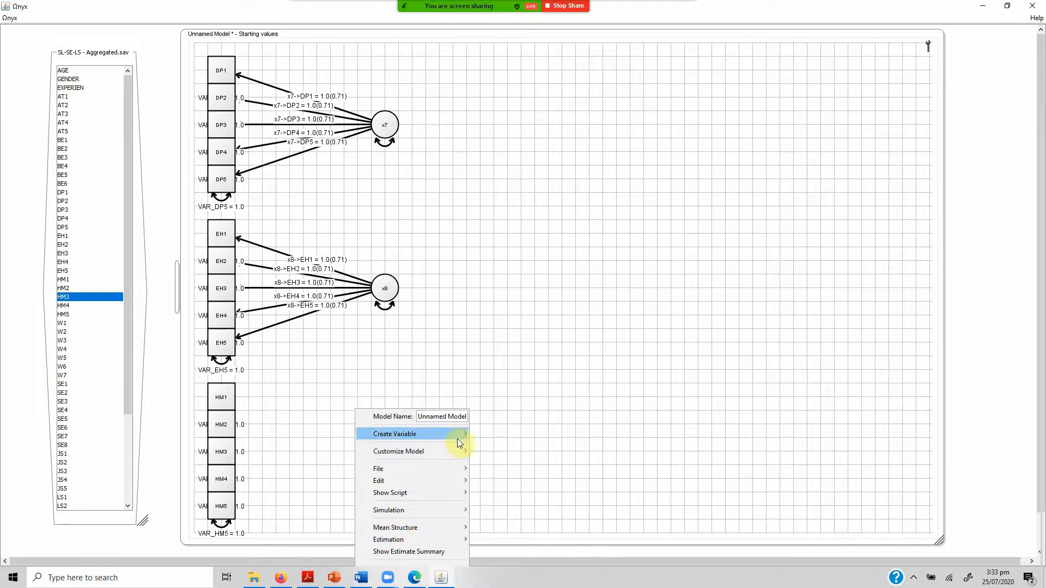
mouse_move(457, 434)
left_click(486, 445)
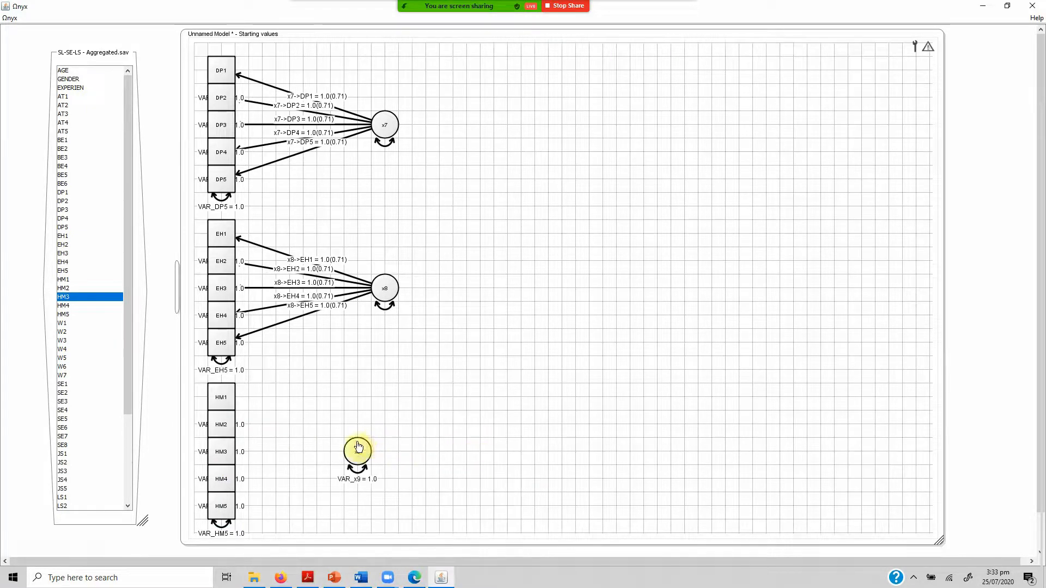
Draw paths from the third latent variable to HM1 through HM5 and fix its variance at 1.0.
left_click_drag(357, 448, 221, 399)
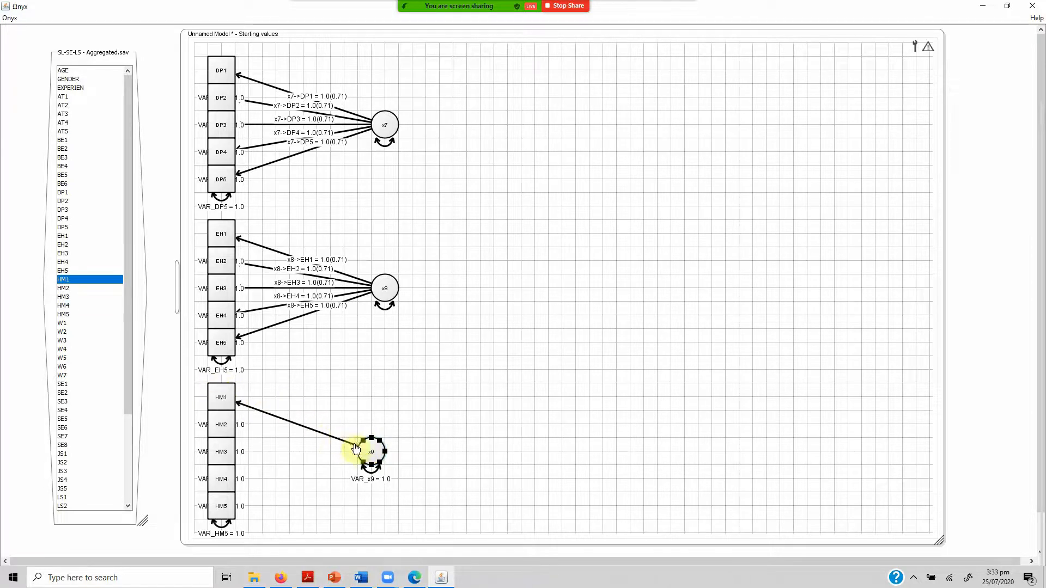
left_click_drag(369, 453, 223, 425)
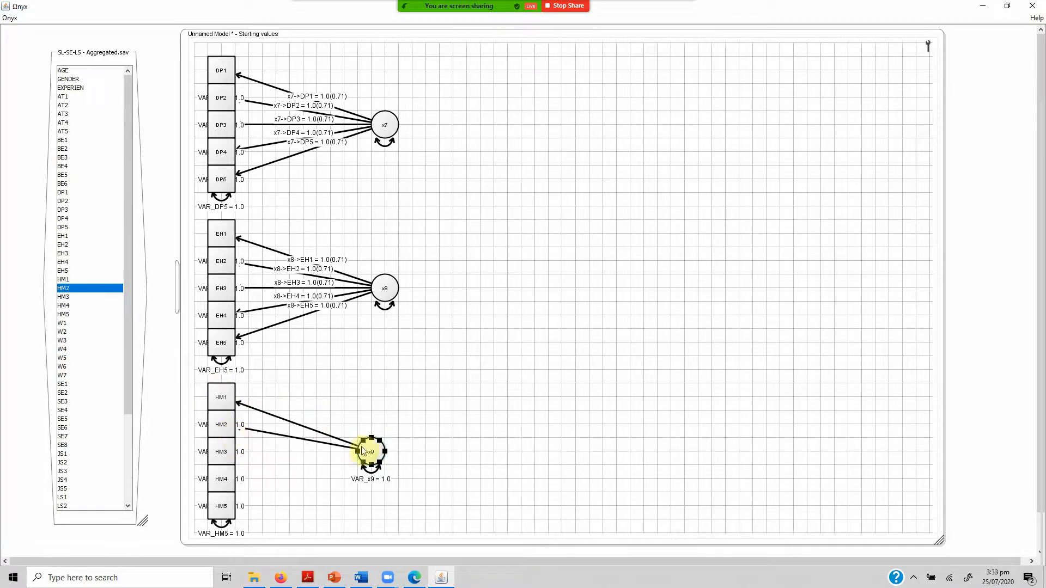
left_click_drag(373, 453, 224, 452)
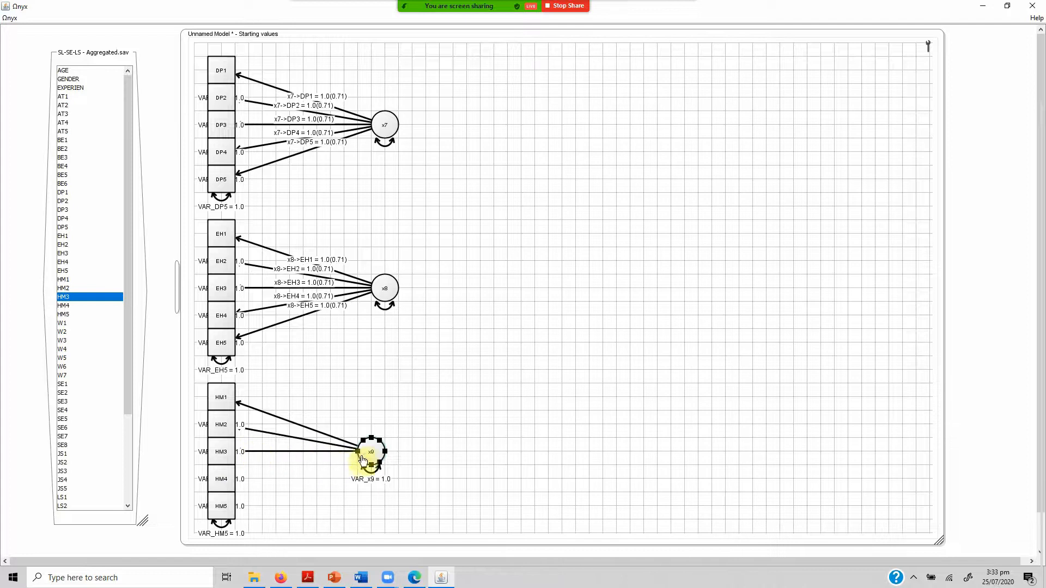
left_click_drag(367, 460, 231, 481)
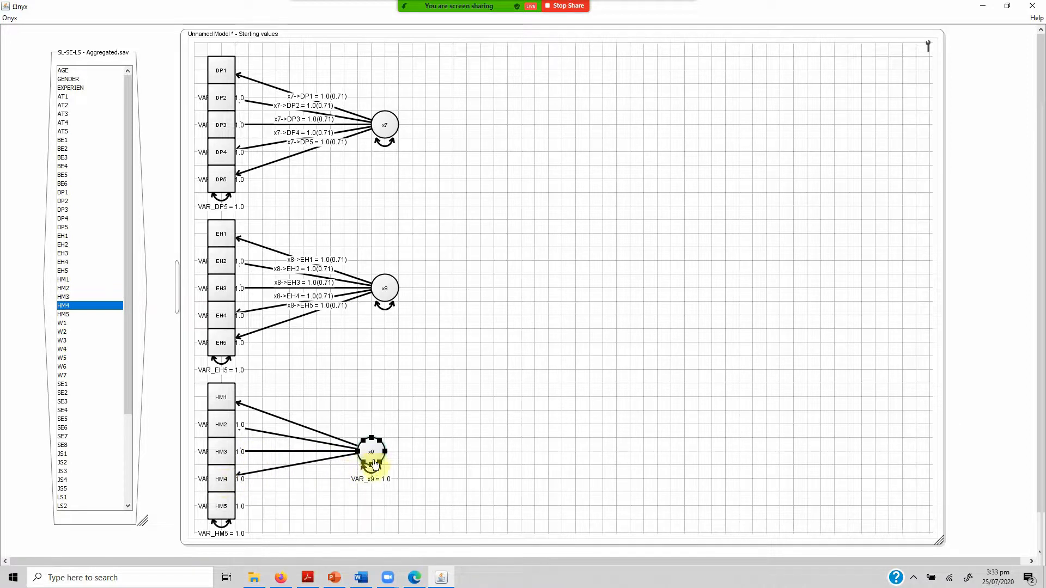
left_click_drag(357, 464, 226, 507)
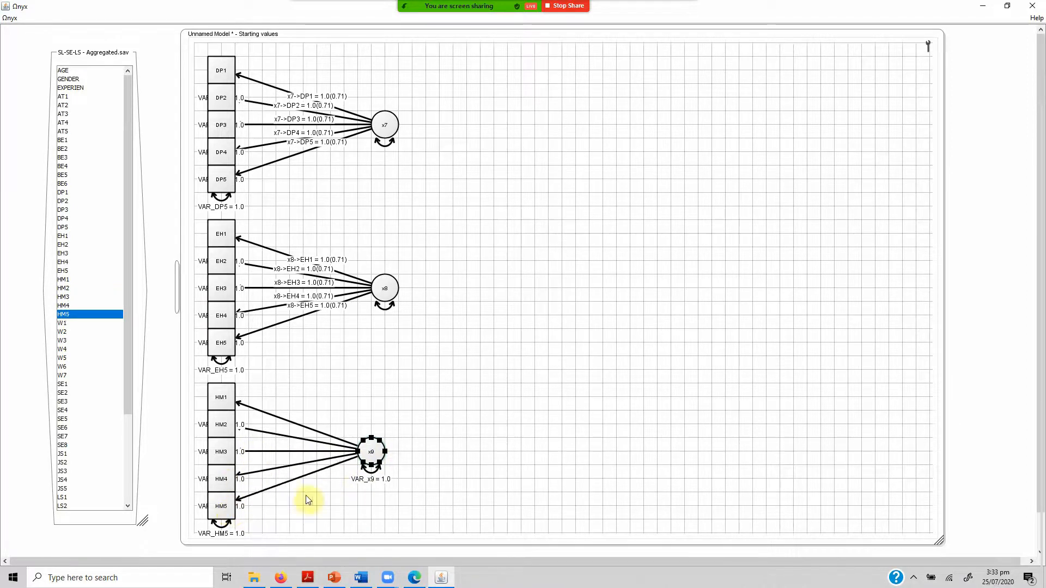
right_click(372, 474)
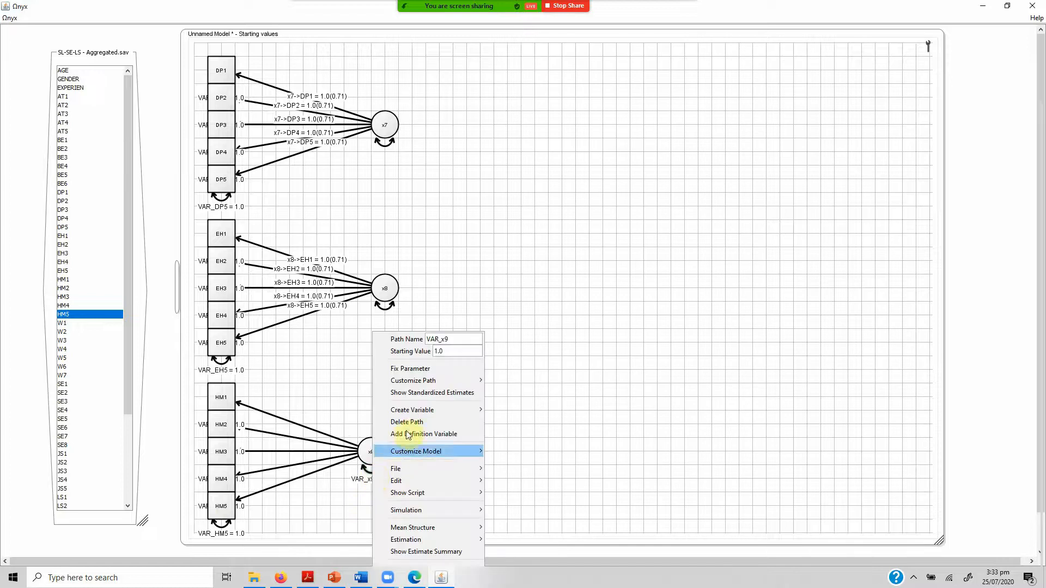
left_click(427, 370)
Select the five paths from x9 to HM1 through HM5, show their standardized estimates and free their parameters.
left_click_drag(266, 372, 283, 509)
right_click(279, 479)
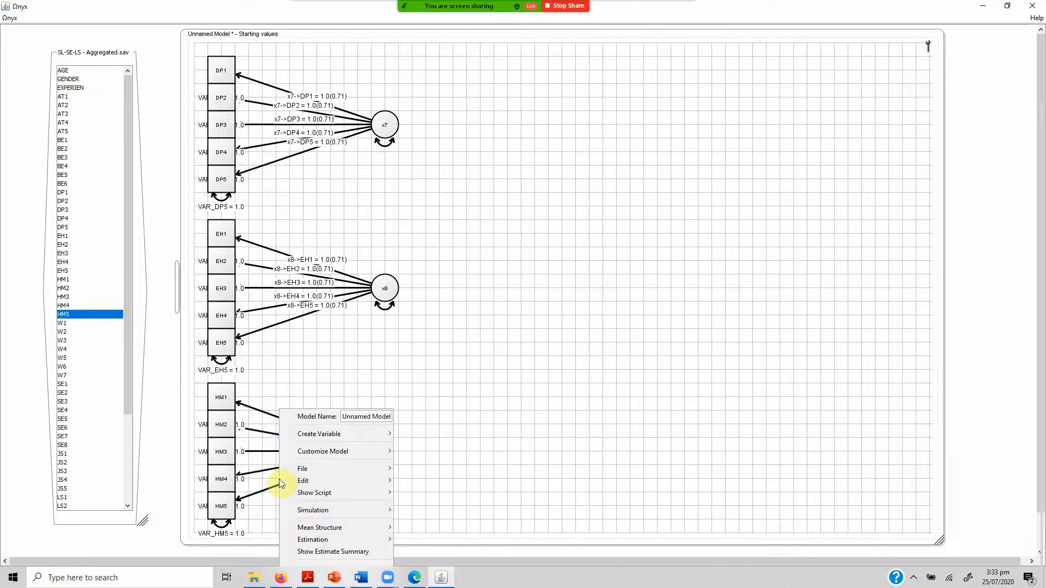
left_click(275, 388)
left_click_drag(308, 534, 306, 530)
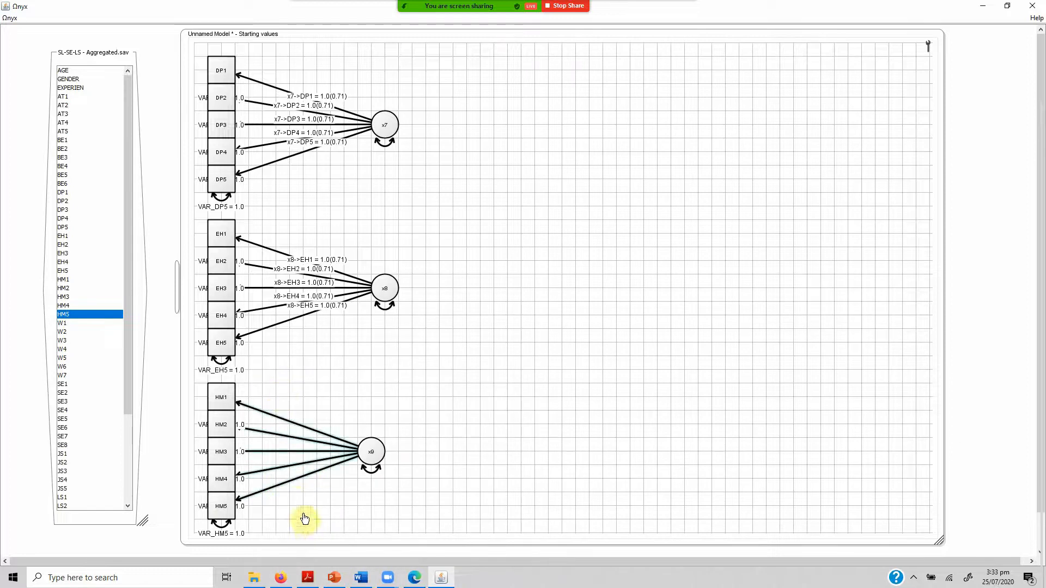
right_click(292, 480)
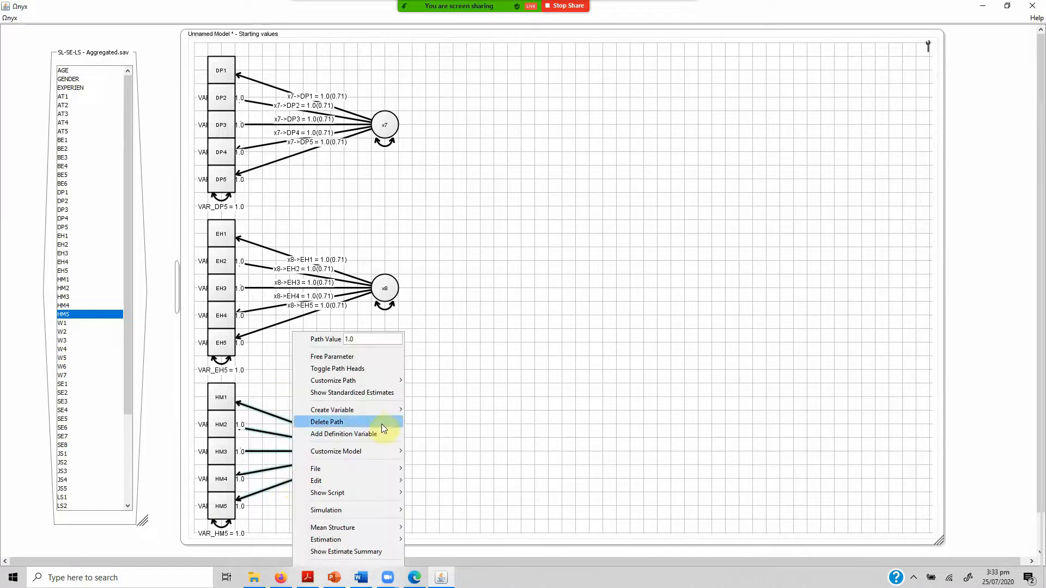
left_click(384, 395)
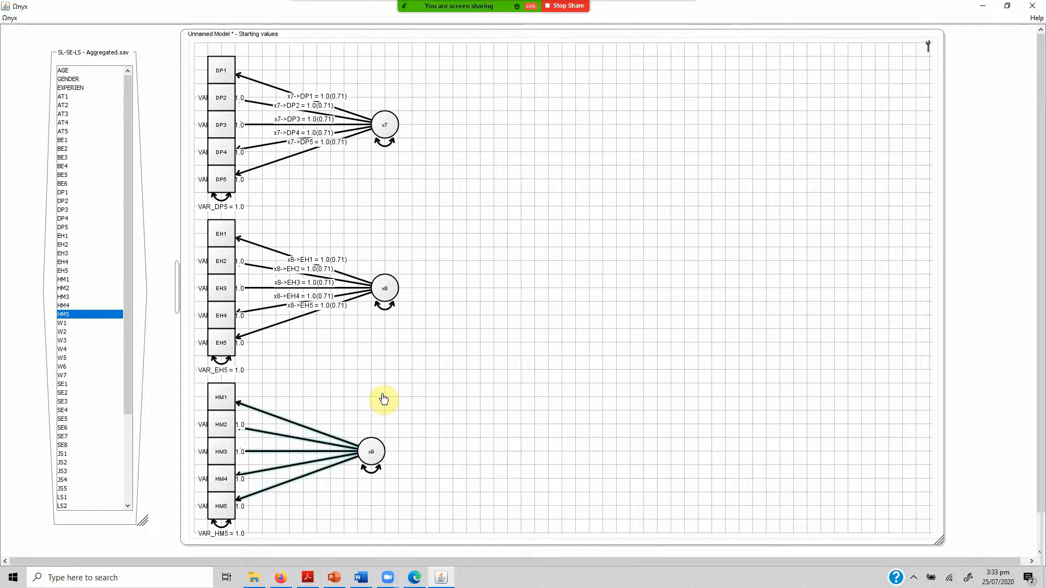
left_click(560, 276)
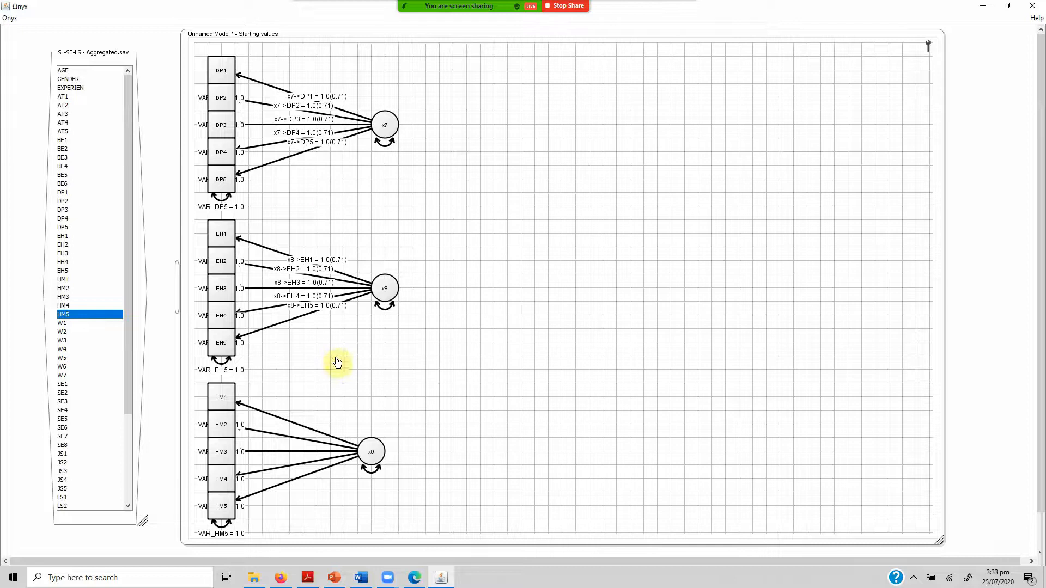
right_click(301, 480)
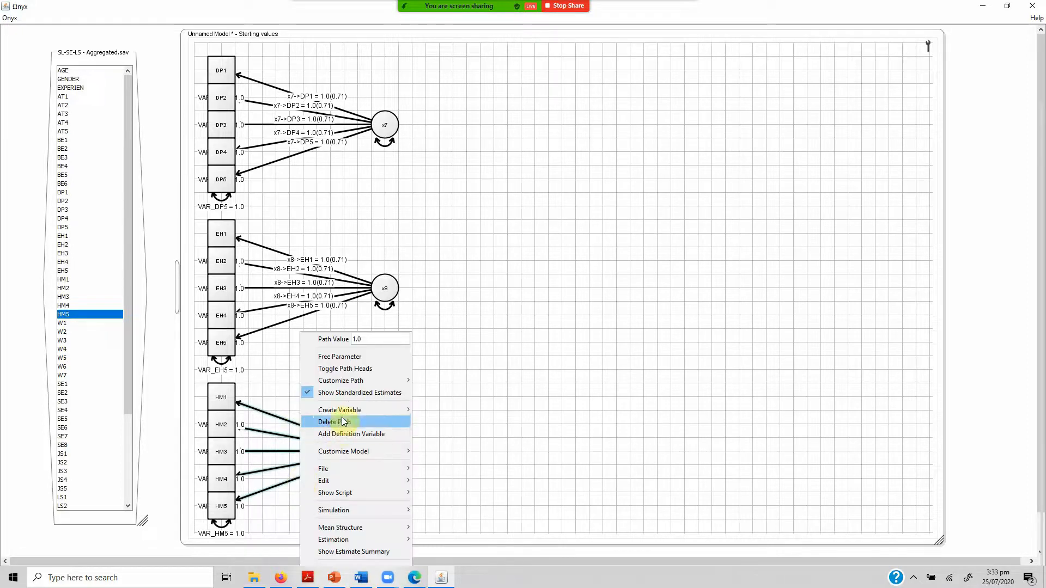
left_click(344, 370)
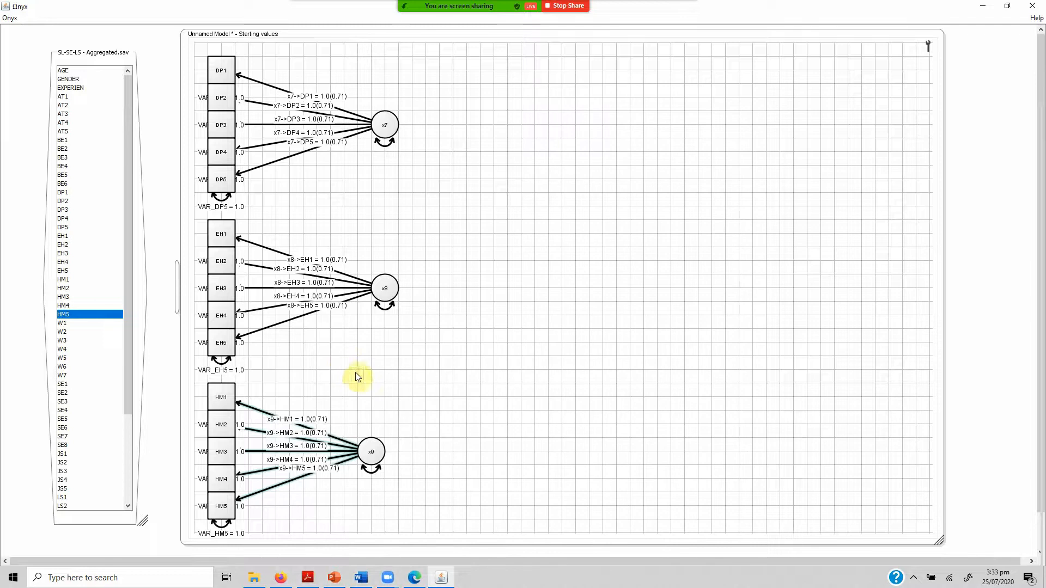
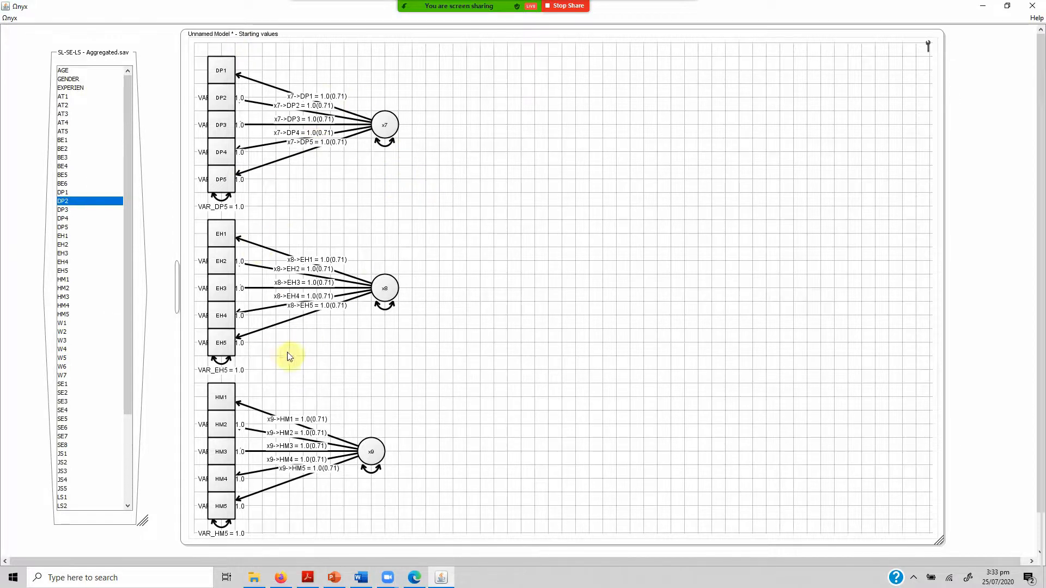
Create another latent variable on the empty canvas beside x8 and fix its variance at 1.0.
right_click(506, 291)
mouse_move(573, 311)
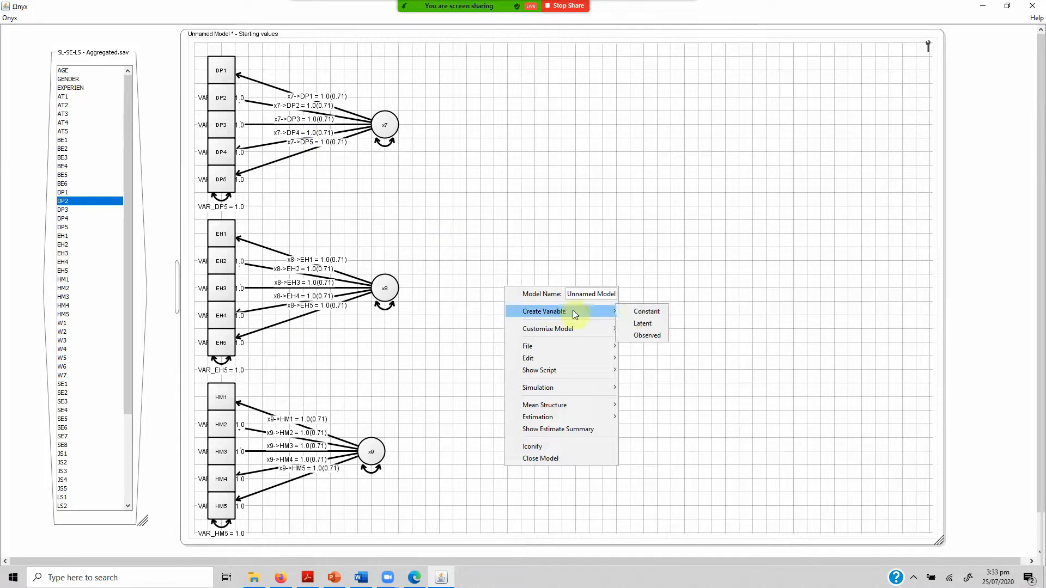
left_click(638, 323)
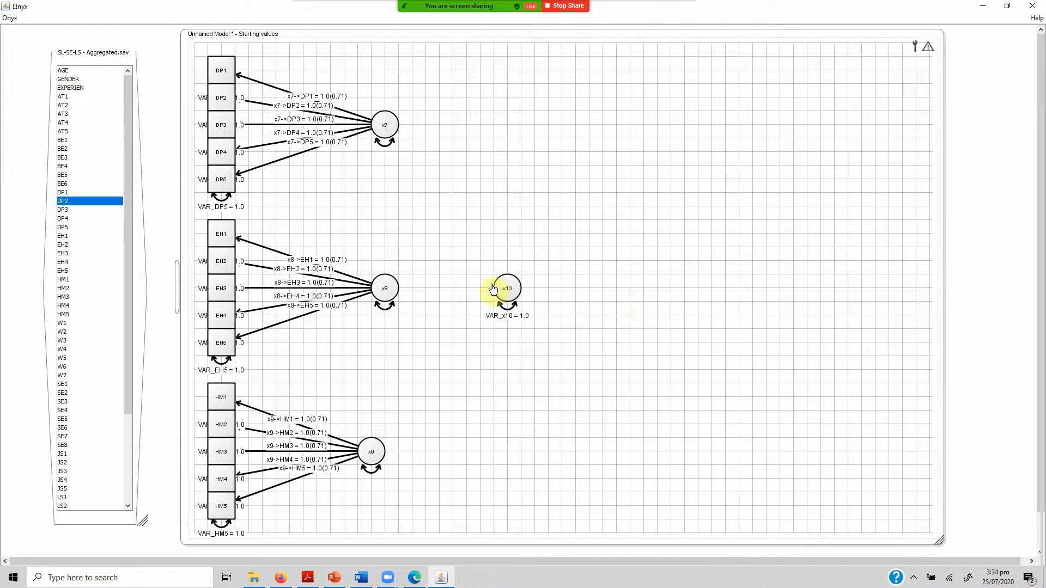
right_click(514, 304)
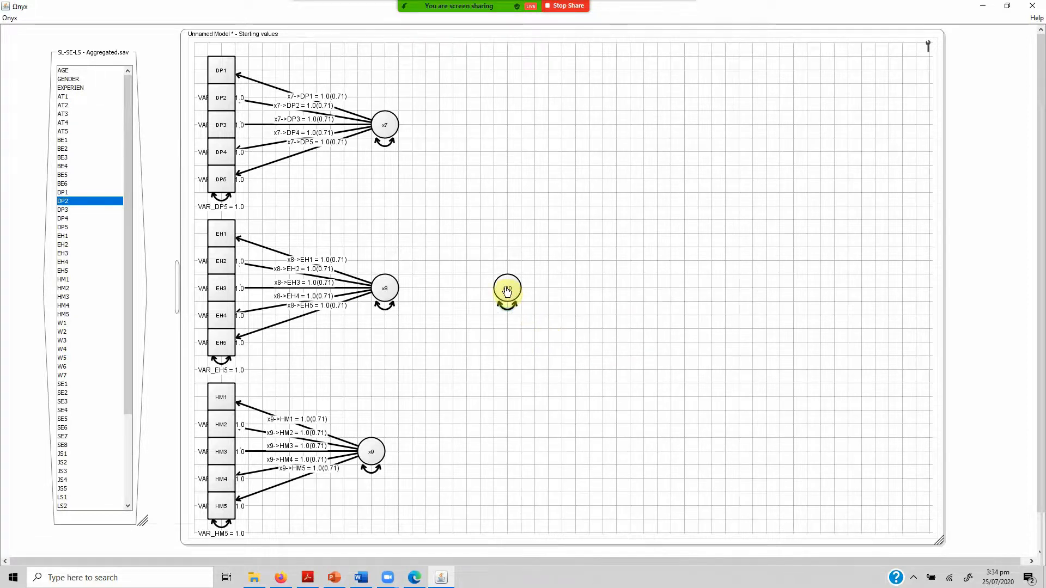
Rename the new latent variable x10 as SL.
right_click(507, 291)
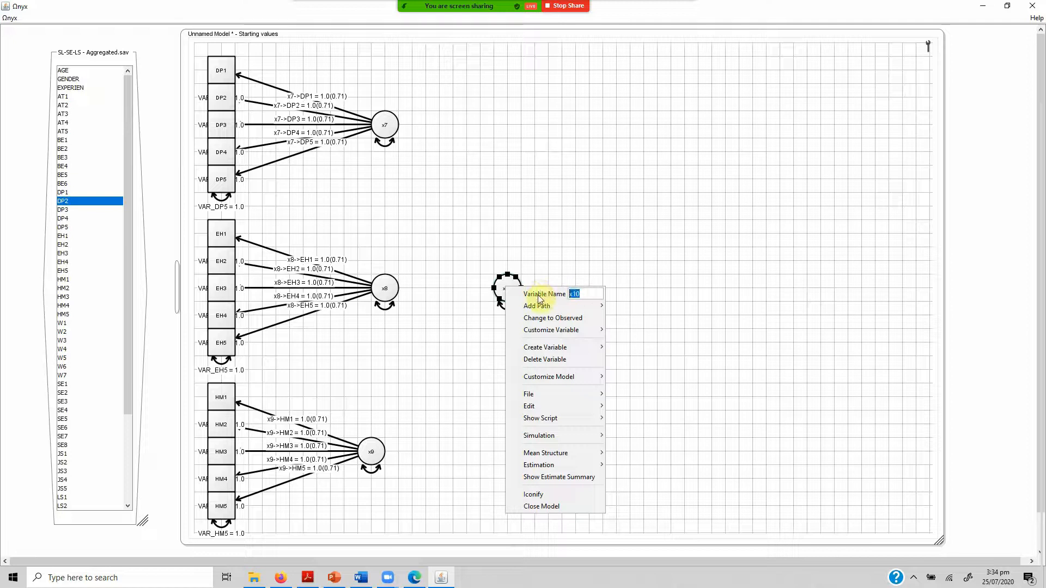
type("SL")
key("Return")
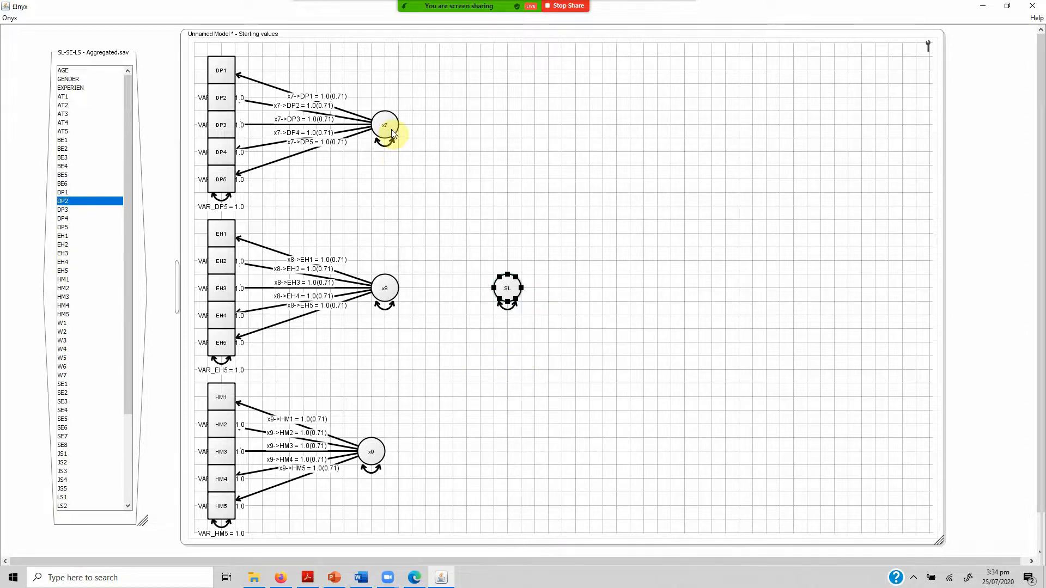
Rename the latent variables x7, x8 and x9 as DP, EH and HM respectively.
right_click(387, 133)
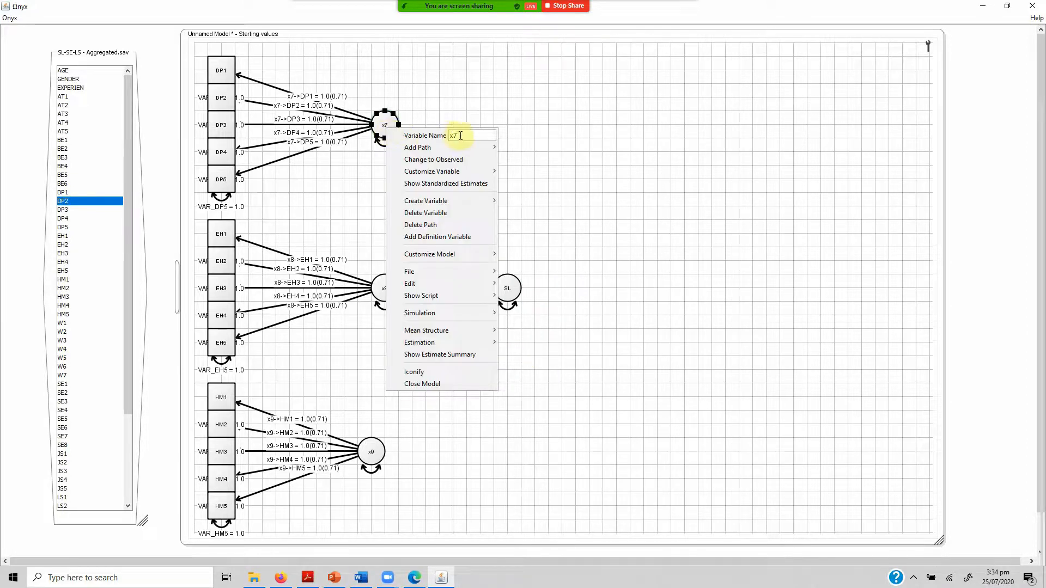
type("DP")
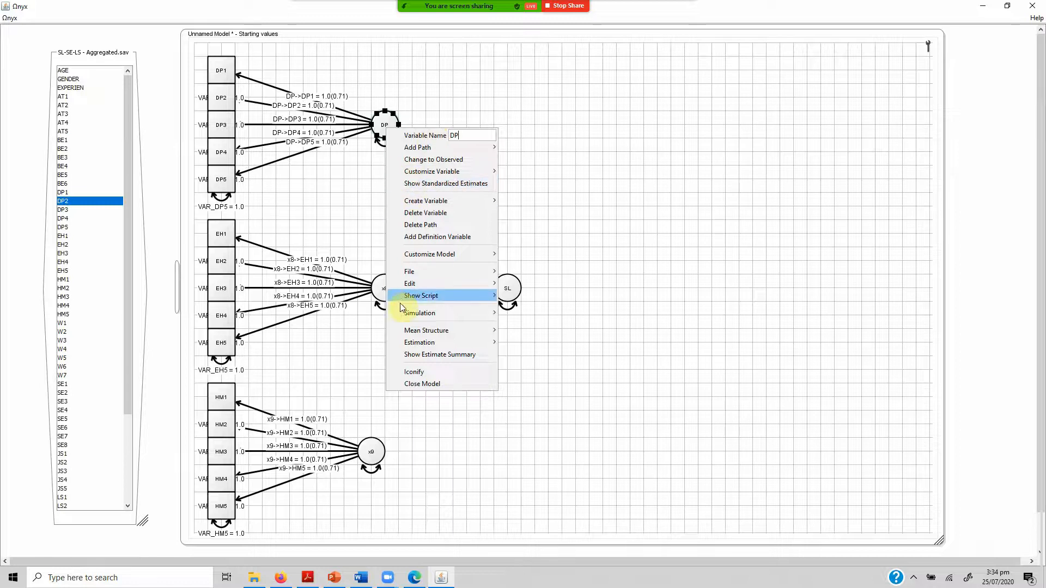
key("Return")
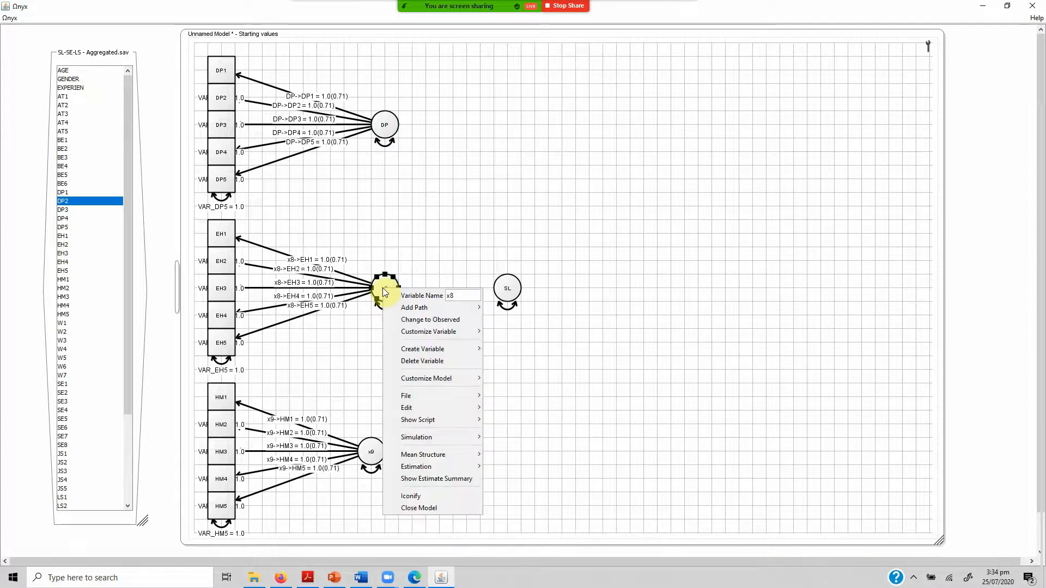
right_click(383, 288)
double_click(456, 296)
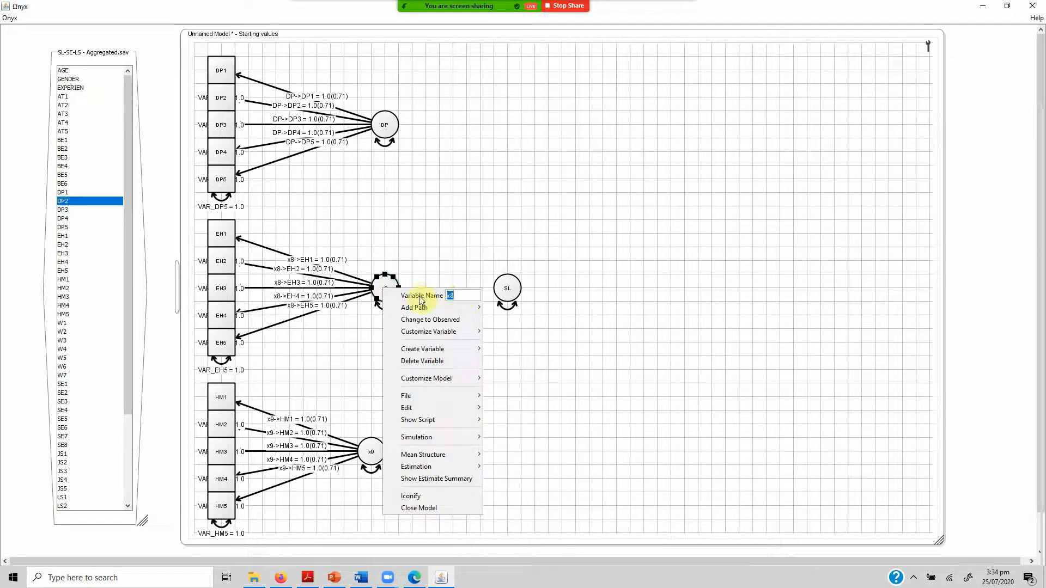
type("EH")
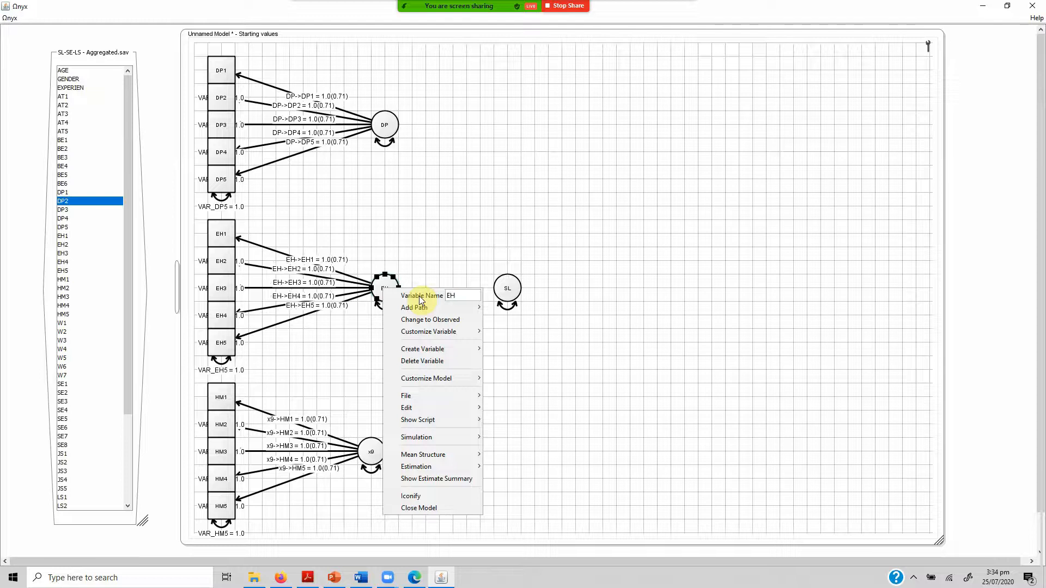
key("Return")
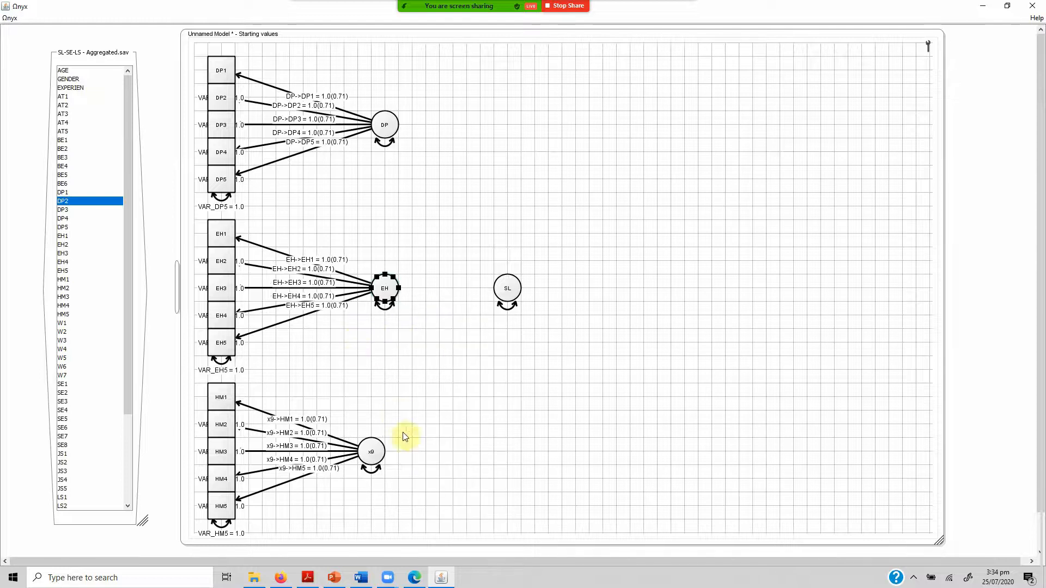
right_click(373, 456)
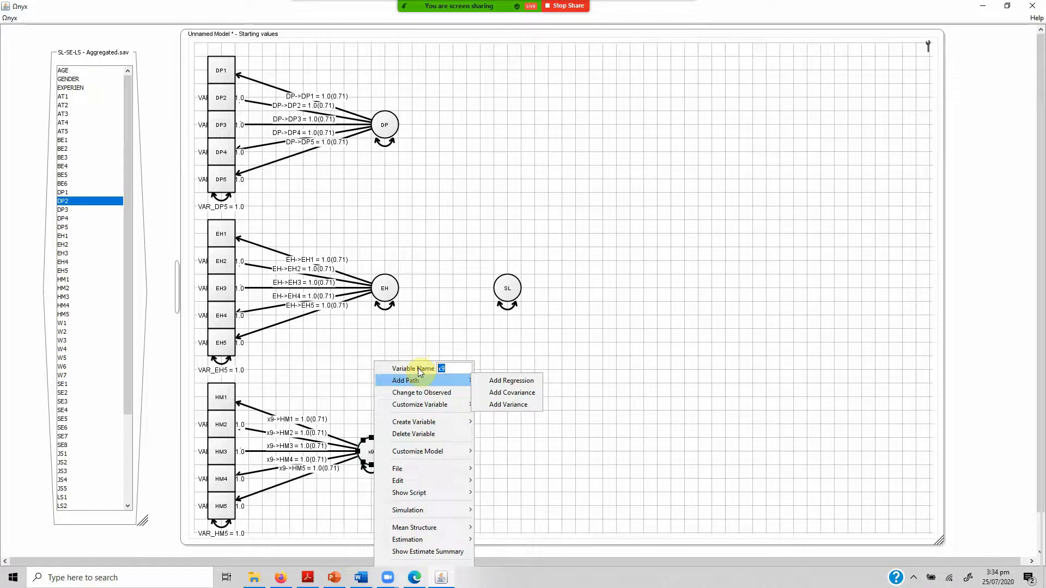
type("HM")
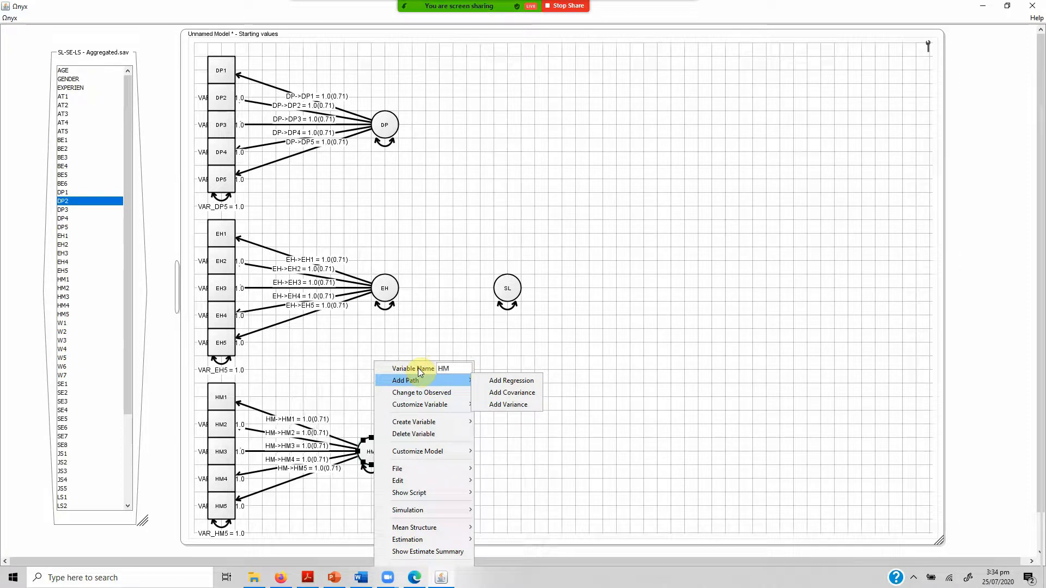
left_click(341, 366)
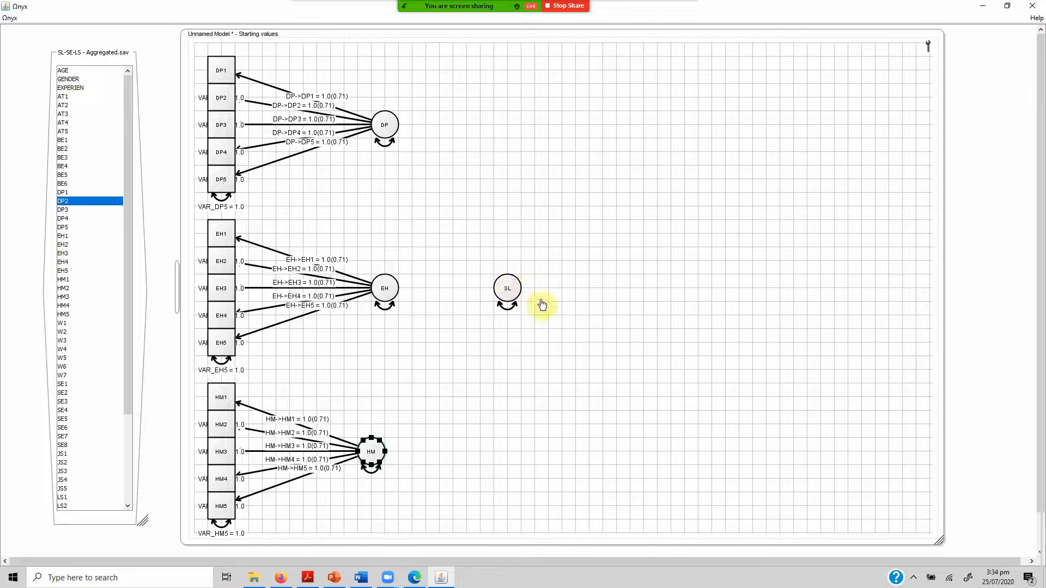
Draw regression paths from SL to each of the latent variables DP, EH and HM.
left_click(507, 285)
left_click_drag(507, 284, 383, 130)
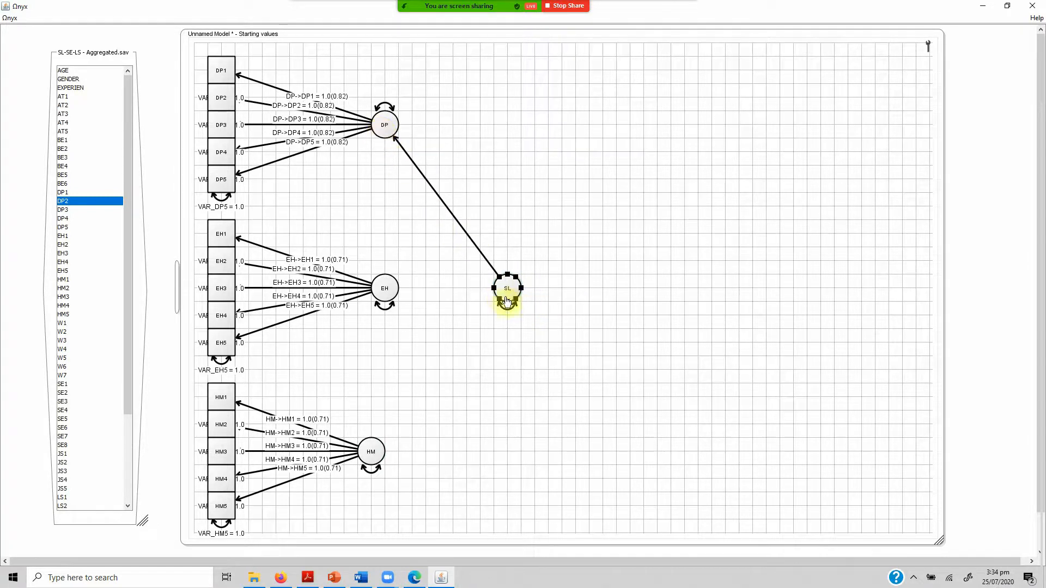
left_click_drag(492, 293, 390, 289)
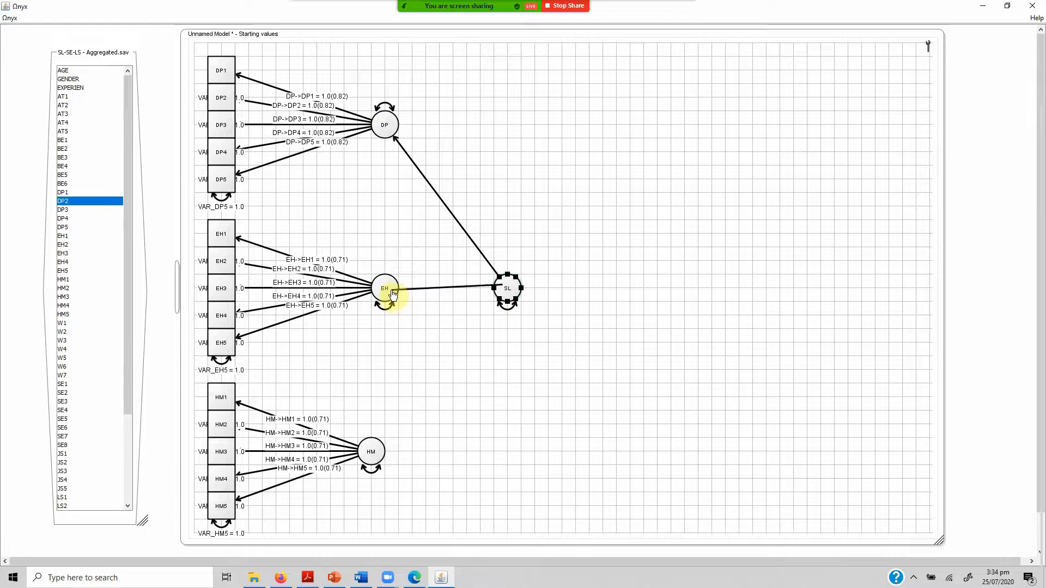
left_click_drag(507, 287, 376, 460)
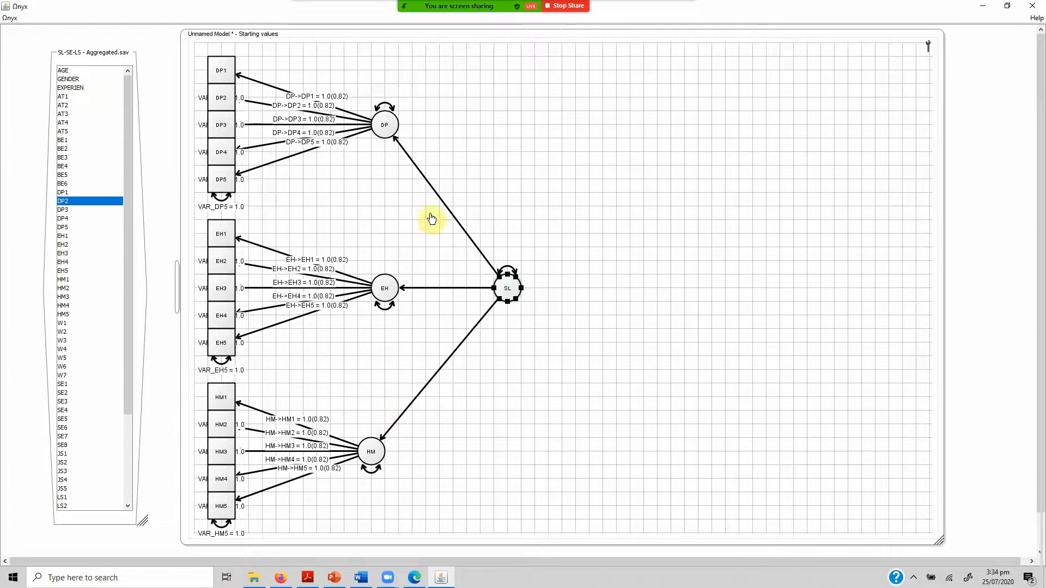
Select the three paths from SL to DP, EH and HM, free their parameters and show their standardized estimates.
left_click_drag(446, 133, 458, 417)
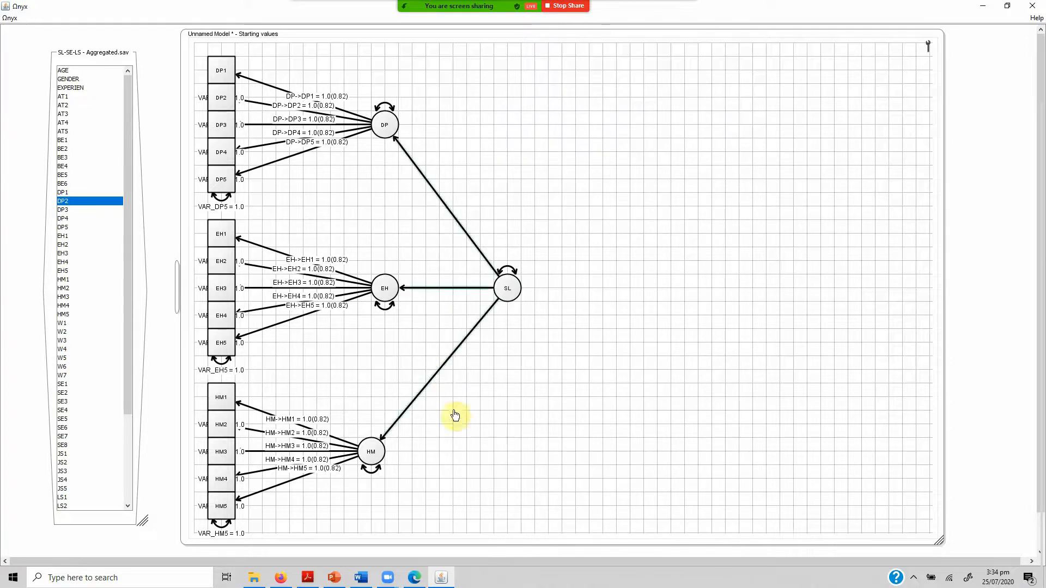
right_click(441, 368)
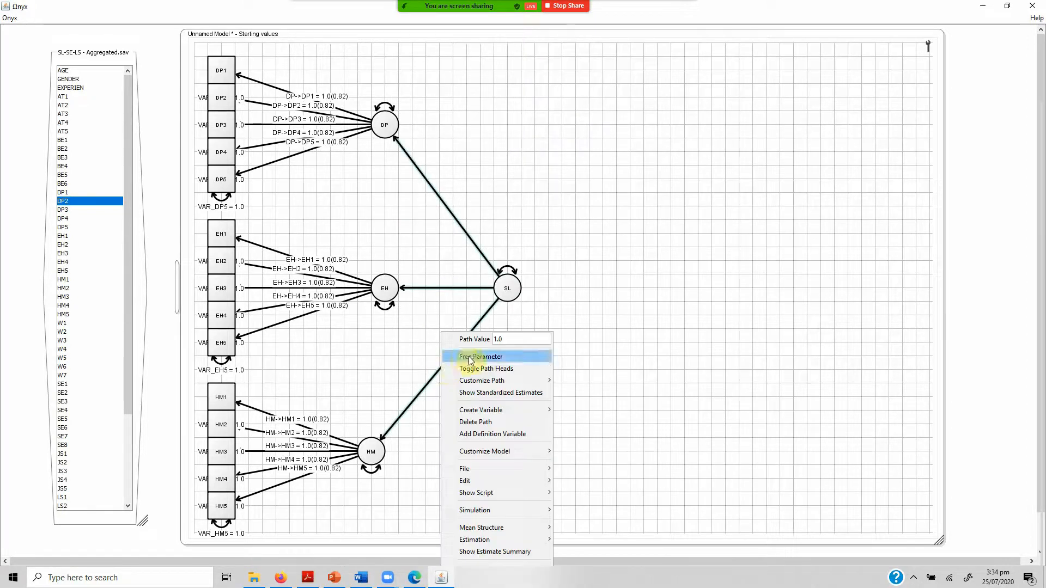
left_click(468, 357)
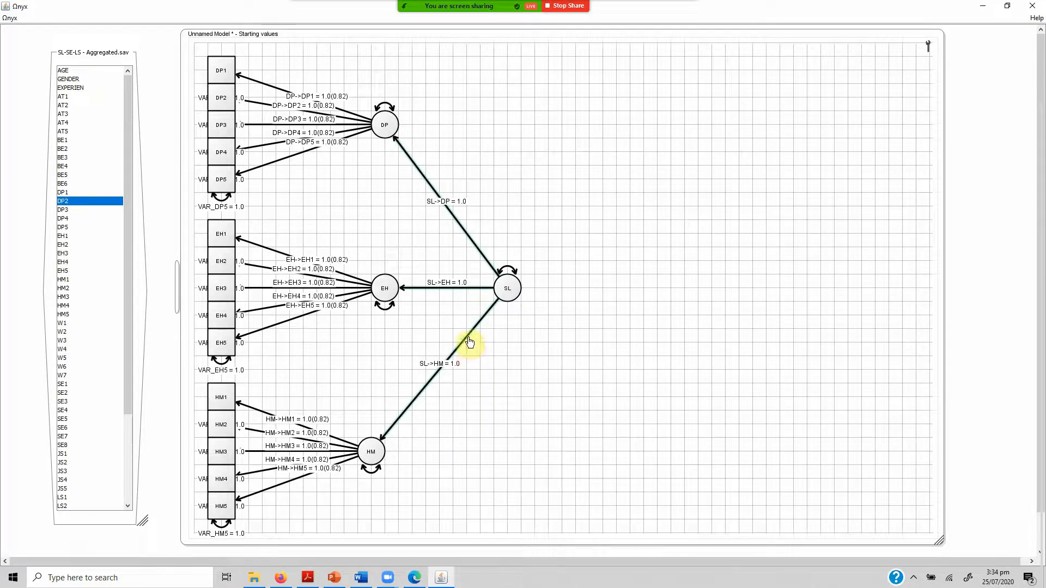
right_click(468, 342)
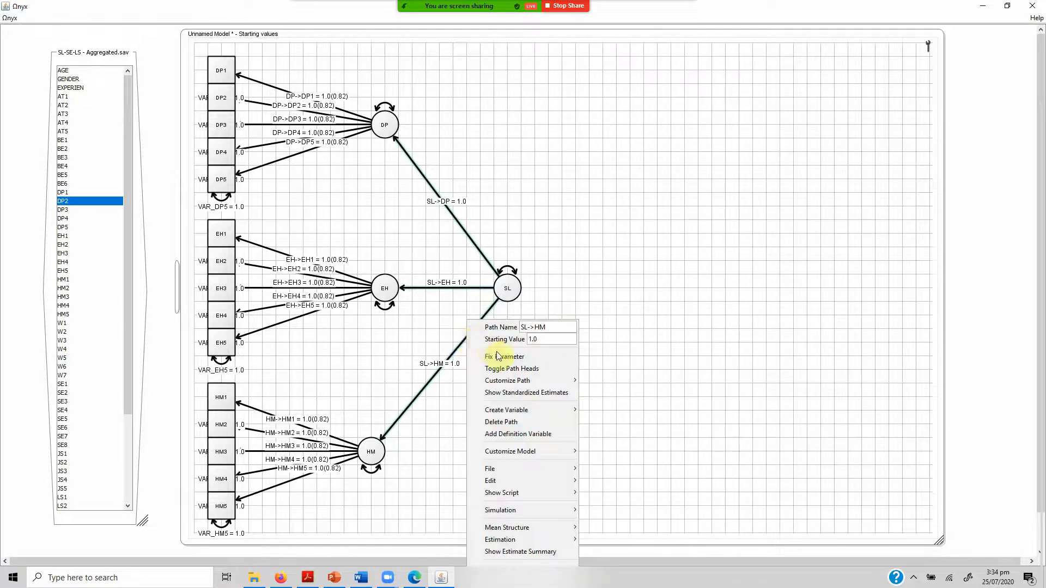
left_click(527, 392)
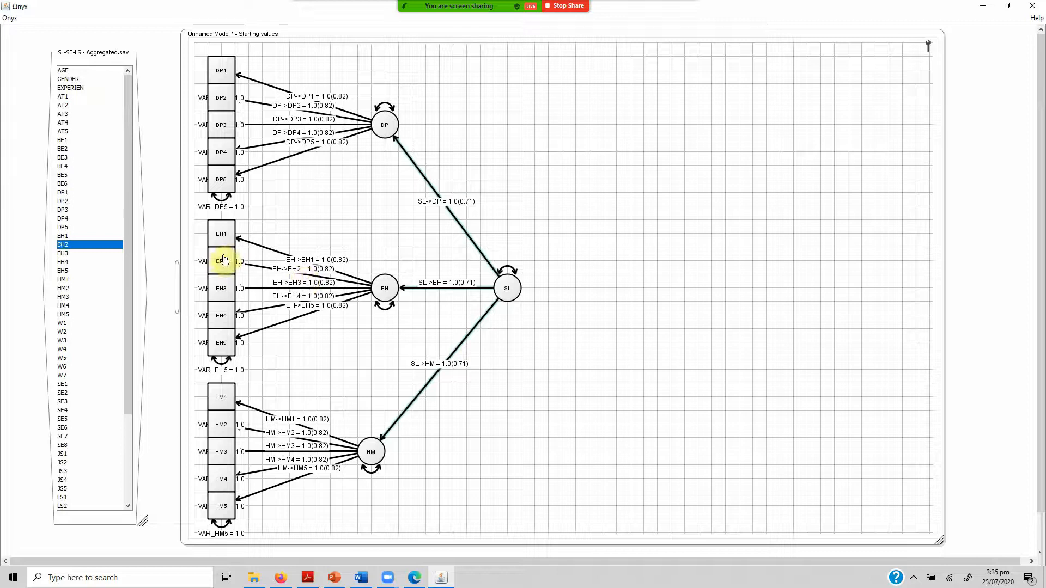
Delete the observed variables EH3 and EH4 from the model.
mouse_move(224, 260)
mouse_move(223, 291)
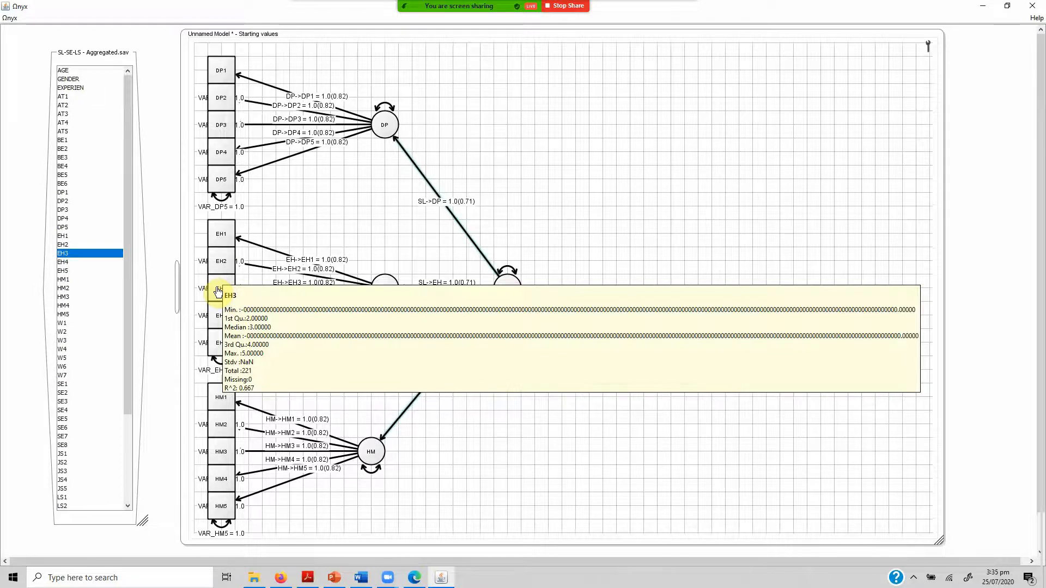
left_click(218, 291)
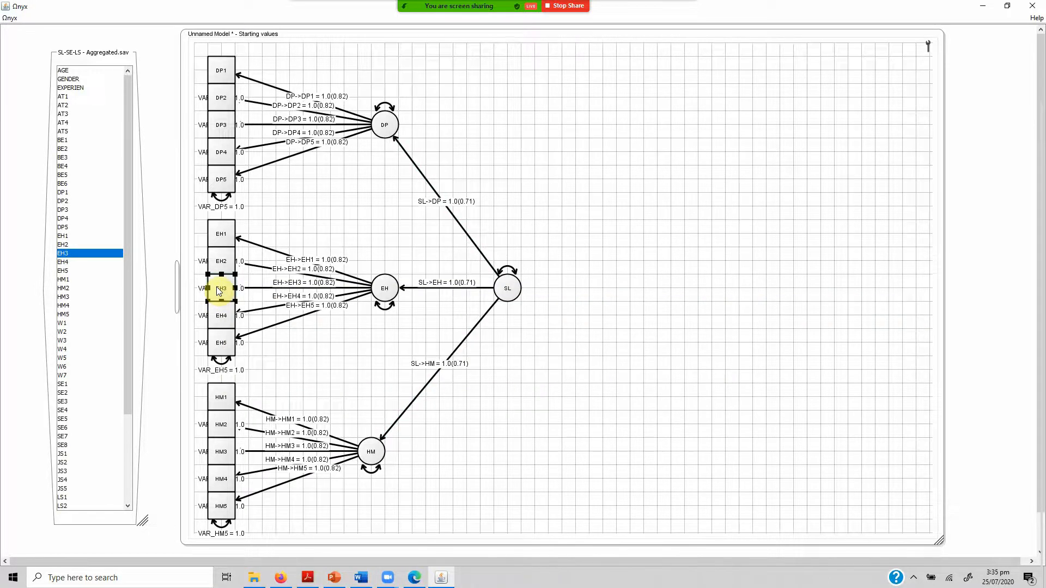
key("Delete")
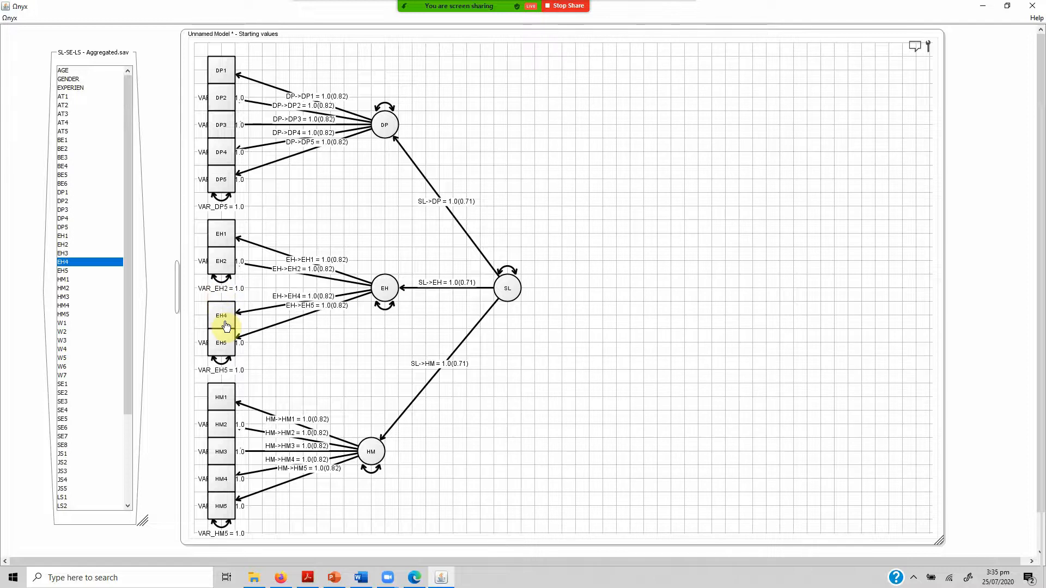
left_click(225, 319)
key("Delete")
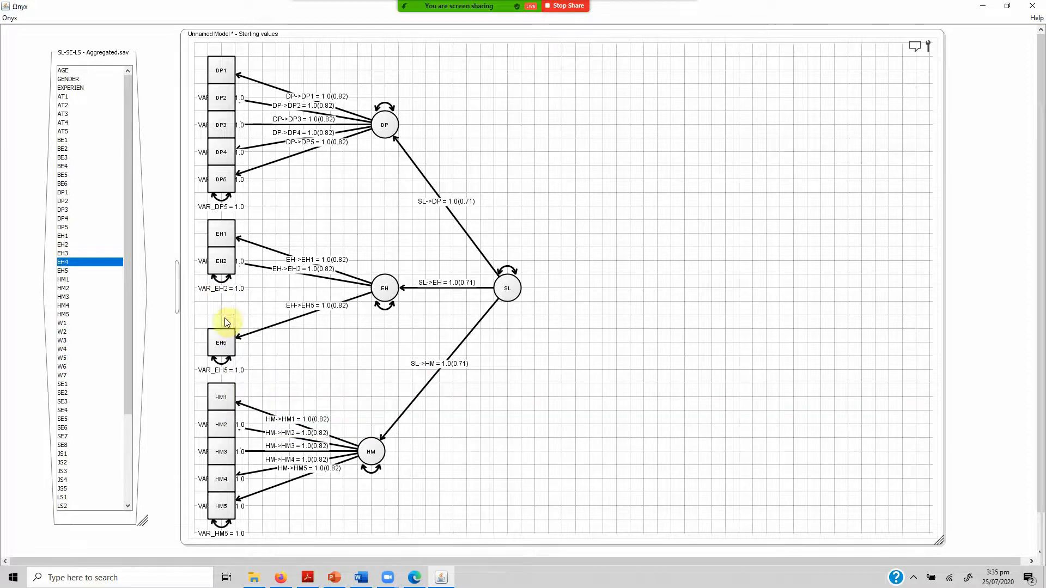
Restack EH1, EH2 and EH5 directly beneath one another, with EH2 level with the EH latent variable.
left_click_drag(219, 343, 231, 329)
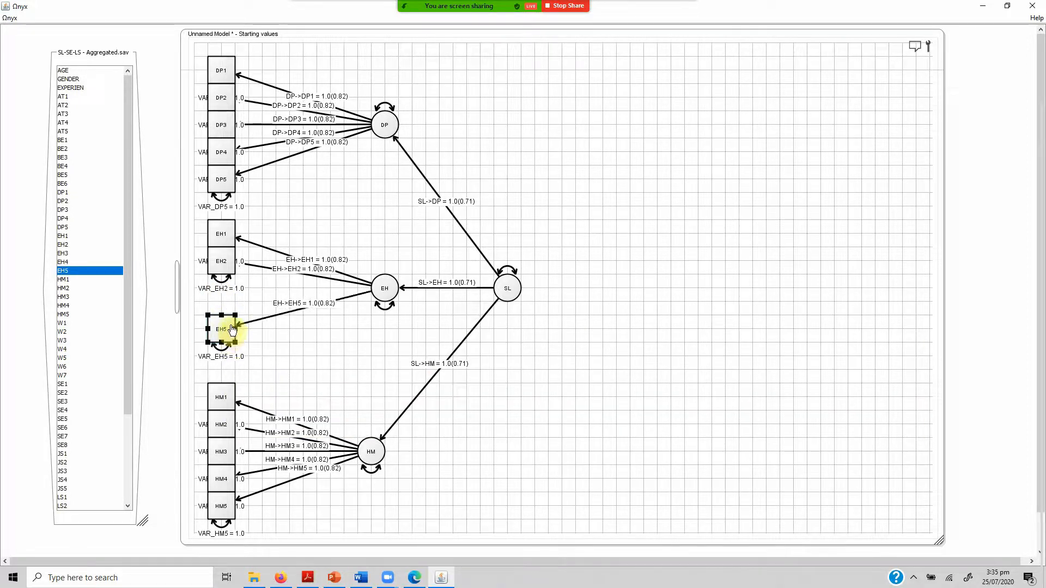
left_click_drag(227, 273, 234, 308)
left_click(221, 240)
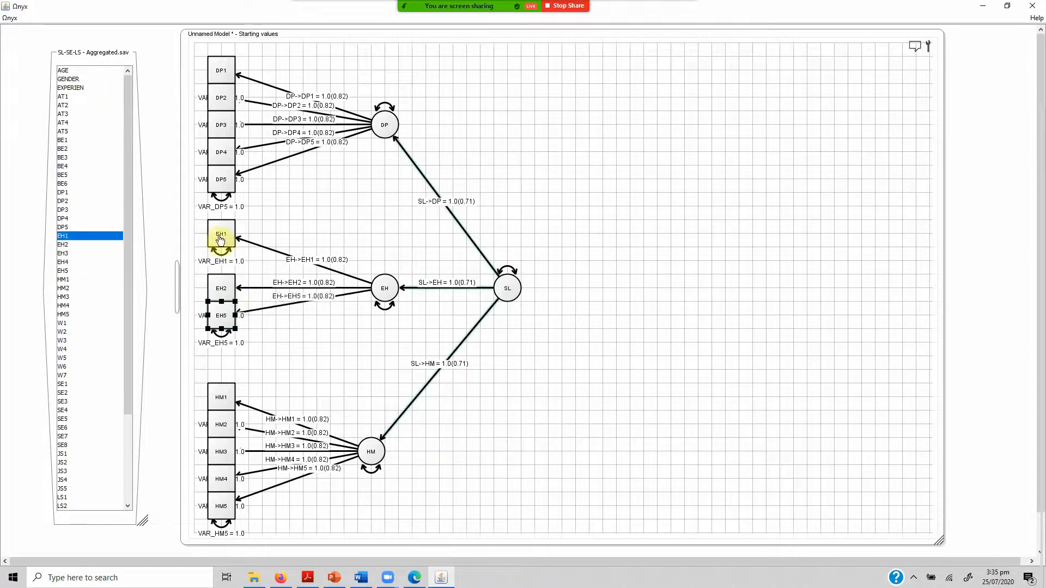
left_click_drag(220, 240, 240, 280)
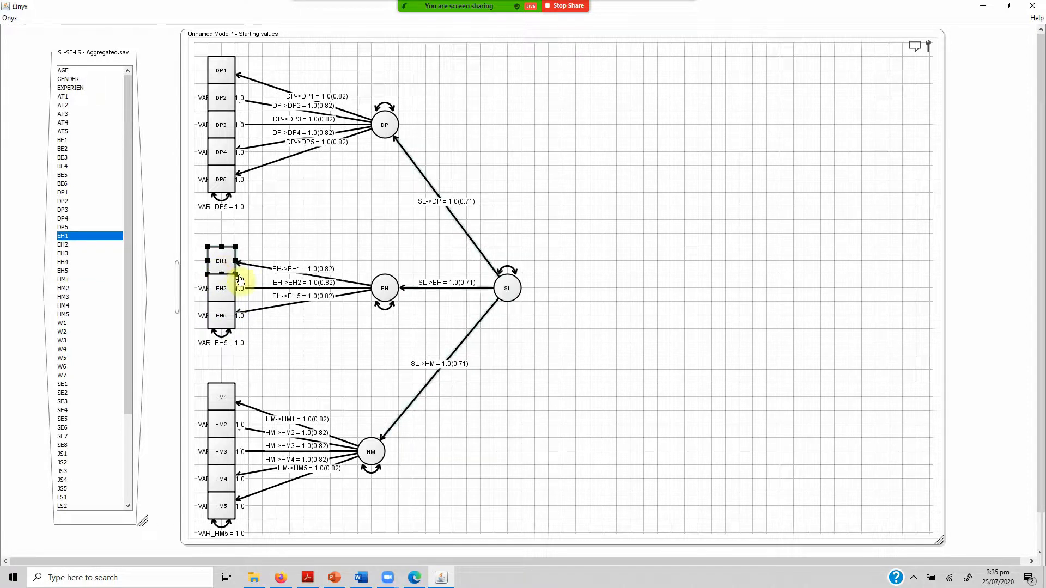
left_click(334, 336)
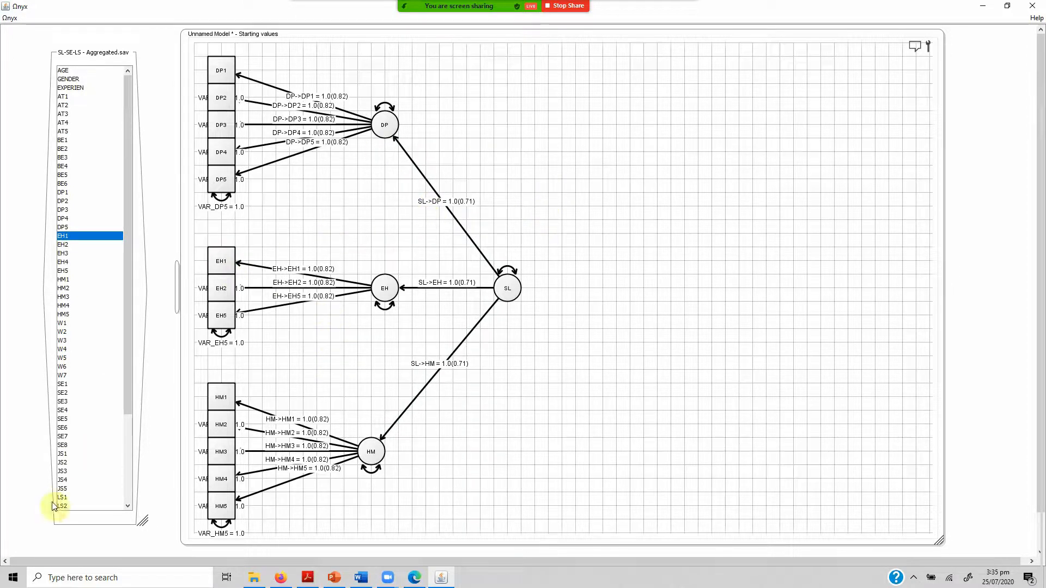
Send the data of the SL-SE-LS - Aggregated.sav dataset to Unnamed Model.
right_click(78, 523)
mouse_move(168, 482)
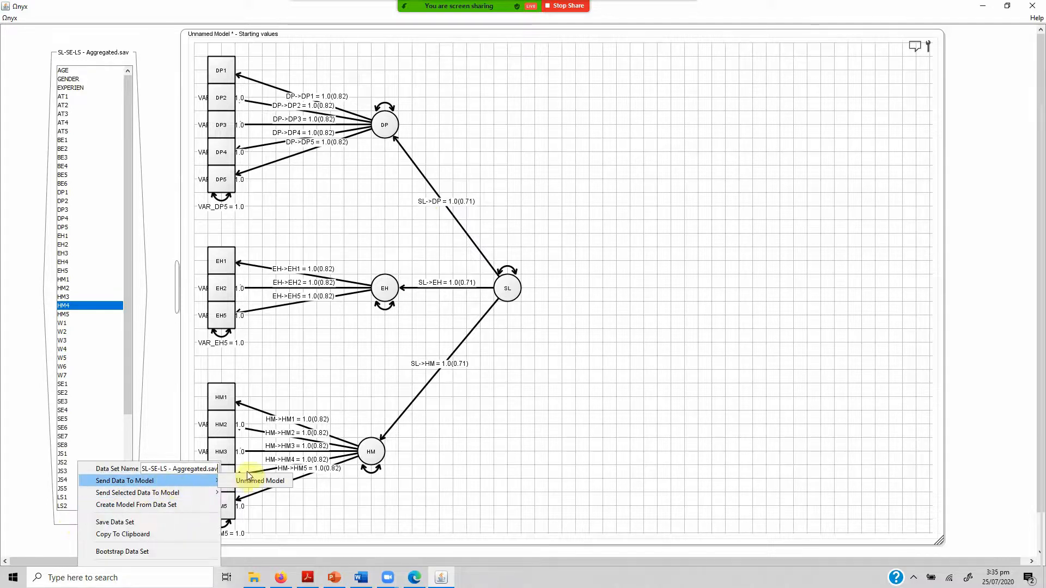
left_click(249, 481)
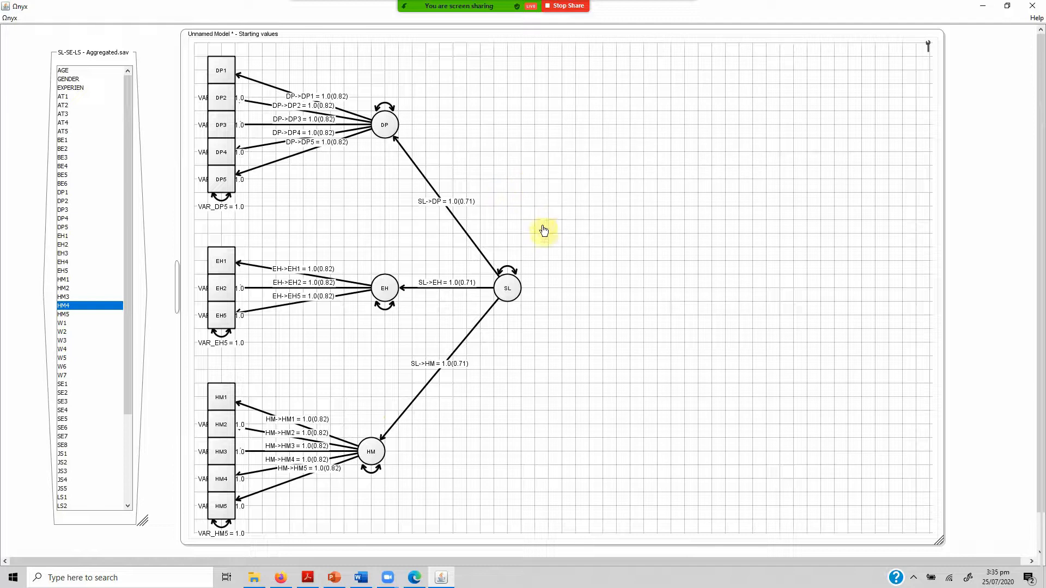
Check the settings of SL's variance path and try to show the model's best ML estimate.
right_click(507, 271)
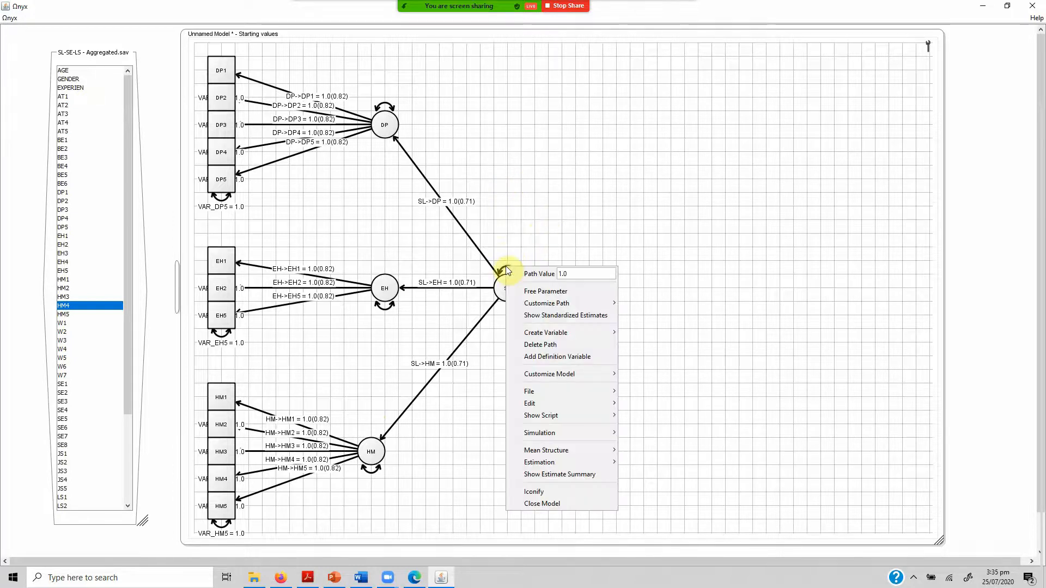
left_click(530, 134)
right_click(530, 134)
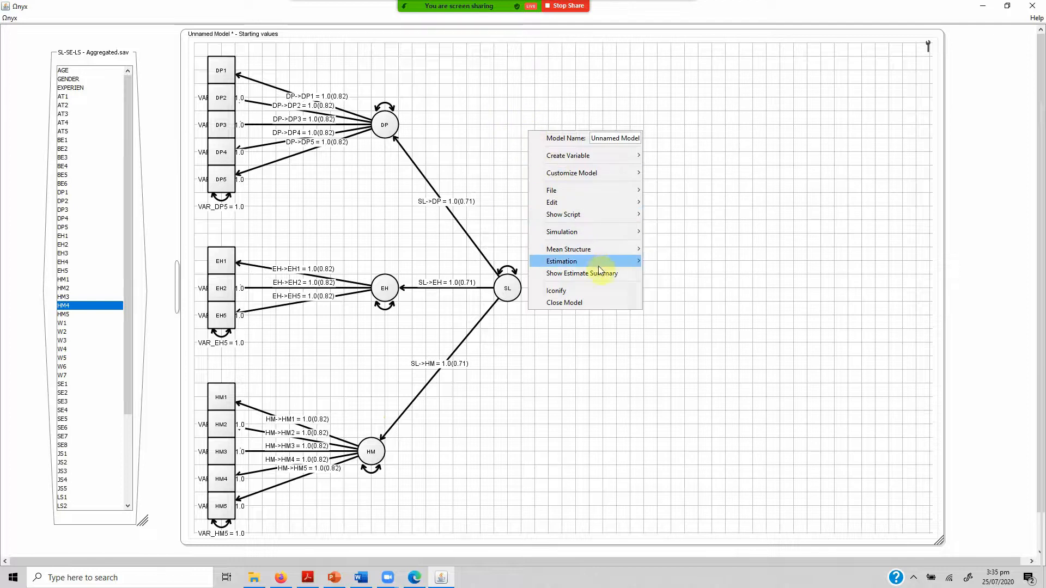
mouse_move(613, 253)
left_click(662, 261)
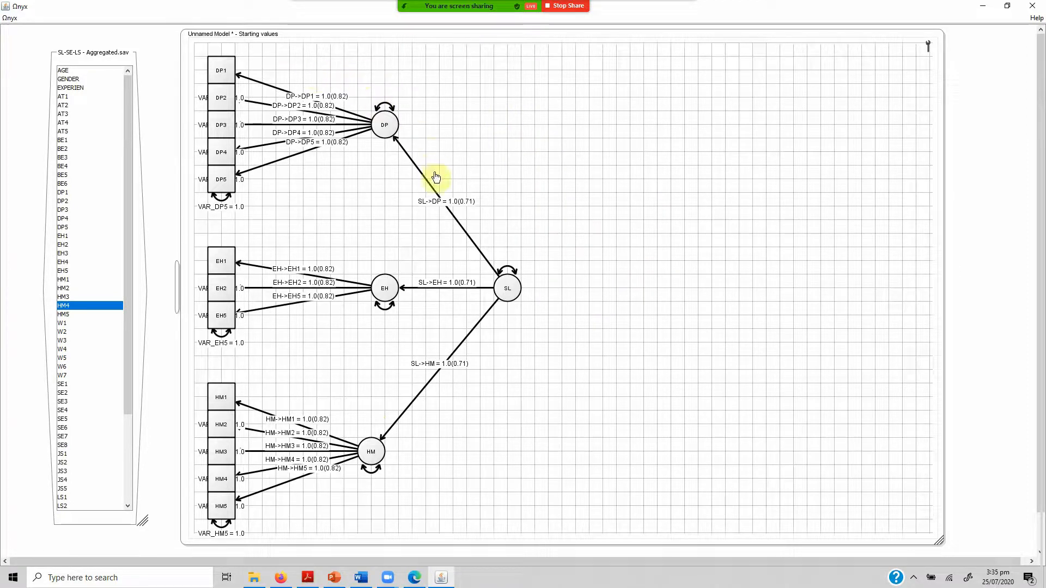
Check whether the variance paths of the latent variables DP, EH and HM are fixed or free.
right_click(392, 103)
left_click(388, 108)
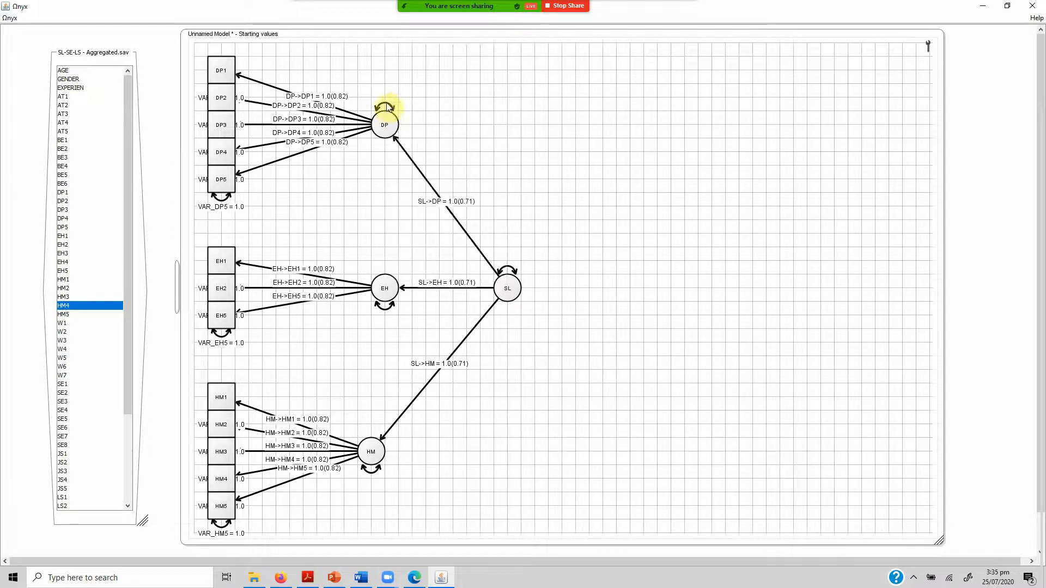
right_click(388, 107)
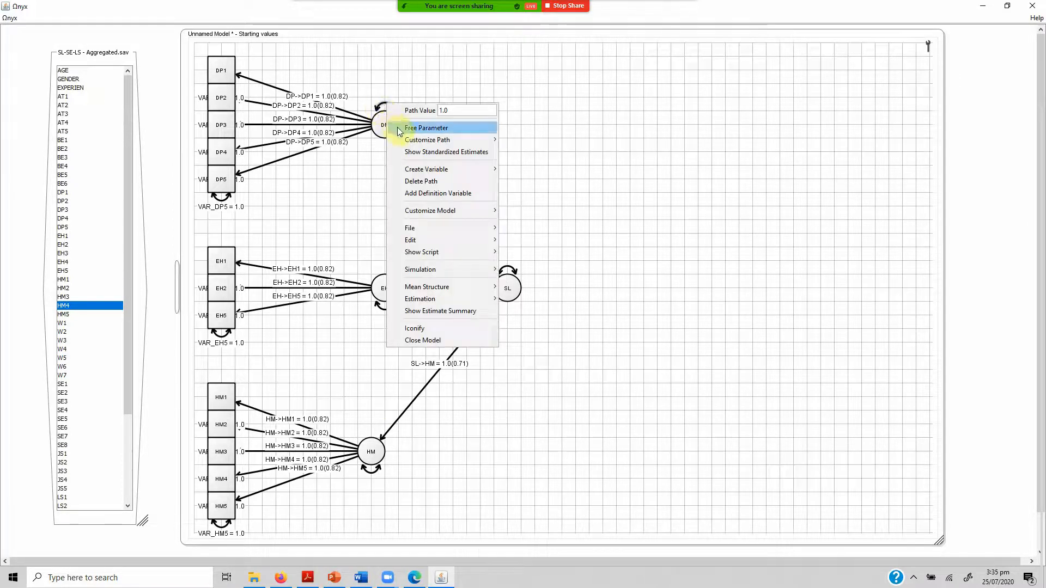
left_click(343, 251)
left_click(397, 311)
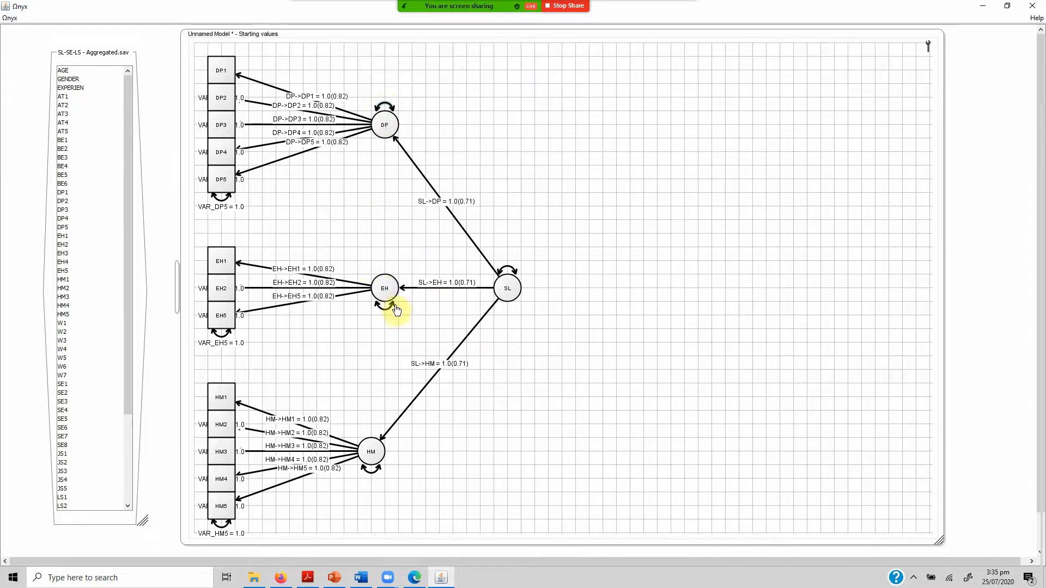
right_click(394, 308)
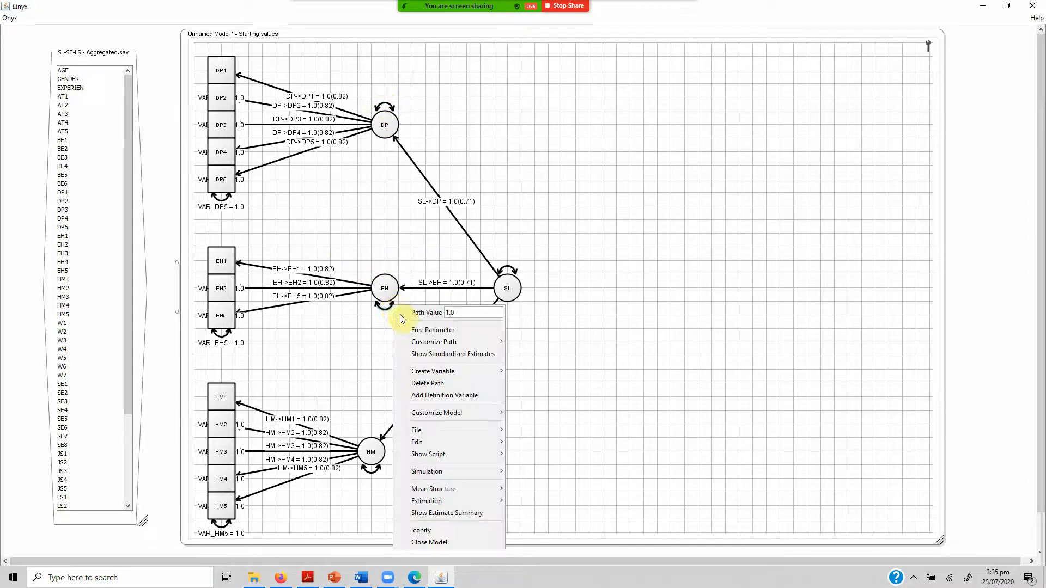
left_click(374, 481)
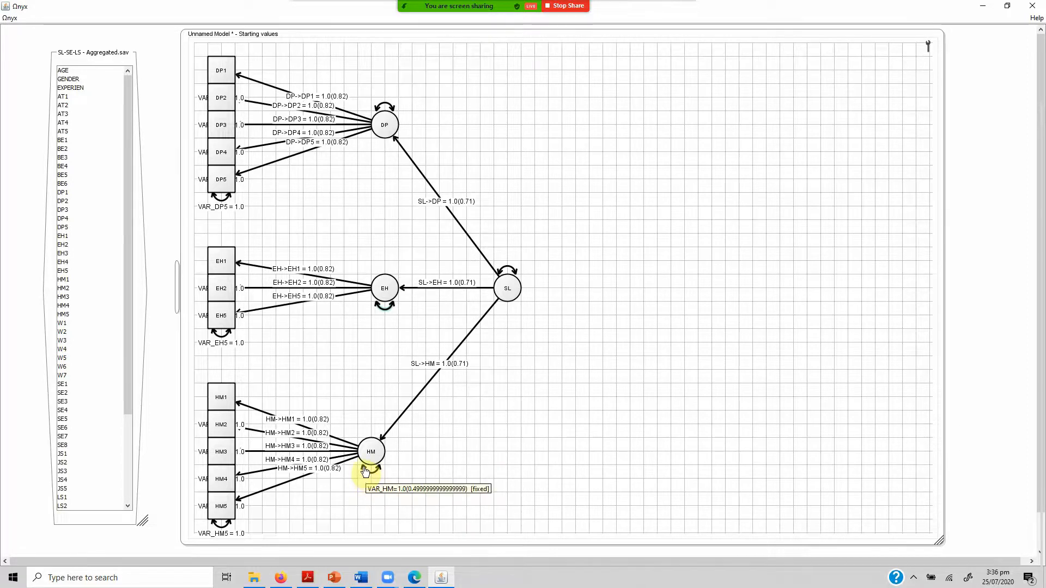
right_click(365, 471)
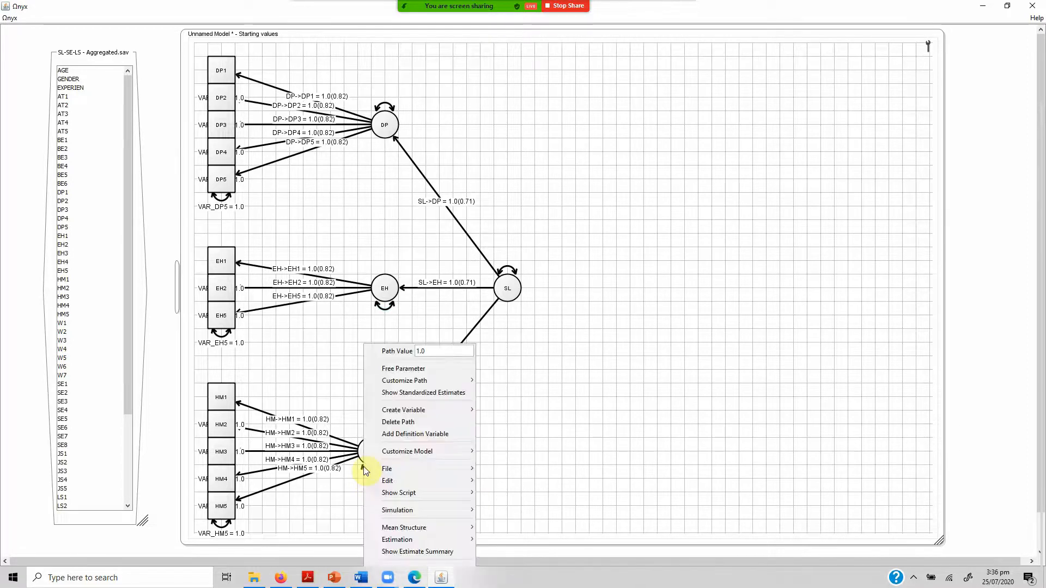
left_click(327, 374)
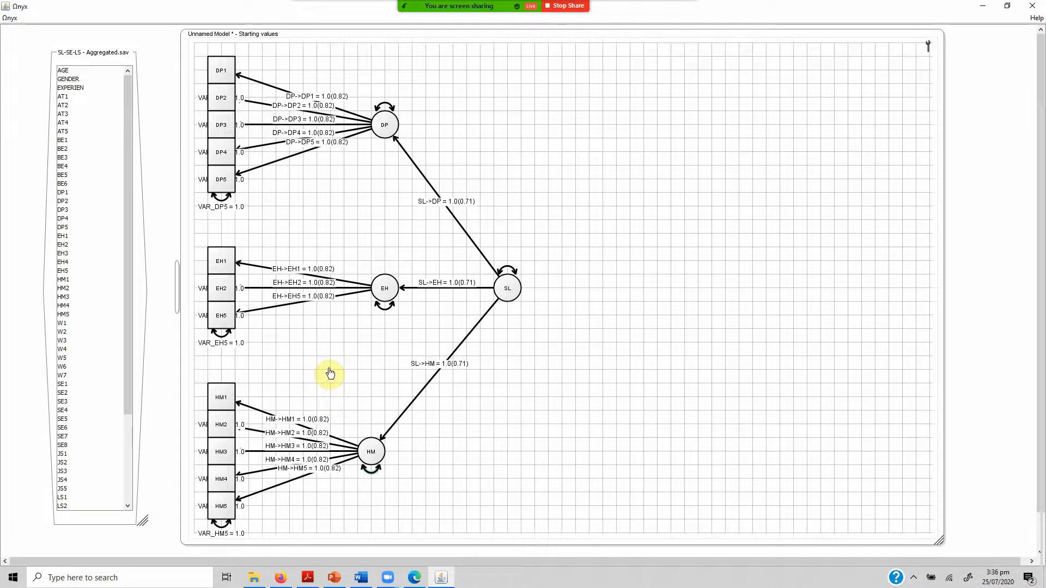
Check the parameter settings of the paths from SL to DP, EH and HM.
right_click(458, 222)
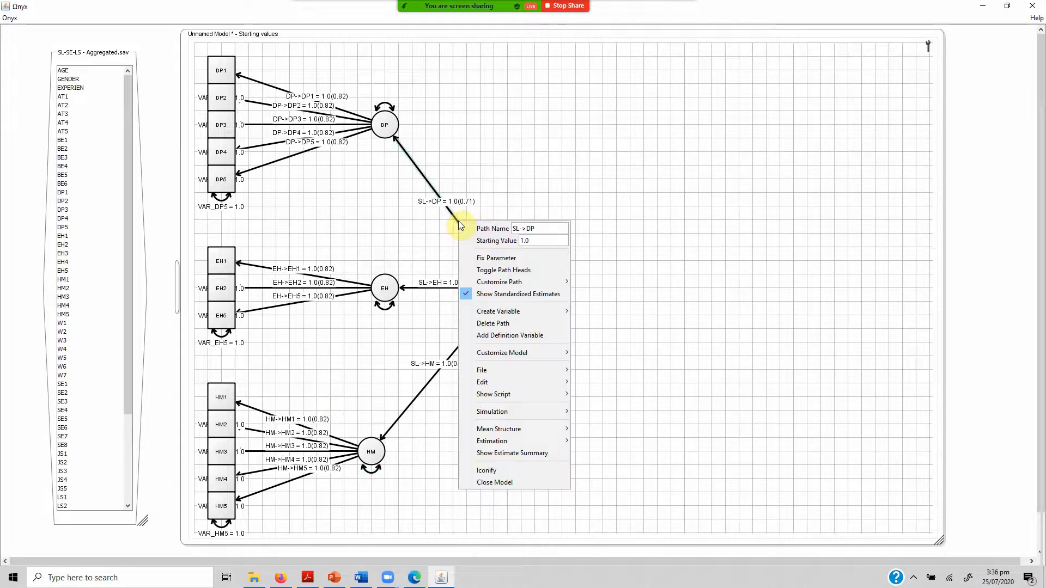
right_click(435, 288)
right_click(435, 288)
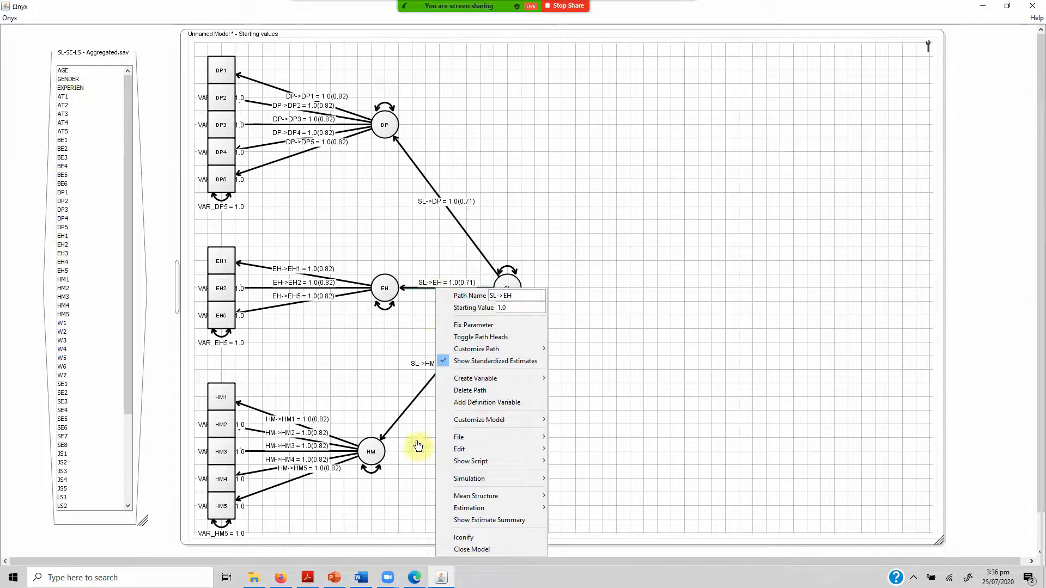
left_click(406, 418)
mouse_move(405, 419)
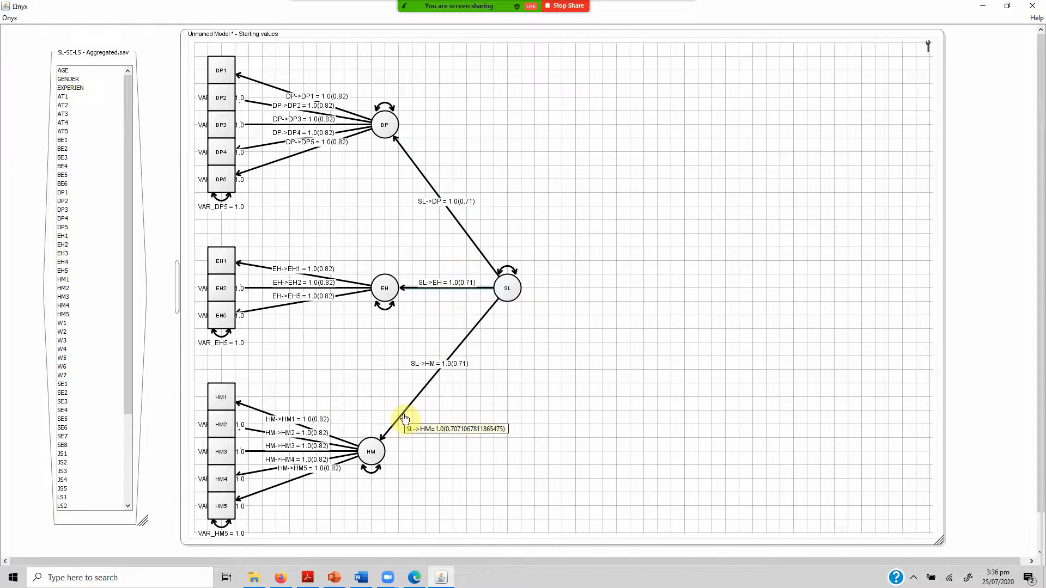
right_click(405, 418)
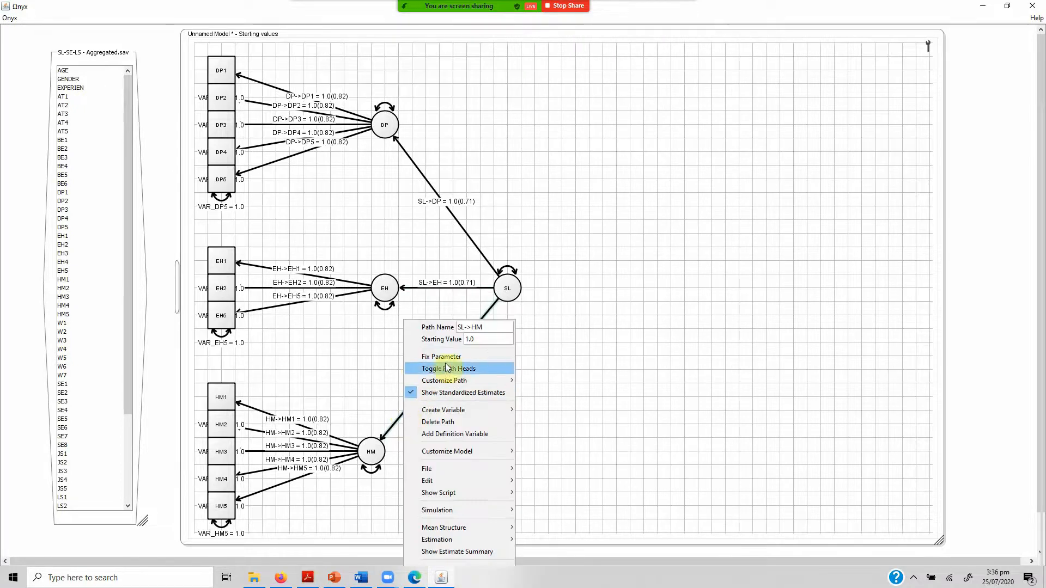
left_click(327, 346)
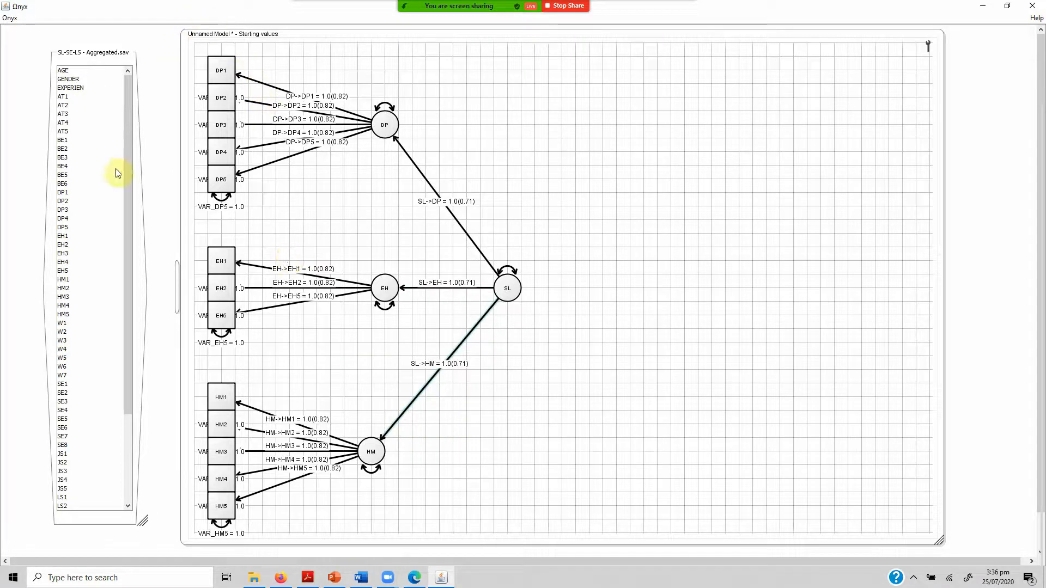
Send the SL-SE-LS - Aggregated.sav data to Unnamed Model again and try to show its best ML estimate.
right_click(75, 519)
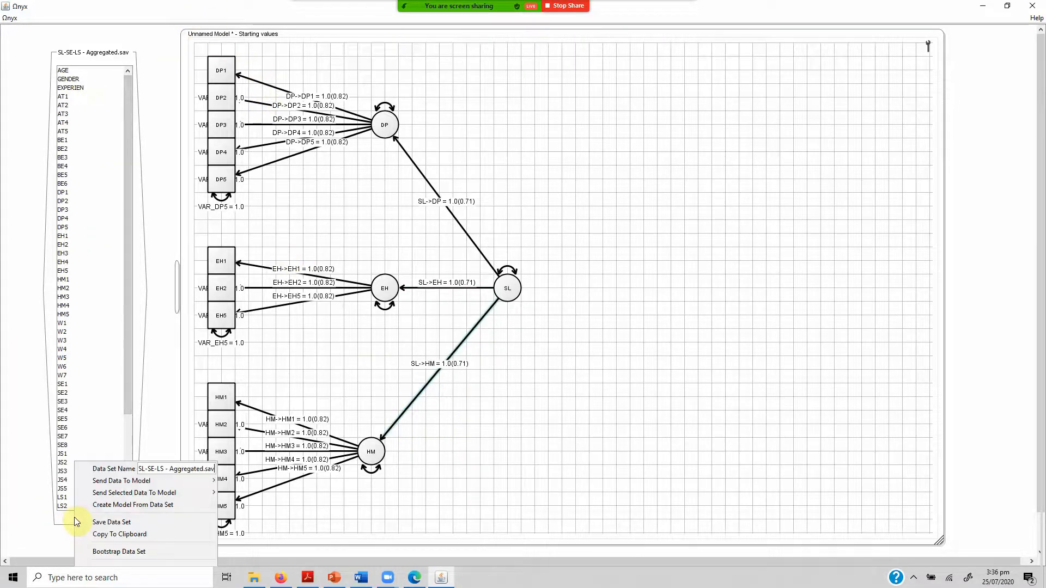
left_click(232, 483)
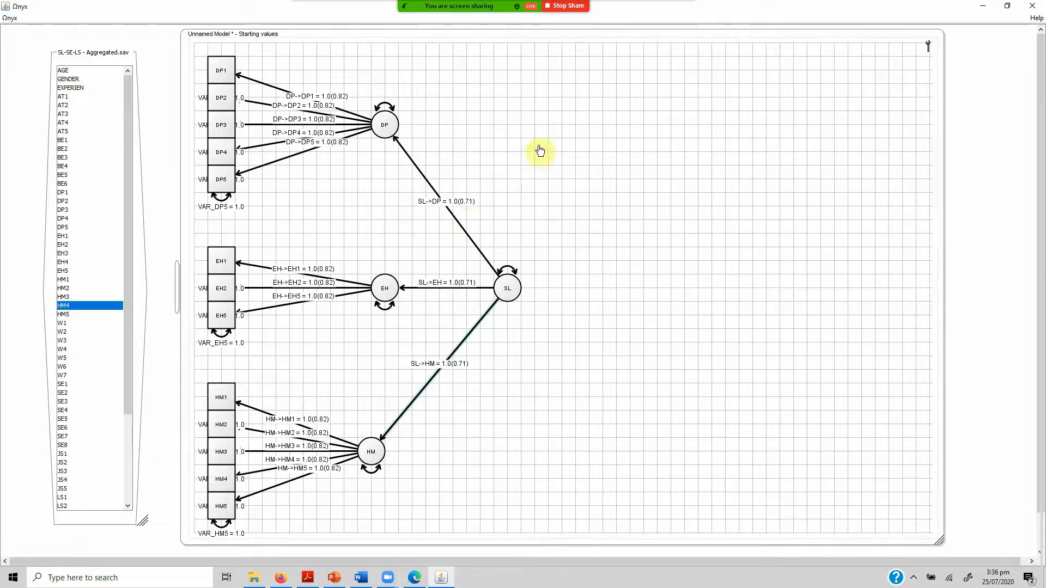
right_click(625, 217)
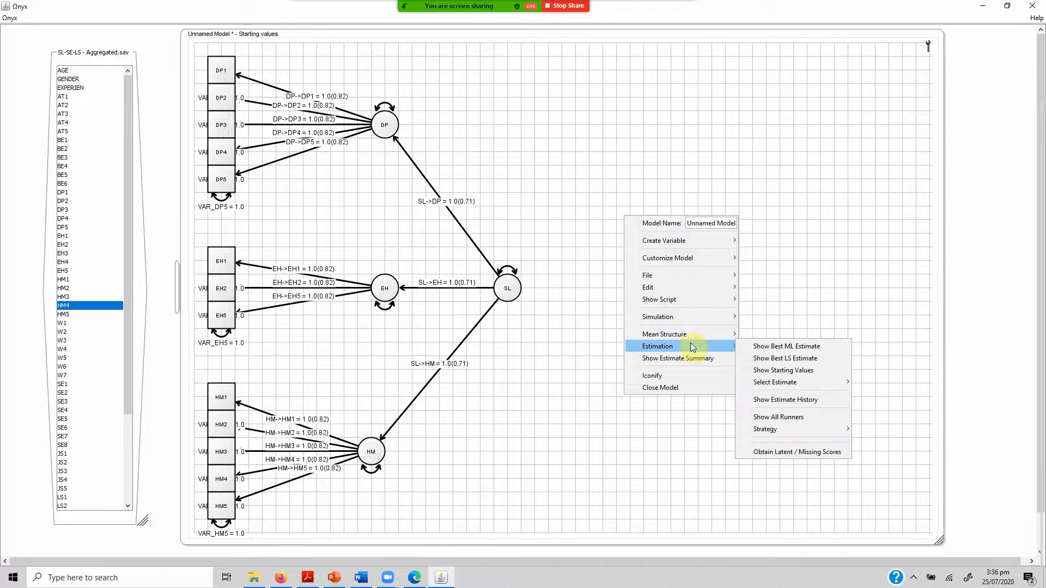
mouse_move(707, 347)
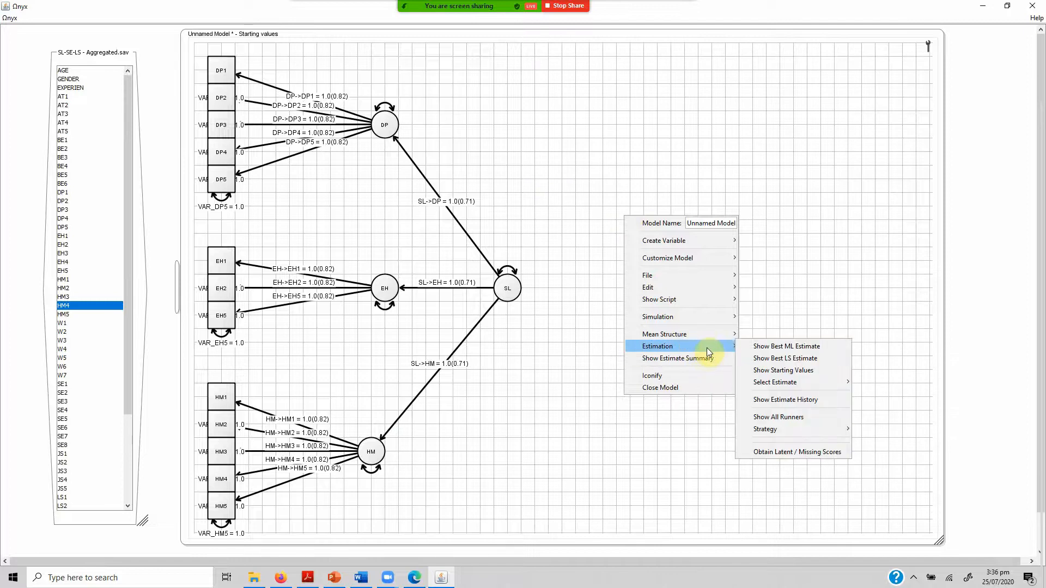
left_click(750, 349)
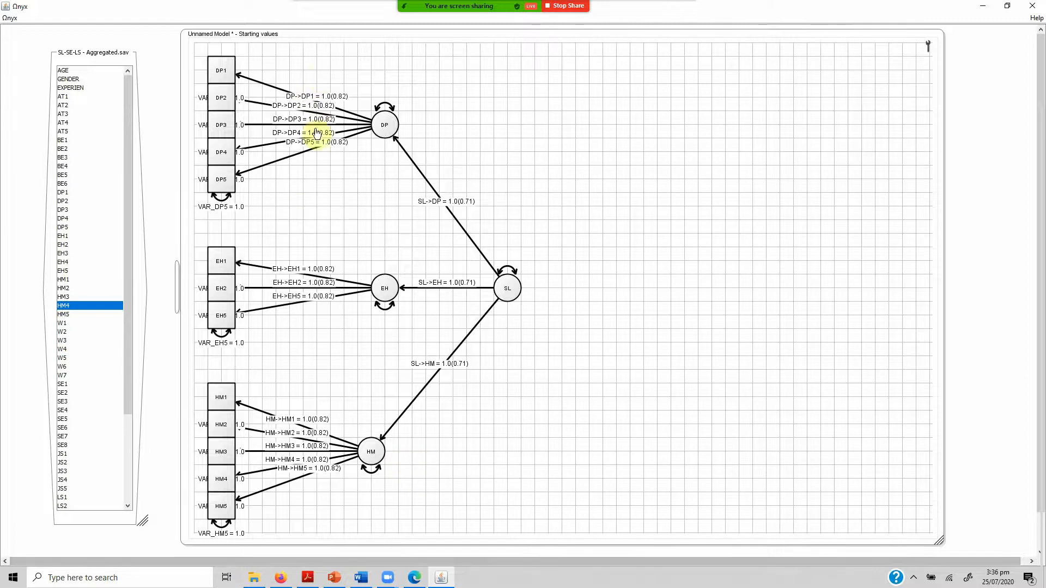
Load the saved model file Complete Model.xml from the Onyx folder.
right_click(671, 175)
mouse_move(717, 205)
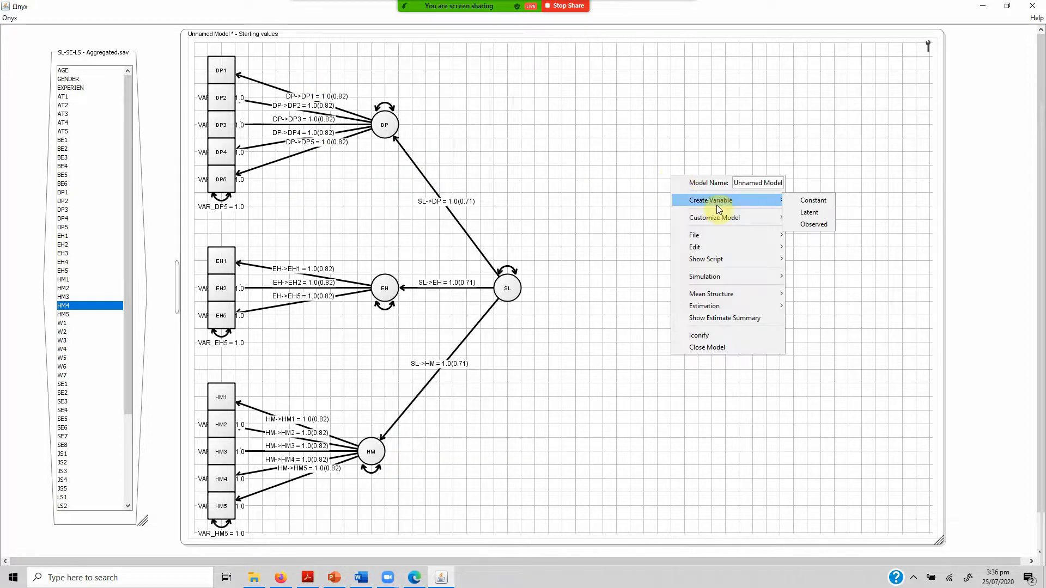
left_click(13, 22)
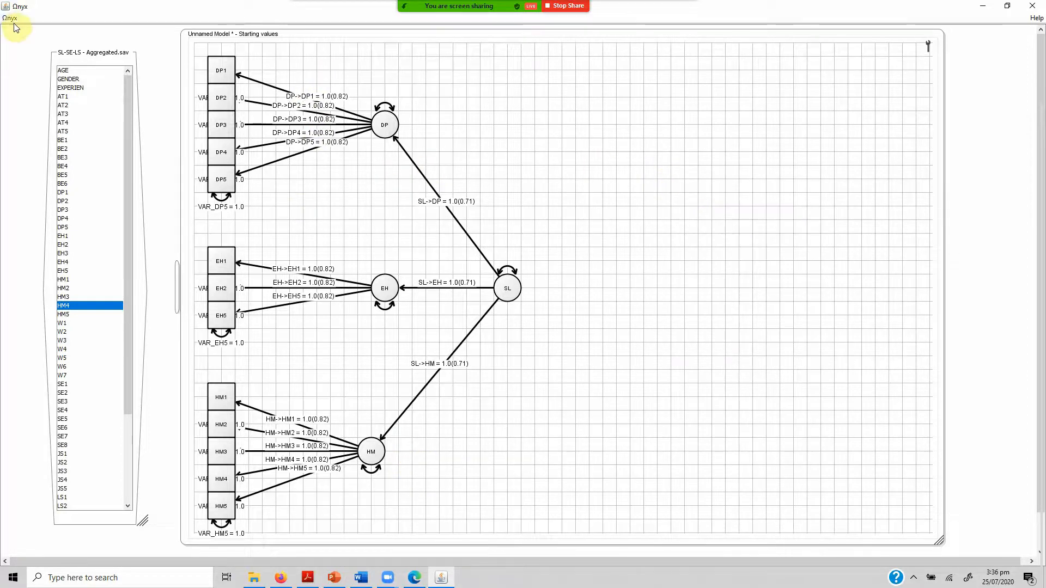
left_click(11, 18)
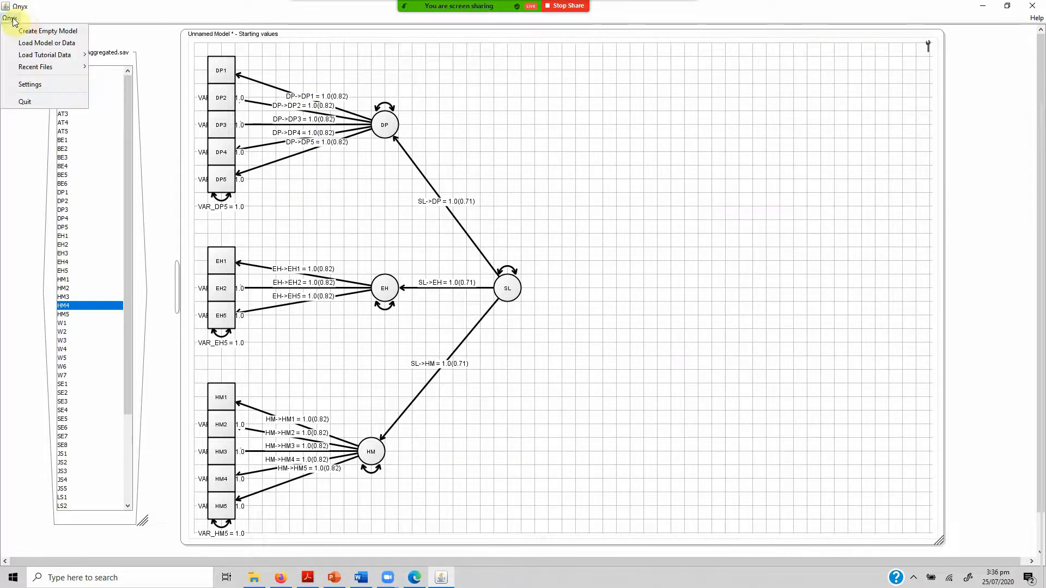
left_click(60, 43)
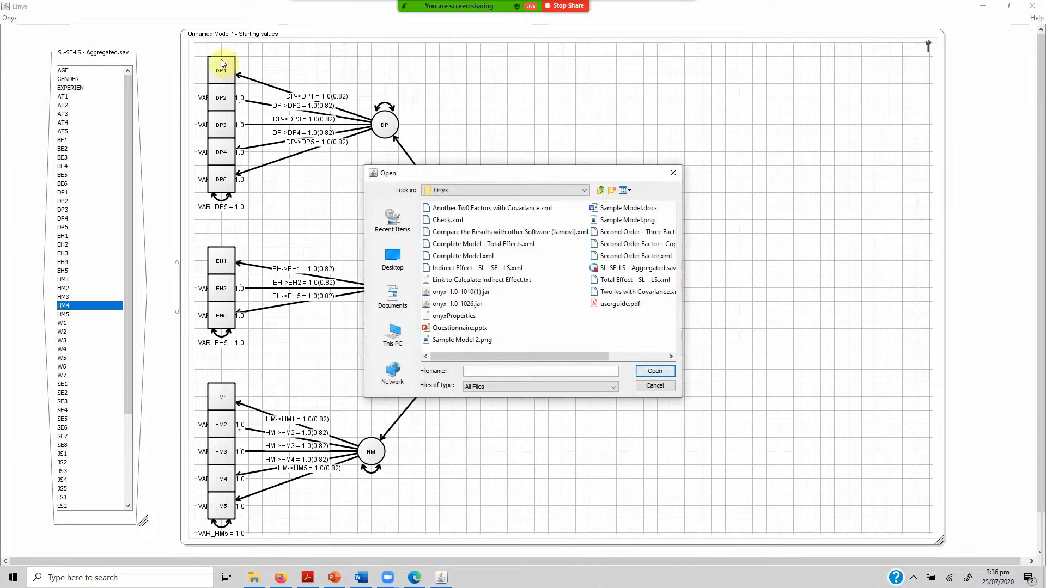
double_click(472, 256)
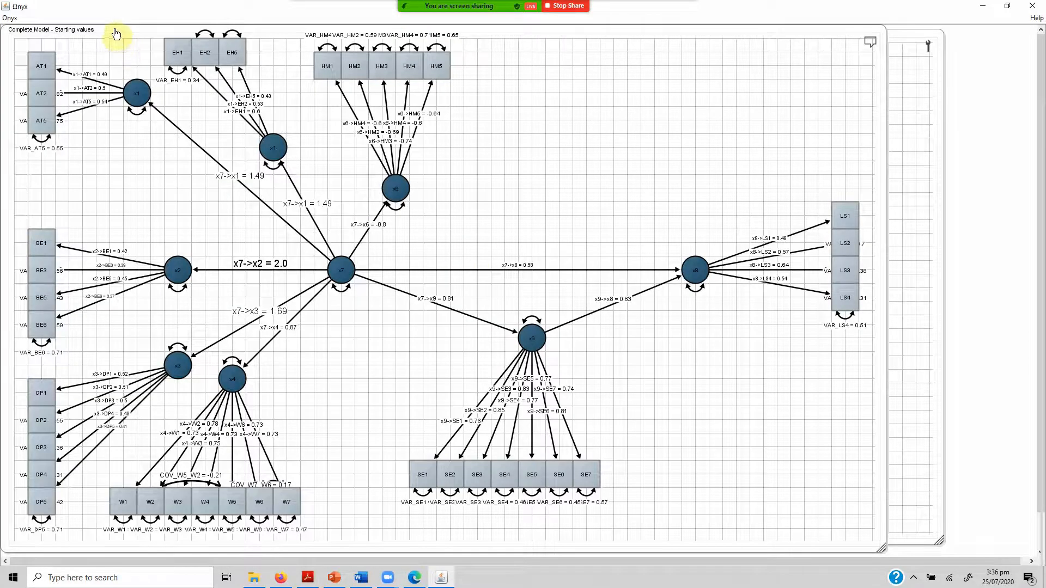
Move the Complete Model window aside and check the data statistics of Unnamed Model's DP, EH and HM indicators.
left_click_drag(116, 34, 345, 168)
left_click(327, 77)
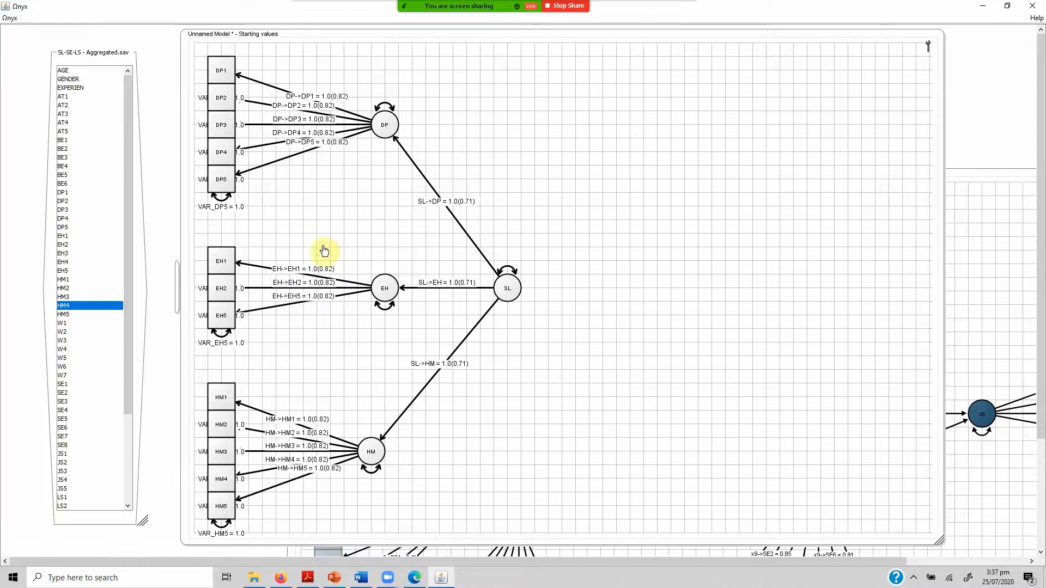
left_click(223, 71)
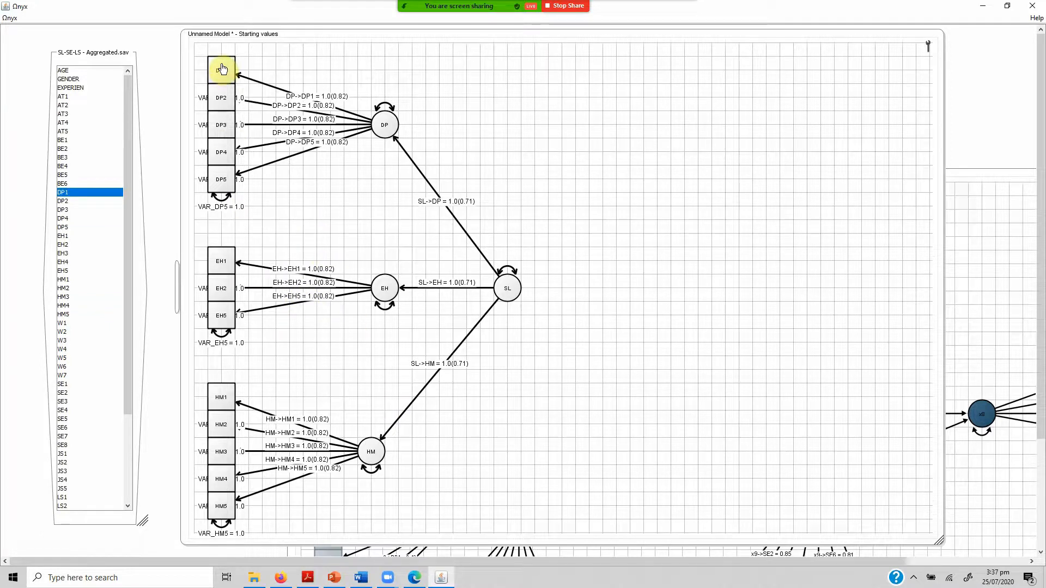
mouse_move(217, 128)
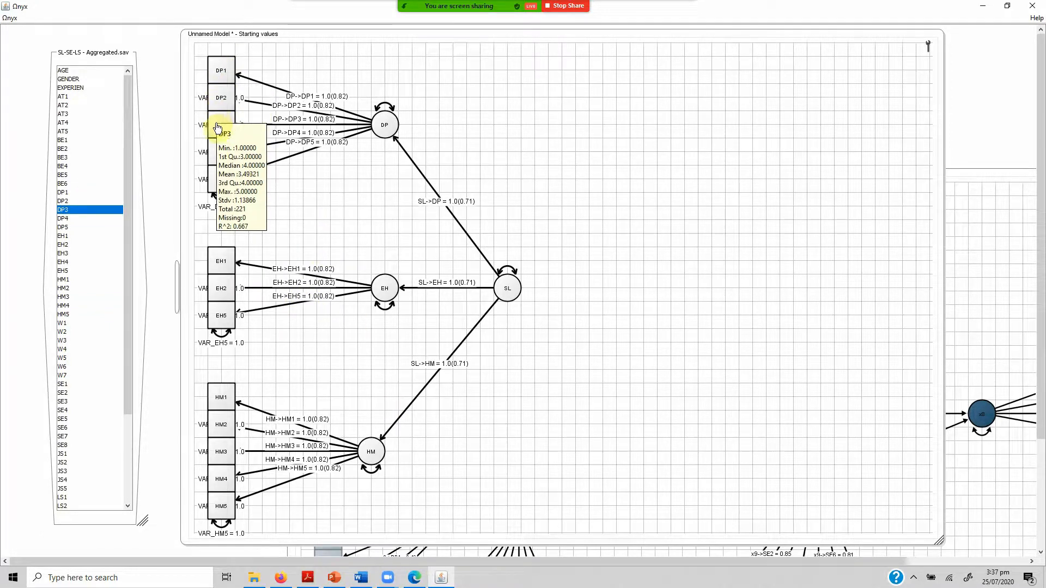
mouse_move(213, 262)
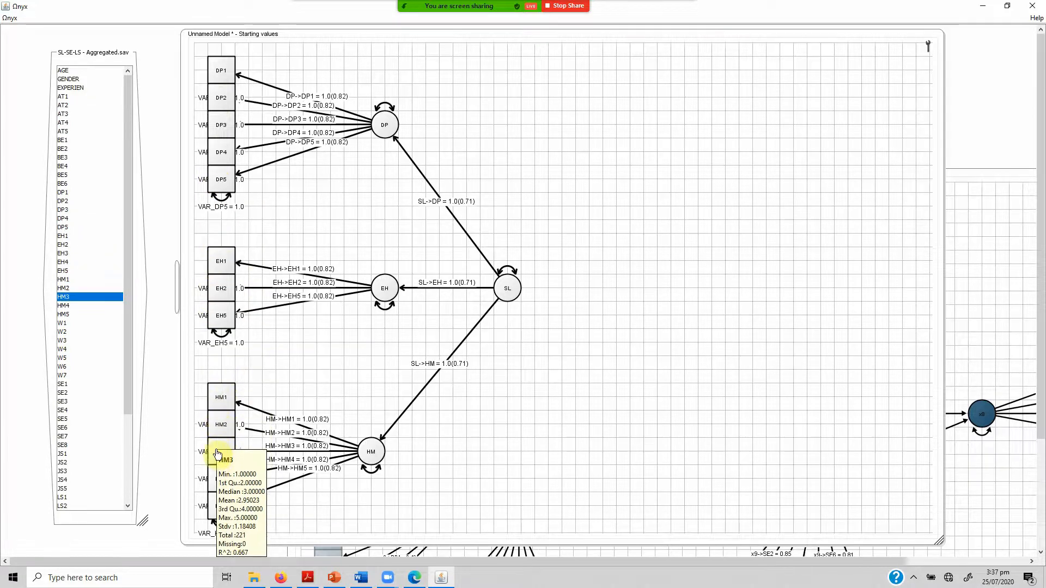
Bring Complete Model to the front, move it fully into view and send it the SL-SE-LS - Aggregated.sav data.
left_click(992, 238)
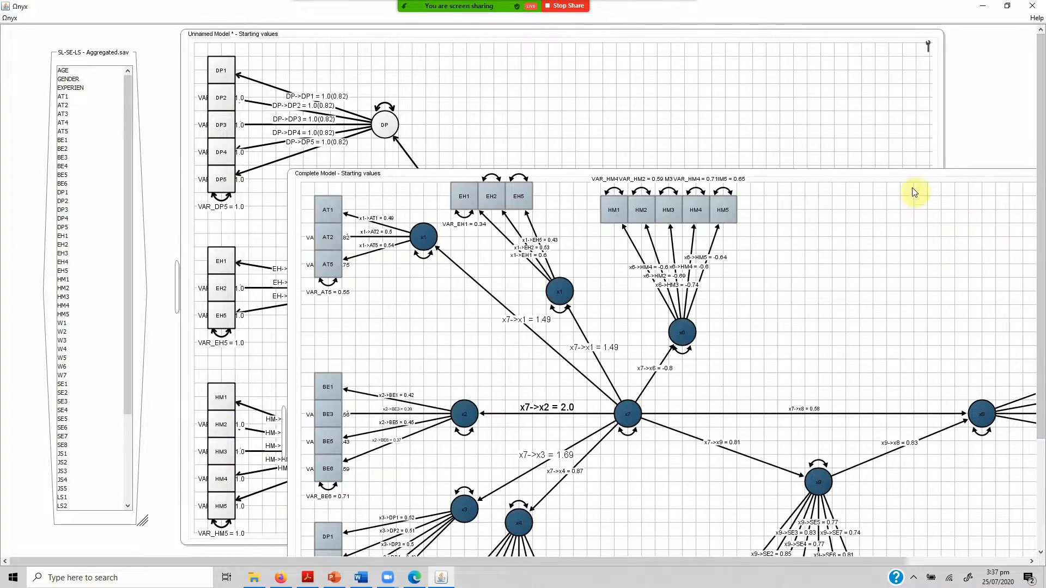
left_click_drag(900, 178, 720, 32)
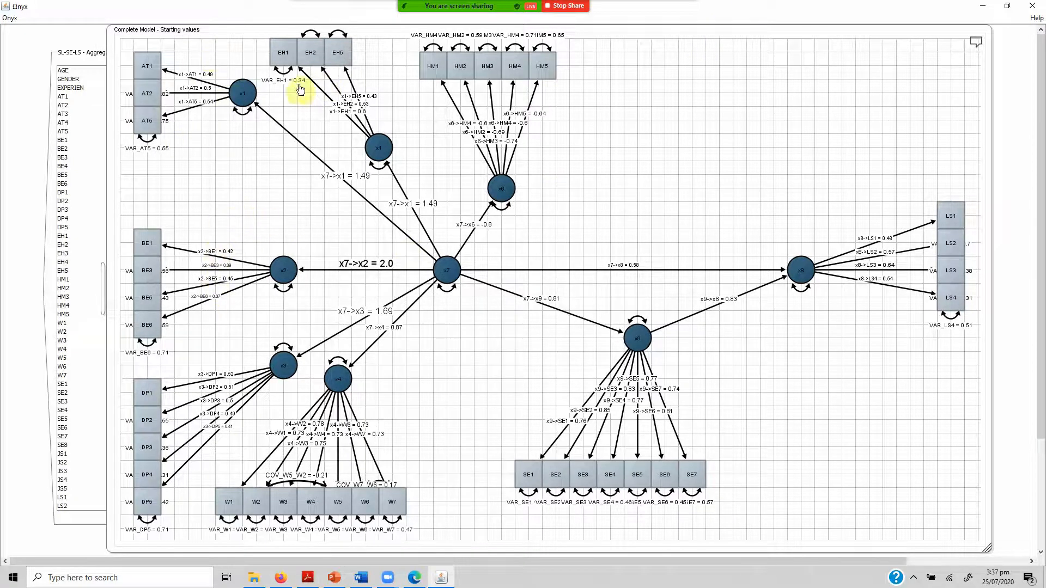
right_click(71, 57)
mouse_move(174, 74)
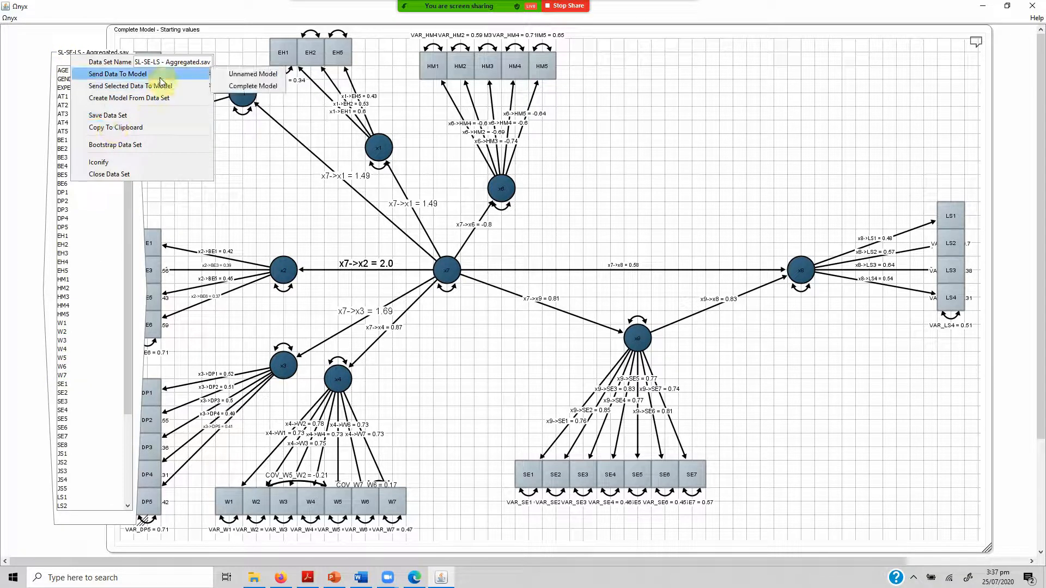
left_click(233, 86)
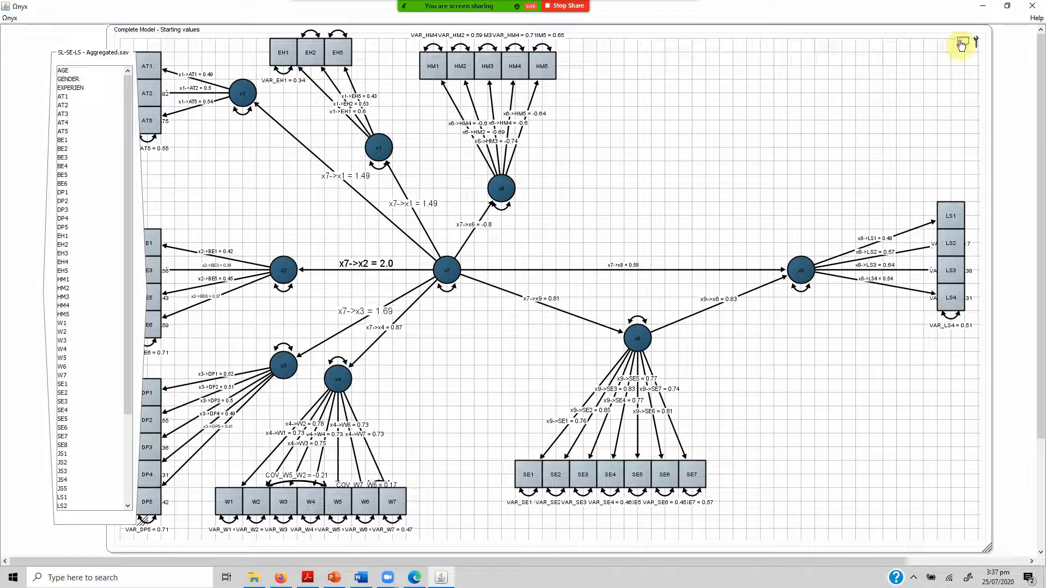
mouse_move(975, 50)
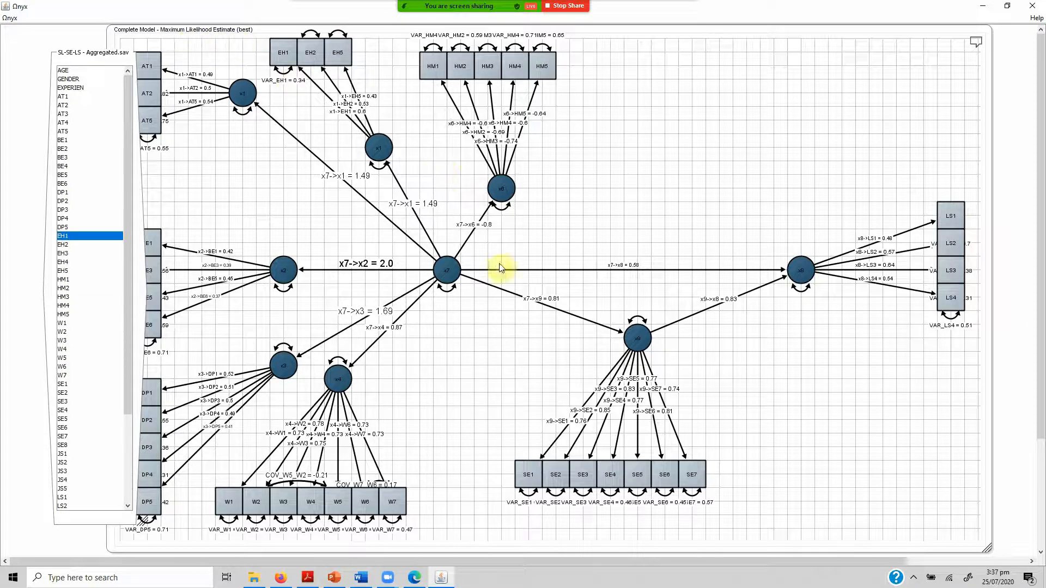
Move the latent variable x7 horizontally to about midway between x2 and x8.
left_click_drag(446, 270, 543, 275)
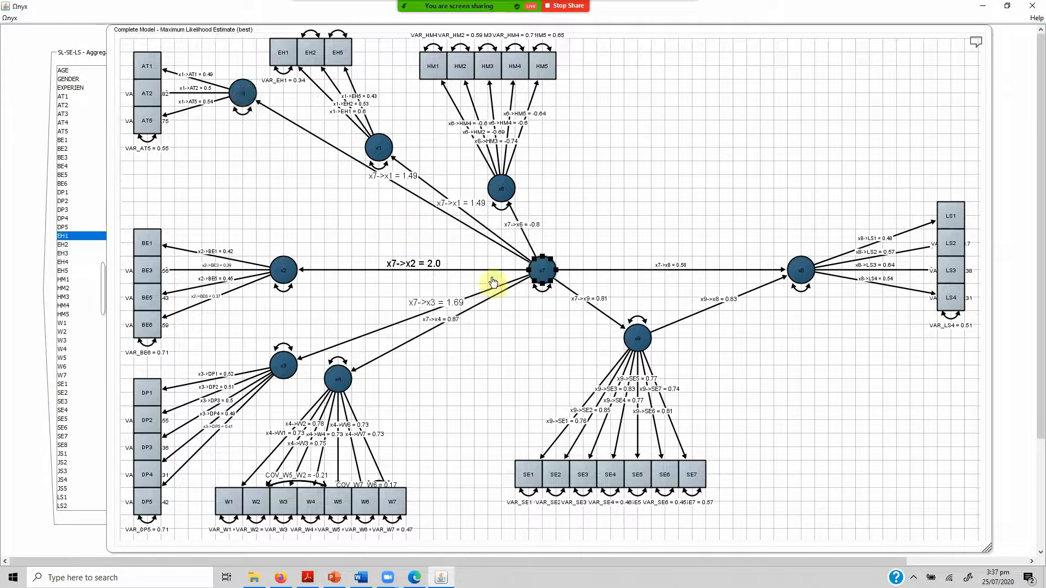
Apply the Default diagram style to Complete Model.
left_click(628, 194)
right_click(628, 194)
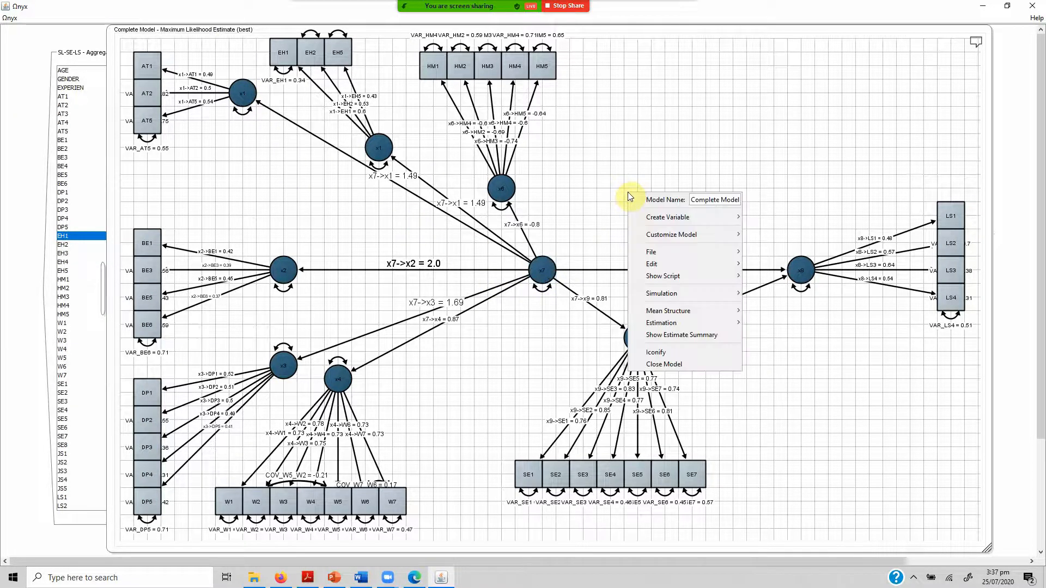
mouse_move(677, 236)
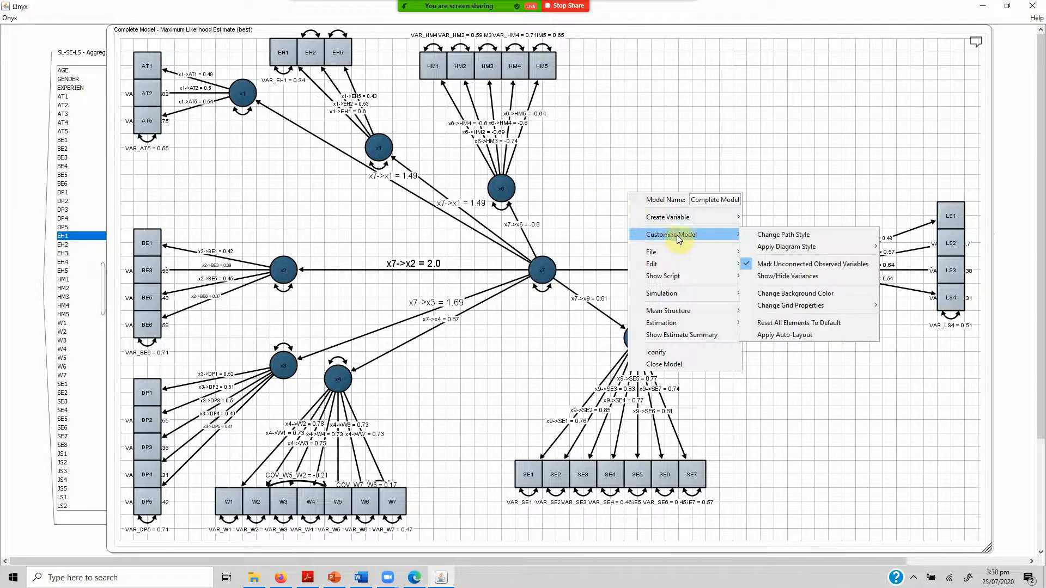
mouse_move(839, 247)
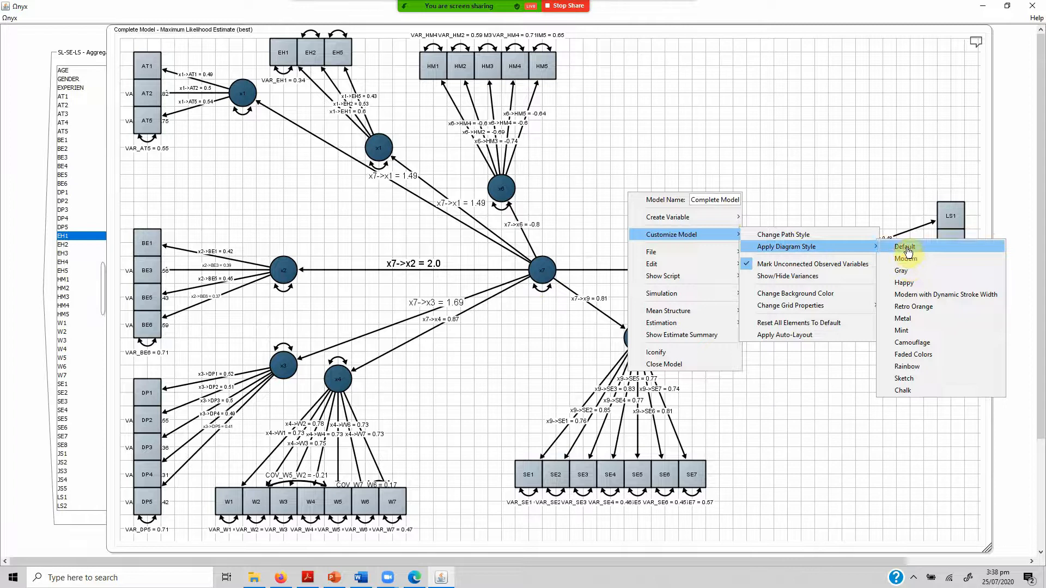
left_click(907, 249)
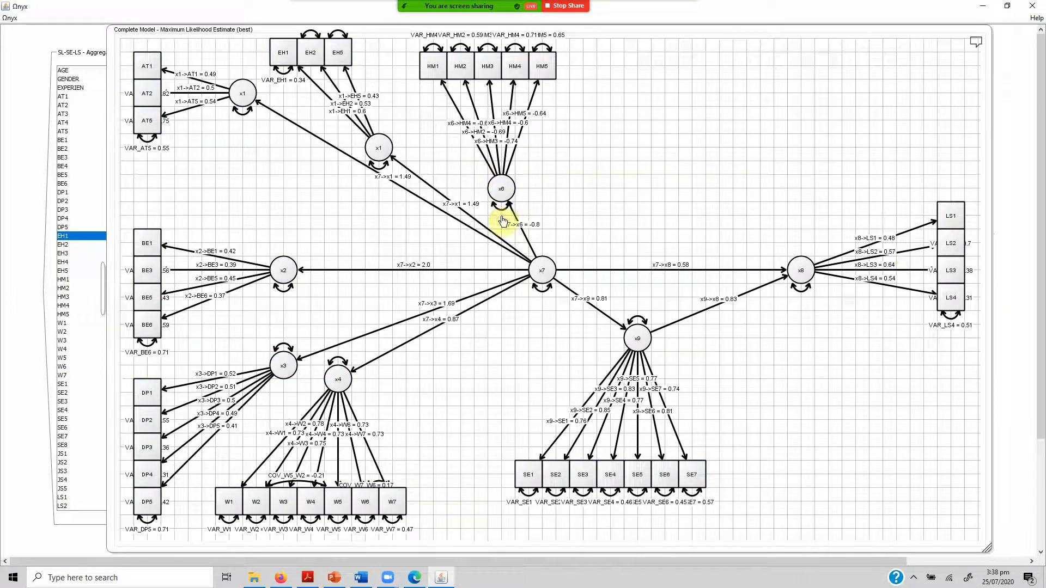
Move the AT and EH latents with their indicators into a stack above the BE block, and shift x6 closer beneath HM2.
left_click_drag(280, 159, 129, 48)
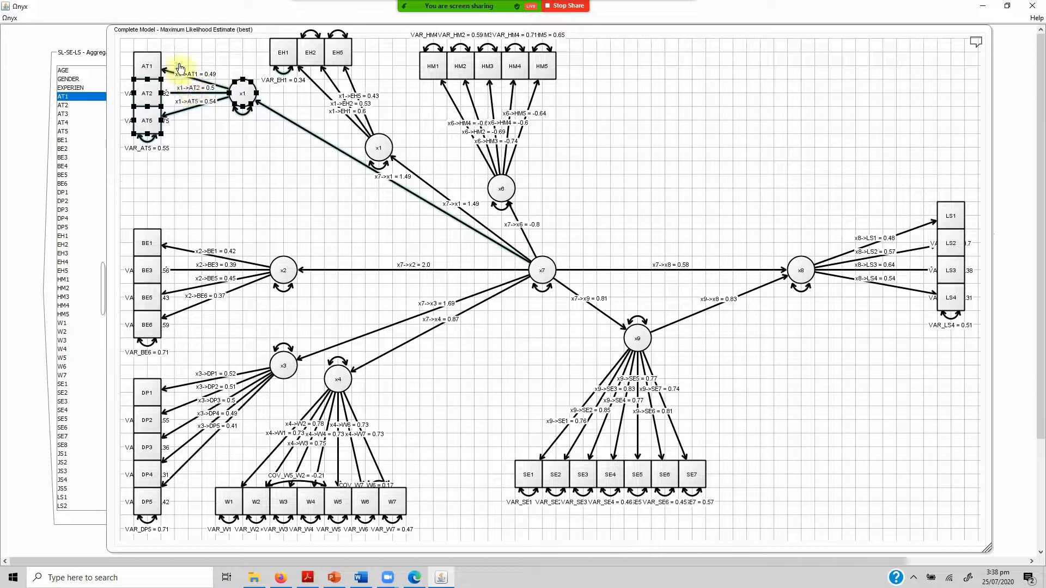
right_click(158, 65)
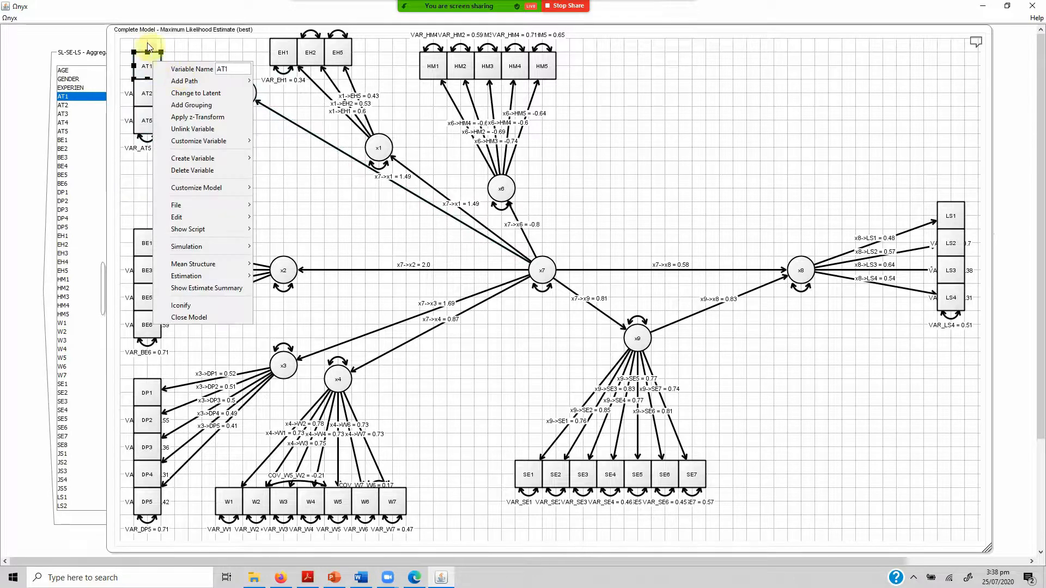
left_click(129, 43)
left_click_drag(124, 45, 256, 163)
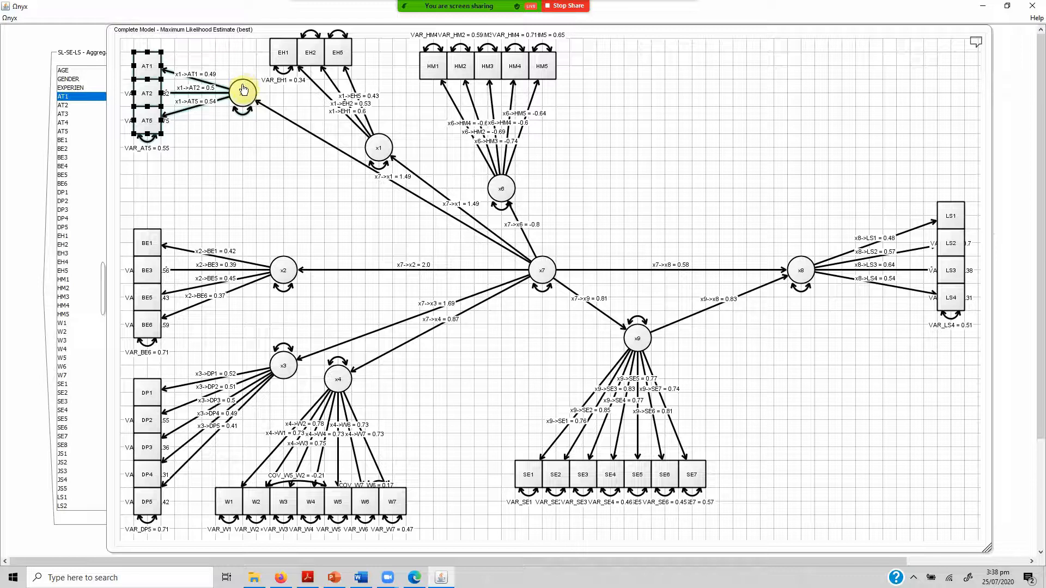
right_click(244, 89)
left_click(207, 152)
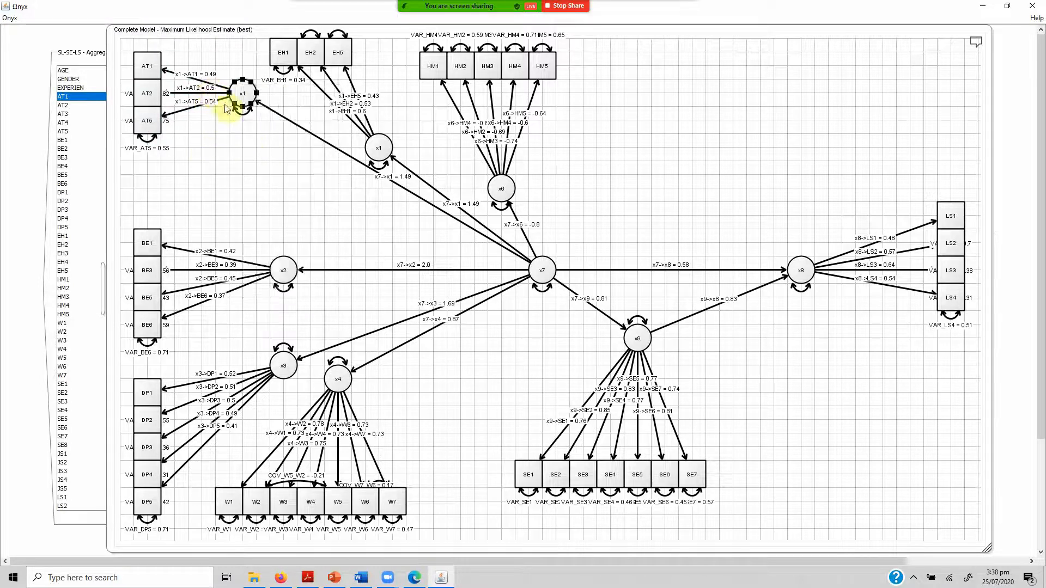
left_click_drag(240, 94, 268, 162)
left_click_drag(292, 185, 128, 48)
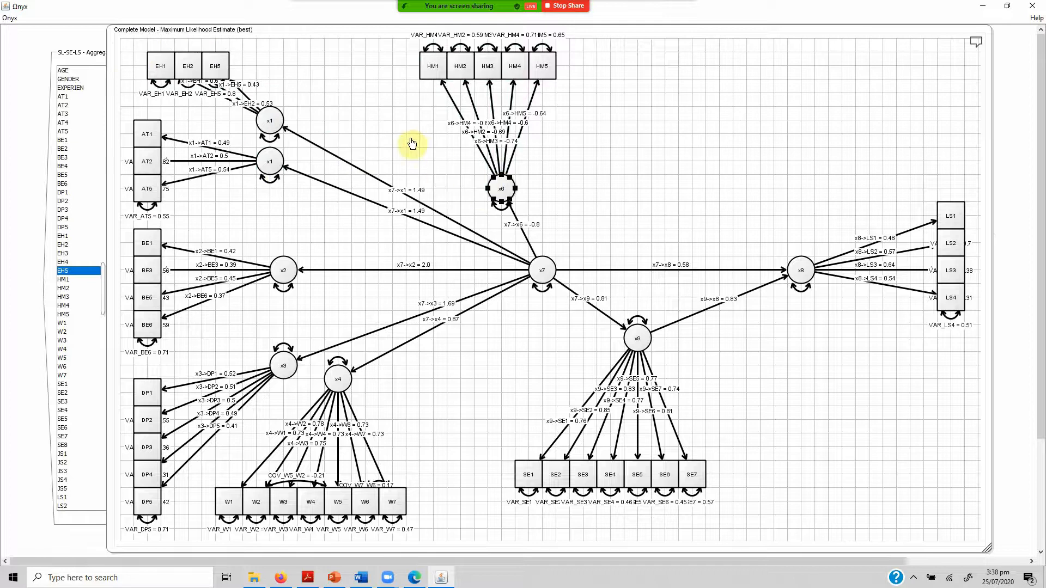
left_click_drag(502, 189, 470, 148)
double_click(469, 148)
Rename the central second-order latent variable x7 as SL.
left_click(540, 272)
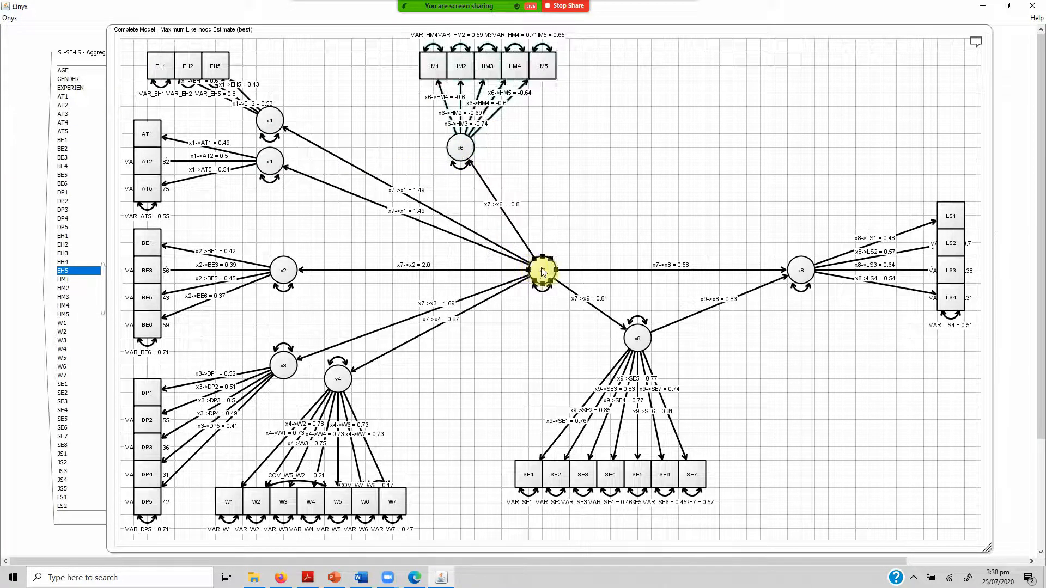
right_click(543, 272)
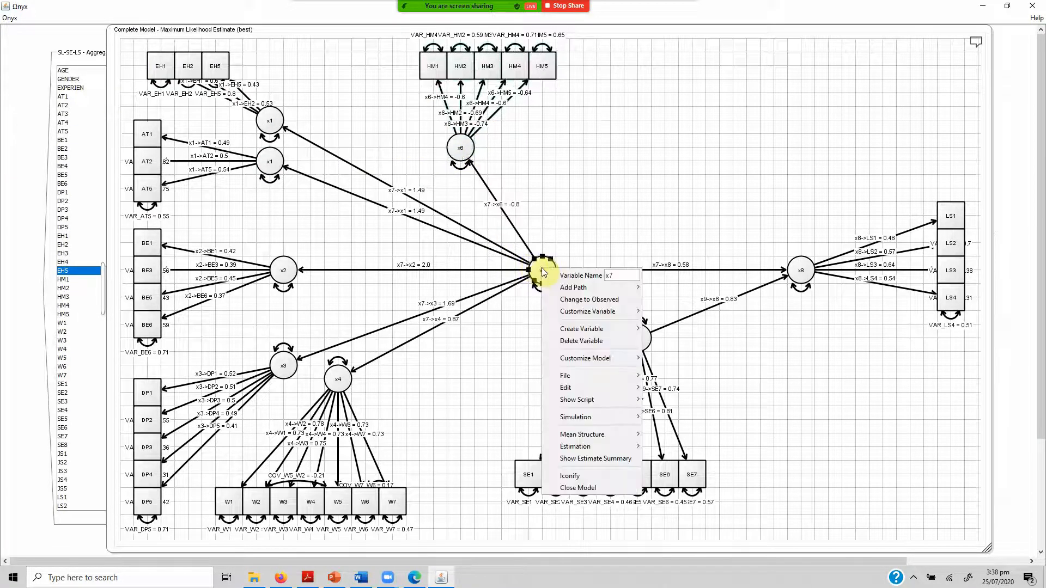
double_click(616, 275)
type("SL")
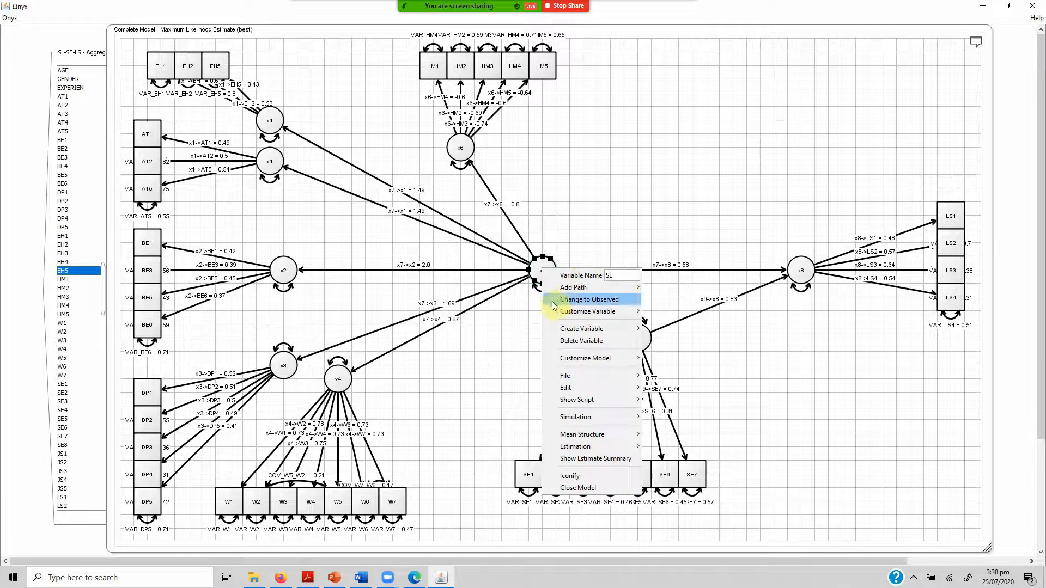
key("Return")
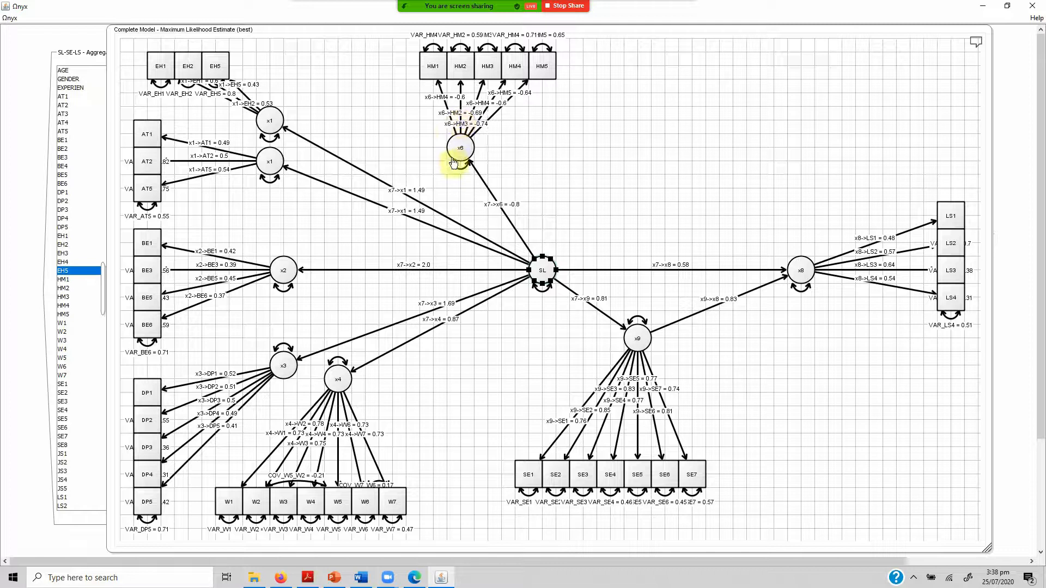
Rename the latent variable x9, measured by SE1 to SE7, as SE.
mouse_move(453, 162)
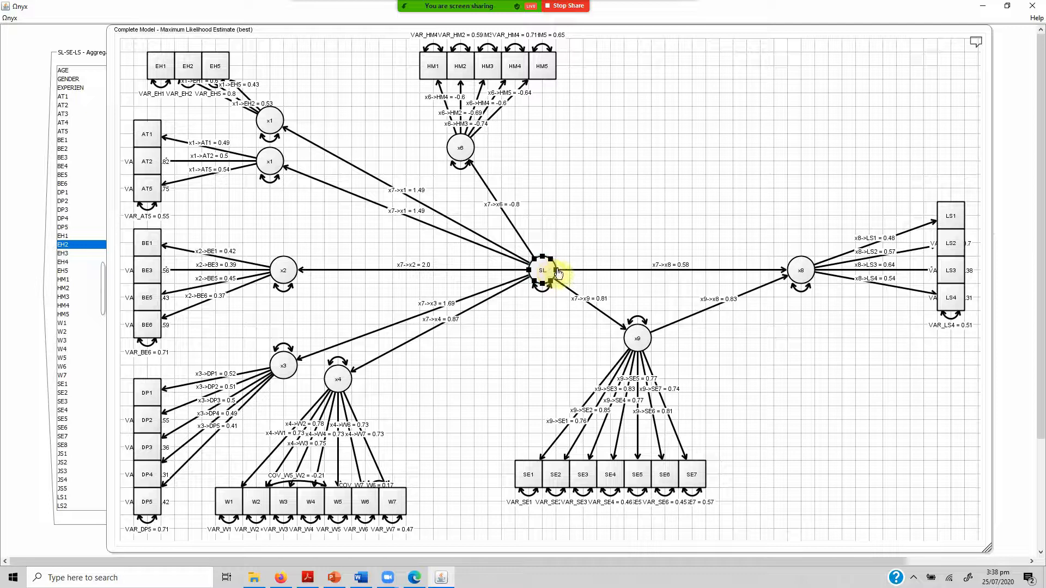
left_click(636, 339)
right_click(637, 341)
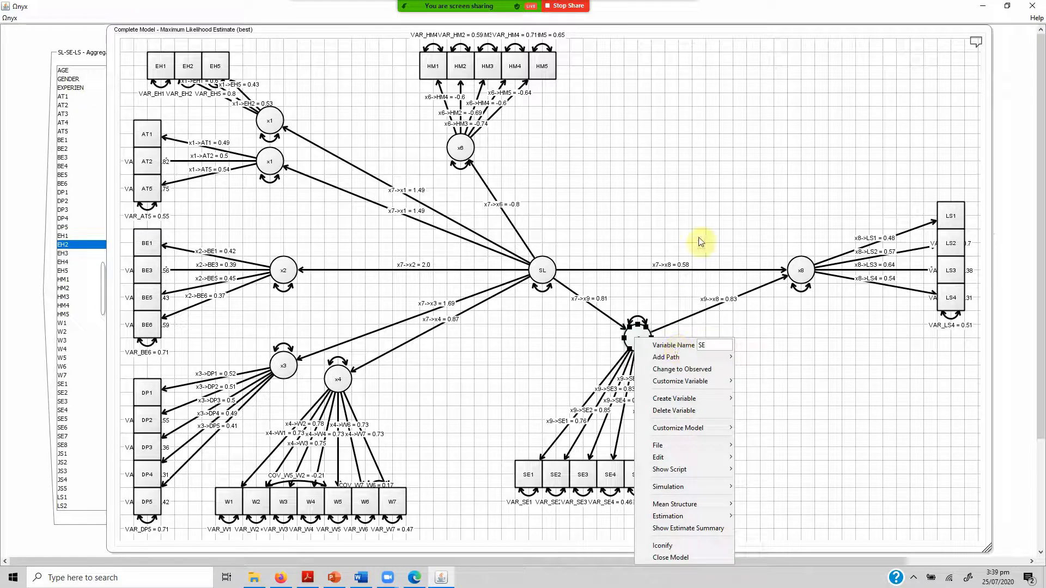
key("Return")
Rename the latent variable x8, measured by LS1 to LS4, as LS.
left_click(800, 271)
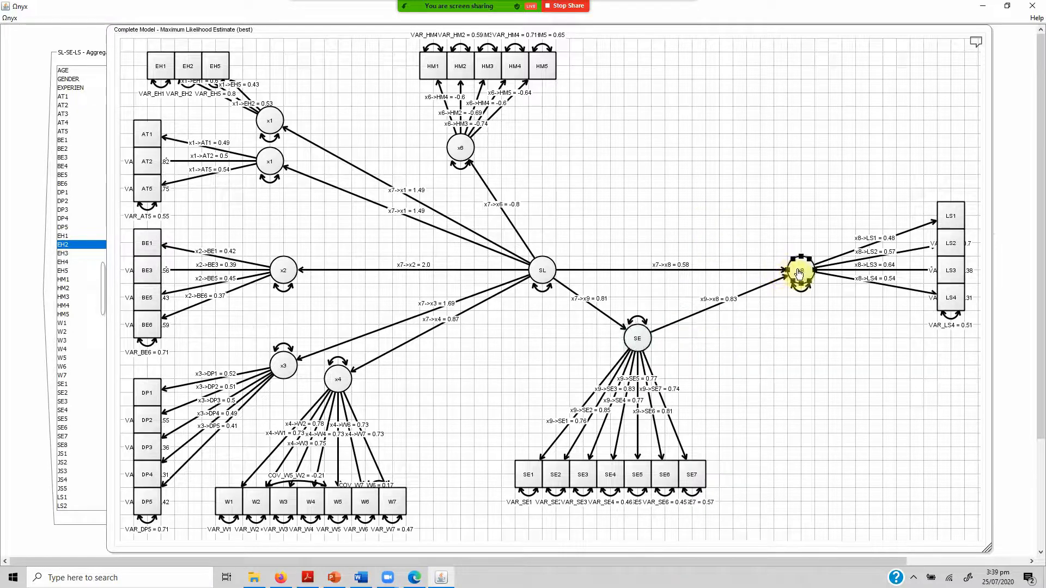
right_click(799, 271)
mouse_move(861, 282)
left_click_drag(872, 277, 809, 280)
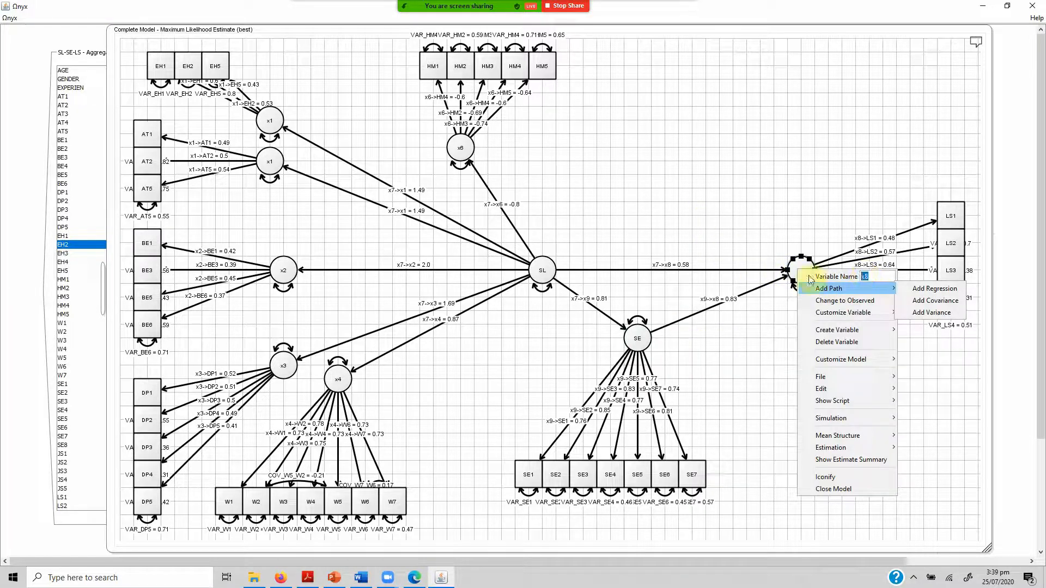
type("LS")
key("Return")
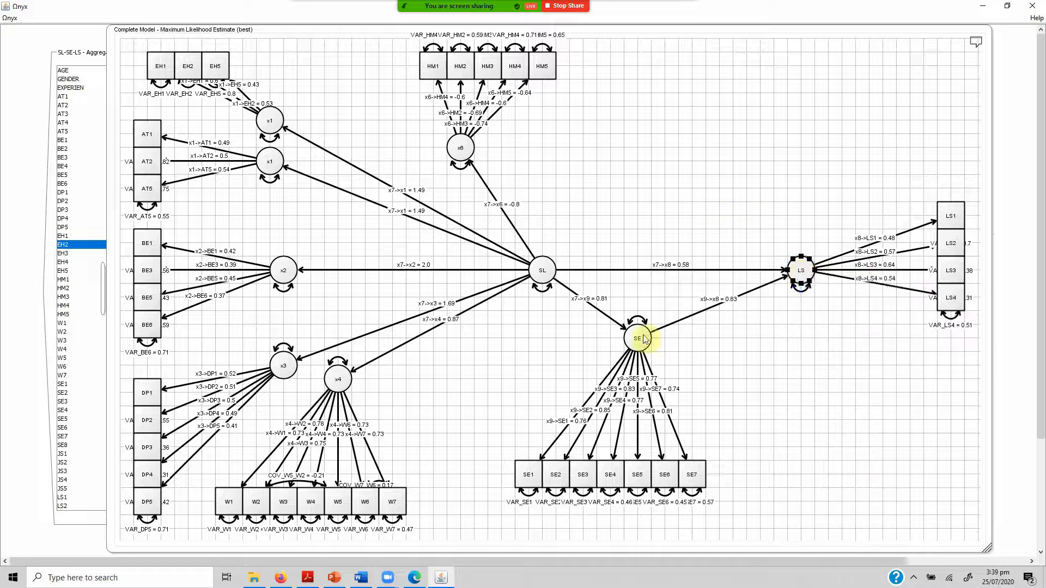
Move SE horizontally to about midway between SL and LS, and shift its indicators SE1 to SE7 toward LS by about two grid boxes.
left_click_drag(644, 339, 678, 340)
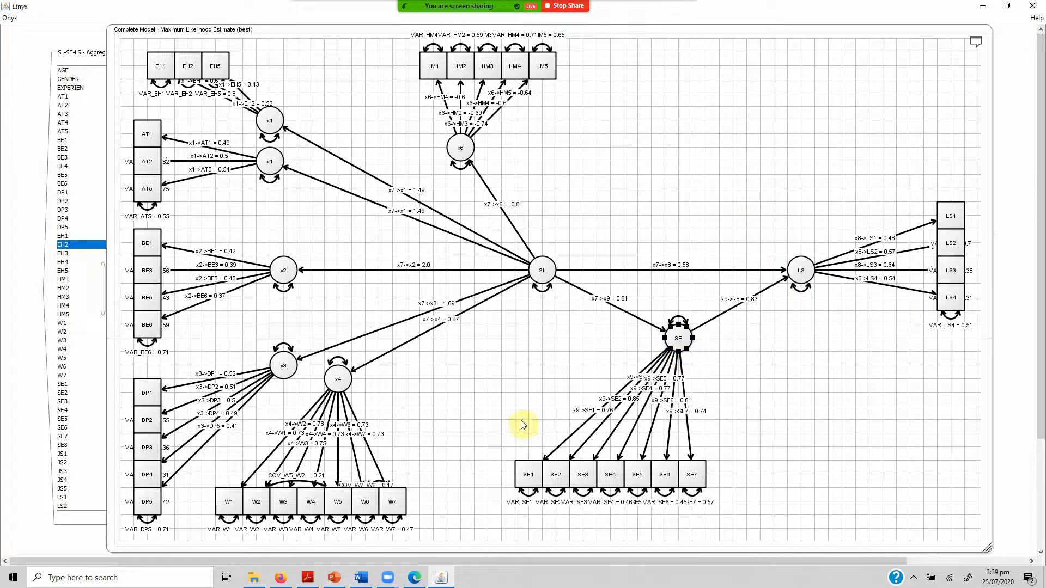
left_click(479, 435)
left_click_drag(478, 434, 721, 507)
left_click_drag(691, 475, 746, 477)
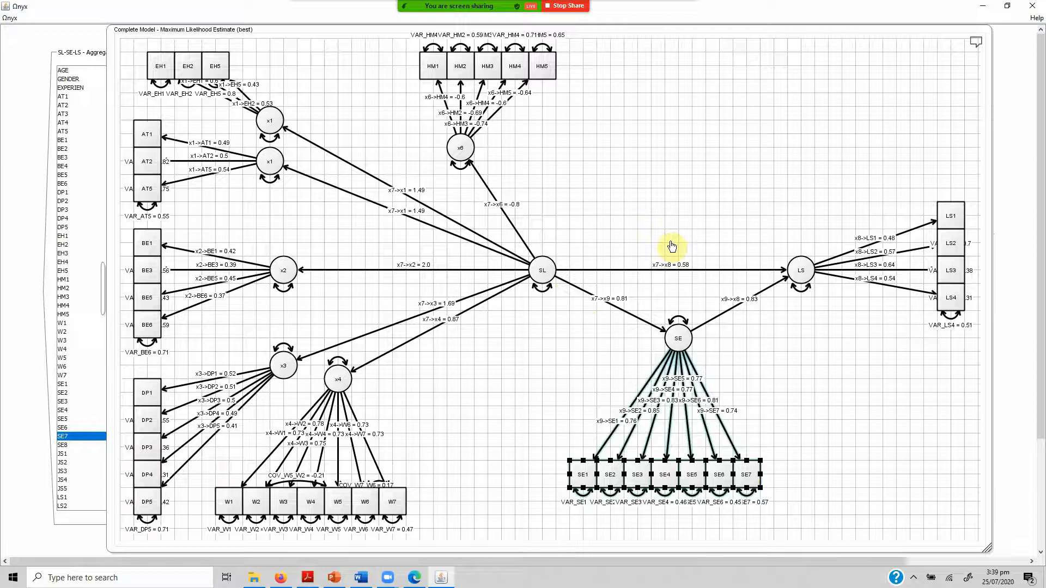
Show standardized estimates on the structural paths from SL to LS, SL to SE and SE to LS.
left_click(624, 274)
right_click(624, 275)
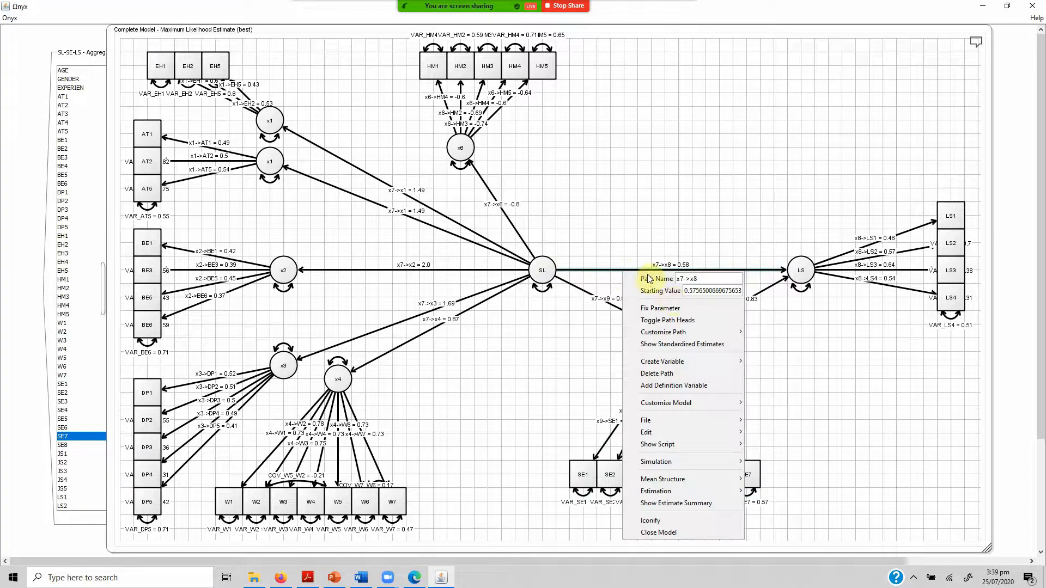
left_click(687, 346)
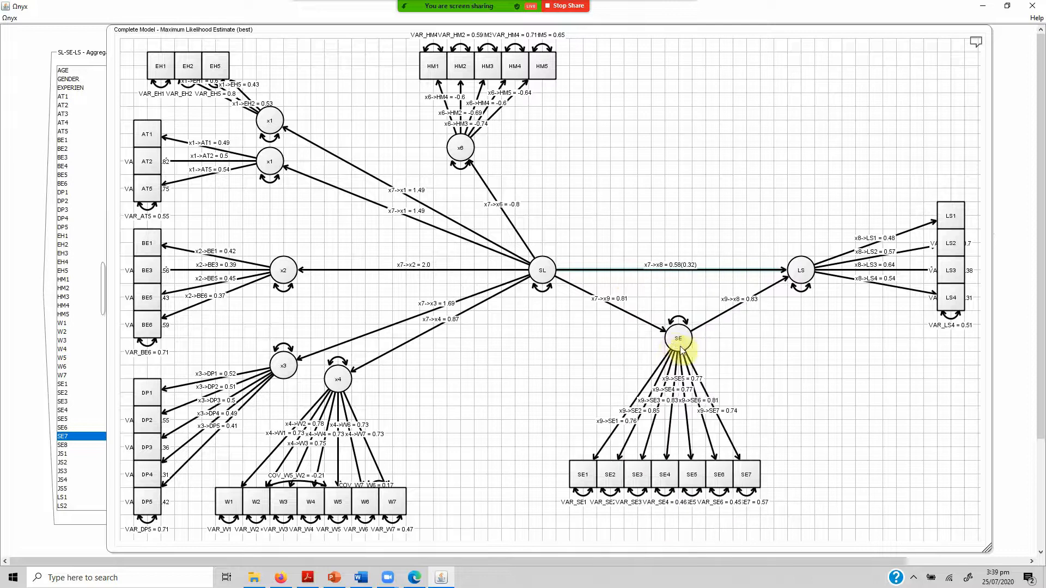
left_click(625, 312)
right_click(624, 313)
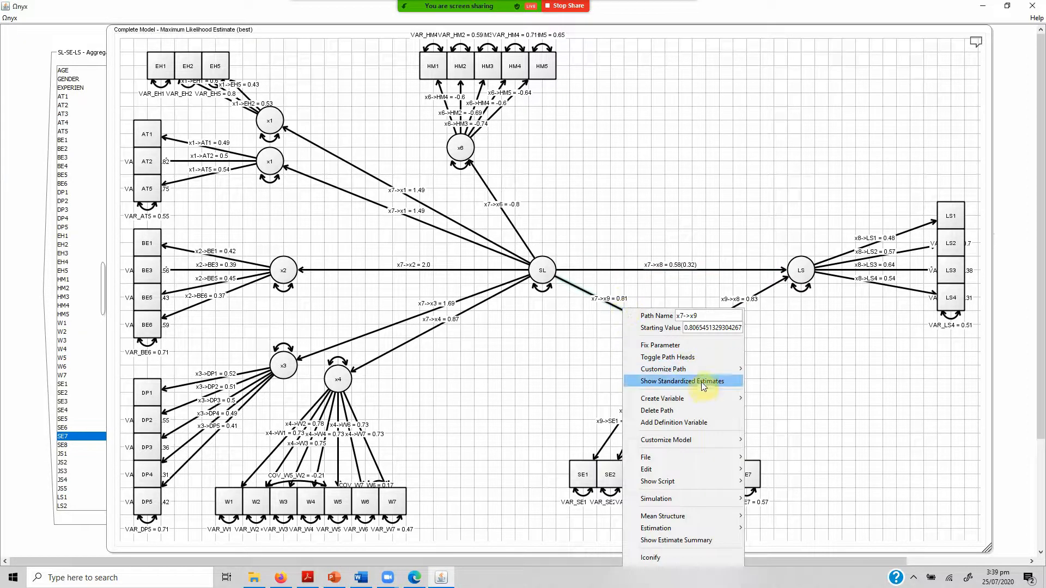
left_click(702, 383)
left_click(726, 318)
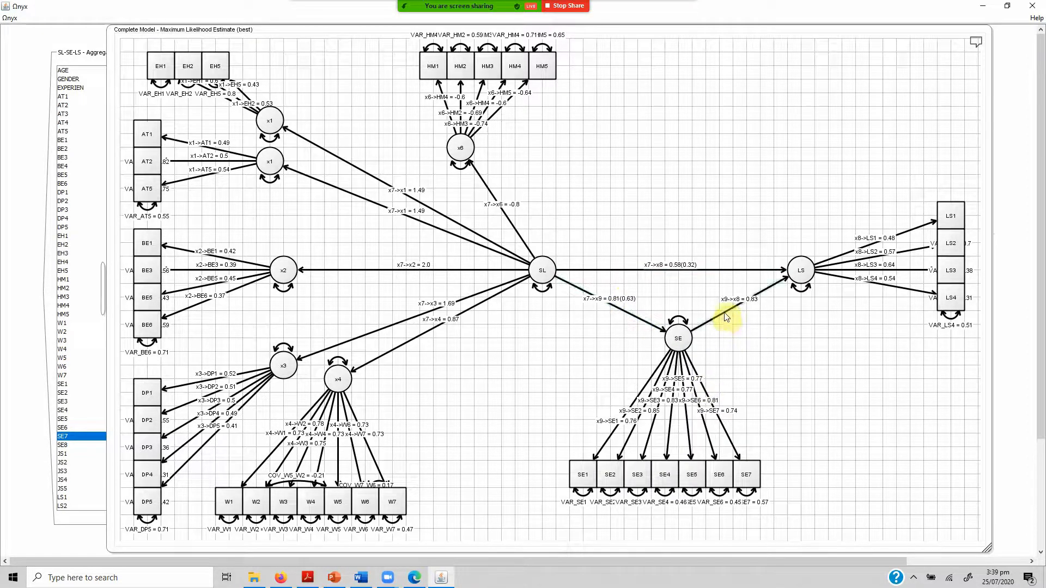
right_click(726, 318)
left_click(748, 387)
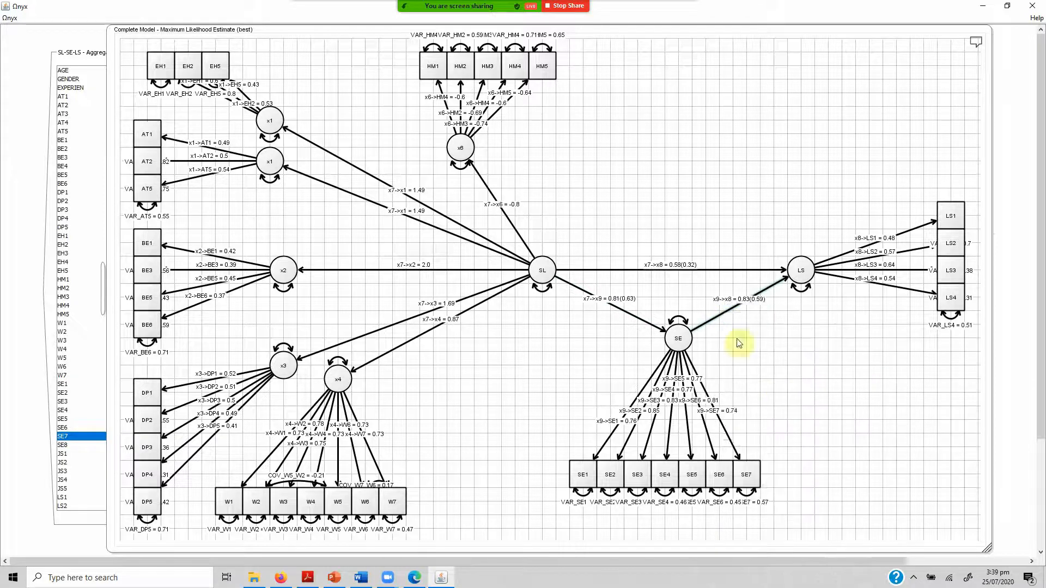
left_click(651, 155)
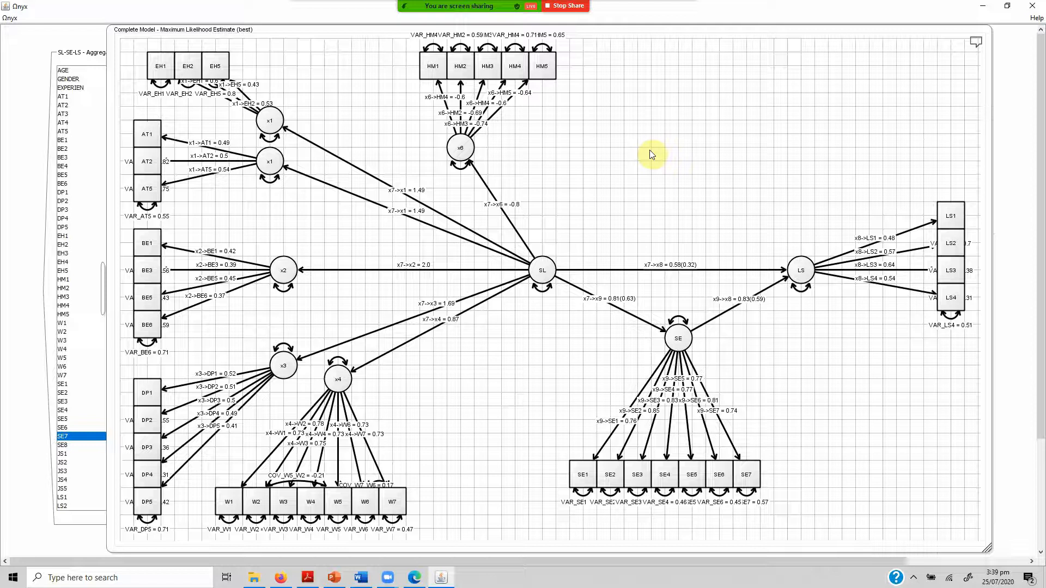
left_click(98, 106)
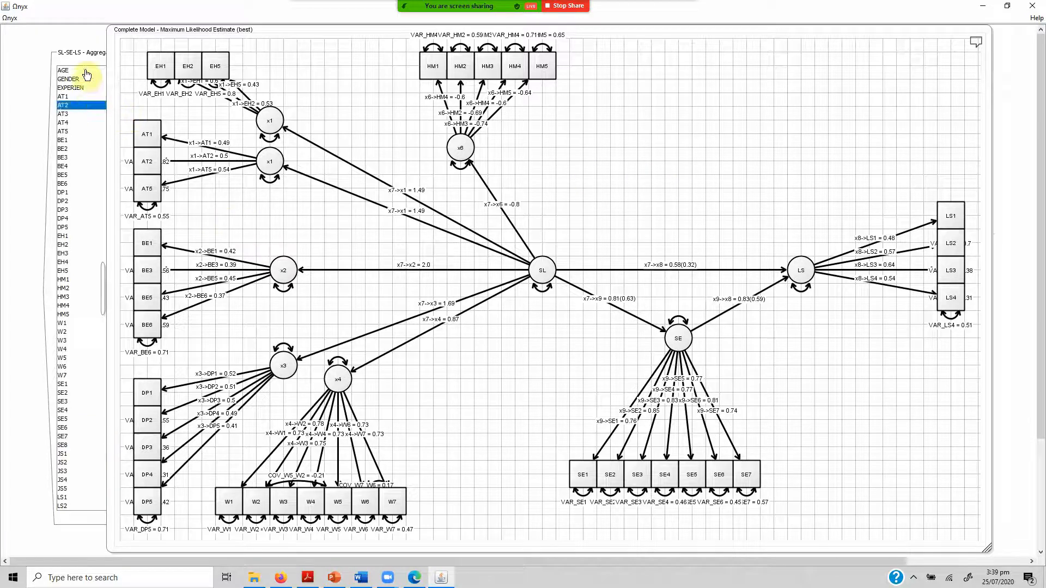
left_click(103, 280)
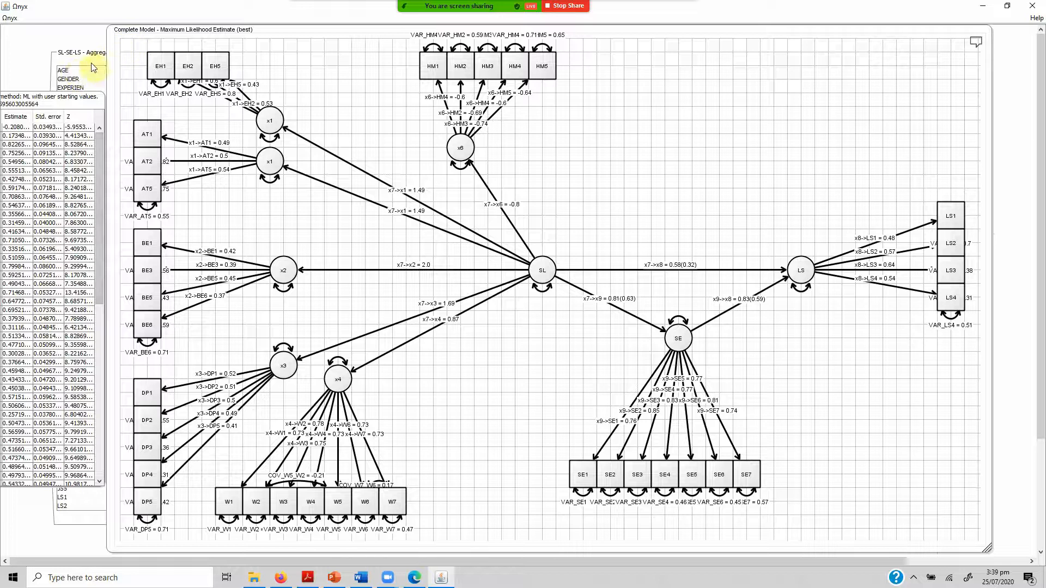
left_click(74, 100)
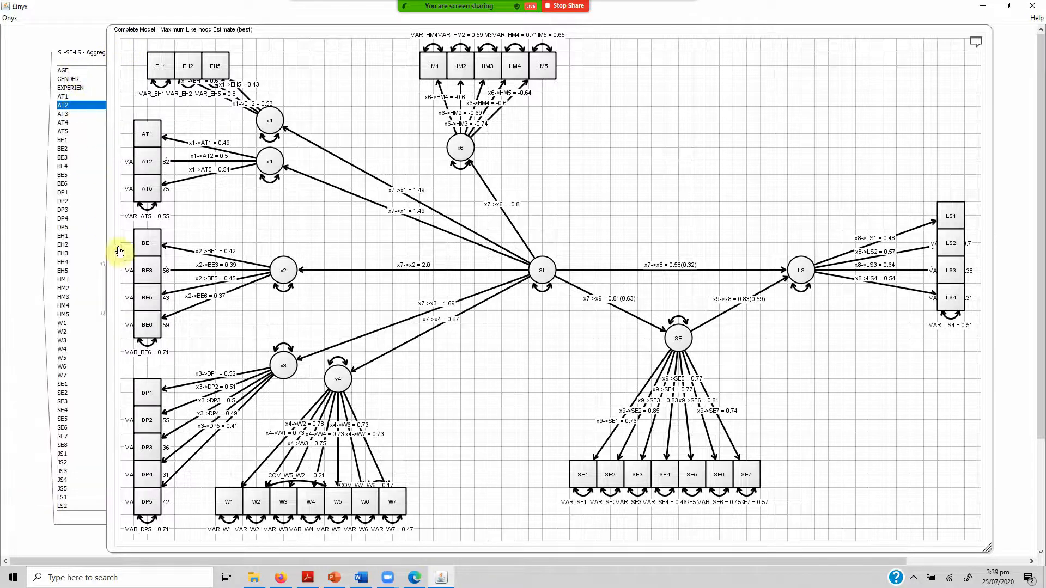
Open Complete Model's estimate summary, enlarge its window and examine the parameter table with estimates and standard errors.
right_click(702, 136)
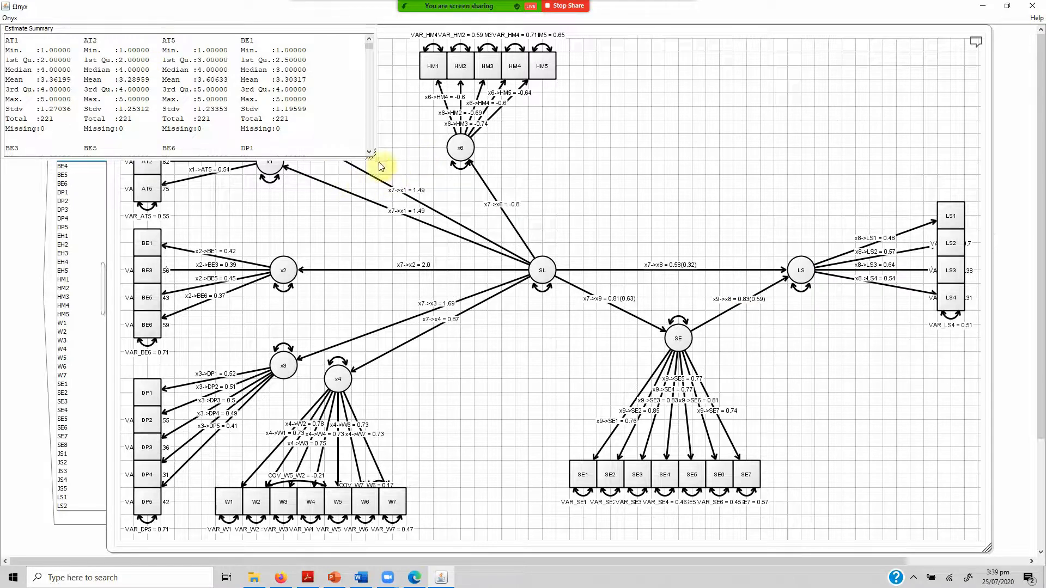
left_click_drag(375, 159, 552, 371)
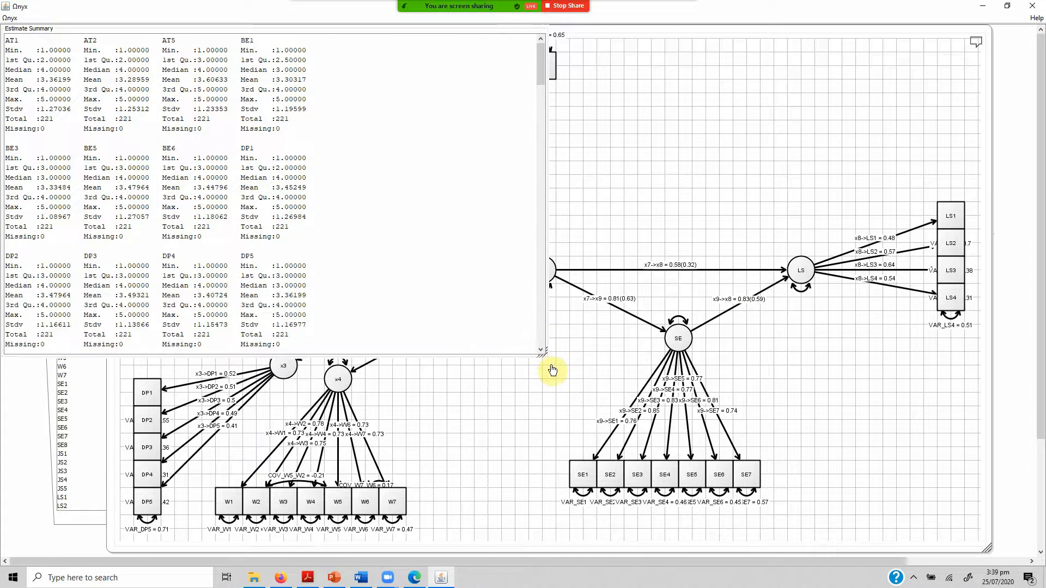
left_click_drag(542, 70, 547, 209)
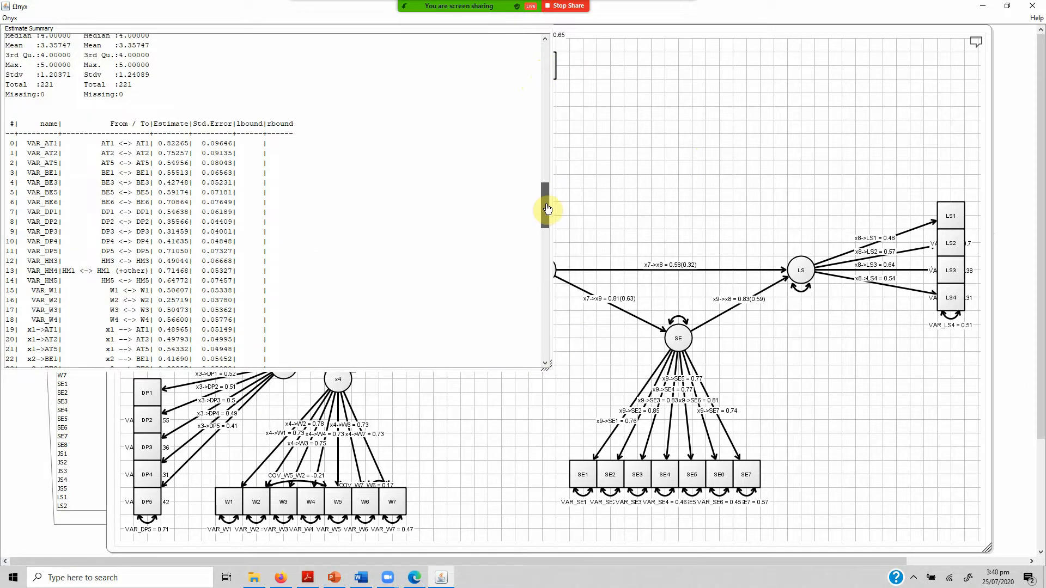
Look up the SL-to-LS path in the estimates table by its path name x7->x8, and select the SL-to-SE path in the diagram.
right_click(504, 240)
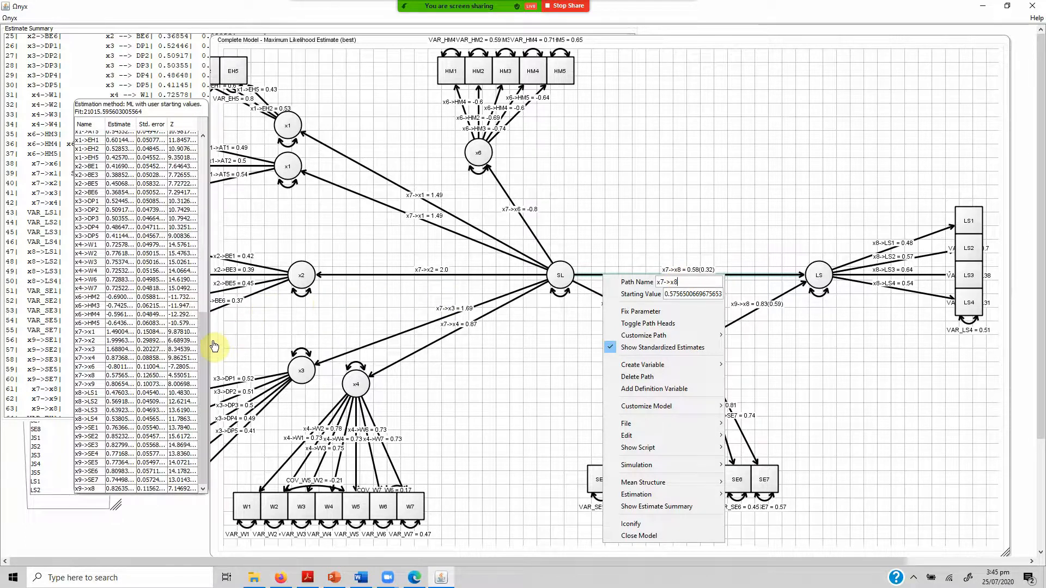
left_click(90, 376)
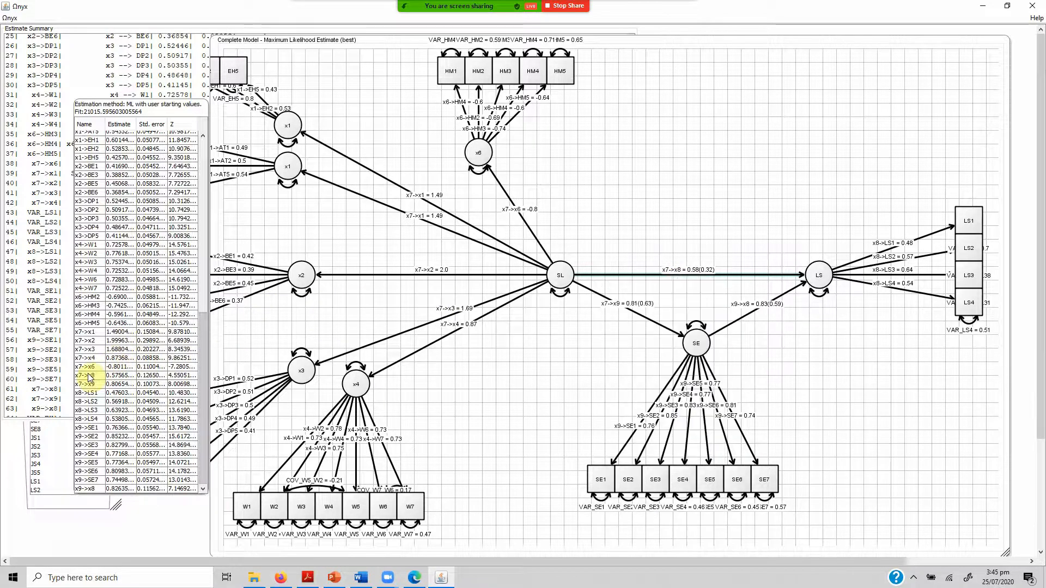
left_click(88, 376)
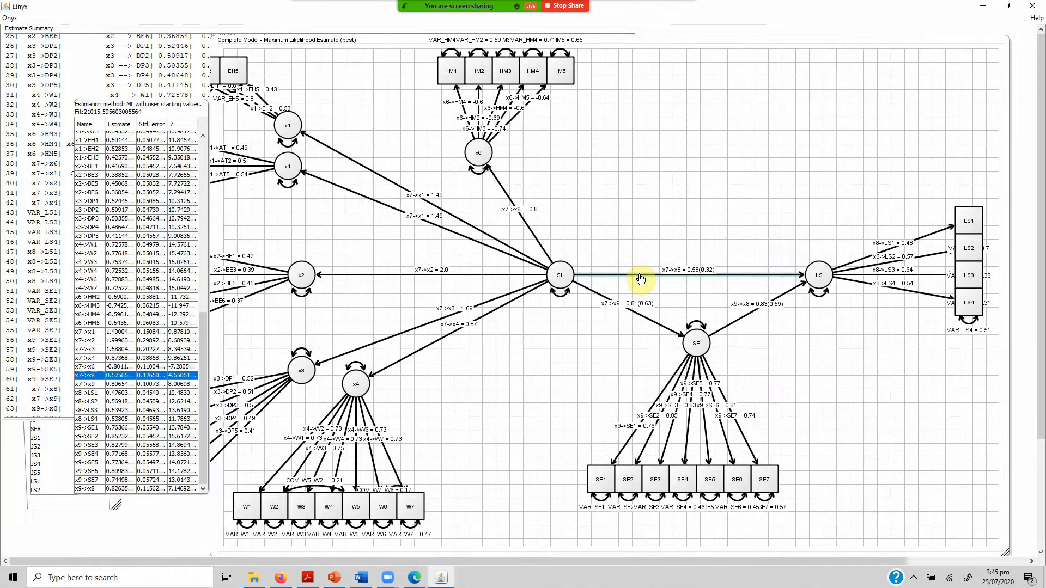
right_click(640, 278)
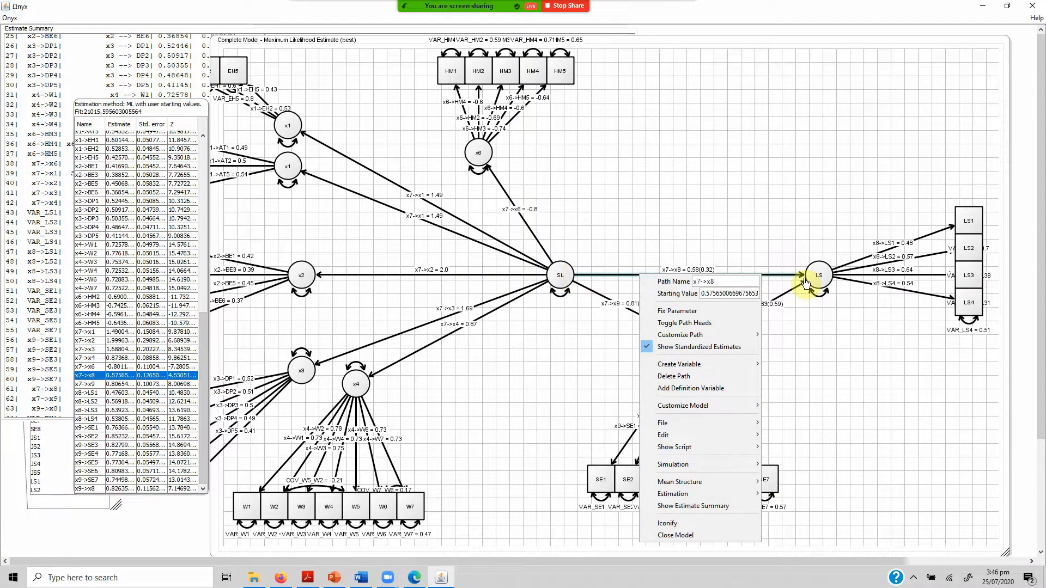
left_click(605, 320)
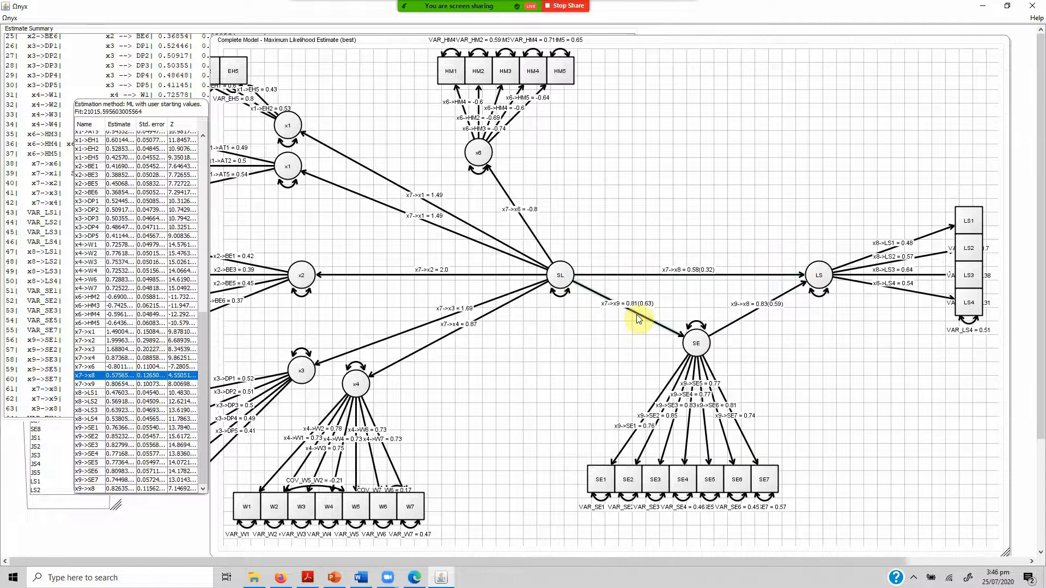
Look up the SL-to-SE path x7->x9 in the estimates table and check the path name of SE to LS.
right_click(639, 319)
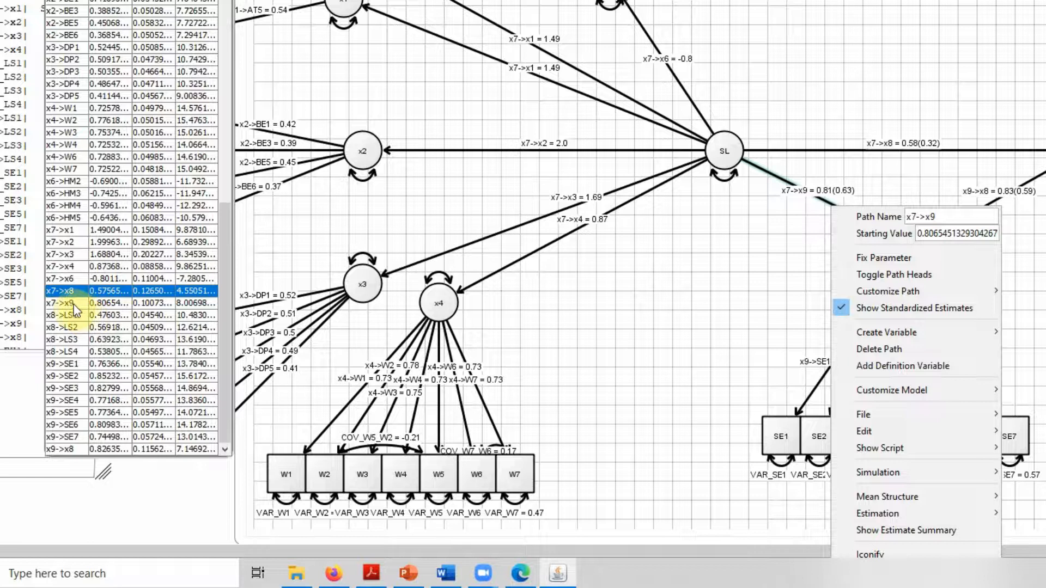
left_click(71, 308)
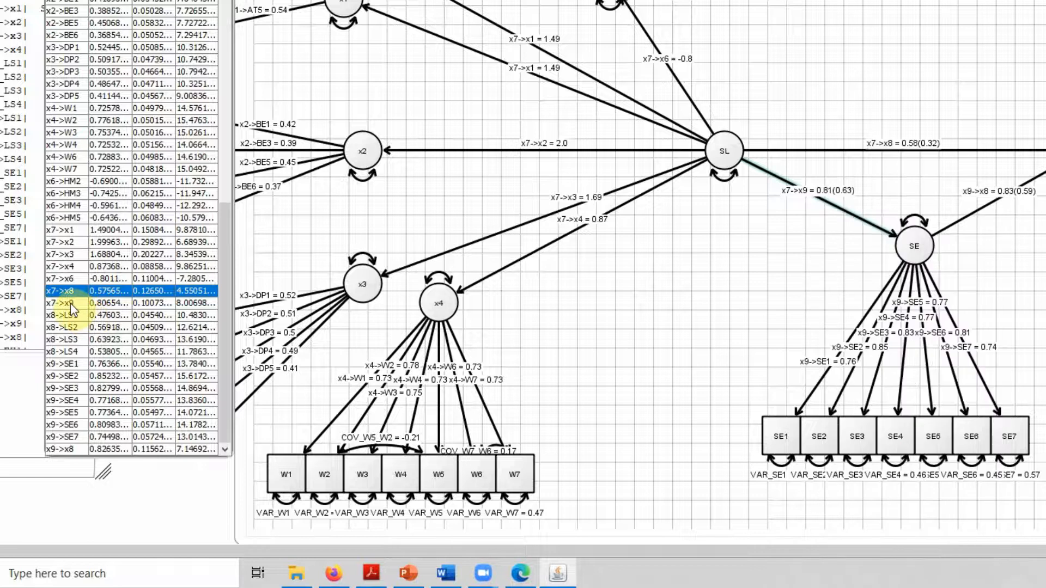
left_click(61, 302)
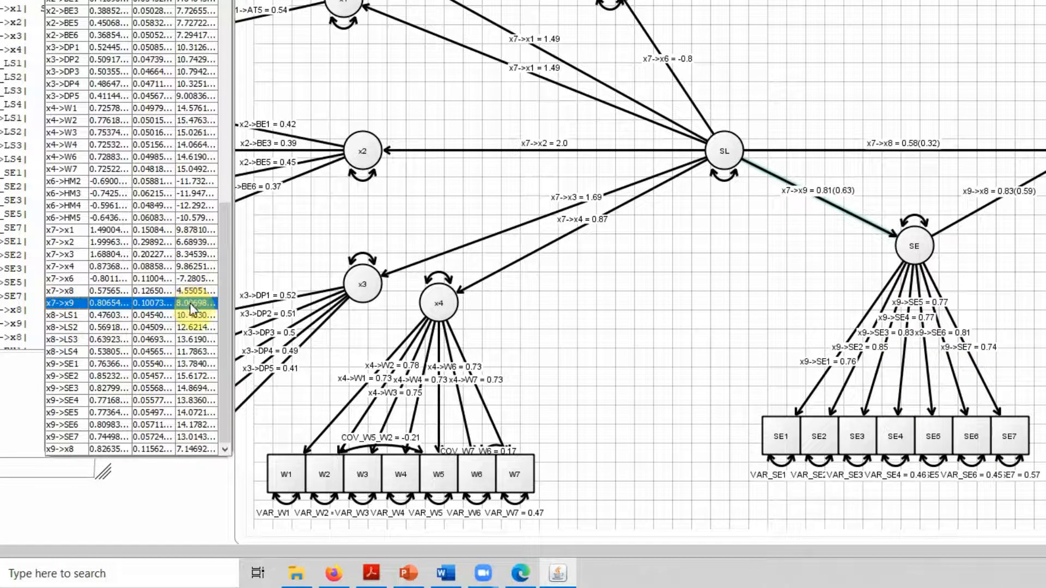
right_click(966, 218)
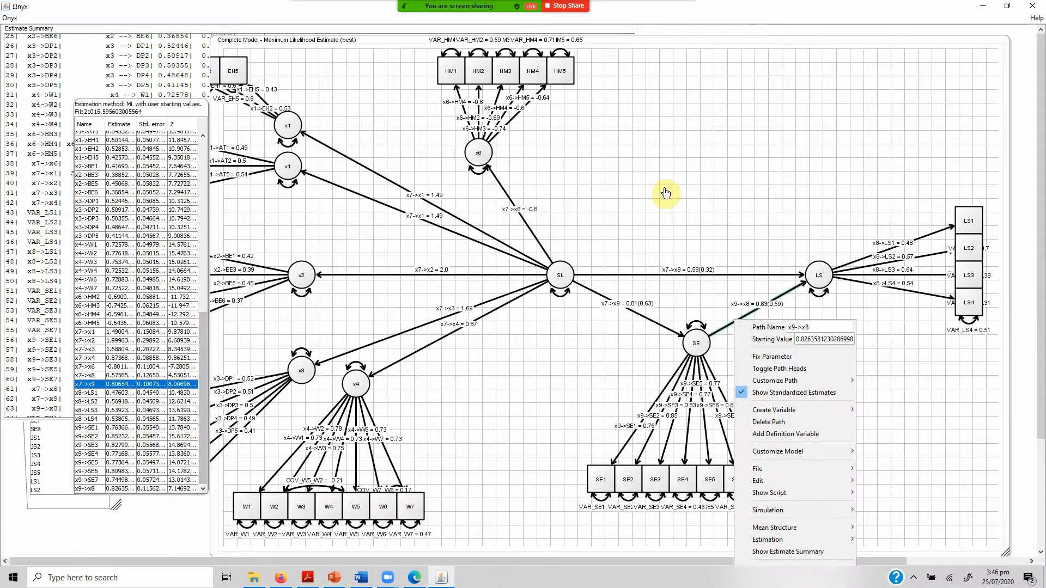
left_click(666, 194)
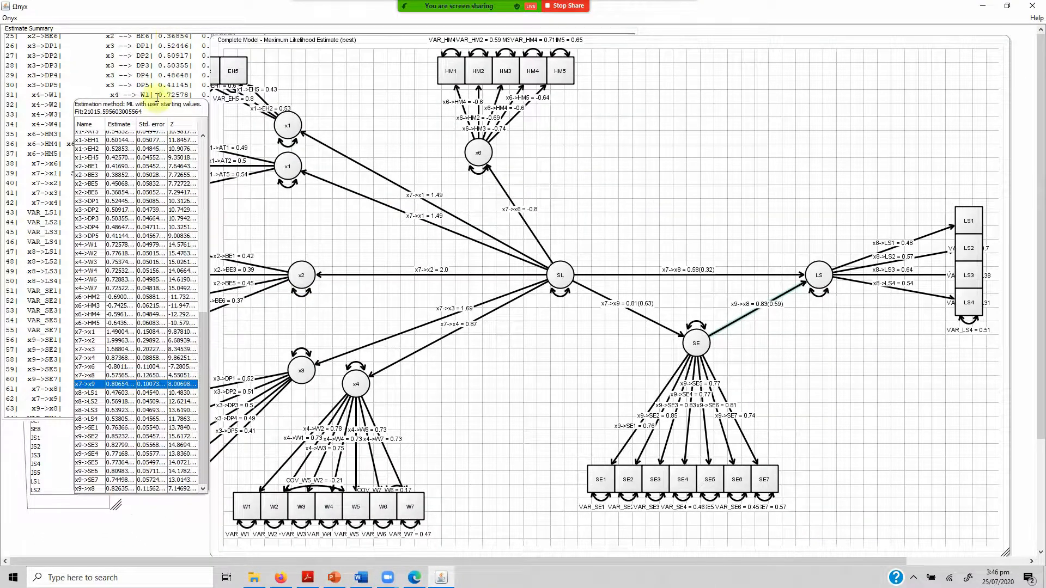
Close the parameter estimates table, glance at the YouTube Studio livestream page, and close the Estimate Summary window in Onyx.
left_click(195, 109)
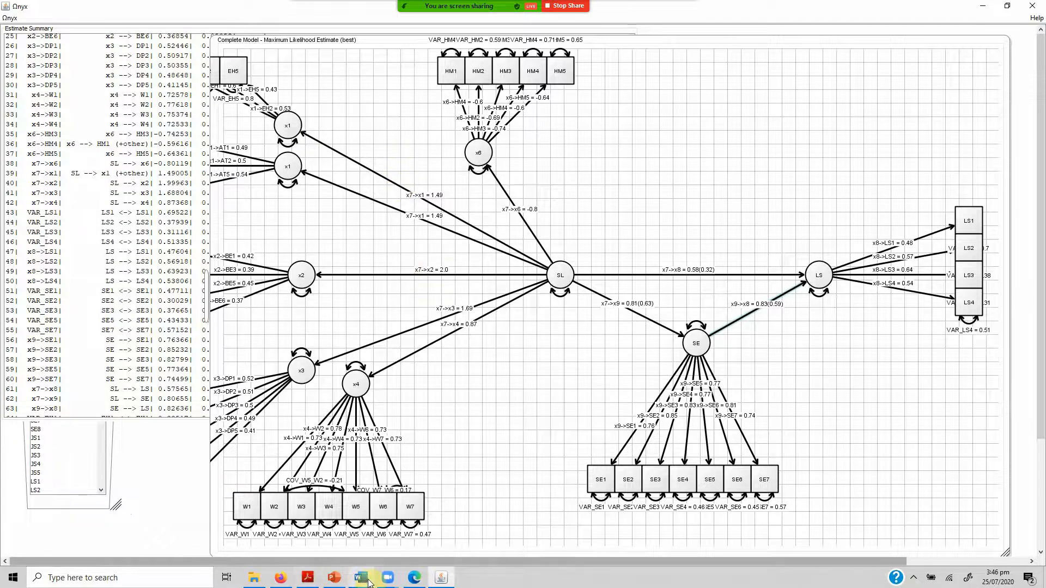
left_click(413, 577)
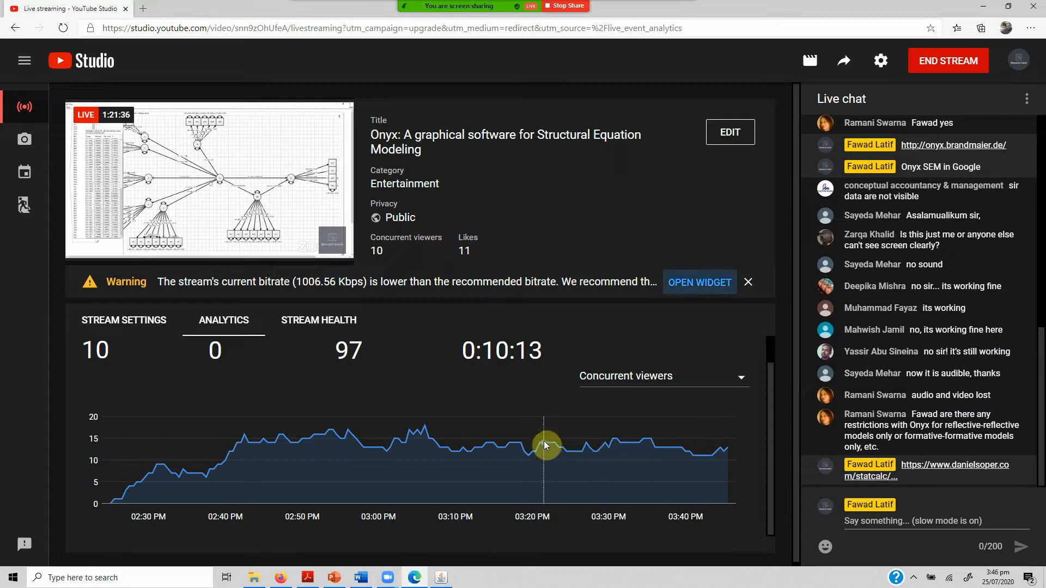
key("alt+Tab")
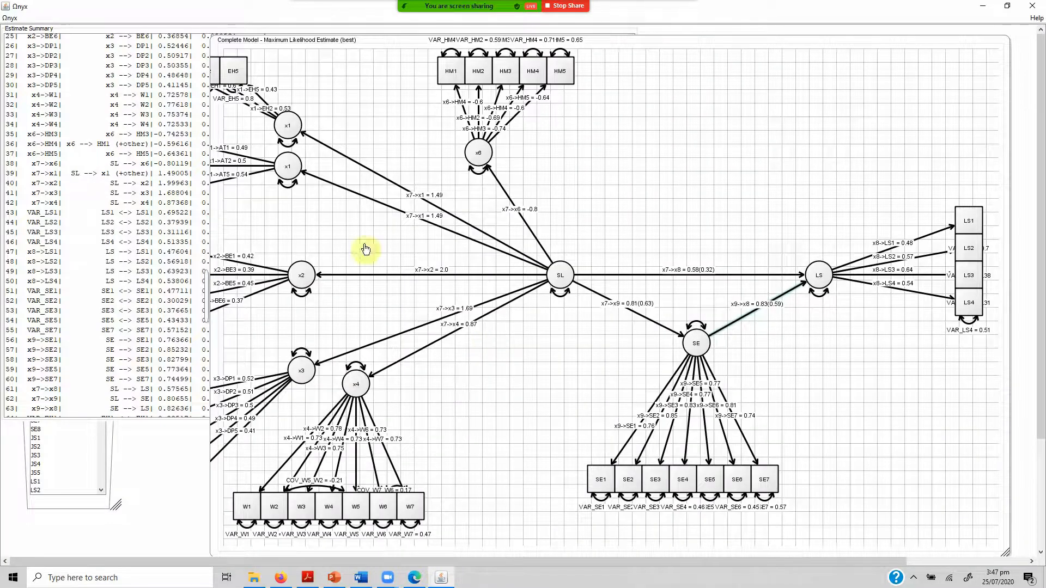
left_click_drag(46, 34, 264, 168)
right_click(262, 166)
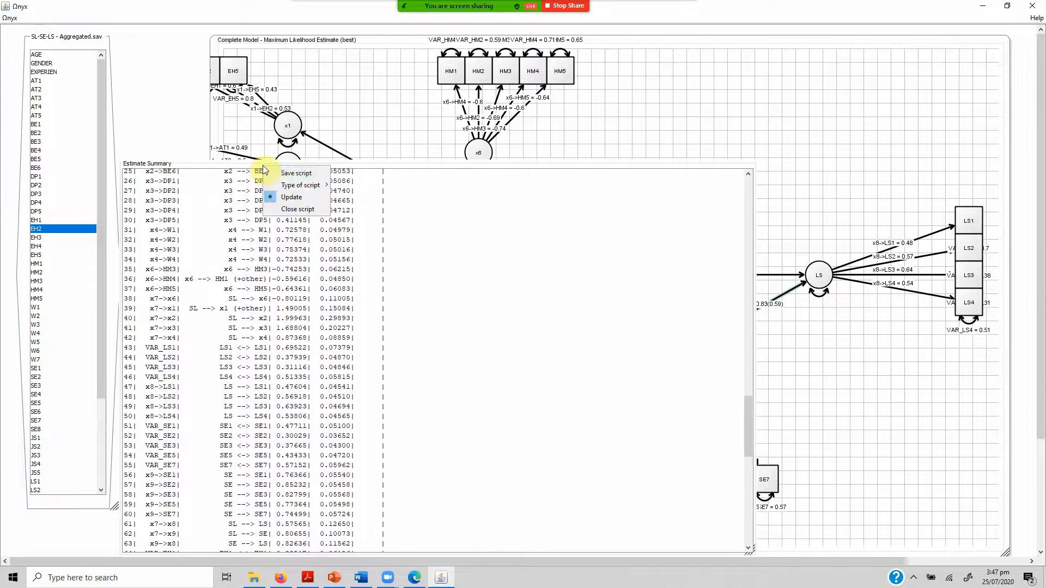
left_click(290, 209)
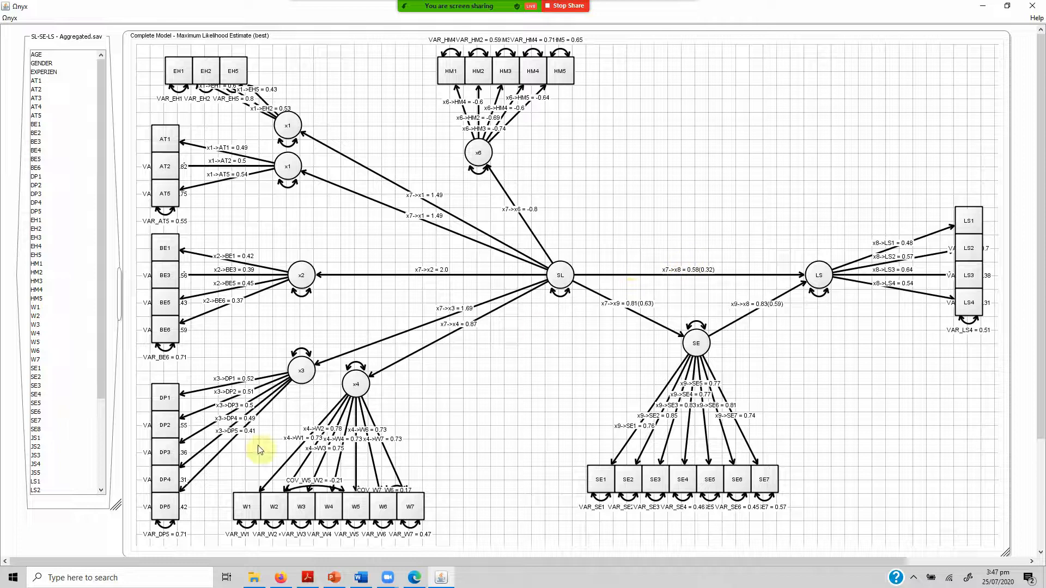
Switch to Firefox to review the Indirect Mediation Effect Confidence Interval Calculator, and return to Onyx.
left_click(288, 573)
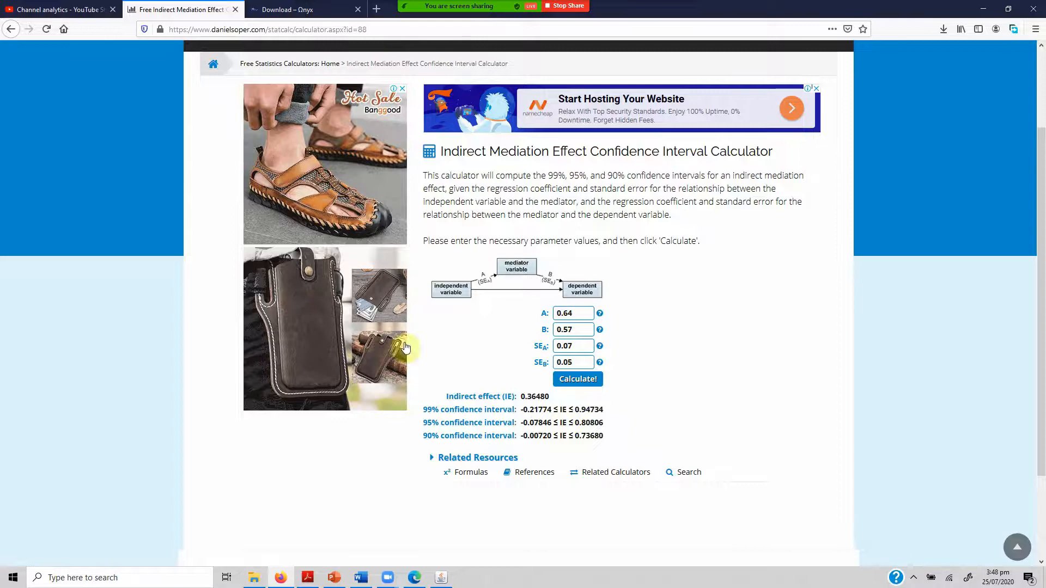
left_click(441, 578)
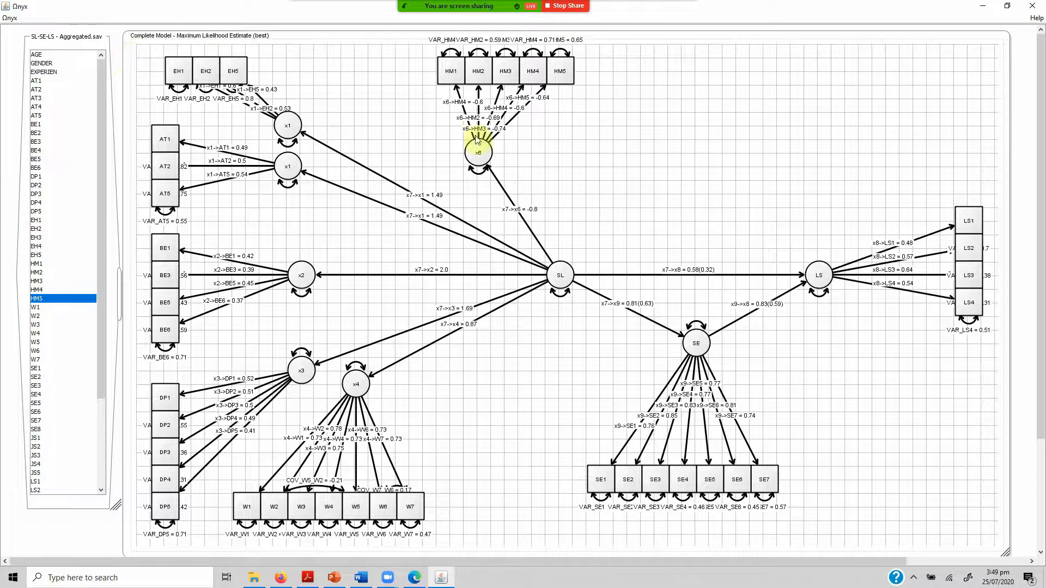
Show Complete Model's estimate summary, enlarge its window, examine the fit indices at its end, and bring the diagram back in front.
right_click(678, 101)
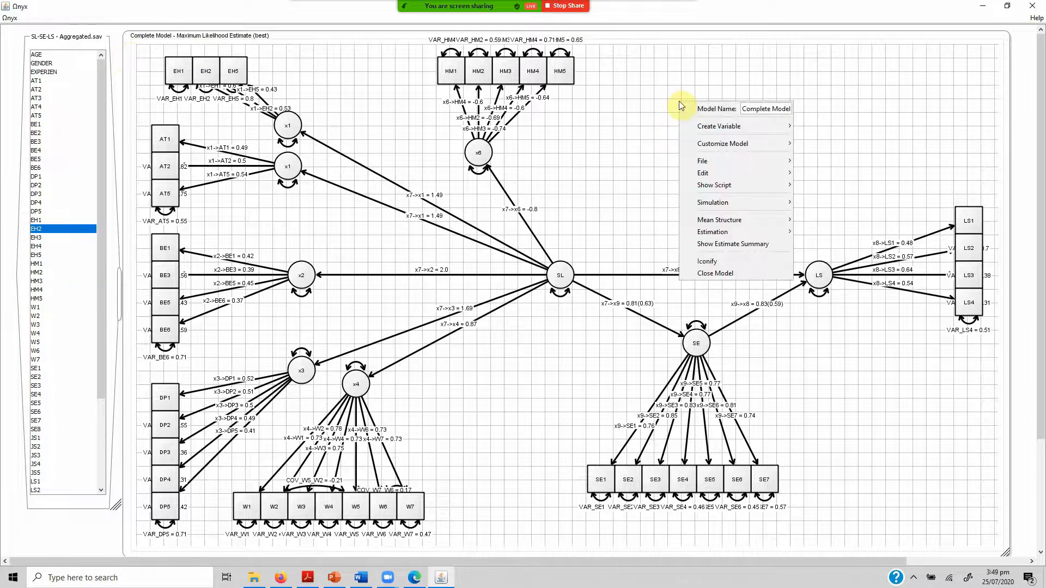
left_click(728, 246)
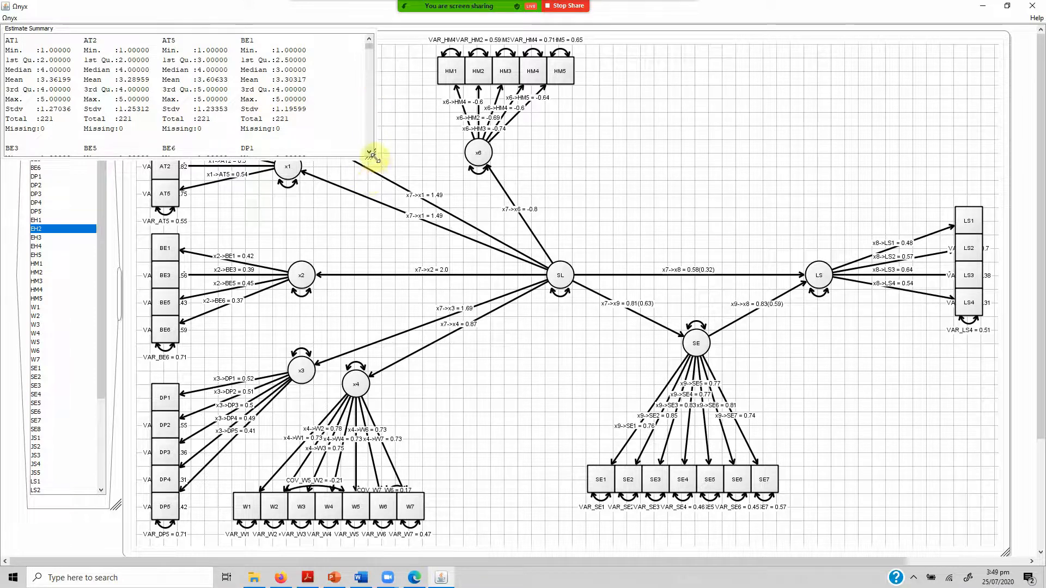
left_click_drag(372, 156, 676, 468)
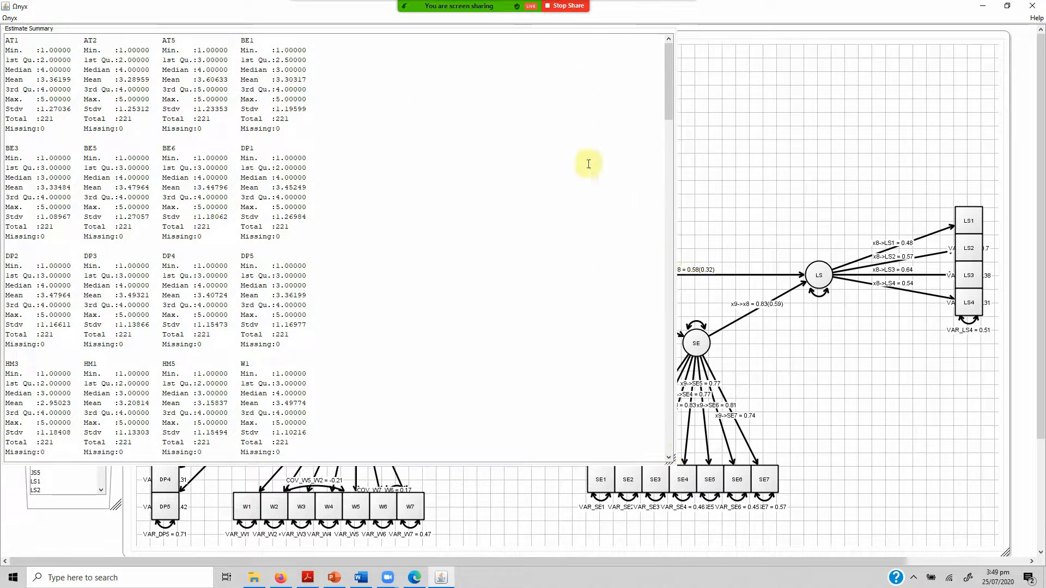
left_click_drag(669, 69, 685, 406)
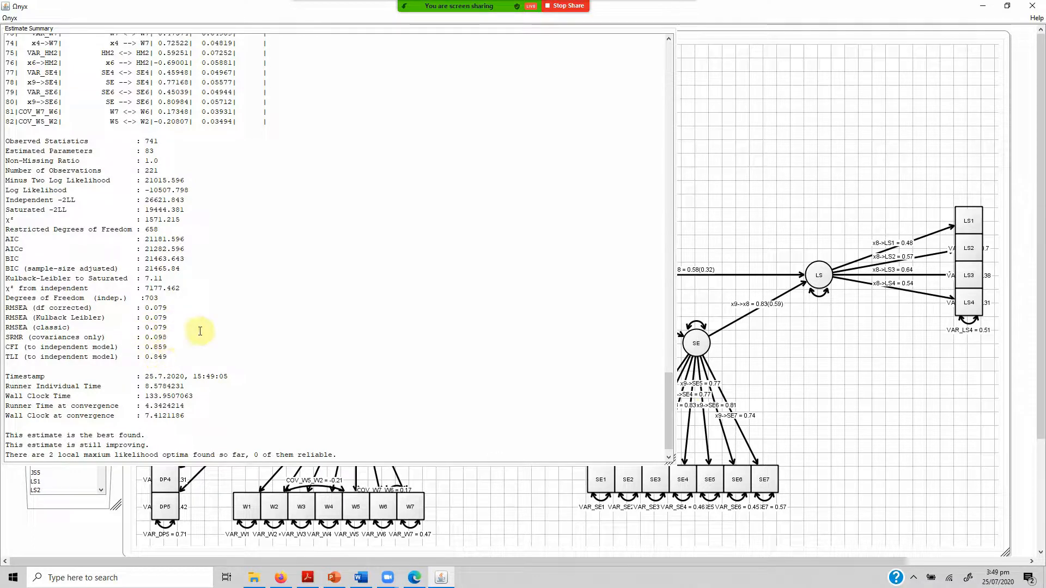
left_click(759, 141)
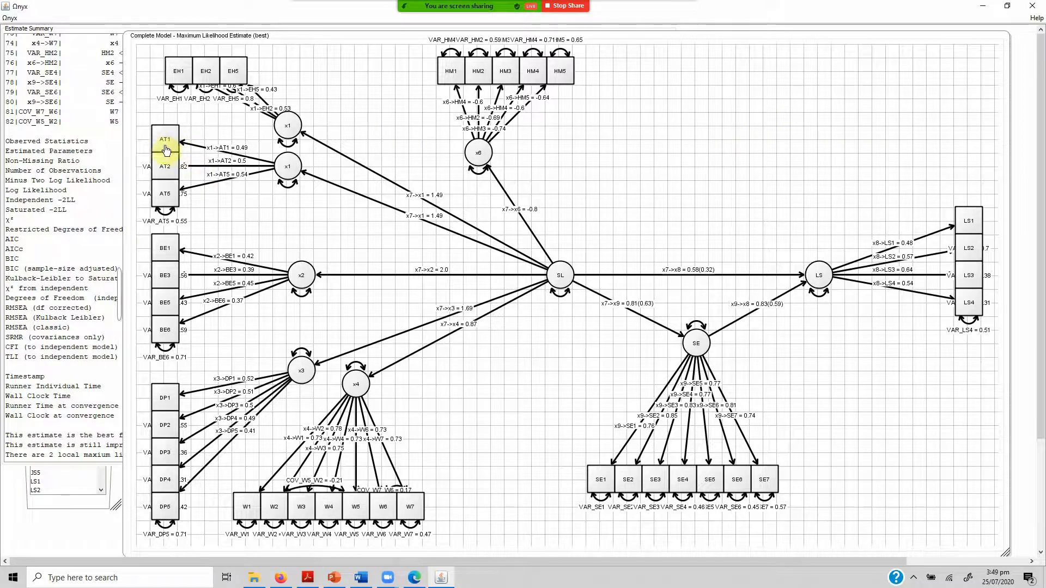
Examine the descriptive statistics of indicators AT1 and HM5, and hide Zoom's floating meeting controls.
mouse_move(171, 150)
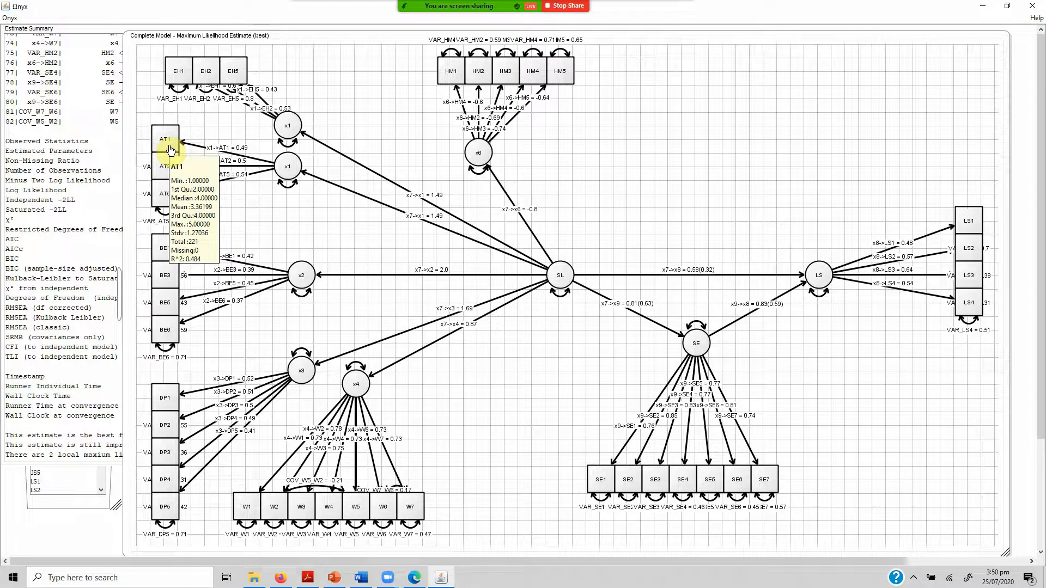
mouse_move(562, 83)
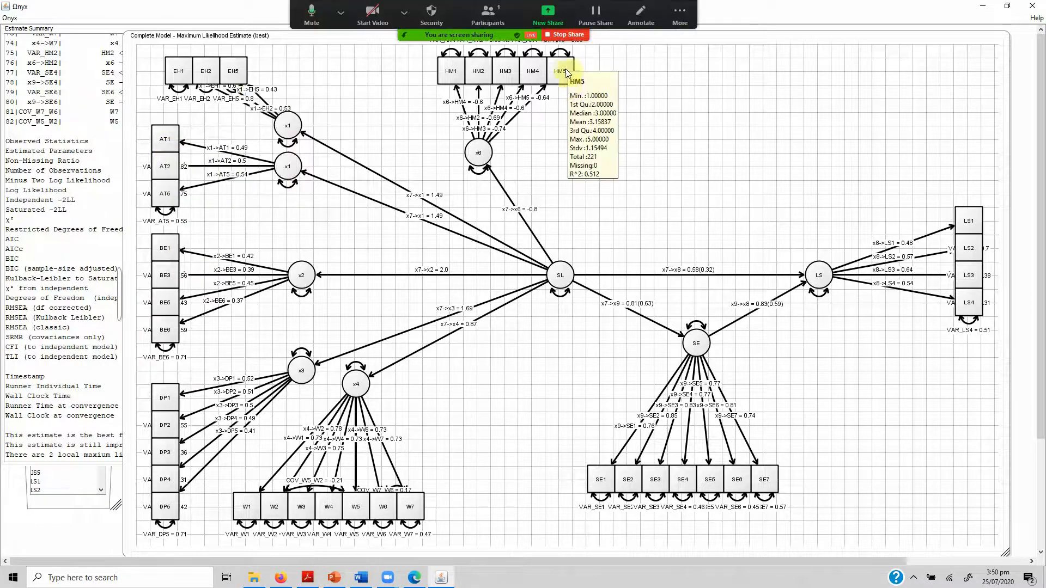
left_click(679, 16)
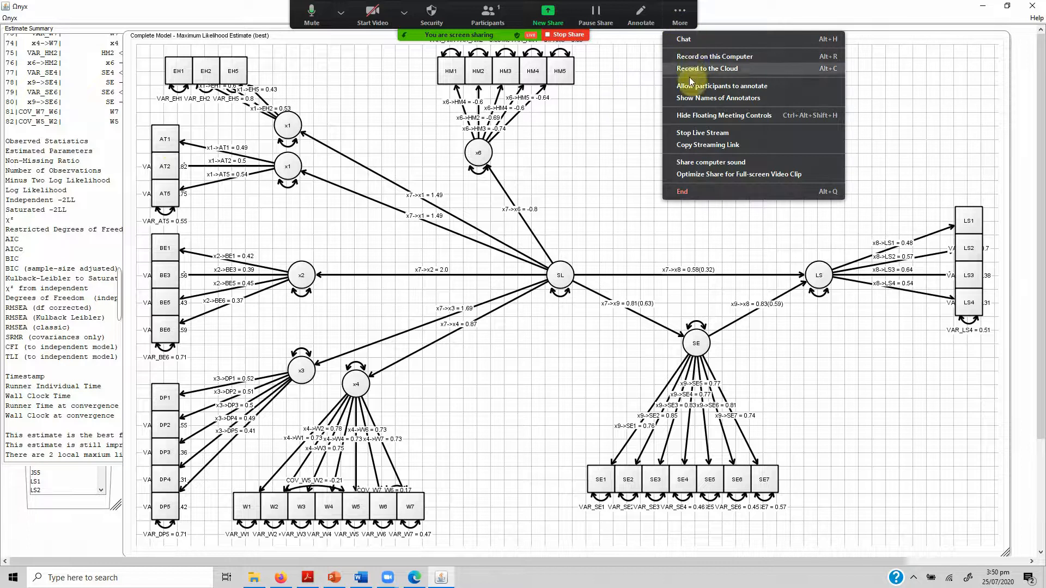
left_click(695, 115)
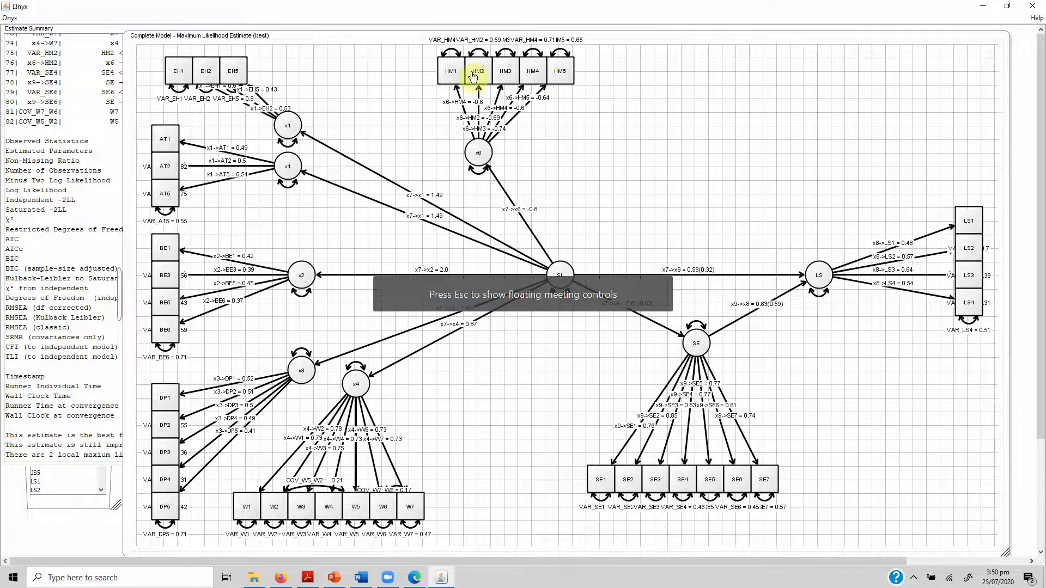
Examine the path types that can be added to indicator W7.
right_click(410, 502)
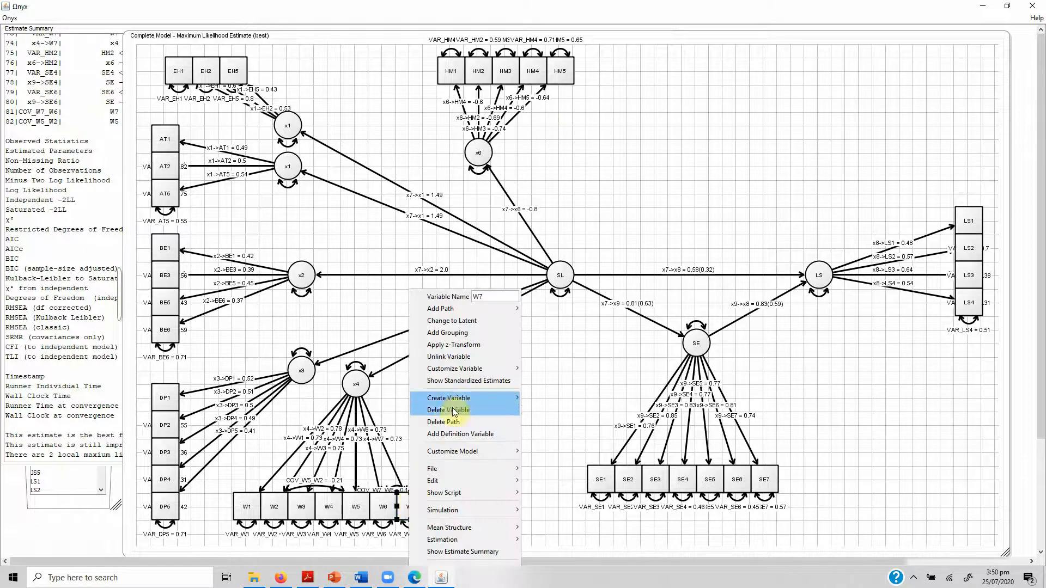
mouse_move(476, 310)
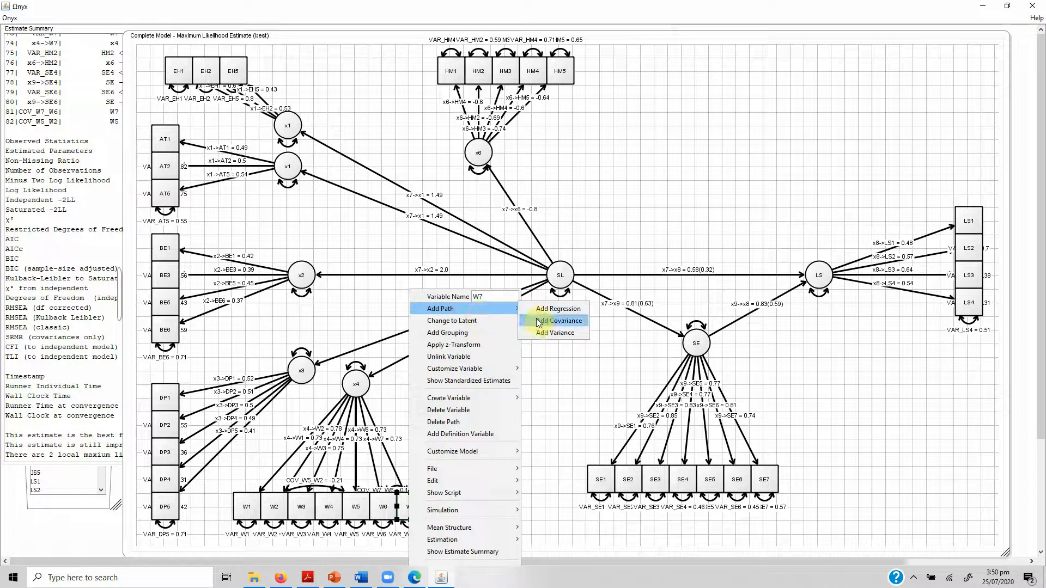
left_click(551, 309)
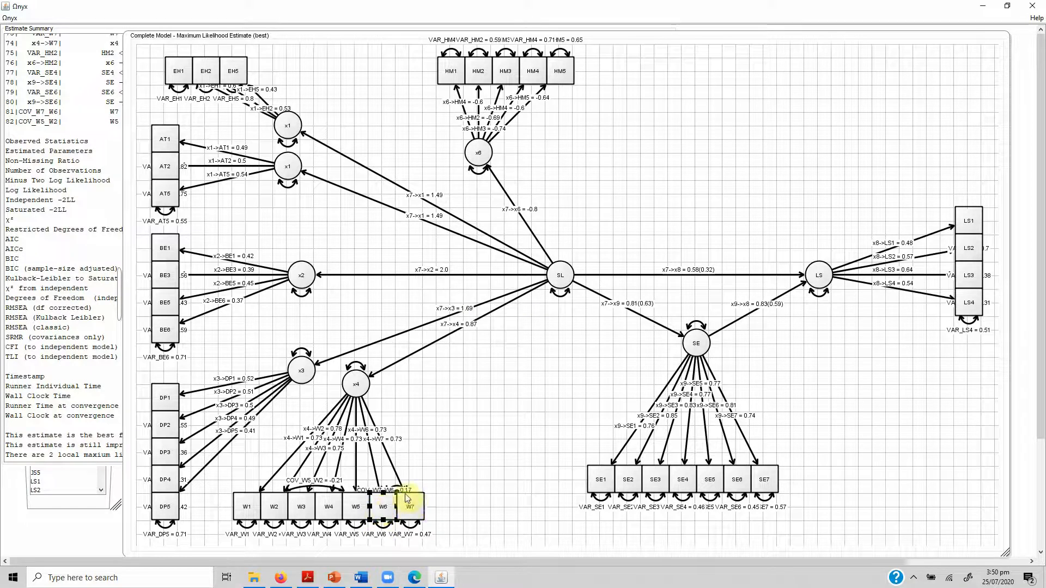
Pull W7 away from the other W indicators to expose its covariance with W6, and return it beside W6.
left_click_drag(409, 512, 492, 485)
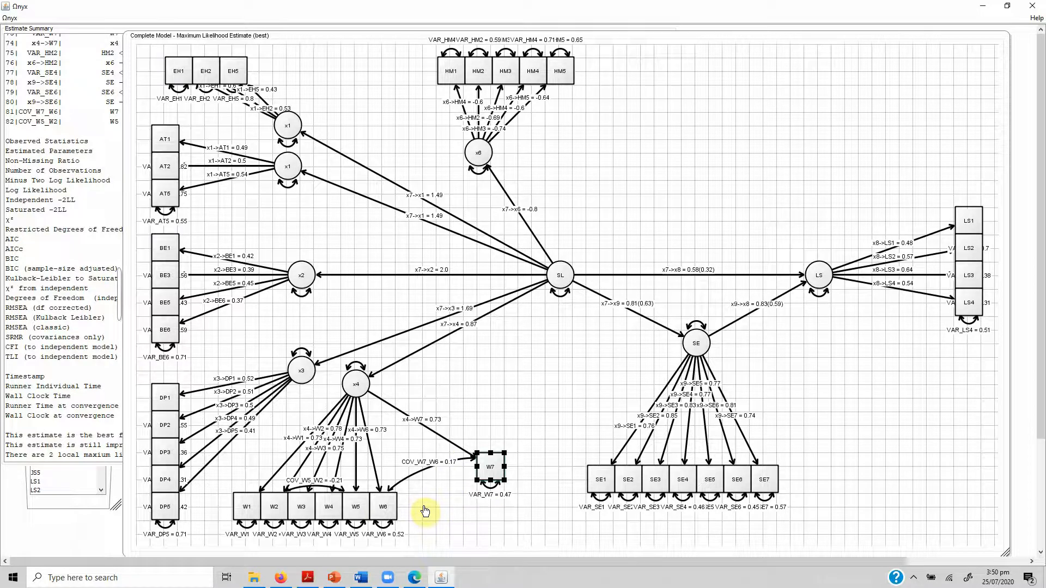
left_click_drag(502, 477, 419, 522)
left_click(468, 489)
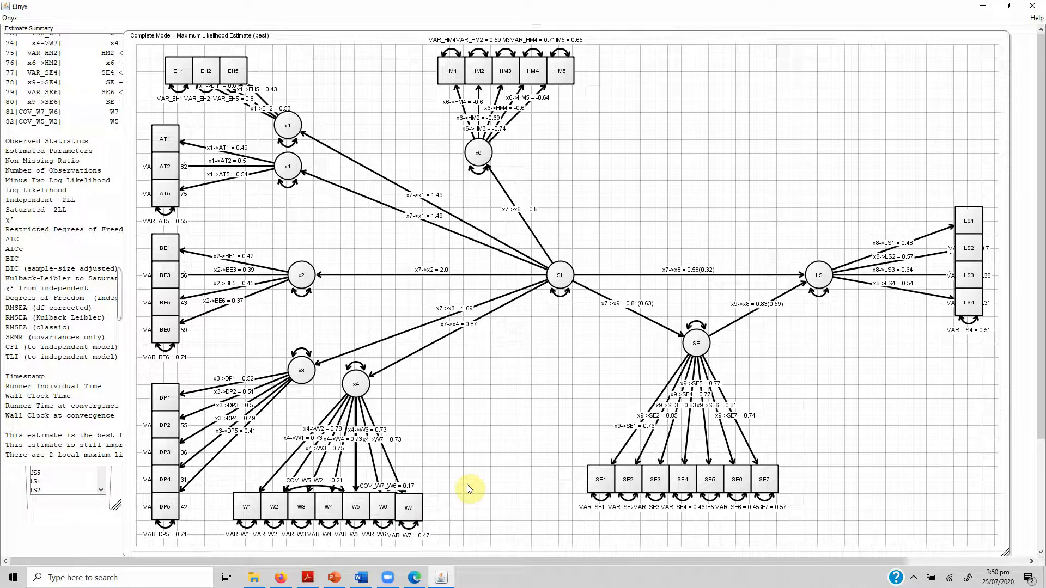
Iconify the Complete Model window and restore it to full size, twice.
right_click(695, 43)
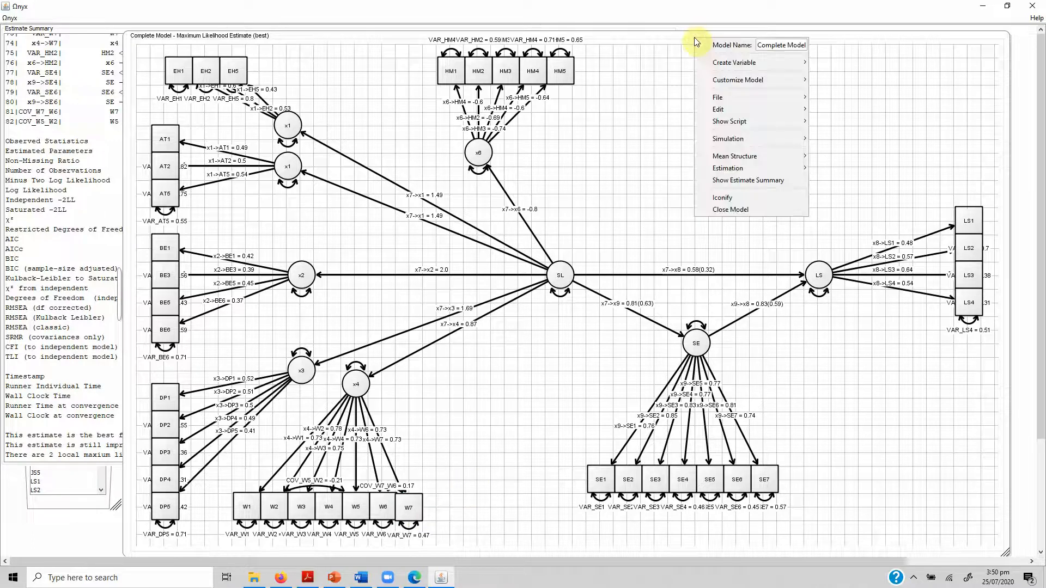
left_click(752, 205)
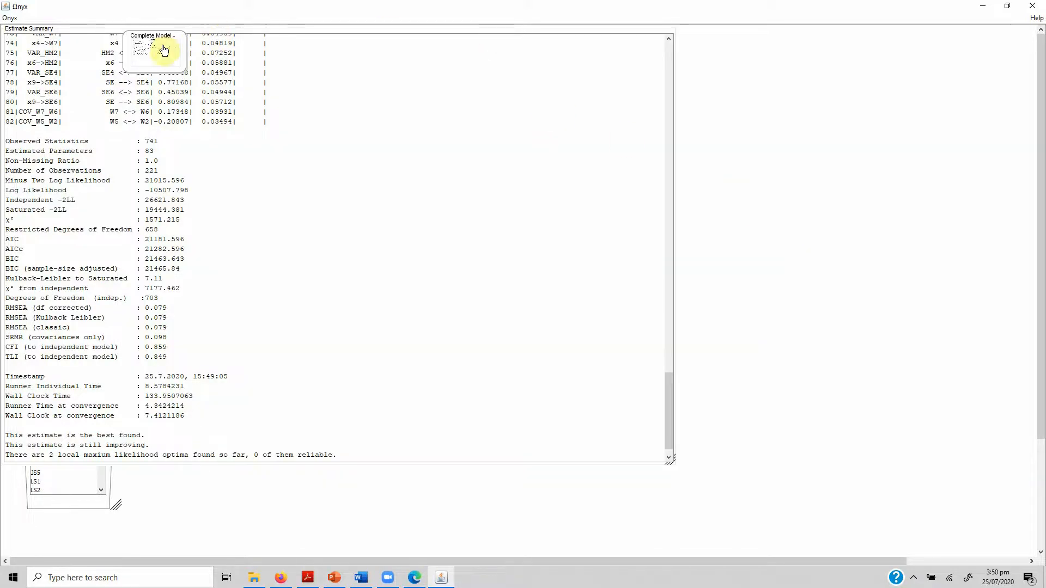
double_click(164, 49)
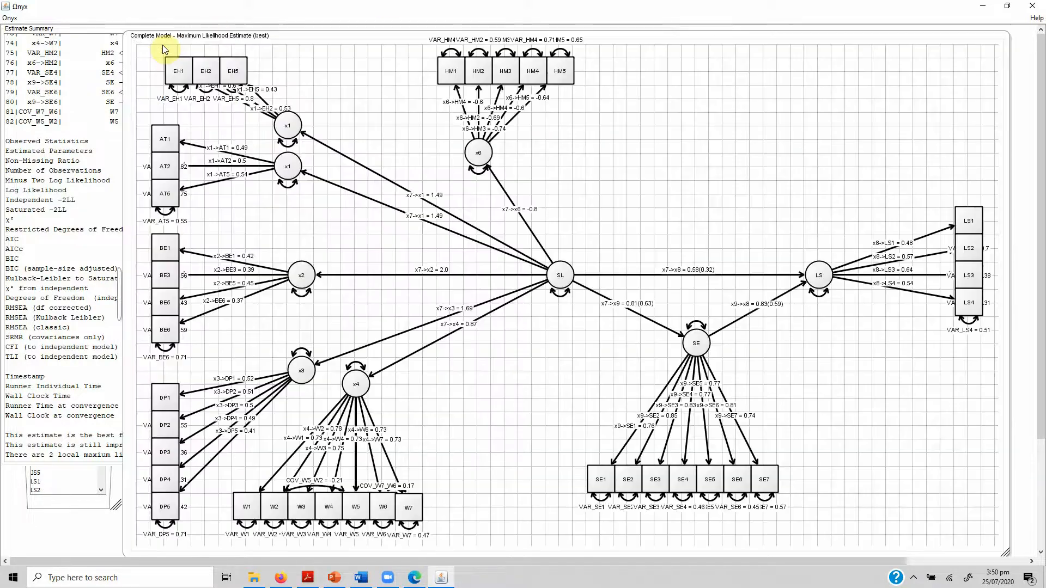
right_click(395, 43)
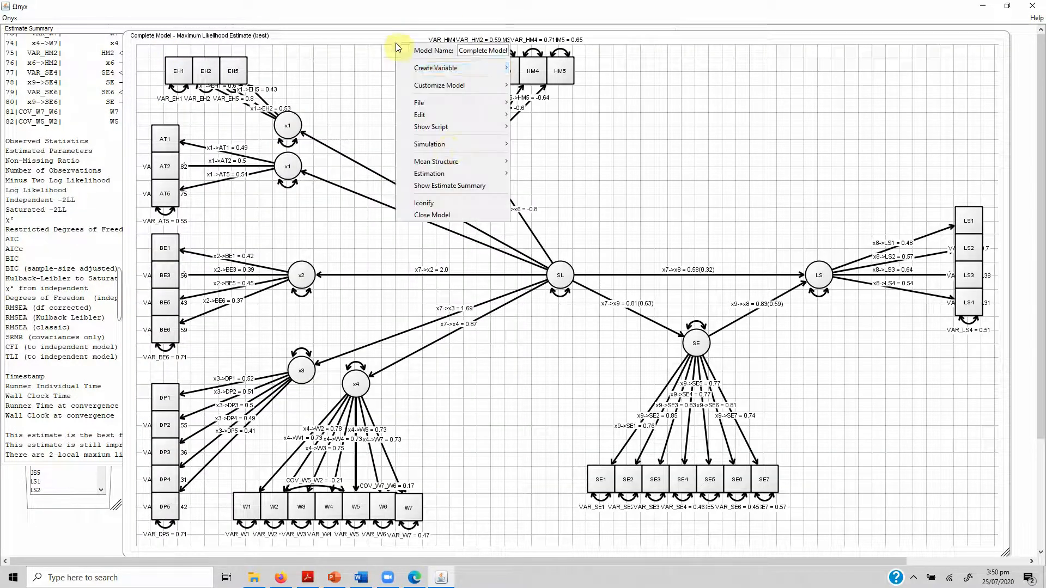
left_click(447, 205)
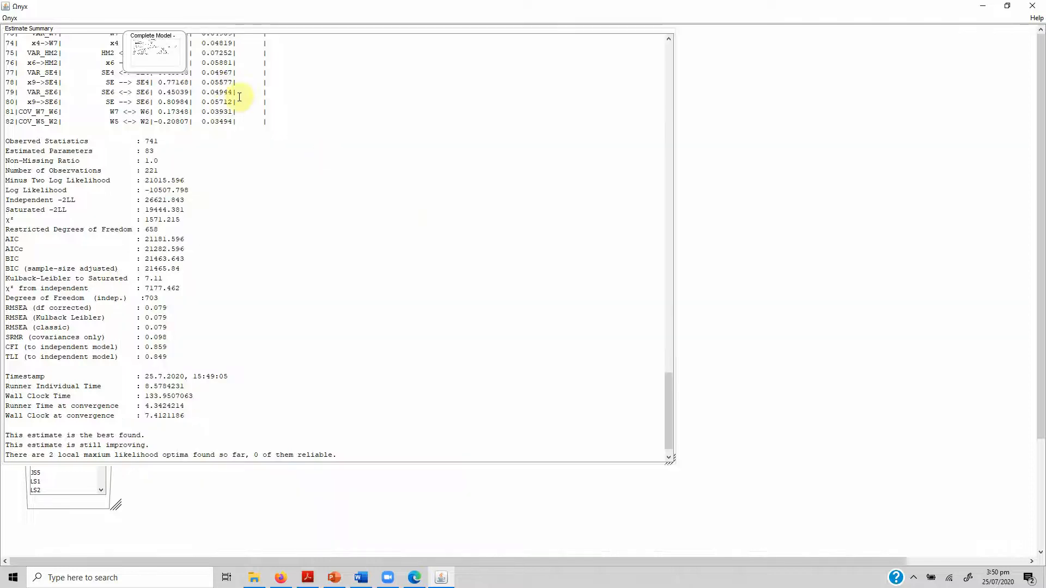
double_click(140, 50)
Close the Complete Model.
right_click(315, 41)
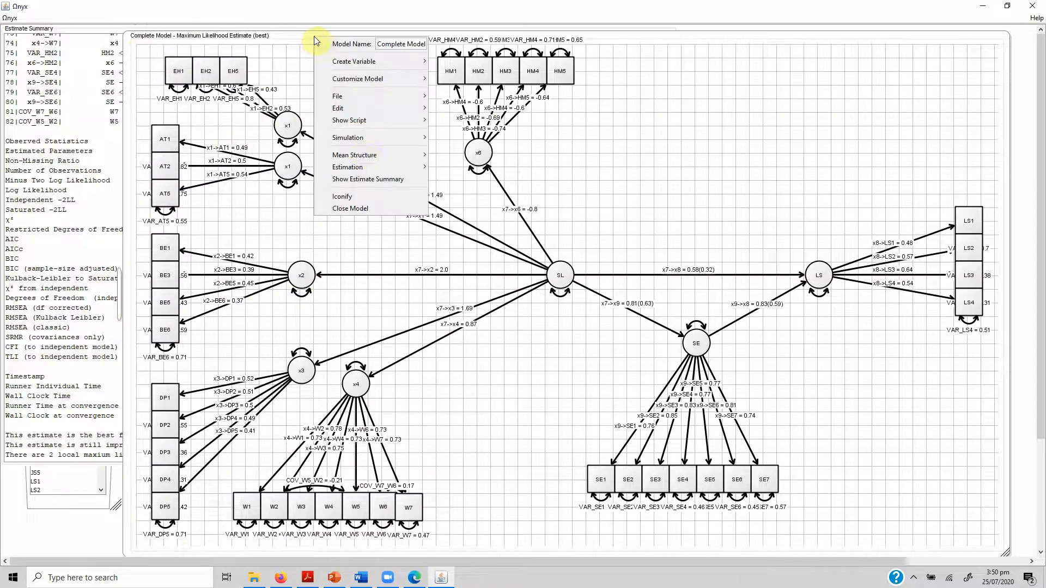
left_click(370, 207)
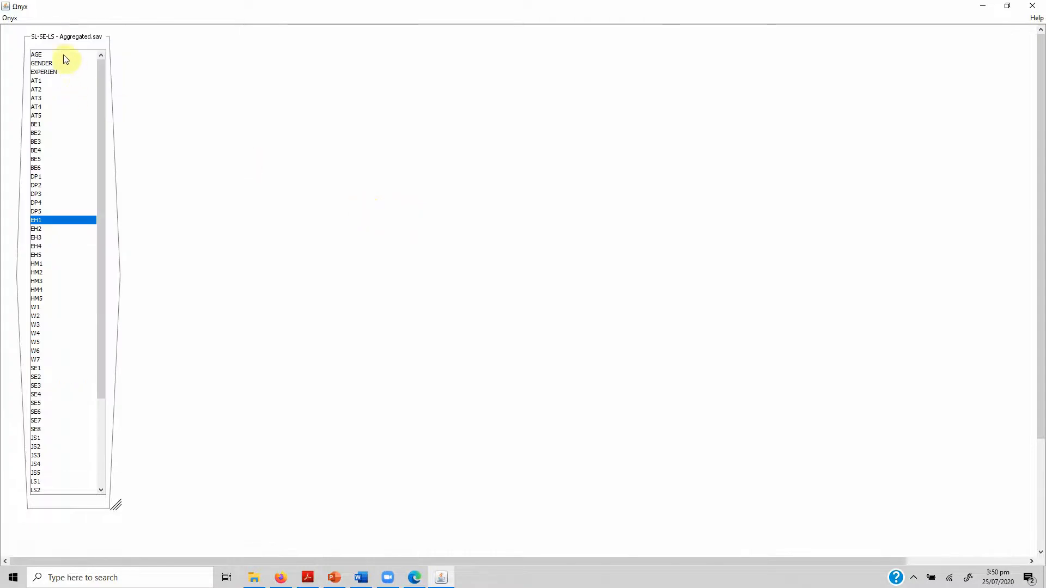
Look through the saved model and data files offered for loading, and leave without loading any.
left_click(11, 19)
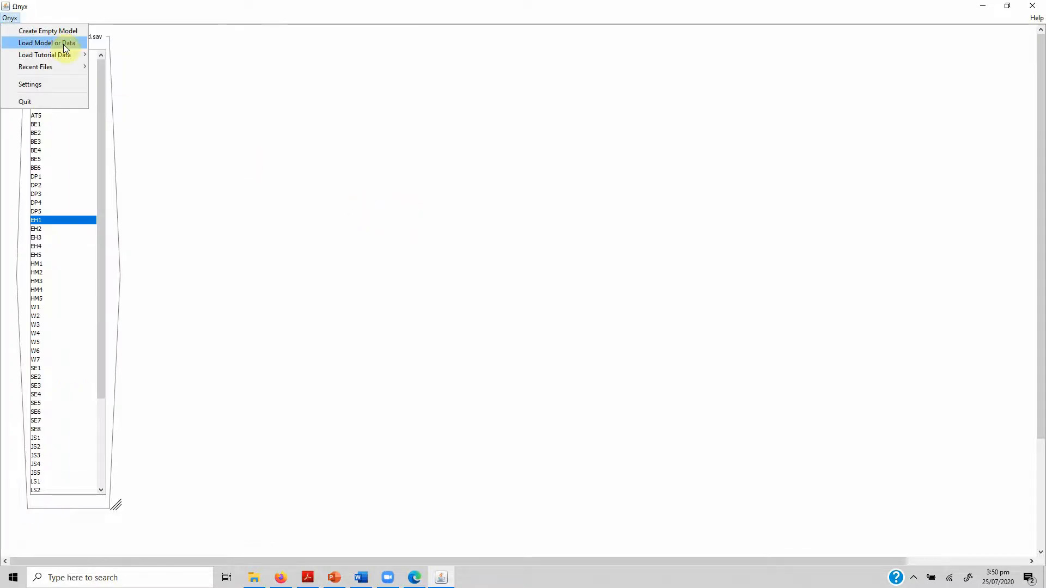
left_click(63, 43)
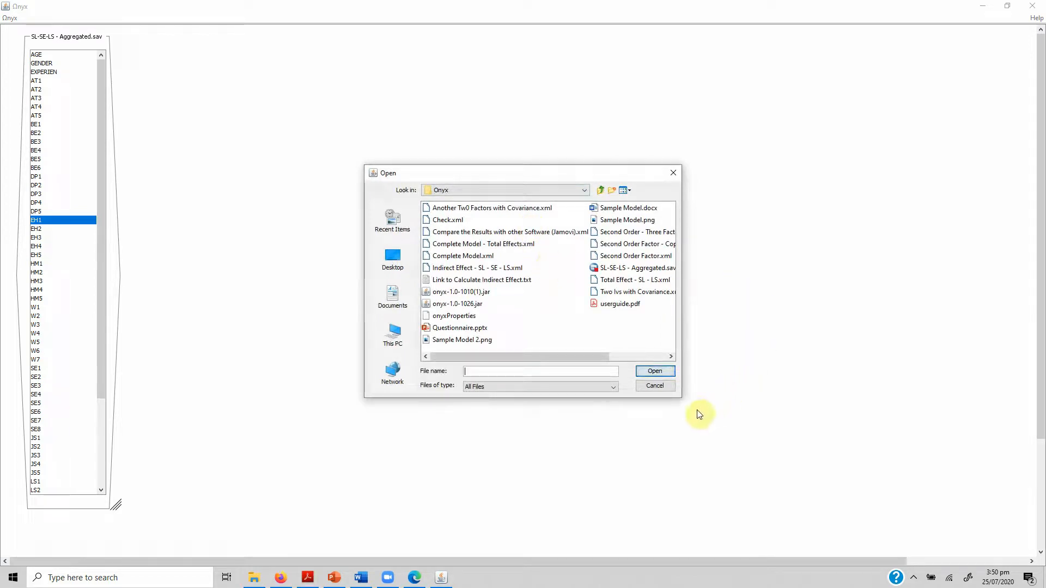
left_click_drag(681, 399, 875, 457)
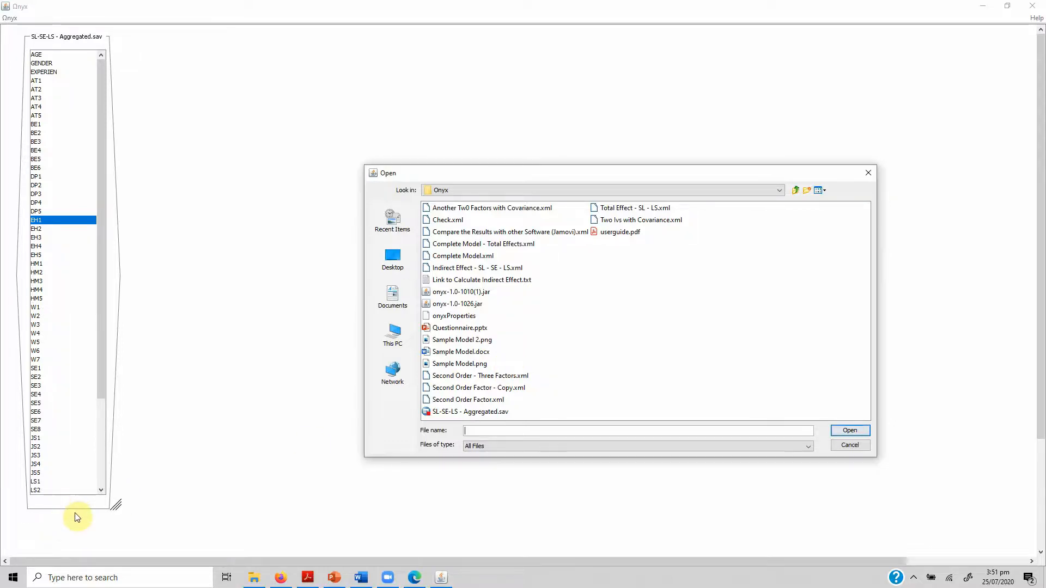
left_click(856, 445)
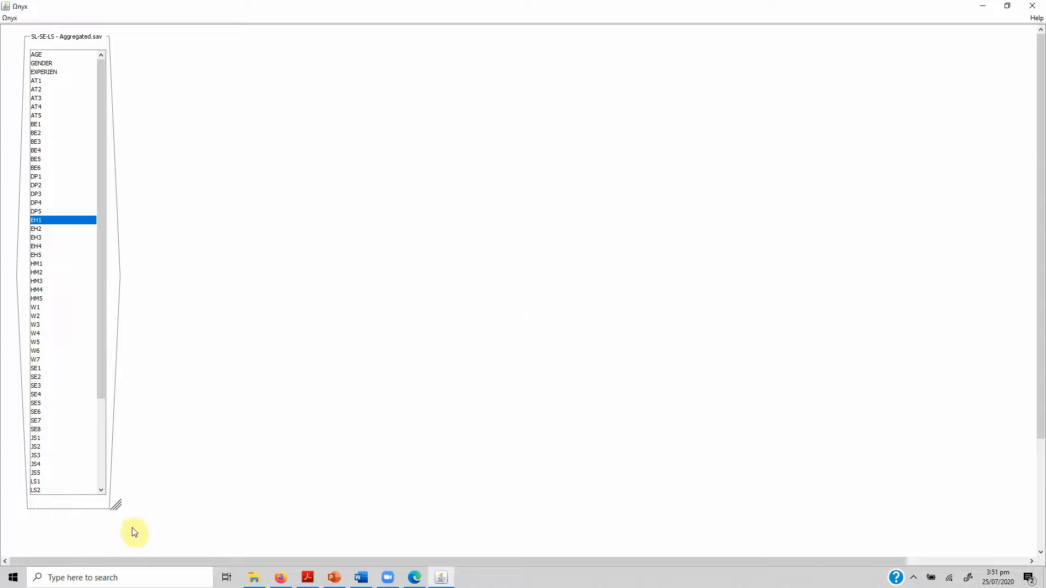
Examine the options for sending the SL-SE-LS - Aggregated.sav dataset to a model.
right_click(66, 505)
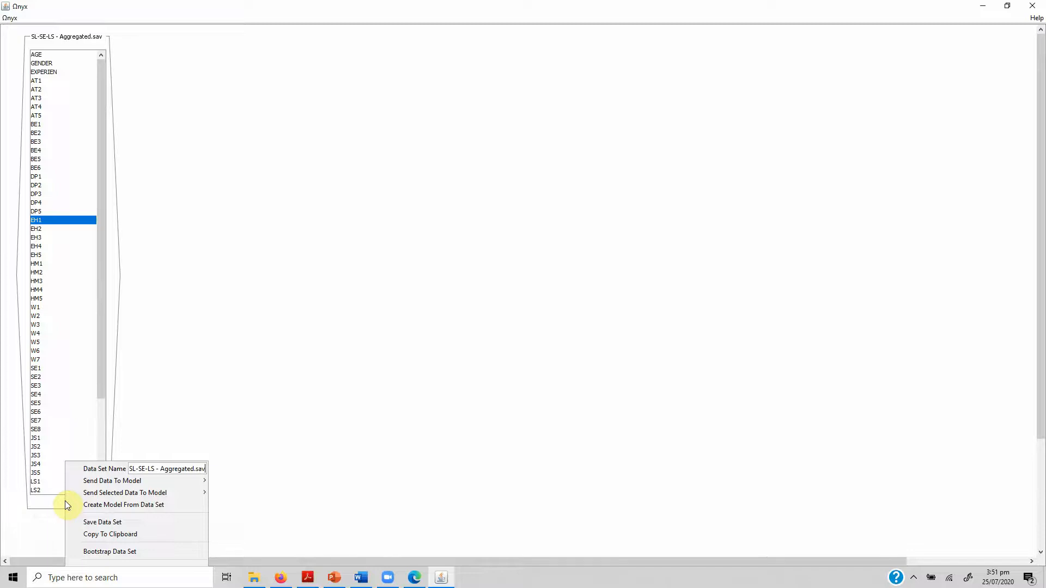
left_click(60, 501)
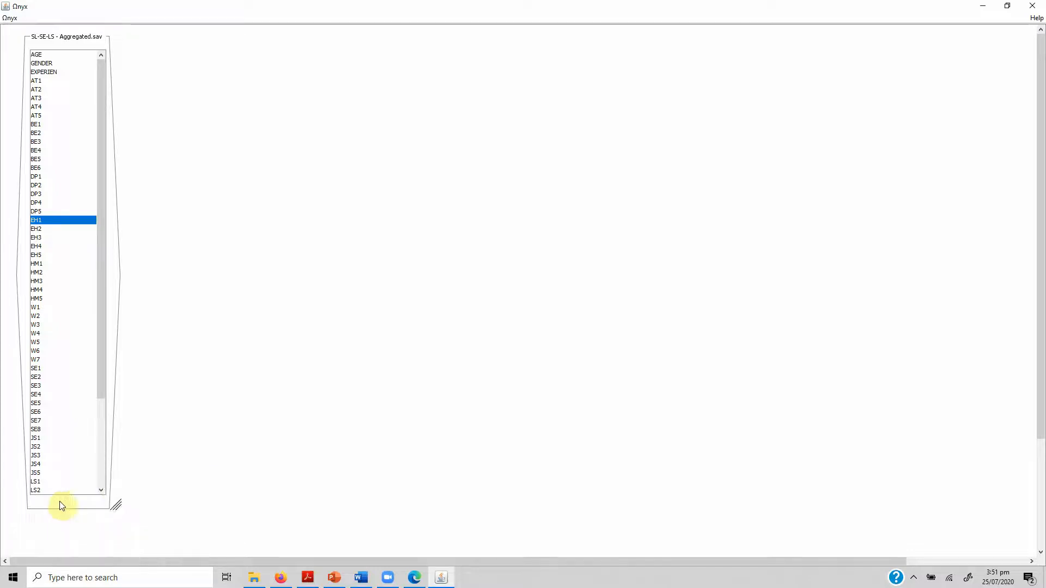
right_click(59, 501)
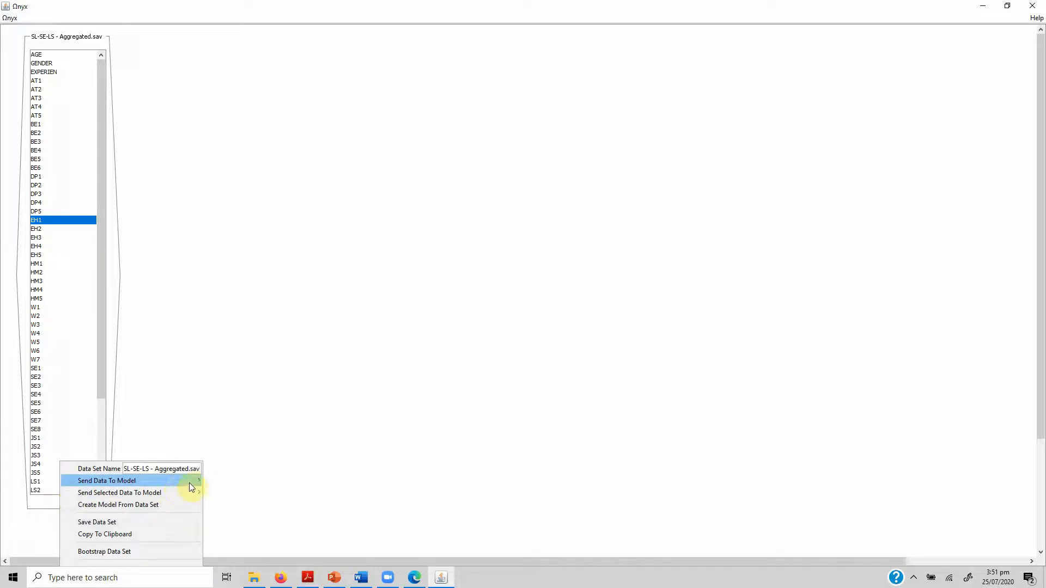
left_click(286, 255)
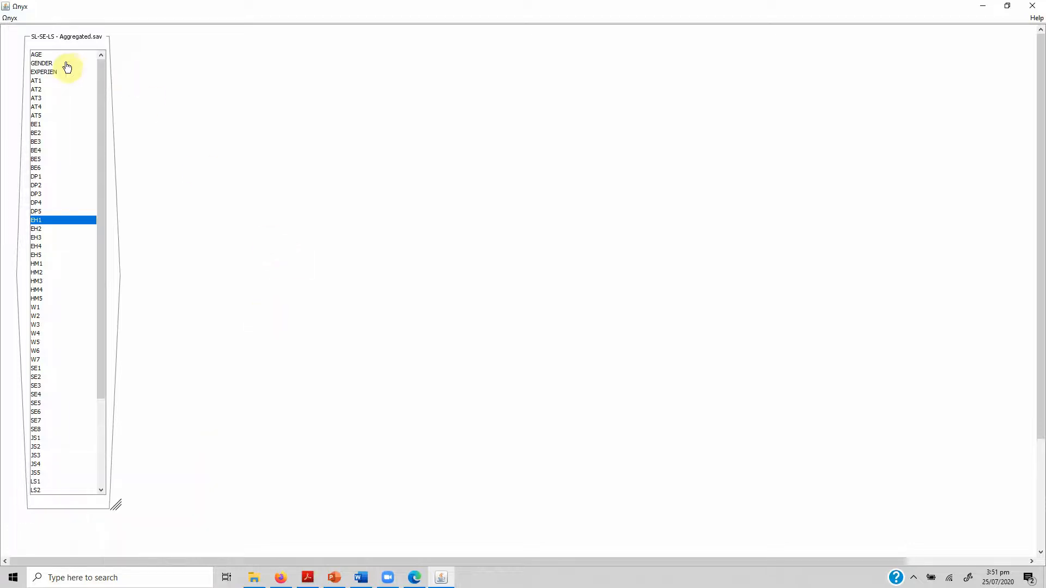
Load the saved model Second Order Factor.xml from the Onyx folder.
left_click(11, 18)
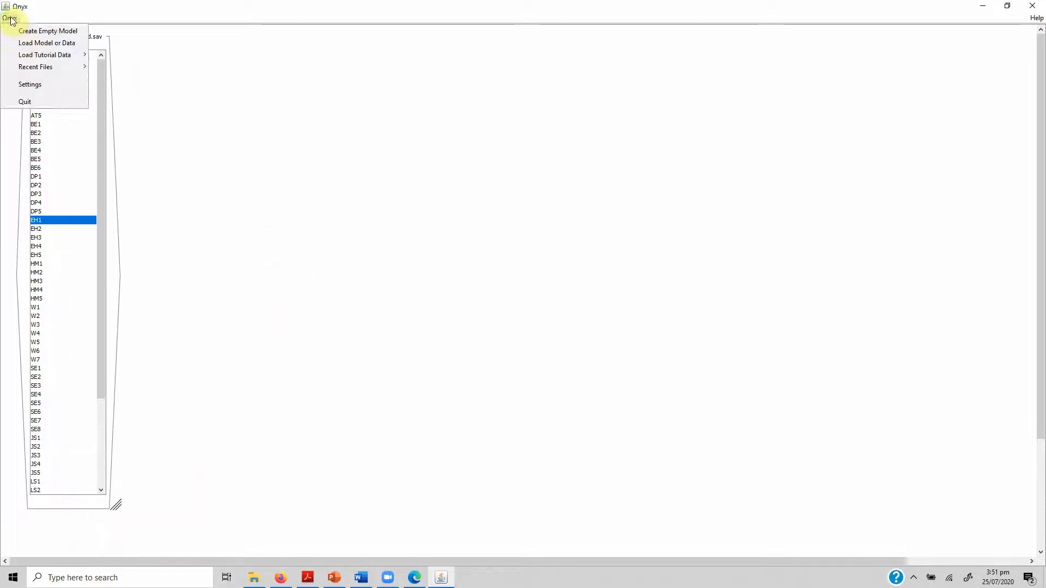
left_click(57, 43)
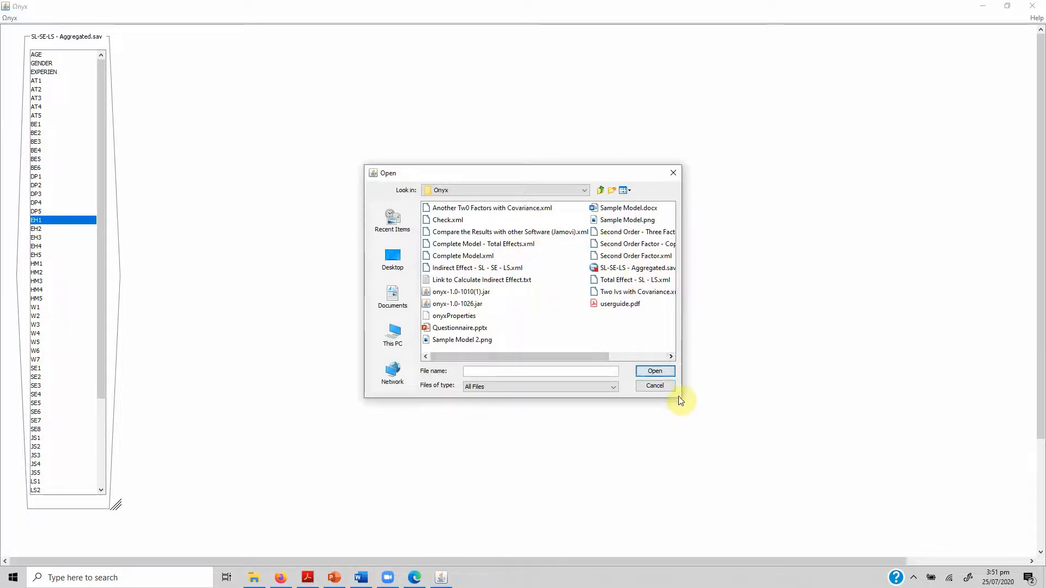
left_click_drag(682, 398, 926, 426)
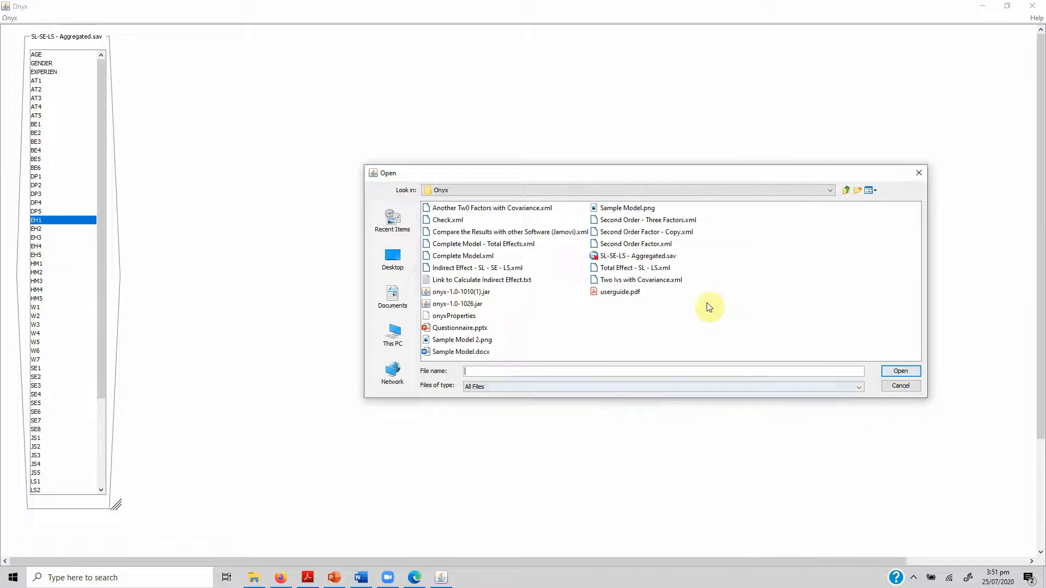
double_click(650, 246)
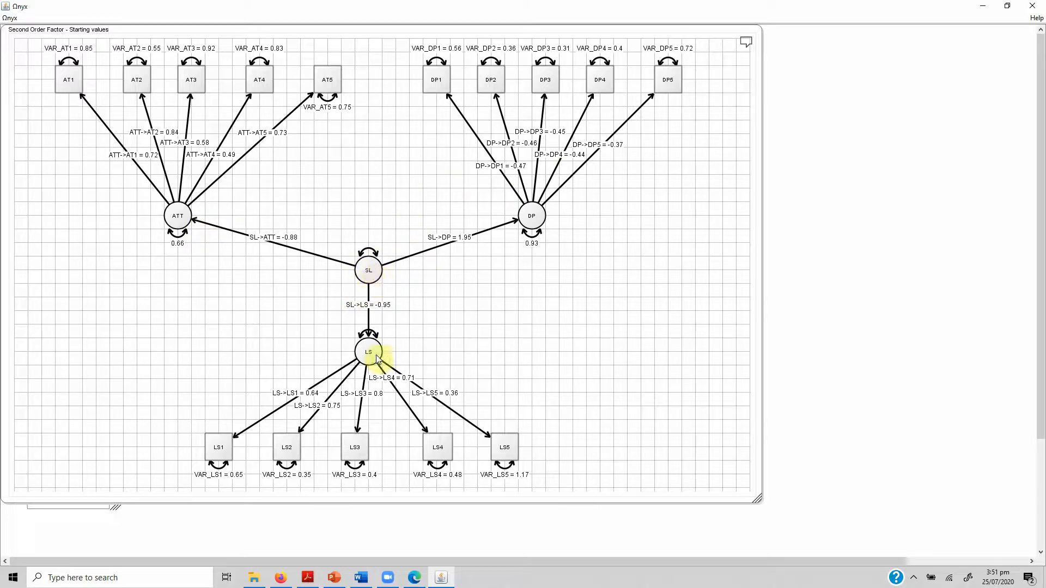
Delete the latent variable LS and its indicators LS1 to LS5 from the Second Order Factor model.
mouse_move(377, 359)
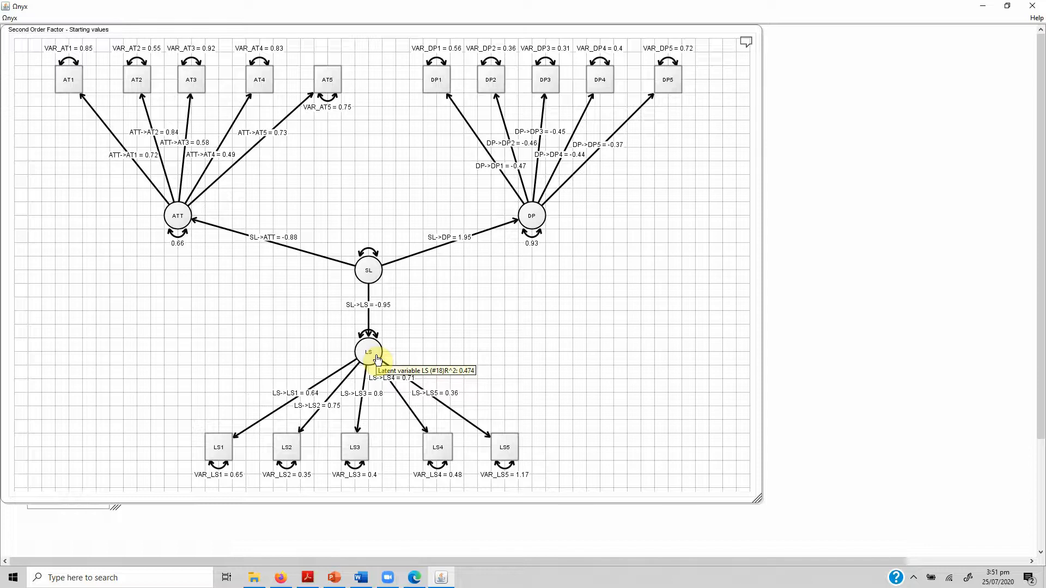
left_click(369, 348)
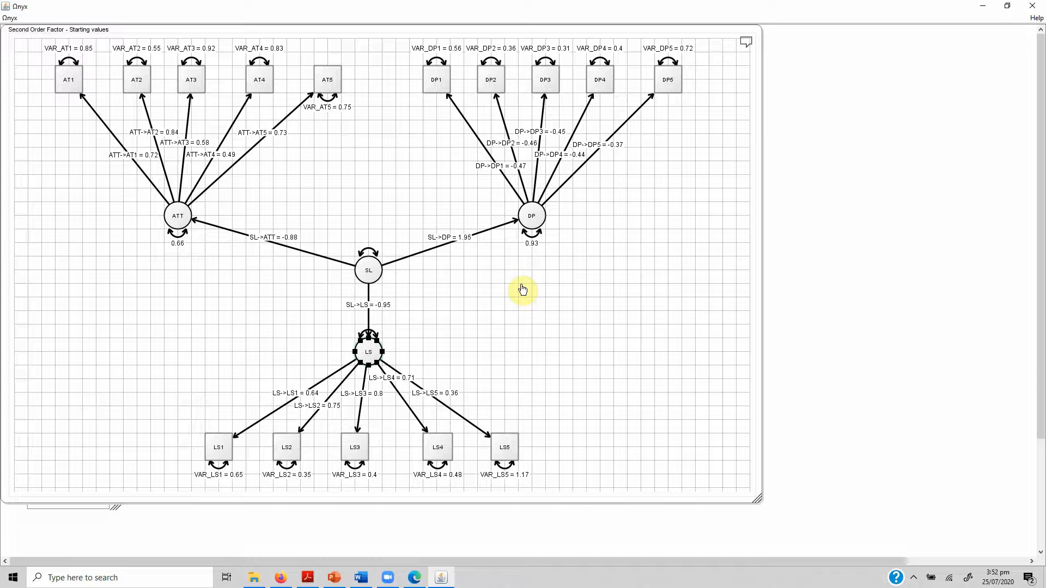
key("Delete")
left_click_drag(153, 408, 593, 490)
key("Delete")
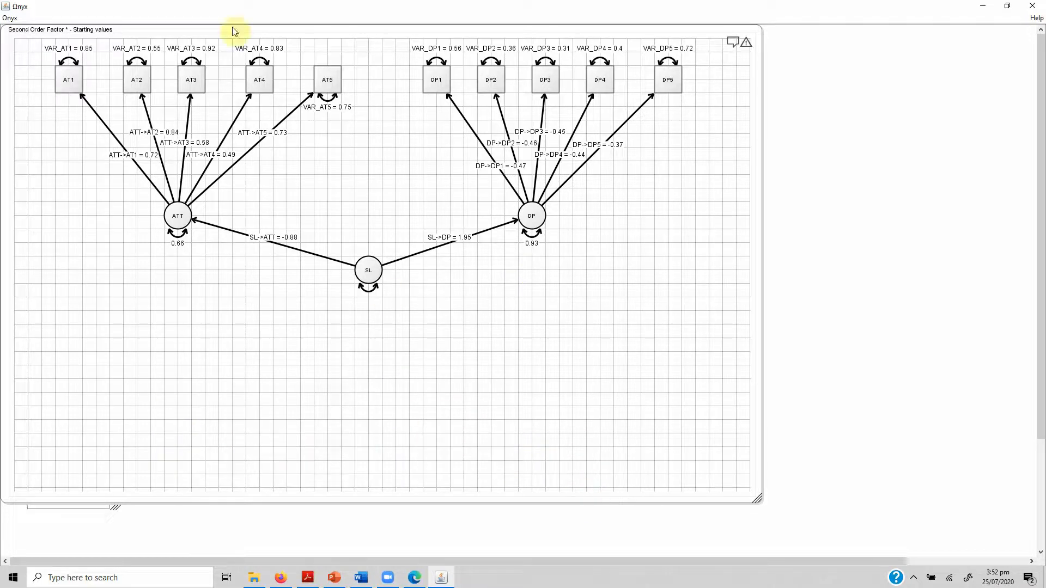
Move the Second Order Factor model clear of the dataset's variable list.
left_click_drag(209, 41, 479, 57)
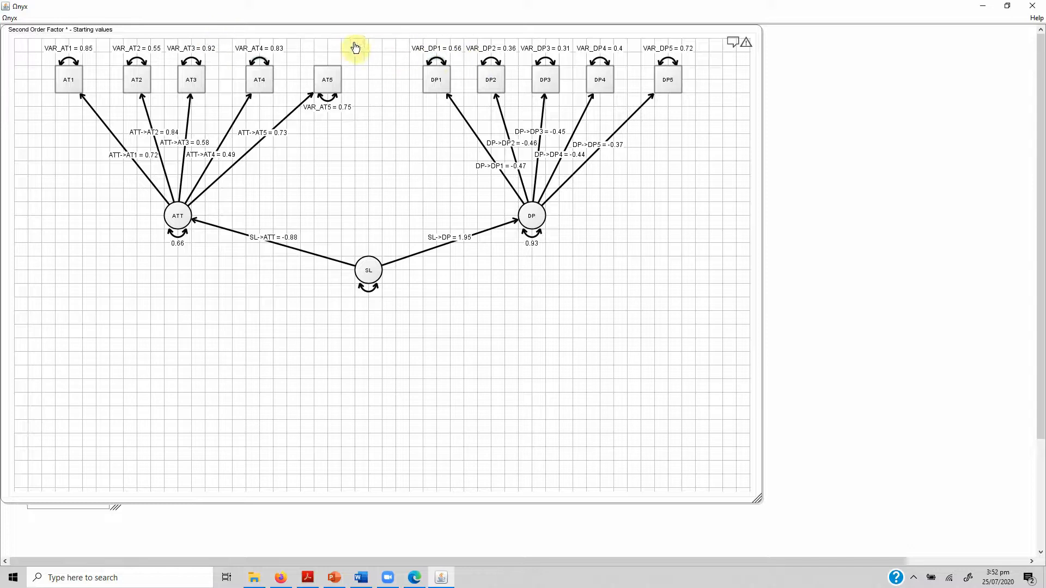
left_click_drag(348, 35, 561, 52)
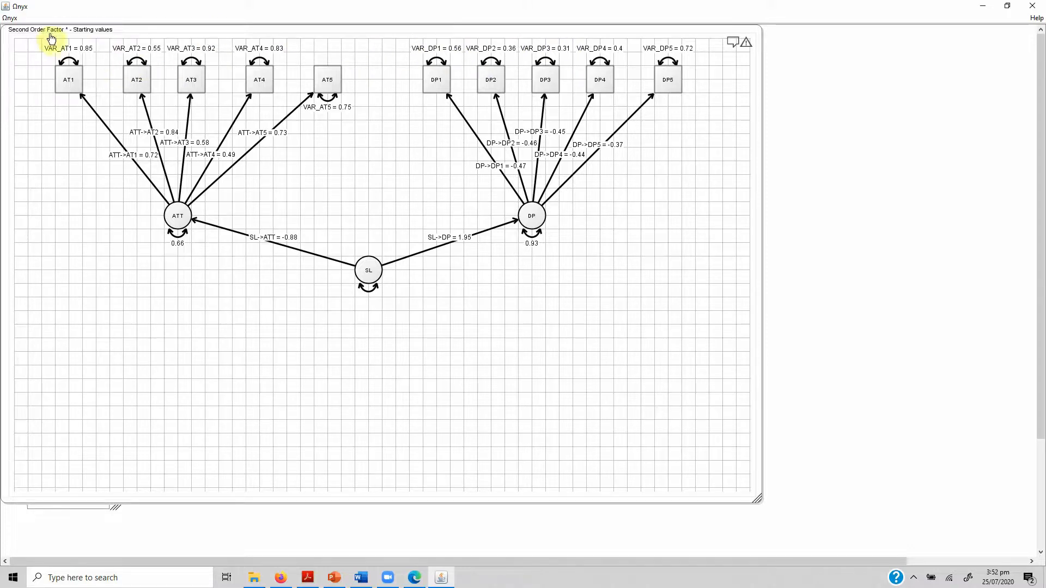
left_click_drag(50, 33, 241, 60)
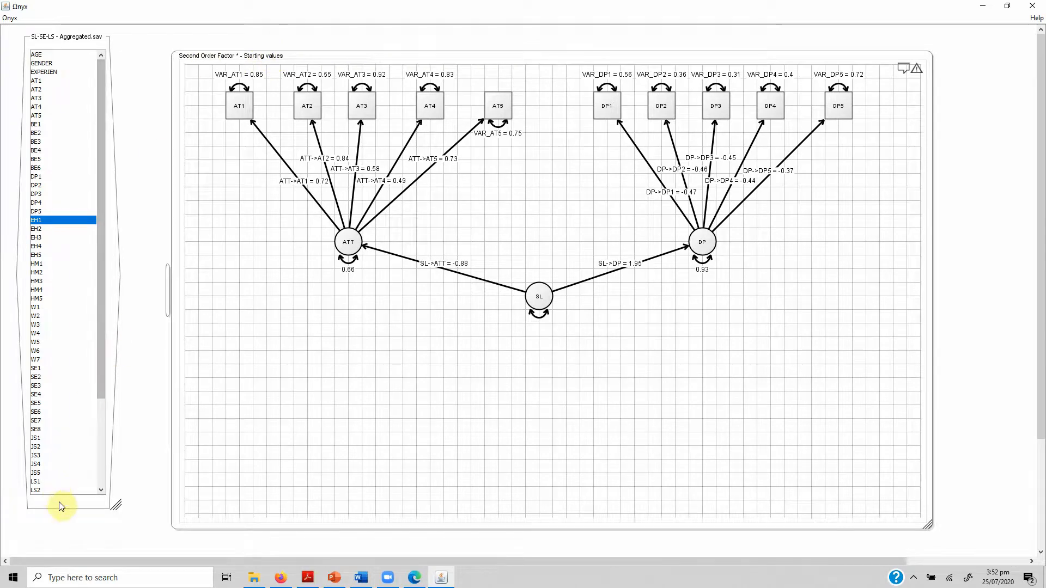
Show the estimate summary of Second Order Factor and send the SL-SE-LS - Aggregated.sav data to this model.
right_click(311, 448)
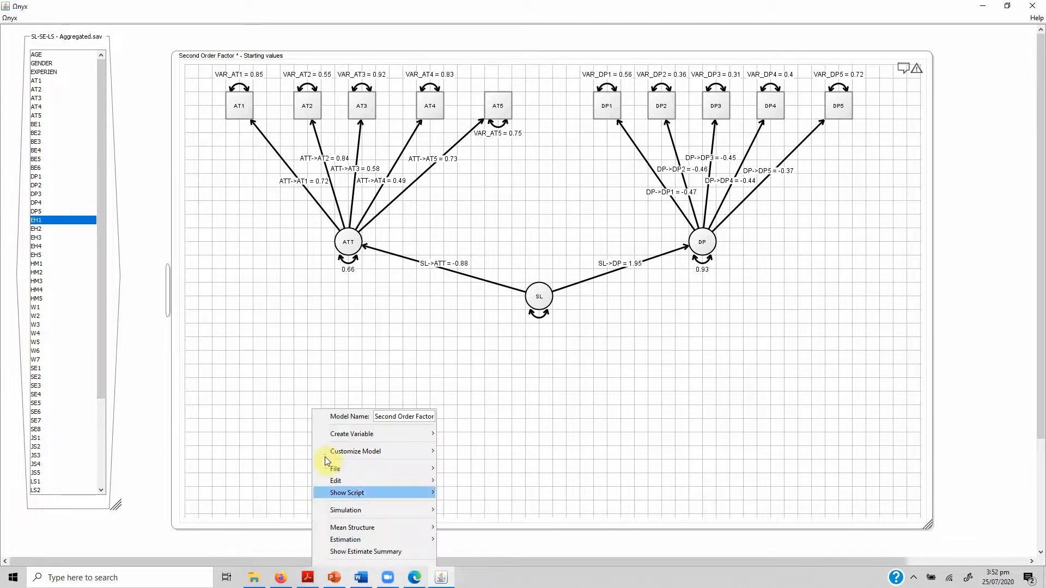
left_click(381, 552)
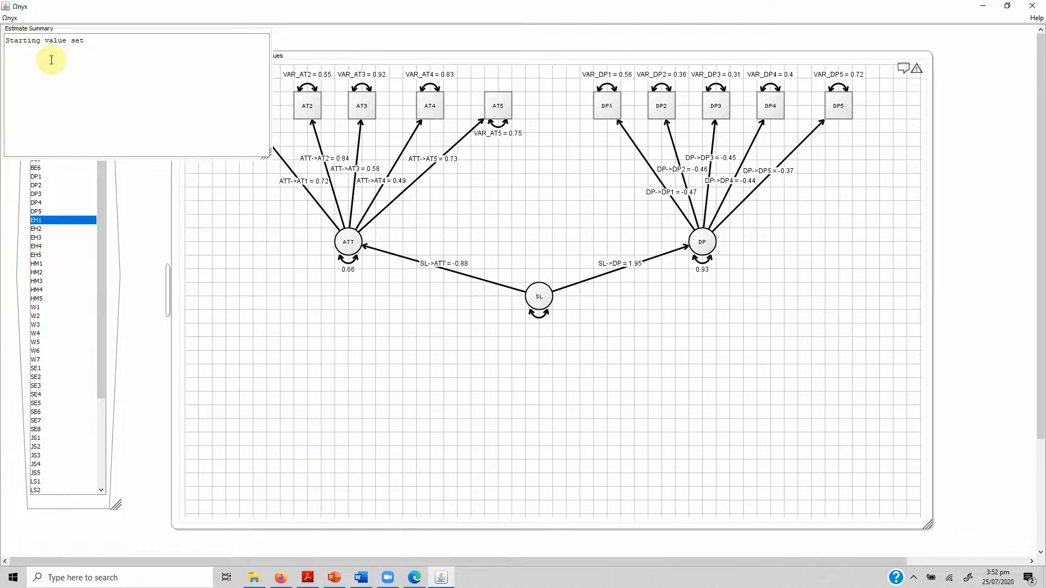
right_click(91, 507)
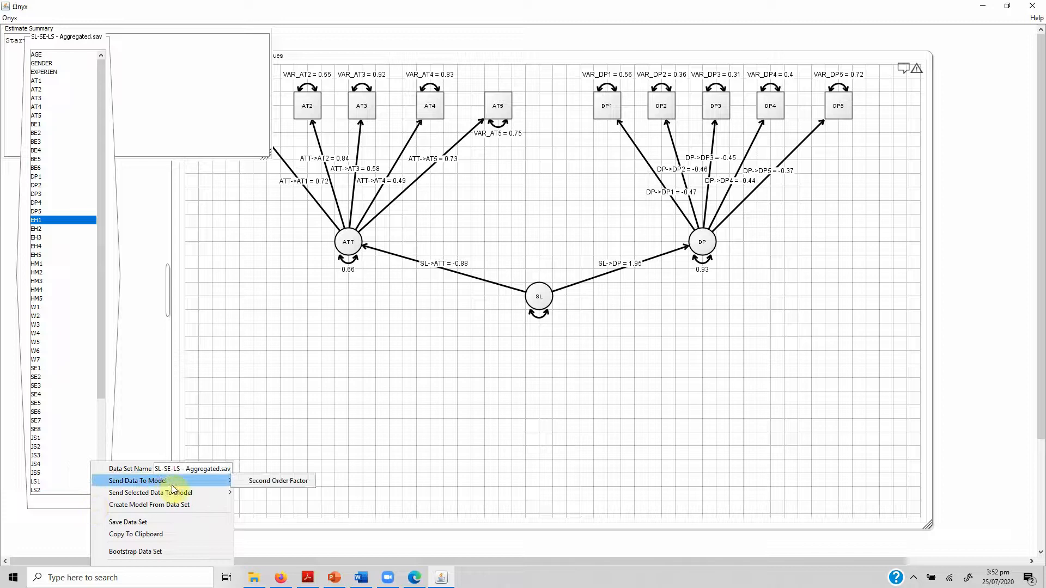
left_click(259, 484)
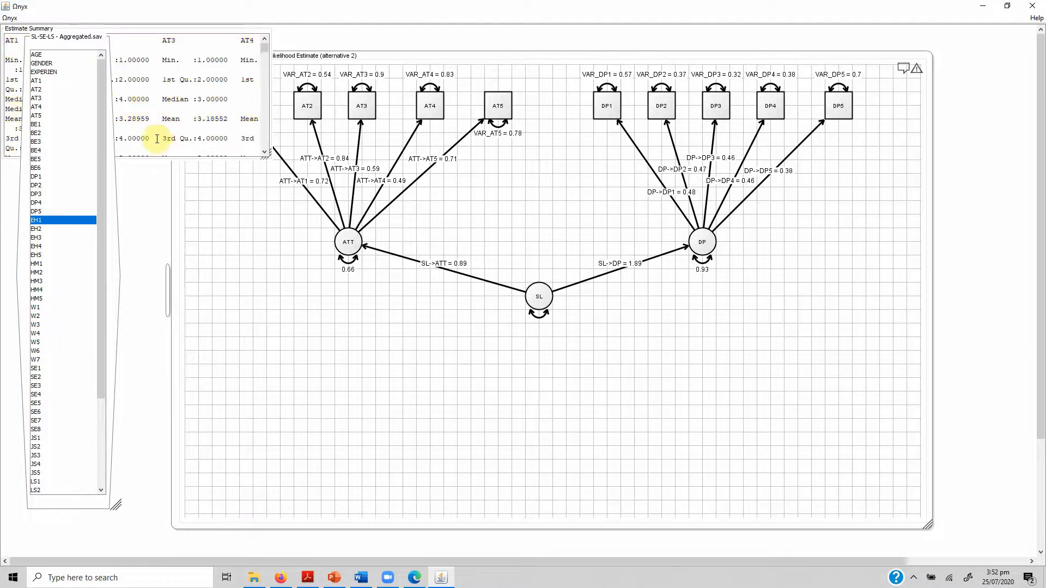
Enlarge the estimate summary beside the variable list and examine its descriptive and fit statistics.
left_click_drag(153, 37, 291, 78)
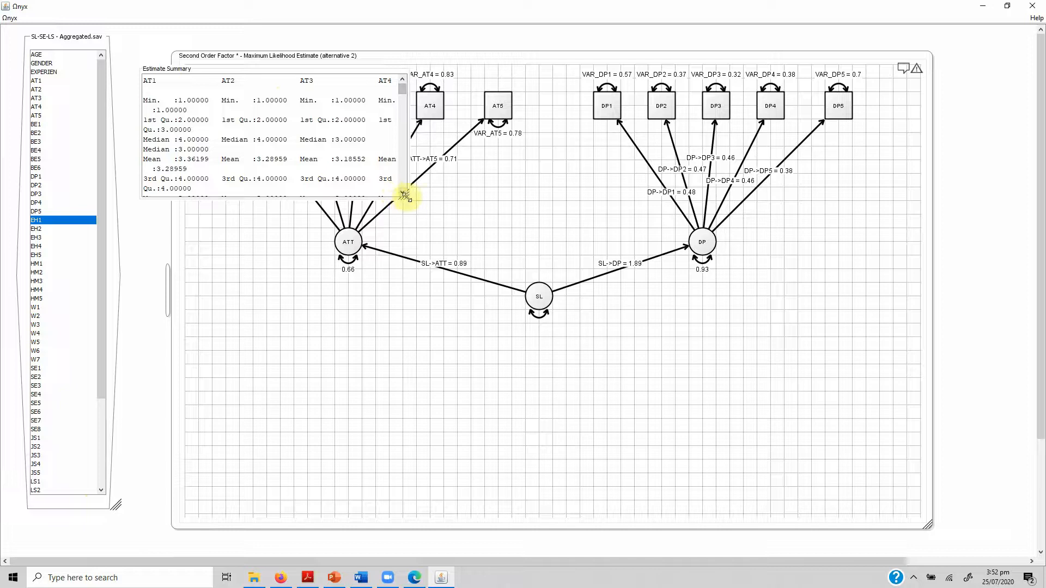
left_click_drag(405, 197, 592, 397)
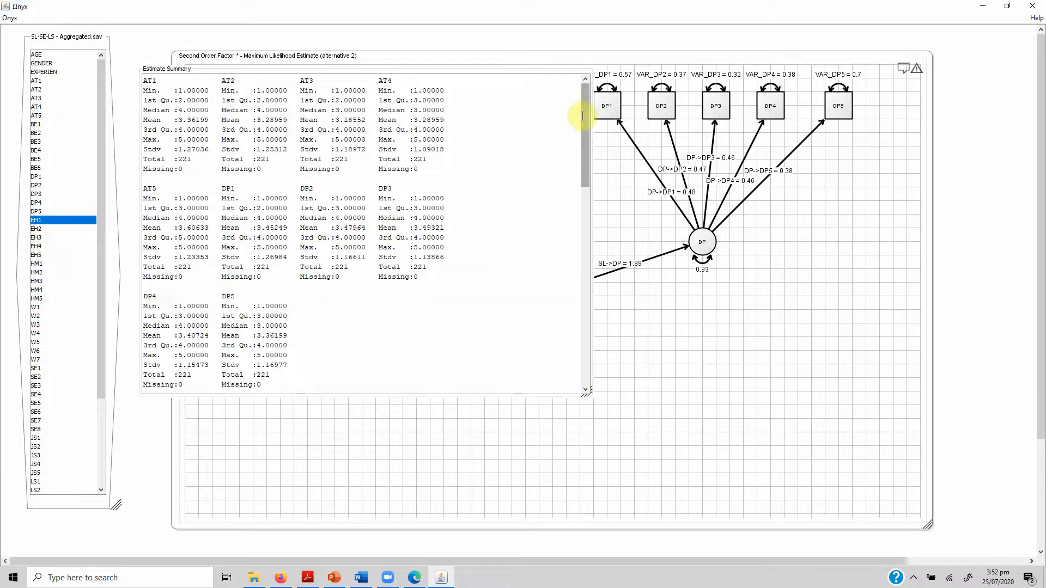
left_click_drag(586, 144, 597, 305)
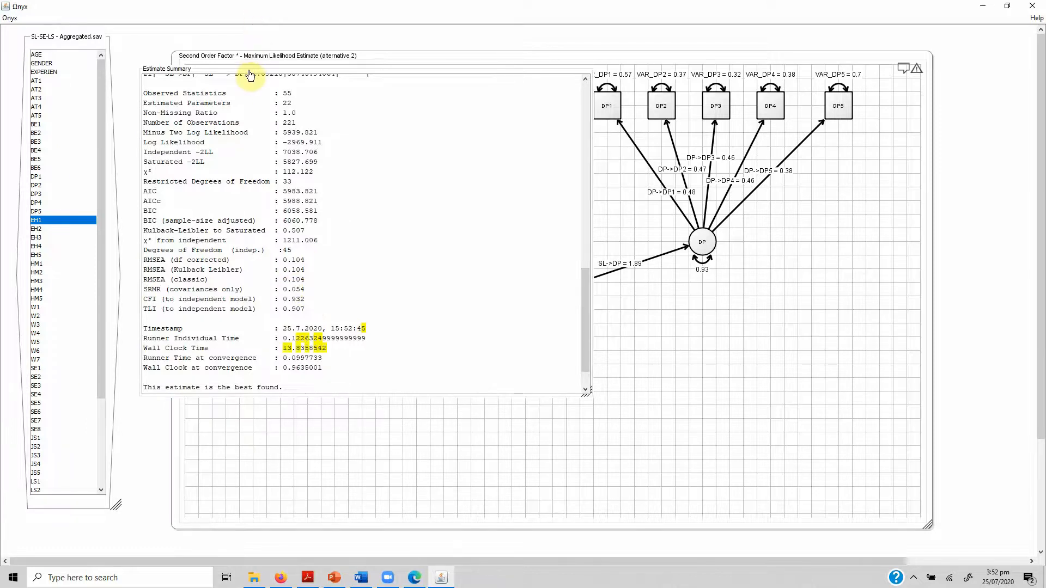
Move the estimate summary out of the way so the ATT, DP and SL paths are uncovered.
left_click_drag(252, 71, 118, 53)
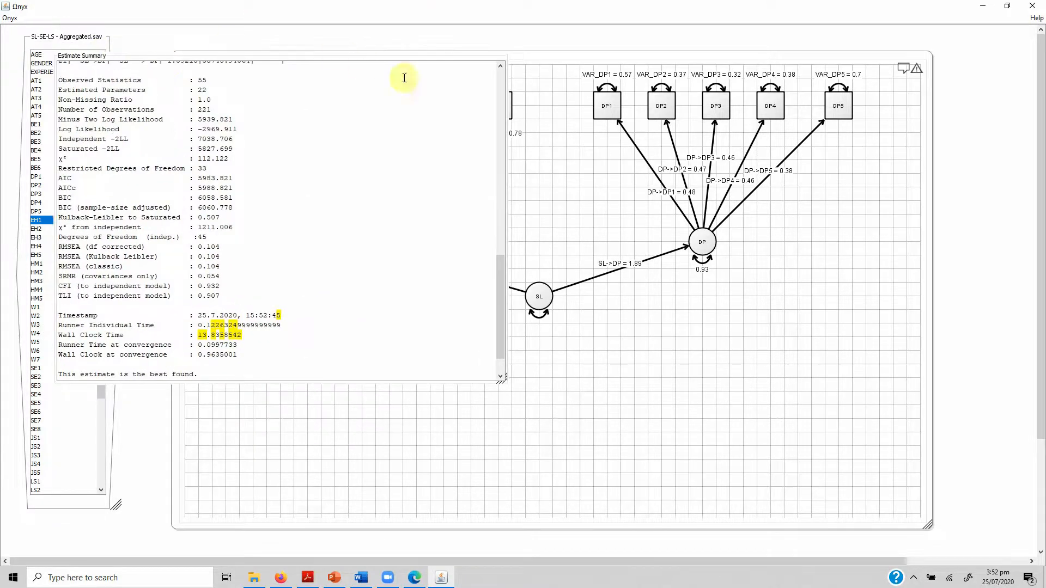
left_click_drag(325, 59, 857, 154)
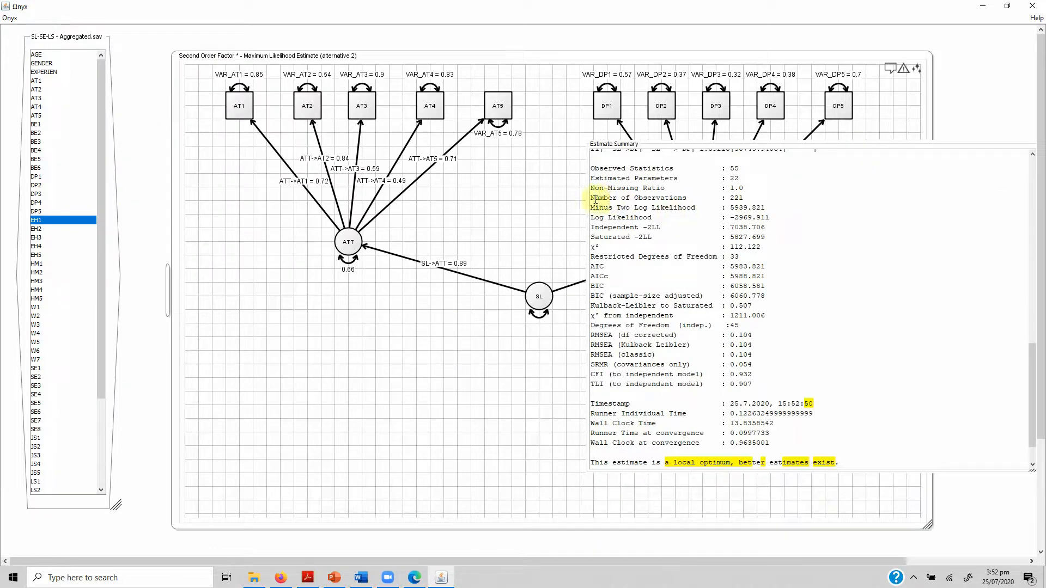
left_click_drag(601, 147, 780, 223)
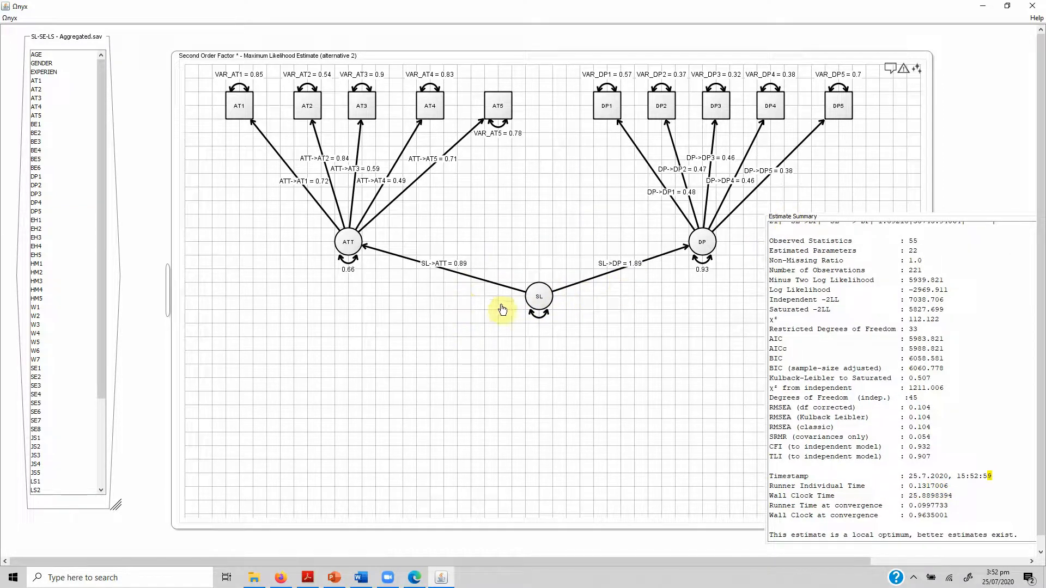
Delete the second-order factor SL and add a covariance path between ATT and DP.
left_click(539, 300)
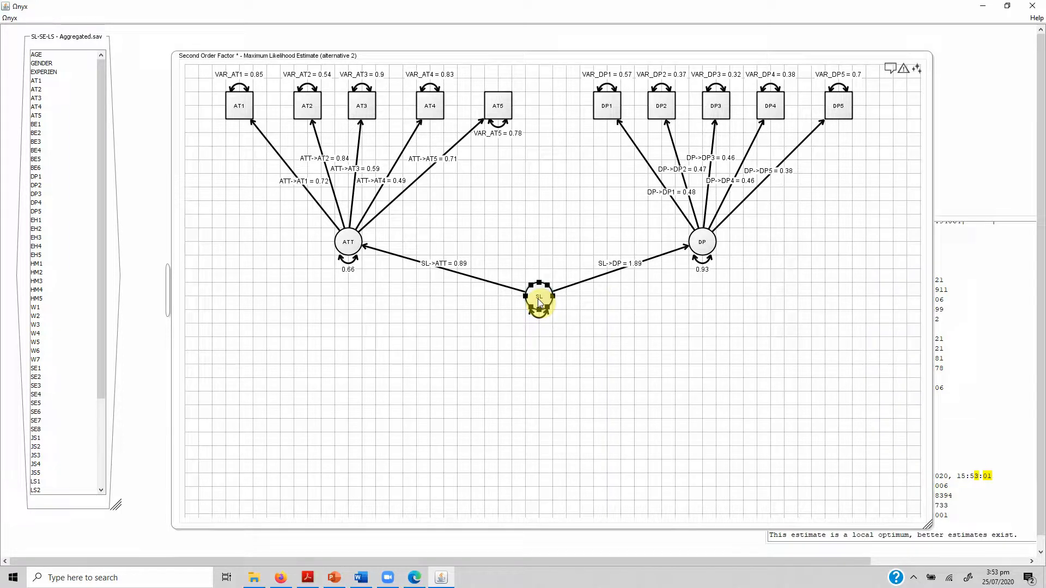
key("Delete")
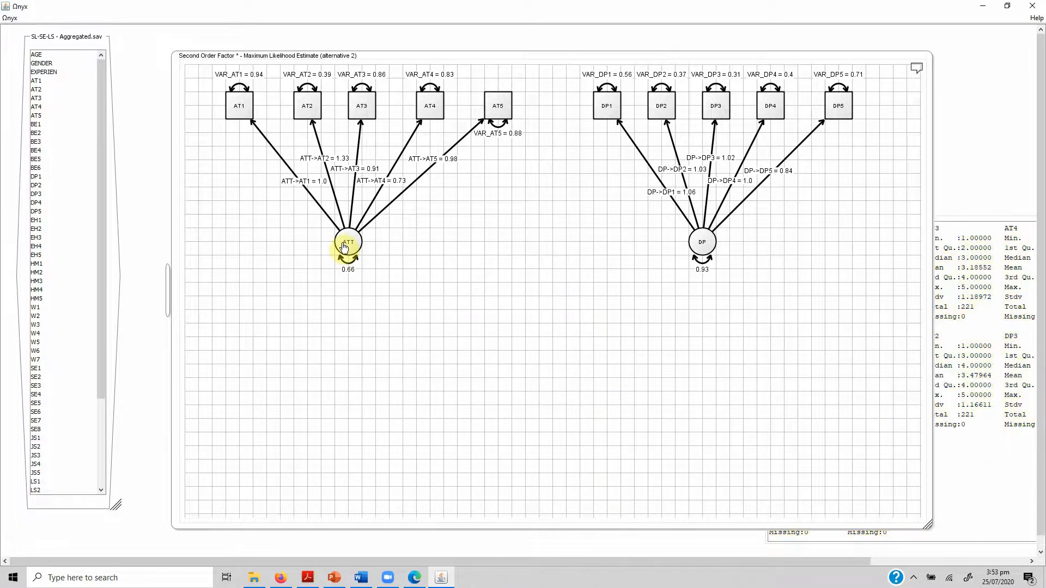
right_click(344, 248)
mouse_move(384, 262)
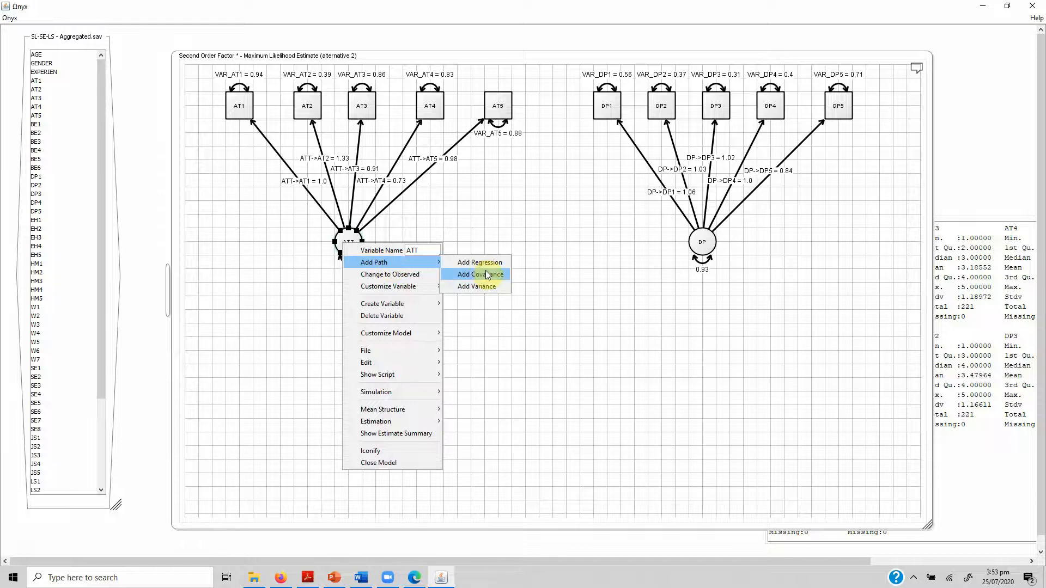
left_click(487, 274)
left_click(703, 242)
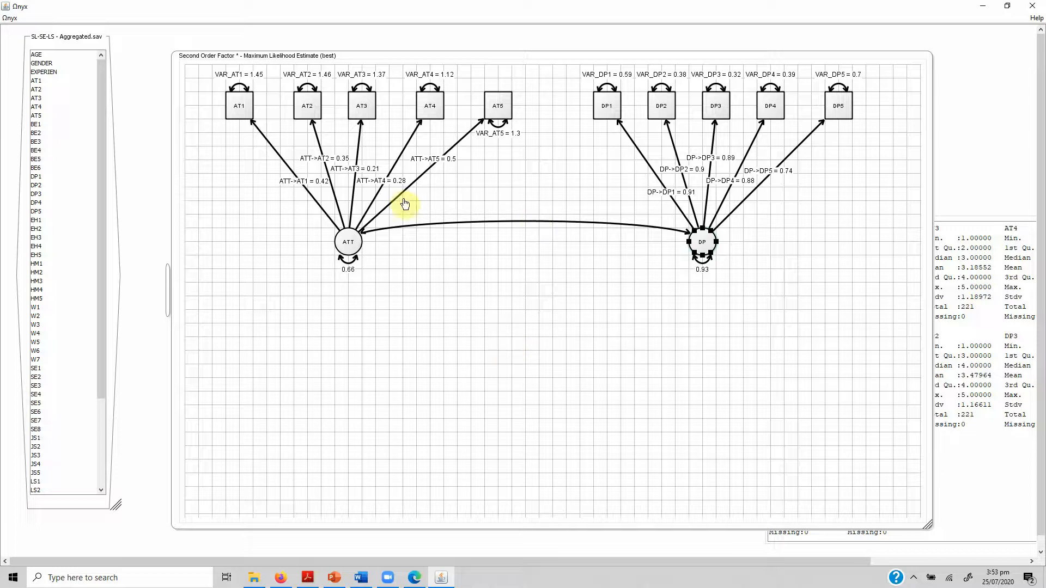
Open the Average Variance Extracted - Validity Calculator and Composite Reliability Calculator workbooks from the Webinar - Scale Development and Validation folder in YouTube Videos.
left_click(254, 580)
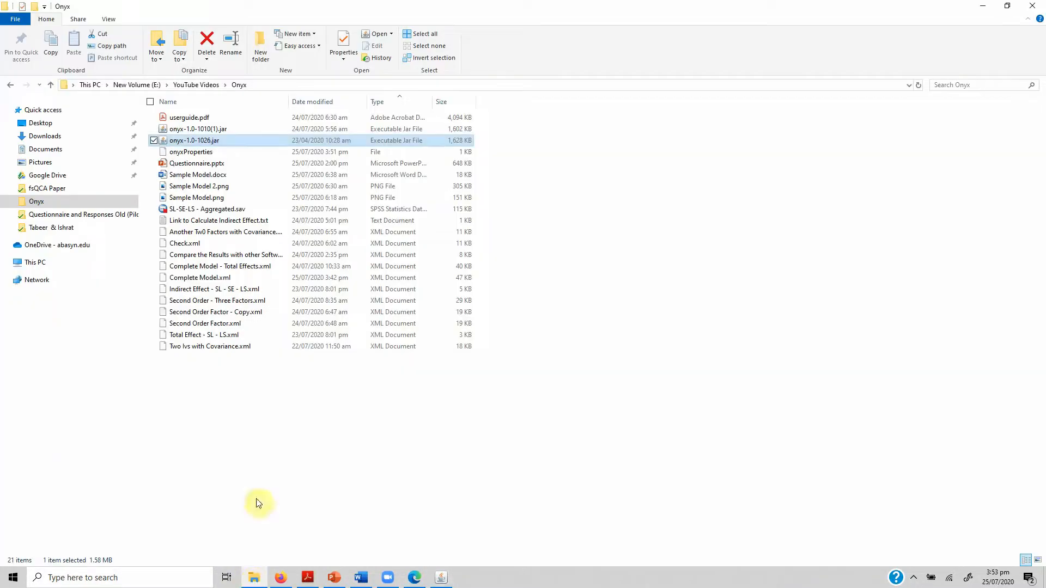
left_click(142, 88)
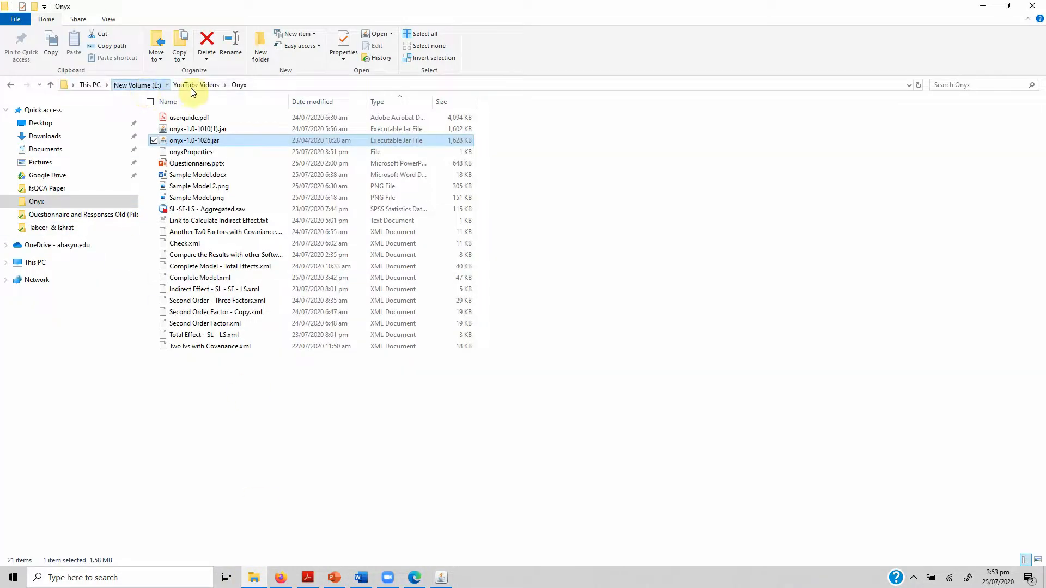
left_click(192, 87)
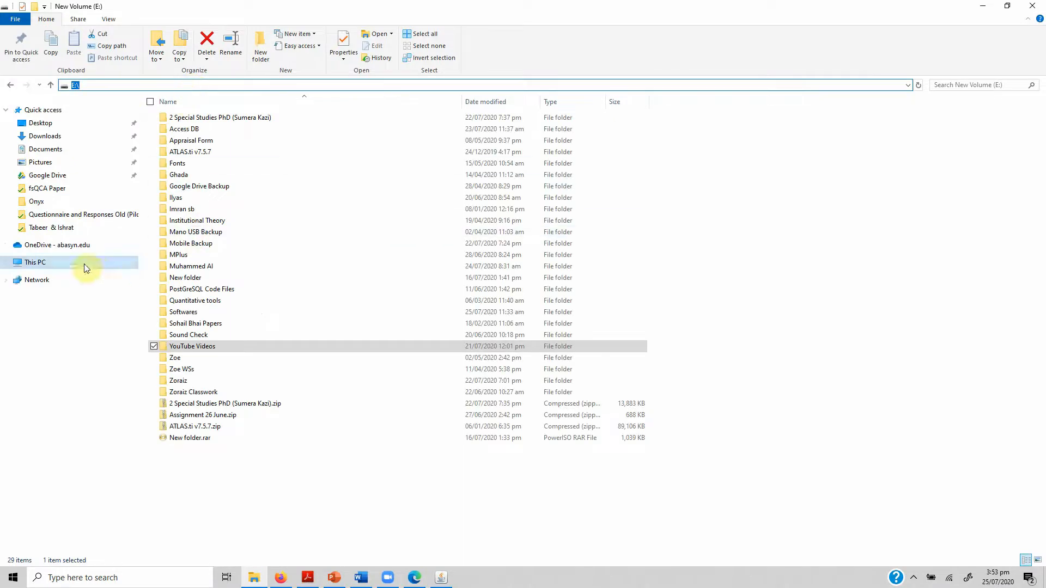
double_click(172, 347)
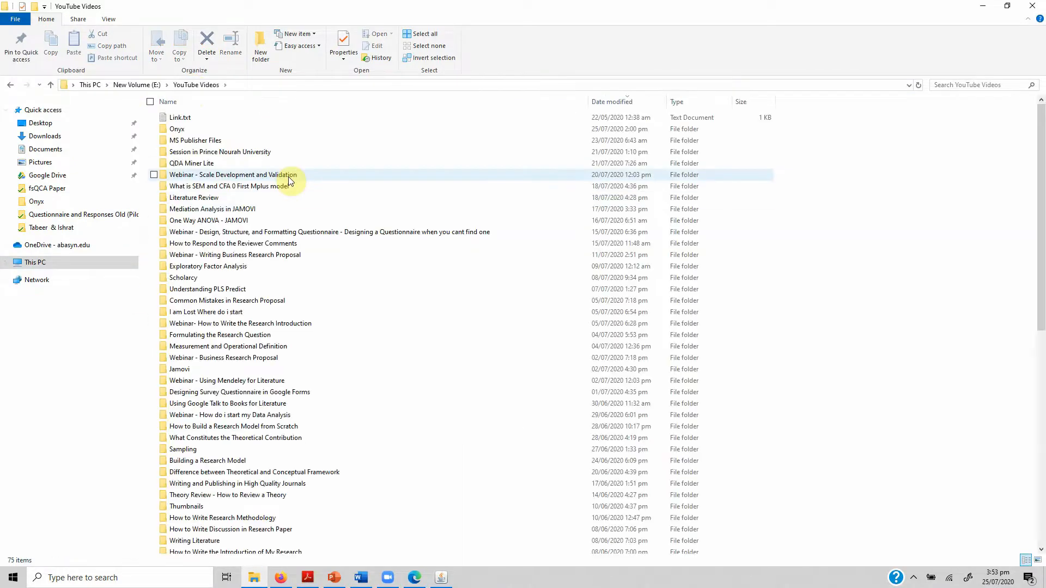
double_click(285, 176)
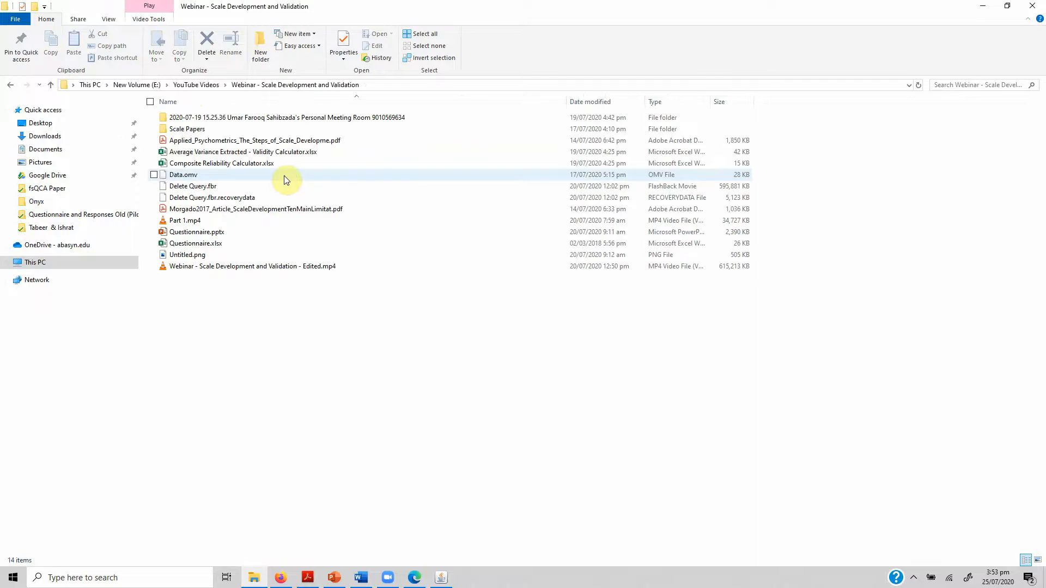
left_click(248, 152)
left_click(245, 165, "ctrl")
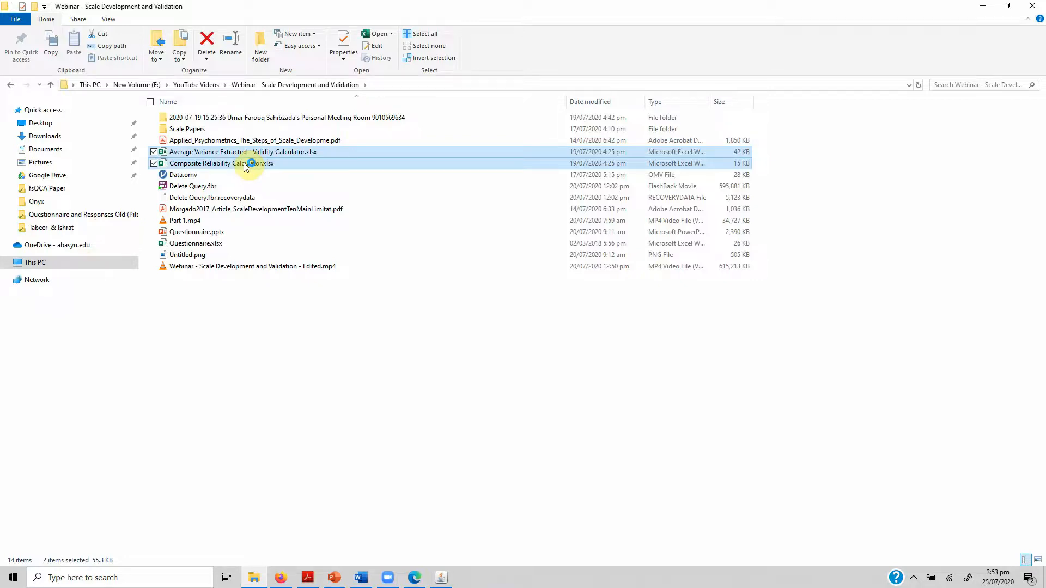
key("Return")
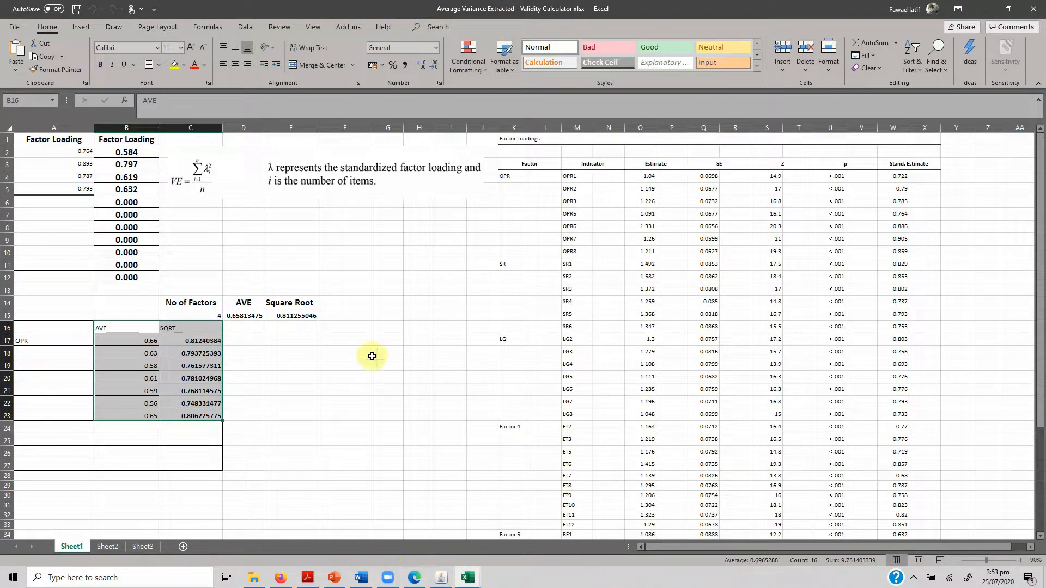
Change the Zoom share to the entire screen and check the live stream page in YouTube Studio.
mouse_move(590, 6)
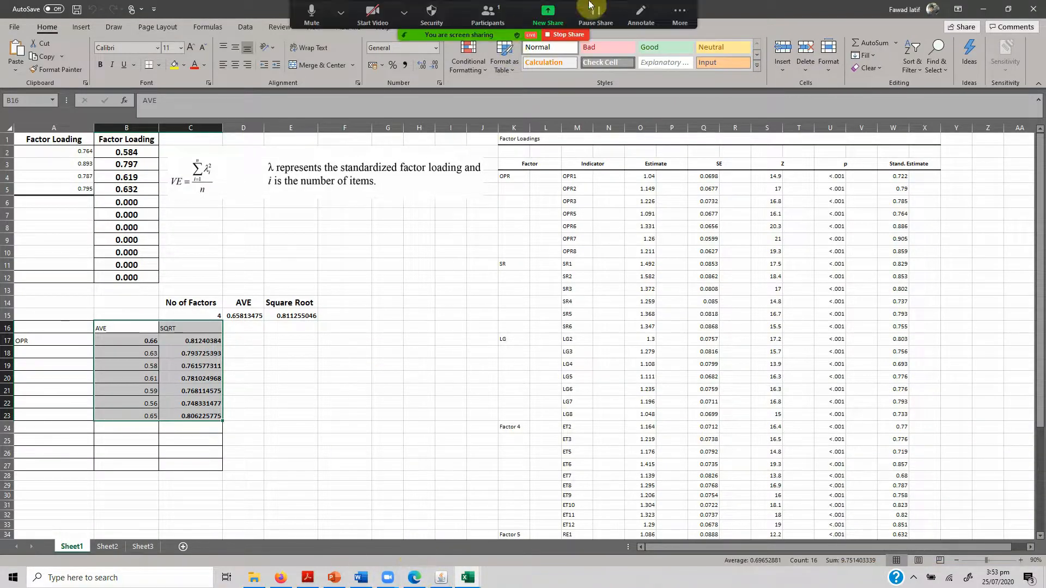
left_click(533, 16)
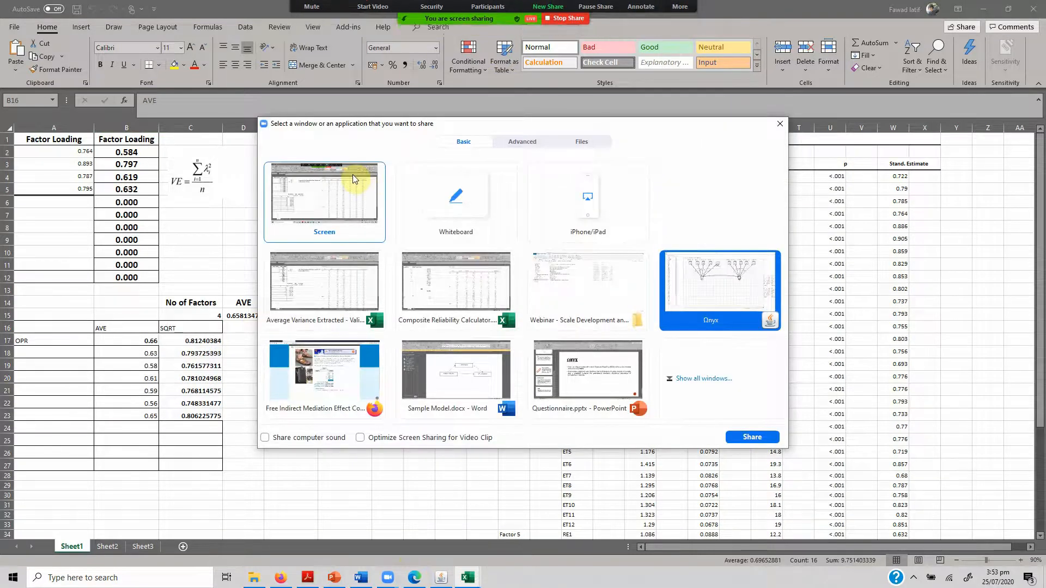
left_click(344, 192)
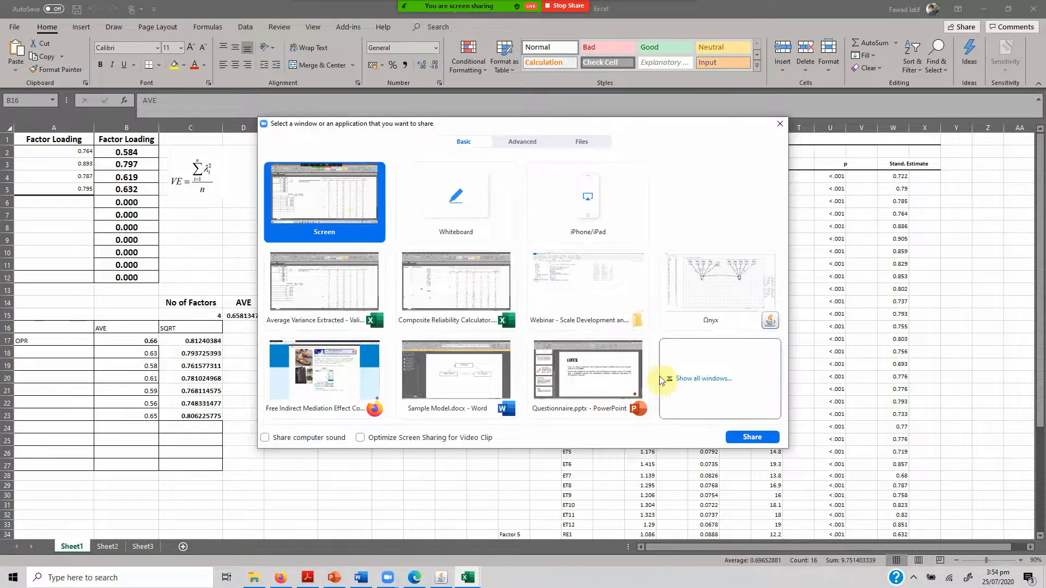
left_click(747, 439)
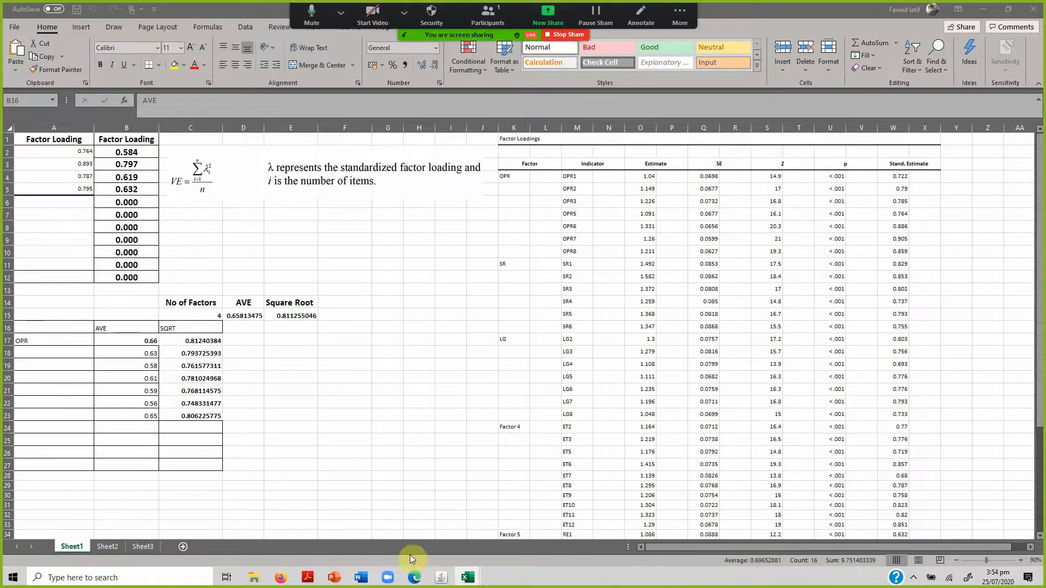
left_click(415, 579)
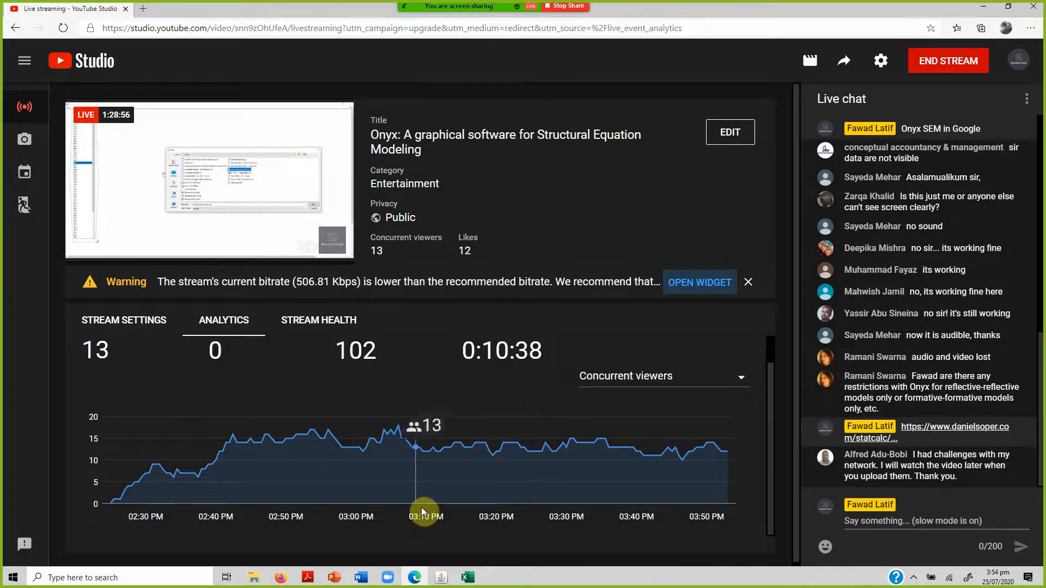
Switch back to Onyx and show standardized estimates on all ATT and DP loading paths.
left_click(441, 578)
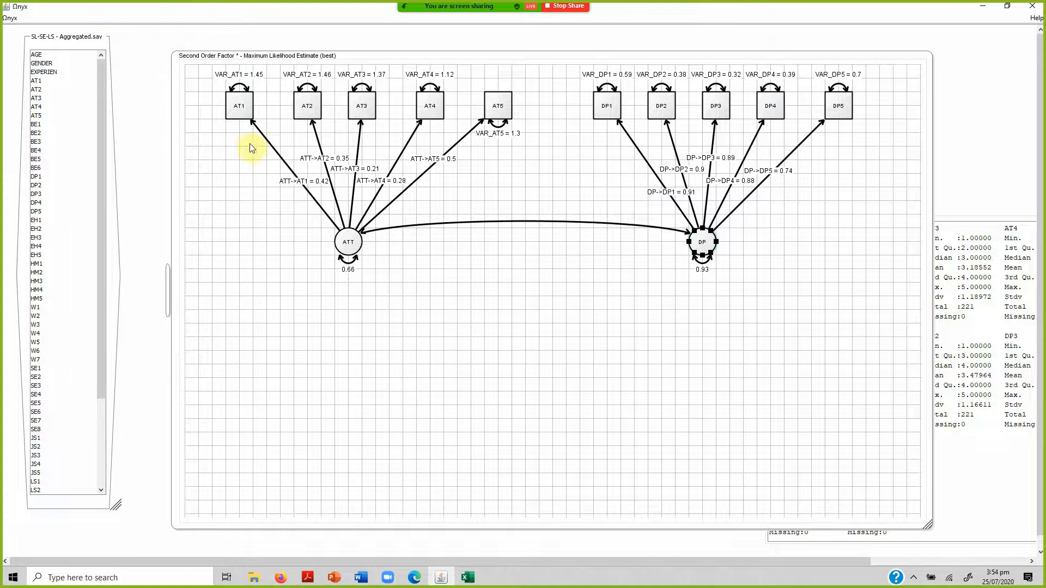
left_click_drag(221, 164, 479, 191)
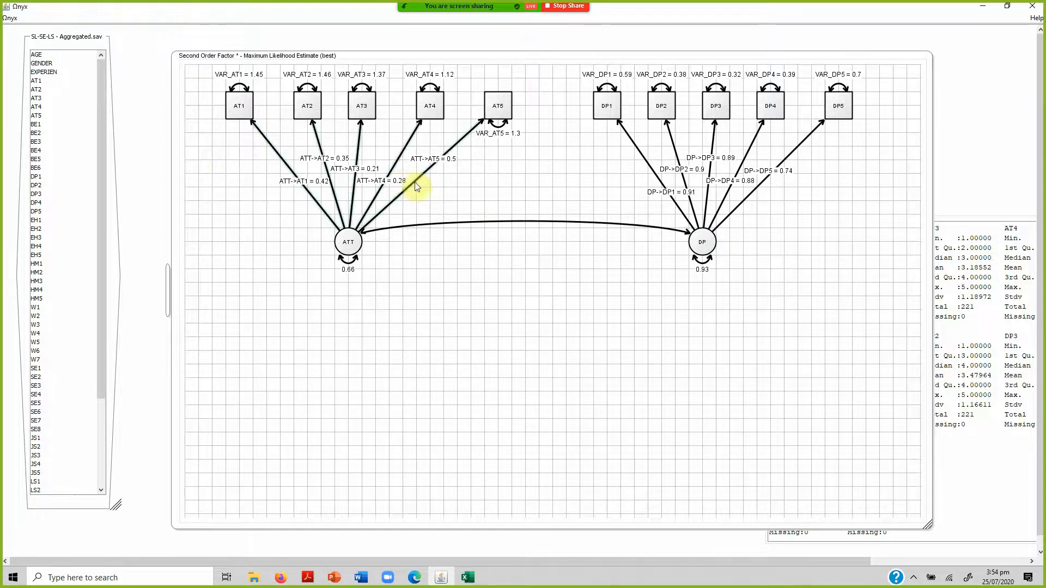
right_click(415, 182)
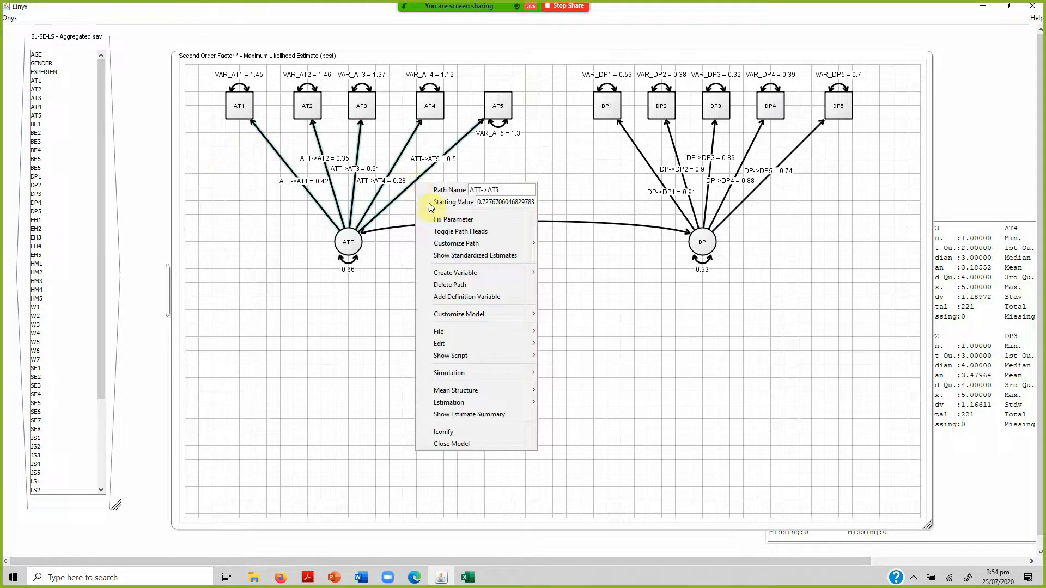
left_click(463, 254)
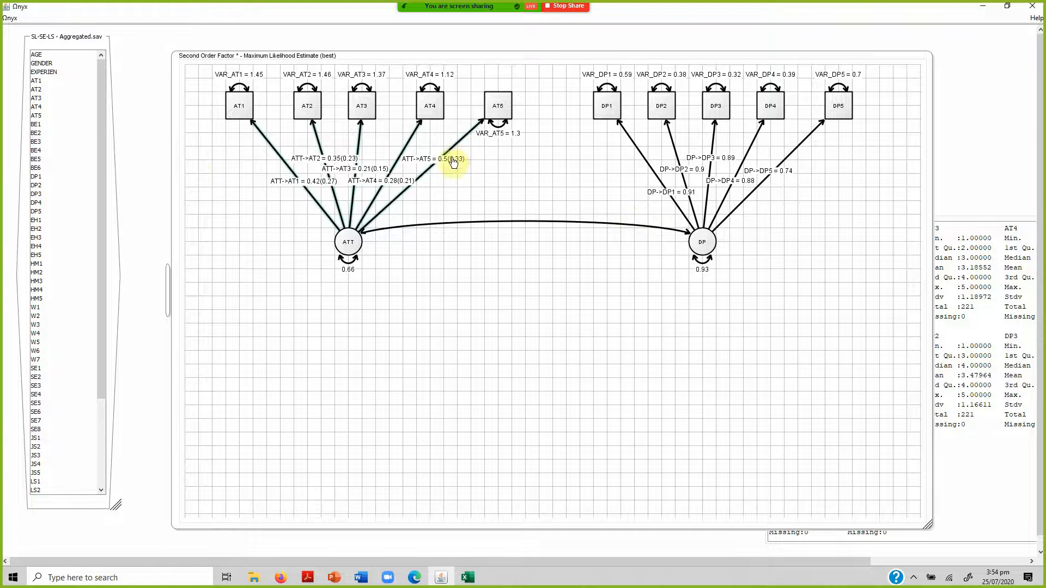
left_click_drag(594, 149, 847, 167)
right_click(794, 157)
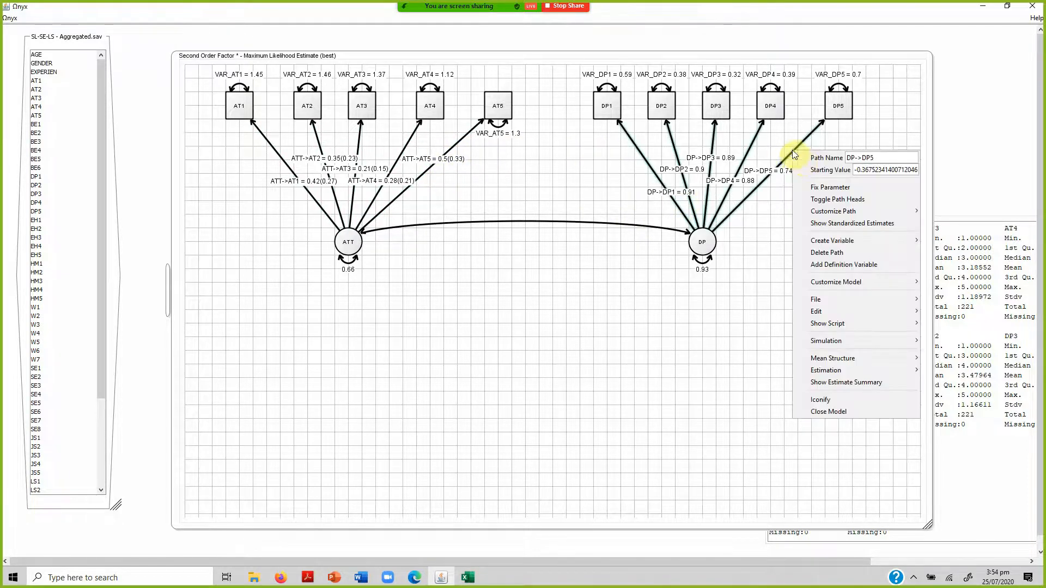
left_click(854, 224)
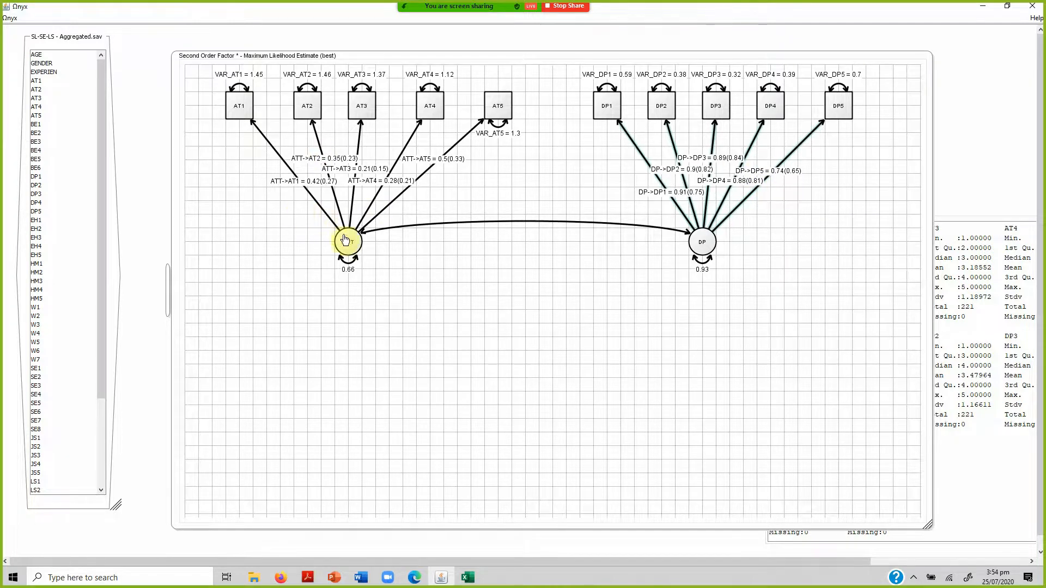
Move ATT well below its indicators and go to cell A2 in the Composite Reliability Calculator workbook.
left_click_drag(348, 243, 335, 392)
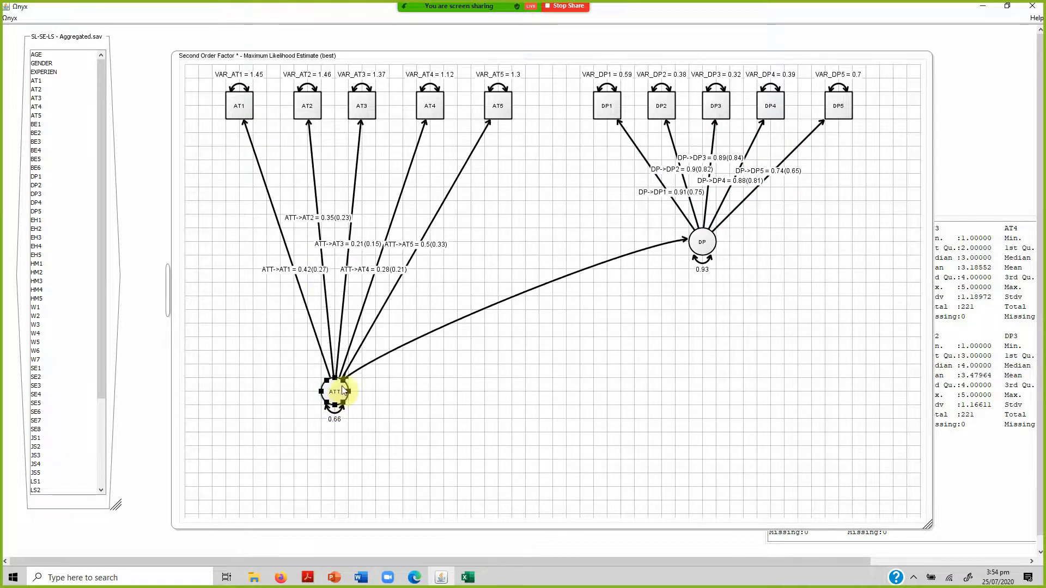
left_click(478, 582)
left_click(440, 542)
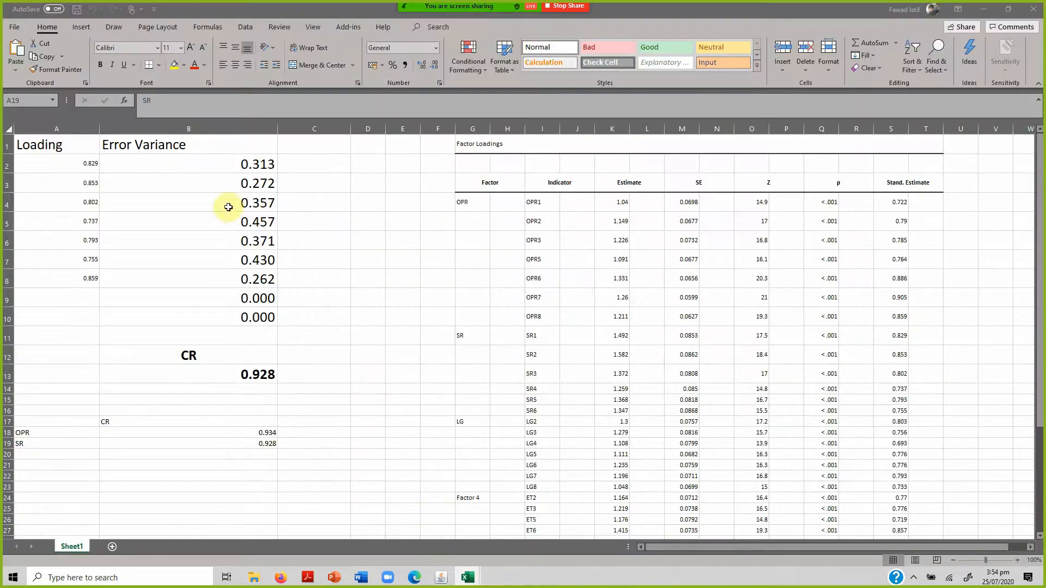
left_click(61, 161)
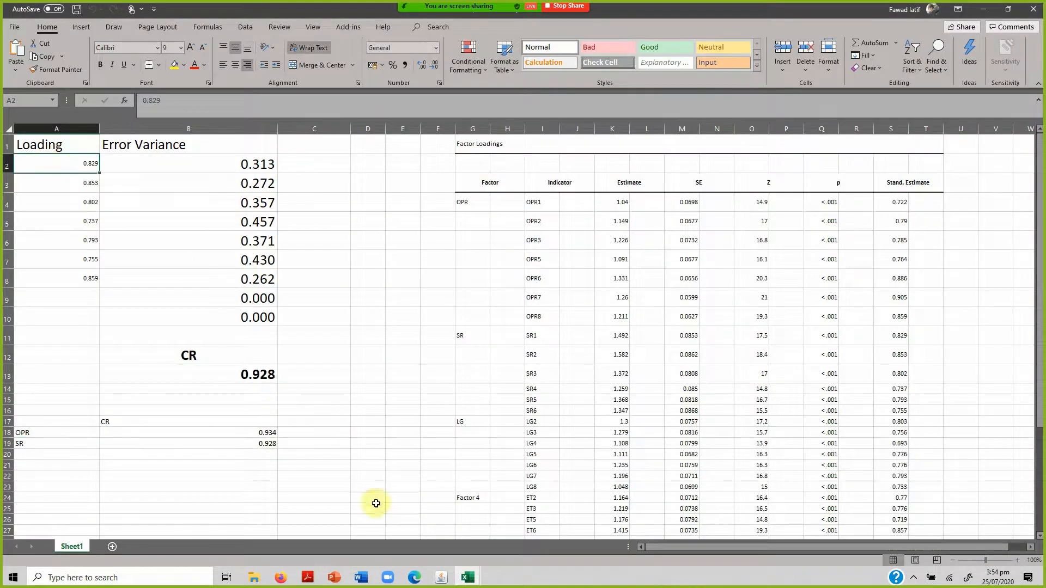
In Onyx, spread the indicators AT1, AT2, AT4 and AT5 apart so the ATT loading labels no longer overlap.
left_click(442, 578)
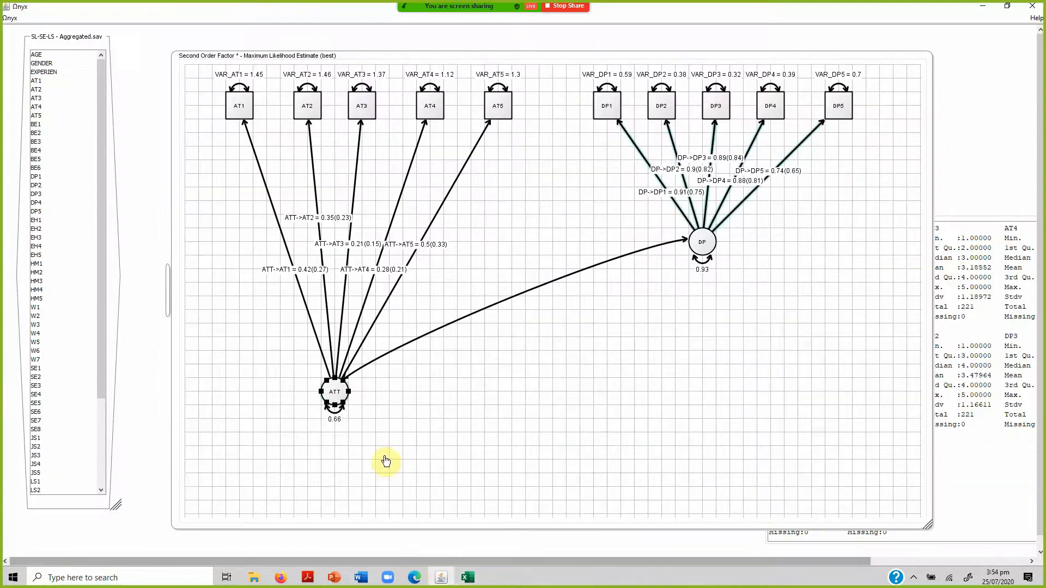
left_click_drag(239, 111, 224, 211)
left_click_drag(305, 109, 278, 95)
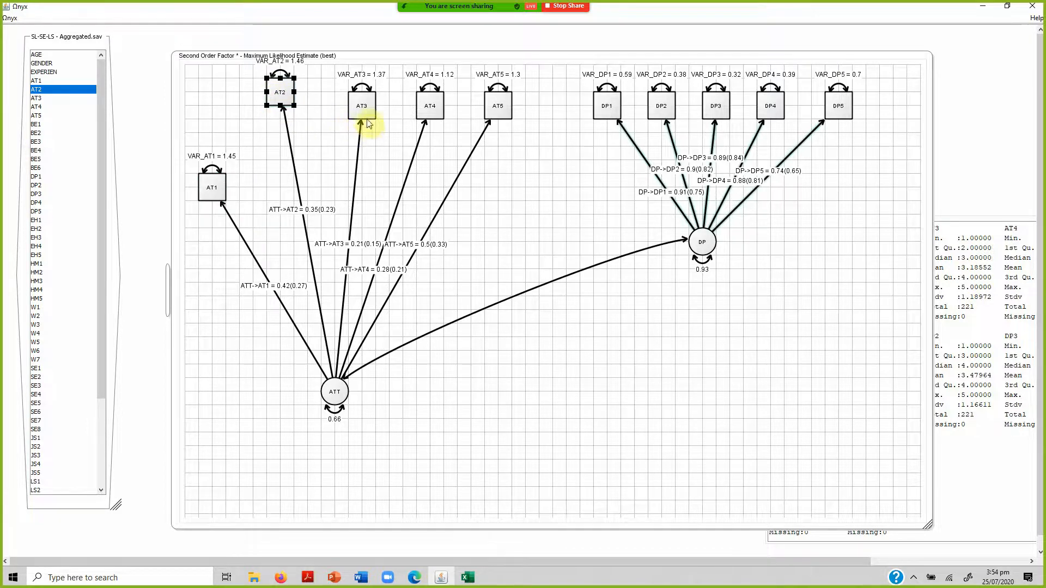
left_click_drag(495, 109, 549, 136)
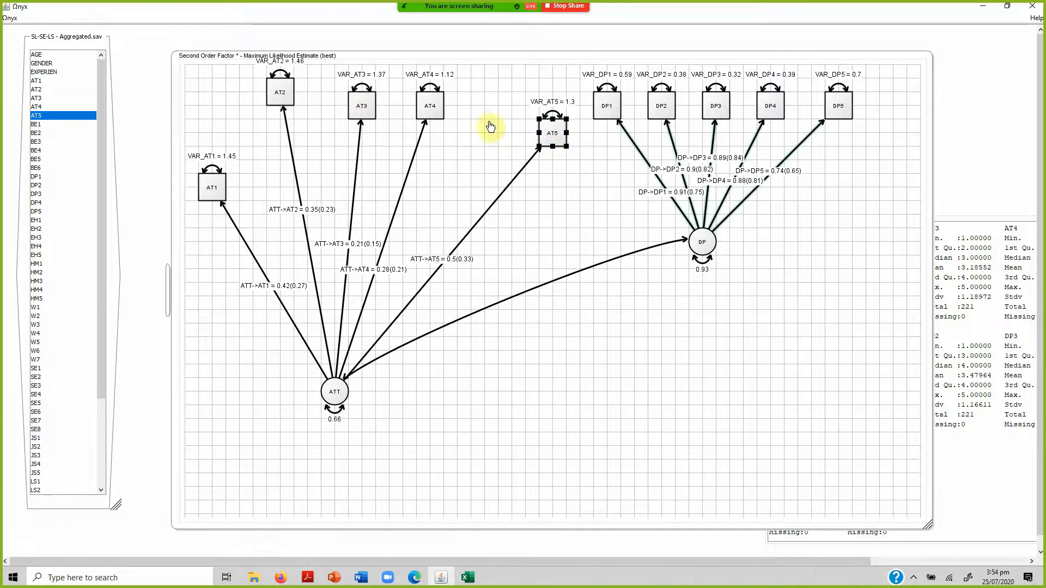
left_click_drag(445, 111, 485, 97)
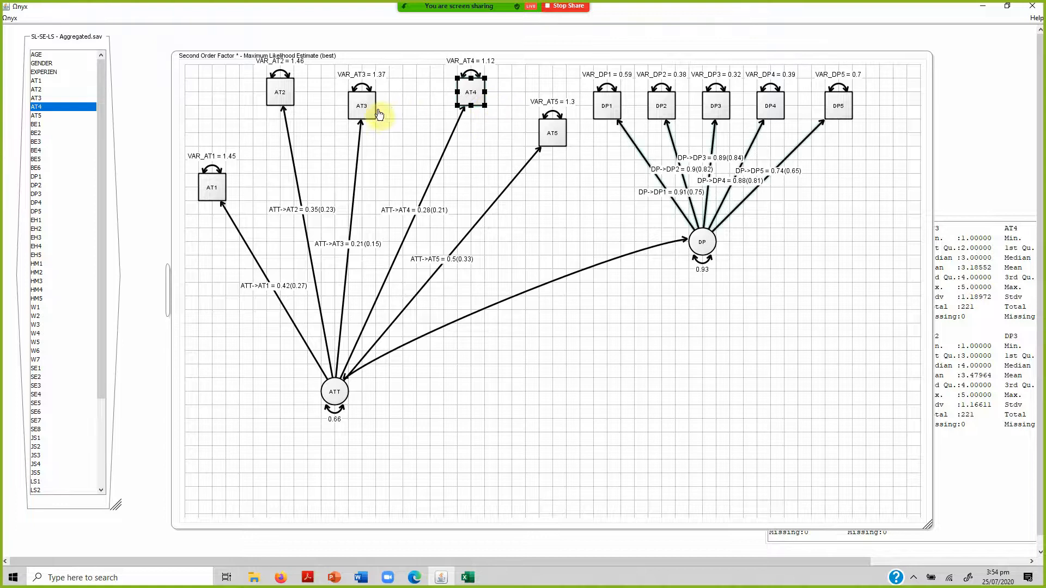
mouse_move(362, 117)
left_mouse_down()
mouse_move(362, 105)
mouse_move(362, 118)
left_mouse_up()
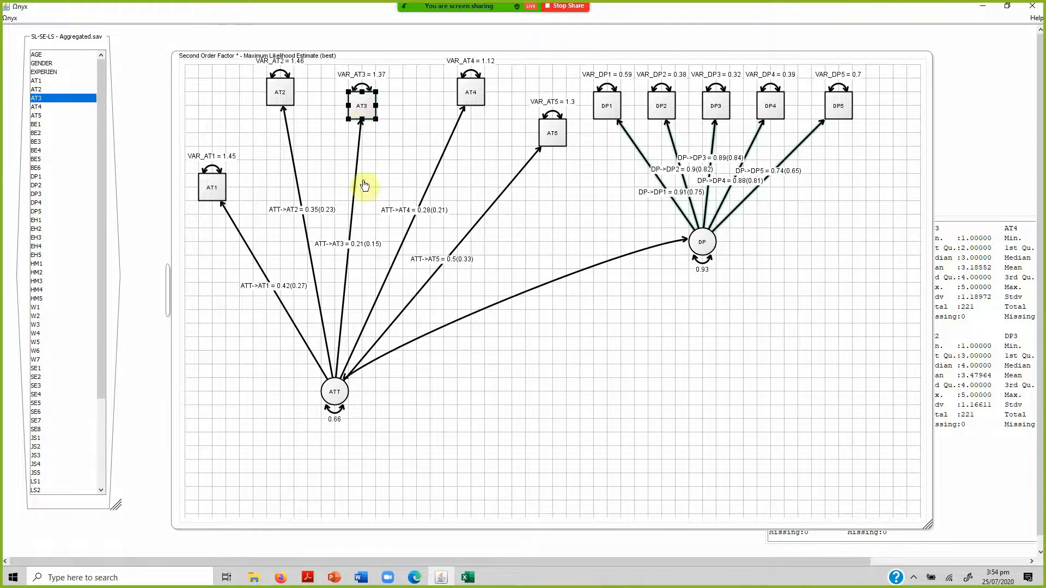
Enter the standardized loadings of AT1 to AT3 (0.27, 0.23, 0.15) in A2:A4 of the Composite Reliability Calculator.
mouse_move(467, 578)
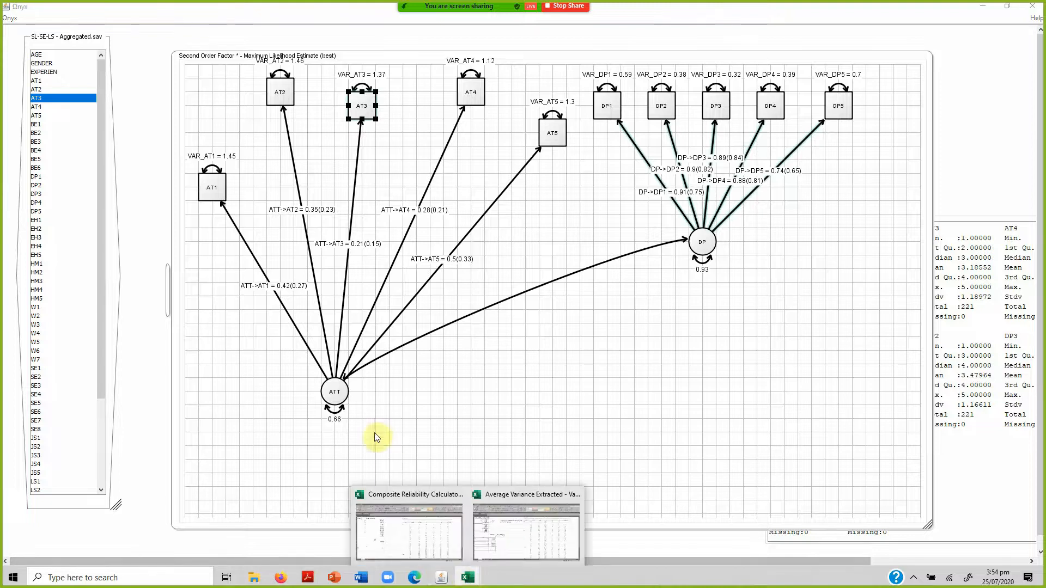
left_click(407, 558)
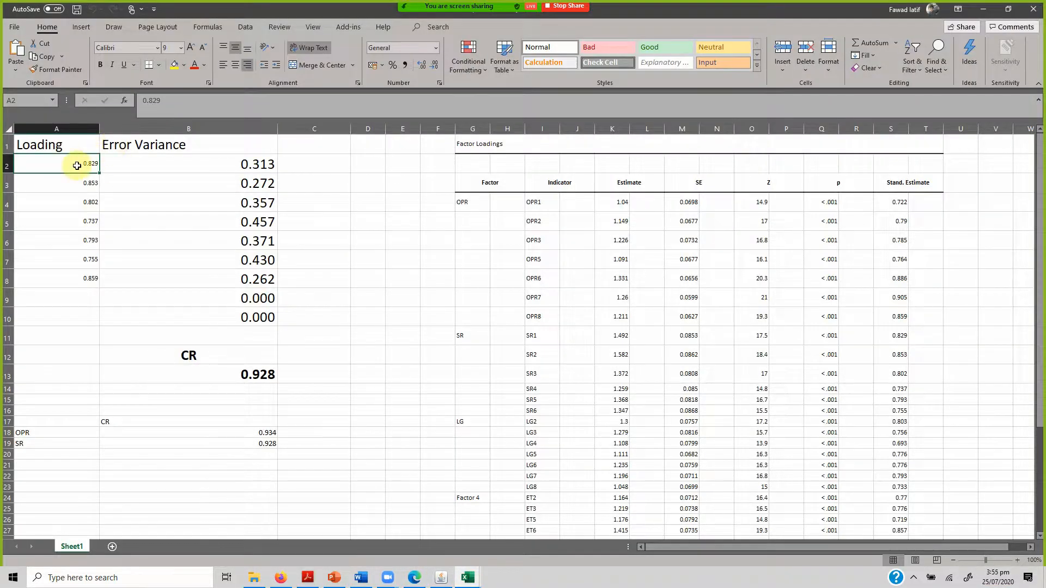
type("0.27")
key("Return")
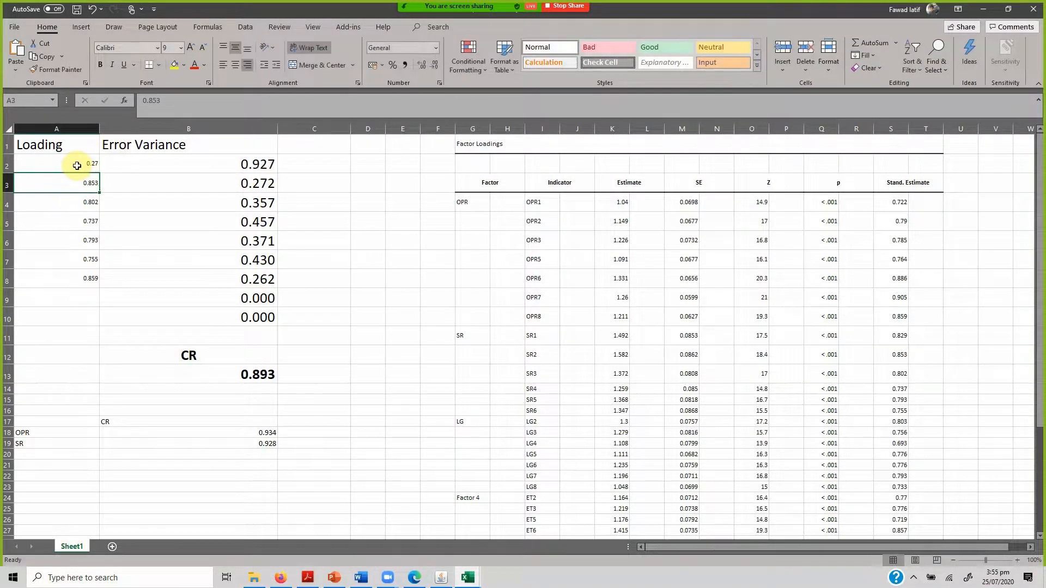
type("0.23")
key("Return")
type("0.15")
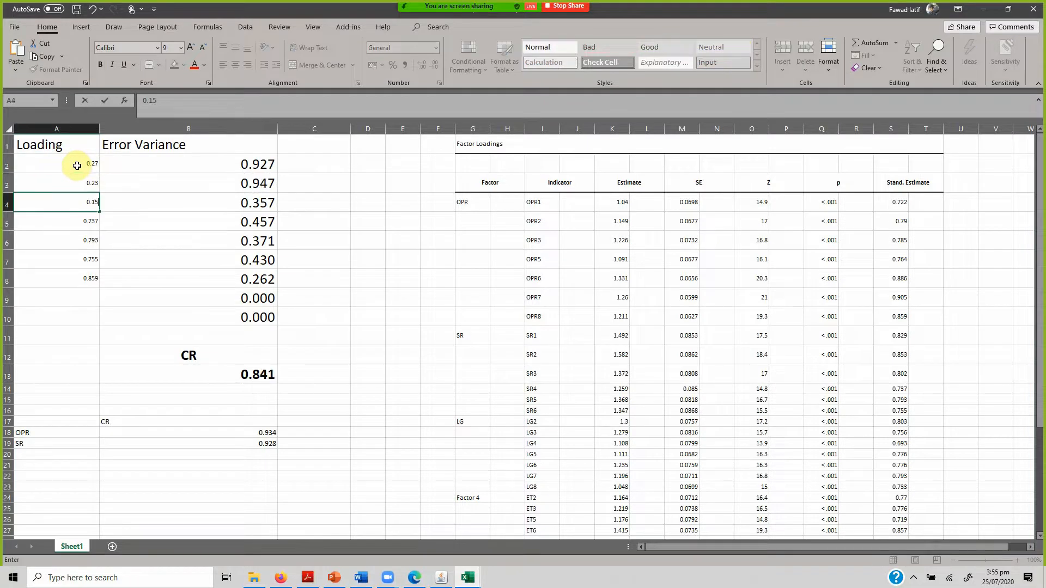
key("Return")
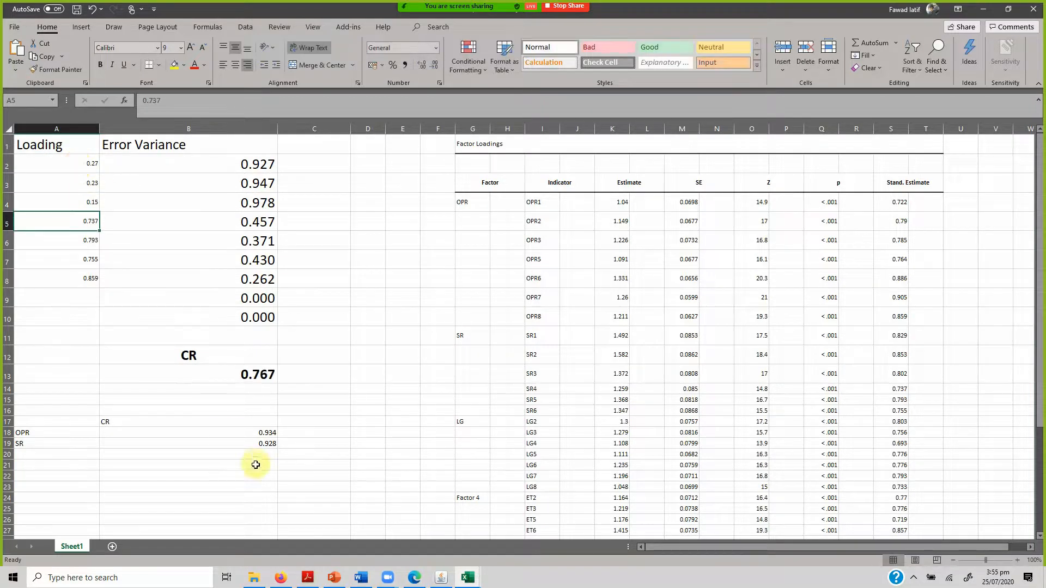
Check the remaining ATT loadings in Onyx, enter 0.21 and 0.33 in A5:A6 of the calculator, and clear A7.
left_click(441, 578)
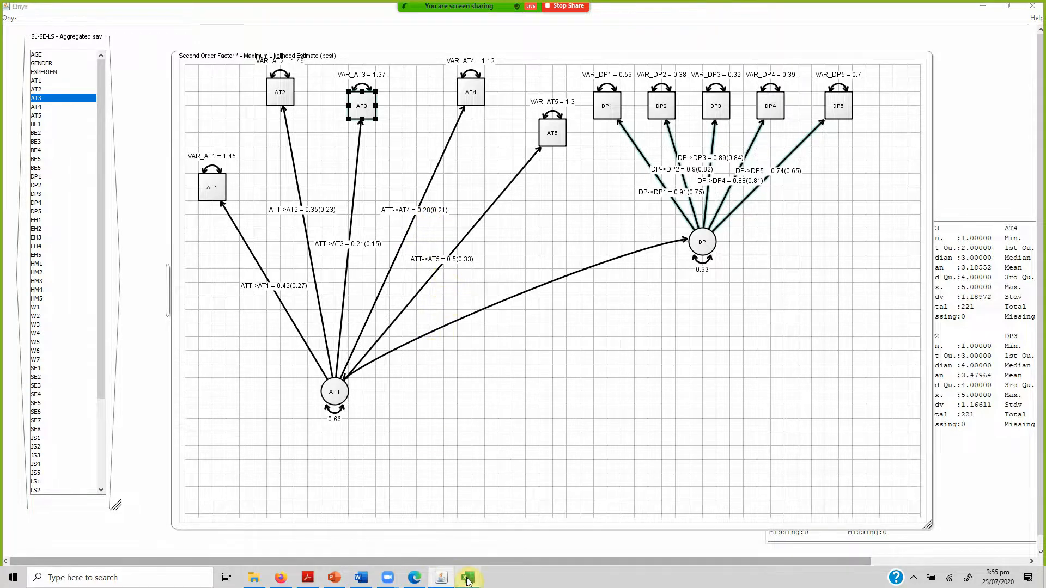
mouse_move(468, 581)
left_click(437, 557)
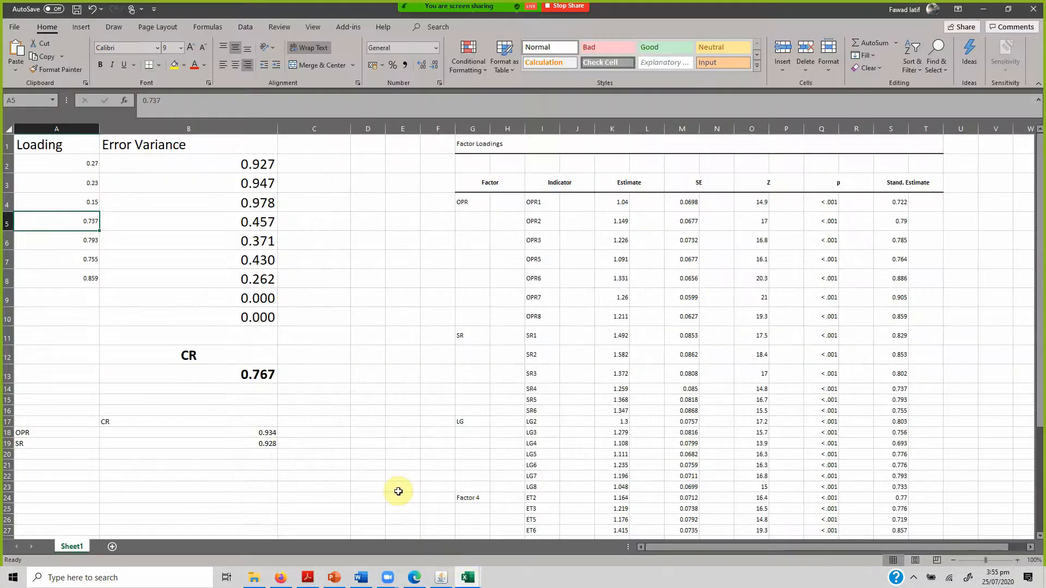
type("0.21")
key("Return")
type("0.33")
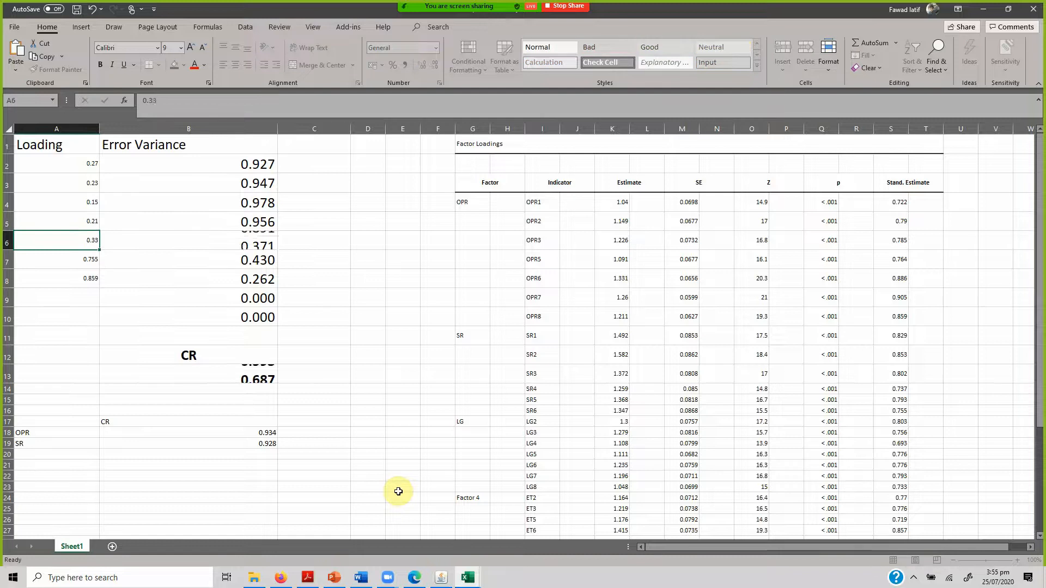
key("Return")
key("Delete")
key("Return")
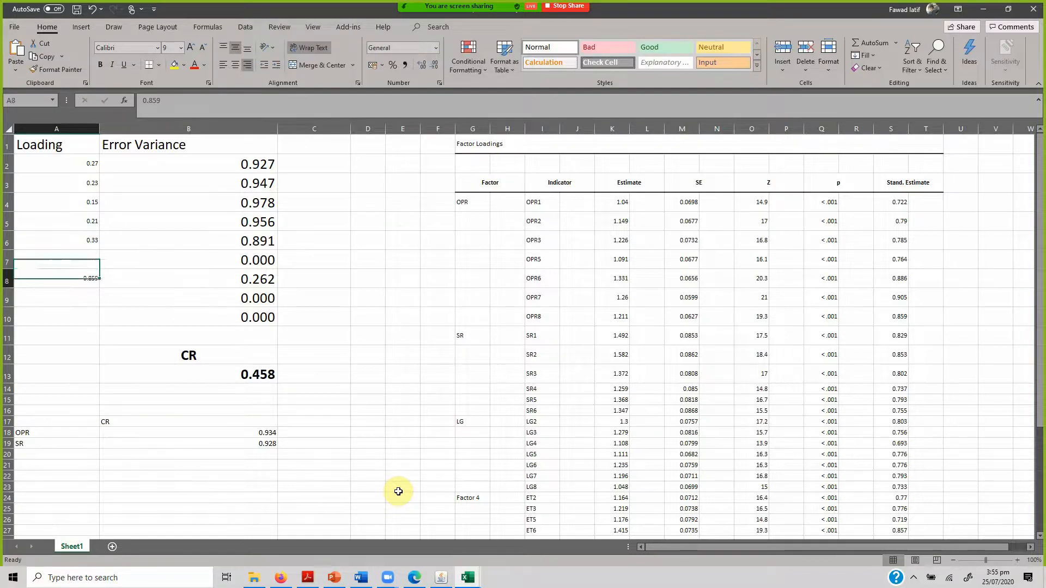
Clear the leftover loading in A8 of the calculator and go to the composite reliability result in B13.
key("Down")
key("Down")
key("Down")
key("Down")
key("Right")
key("Right")
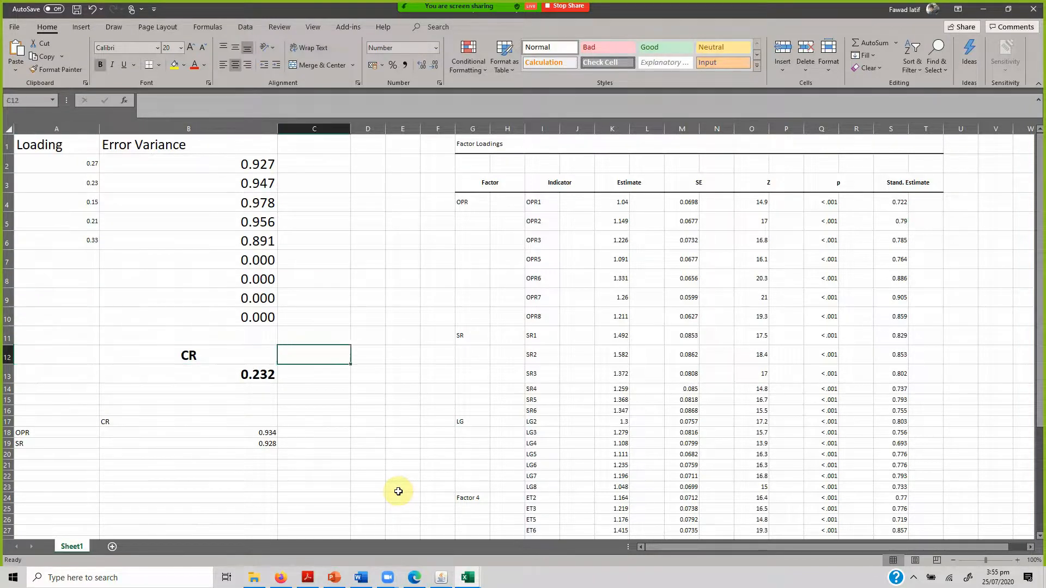
key("Down")
key("Left")
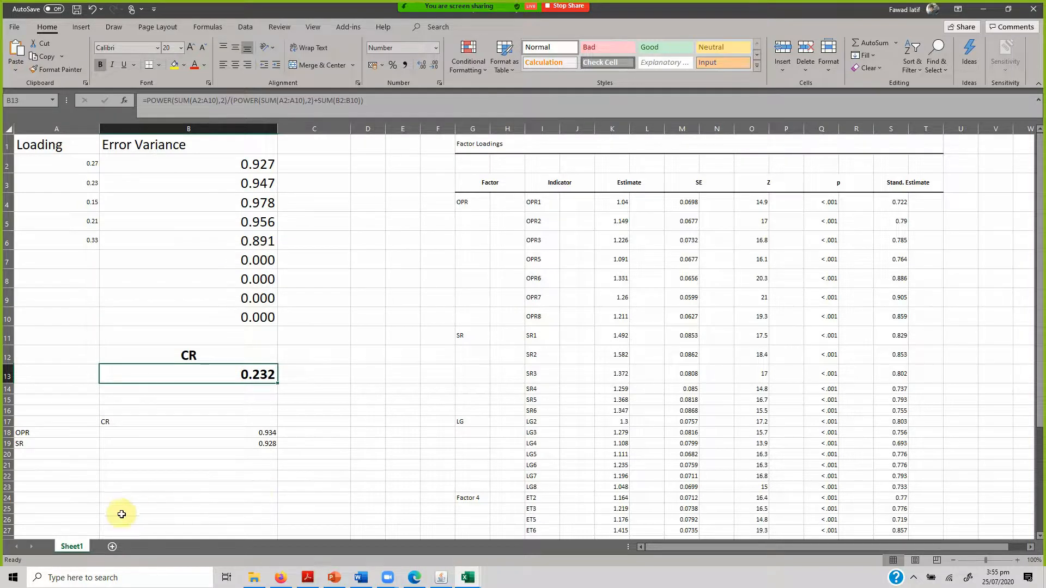
In Onyx, move DP well below its indicators and shift DP4 and DP5 outward to separate the loading labels.
left_click(450, 581)
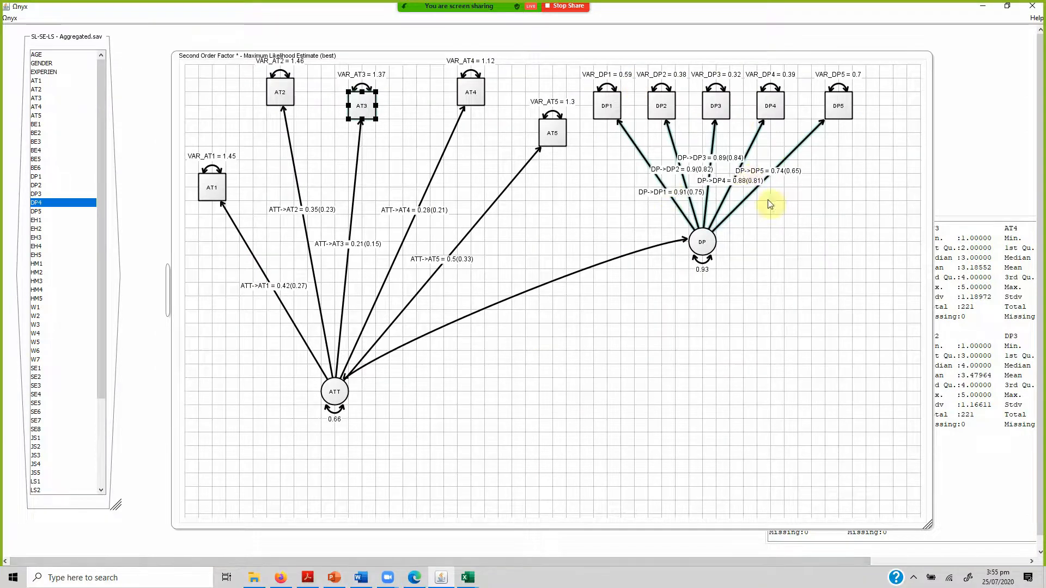
left_click_drag(826, 119, 840, 187)
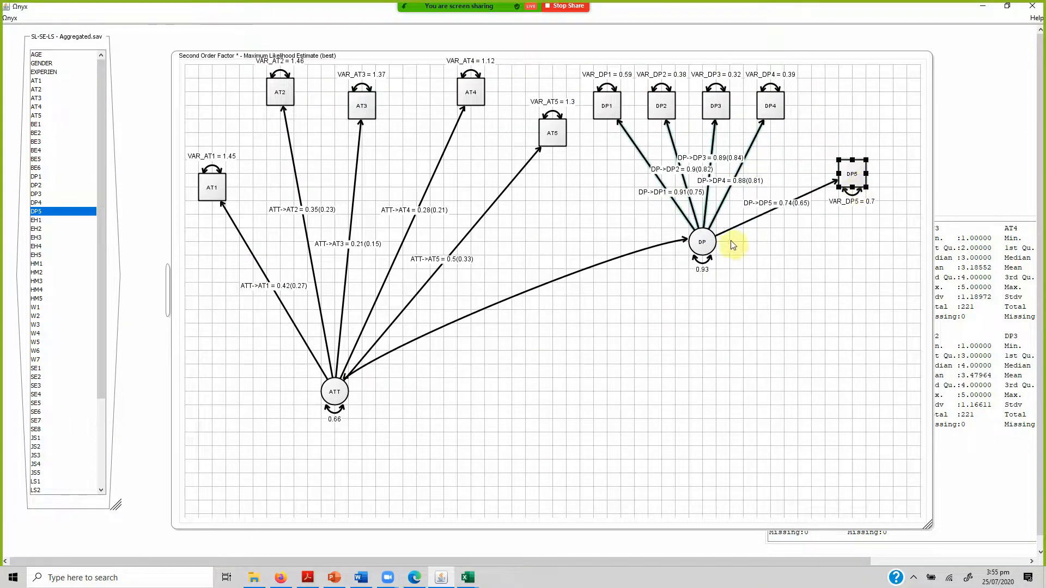
left_click_drag(703, 245, 683, 415)
left_click_drag(768, 101, 795, 87)
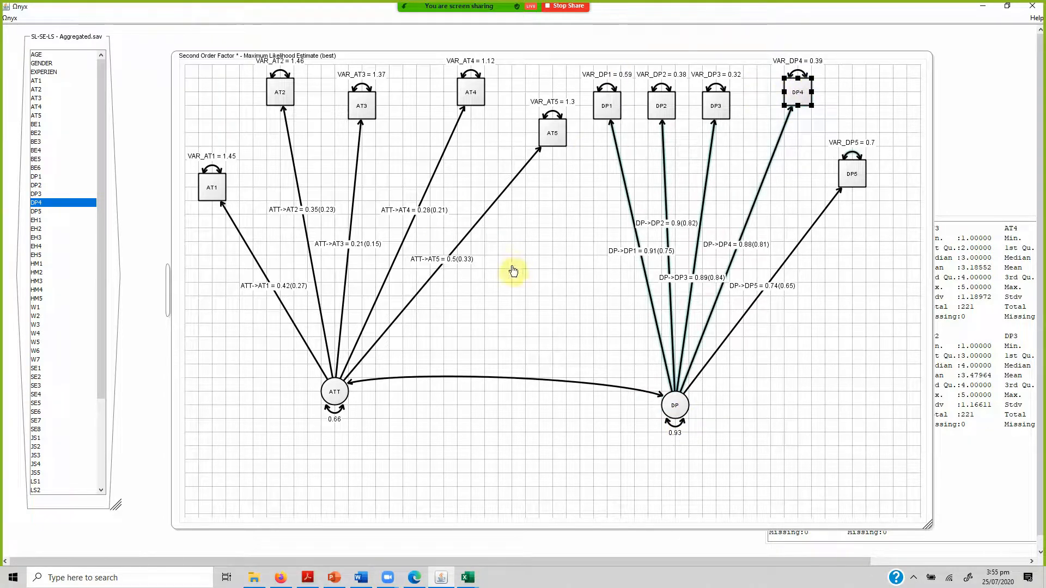
Delete the latent variable ATT and its indicators AT1 to AT5 from the model.
left_click(329, 389)
key("Delete")
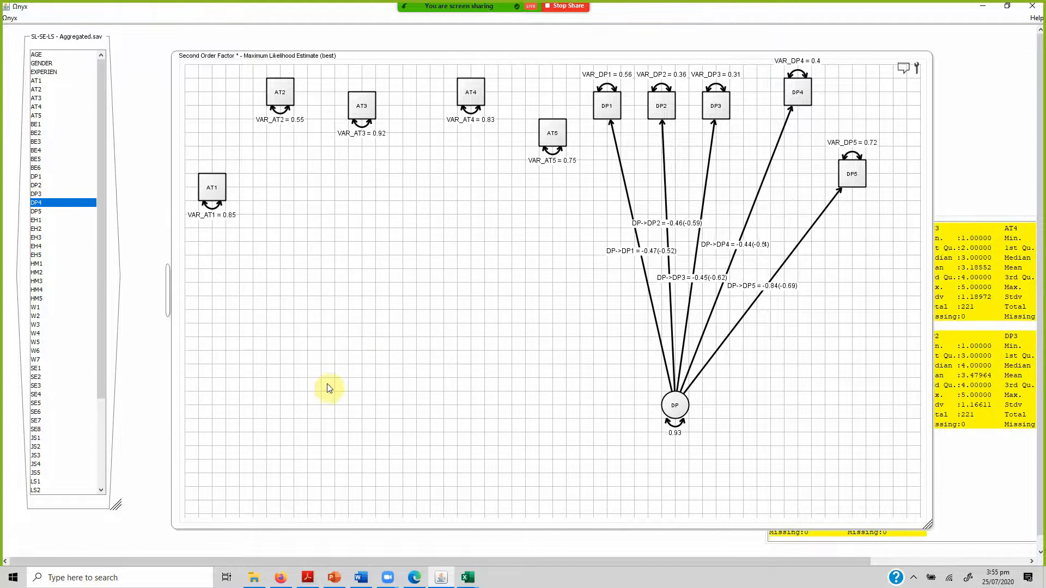
left_click_drag(188, 105, 236, 293)
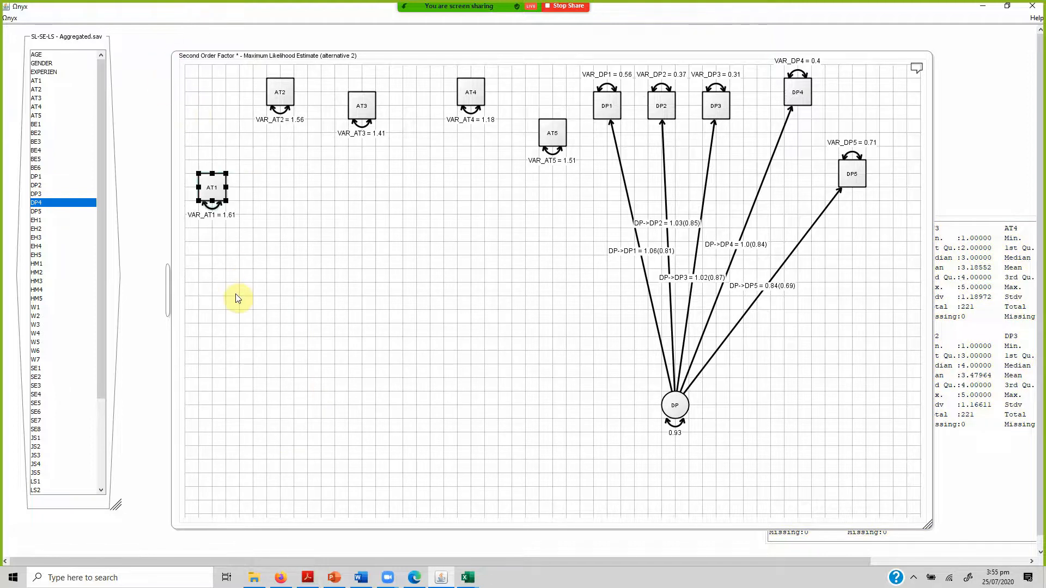
key("Delete")
left_click_drag(217, 70, 565, 187)
key("Delete")
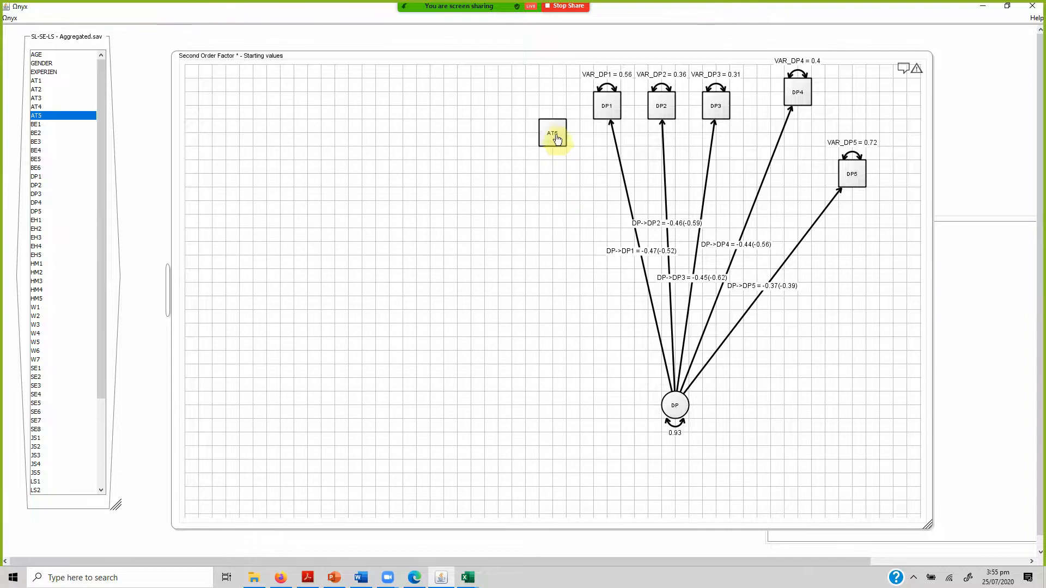
left_click(556, 134)
key("Delete")
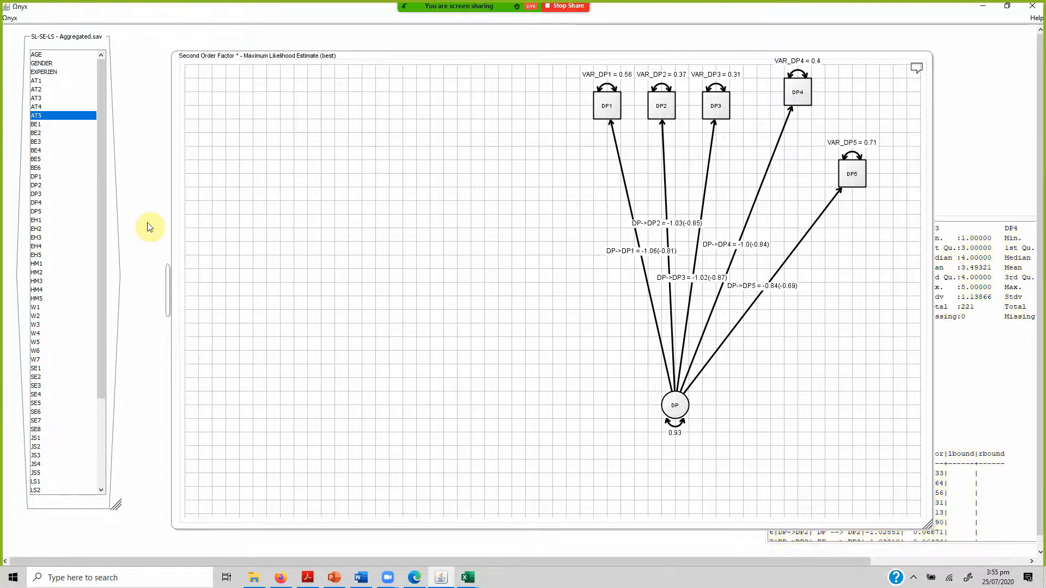
Add the variables W1 to W7 from the SL-SE-LS data set to the Second Order Factor model.
left_click(41, 308)
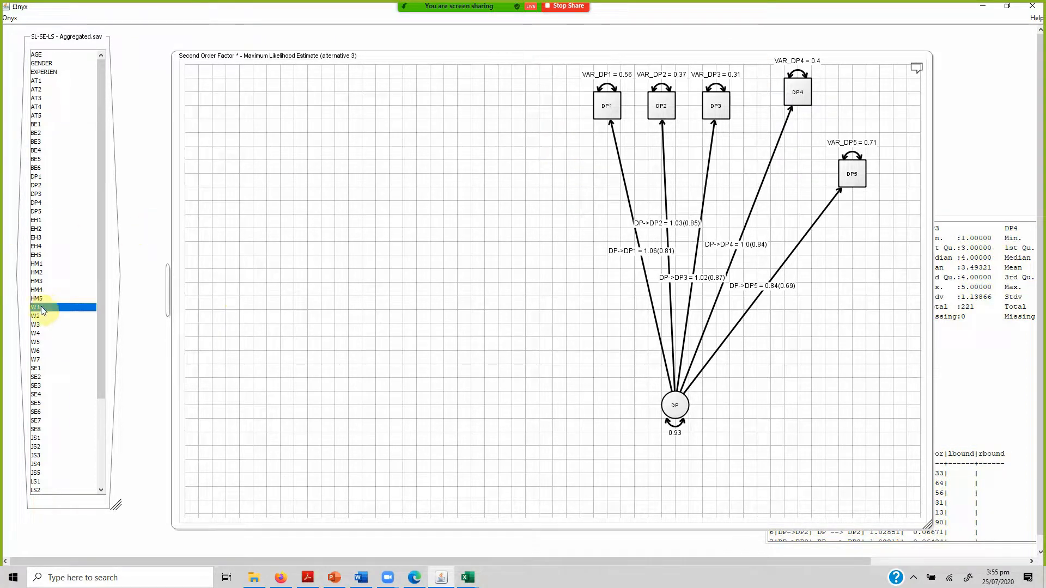
key("shift+Down")
key("shift+Down")
key("shift+Down")
key("shift+Down")
key("shift+Down")
key("shift+Down")
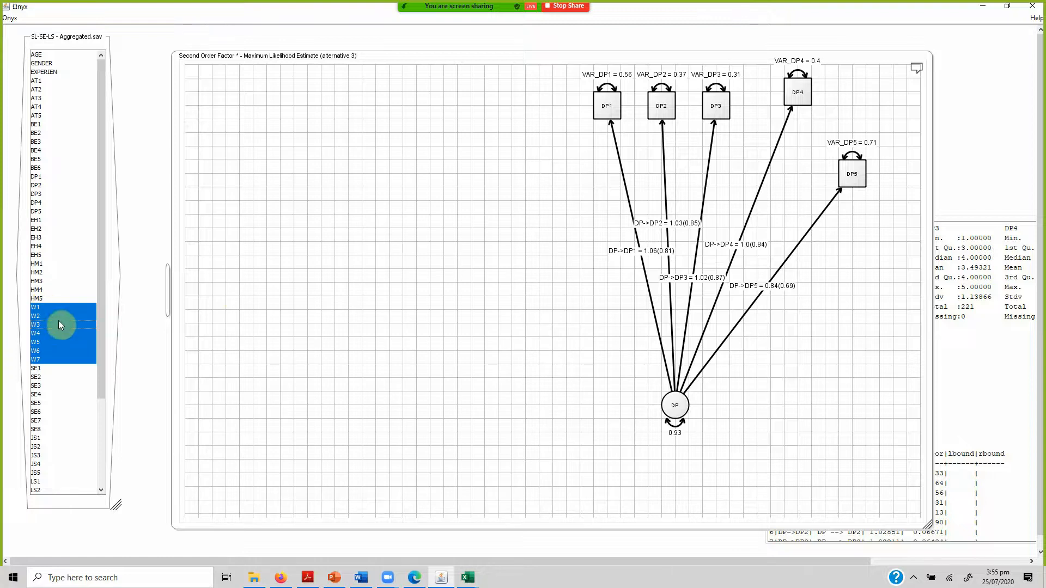
left_click_drag(60, 326, 240, 113)
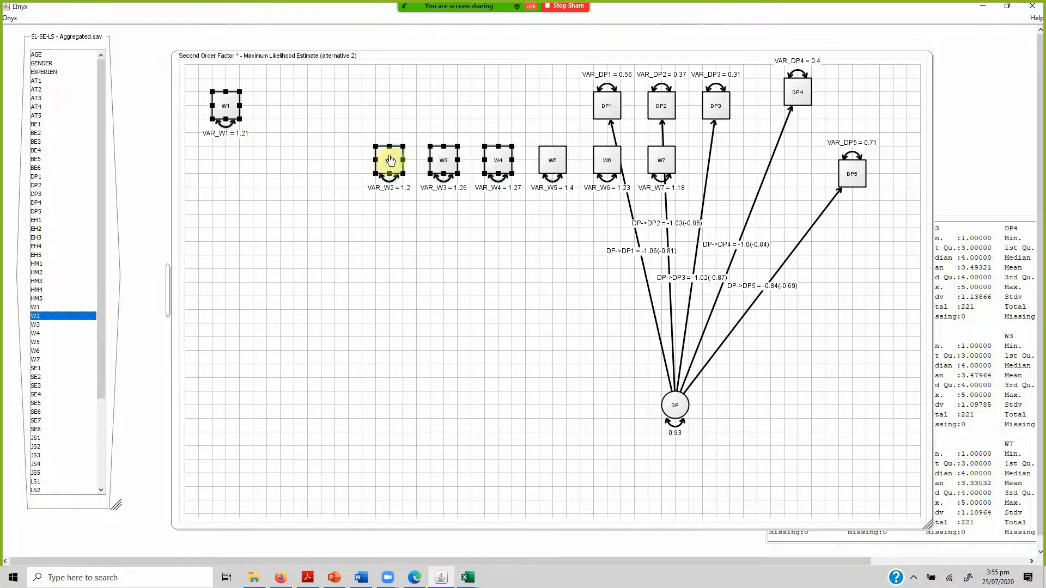
Arrange W1 to W7 in one evenly spaced row beside the DP indicators.
left_click_drag(392, 162, 271, 107)
left_click(308, 204)
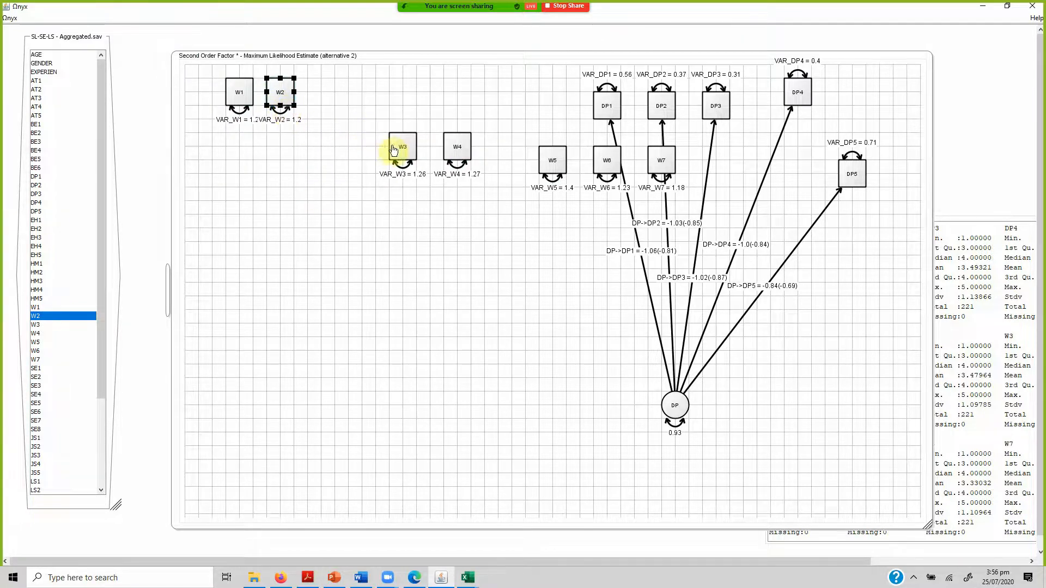
left_click_drag(394, 150, 332, 109)
left_click_drag(459, 152, 364, 97)
left_click_drag(527, 159, 406, 97)
left_click(598, 168)
left_click_drag(598, 168, 443, 98)
left_click_drag(656, 179, 489, 100)
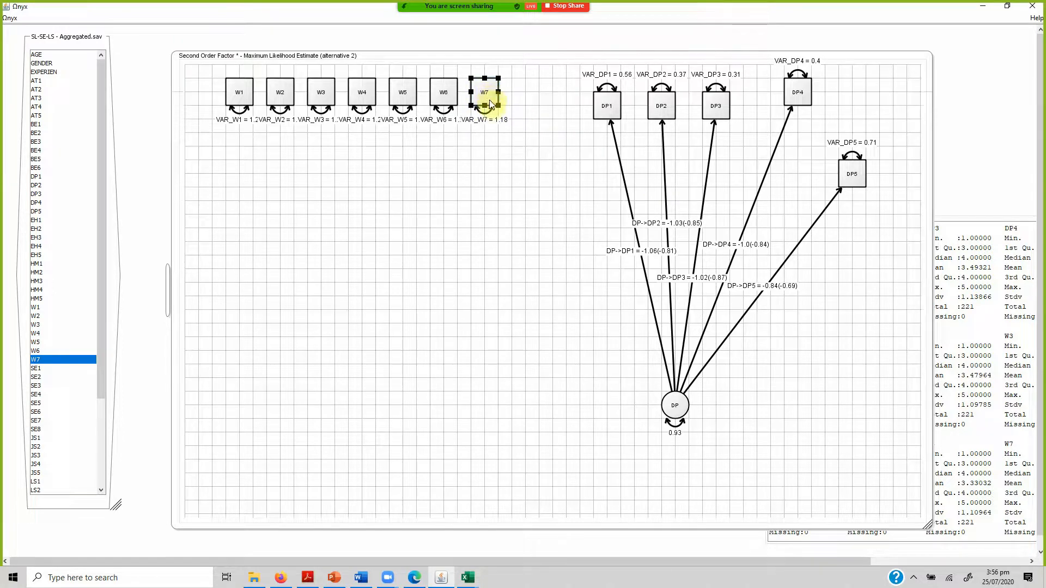
Create a latent variable below W5 and fix its variance parameter.
right_click(404, 175)
mouse_move(450, 195)
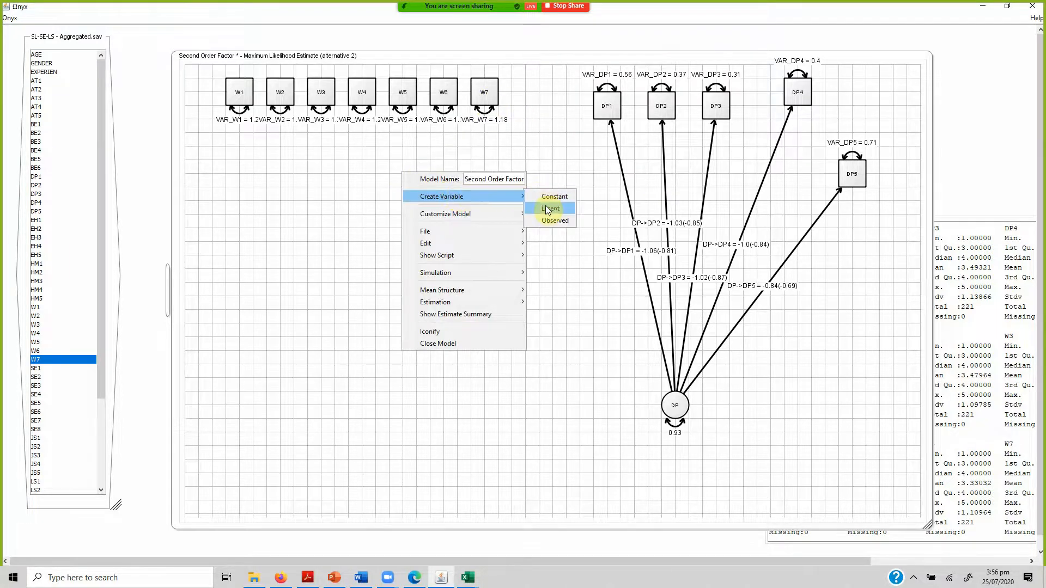
left_click(551, 209)
right_click(406, 195)
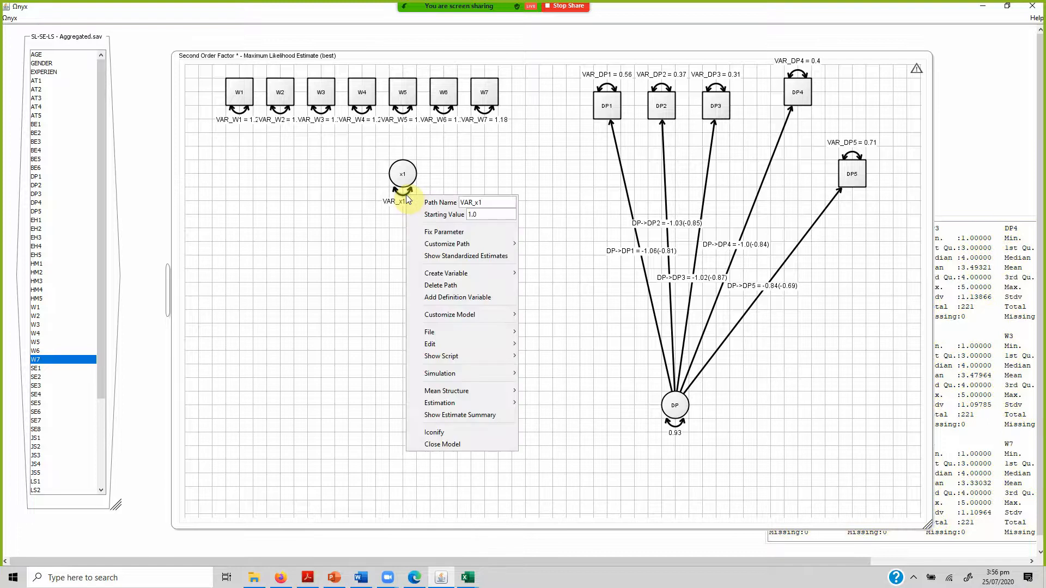
left_click(442, 231)
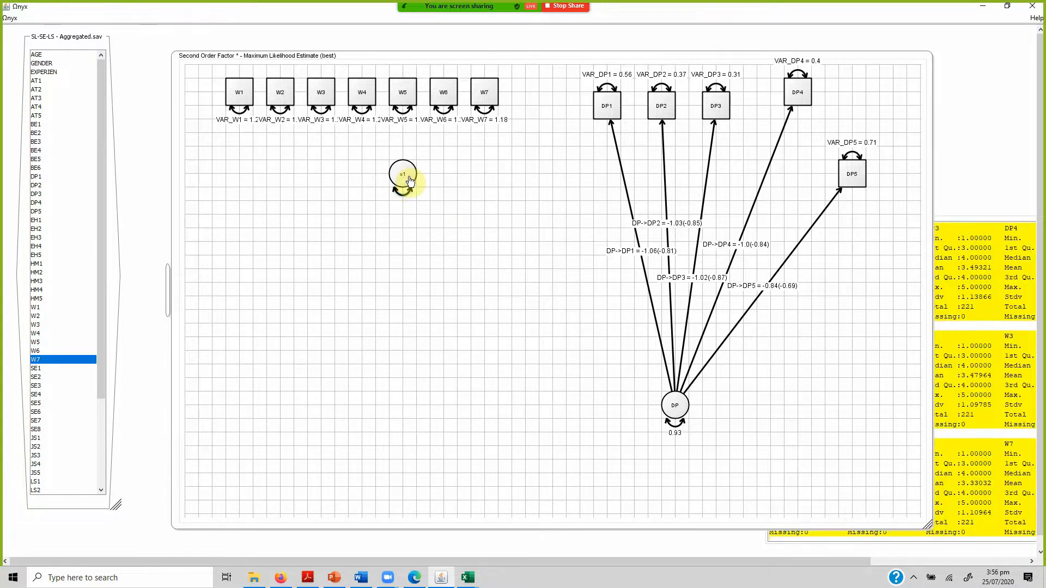
Draw loading paths from the latent variable x1 to each of the indicators W1 to W7.
mouse_move(410, 181)
left_mouse_down()
mouse_move(303, 152)
mouse_move(240, 96)
left_mouse_up()
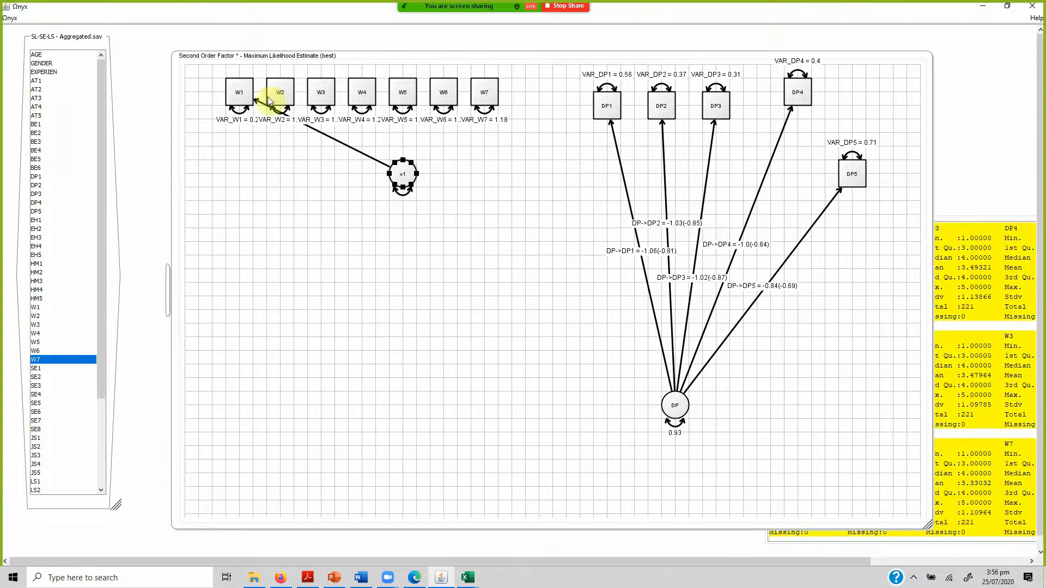
left_click(269, 101)
left_click_drag(397, 169, 298, 115)
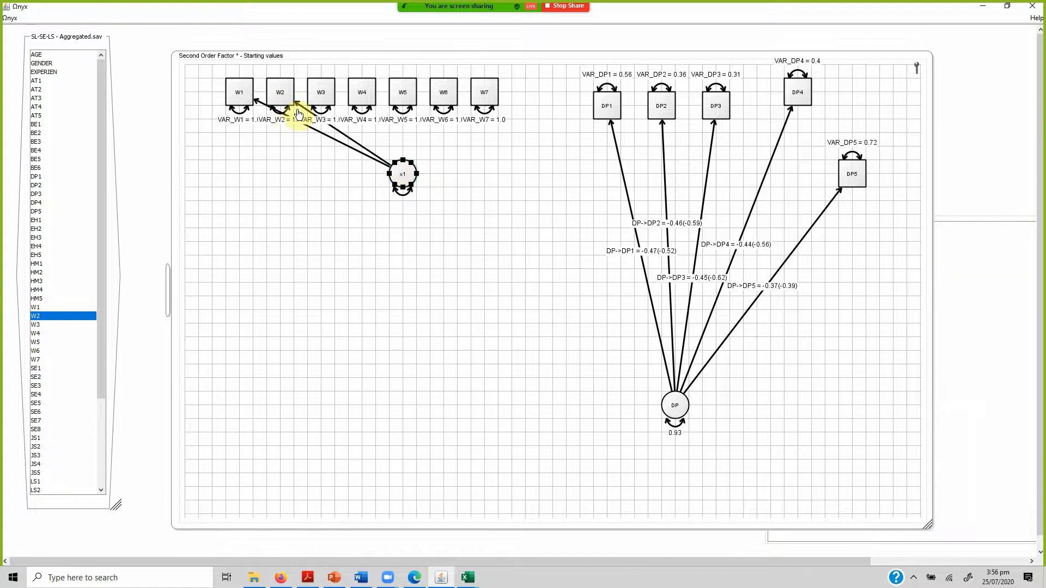
left_click_drag(388, 161, 323, 105)
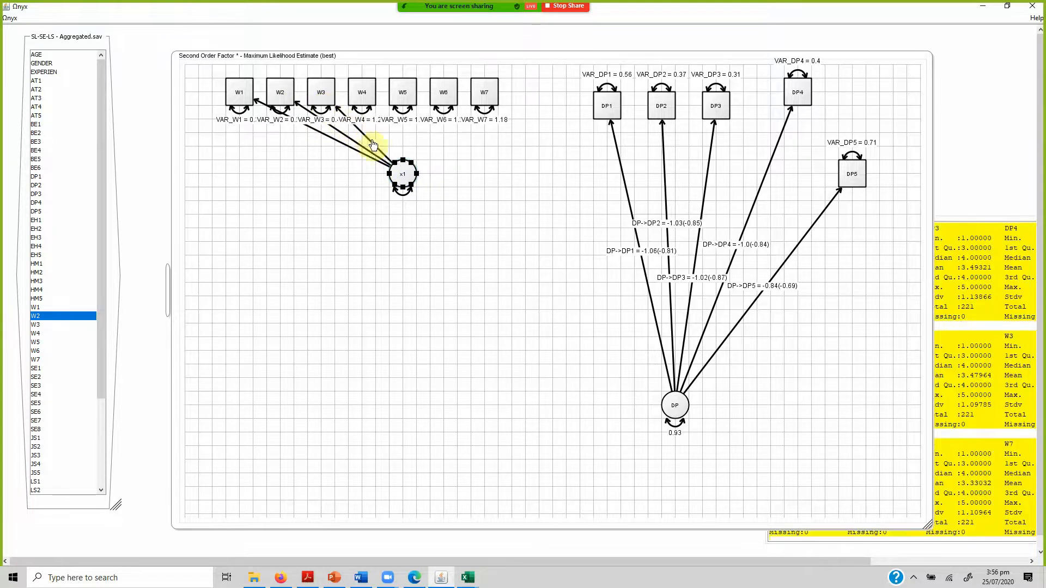
left_click_drag(402, 175, 362, 94)
left_click_drag(401, 170, 402, 94)
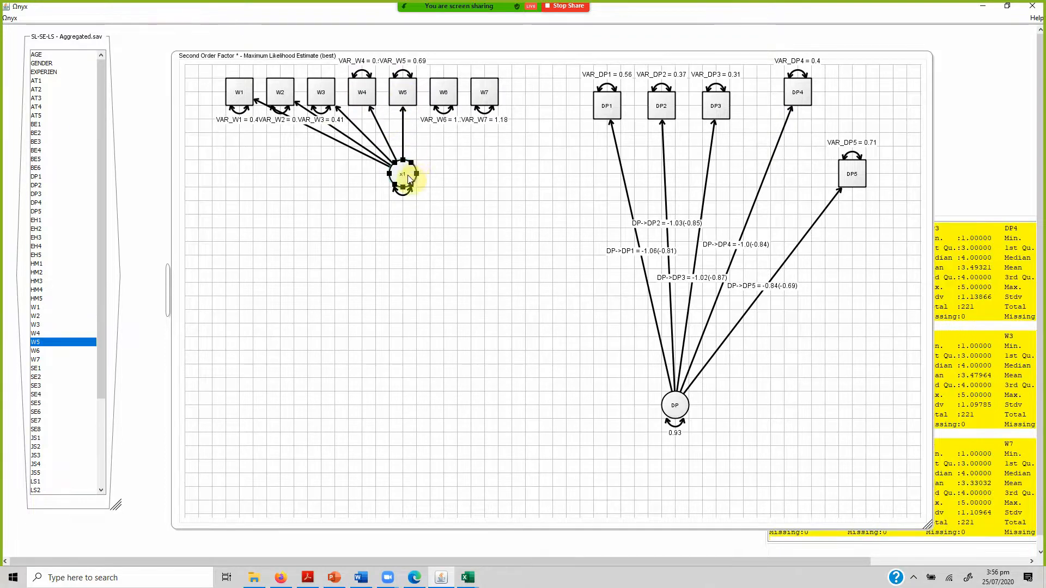
left_click_drag(407, 175, 443, 94)
left_click_drag(402, 171, 485, 94)
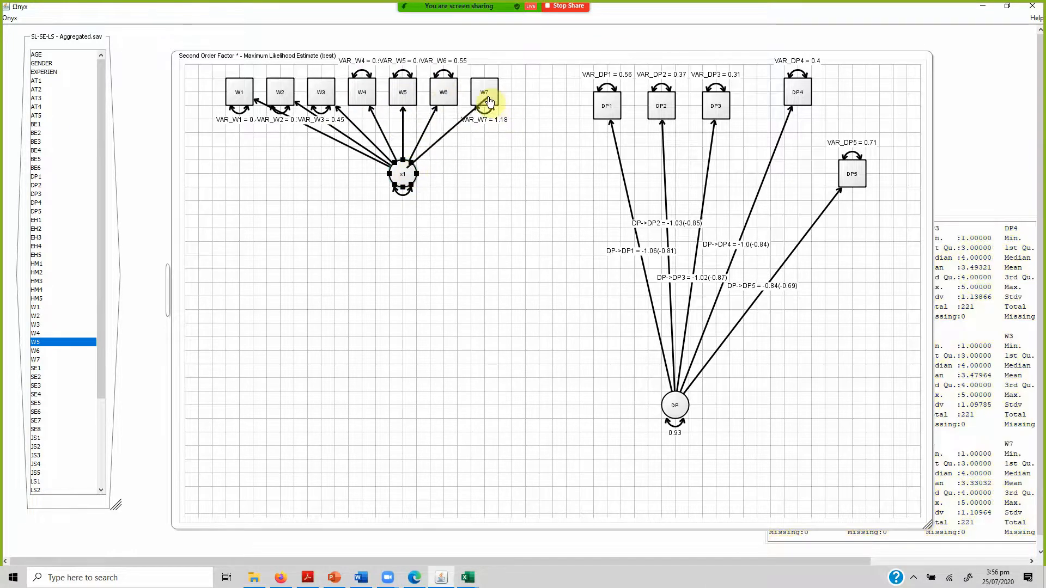
Connect DP and x1 with a double-headed path and move x1 well below its indicators.
right_click(685, 408)
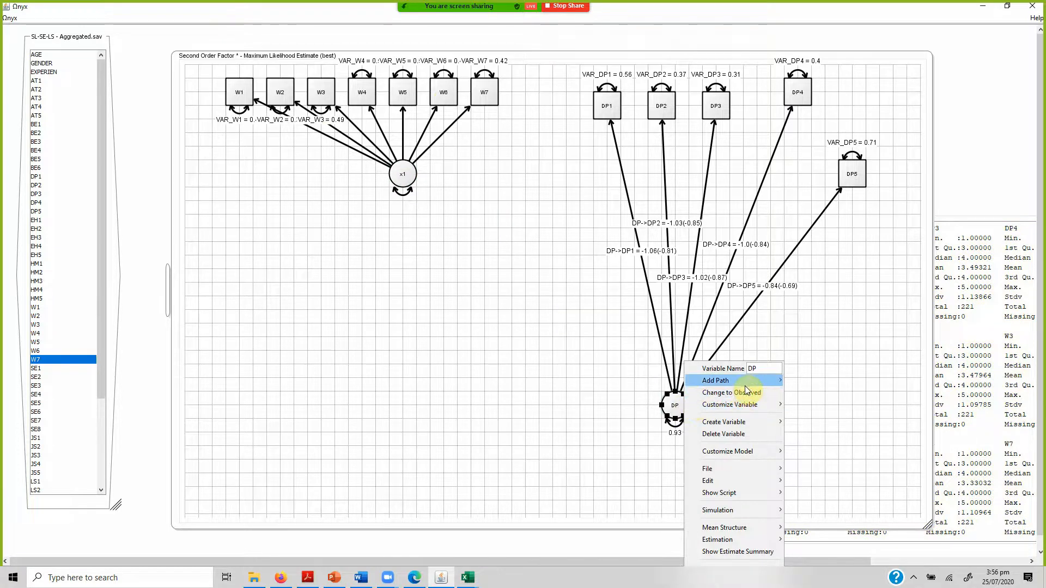
mouse_move(760, 383)
left_click(822, 392)
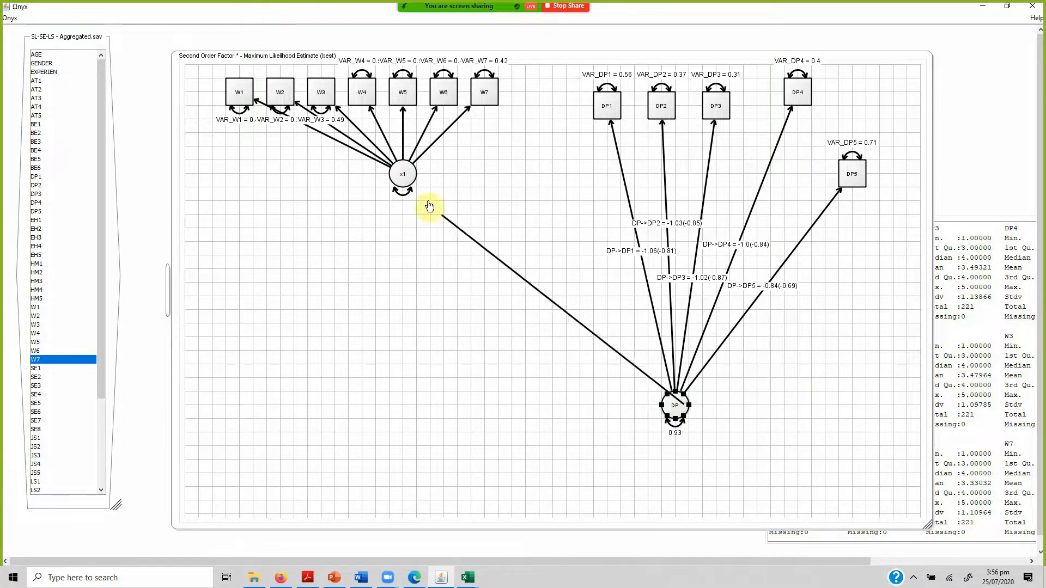
left_click(404, 175)
left_click_drag(403, 175, 356, 329)
Free the loading paths from x1 to W1 to W7 and show their standardized estimates.
left_click_drag(221, 151, 479, 215)
right_click(423, 191)
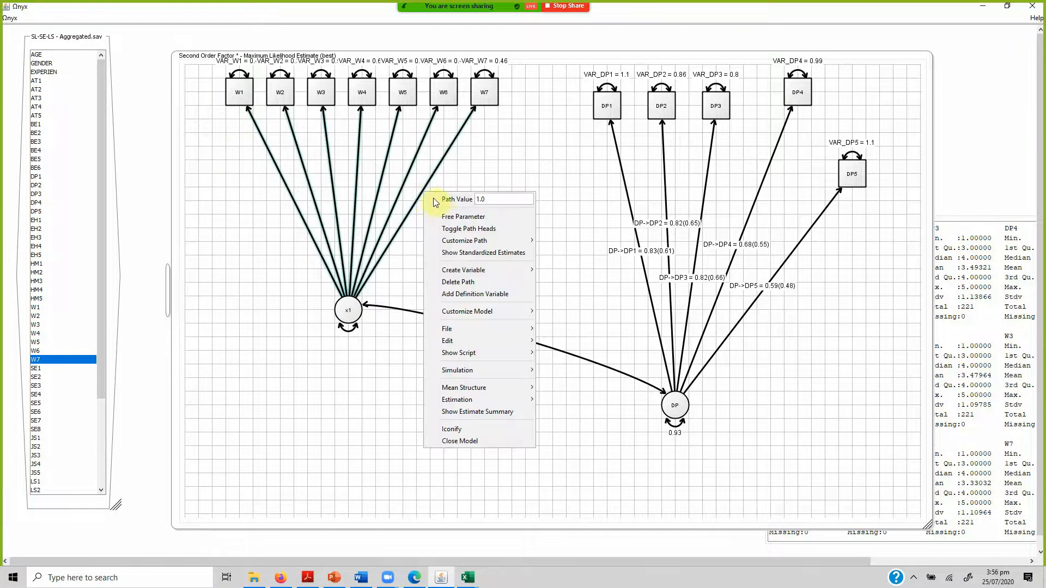
left_click(444, 212)
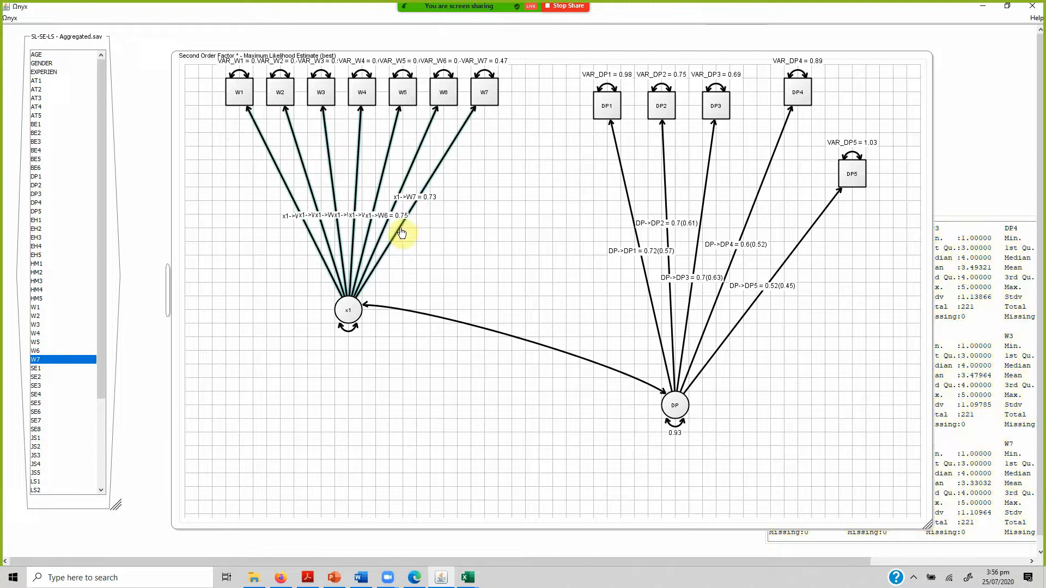
right_click(404, 232)
left_click(444, 301)
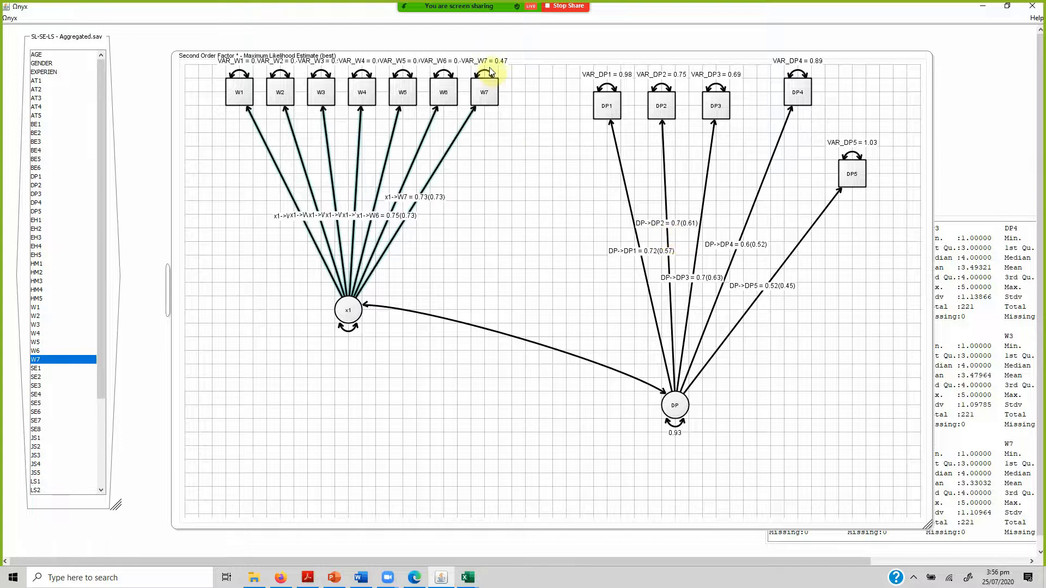
Move W7, W6 and W1 down around x1 and send the data set to the Second Order Factor model.
left_click_drag(488, 97, 541, 285)
left_click_drag(443, 94, 522, 211)
left_click(245, 90)
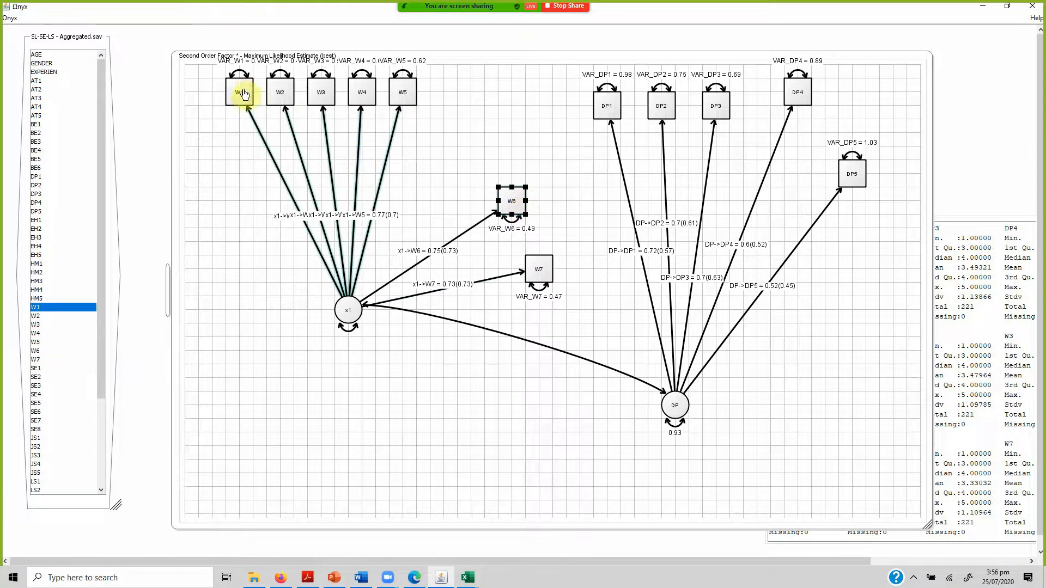
left_click_drag(245, 90, 218, 238)
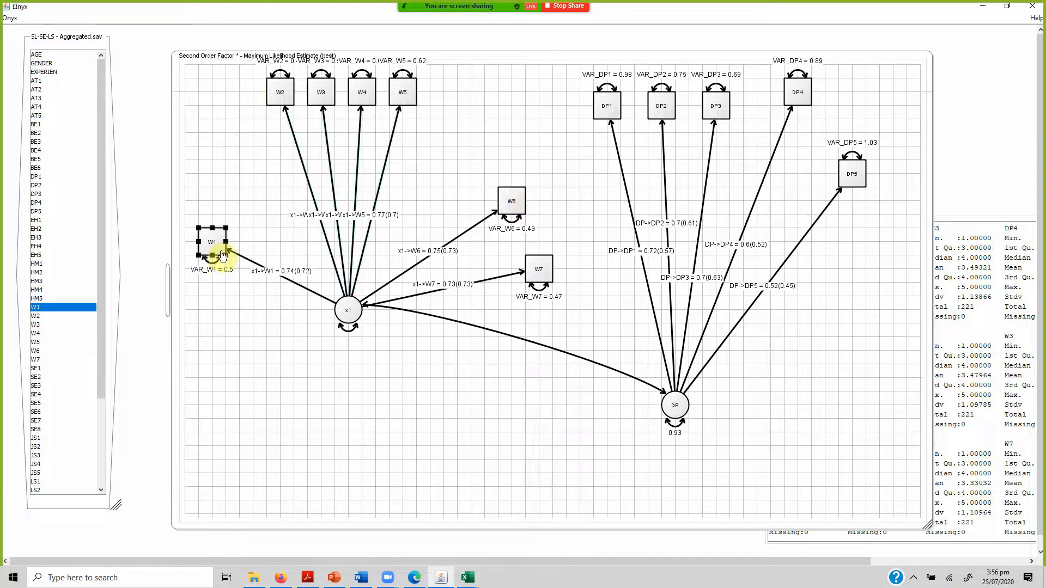
right_click(75, 508)
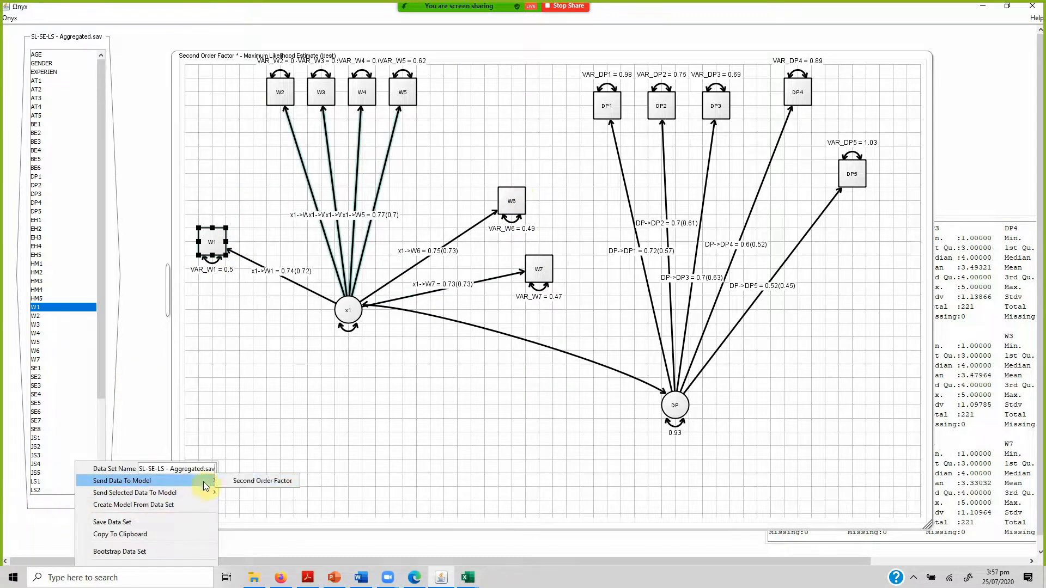
left_click(244, 487)
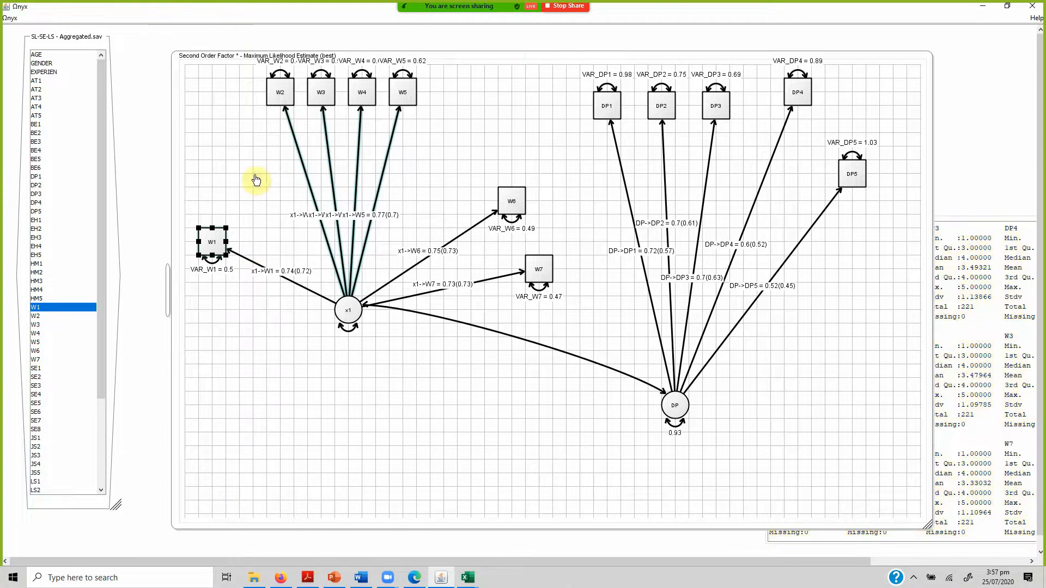
Spread W2, W3 and W5 apart to uncover their loading labels and show standardized estimates for the x1 variance path.
left_click_drag(281, 93, 226, 135)
right_click(349, 329)
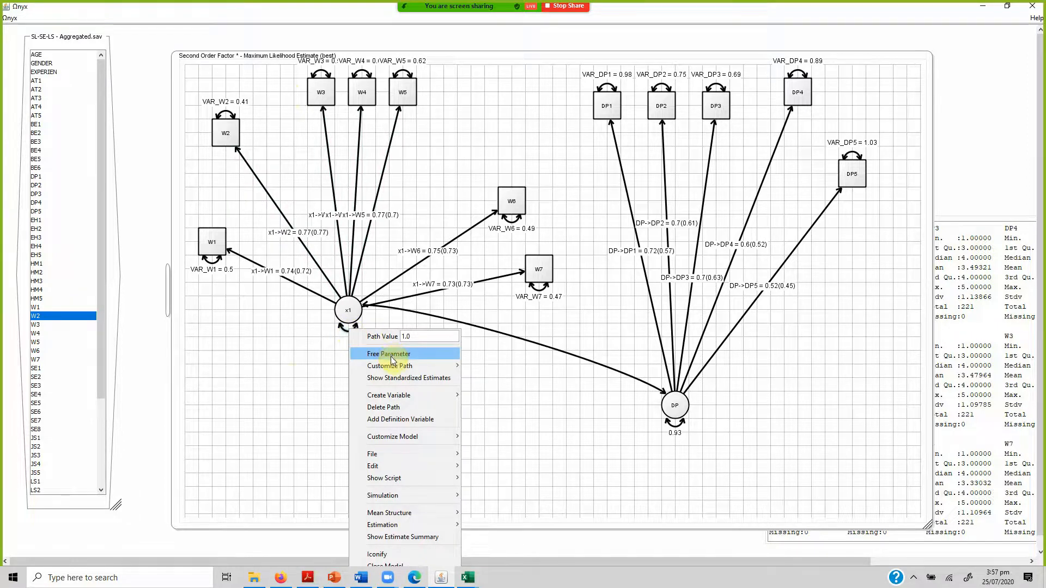
left_click(389, 377)
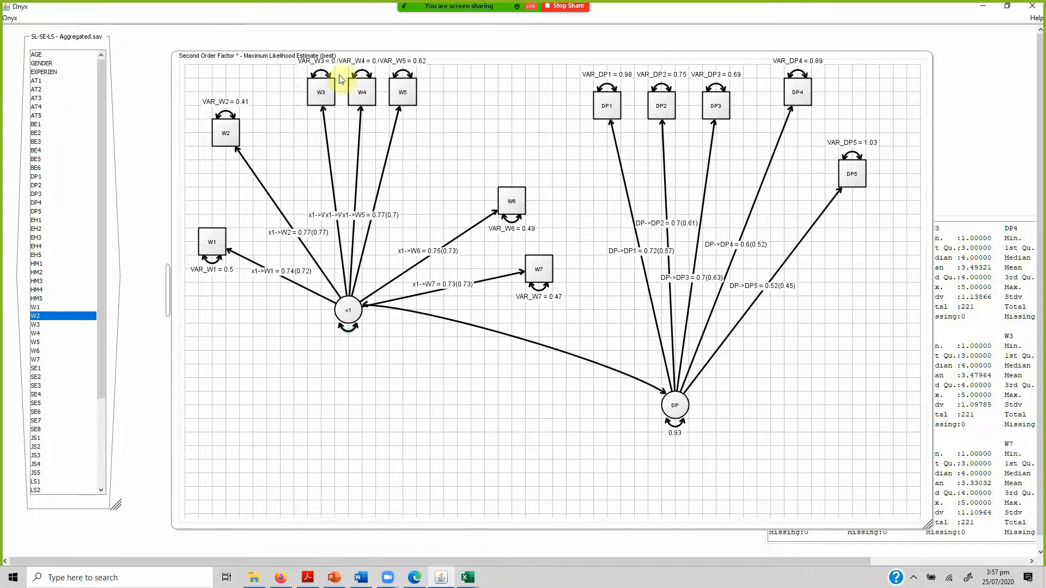
left_click_drag(319, 90, 291, 103)
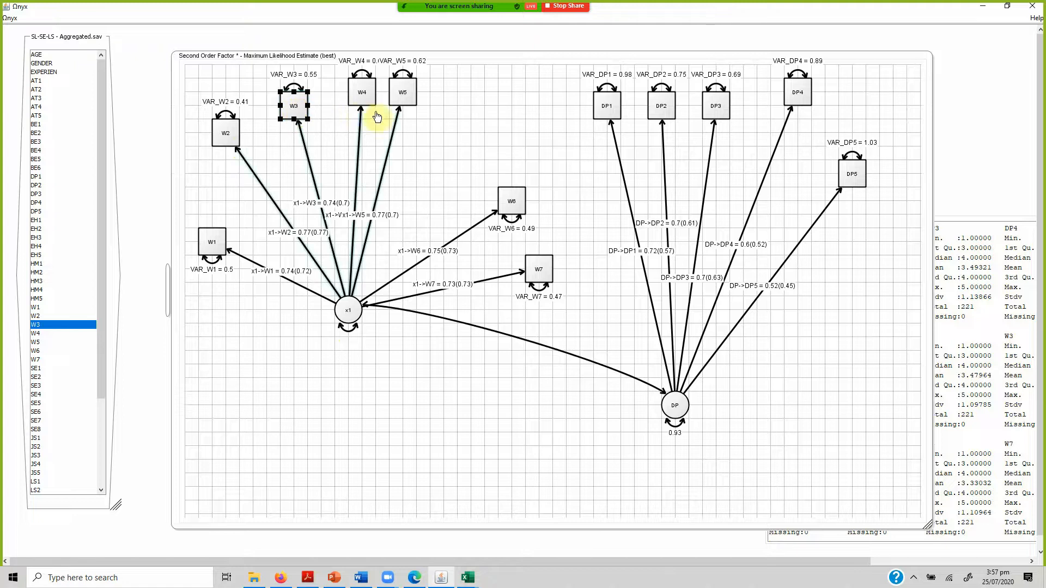
left_click_drag(401, 96, 511, 133)
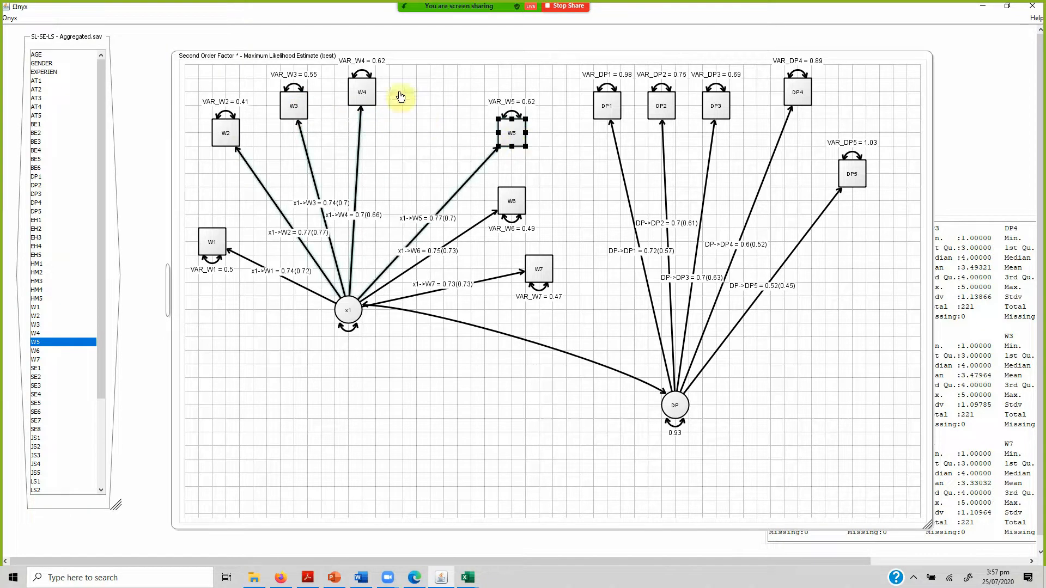
Shift W4 and W3 rightward and move x1 further down to separate the loading labels of W1 to W7.
left_click_drag(357, 90, 406, 126)
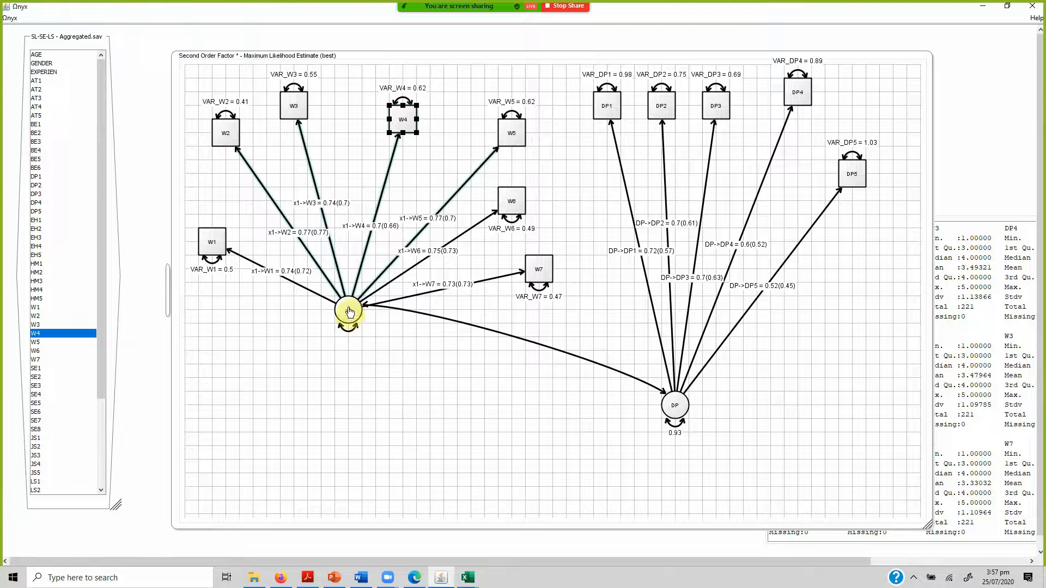
left_click_drag(350, 315, 322, 446)
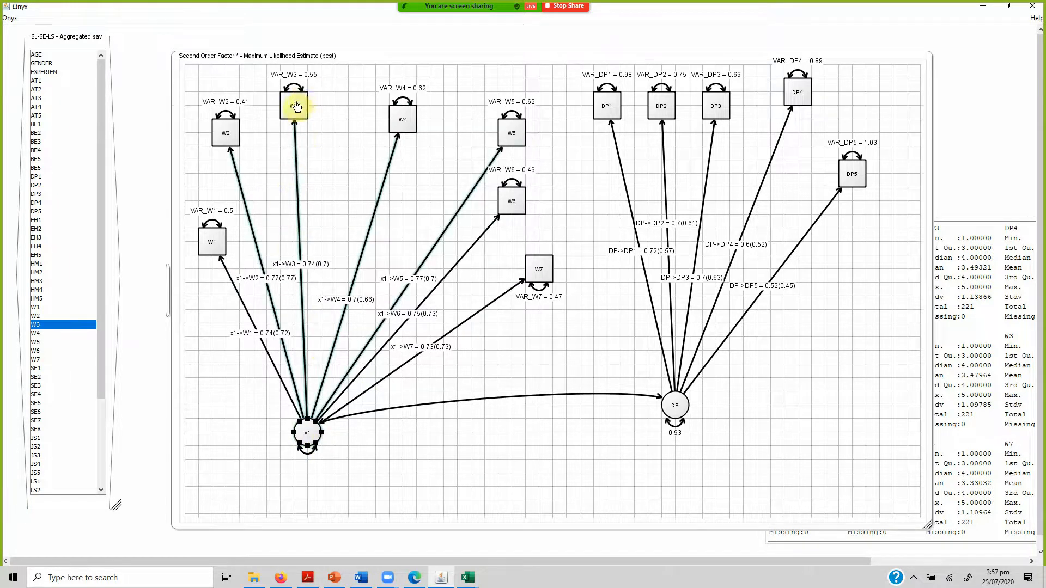
left_click_drag(296, 107, 322, 120)
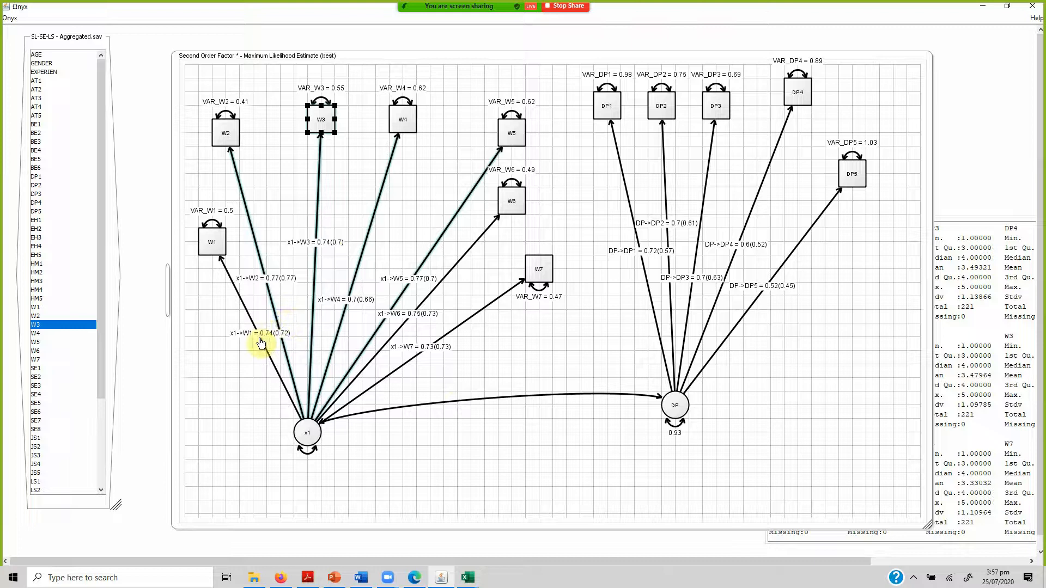
Switch to the Composite Reliability Calculator workbook in Excel and enter the W1 and W2 loadings 0.72 and 0.77 in A2 and A3.
mouse_move(283, 341)
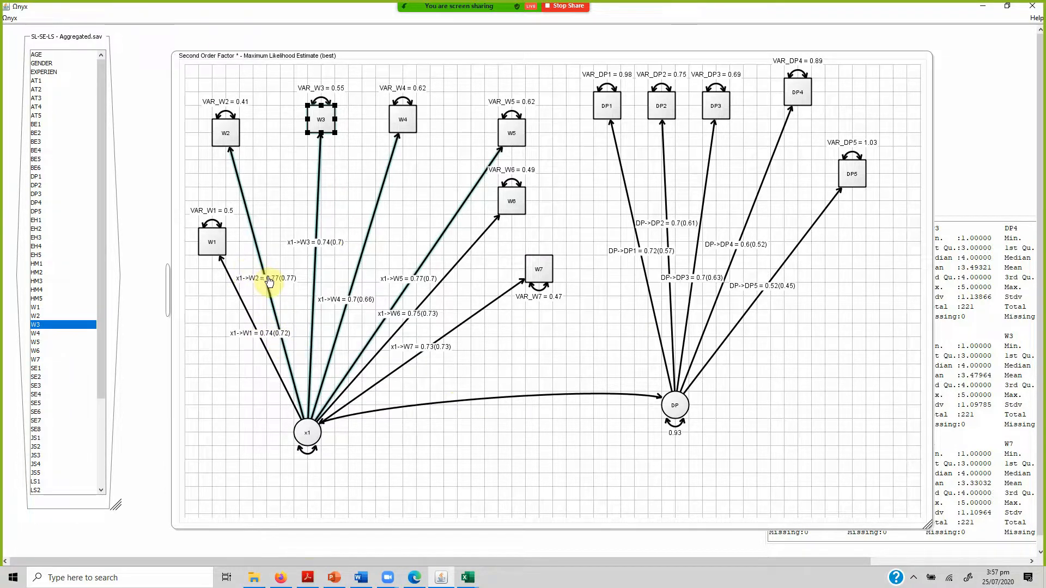
left_click(468, 577)
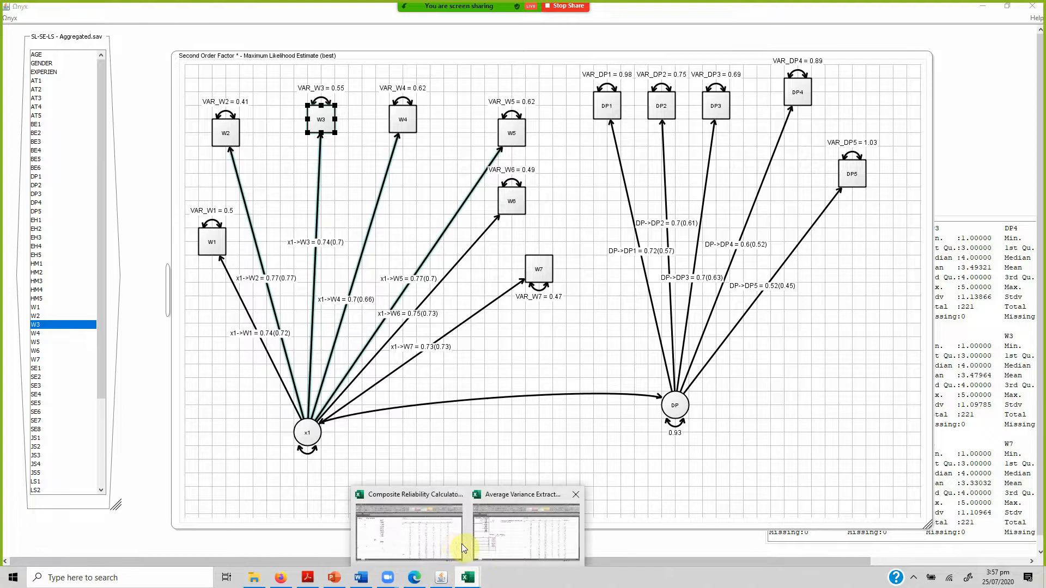
left_click(406, 533)
left_click(79, 163)
type("0.")
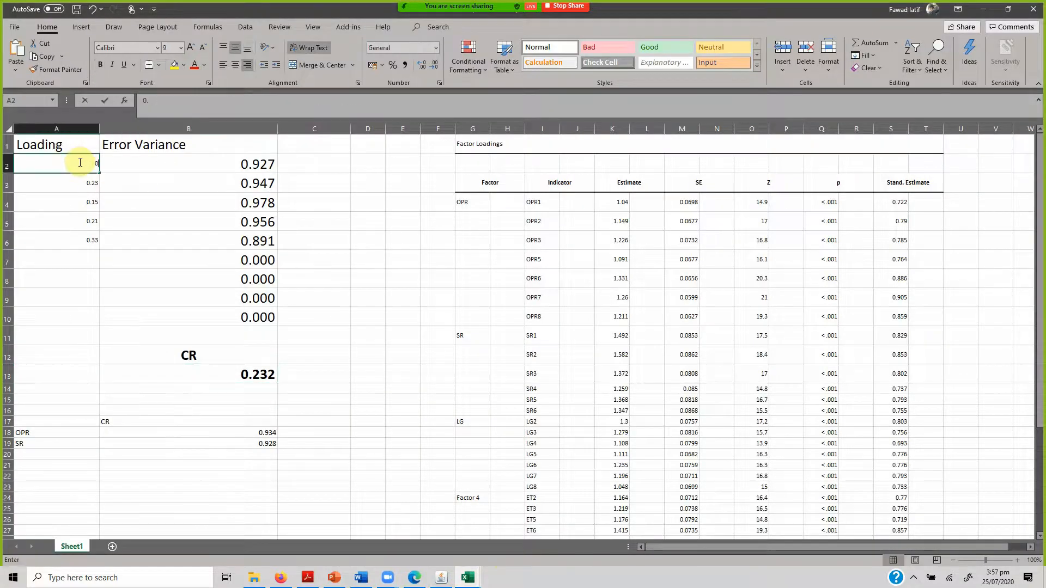
type("72")
key("Return")
type("0.77")
key("Return")
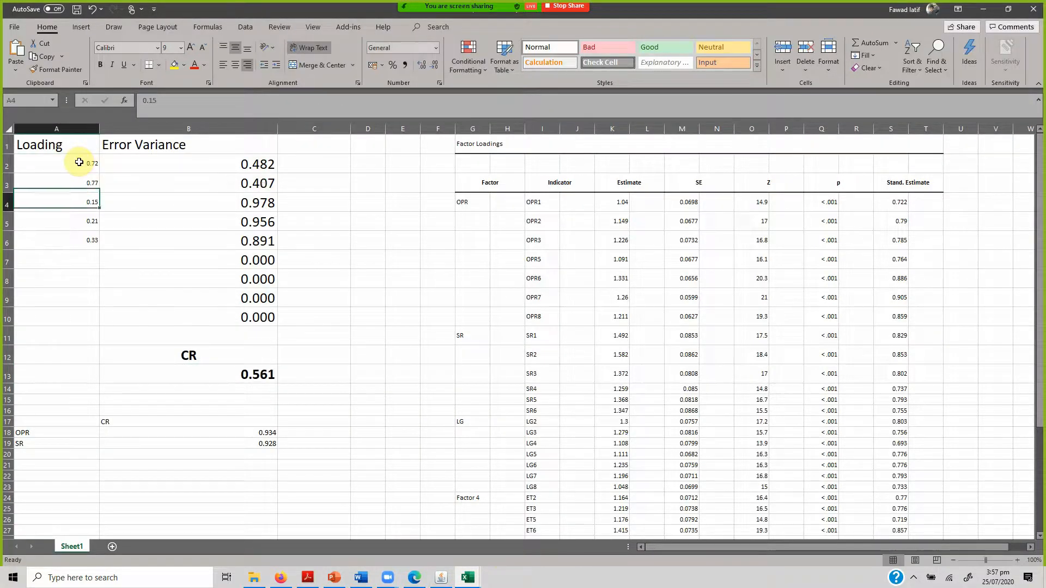
Check the W3 and W4 standardized loadings in Onyx and enter 0.7 and 0.66 in A4 and A5 of the composite reliability workbook.
left_click(442, 578)
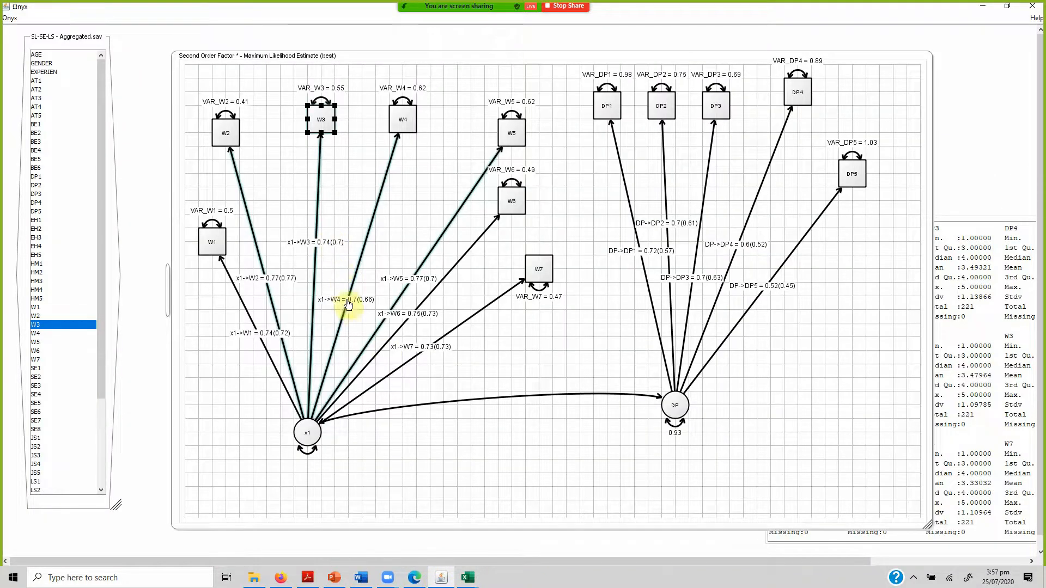
mouse_move(470, 580)
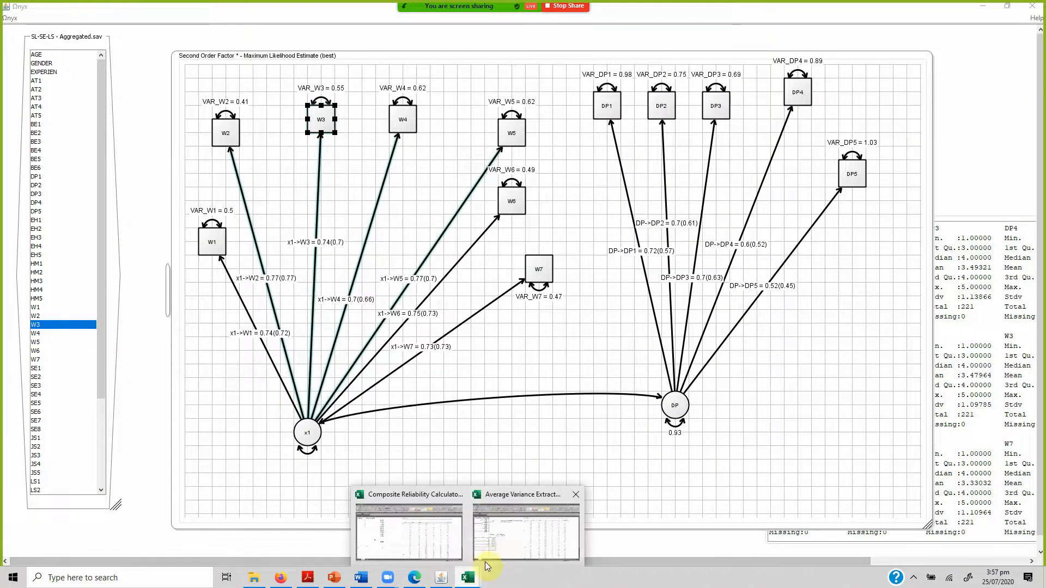
left_click(378, 524)
type("0.7")
key("Return")
type("0.66")
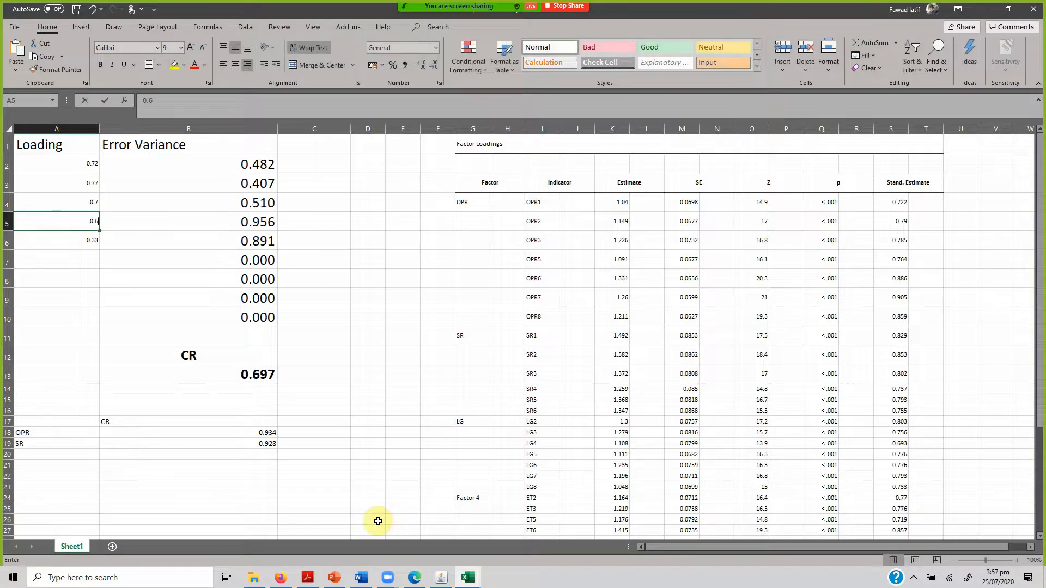
key("Return")
Check the W5 and W6 standardized loadings in Onyx and enter 0.7 and 0.73 in A6 and A7 of the composite reliability workbook.
left_click(441, 577)
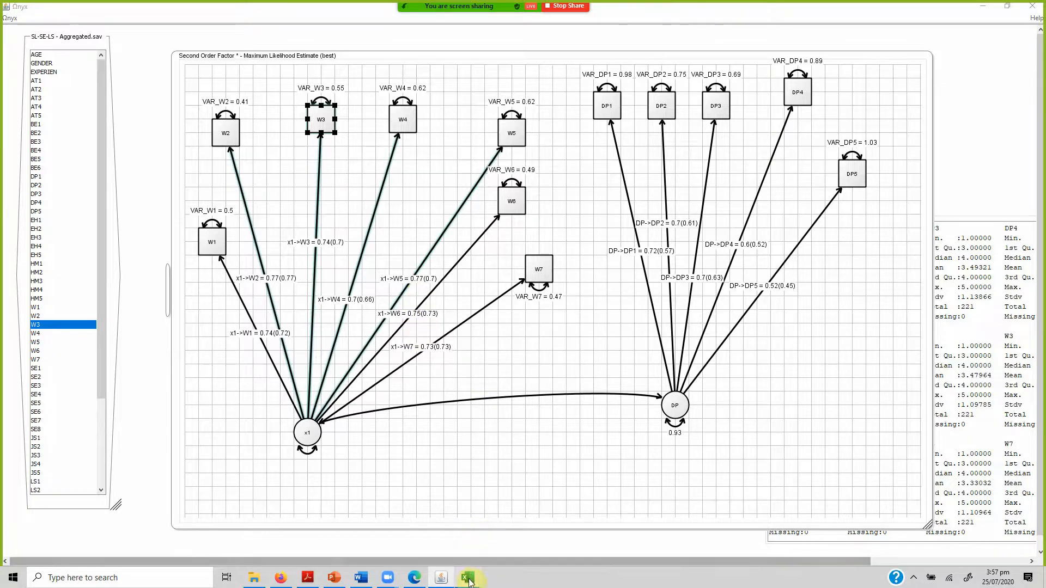
mouse_move(467, 578)
left_click(402, 521)
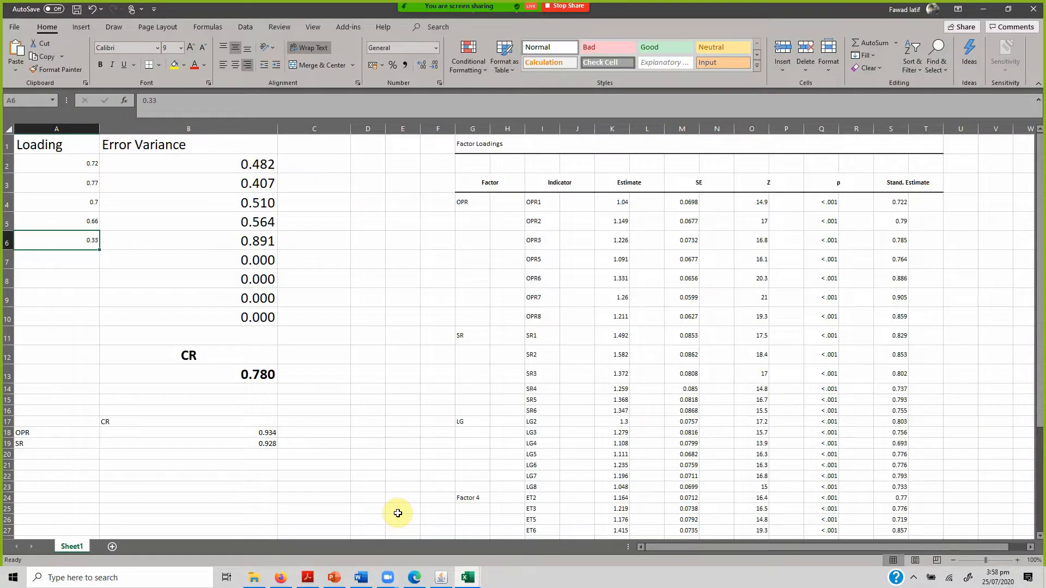
type("0.7")
key("Return")
type("0.73")
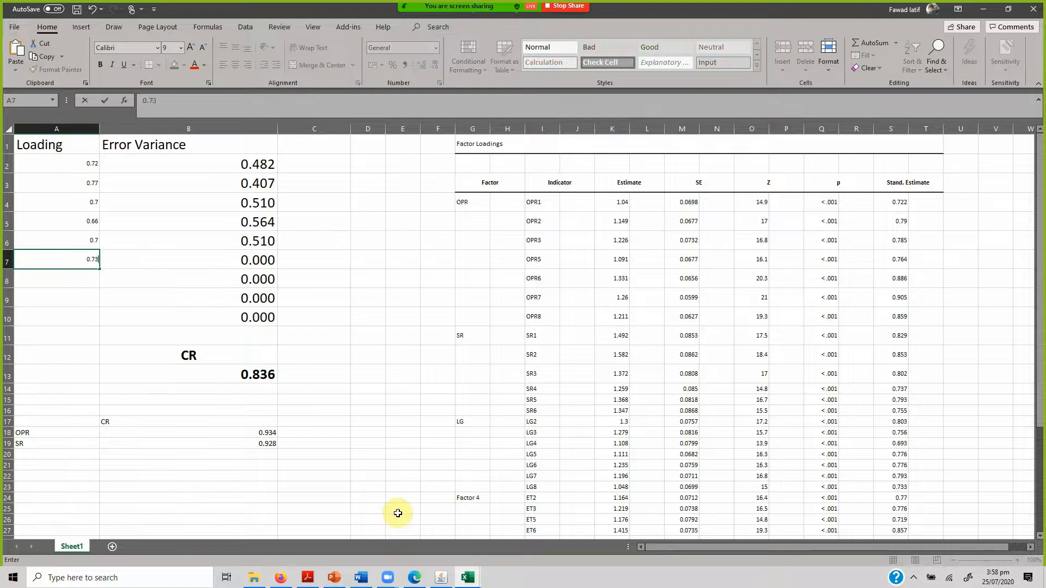
key("Return")
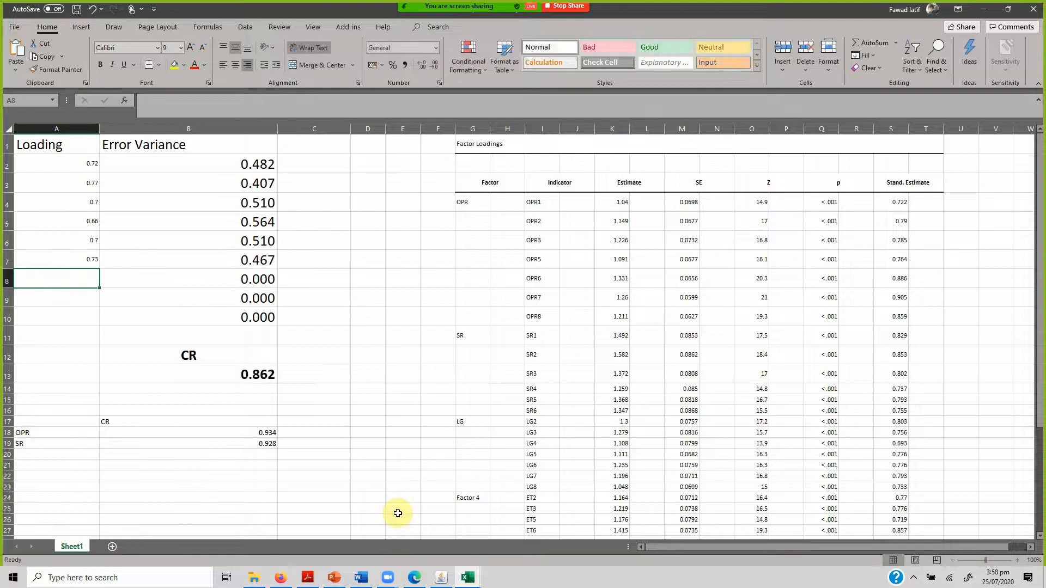
Switch back to Onyx, free the covariance path between x1 and DP, and show its standardized estimates.
left_click(435, 575)
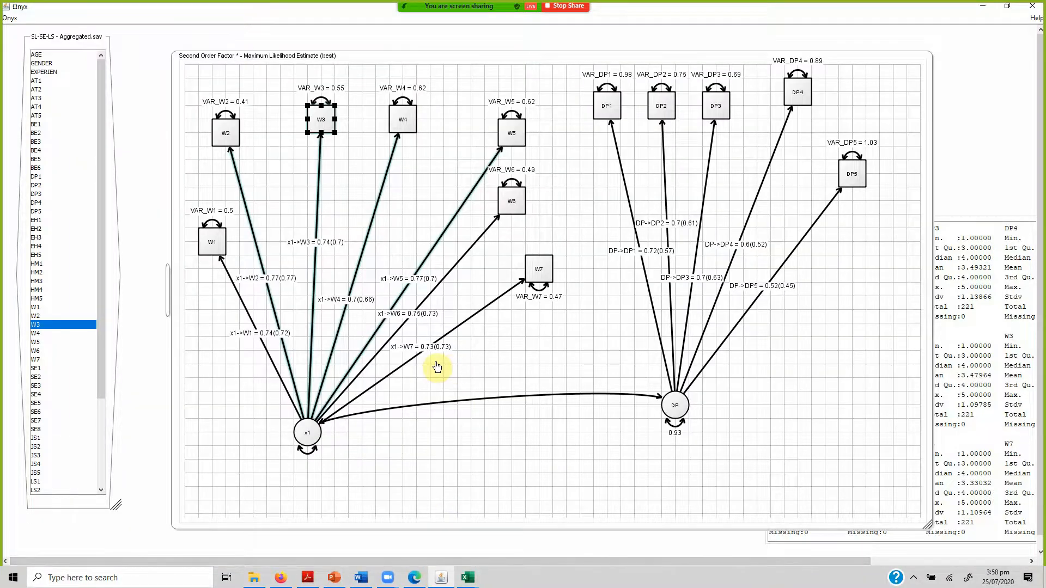
left_click(467, 576)
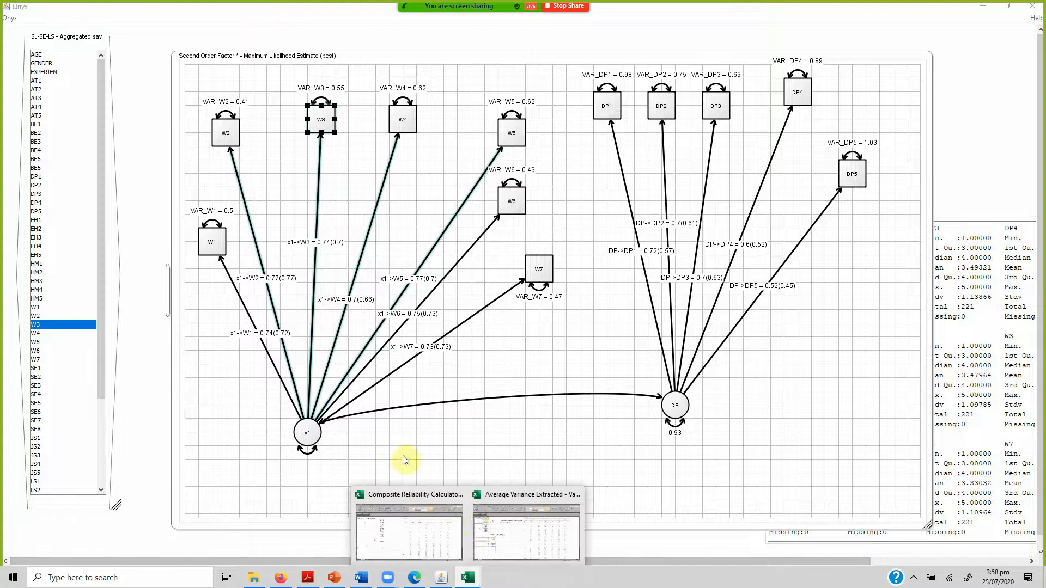
left_click(463, 405)
right_click(462, 404)
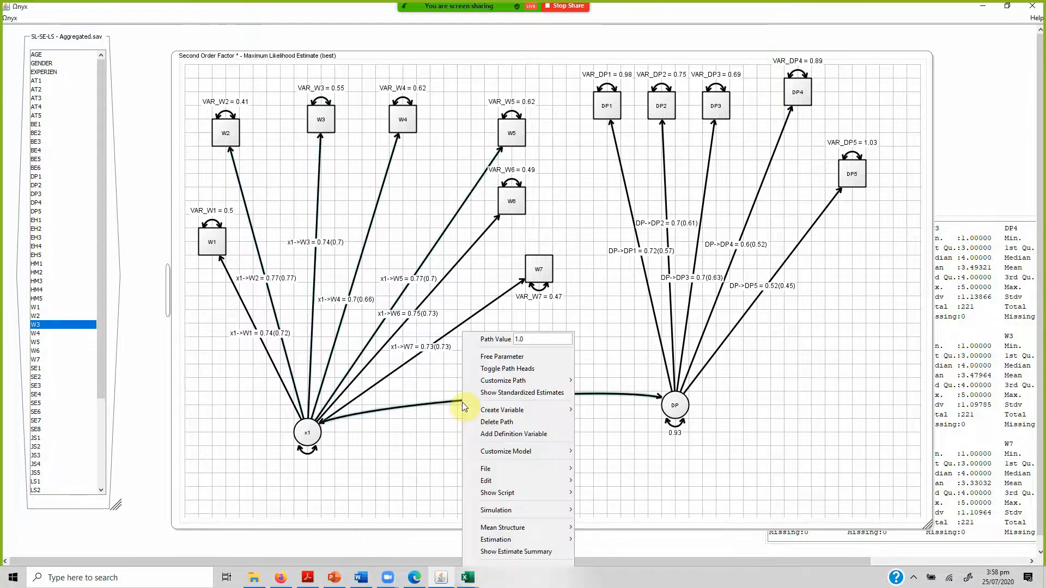
left_click(502, 356)
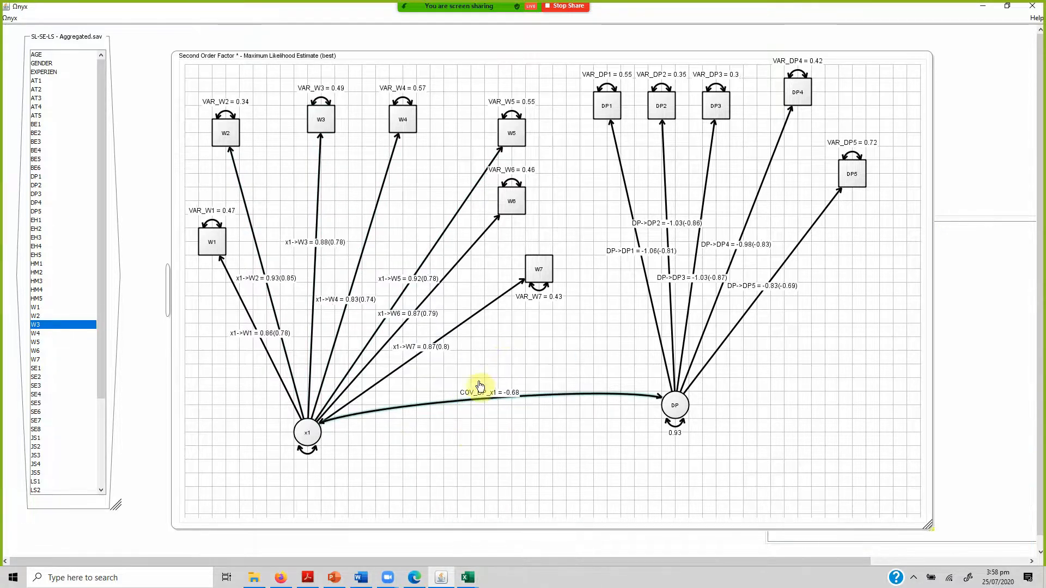
right_click(469, 403)
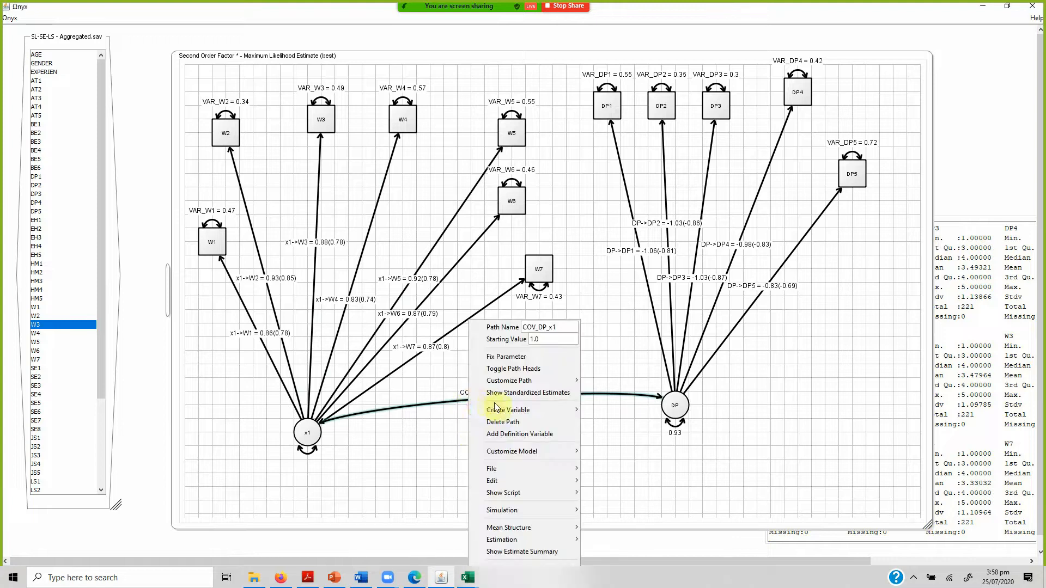
left_click(523, 393)
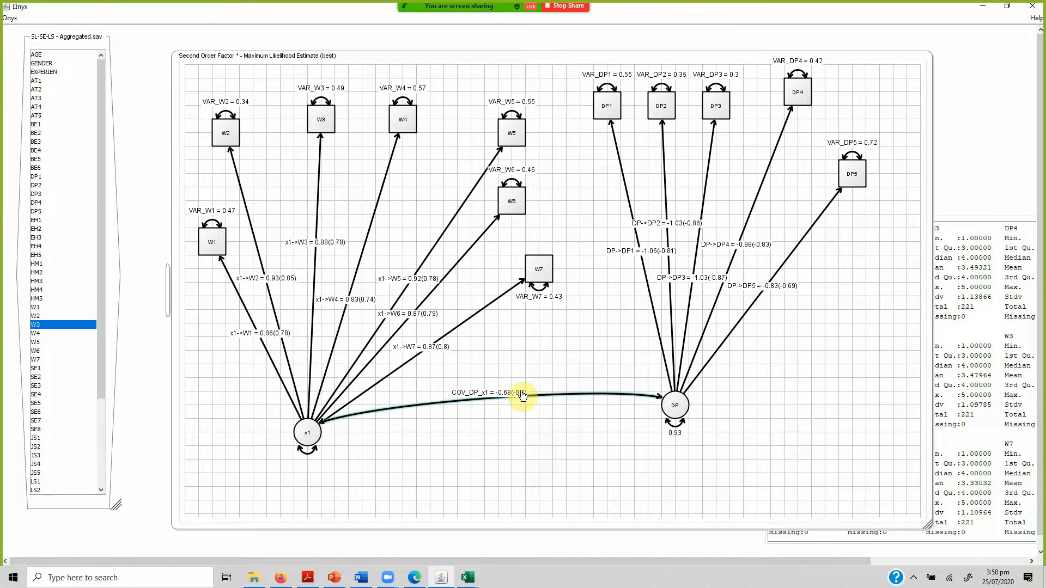
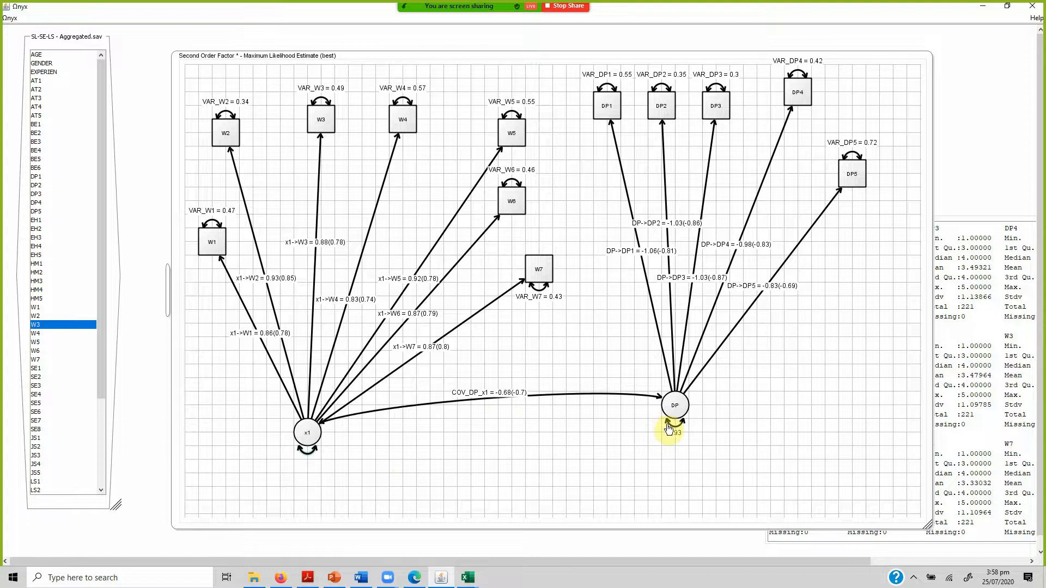
Review the standardized loadings of W1 to W3 on x1 in Onyx and switch to the Composite Reliability Calculator workbook in Excel.
left_click(602, 117)
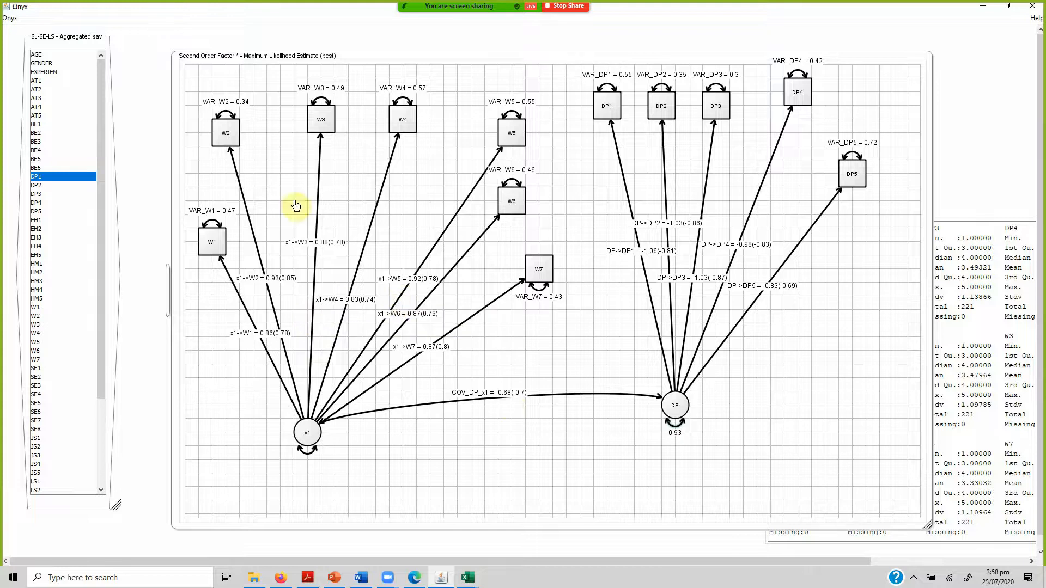
mouse_move(280, 353)
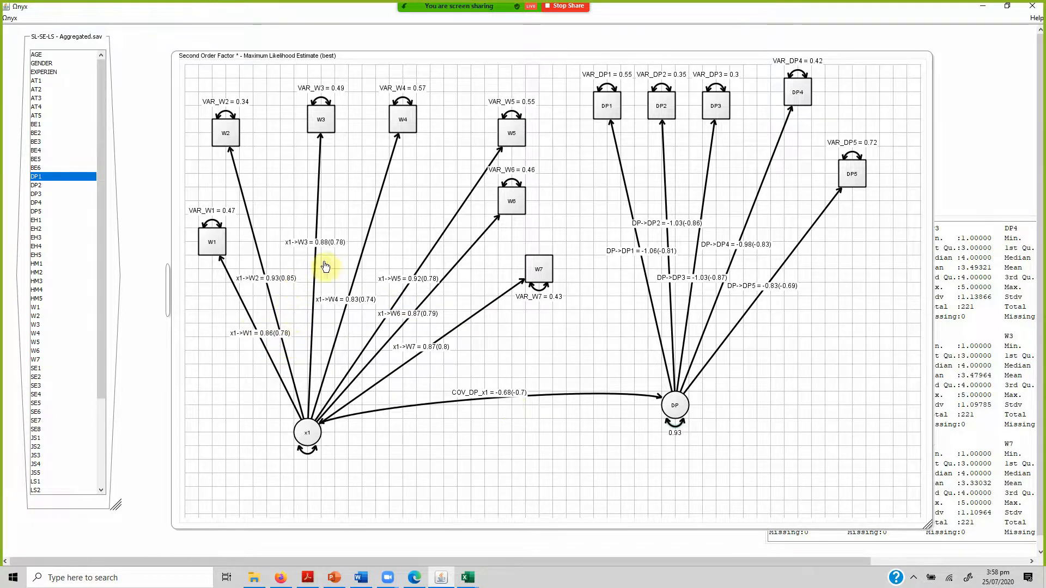
left_click_drag(437, 562, 462, 578)
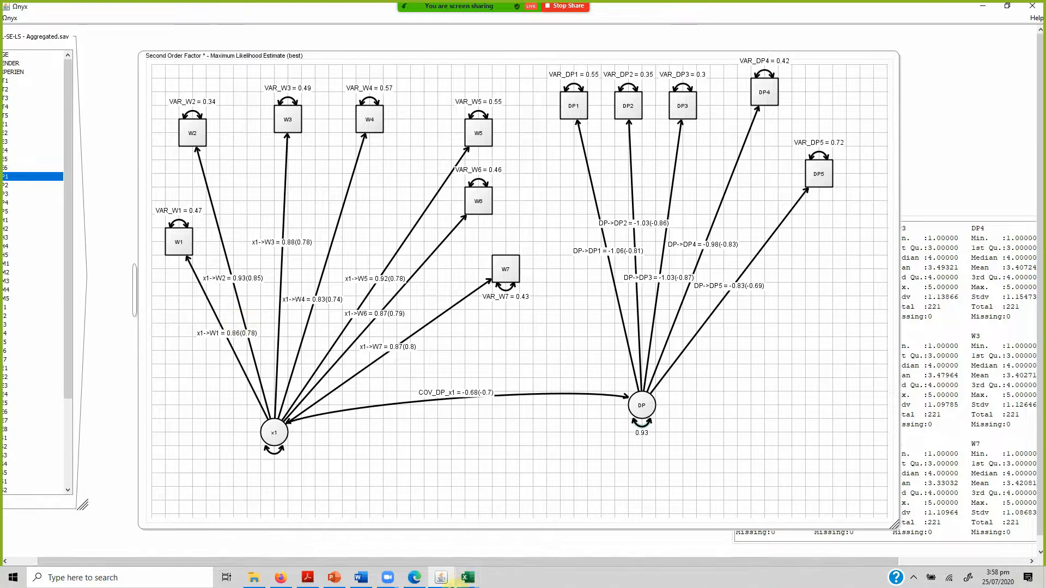
mouse_move(458, 580)
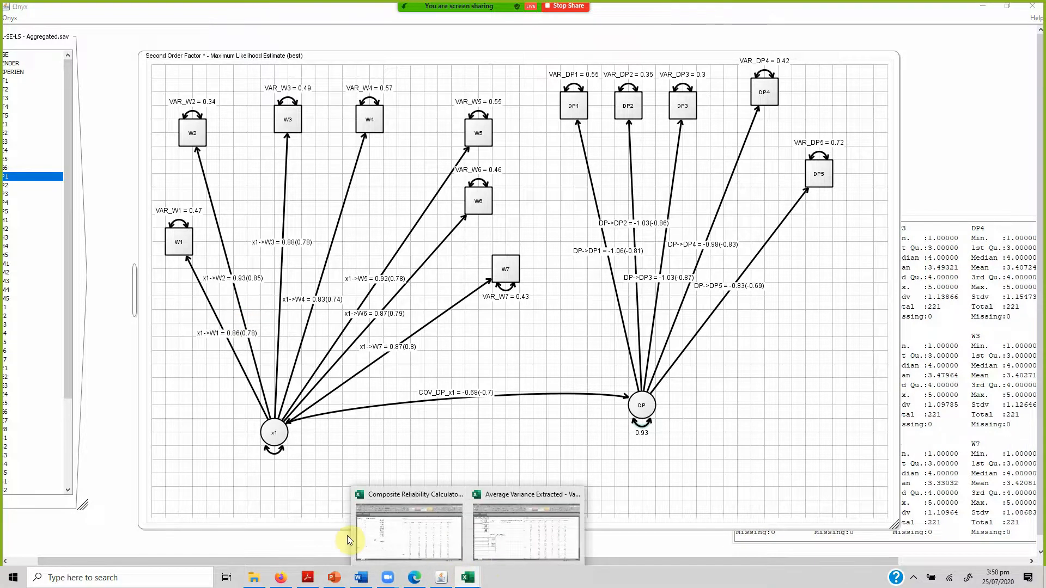
left_click(392, 525)
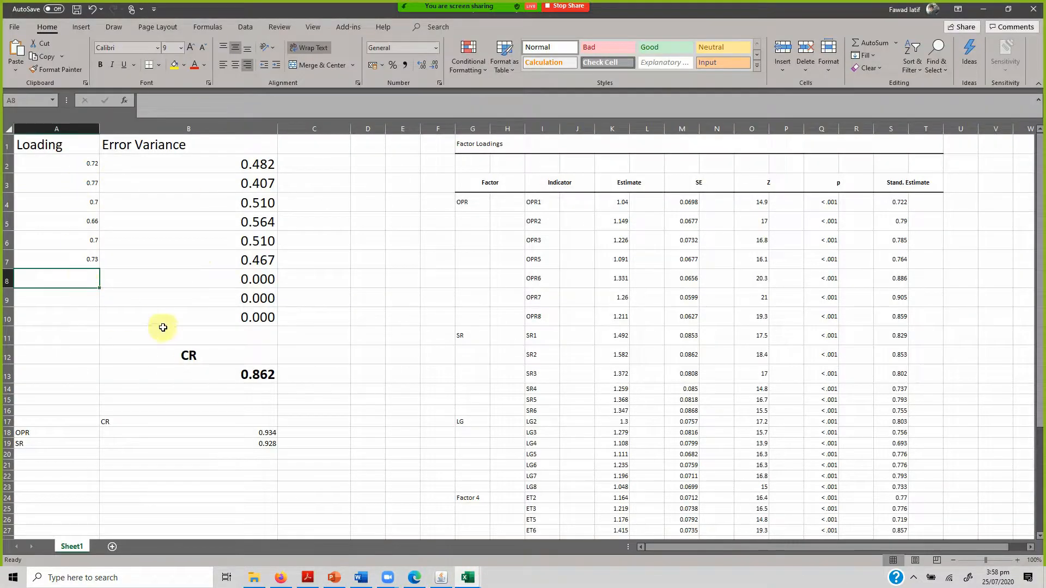
left_click(483, 580)
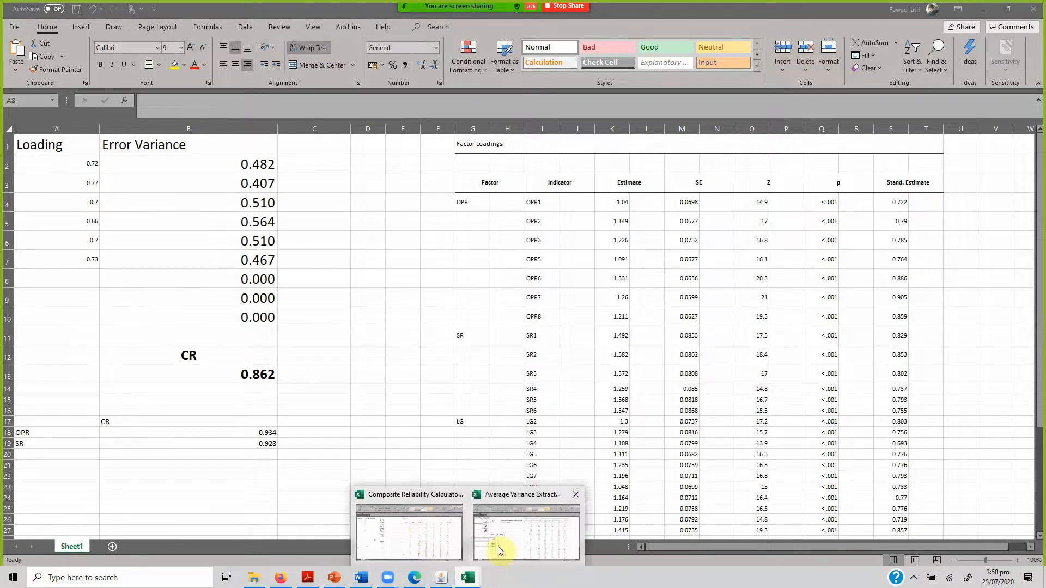
left_click(416, 533)
left_click(441, 577)
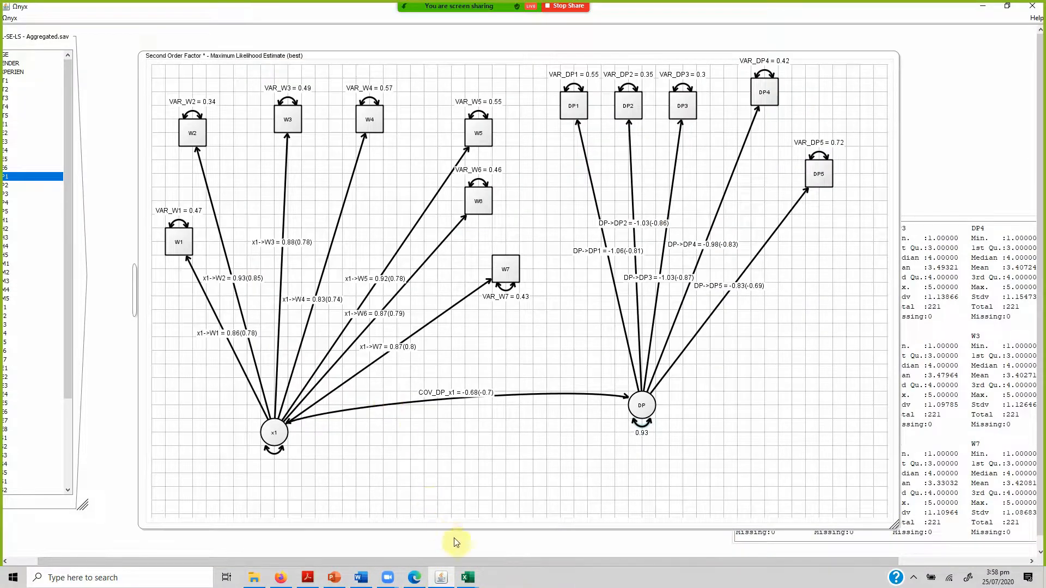
left_click(468, 578)
left_click(417, 526)
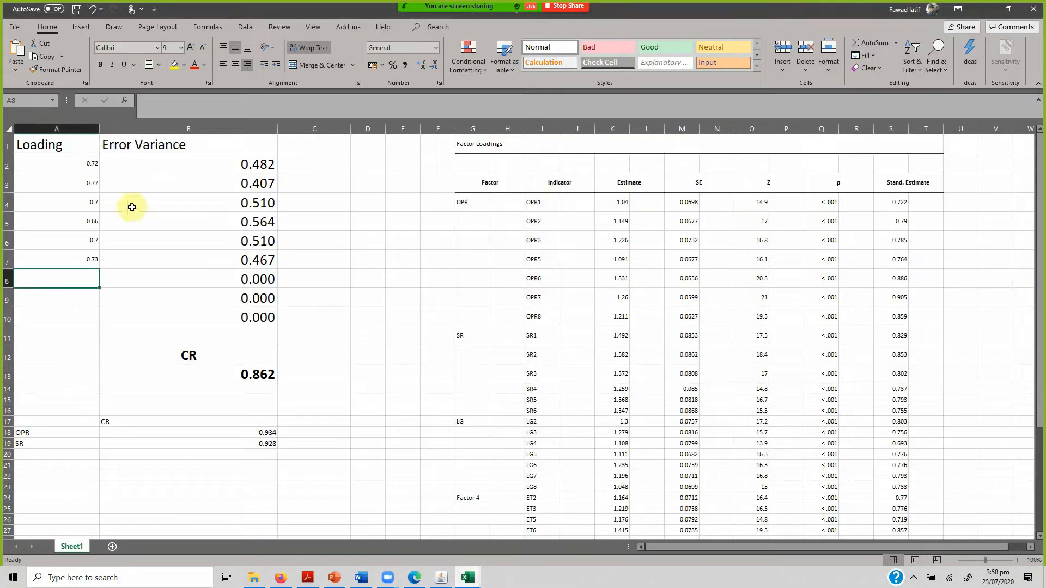
Replace the W1, W2 and W3 loadings in A2 to A4 with 0.78, 0.85 and 0.78.
left_click(82, 163)
type(".7")
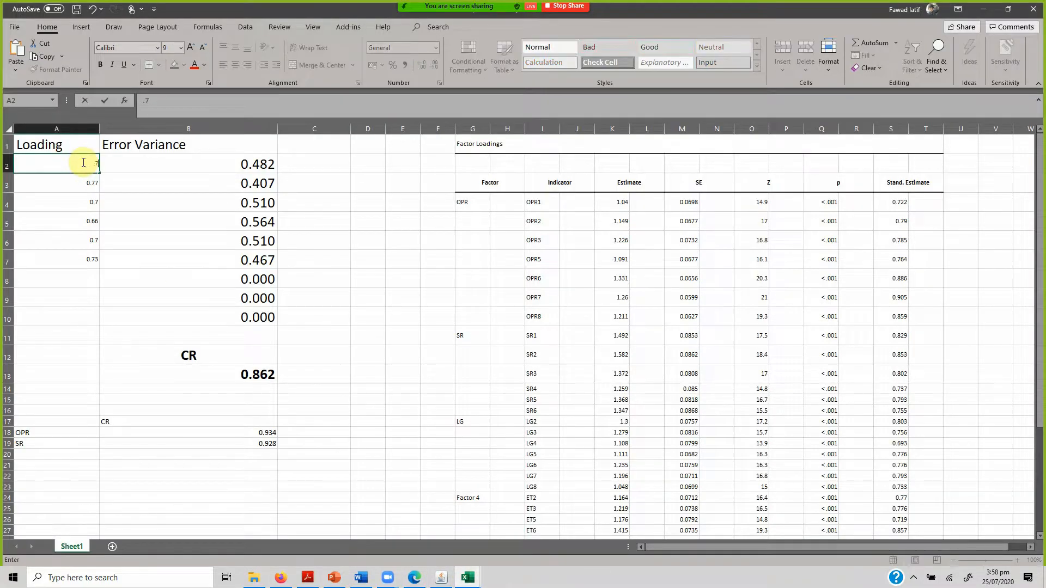
type("8")
key("Return")
type(".8")
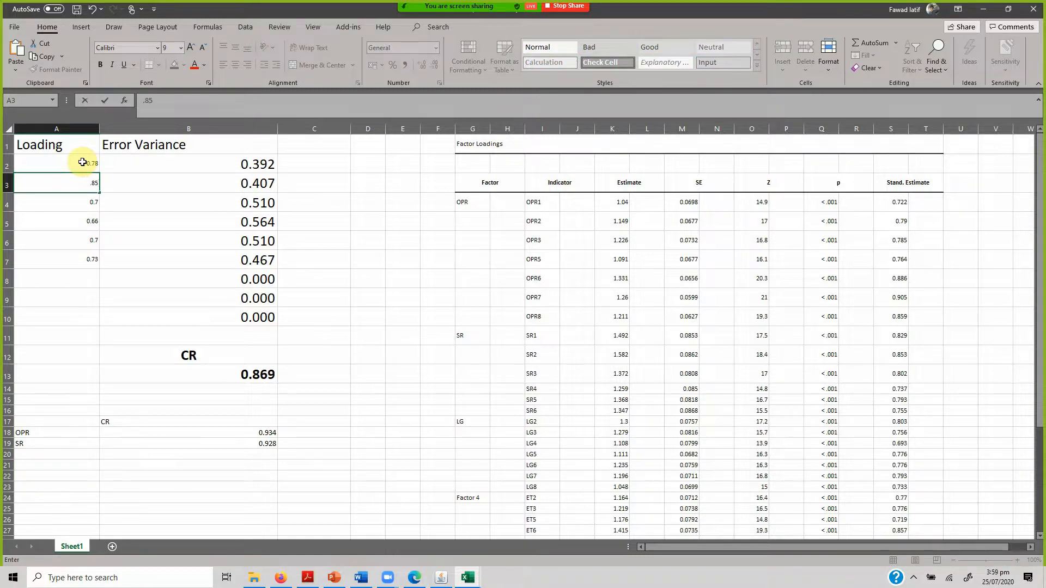
key("Return")
type(".78")
key("Return")
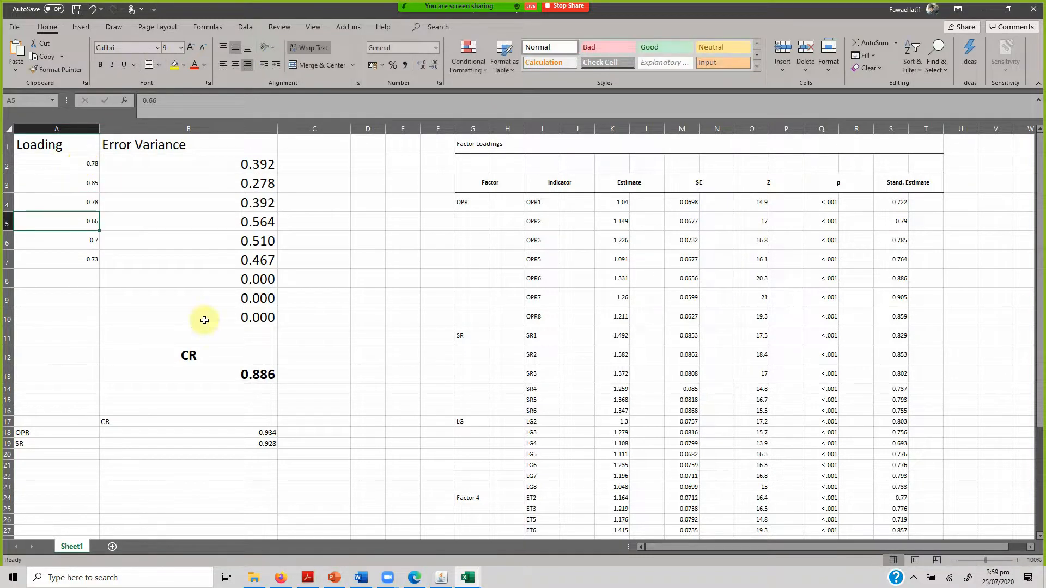
Check the W4 to W6 standardized loadings in Onyx and enter 0.74, 0.78 and 0.79 in A5 to A7 of the composite reliability workbook.
left_click(441, 578)
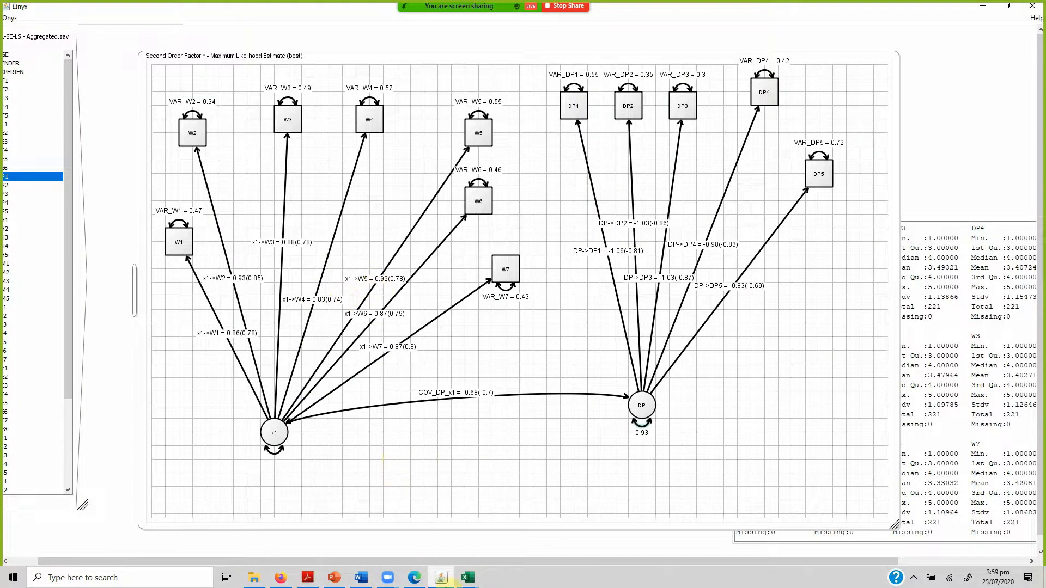
mouse_move(466, 584)
left_click(422, 523)
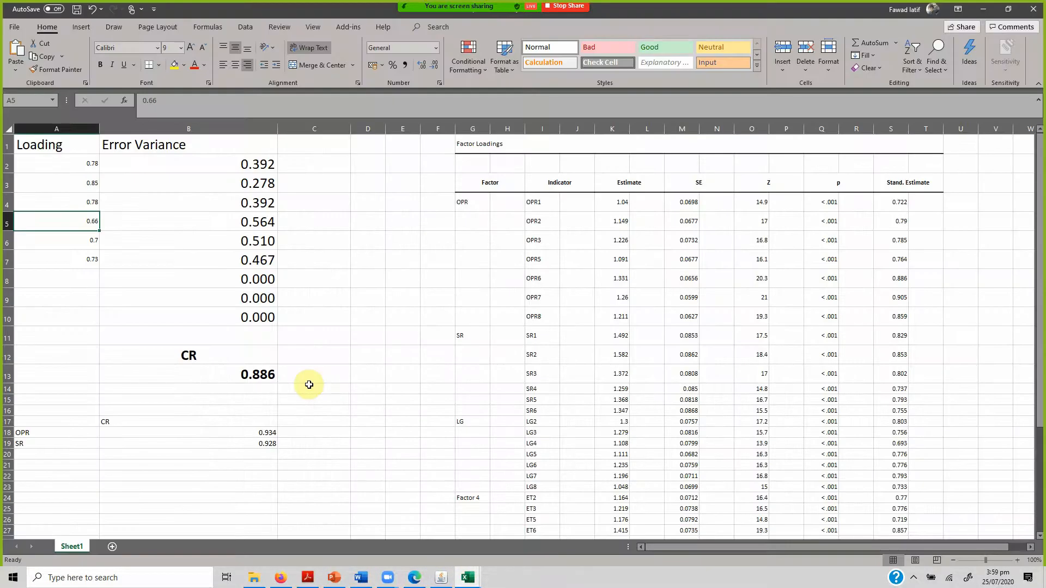
type(".74")
key("Return")
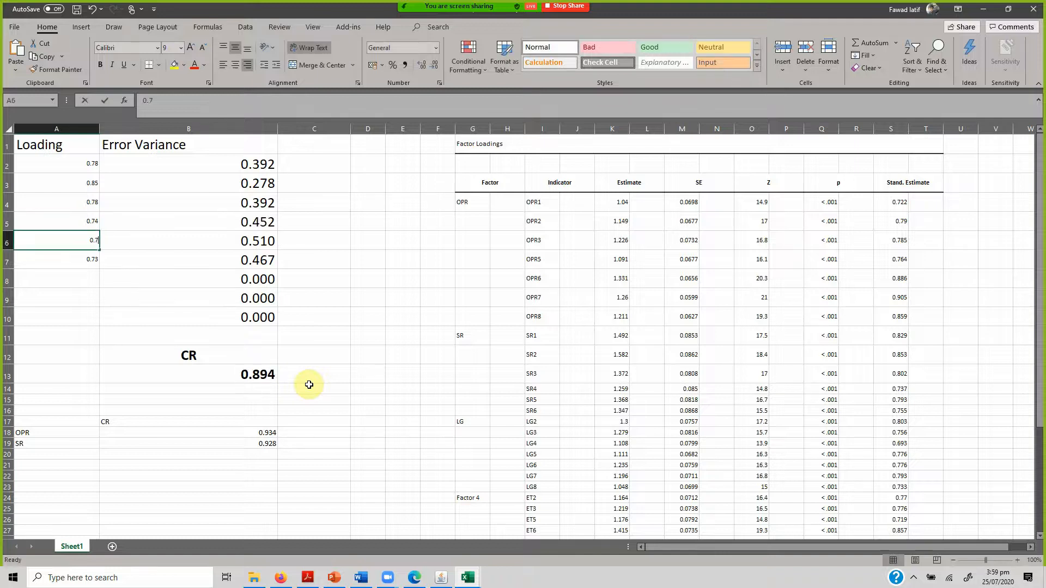
type(".78")
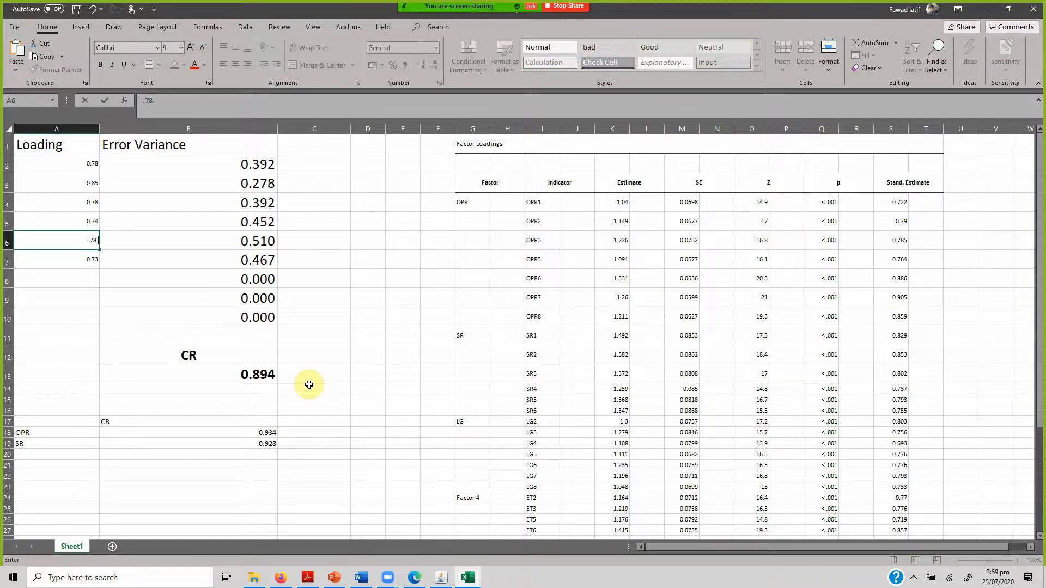
key("Return")
type(".79")
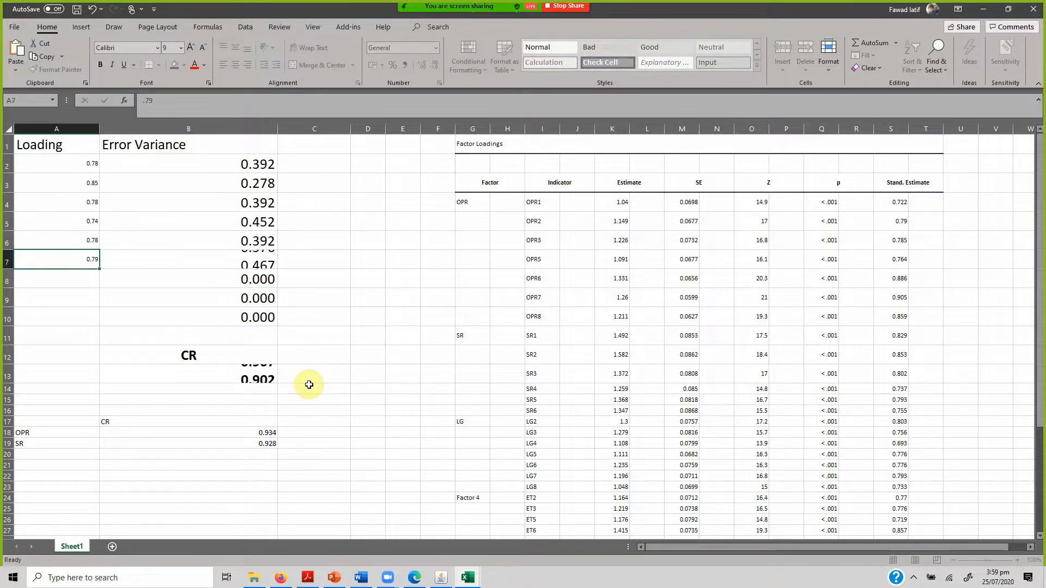
key("Return")
Check the W7 standardized loading in Onyx and enter 0.8 in A8 of the composite reliability workbook.
left_click(441, 578)
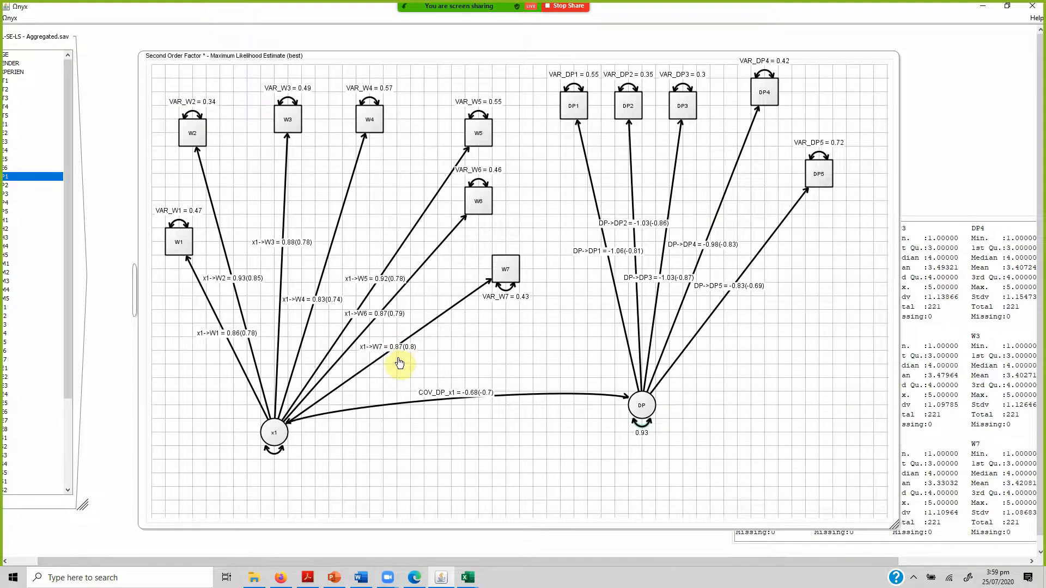
mouse_move(468, 578)
left_click(423, 522)
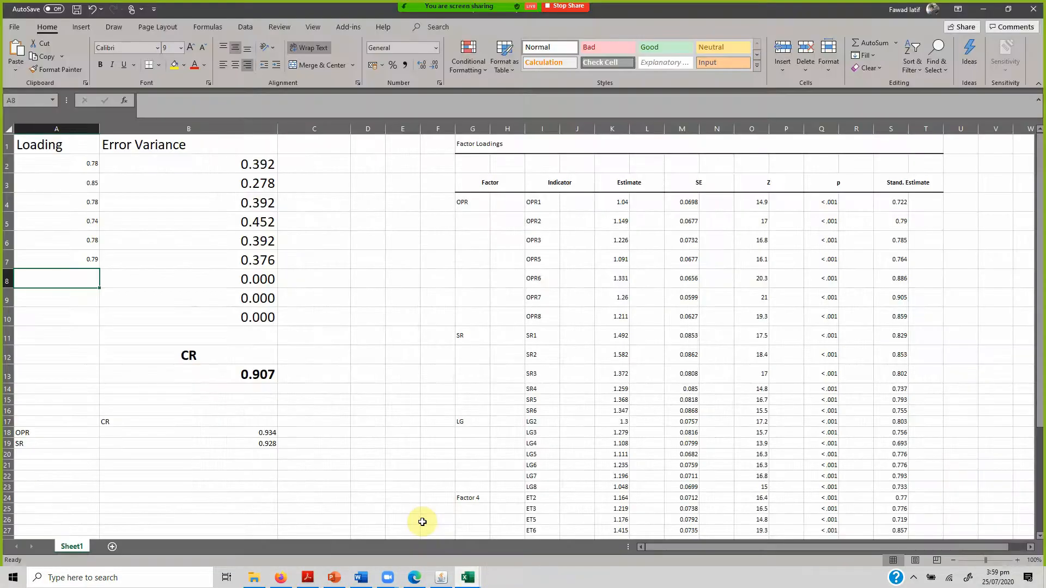
type("0.8")
key("Return")
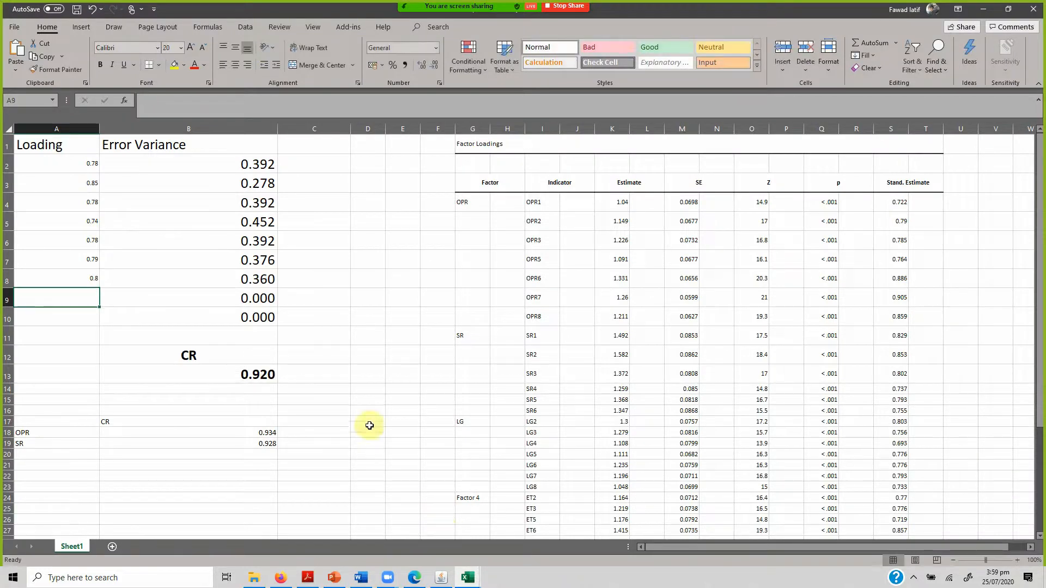
Copy the loadings in A2:A8 of the composite reliability workbook into the Average Variance Extracted workbook, starting at A2.
left_click(440, 579)
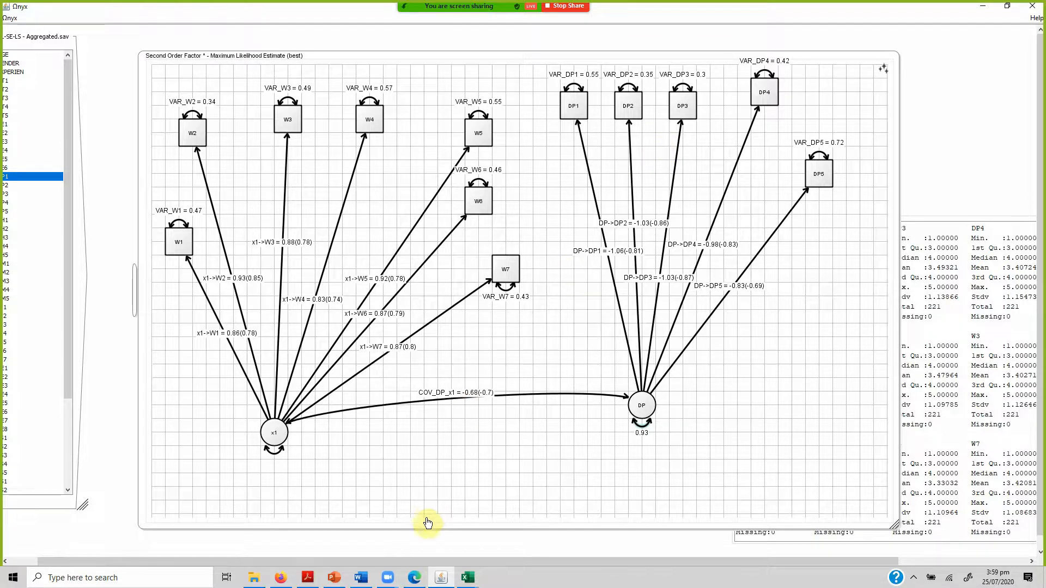
left_click(468, 578)
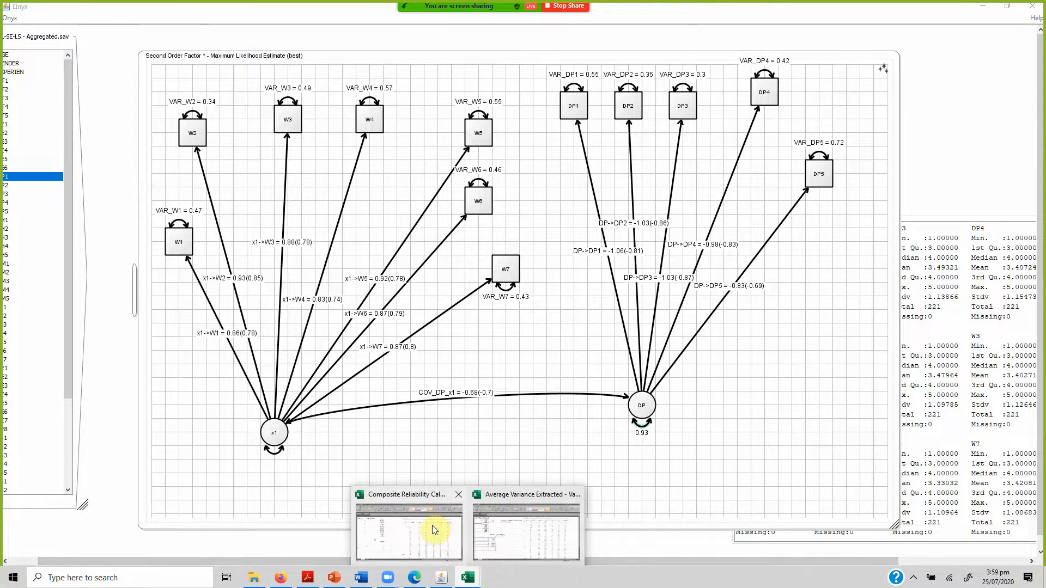
left_click(434, 530)
left_click_drag(61, 163, 78, 275)
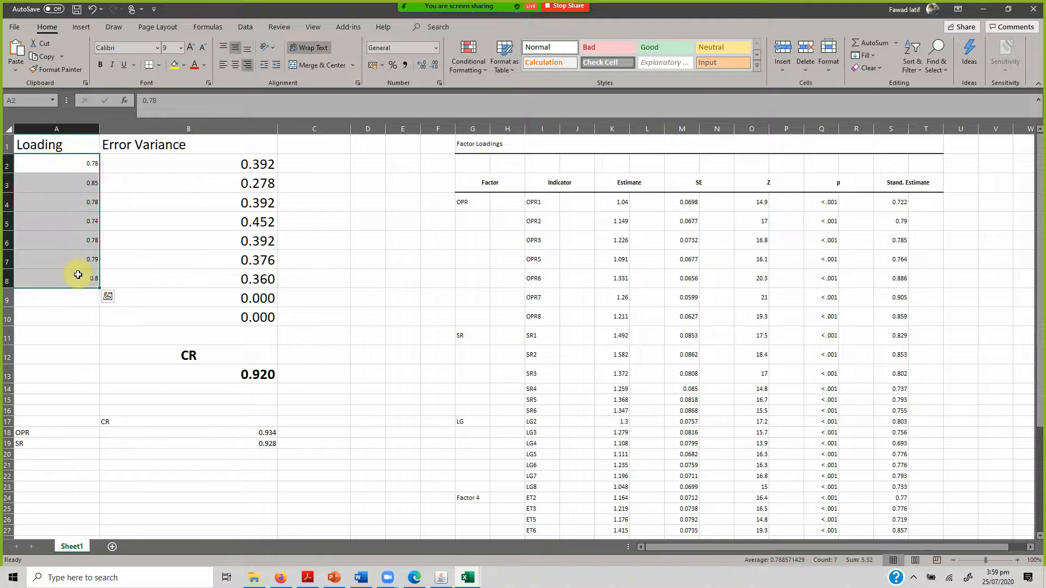
key("ctrl+c")
left_click(467, 578)
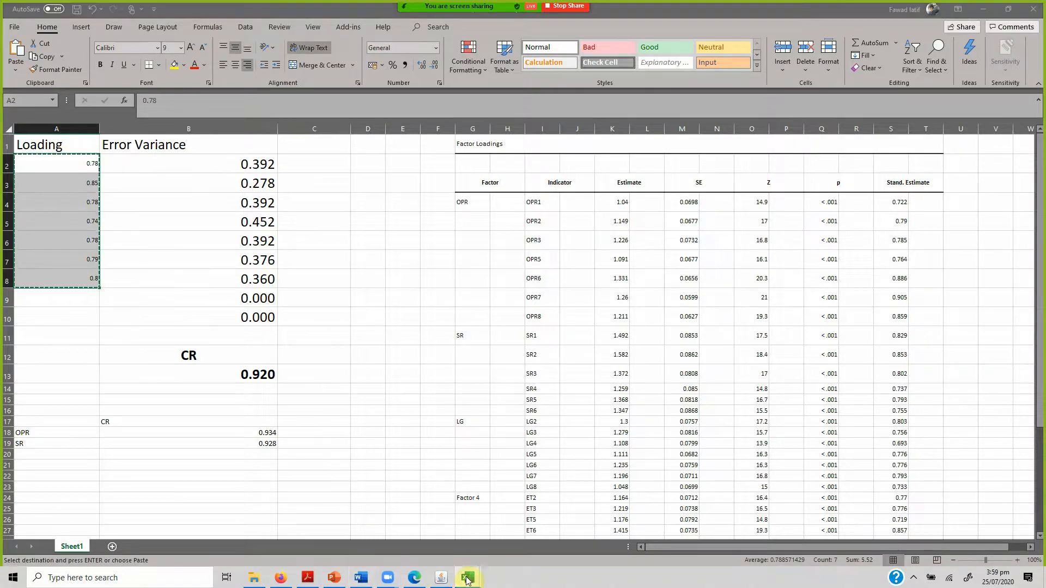
left_click(545, 531)
left_click(69, 151)
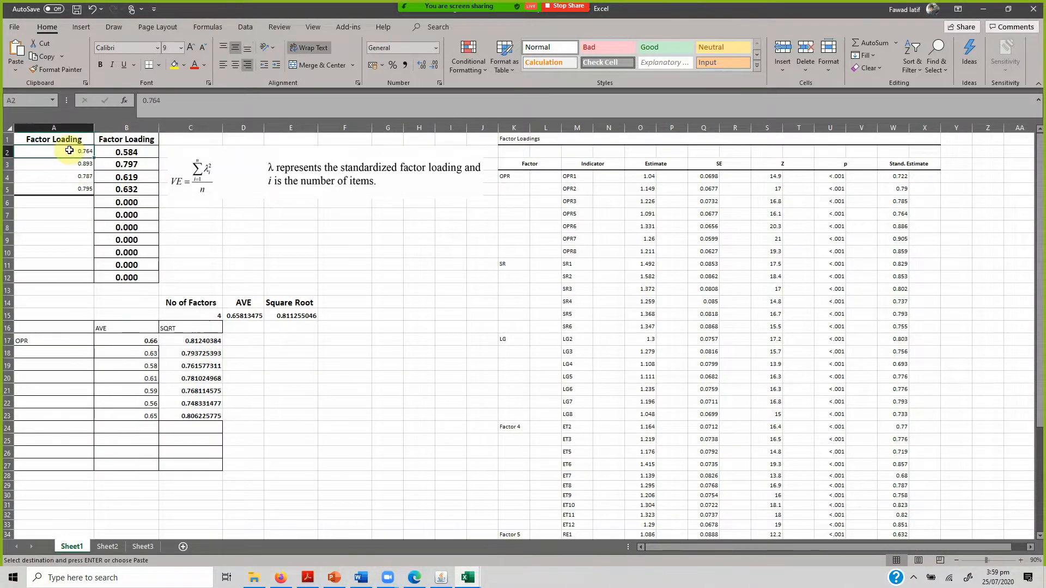
key("ctrl+v")
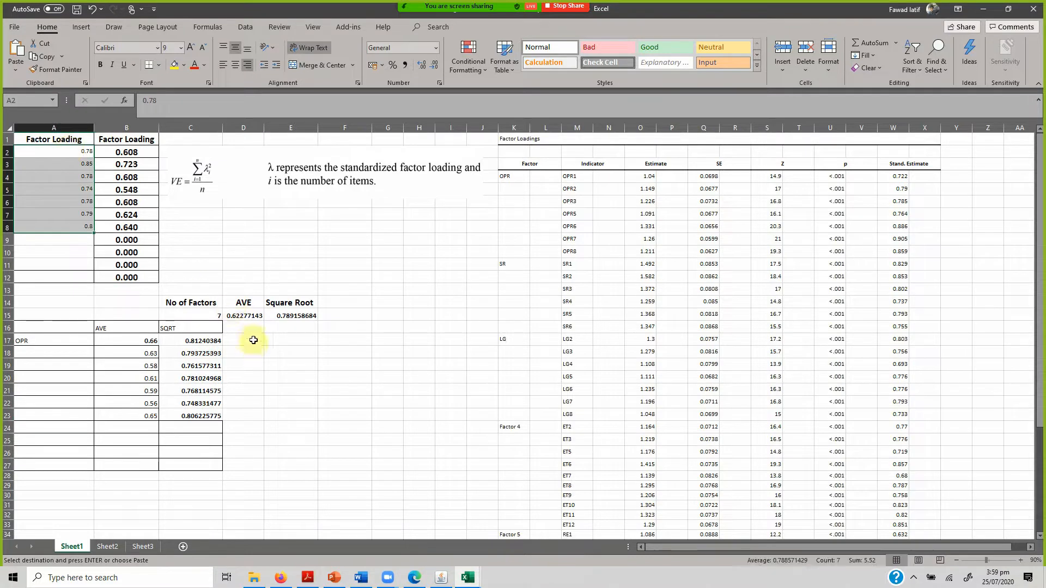
Label the first row of the AVE summary table Wisdom in A17 and enter its AVE 0.62 in B17.
left_click(53, 344)
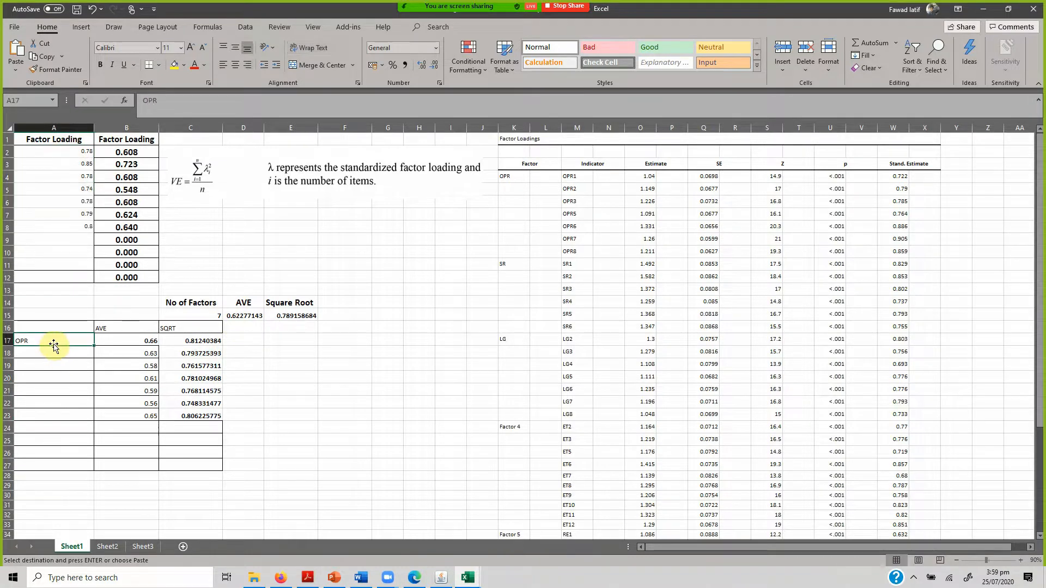
type("Wisdom")
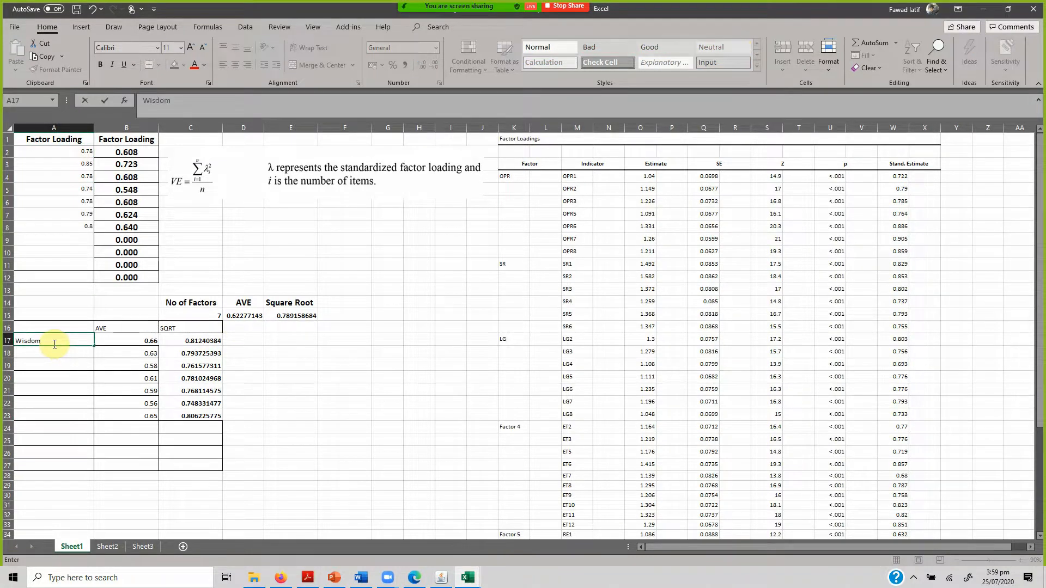
key("Tab")
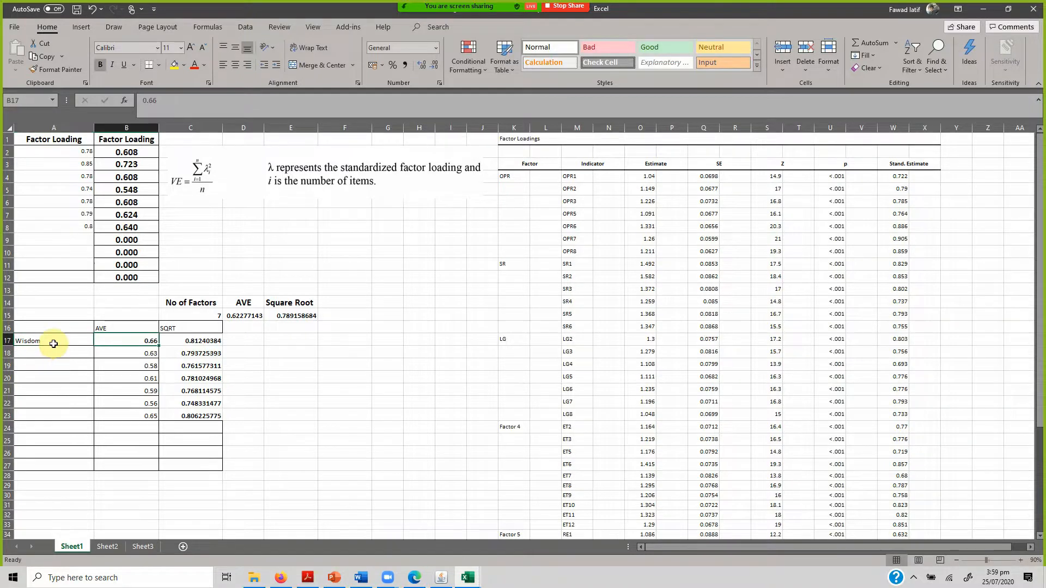
type("0")
key("Down")
Clear the old AVE and SQRT values in B18:C23 of the summary table.
key("shift+Down")
key("shift+Down")
key("shift+Down")
key("shift+Down")
key("shift+Down")
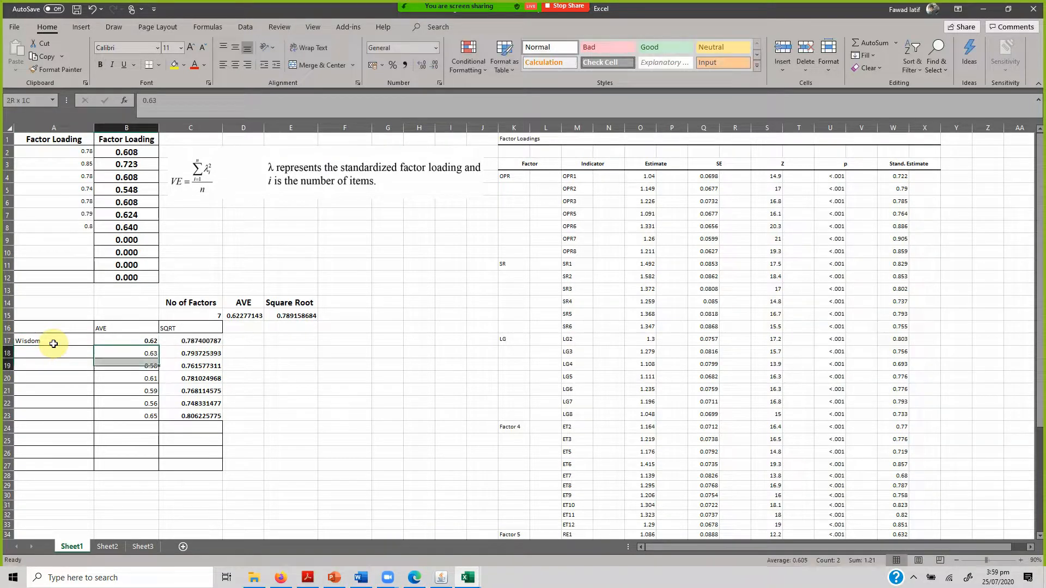
key("shift+Right")
key("shift+Left")
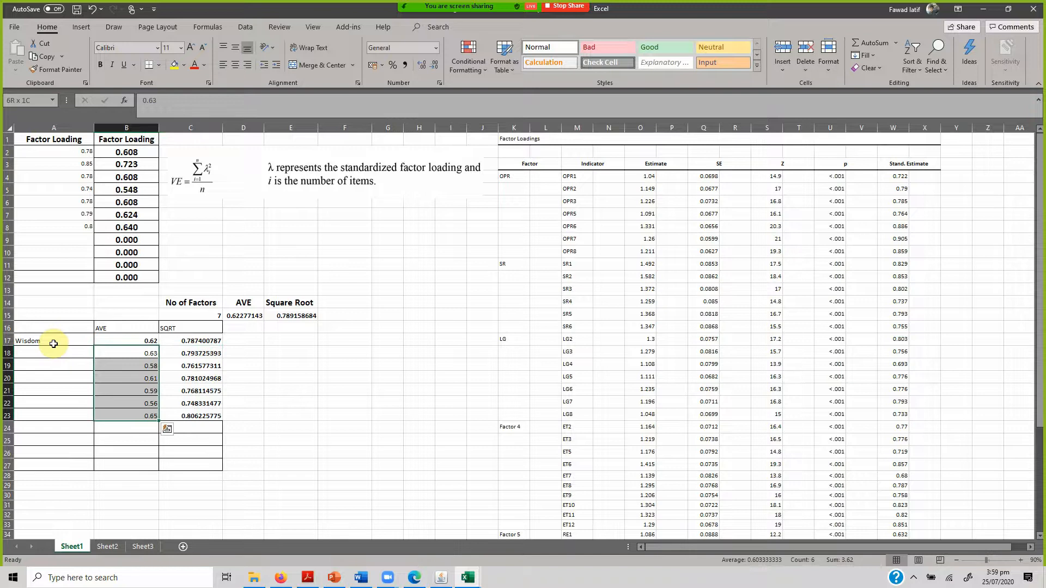
key("shift+Right")
key("Delete")
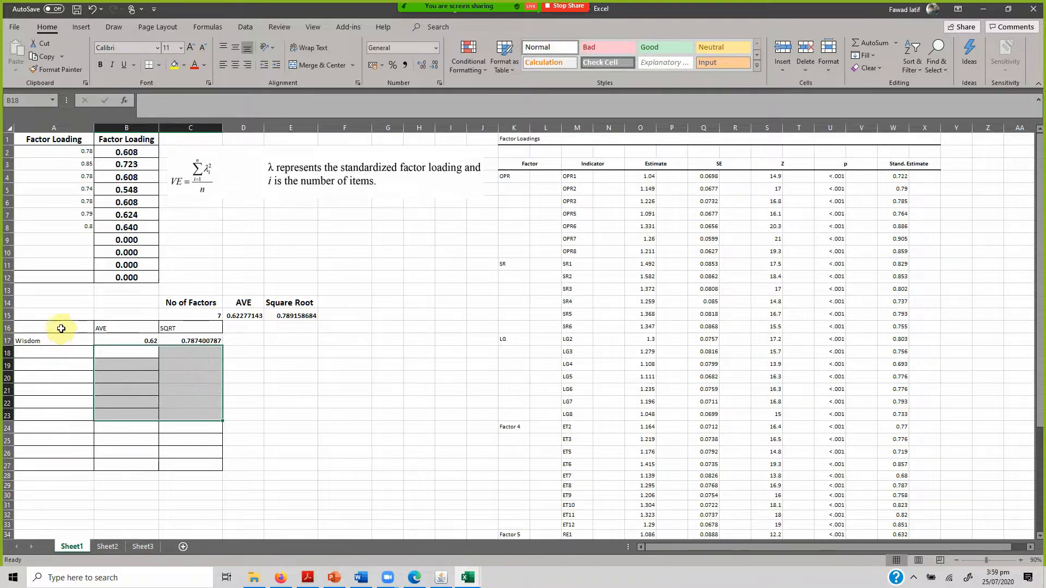
Delete columns K to X containing the old Factor Loadings table.
mouse_move(516, 126)
left_mouse_down()
mouse_move(923, 198)
mouse_move(901, 150)
left_mouse_up()
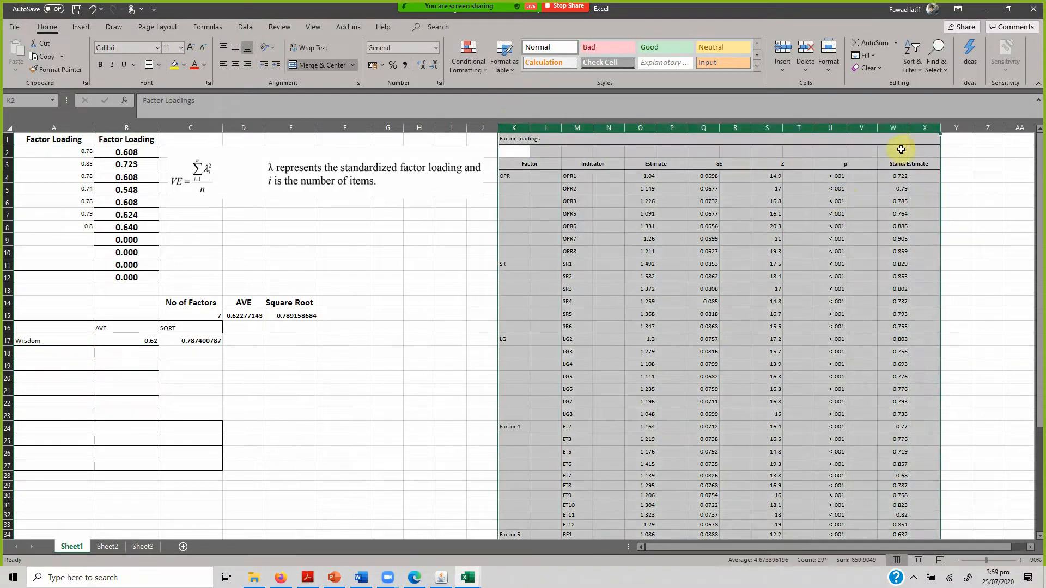
right_click(891, 129)
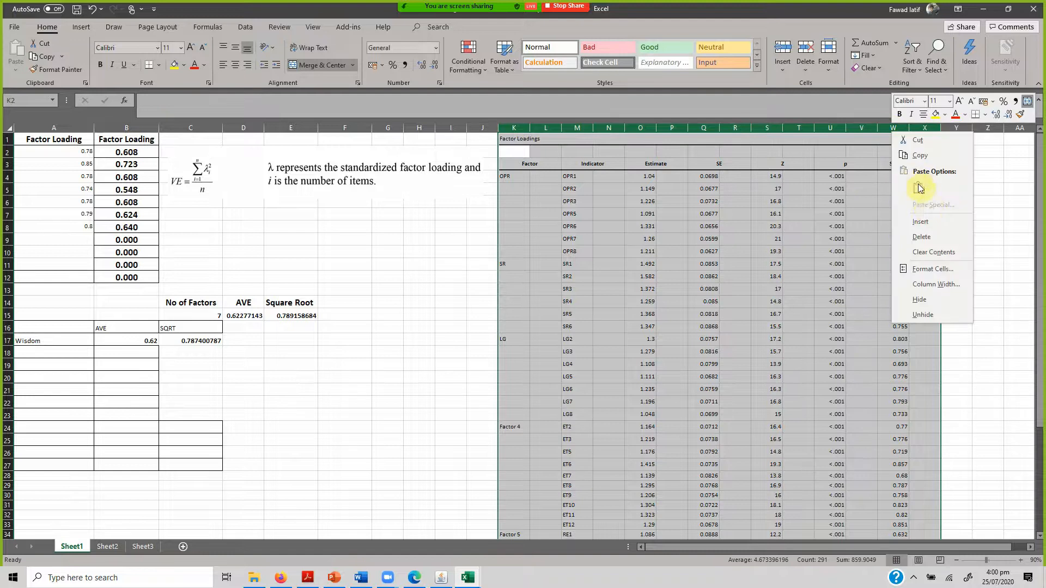
left_click(926, 236)
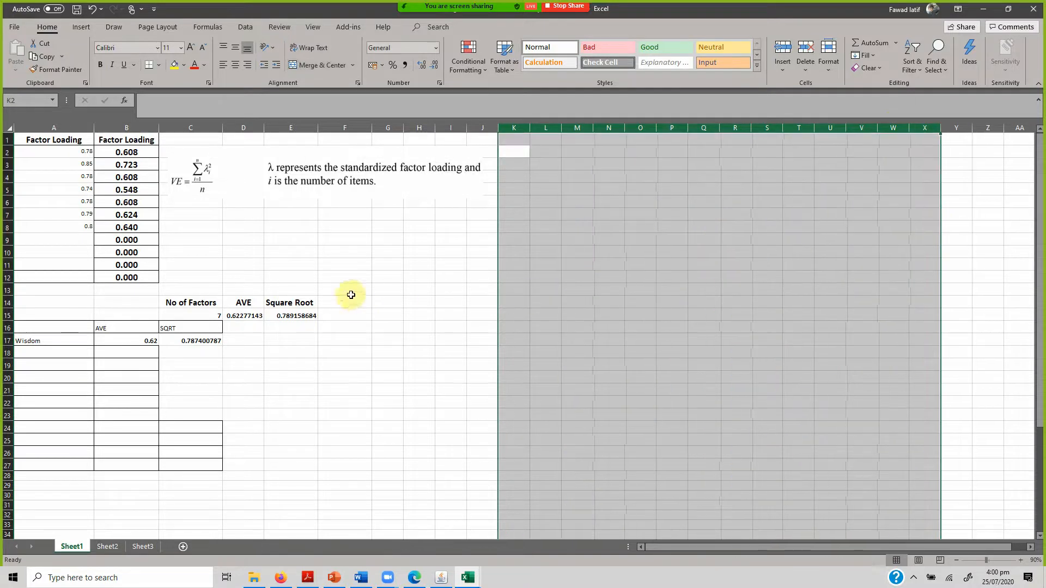
left_click(450, 289)
Switch to Onyx and move the DP1 indicator away from DP2 toward W5 to separate its path from the others.
left_click(441, 579)
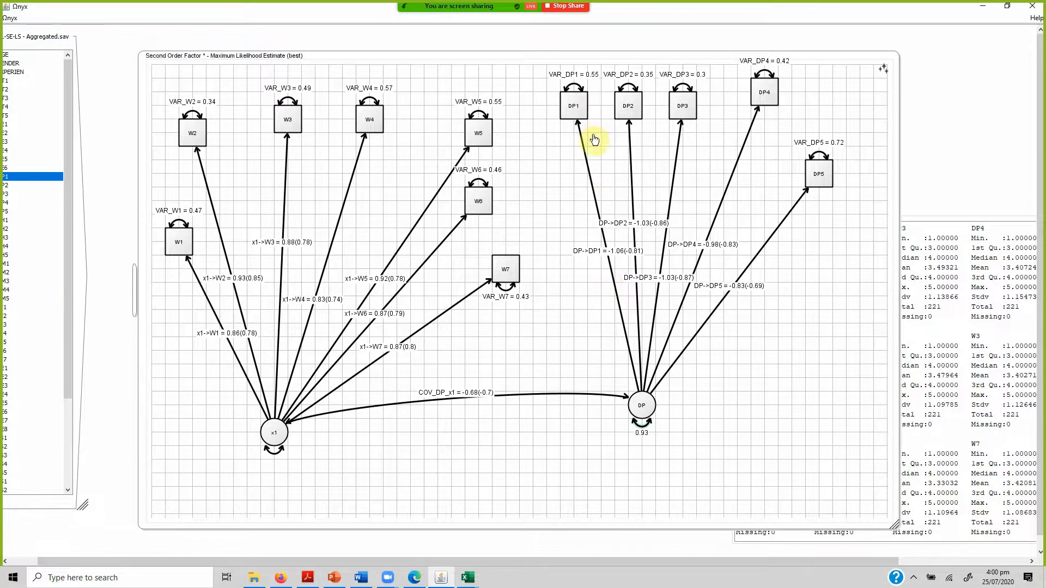
left_click_drag(577, 120, 536, 119)
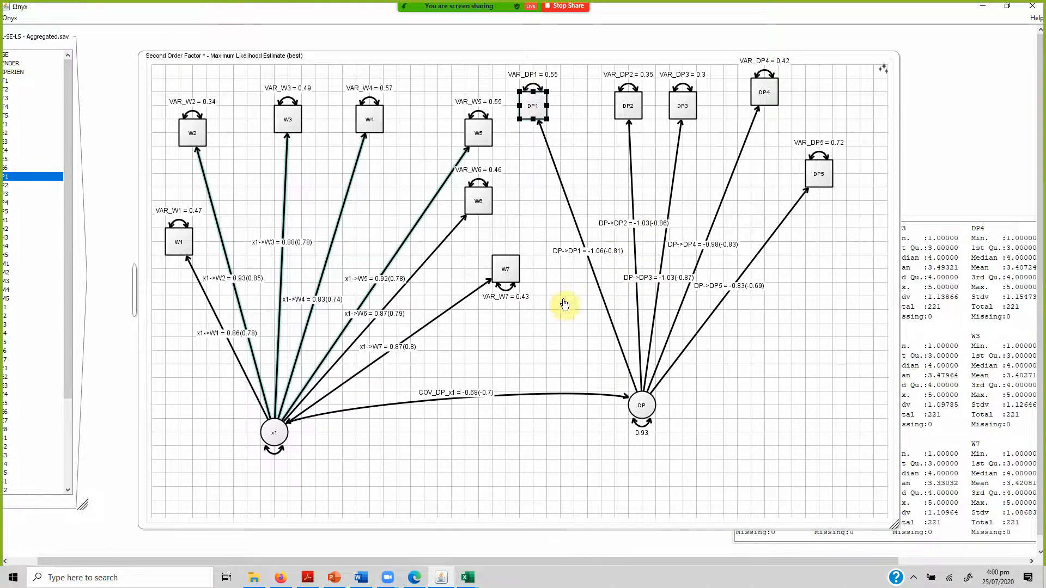
Switch to the composite reliability workbook and set the first loading in A2 to 0.81.
mouse_move(467, 577)
left_click(427, 523)
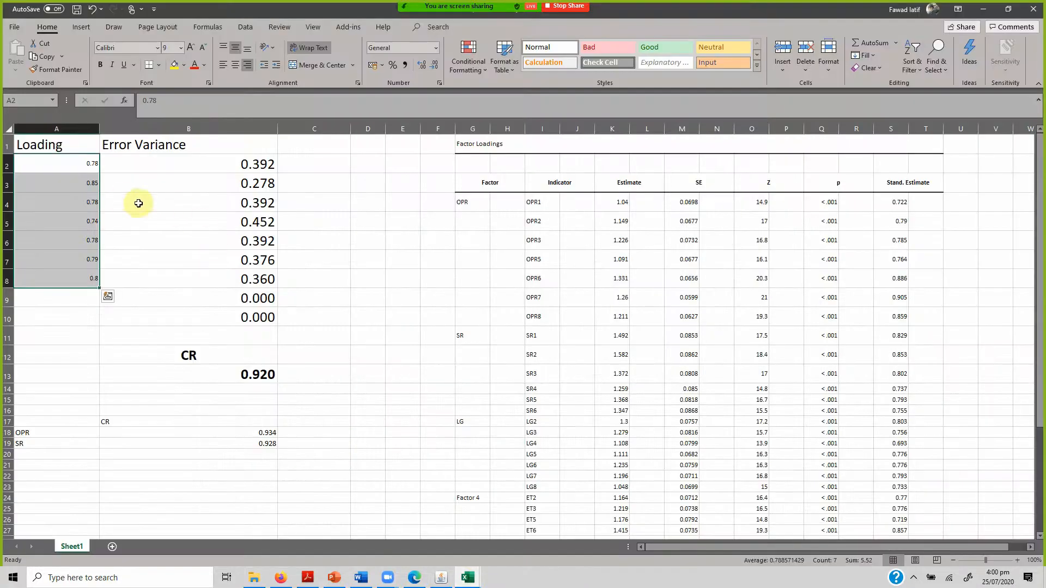
left_click(80, 169)
type("81")
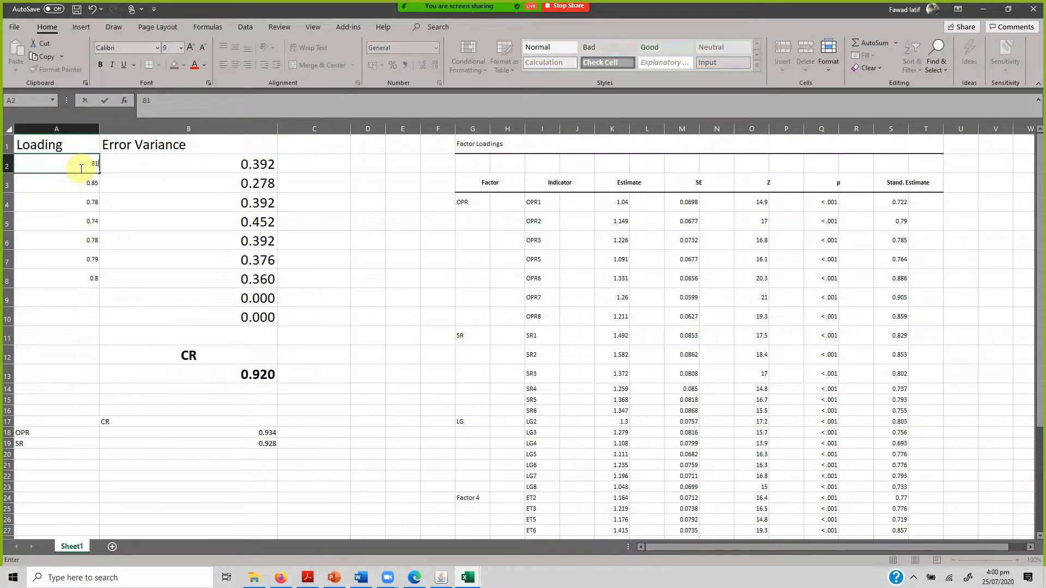
key("Return")
left_click(80, 168)
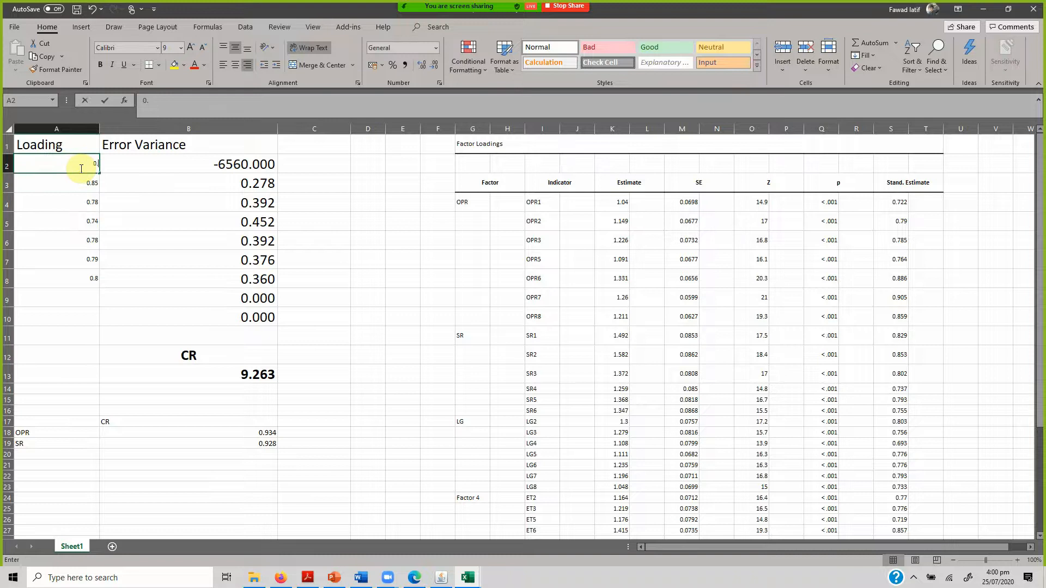
type("0.81")
key("ctrl+Return")
key("Return")
Set the second and third DP loadings to 0.86 in A3 and 0.87 in A4.
type("0.6")
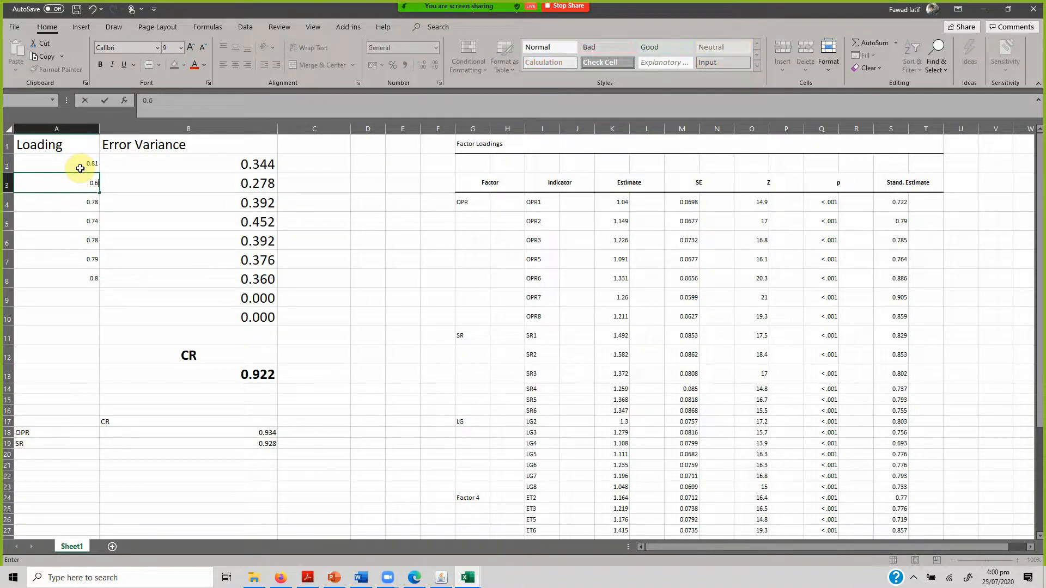
key("ctrl+Return")
key("Return")
key("Up")
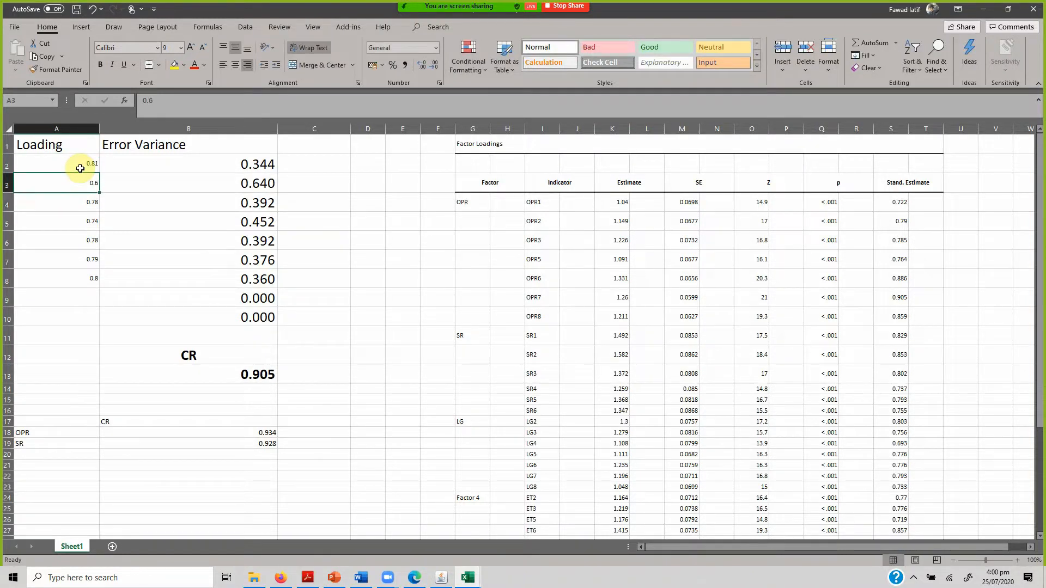
type("0.86")
key("Return")
type("0.")
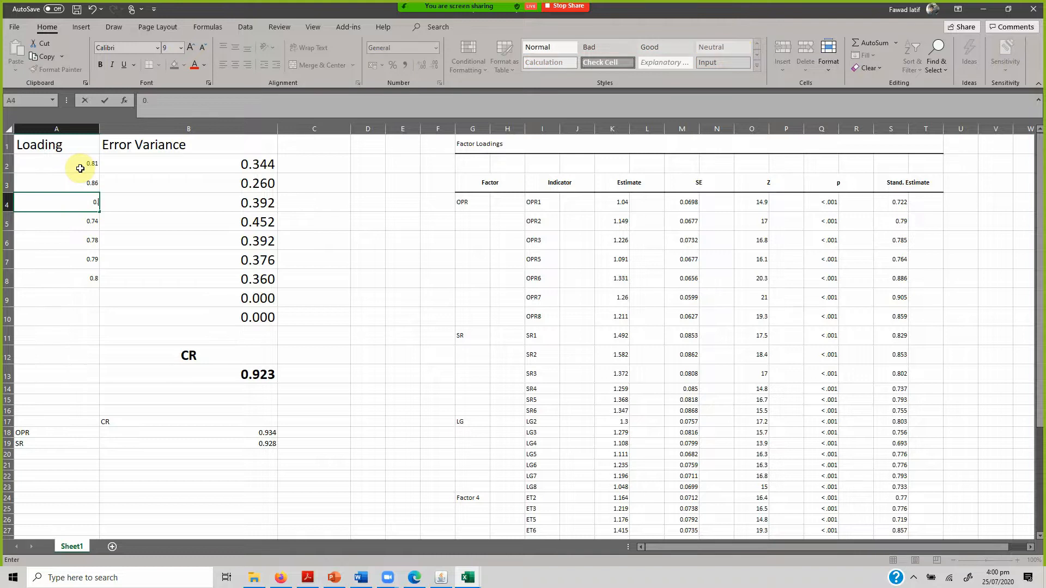
key("Return")
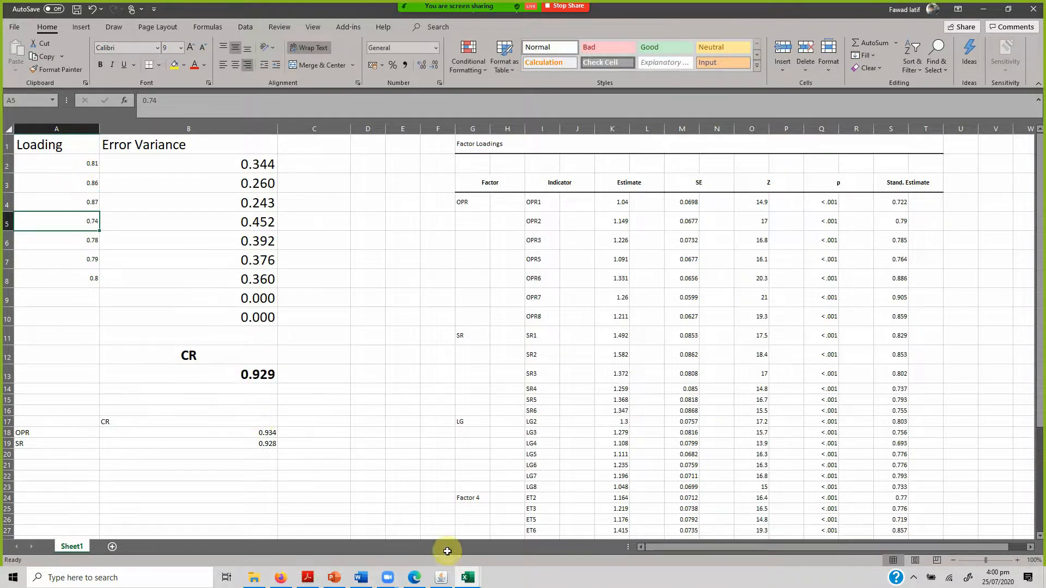
Check the remaining DP loadings in Onyx and set A4 to 0.87 in the Average Variance Extracted workbook.
left_click(442, 579)
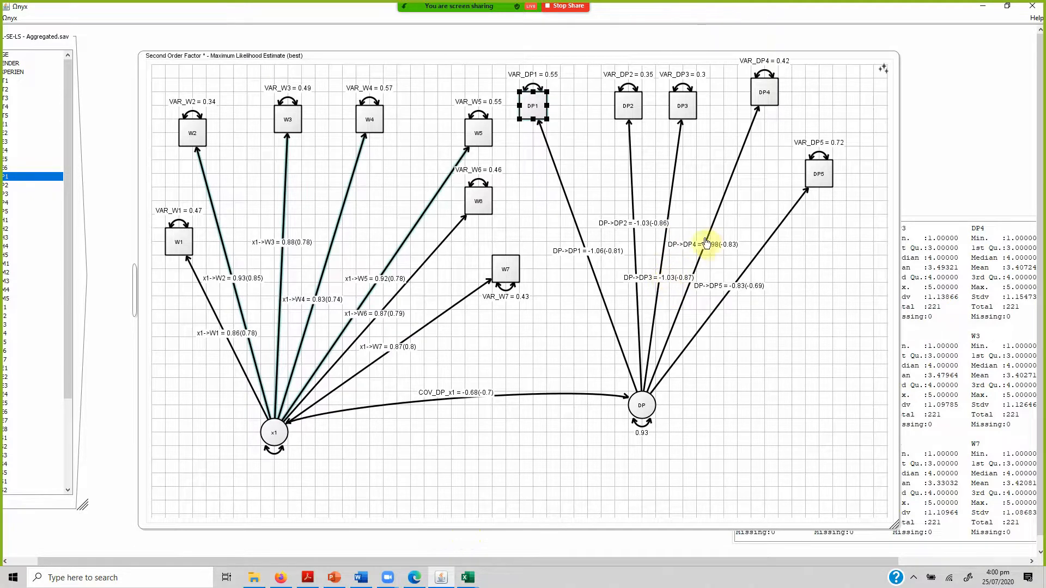
mouse_move(476, 575)
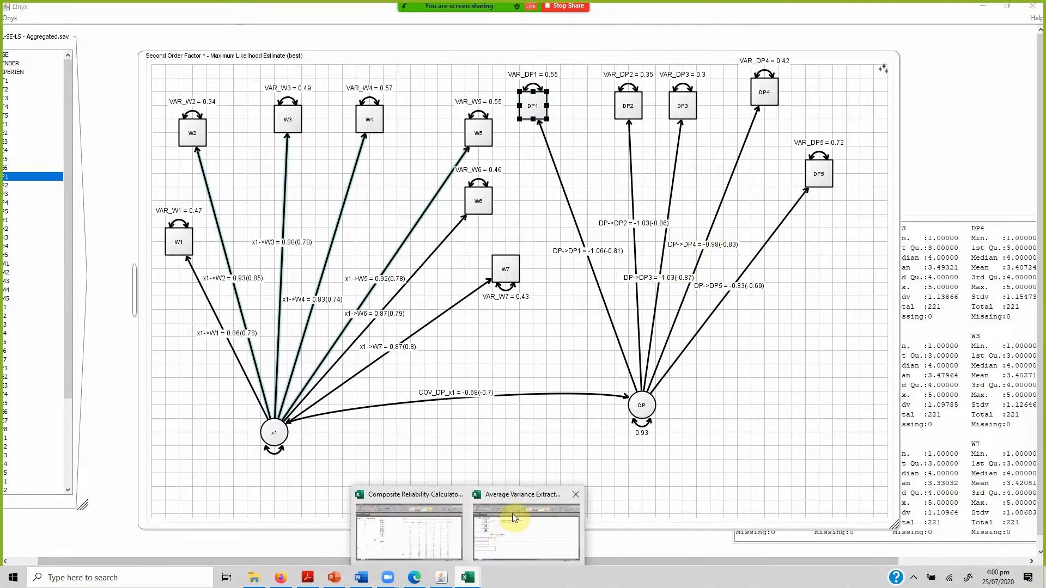
left_click(512, 513)
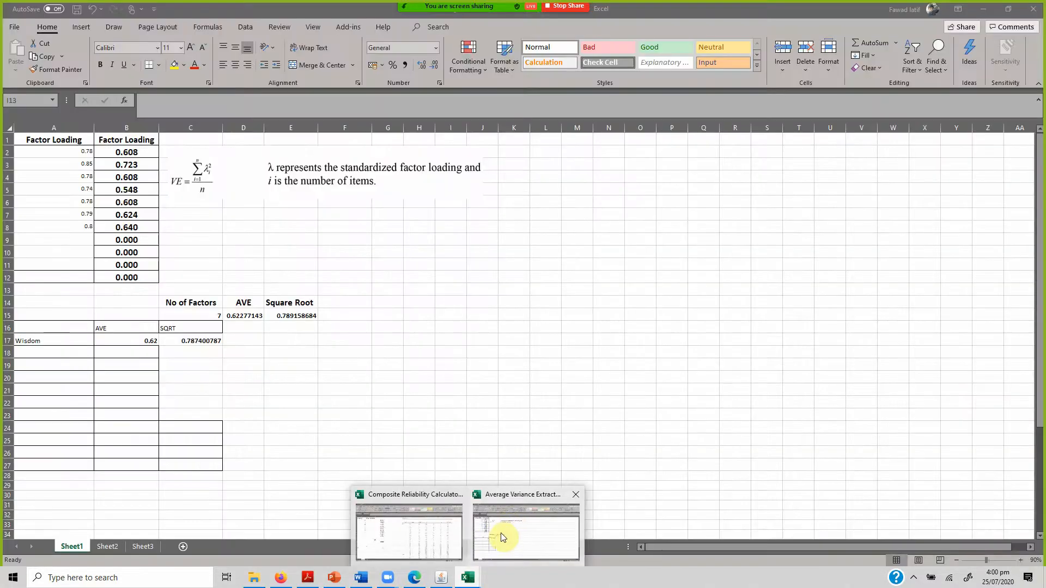
left_click(74, 190)
left_click(74, 178)
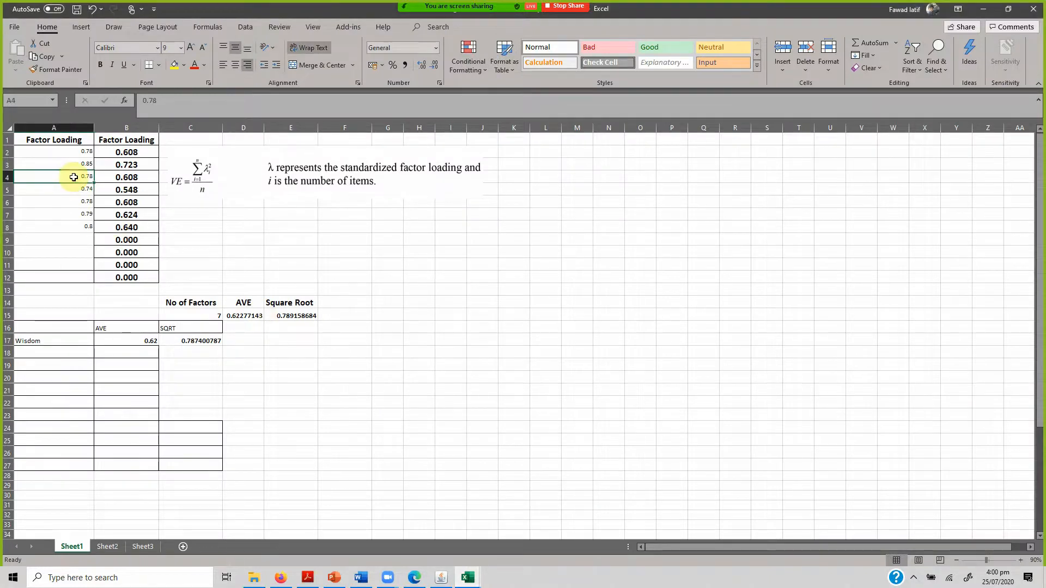
type("0.87")
key("Return")
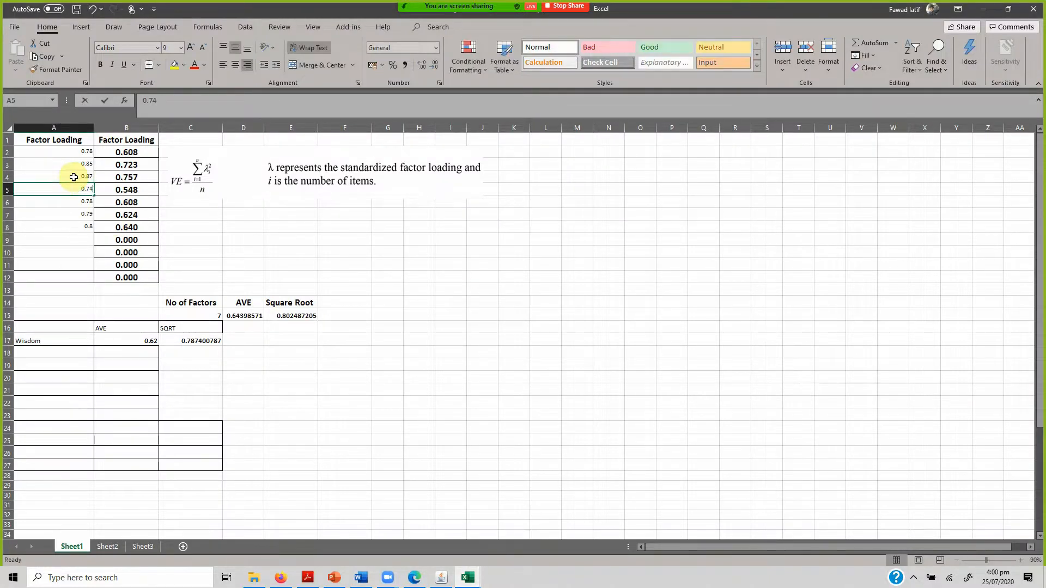
Set the loadings to 0.83 in A5 and 0.69 in A6, and clear the leftover loadings in A7:A8.
type("0.83")
key("Return")
type("0.")
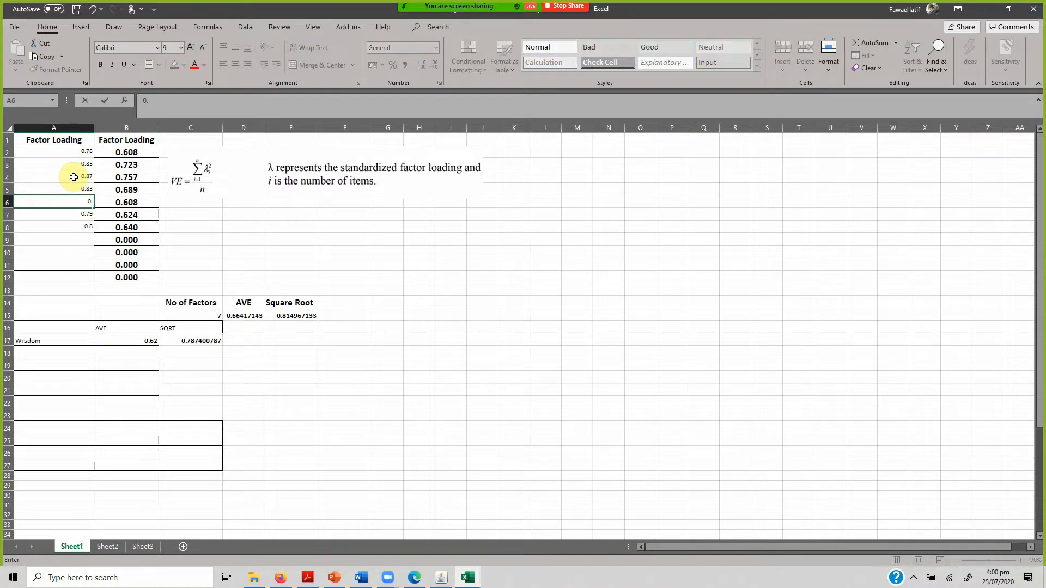
type("69")
key("Return")
key("shift+Down")
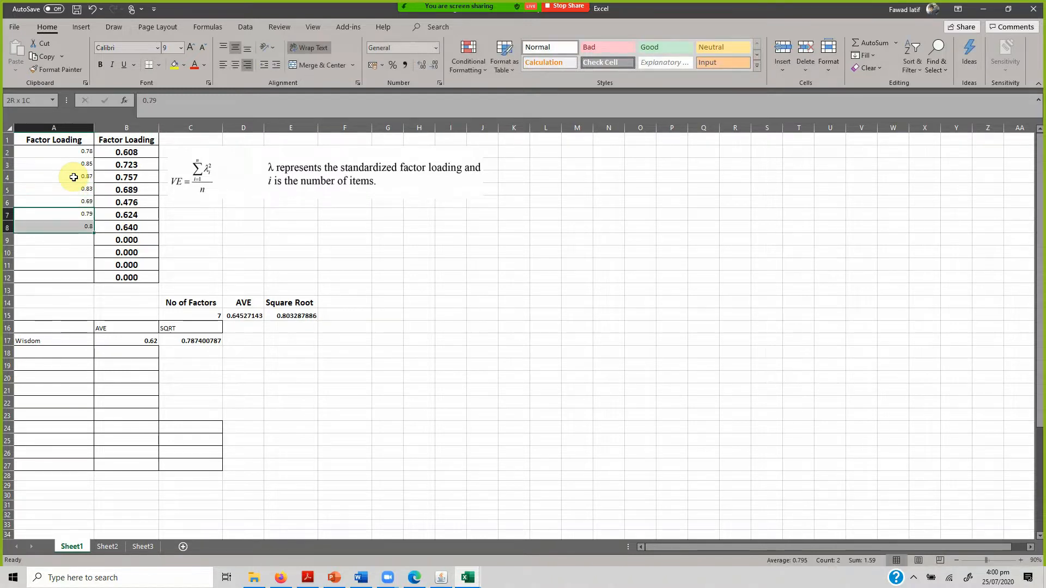
key("Delete")
Label the second row of the AVE summary table Development in A18 and enter its AVE 0.65 in B18.
left_click(130, 353)
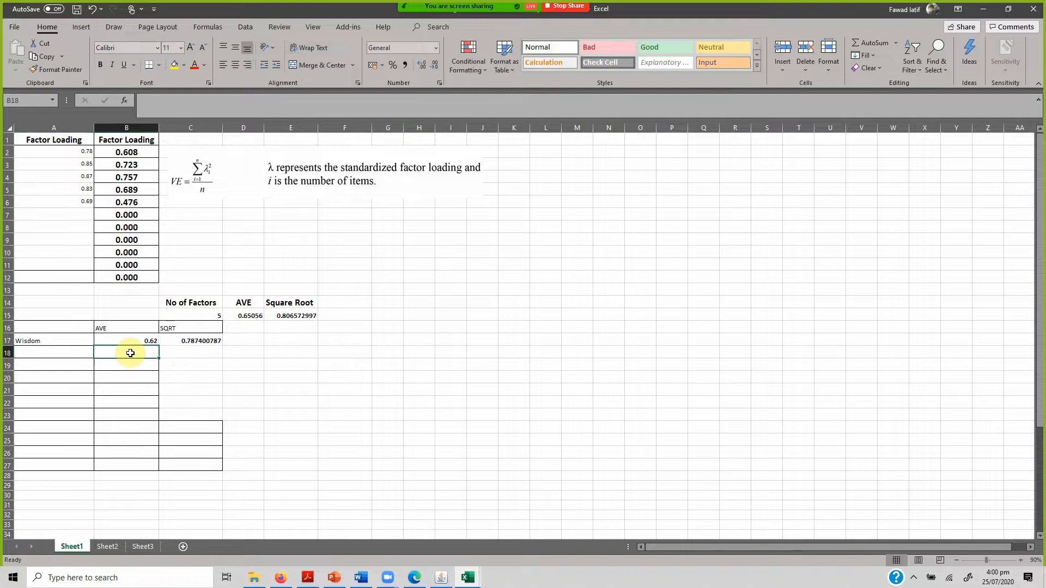
key("Left")
type("De")
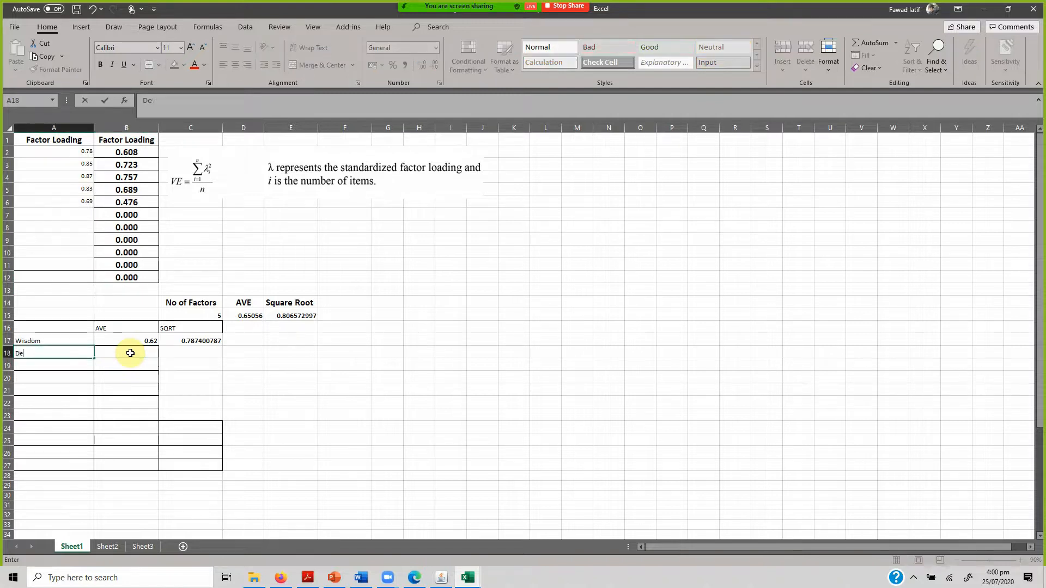
type("velopment")
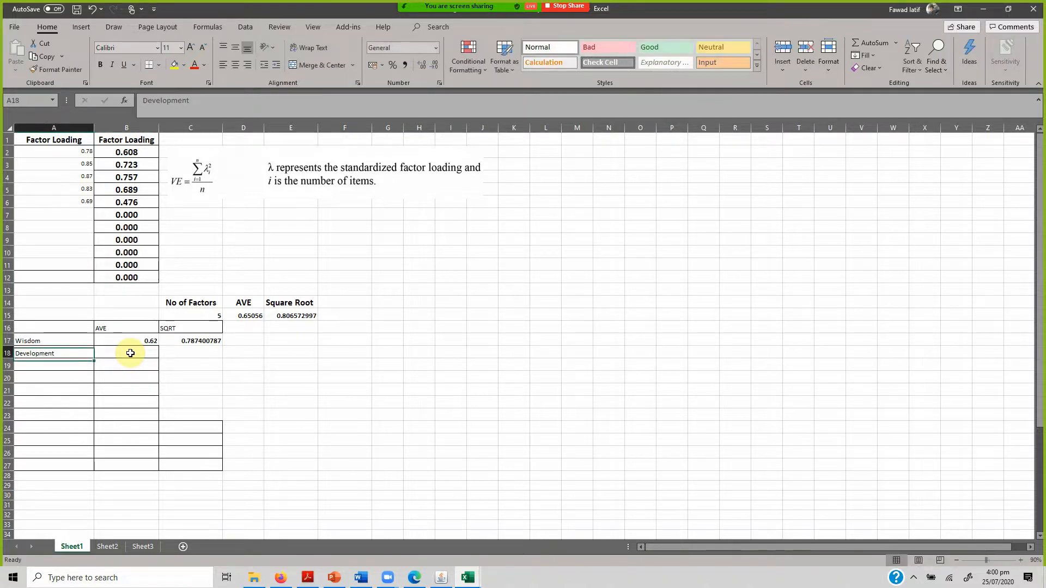
key("Tab")
type("0.65")
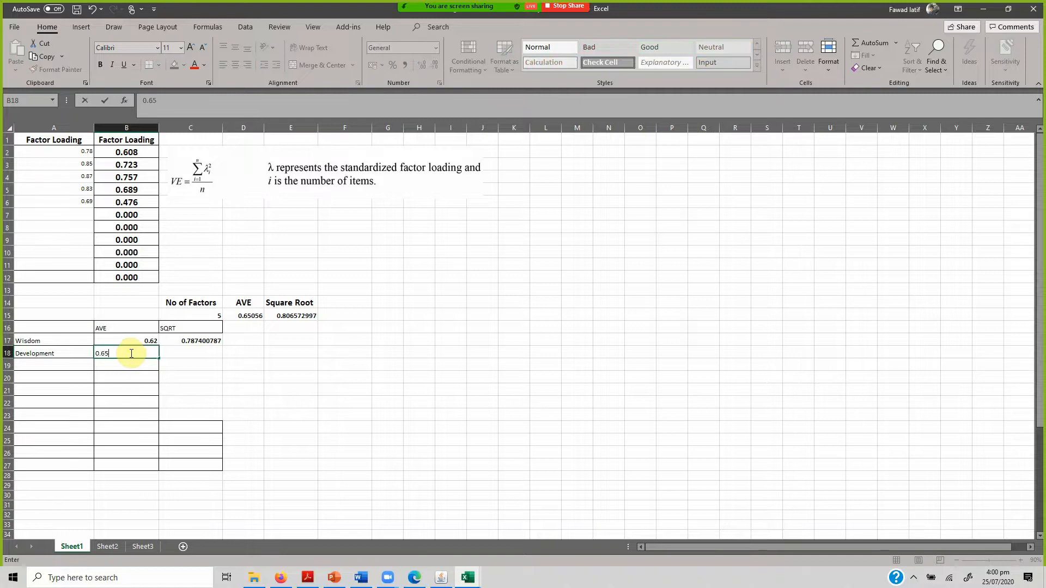
key("Return")
Fill the square root formula from C17 down to C18 for the Development row.
key("Up")
key("Right")
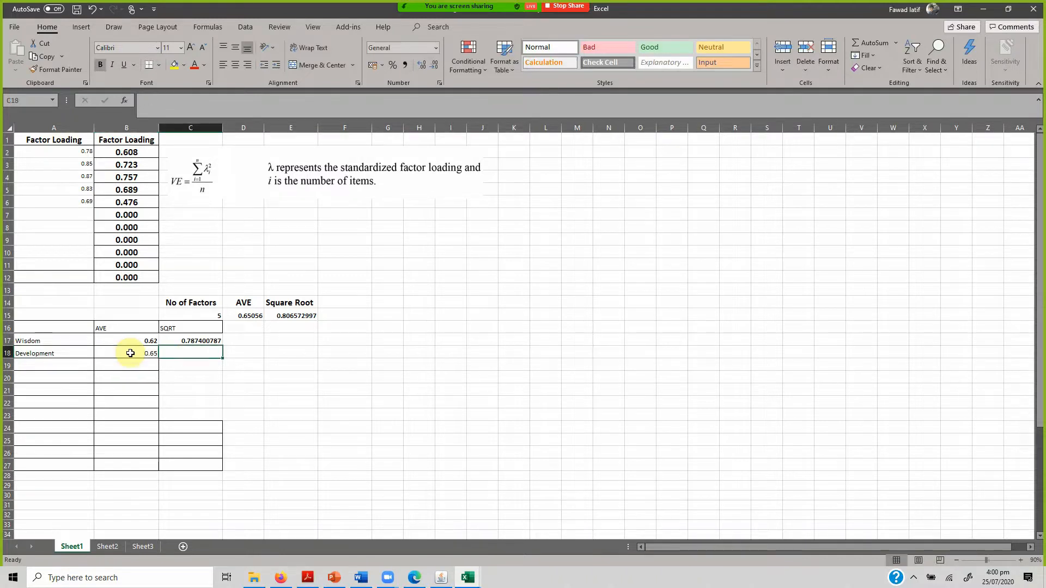
key("Up")
left_click_drag(222, 347, 223, 358)
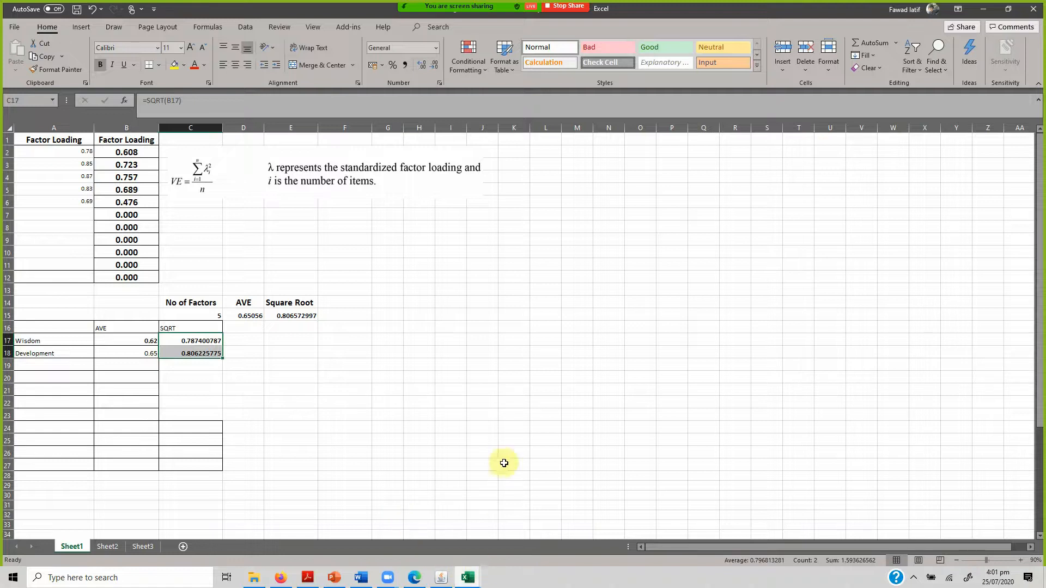
left_click(476, 325)
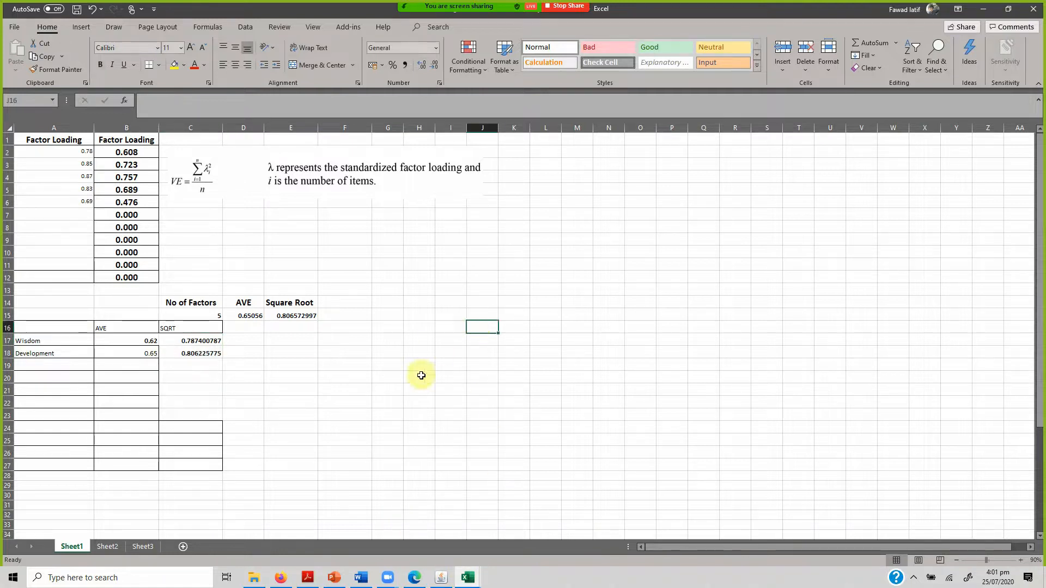
Enter the row labels Wisdom in J18 and Development in J19 for a correlation table beside the AVE summary.
left_click(487, 349)
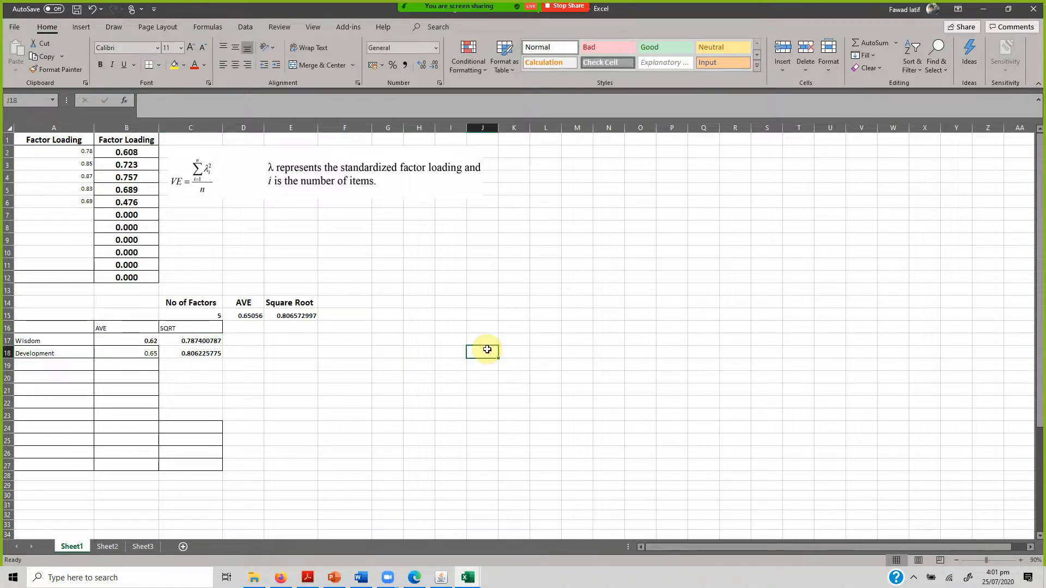
key("Up")
key("Right")
key("Left")
key("Down")
type("Wisdom")
key("Return")
type("De")
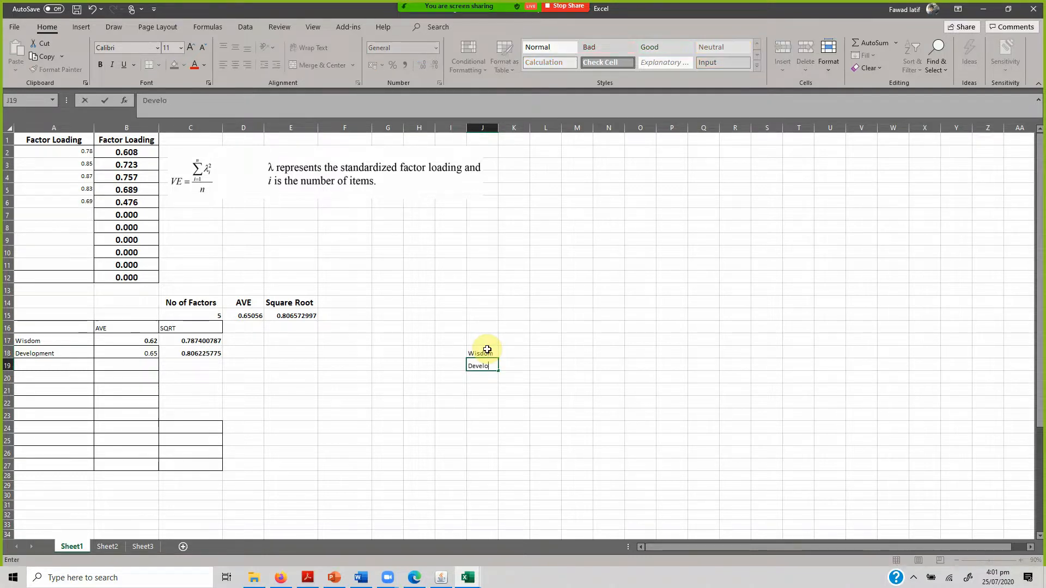
type("velopment")
key("Up")
key("Down")
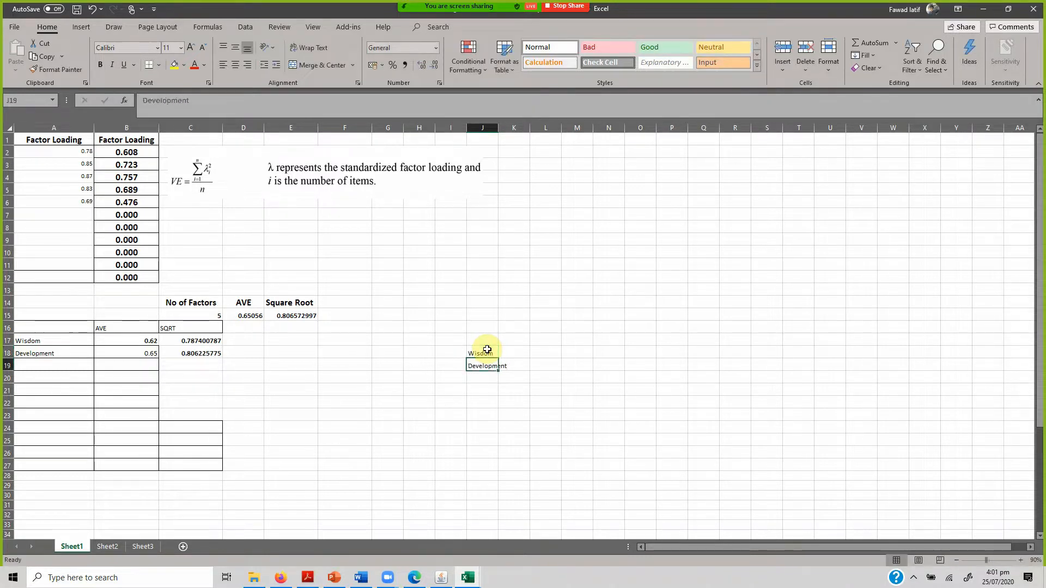
Widen column J to fit its labels and enter the column headings Wisdom in K17 and Development in L17.
key("Up")
key("Right")
key("Up")
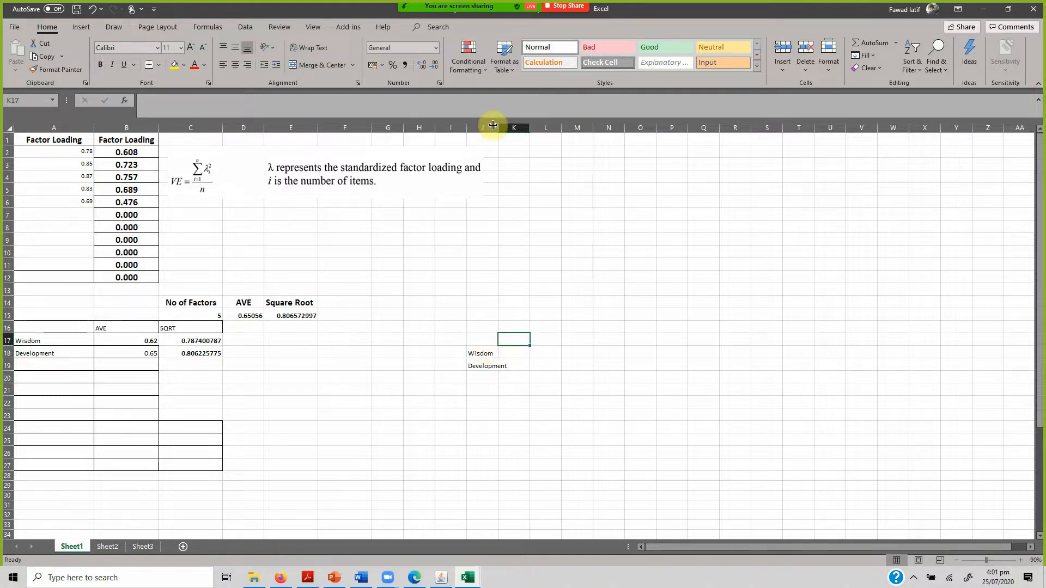
left_click_drag(496, 127, 535, 129)
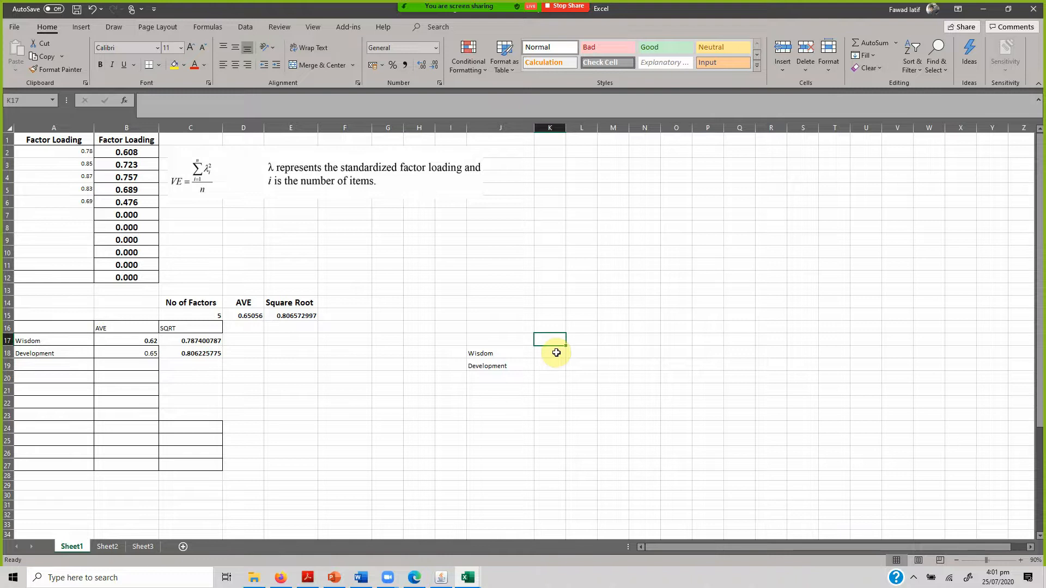
type("Wisdom")
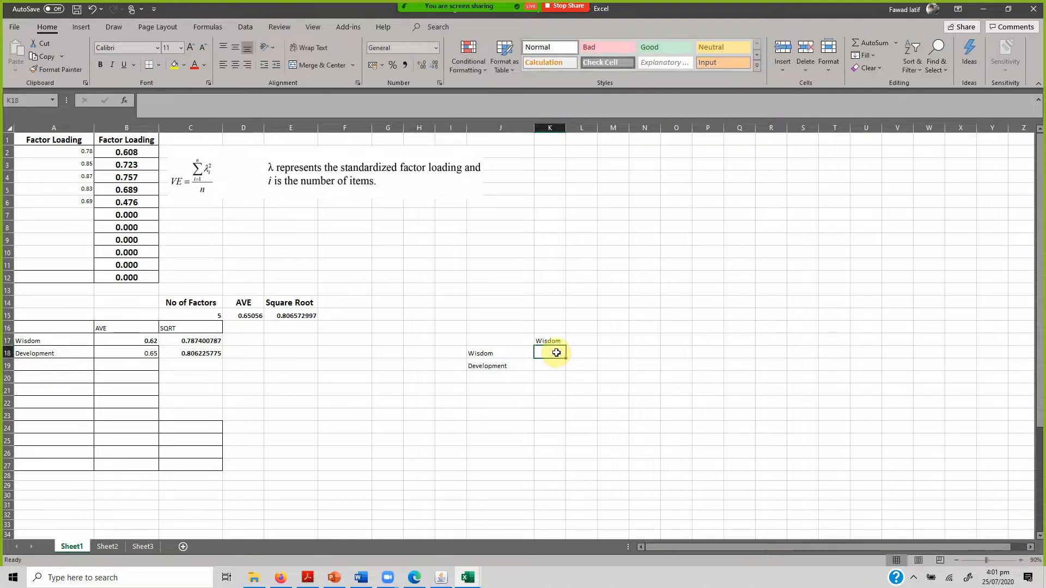
key("Tab")
type("D")
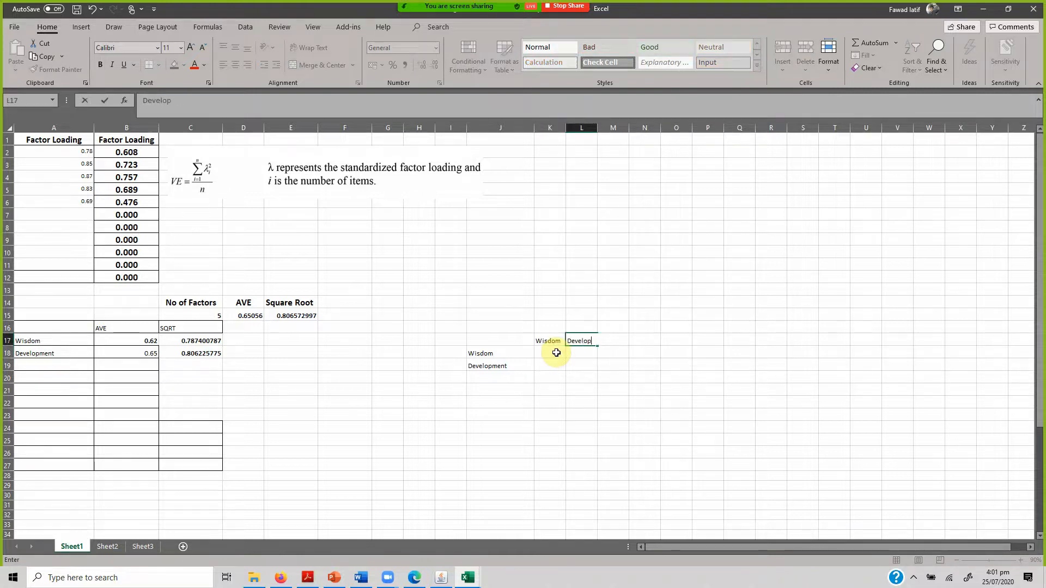
Enter 1 on the correlation table's diagonal in K18 and L19.
left_click(556, 353)
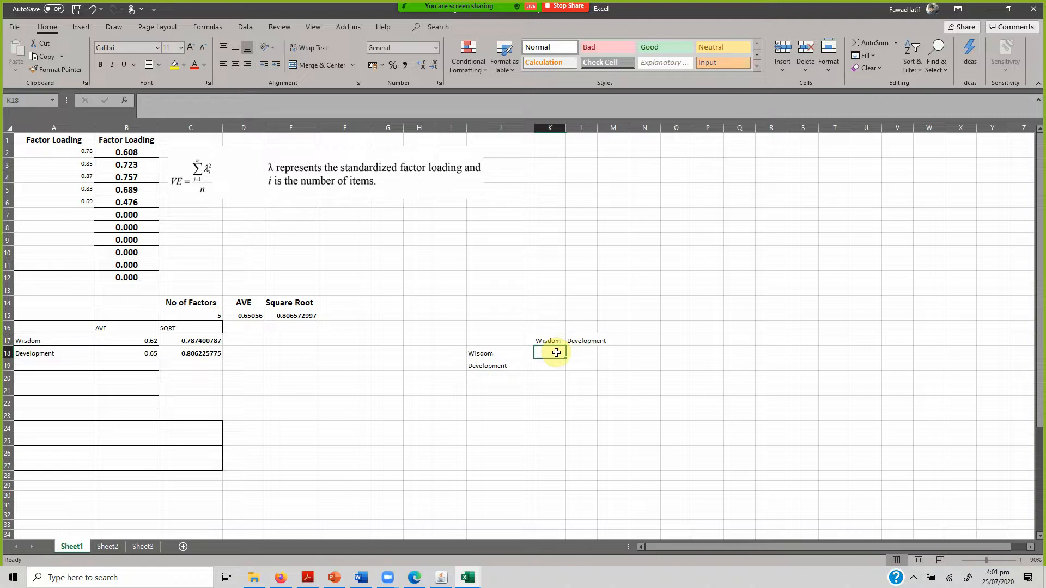
type("1")
key("Return")
key("Right")
type("1")
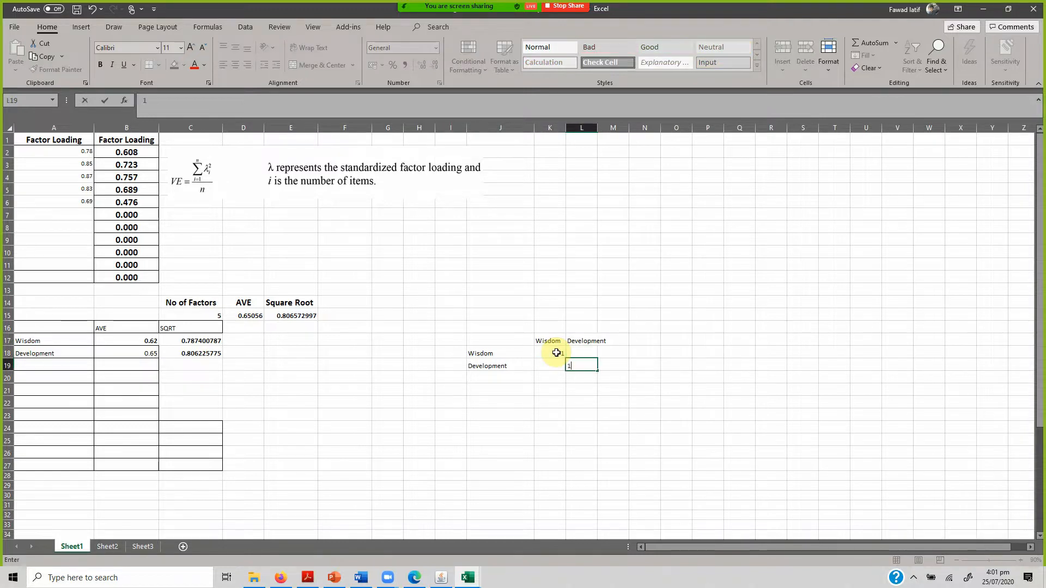
key("Left")
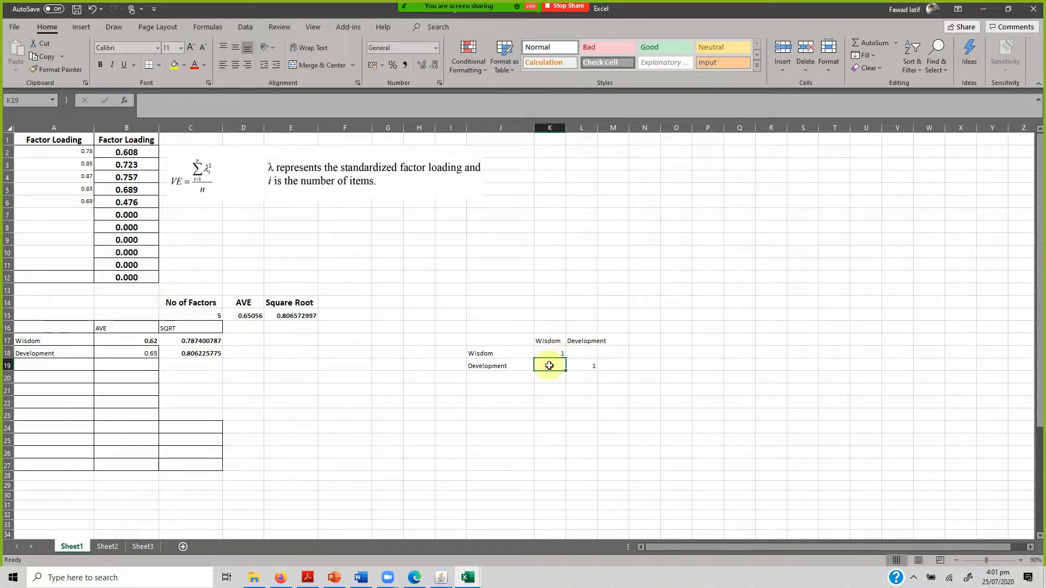
Switch to Onyx and toggle the standardized estimates off and back on for the covariance path between x1 and DP.
left_click(442, 577)
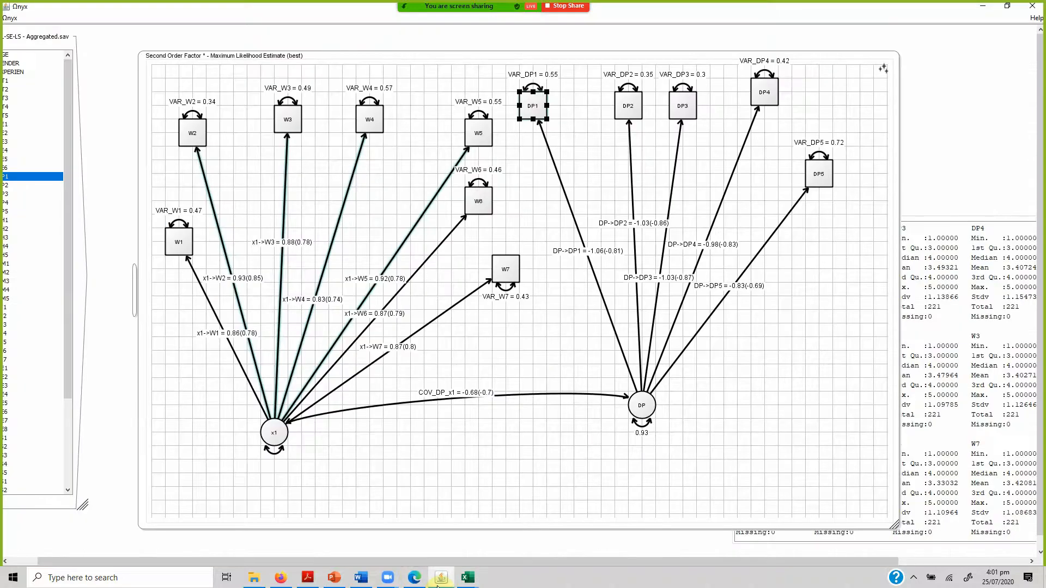
left_click_drag(463, 425, 498, 403)
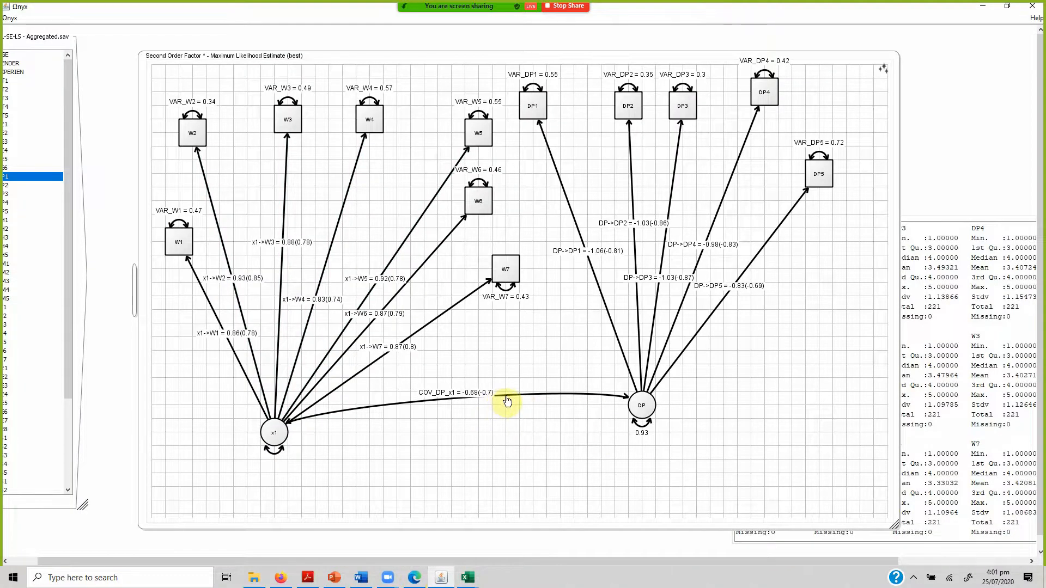
right_click(506, 397)
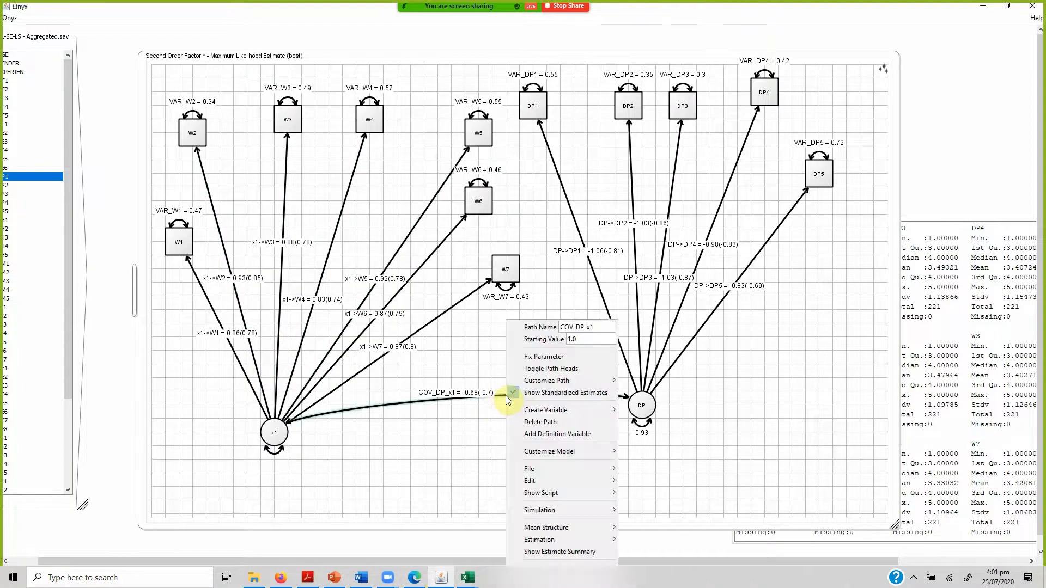
left_click(543, 393)
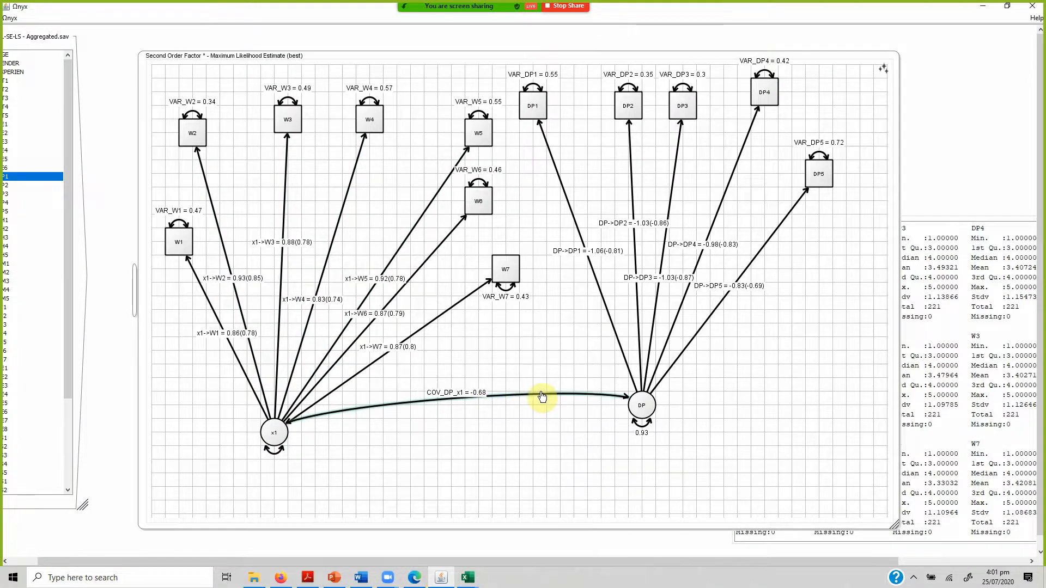
right_click(514, 398)
left_click(560, 391)
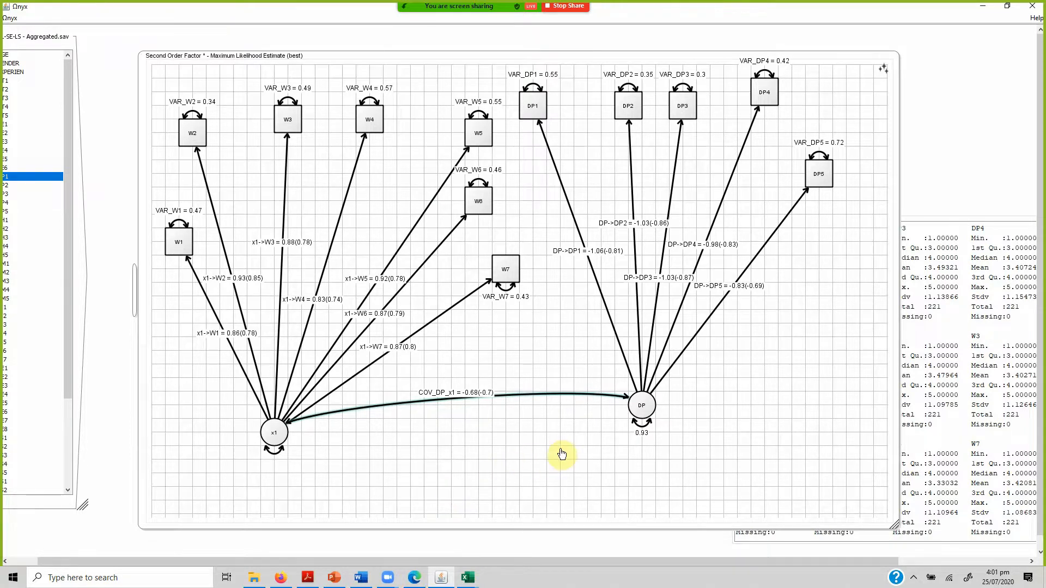
Show the best ML estimate for the Second Order Factor model.
right_click(509, 432)
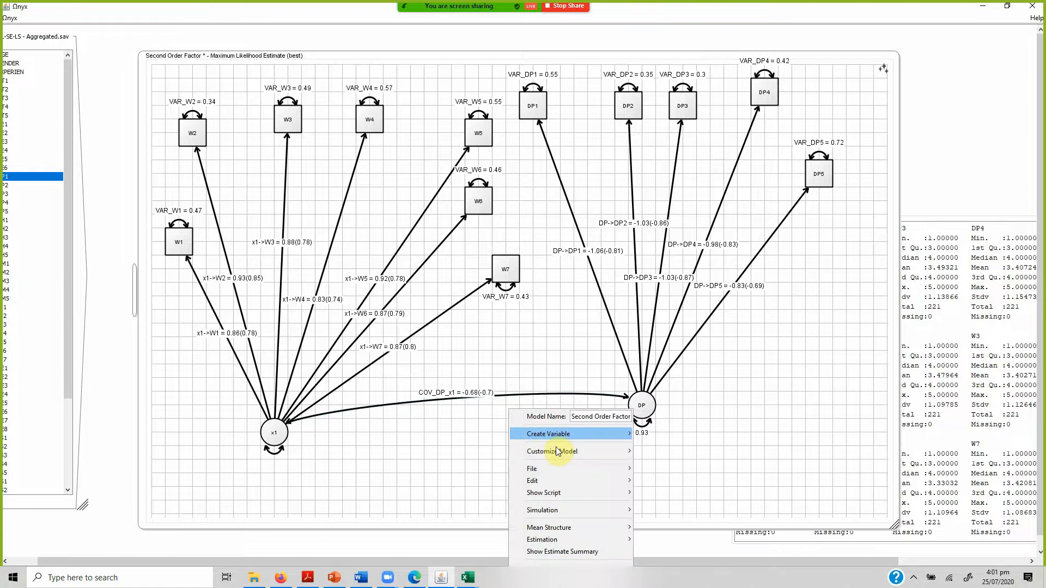
mouse_move(604, 511)
mouse_move(598, 541)
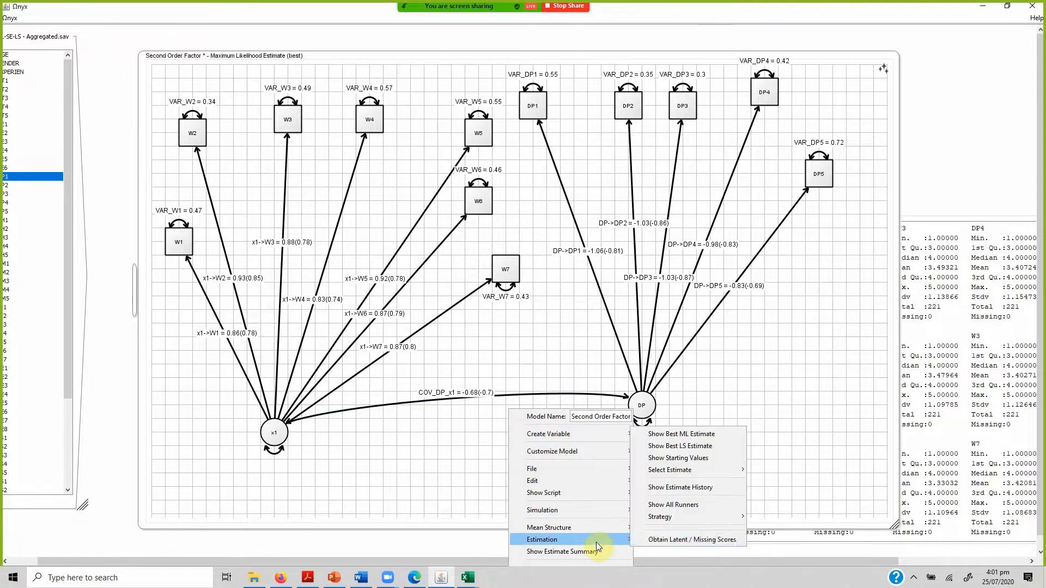
left_click(668, 439)
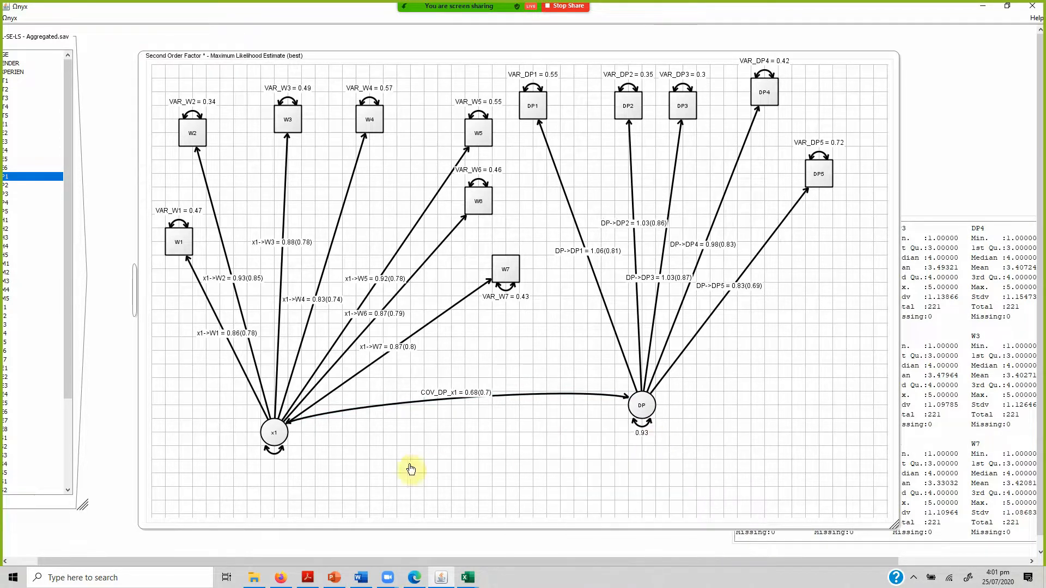
Send the SL-SE-LS - Aggregated.sav data to the Second Order Factor model again and display its best ML estimate.
right_click(46, 504)
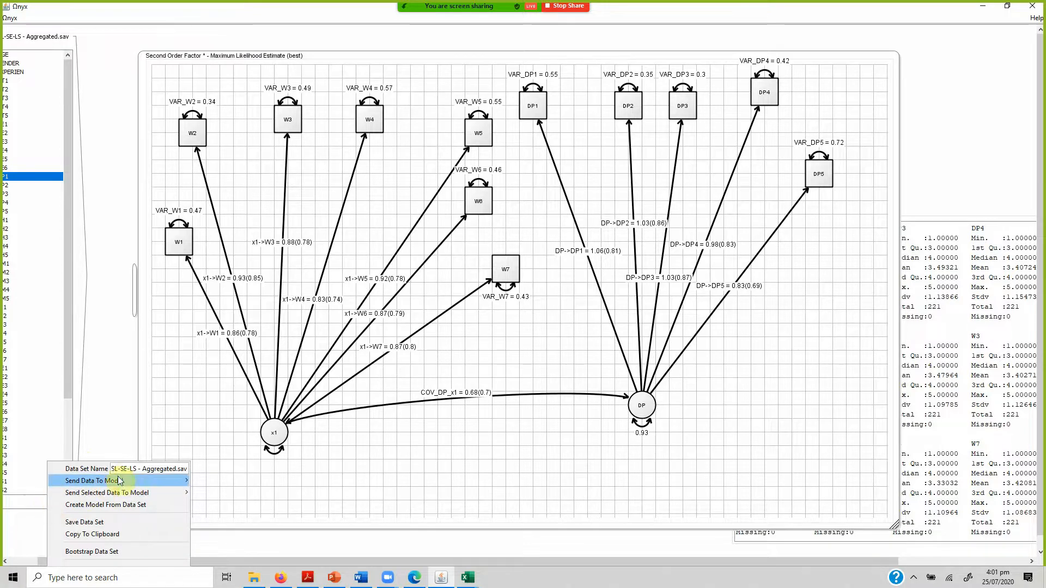
mouse_move(130, 481)
left_click(216, 479)
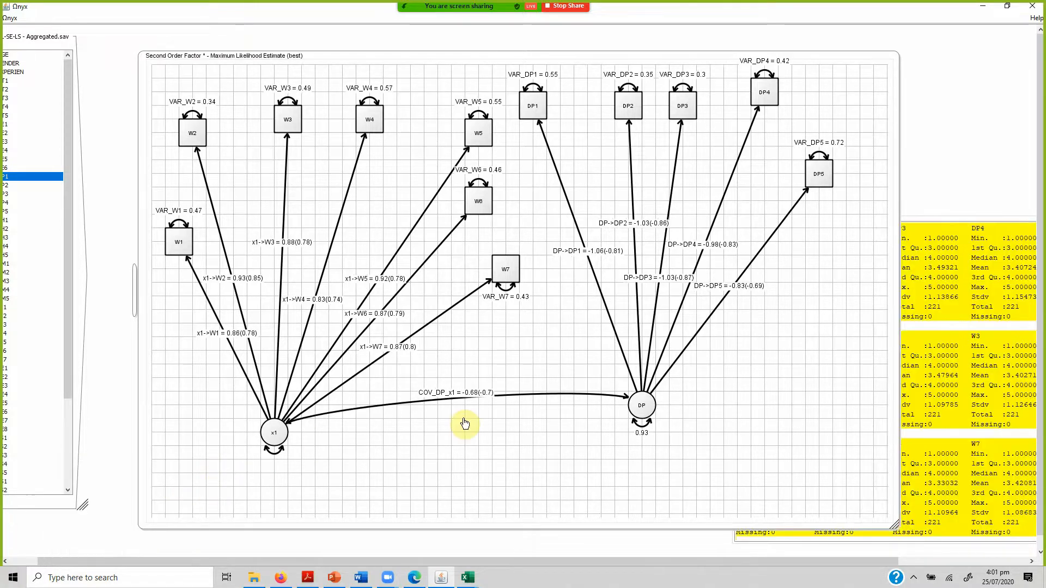
right_click(547, 441)
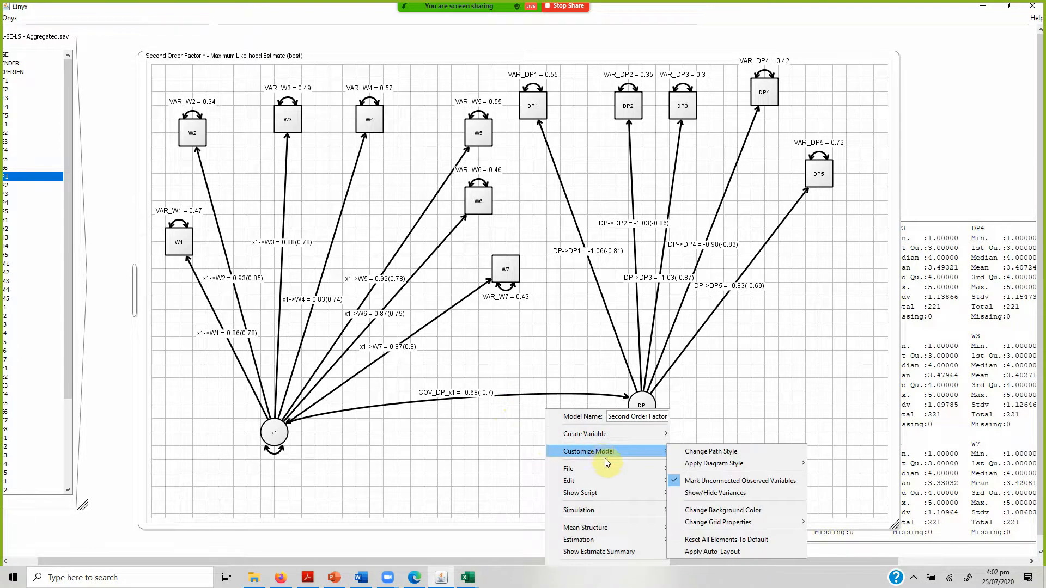
mouse_move(664, 540)
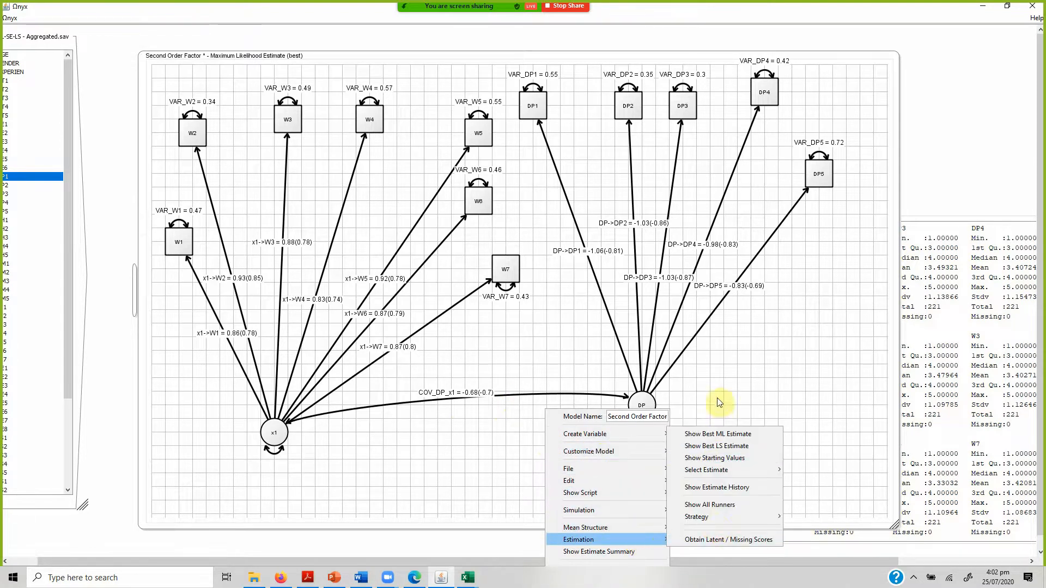
left_click(718, 435)
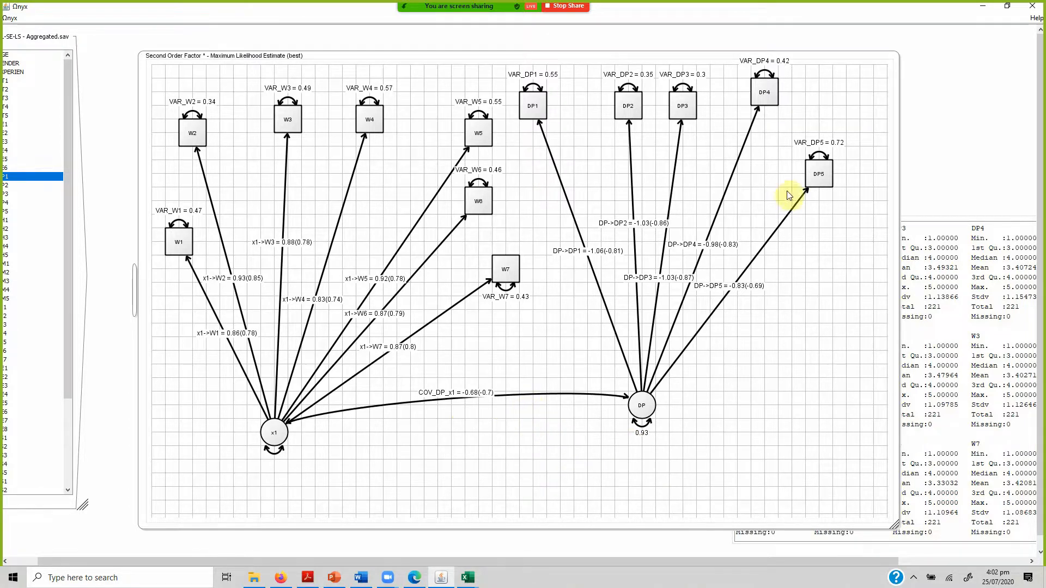
Shift the Second Order Factor model frame slightly up, widen it, and redisplay the best ML estimate.
left_click_drag(898, 97, 926, 78)
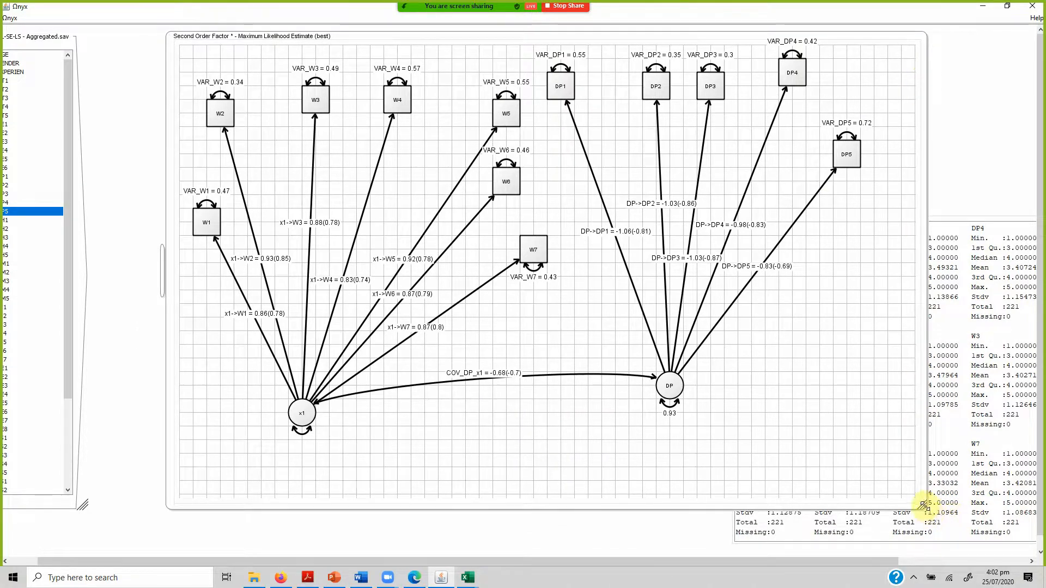
left_click_drag(923, 505, 1006, 513)
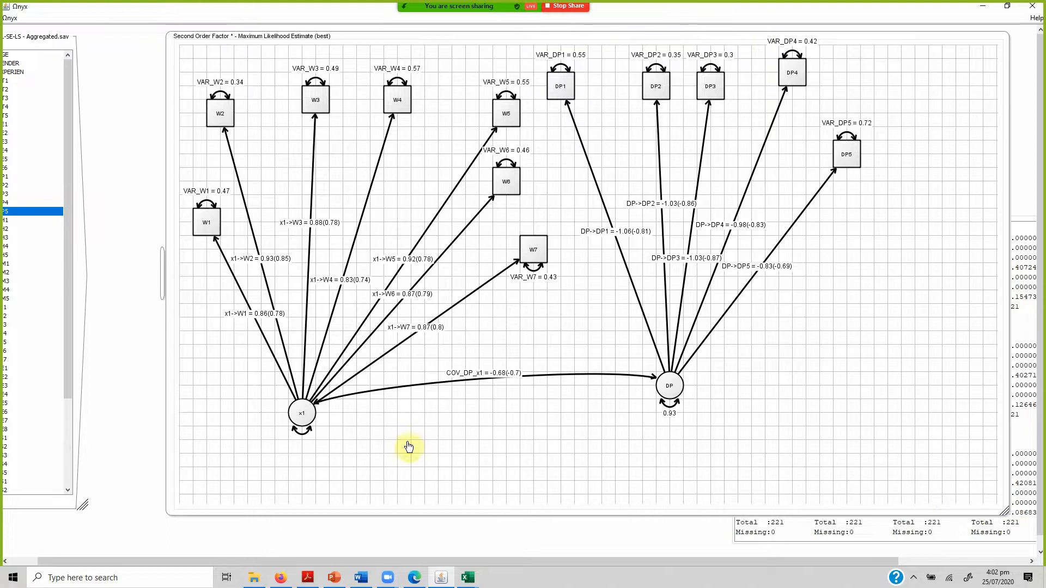
right_click(443, 450)
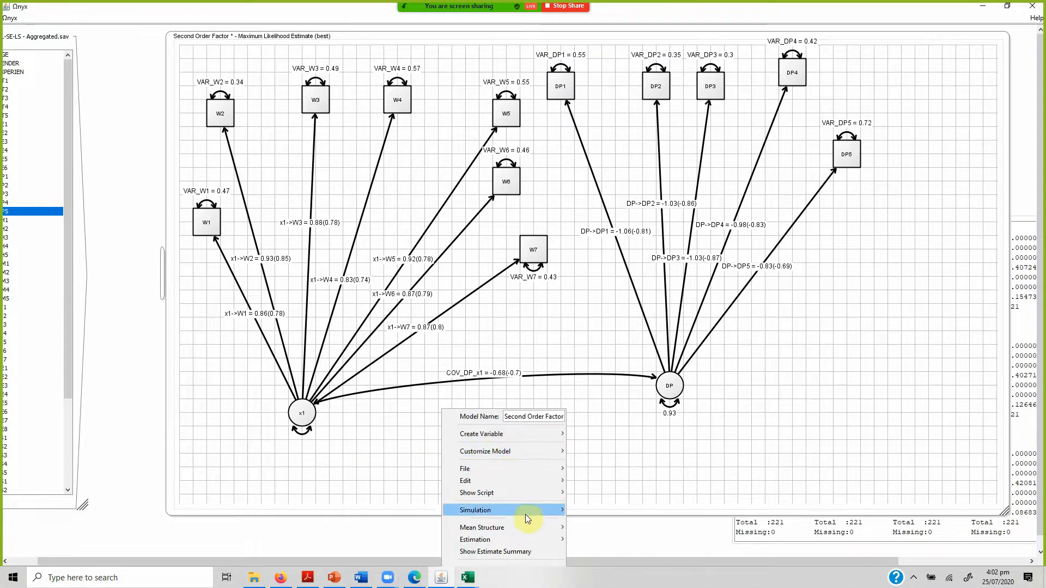
mouse_move(542, 542)
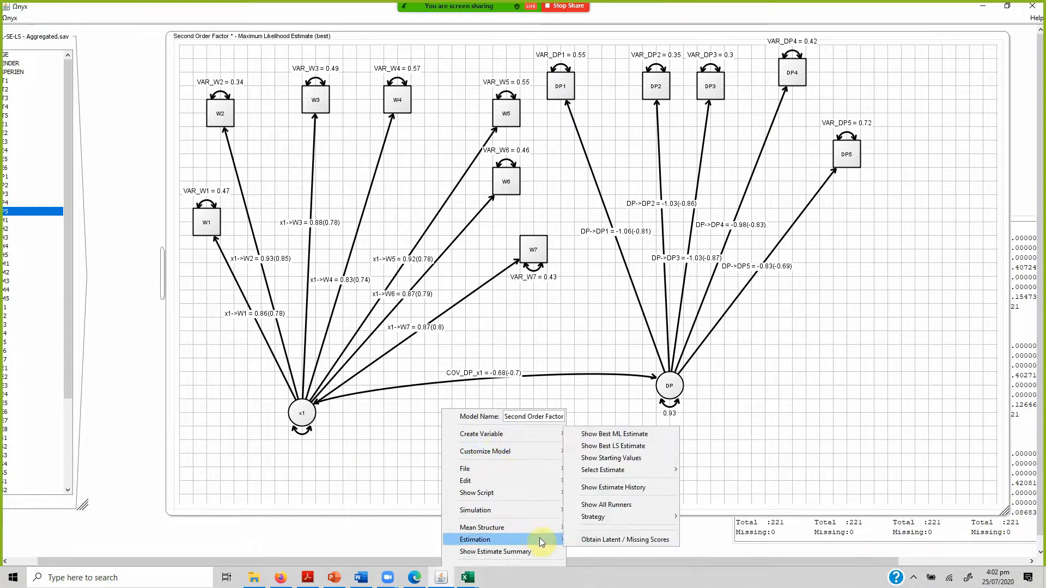
left_click(602, 436)
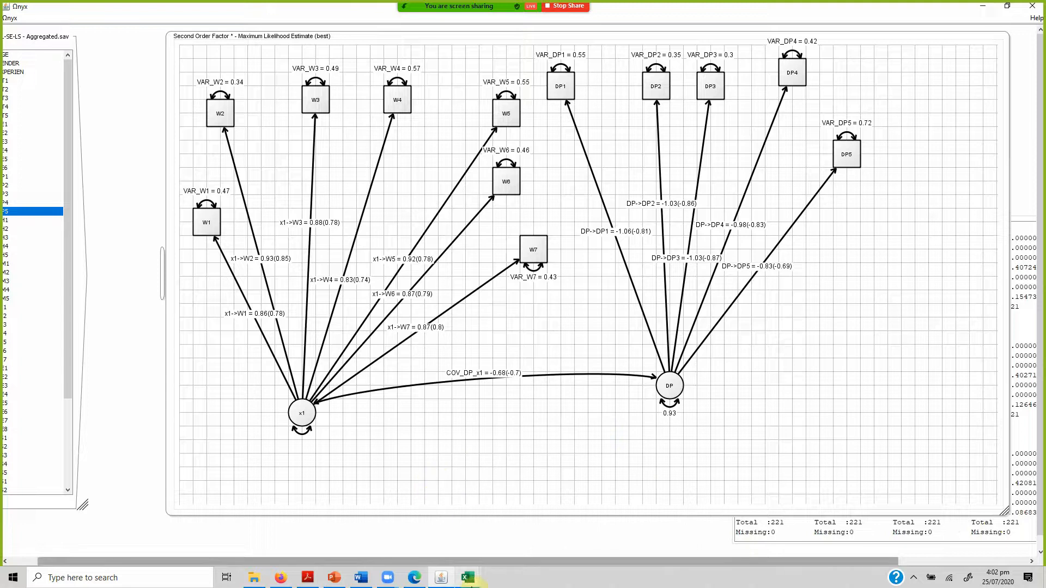
Switch to Excel and enter 0.70 in K19 as the correlation between Wisdom and Development.
left_click(468, 577)
left_click(484, 551)
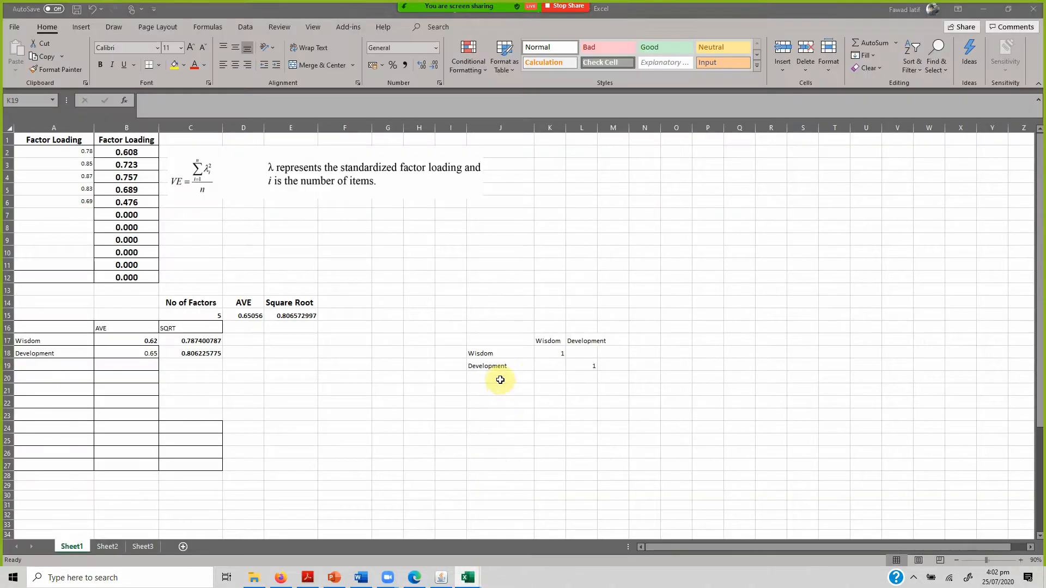
left_click(548, 372)
type("0.70")
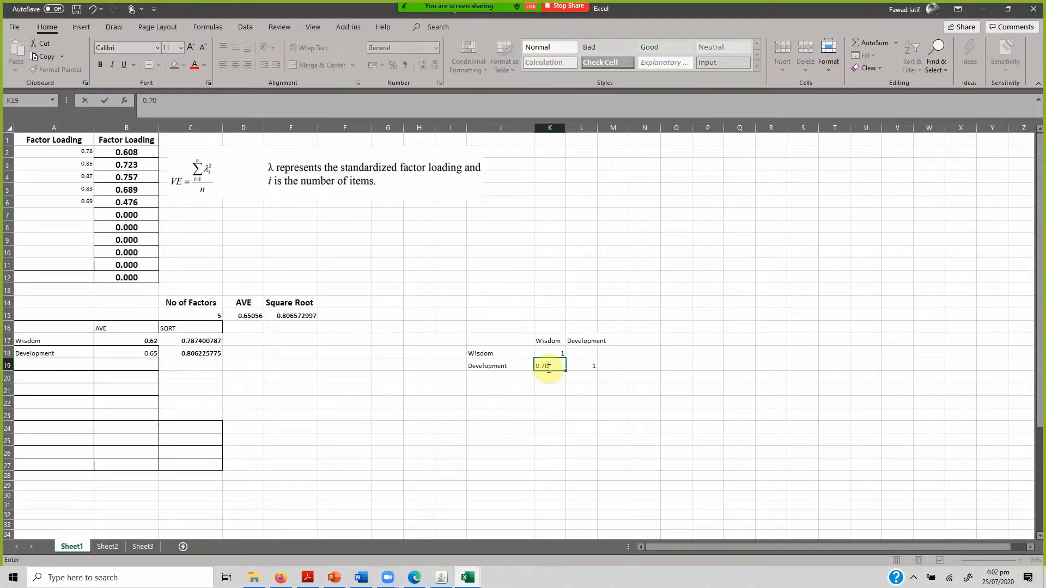
key("Return")
Replace the correlation table's diagonal with the AVE square roots, entering 0.78 in K18 and 0.80 in L19.
key("Up")
key("Up")
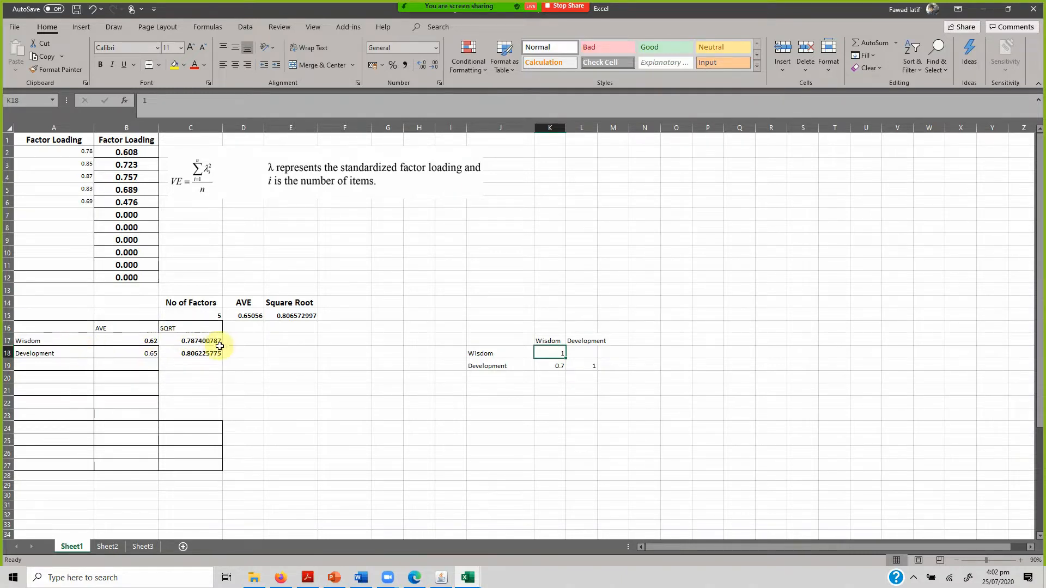
key("BackSpace")
type("0.78")
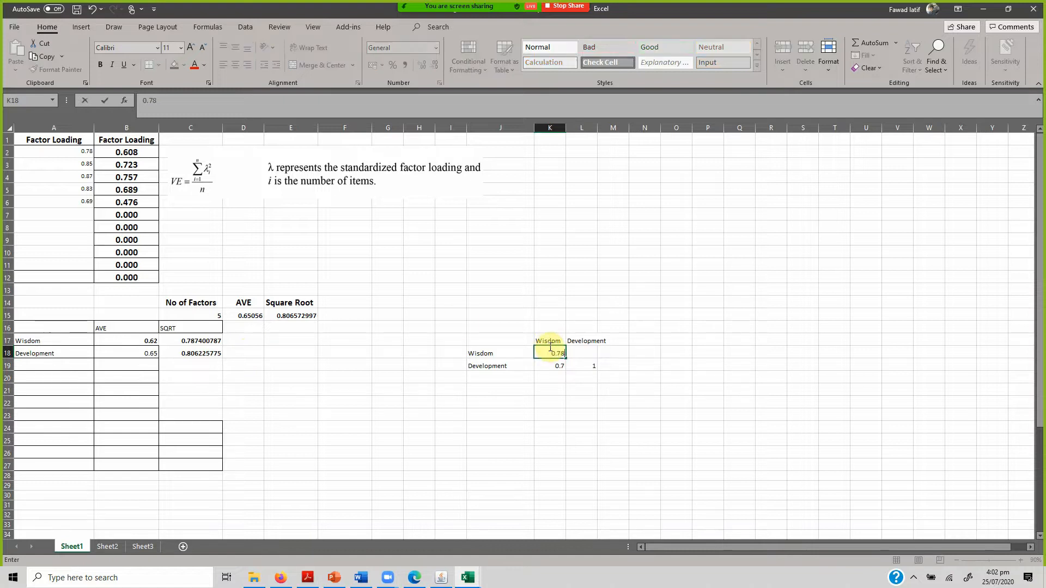
key("Tab")
key("Down")
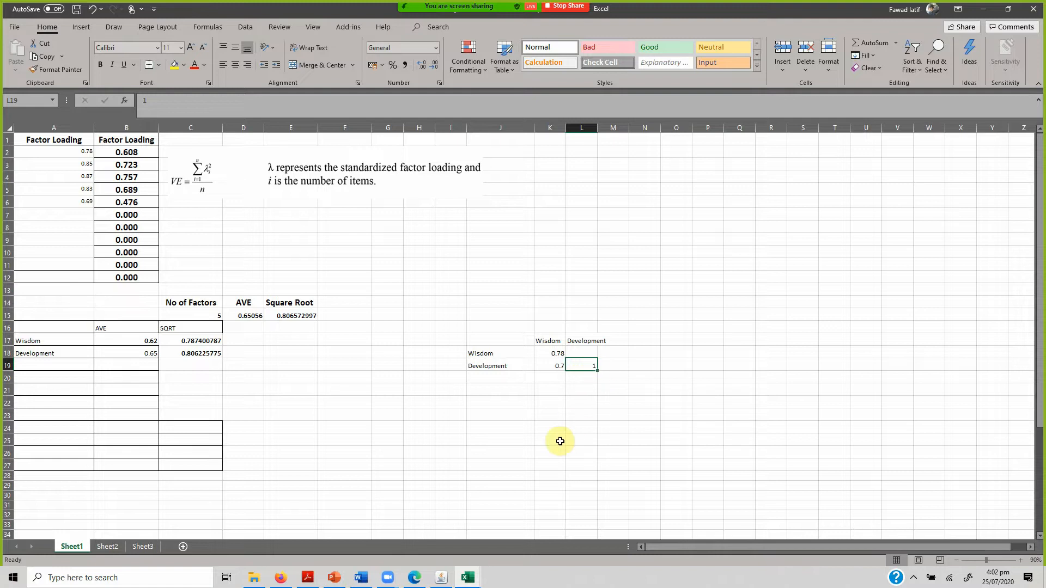
type("0.")
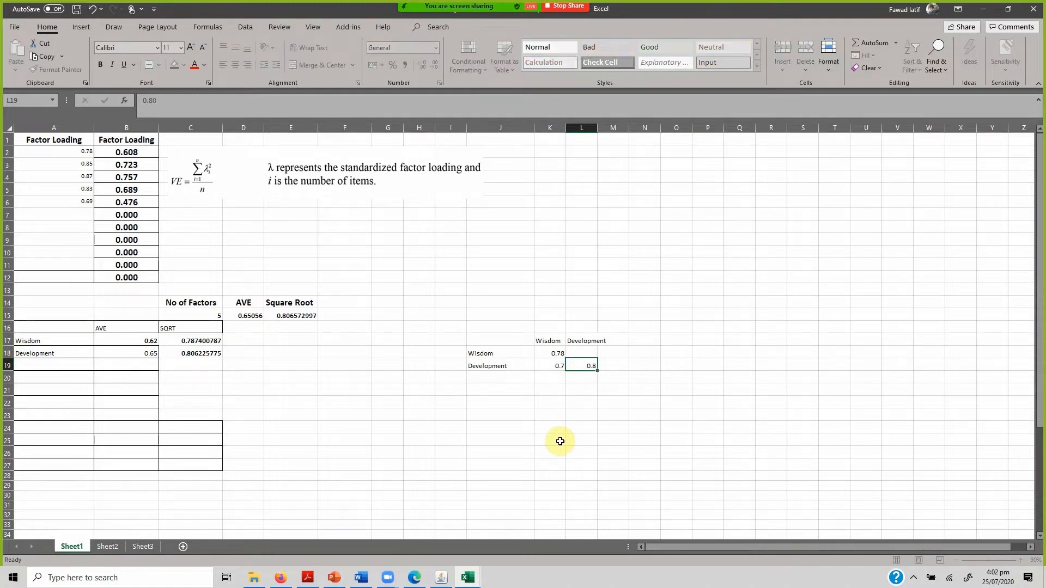
type("80")
key("Return")
left_click(545, 355)
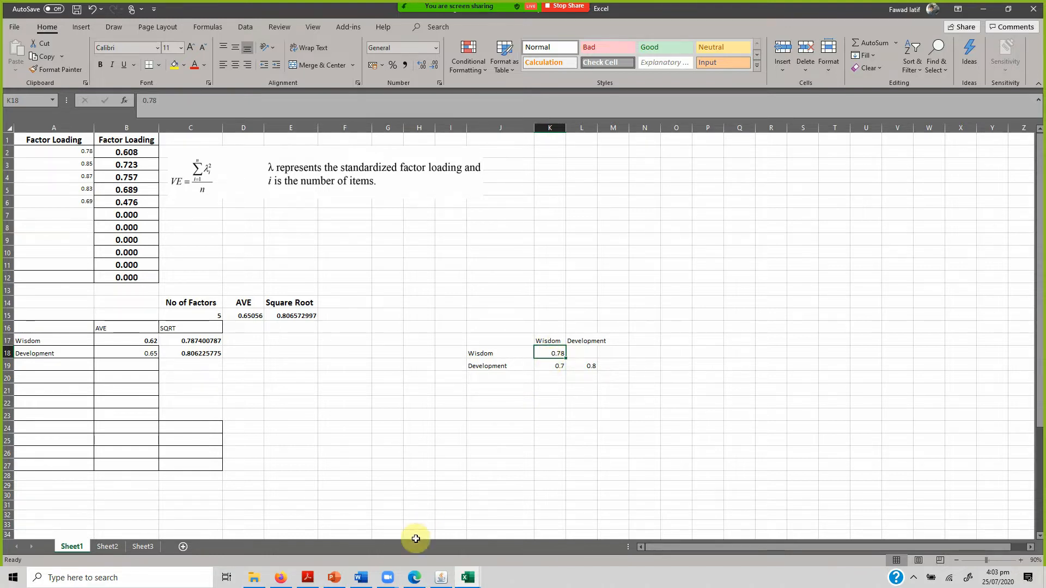
Switch to Onyx and show the model's best ML estimate to check the correlation between x1 and DP.
left_click(441, 577)
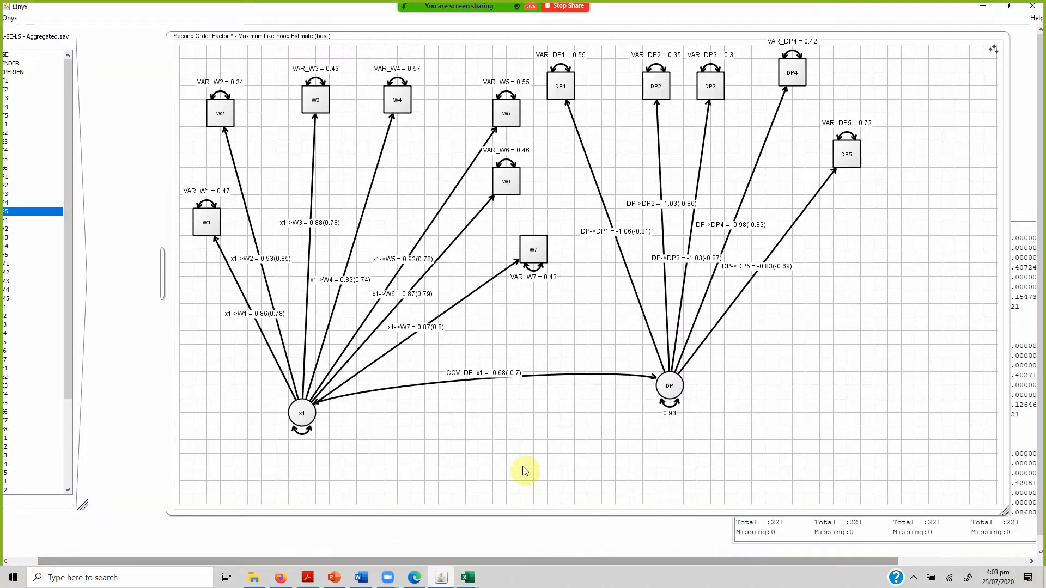
right_click(495, 432)
mouse_move(566, 453)
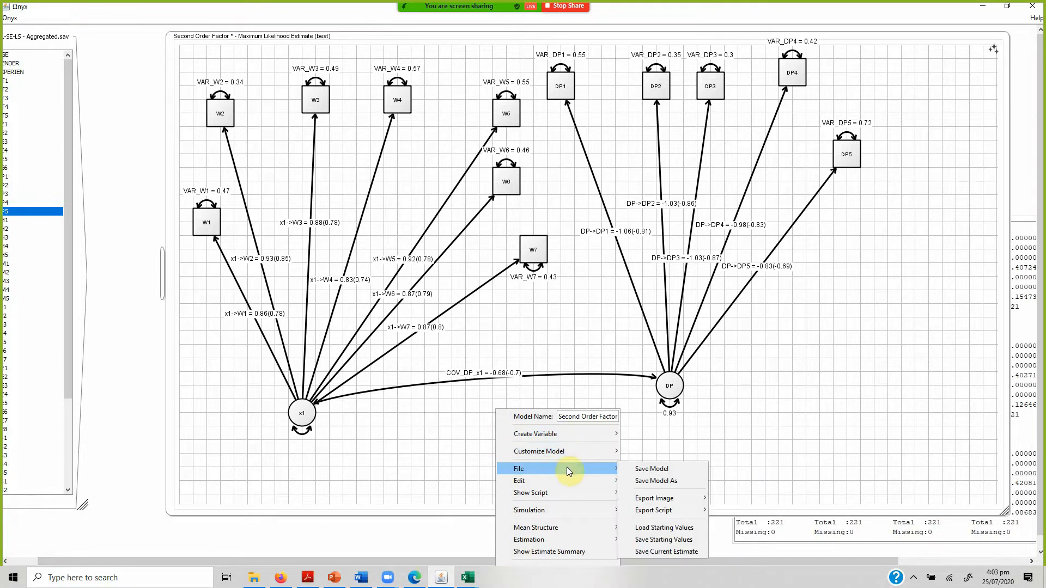
mouse_move(572, 512)
mouse_move(574, 539)
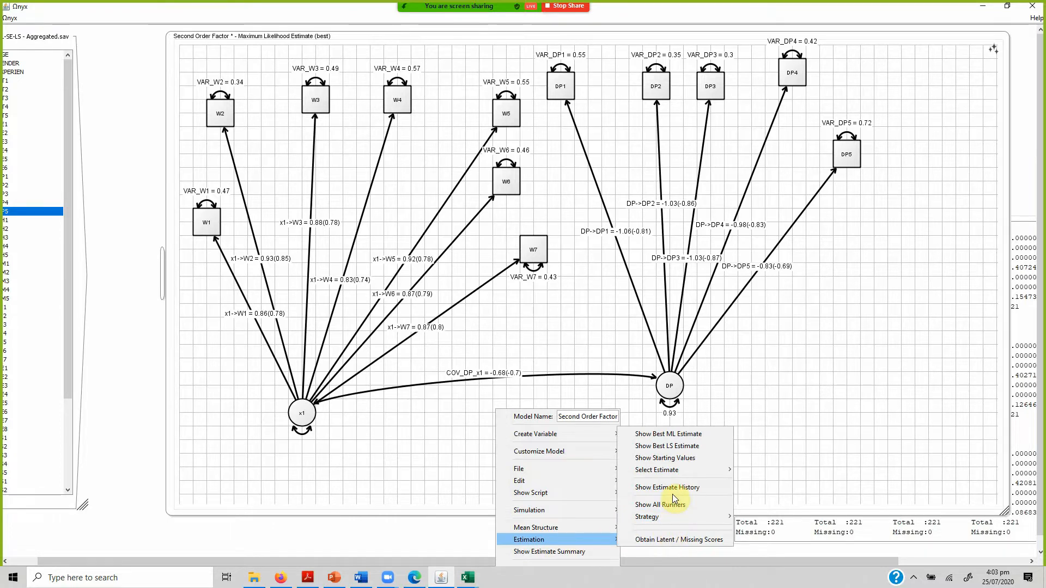
left_click(663, 435)
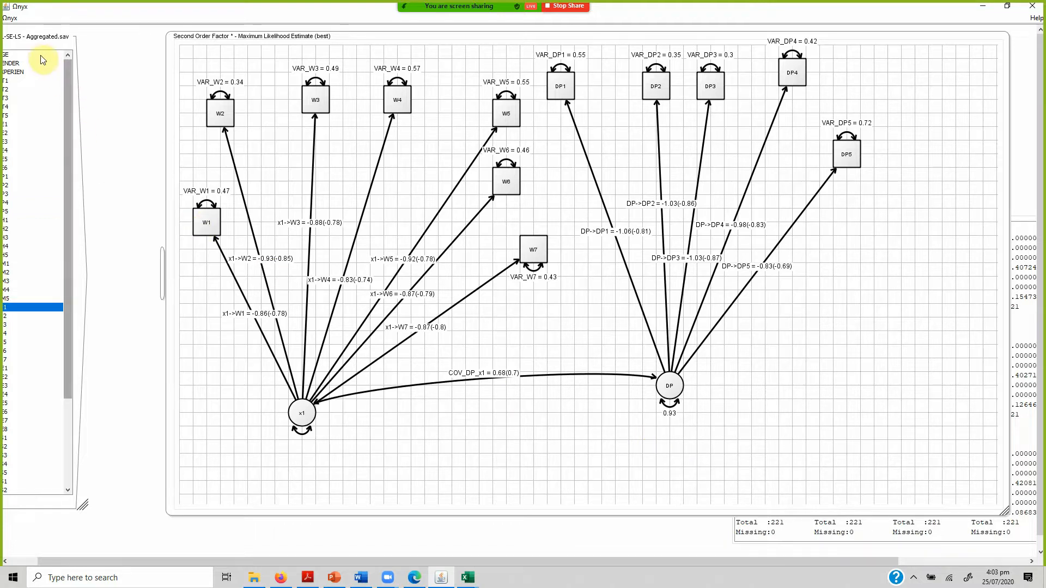
Move the SL-SE-LS - Aggregated.sav data set fully into view and send its data to the Second Order Factor model.
left_click_drag(37, 46, 102, 47)
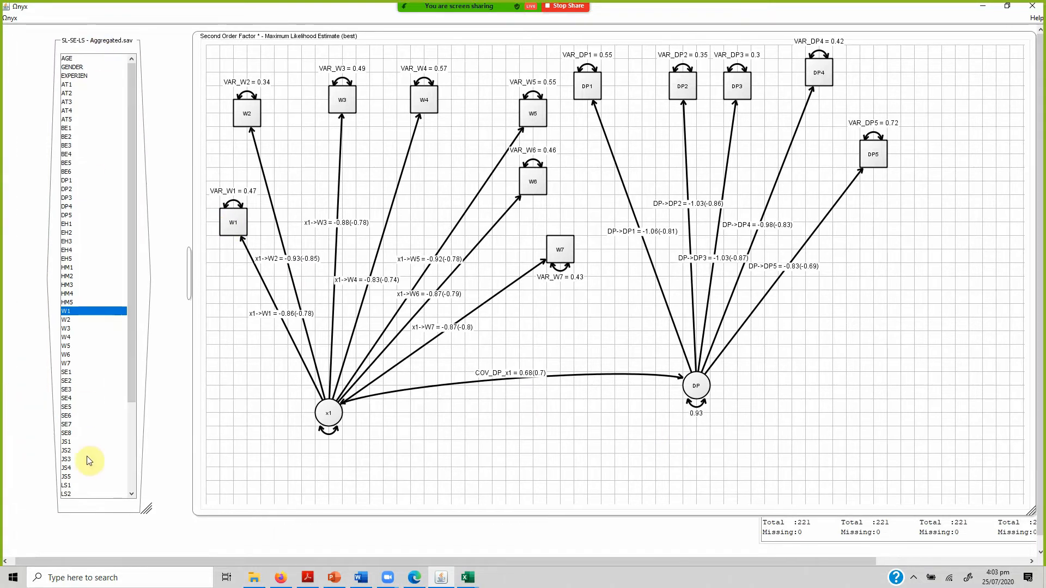
right_click(109, 511)
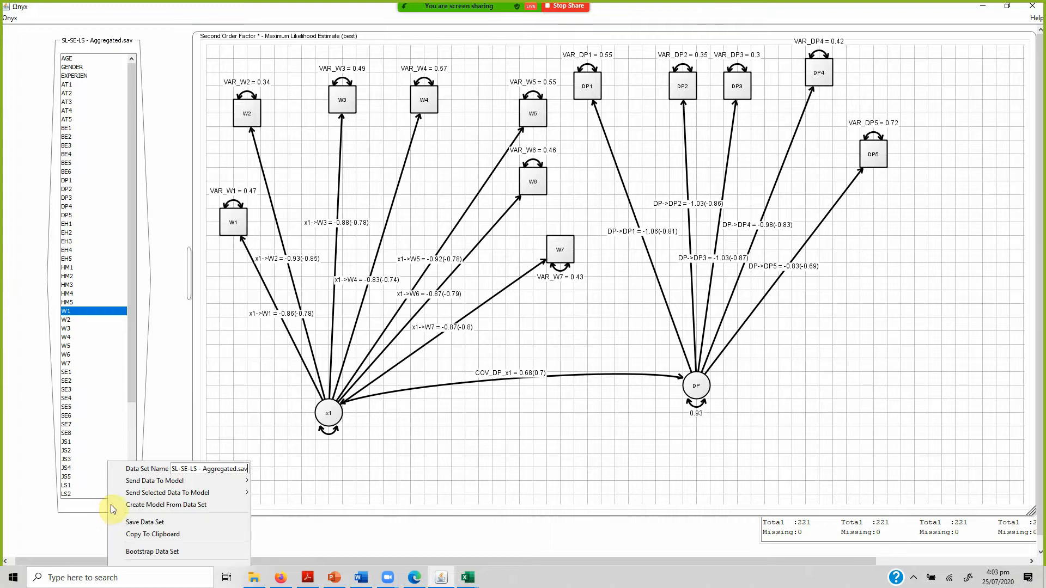
mouse_move(198, 481)
left_click(272, 483)
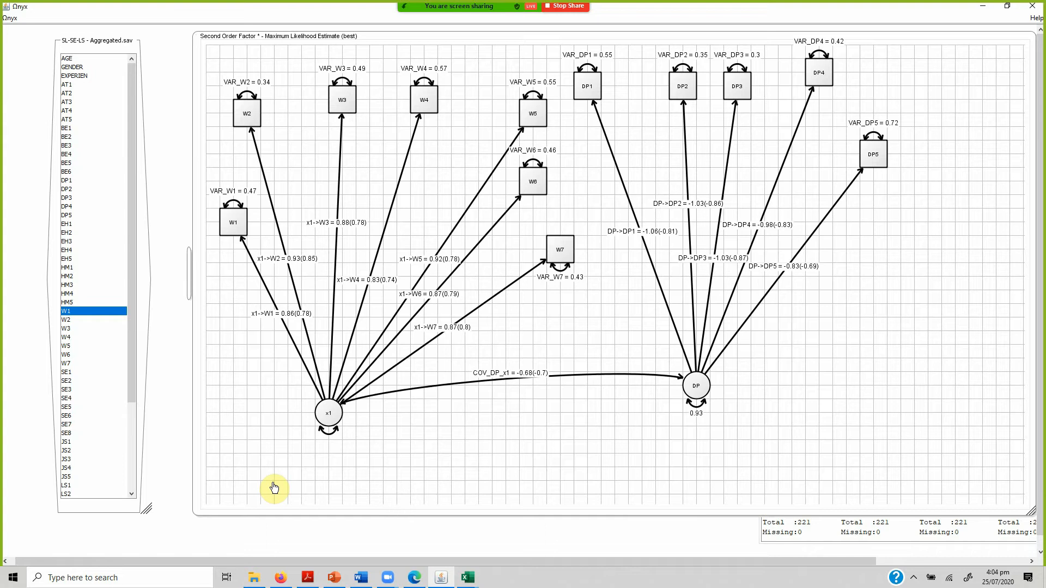
right_click(571, 380)
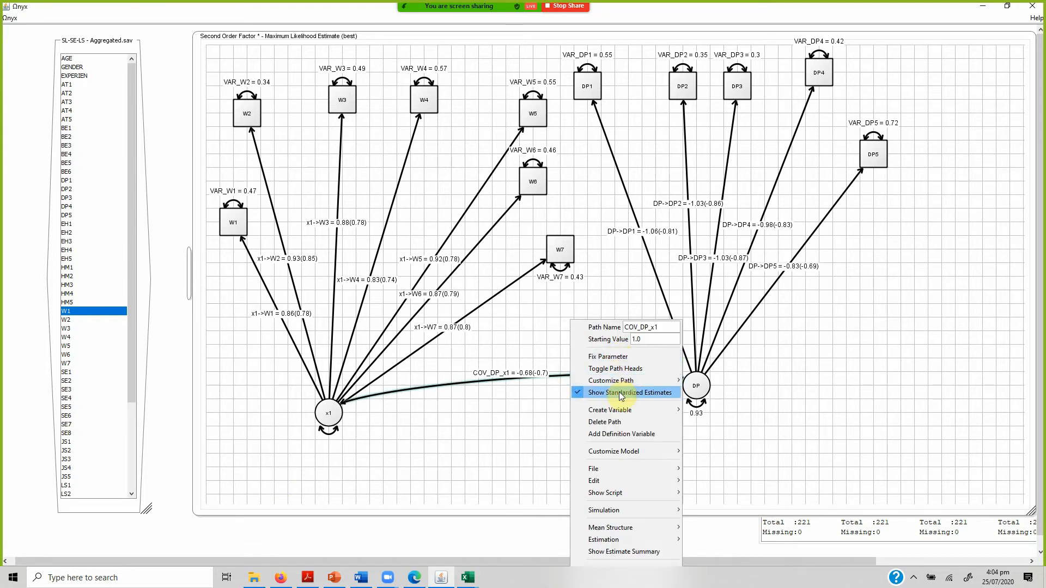
mouse_move(616, 380)
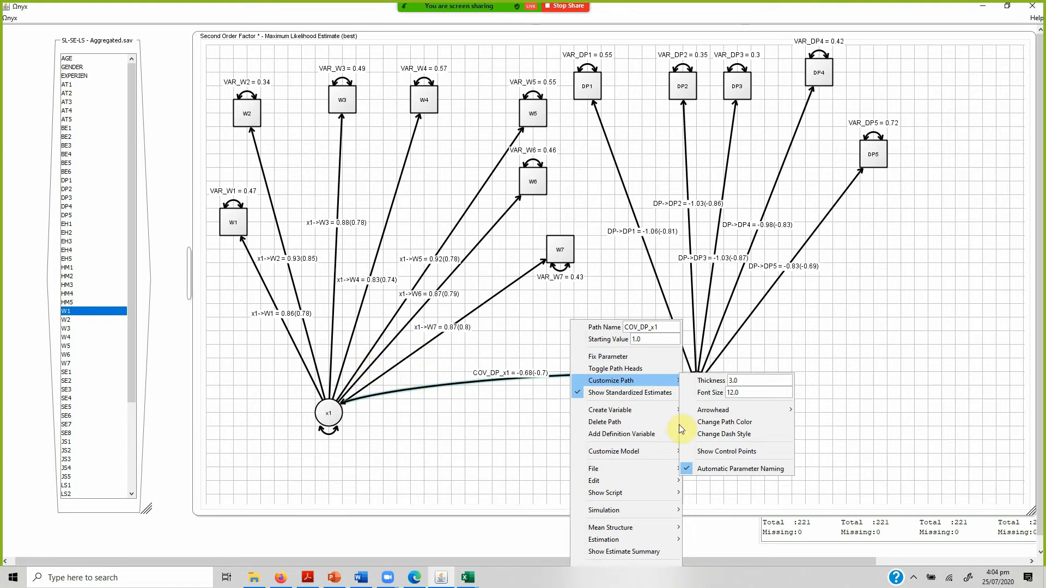
left_click(847, 304)
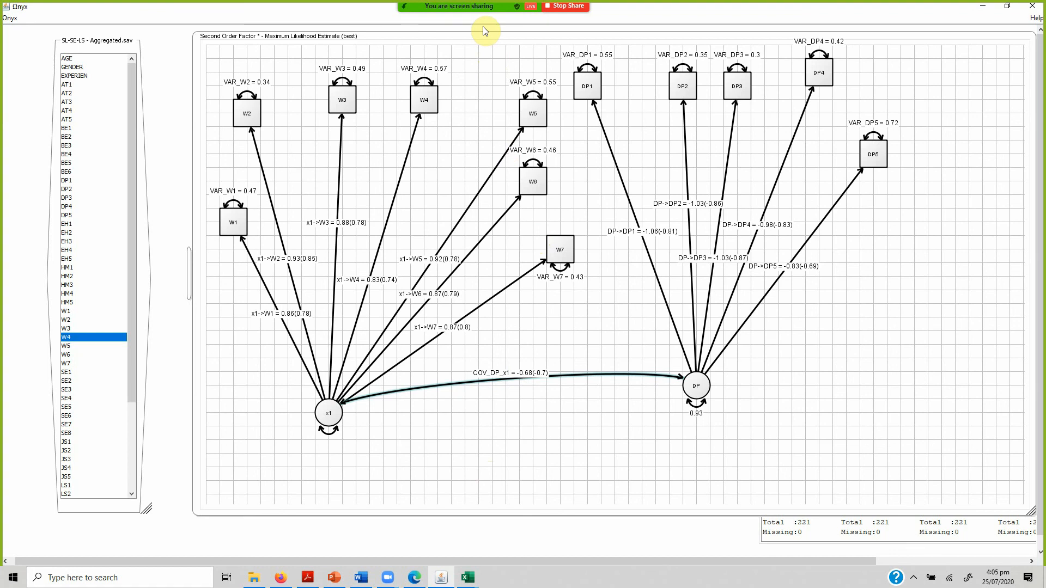
mouse_move(483, 6)
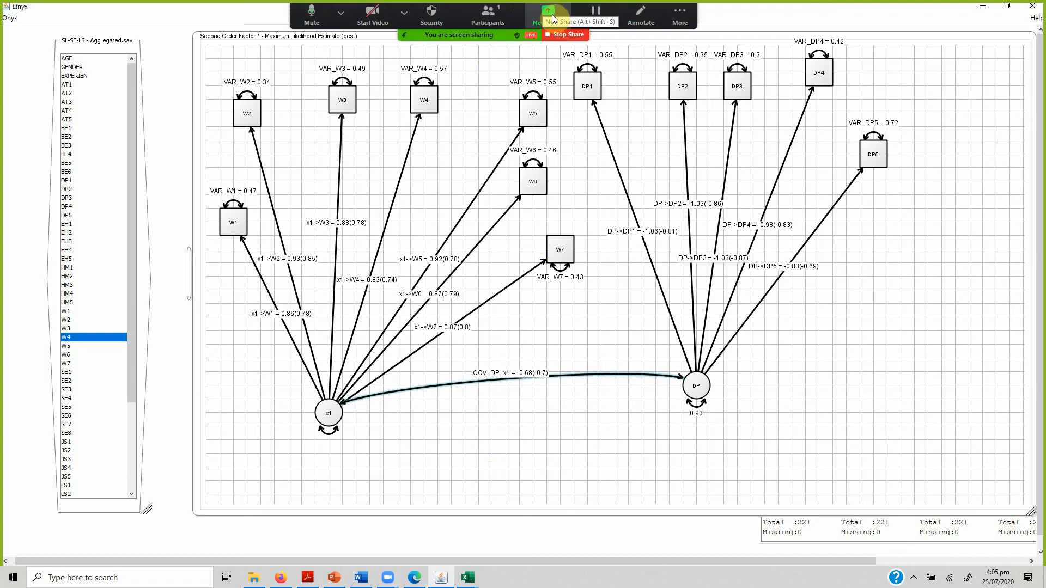